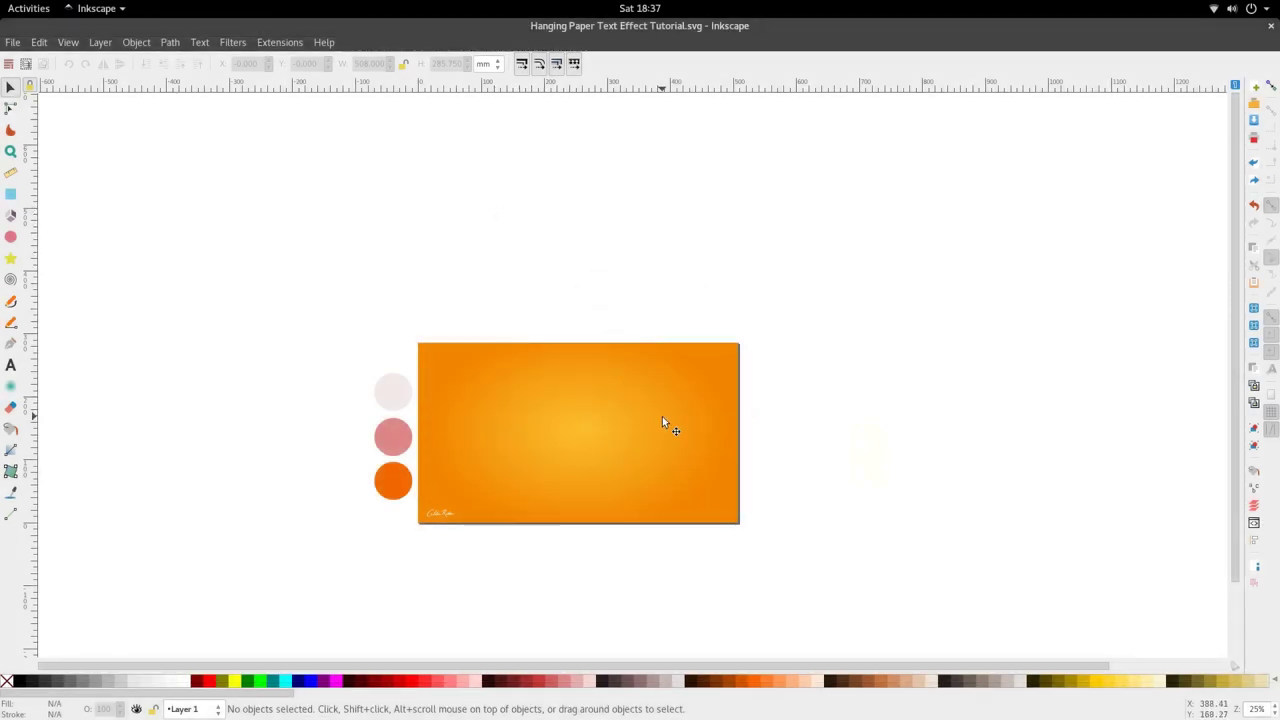
Examine the prepared orange radial-gradient background rectangle and the three colour swatch circles beside it
{"action": "scroll", "coordinate": [662, 420], "scroll_direction": "left", "scroll_amount": 3}
{"action": "scroll", "coordinate": [662, 420], "scroll_direction": "down", "scroll_amount": 1}
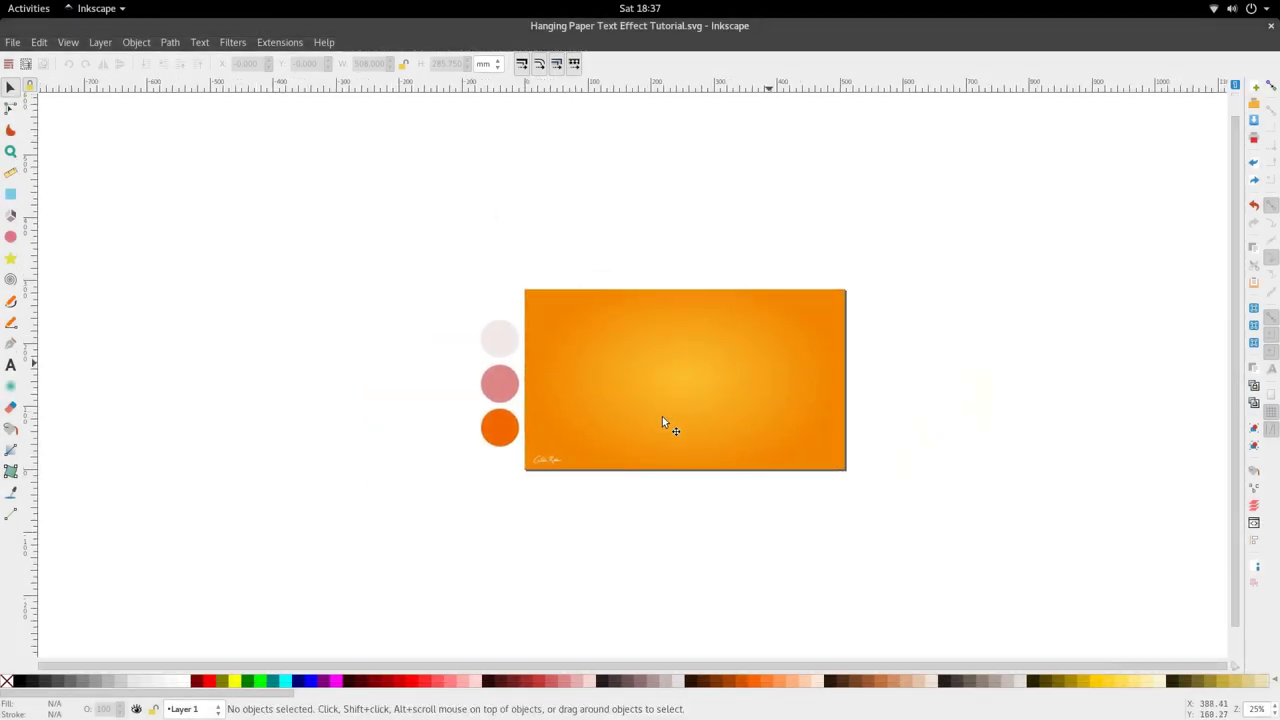
{"action": "scroll", "coordinate": [662, 422], "scroll_direction": "right", "scroll_amount": 1}
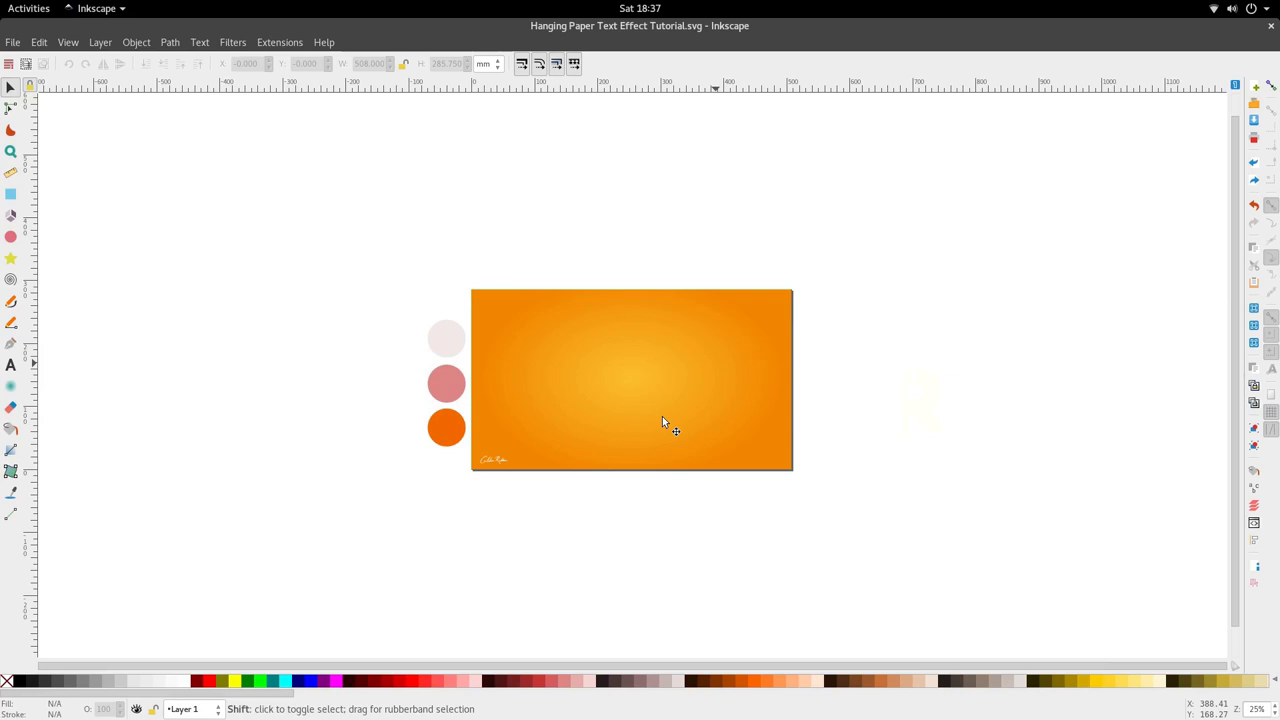
{"action": "scroll", "coordinate": [630, 390], "scroll_direction": "up", "scroll_amount": 2}
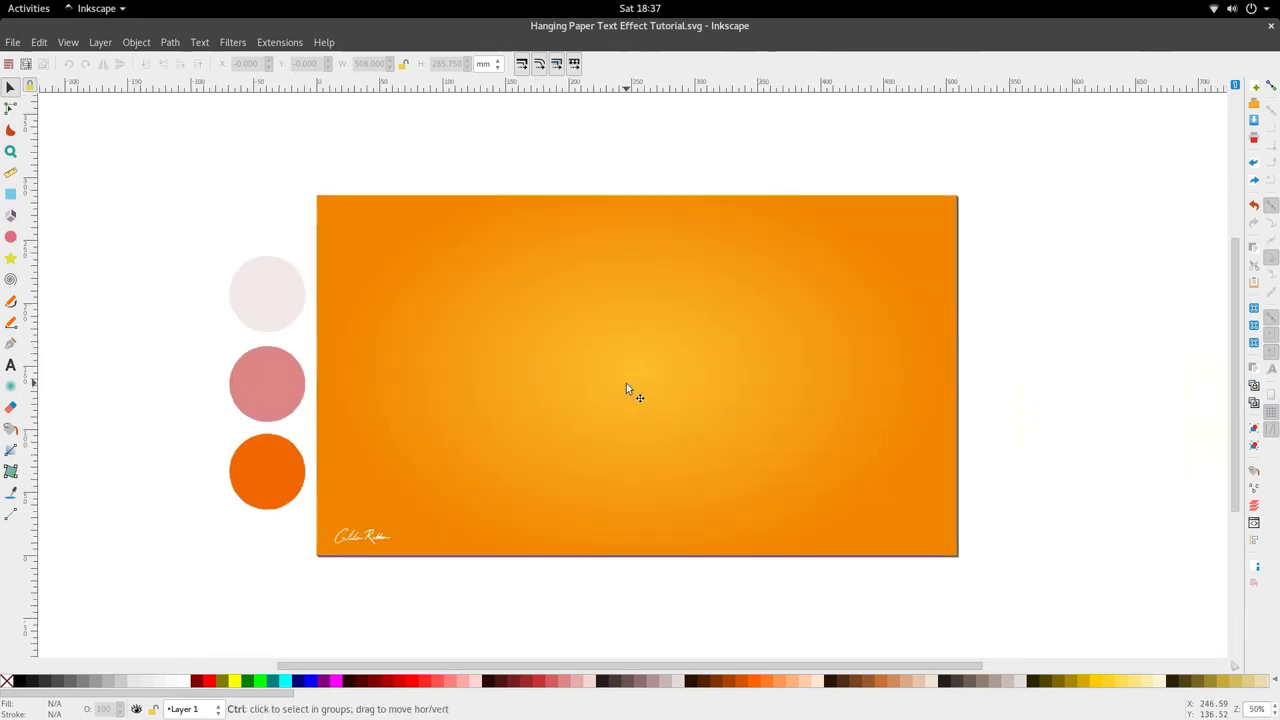
{"action": "left_click", "coordinate": [497, 388]}
{"action": "key", "text": "r"}
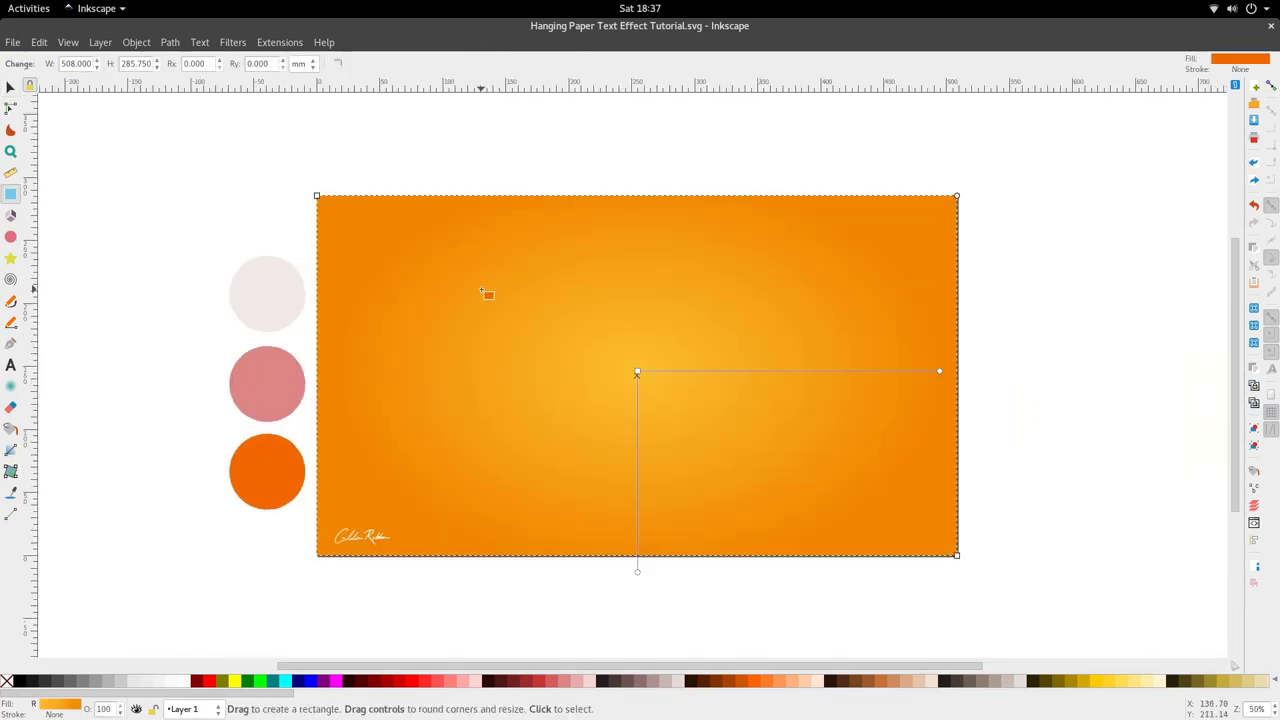
{"action": "key", "text": "s"}
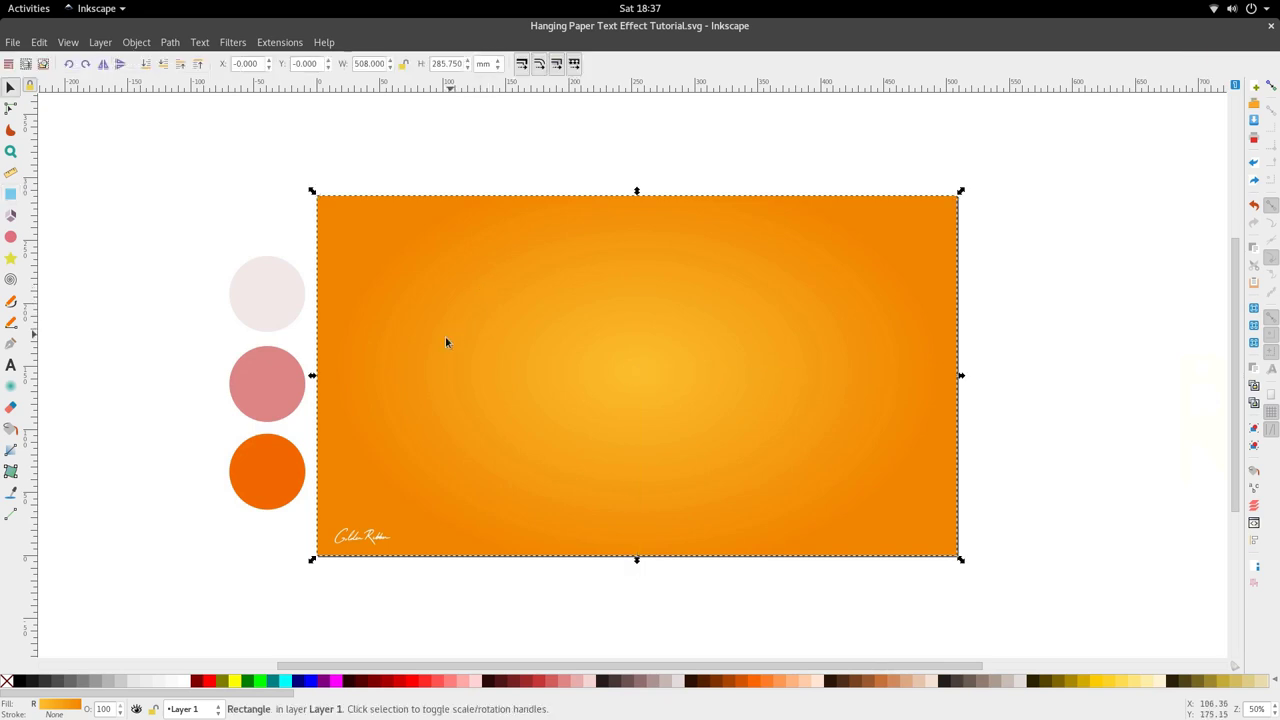
{"action": "left_click", "coordinate": [258, 438]}
{"action": "left_click", "coordinate": [262, 385]}
{"action": "left_click", "coordinate": [265, 306]}
{"action": "left_click", "coordinate": [696, 371]}
{"action": "key", "text": "r"}
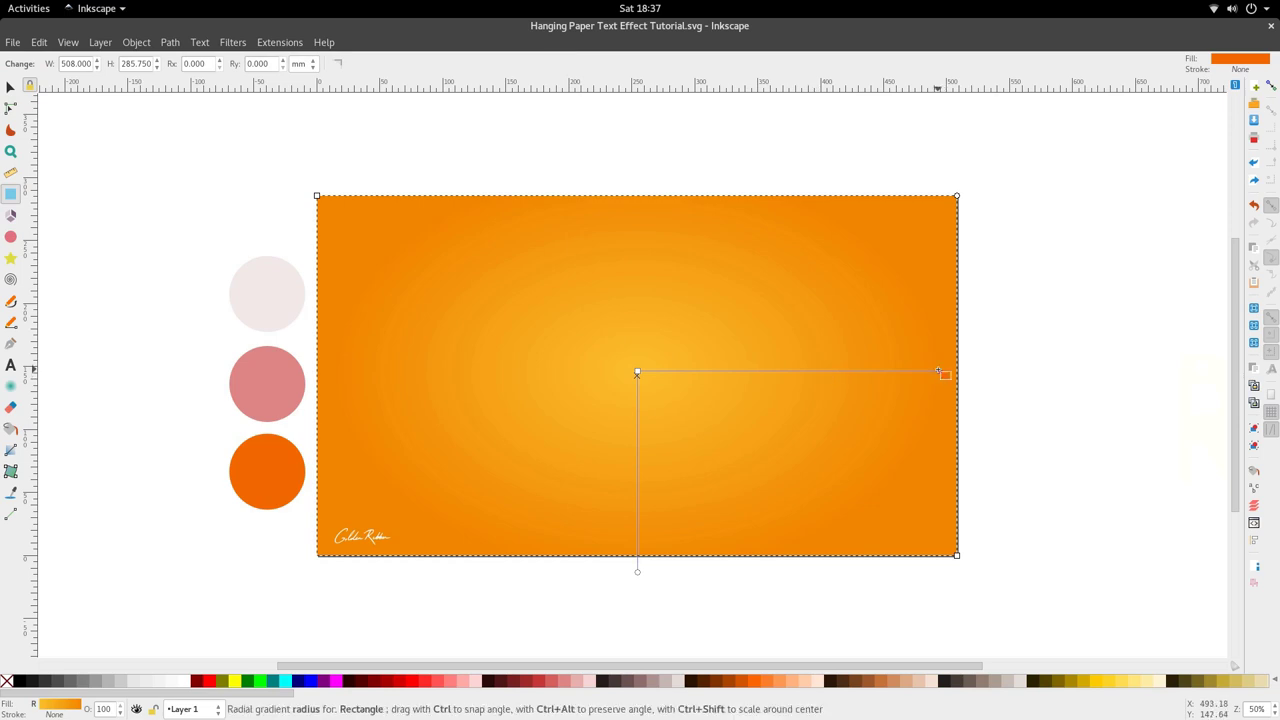
{"action": "key", "text": "s"}
{"action": "scroll", "coordinate": [656, 330], "scroll_direction": "down", "scroll_amount": 2}
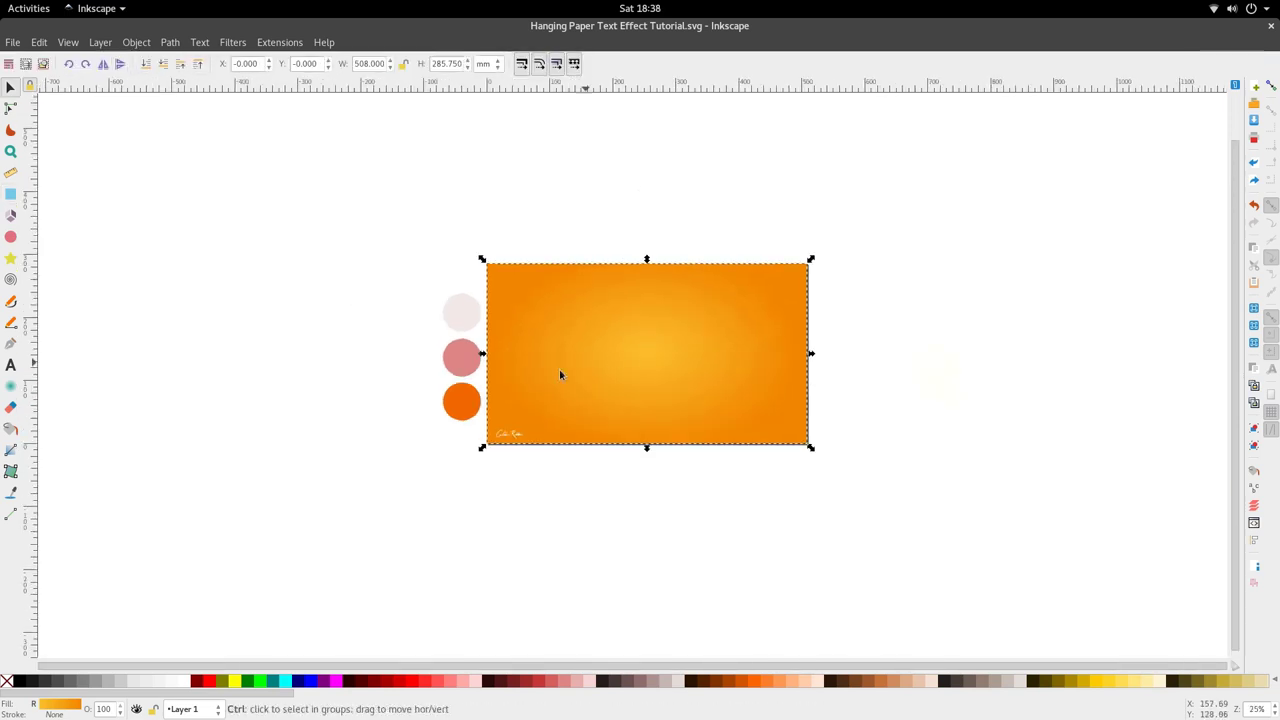
{"action": "scroll", "coordinate": [488, 440], "scroll_direction": "up", "scroll_amount": 3}
{"action": "scroll", "coordinate": [576, 392], "scroll_direction": "right", "scroll_amount": 1}
{"action": "scroll", "coordinate": [576, 392], "scroll_direction": "up", "scroll_amount": 6}
{"action": "scroll", "coordinate": [576, 392], "scroll_direction": "right", "scroll_amount": 5}
{"action": "scroll", "coordinate": [576, 392], "scroll_direction": "down", "scroll_amount": 3}
{"action": "scroll", "coordinate": [576, 395], "scroll_direction": "down", "scroll_amount": 1}
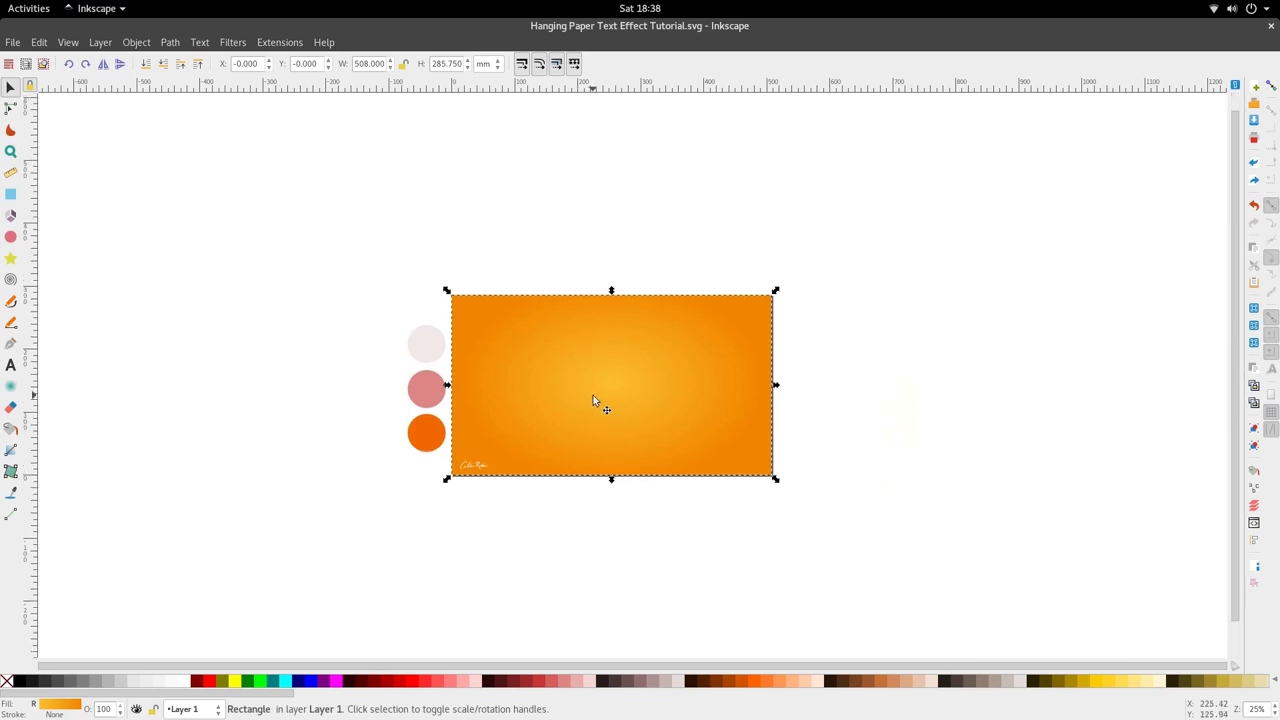
Create a flowed text frame in the empty area above the orange background and enter "story"
{"action": "left_click", "coordinate": [10, 366]}
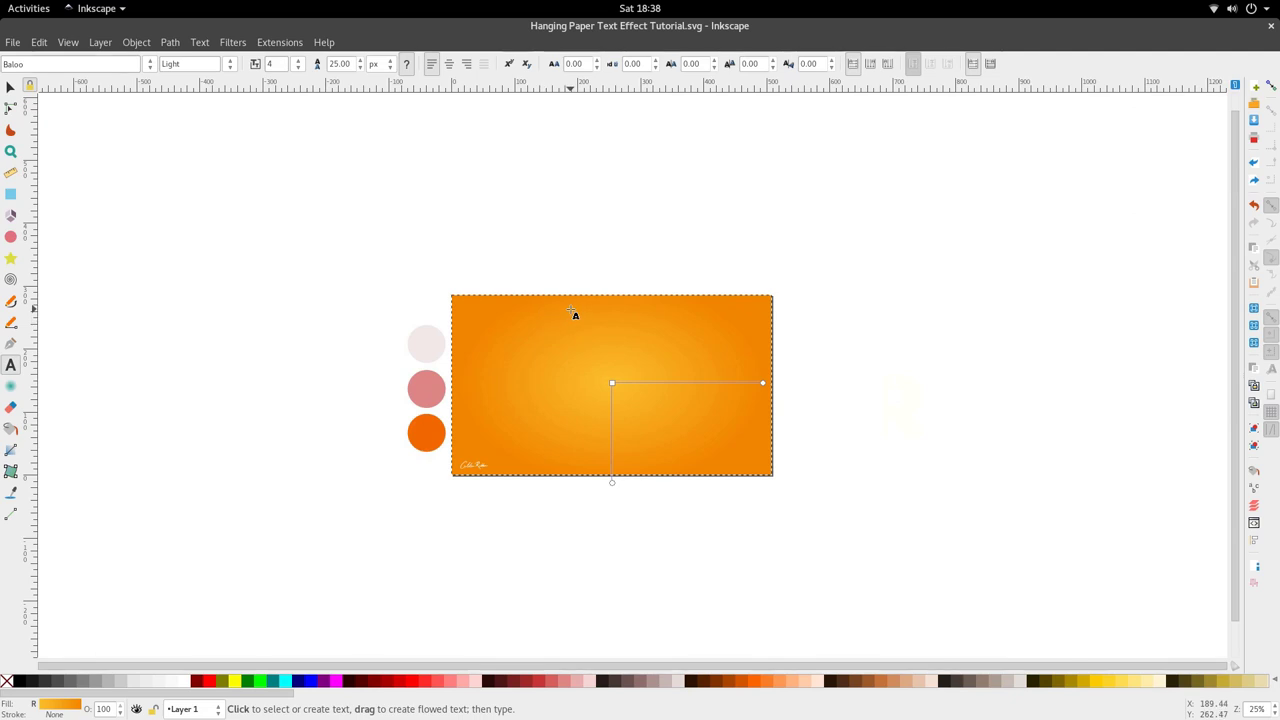
{"action": "scroll", "coordinate": [439, 354], "scroll_direction": "up", "scroll_amount": 1, "text": "ctrl"}
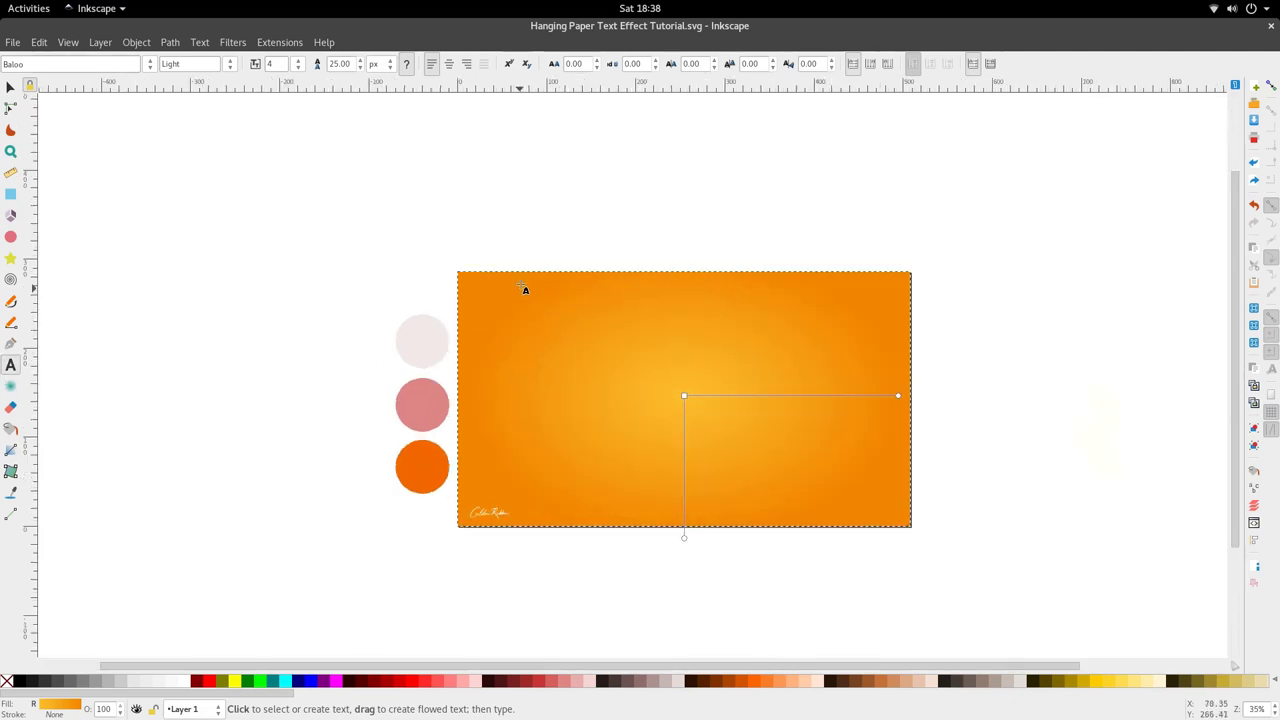
{"action": "scroll", "coordinate": [520, 296], "scroll_direction": "up", "scroll_amount": 2}
{"action": "left_click_drag", "start_coordinate": [489, 171], "coordinate": [752, 312]}
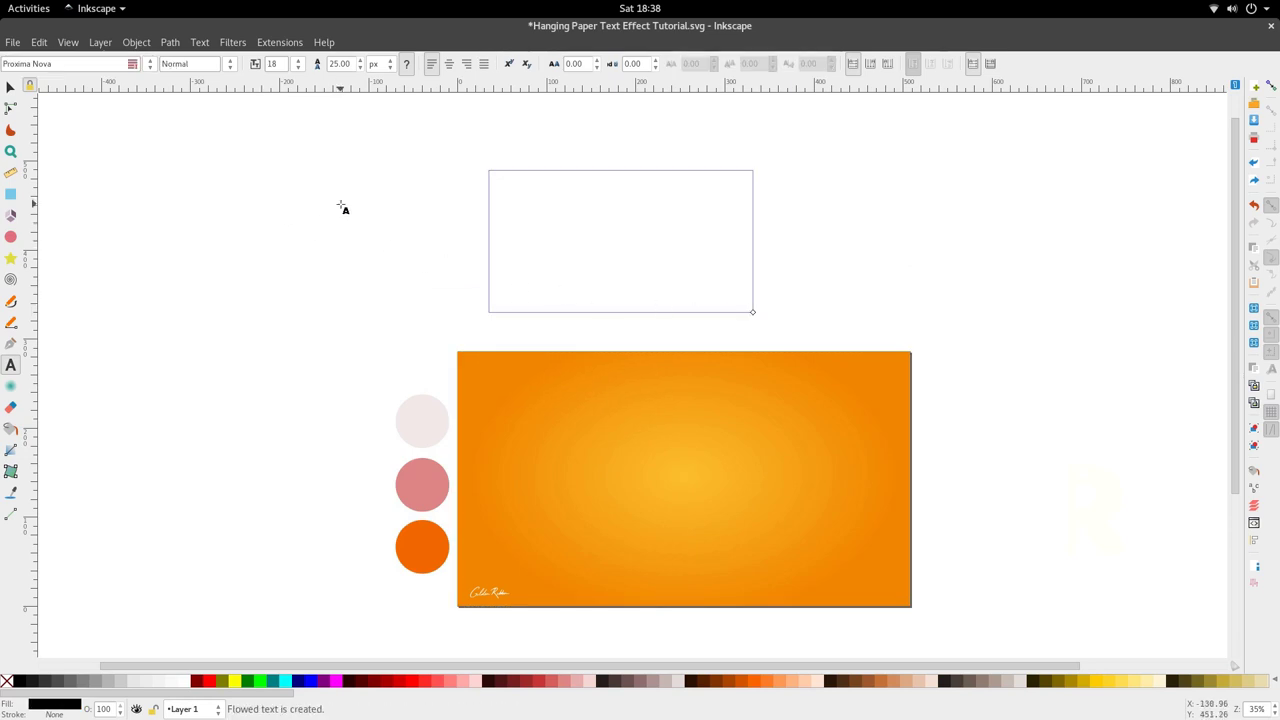
{"action": "type", "text": "a"}
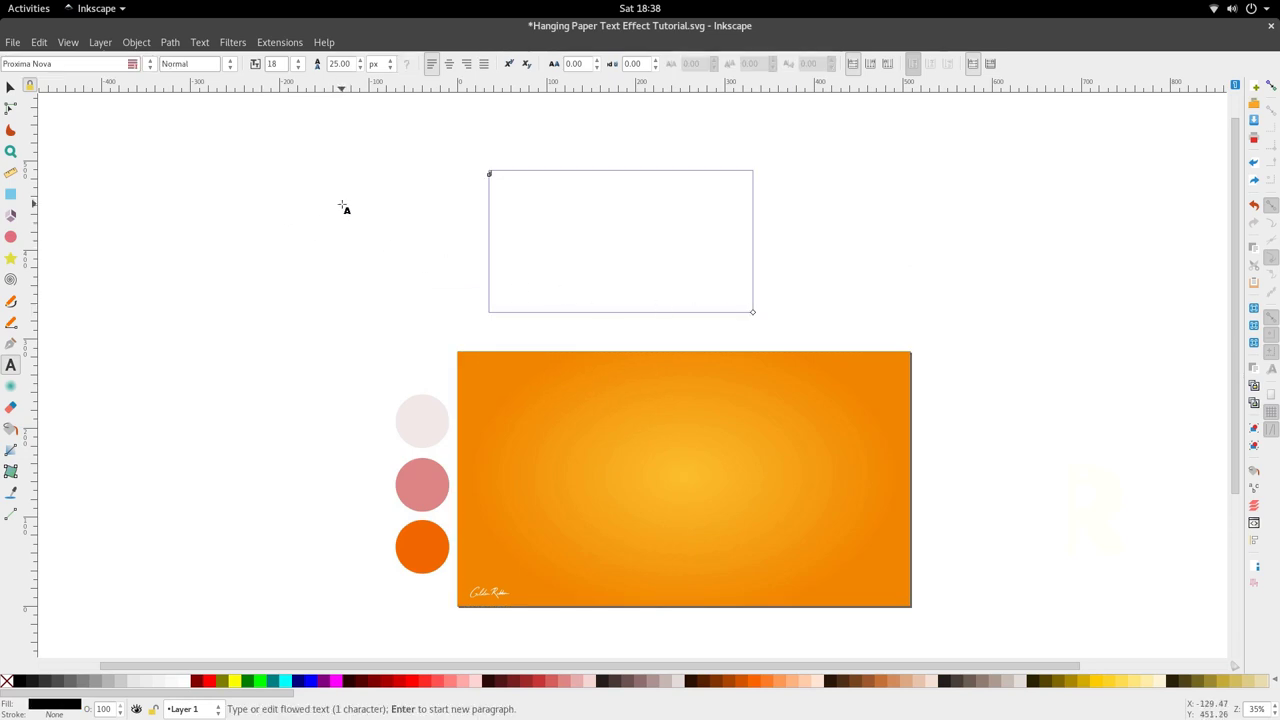
{"action": "type", "text": "an"}
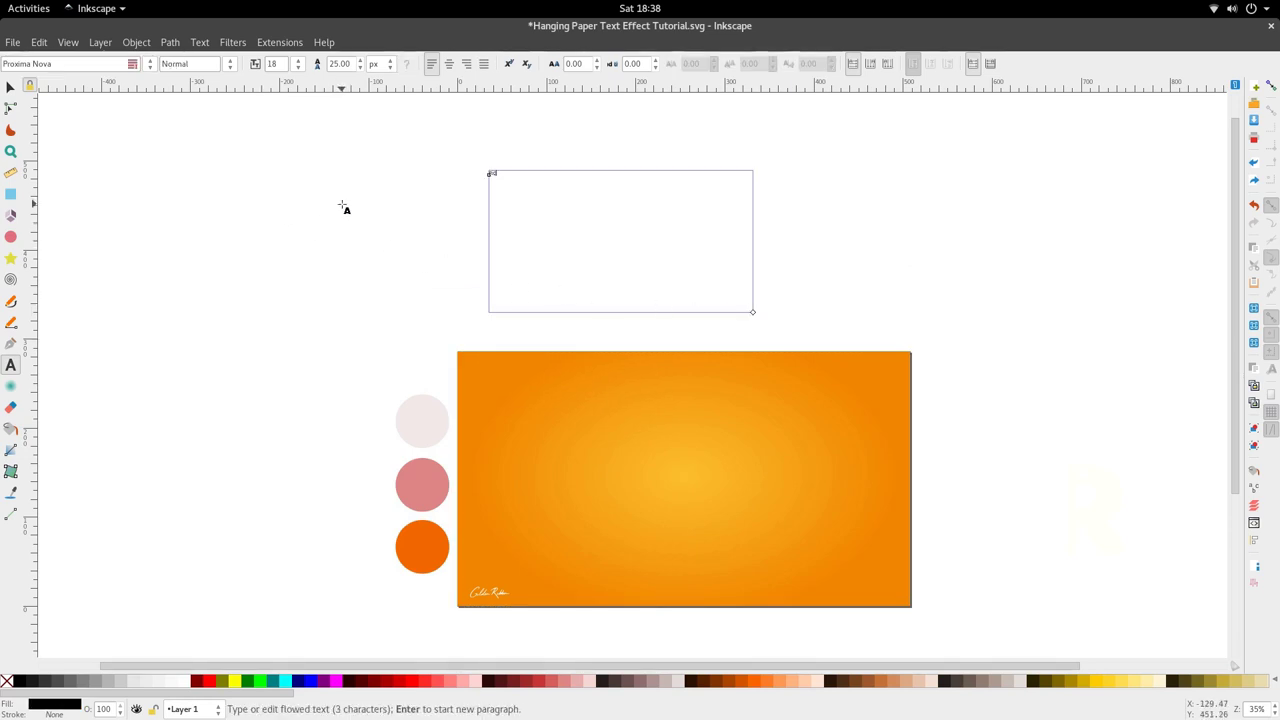
{"action": "type", "text": "gi"}
{"action": "scroll", "coordinate": [520, 182], "scroll_direction": "up", "scroll_amount": 4}
{"action": "scroll", "coordinate": [481, 177], "scroll_direction": "down", "scroll_amount": 3}
{"action": "scroll", "coordinate": [462, 165], "scroll_direction": "up", "scroll_amount": 3}
Replace the text with "STORY" in capitals and set its font to Baloo
{"action": "double_click", "coordinate": [459, 167]}
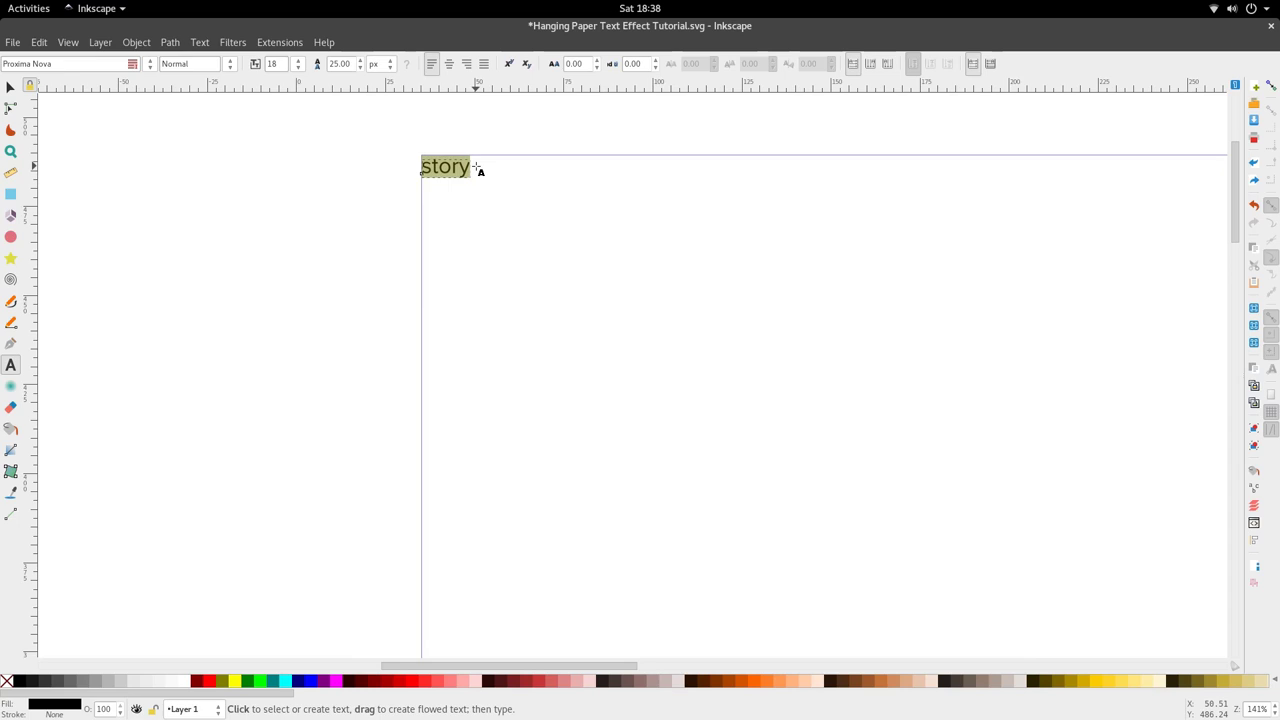
{"action": "type", "text": "STO"}
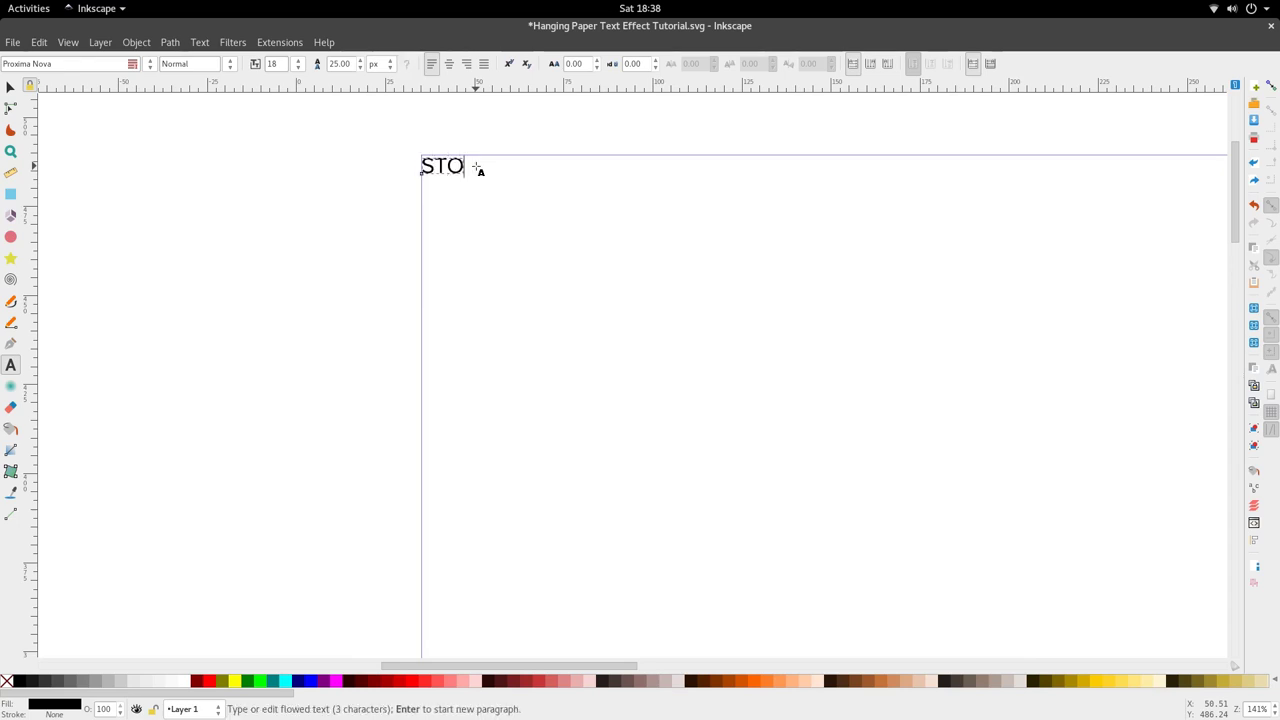
{"action": "type", "text": "RY"}
{"action": "key", "text": "ctrl+a"}
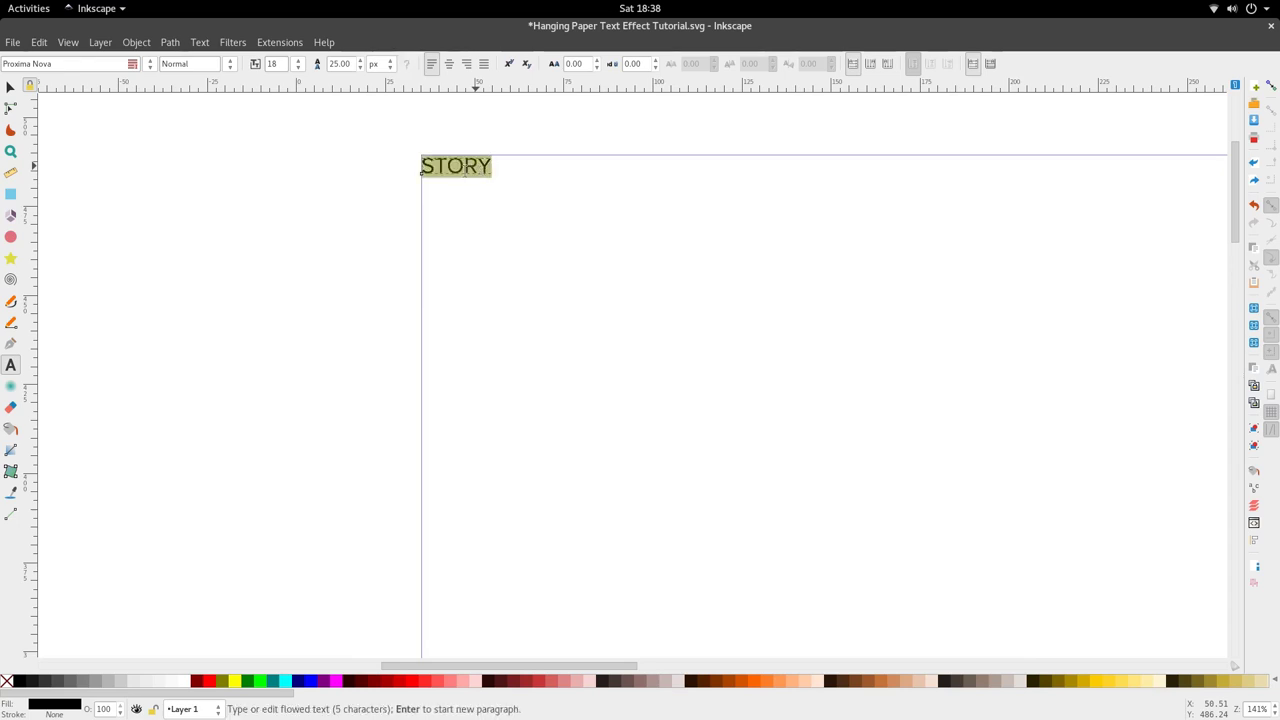
{"action": "left_click", "coordinate": [150, 66]}
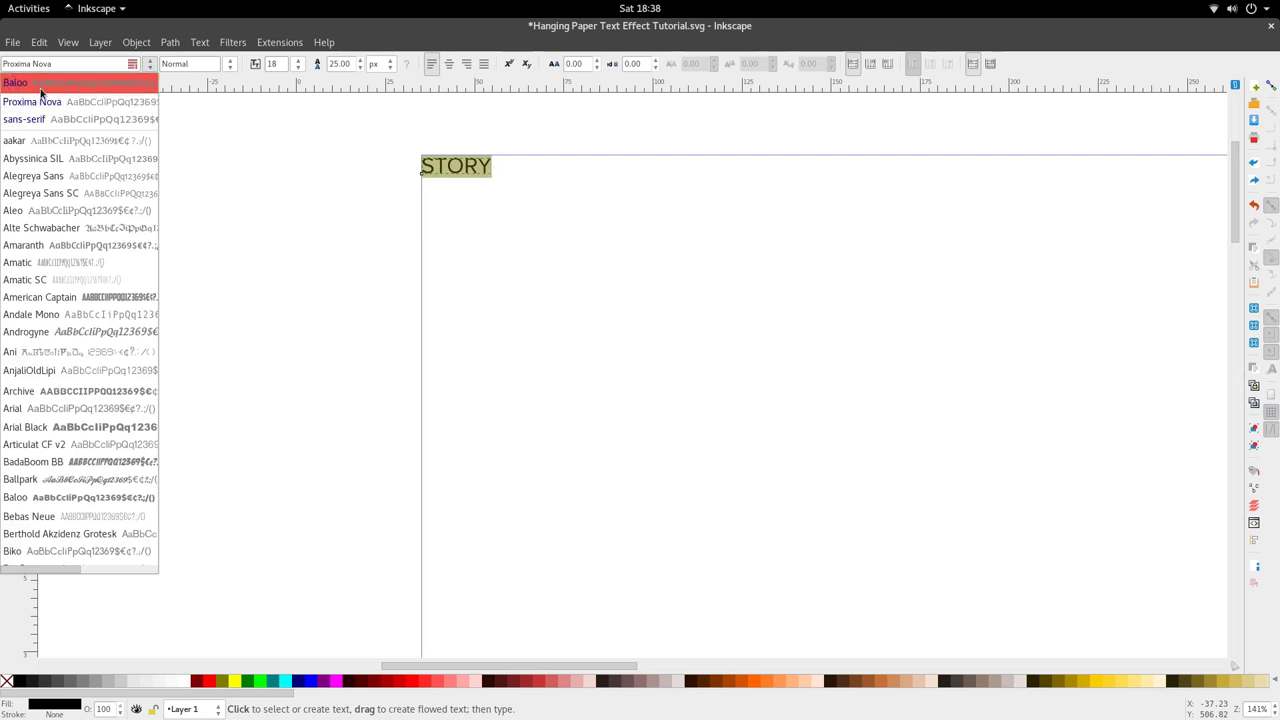
{"action": "left_click", "coordinate": [72, 85]}
Enlarge the STORY text to about 329 mm wide and position it around the middle of the orange background
{"action": "scroll", "coordinate": [393, 227], "scroll_direction": "down", "scroll_amount": 3}
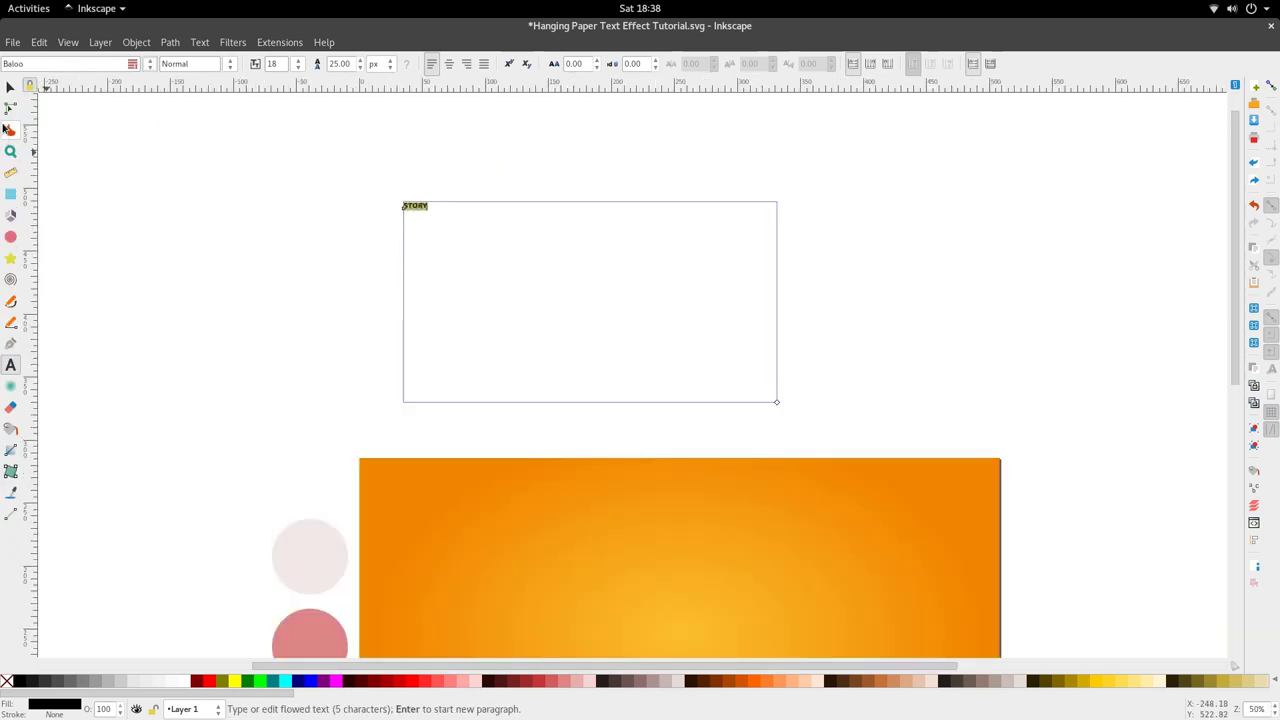
{"action": "left_click", "coordinate": [10, 88]}
{"action": "scroll", "coordinate": [383, 284], "scroll_direction": "down", "scroll_amount": 2, "text": "ctrl"}
{"action": "left_click_drag", "start_coordinate": [412, 258], "coordinate": [605, 377]}
{"action": "scroll", "coordinate": [585, 285], "scroll_direction": "up", "scroll_amount": 2}
{"action": "left_click_drag", "start_coordinate": [571, 277], "coordinate": [657, 557]}
{"action": "scroll", "coordinate": [619, 480], "scroll_direction": "down", "scroll_amount": 5}
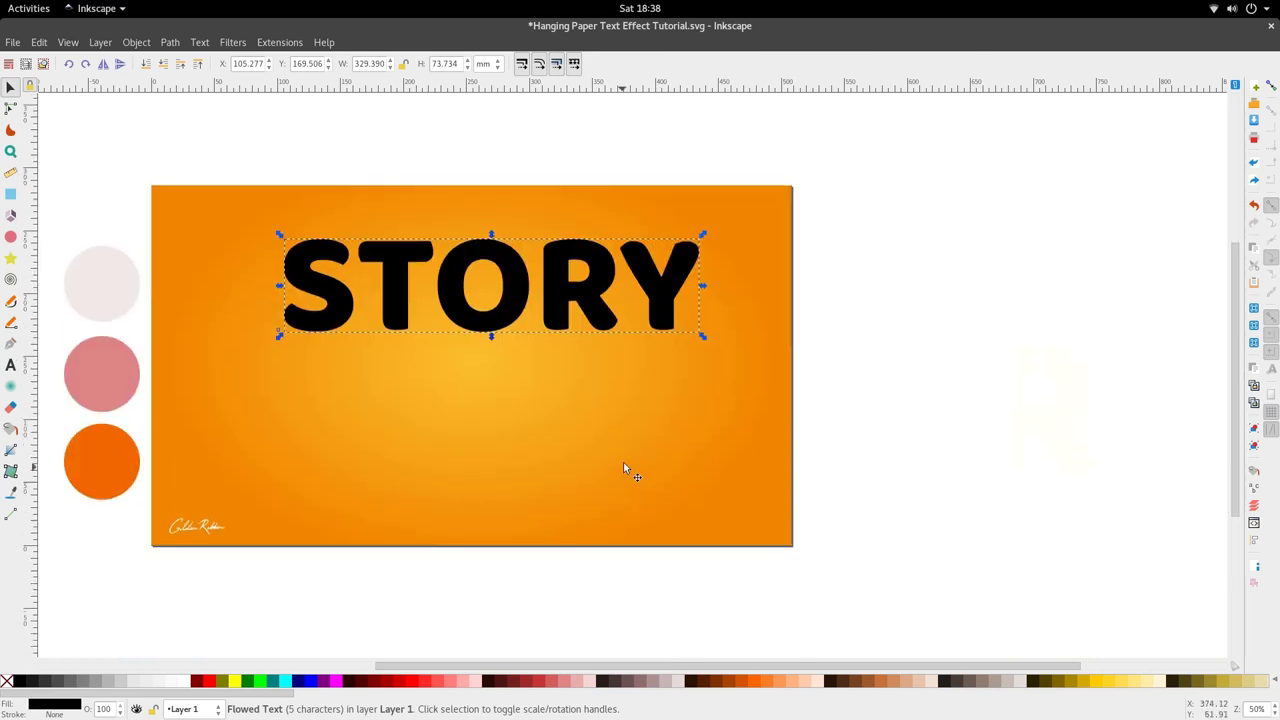
{"action": "left_click_drag", "start_coordinate": [669, 314], "coordinate": [666, 403]}
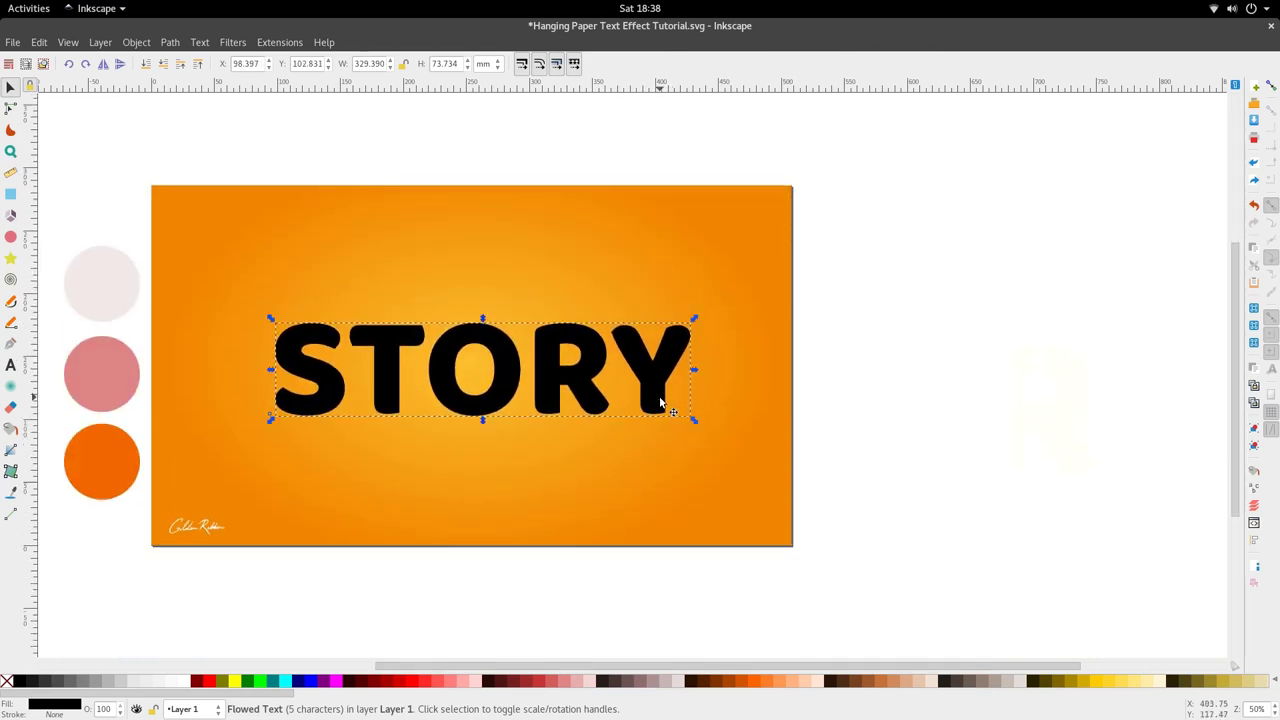
Shift the STORY text slightly left to centre it on the background, at X about 93 mm
{"action": "scroll", "coordinate": [666, 403], "scroll_direction": "up", "scroll_amount": 3, "text": "ctrl"}
{"action": "scroll", "coordinate": [573, 387], "scroll_direction": "down", "scroll_amount": 4, "text": "ctrl"}
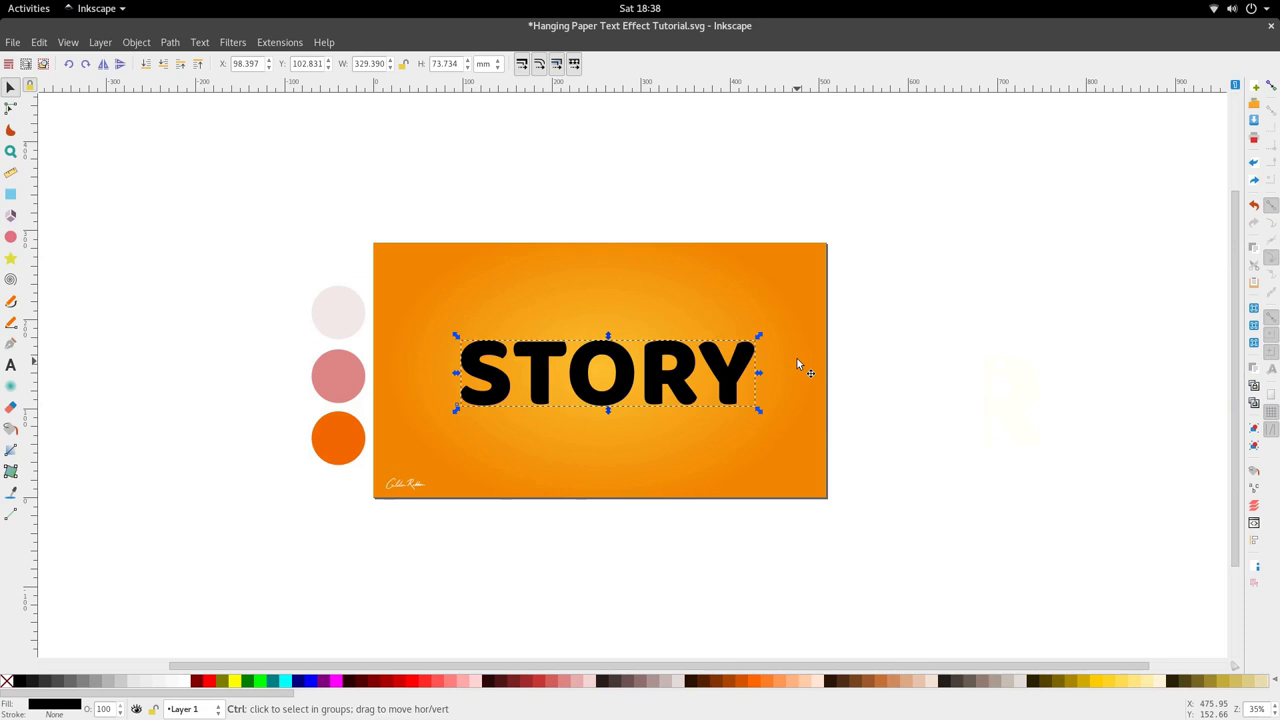
{"action": "scroll", "coordinate": [738, 377], "scroll_direction": "up", "scroll_amount": 1, "text": "ctrl"}
{"action": "scroll", "coordinate": [738, 380], "scroll_direction": "up", "scroll_amount": 2, "text": "ctrl"}
{"action": "left_click_drag", "start_coordinate": [752, 390], "coordinate": [734, 391]}
{"action": "scroll", "coordinate": [725, 391], "scroll_direction": "down", "scroll_amount": 3, "text": "ctrl"}
{"action": "scroll", "coordinate": [517, 418], "scroll_direction": "up", "scroll_amount": 2, "text": "ctrl"}
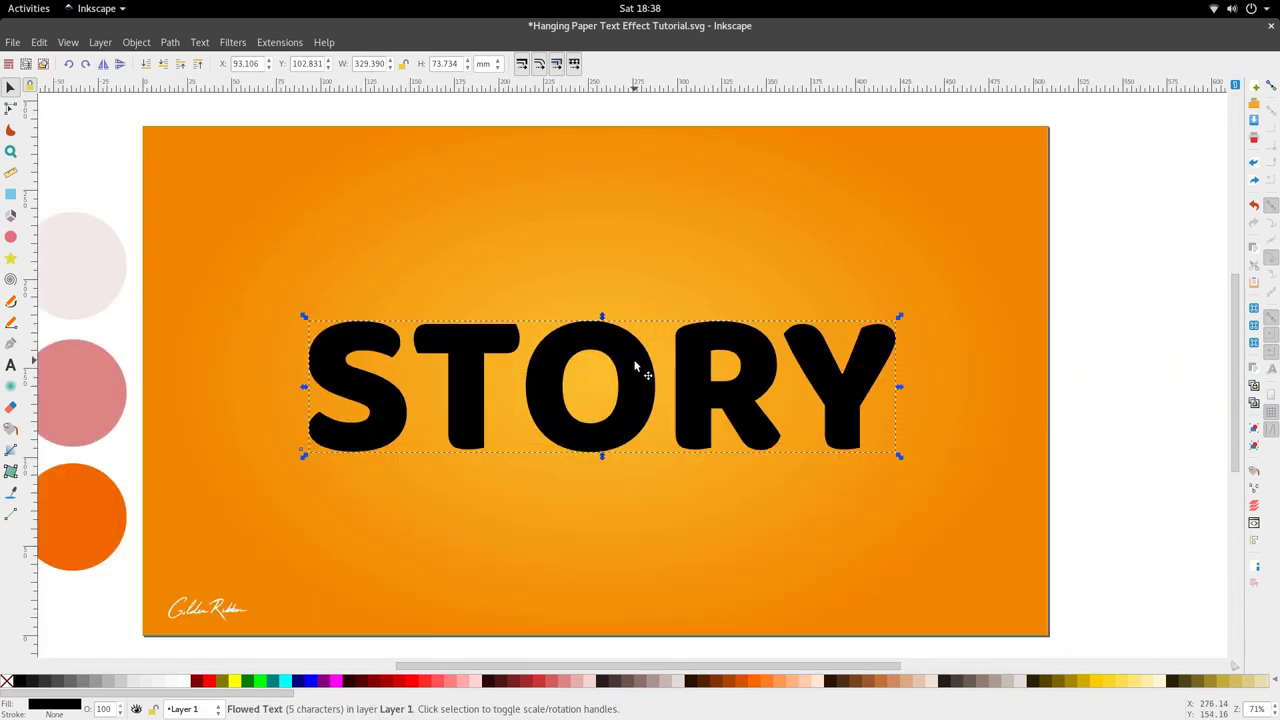
{"action": "scroll", "coordinate": [534, 420], "scroll_direction": "down", "scroll_amount": 2, "text": "ctrl"}
{"action": "double_click", "coordinate": [530, 415]}
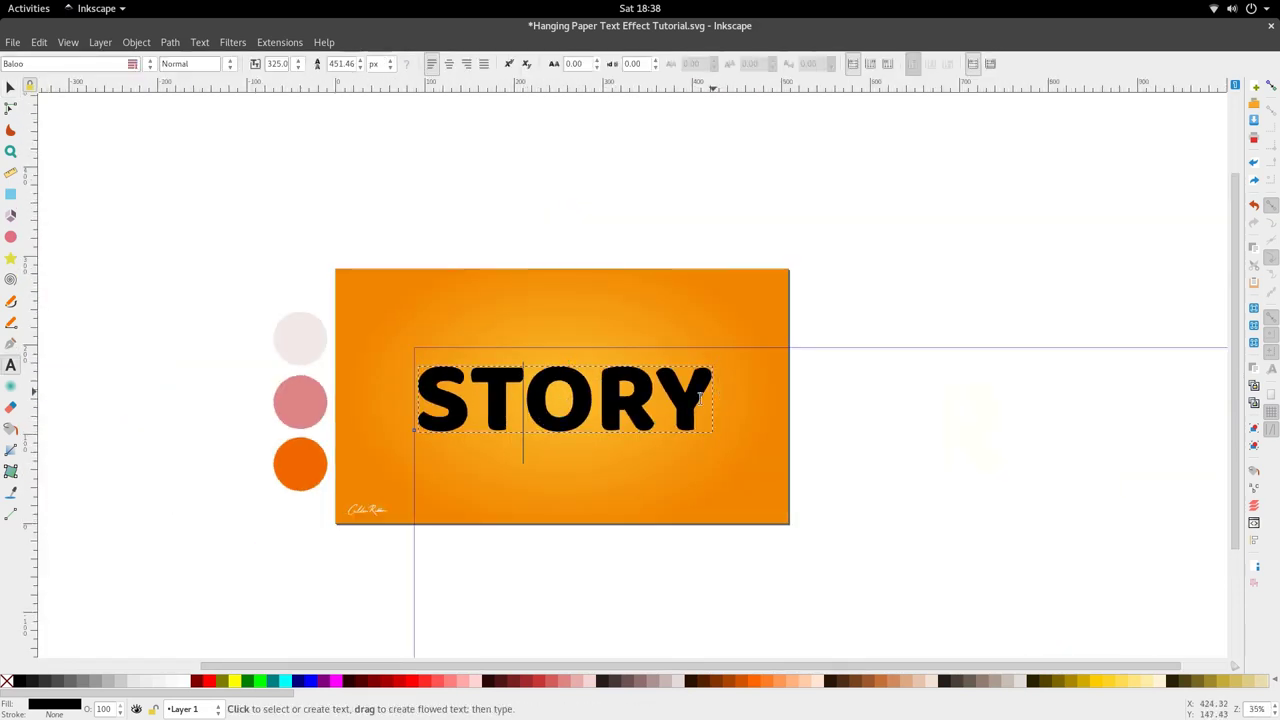
{"action": "scroll", "coordinate": [519, 413], "scroll_direction": "up", "scroll_amount": 2, "text": "ctrl"}
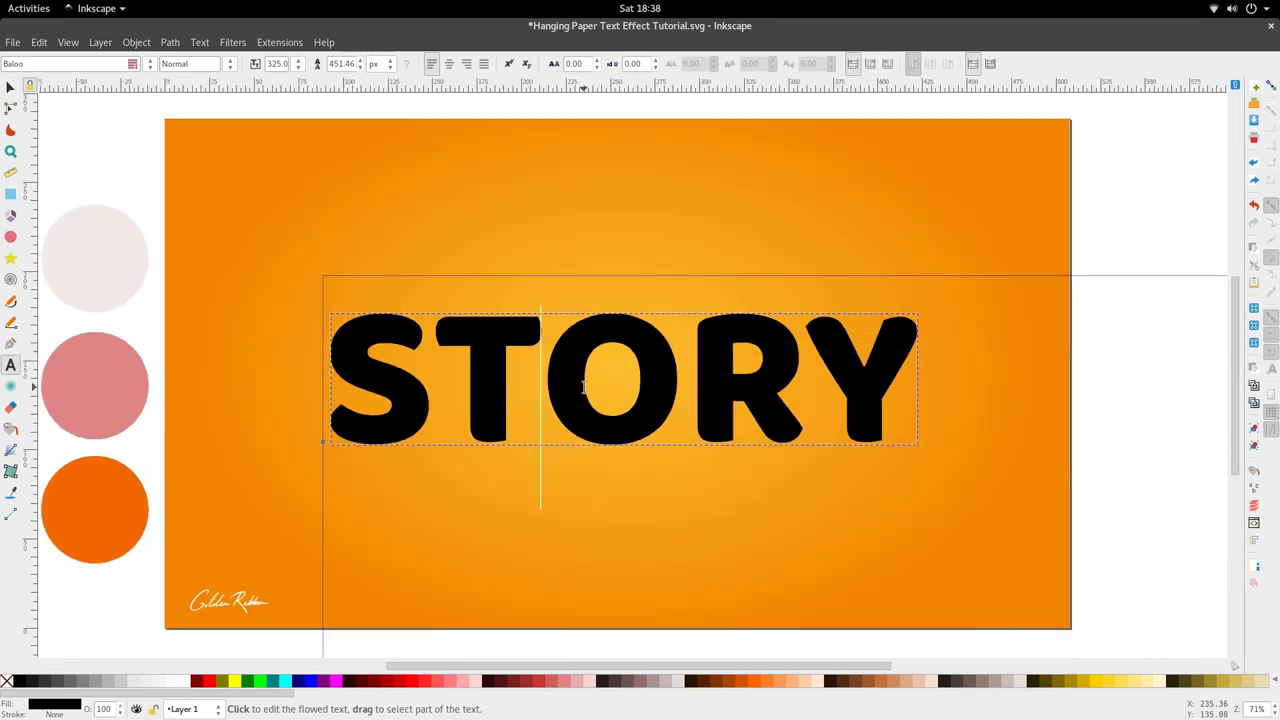
{"action": "scroll", "coordinate": [586, 385], "scroll_direction": "down", "scroll_amount": 2, "text": "ctrl"}
{"action": "left_click", "coordinate": [10, 87]}
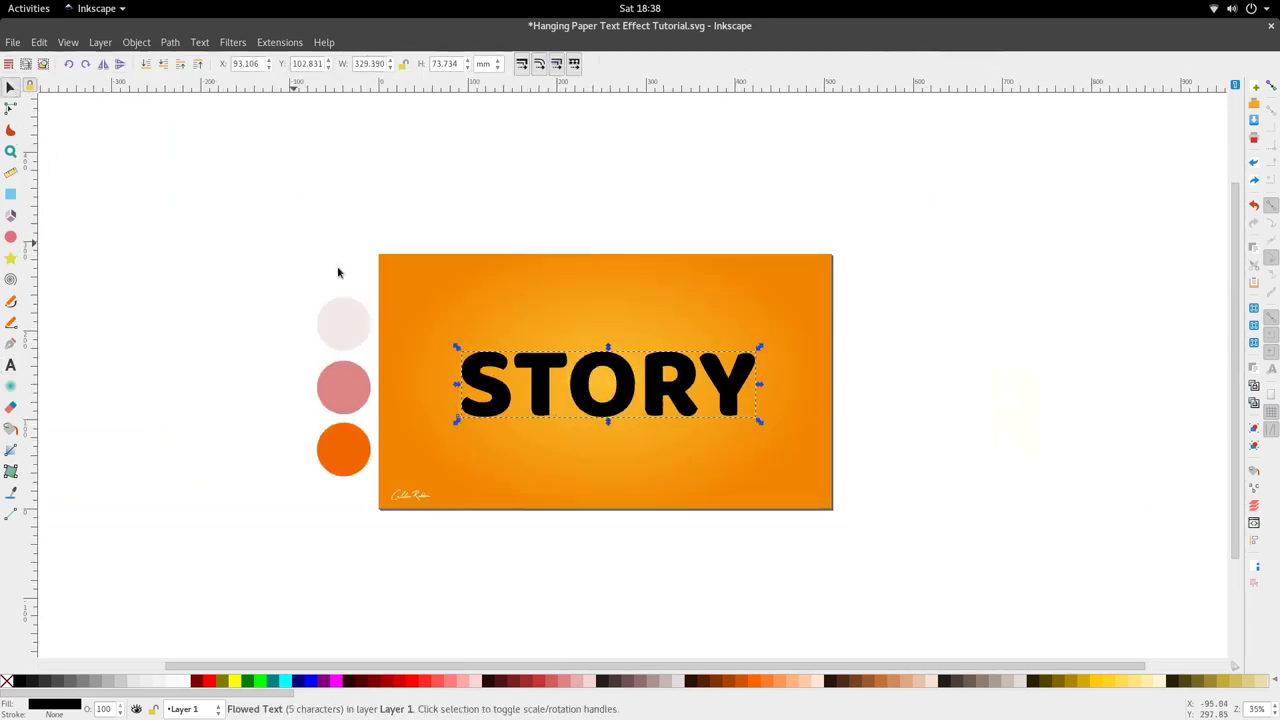
Scale the STORY text up proportionally about its centre to about 389 mm wide and fill it with white
{"action": "left_click_drag", "start_coordinate": [762, 419], "coordinate": [789, 442]}
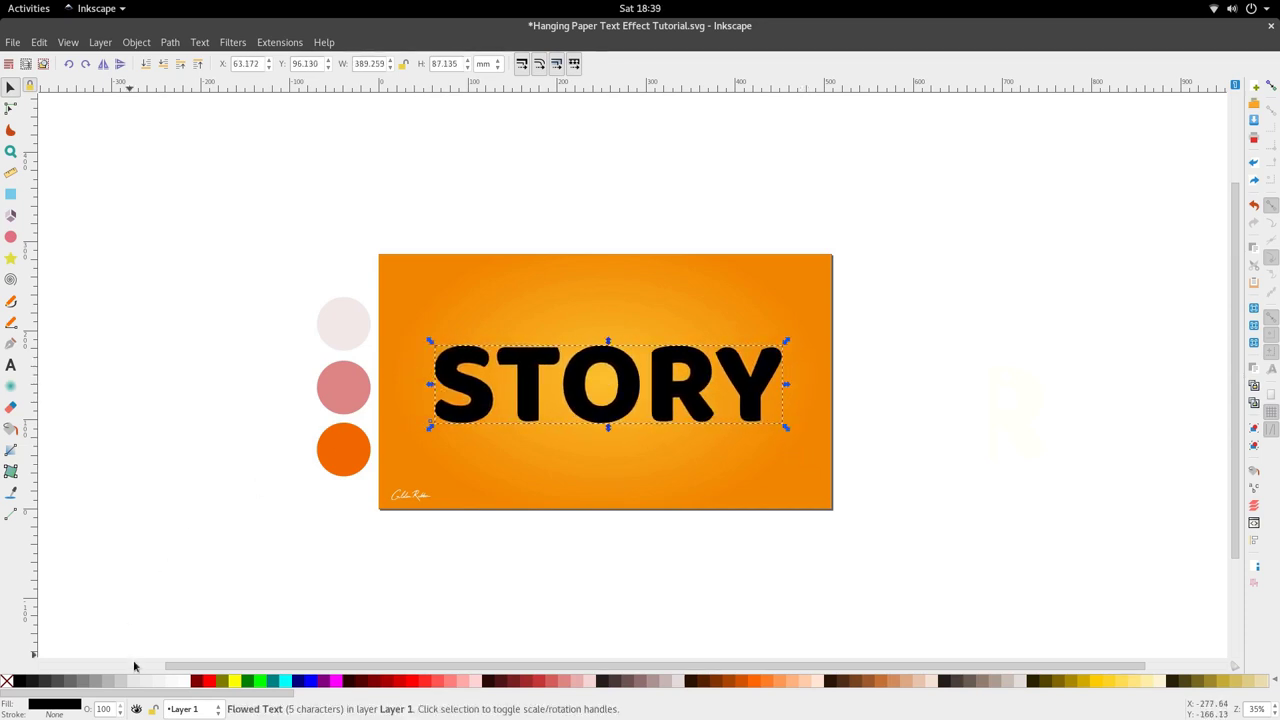
{"action": "left_click", "coordinate": [182, 681]}
{"action": "left_click", "coordinate": [523, 588]}
Convert the white STORY text from a text object to paths
{"action": "left_click", "coordinate": [622, 388]}
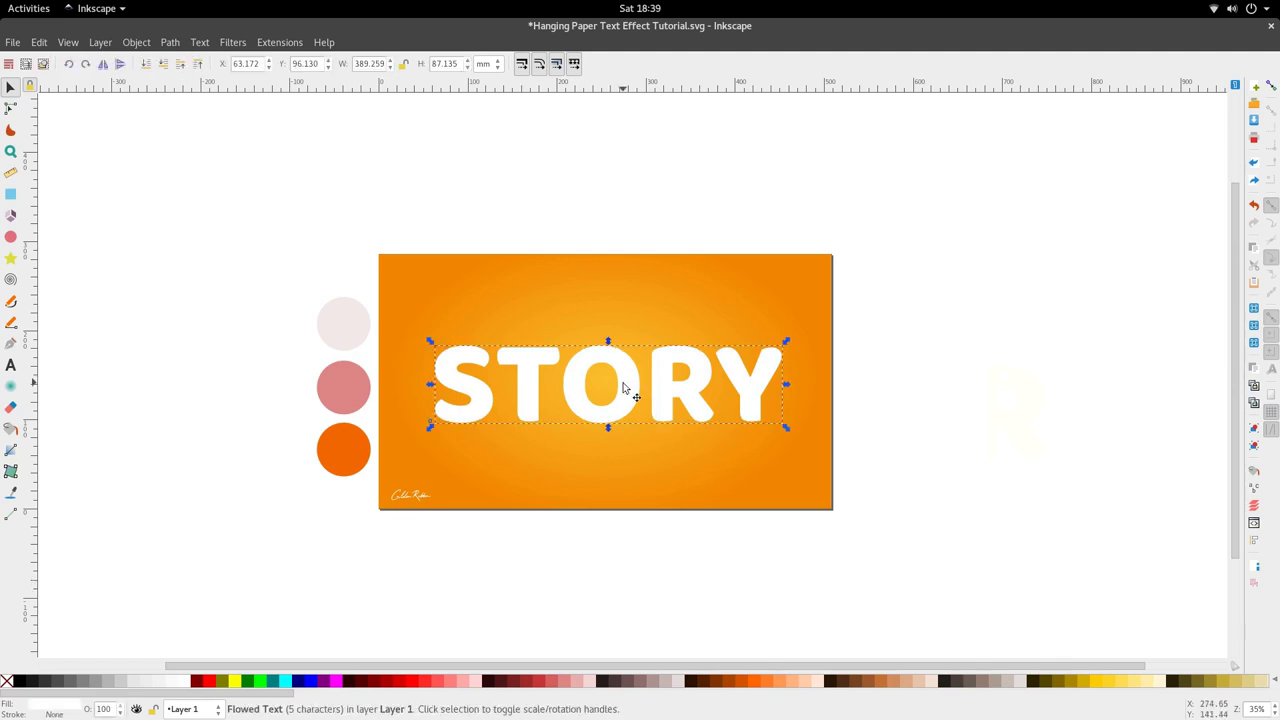
{"action": "scroll", "coordinate": [622, 388], "scroll_direction": "up", "scroll_amount": 1}
{"action": "left_click", "coordinate": [199, 43]}
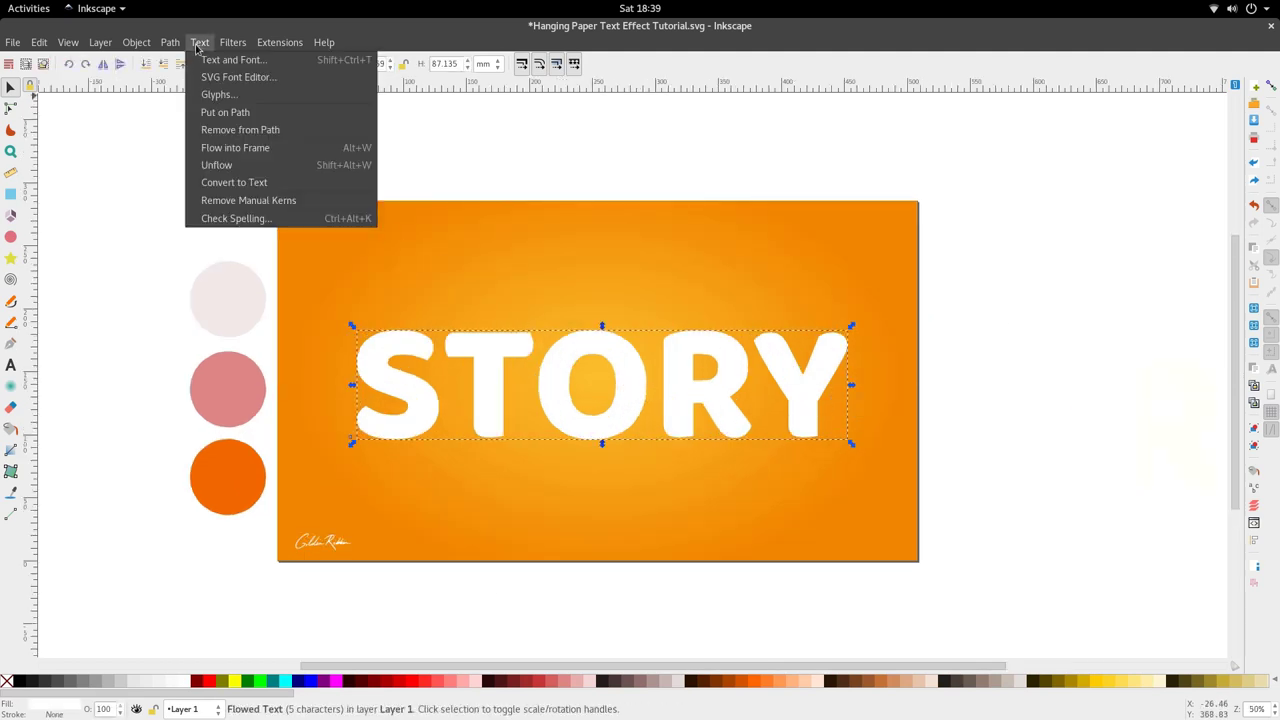
{"action": "left_click", "coordinate": [205, 55]}
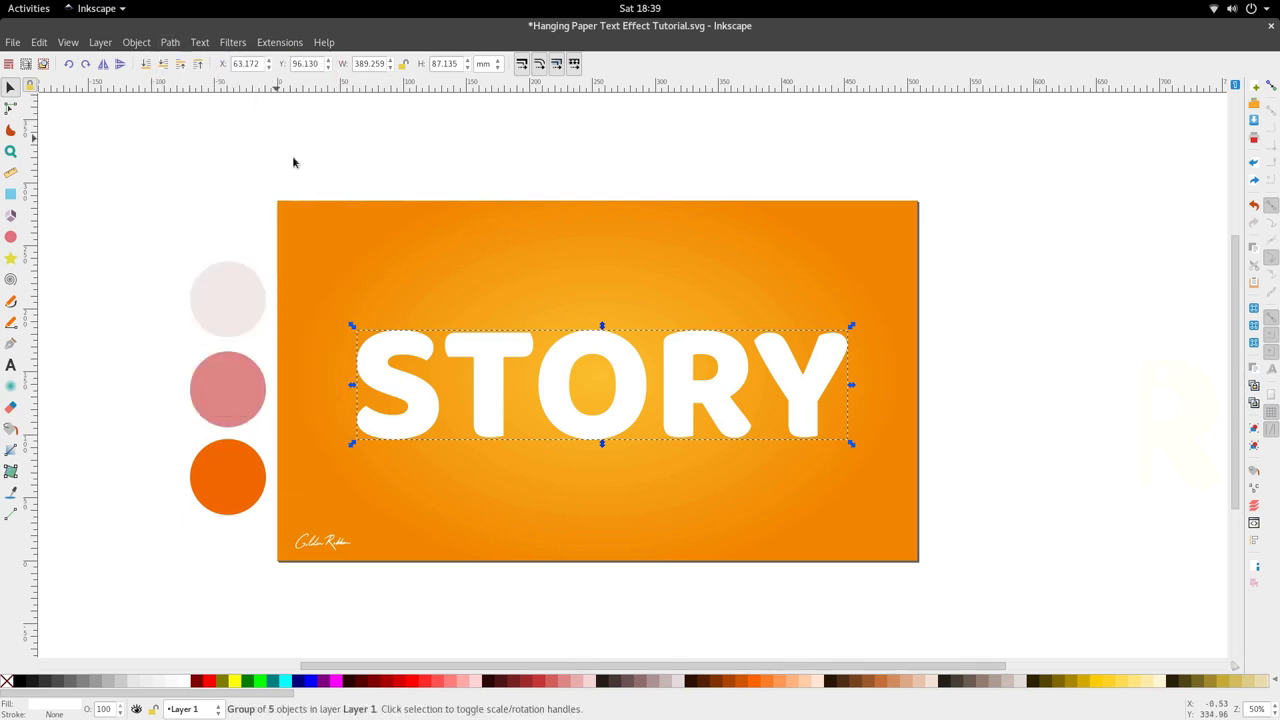
{"action": "double_click", "coordinate": [484, 356]}
{"action": "left_click", "coordinate": [483, 356]}
{"action": "left_click", "coordinate": [435, 367]}
{"action": "left_click", "coordinate": [504, 369]}
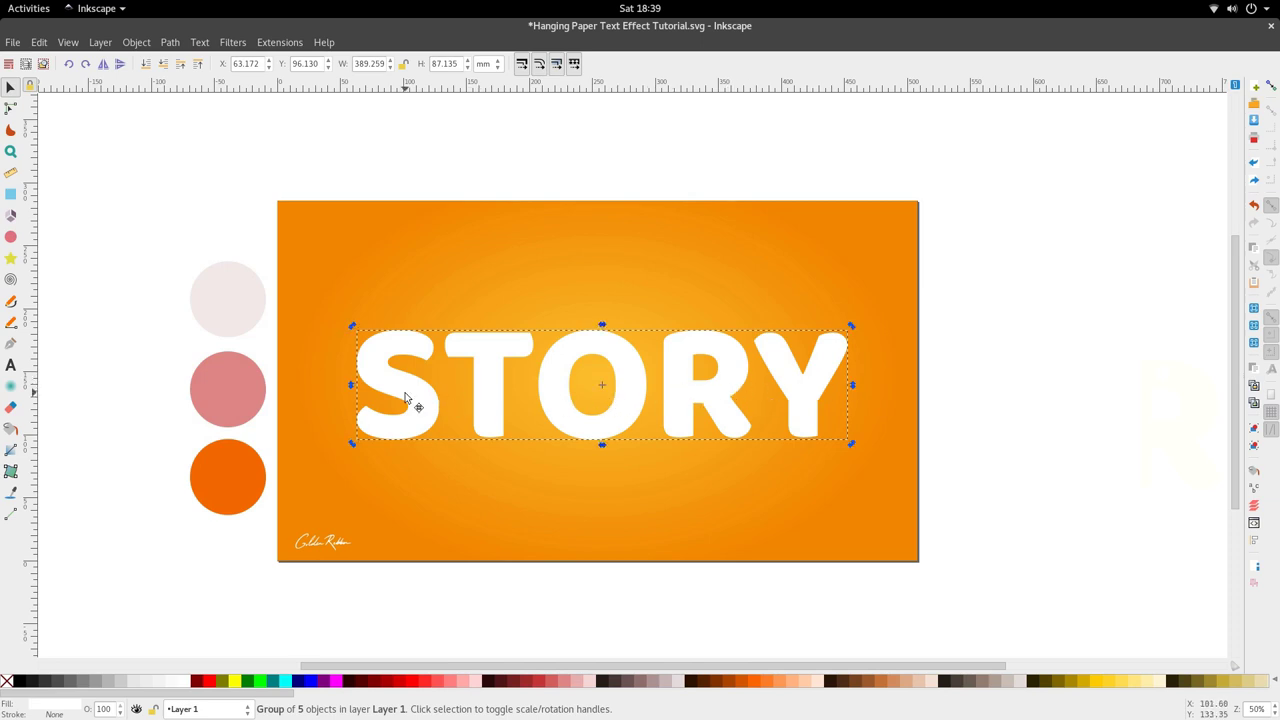
Ungroup the converted STORY letters into separate paths and clear the selection
{"action": "left_click", "coordinate": [140, 43]}
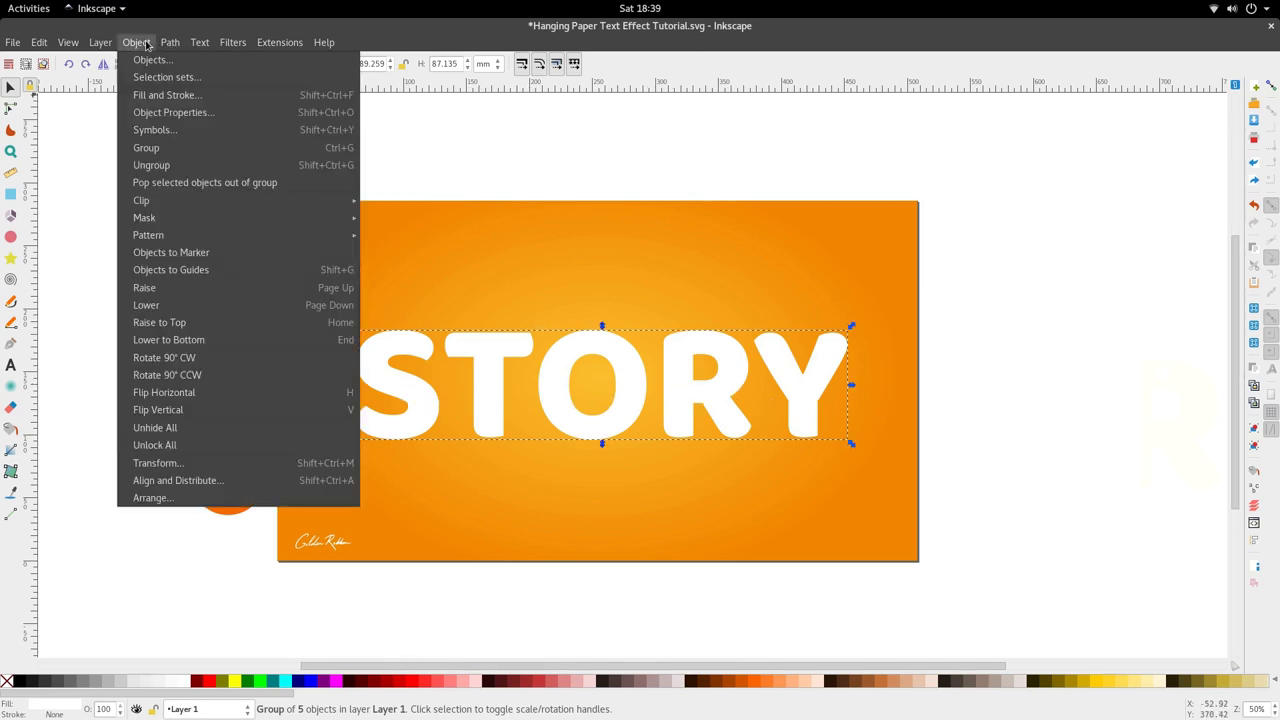
{"action": "left_click", "coordinate": [170, 166]}
{"action": "left_click", "coordinate": [530, 178]}
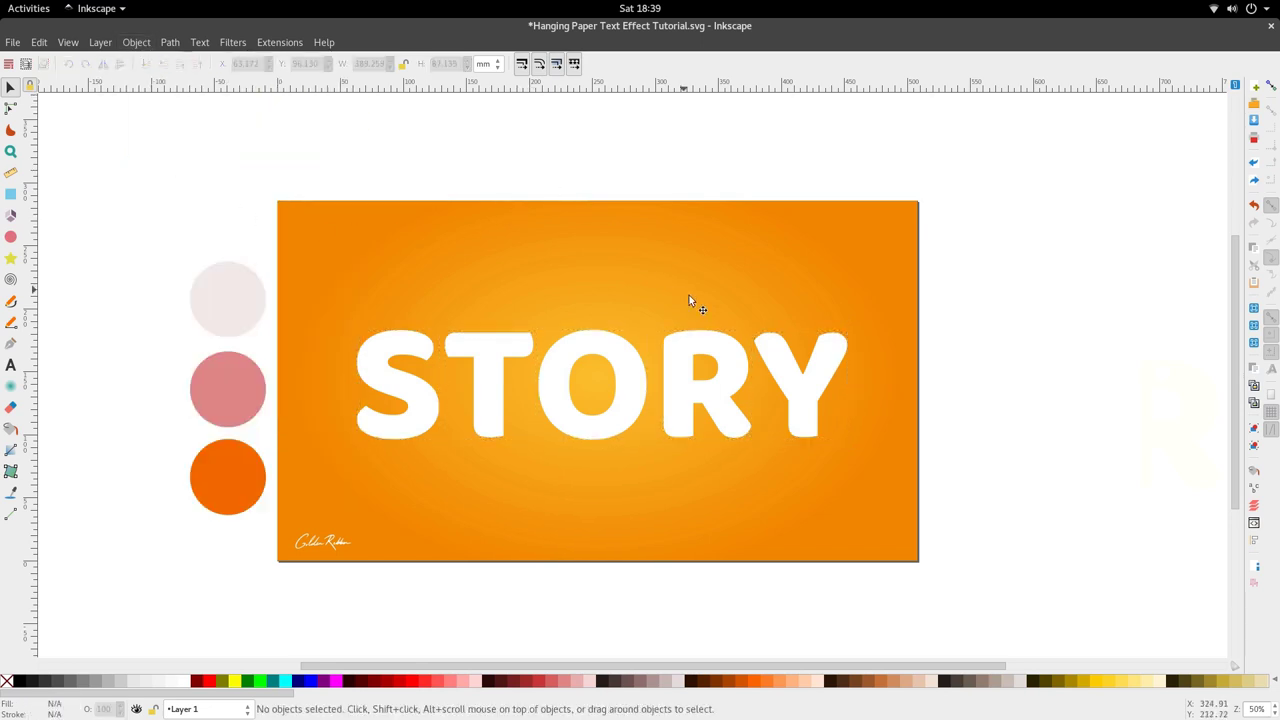
Inspect the nodes of each STORY letter to check that every letter is a separate path
{"action": "left_click", "coordinate": [779, 398]}
{"action": "key", "text": "n"}
{"action": "left_click", "coordinate": [705, 388]}
{"action": "left_click", "coordinate": [620, 398]}
{"action": "left_click", "coordinate": [494, 392]}
{"action": "left_click", "coordinate": [378, 399]}
{"action": "left_click", "coordinate": [418, 402]}
{"action": "left_click", "coordinate": [494, 400]}
{"action": "left_click", "coordinate": [580, 400]}
{"action": "left_click", "coordinate": [686, 400]}
{"action": "left_click", "coordinate": [801, 405]}
{"action": "key", "text": "s"}
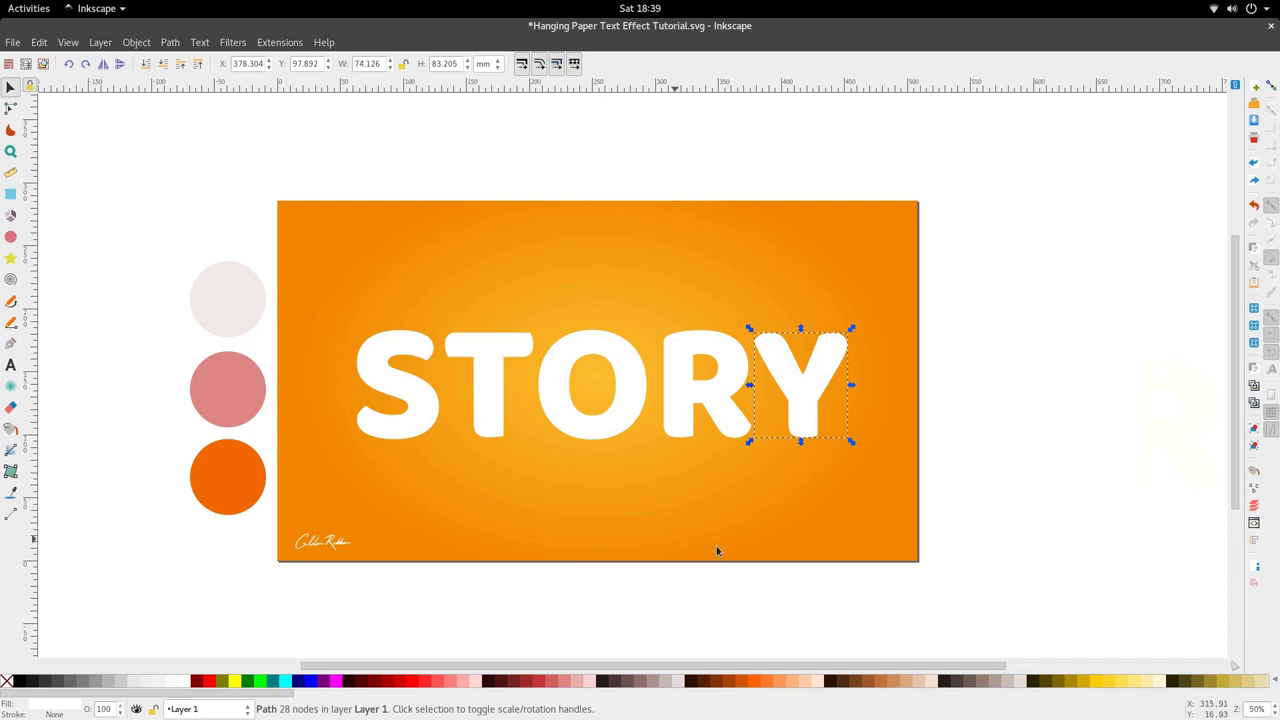
Select all five letters, scale them together about their centre to about 402 mm wide, and deselect them
{"action": "left_click_drag", "start_coordinate": [986, 482], "coordinate": [323, 300]}
{"action": "left_click_drag", "start_coordinate": [850, 441], "coordinate": [824, 419]}
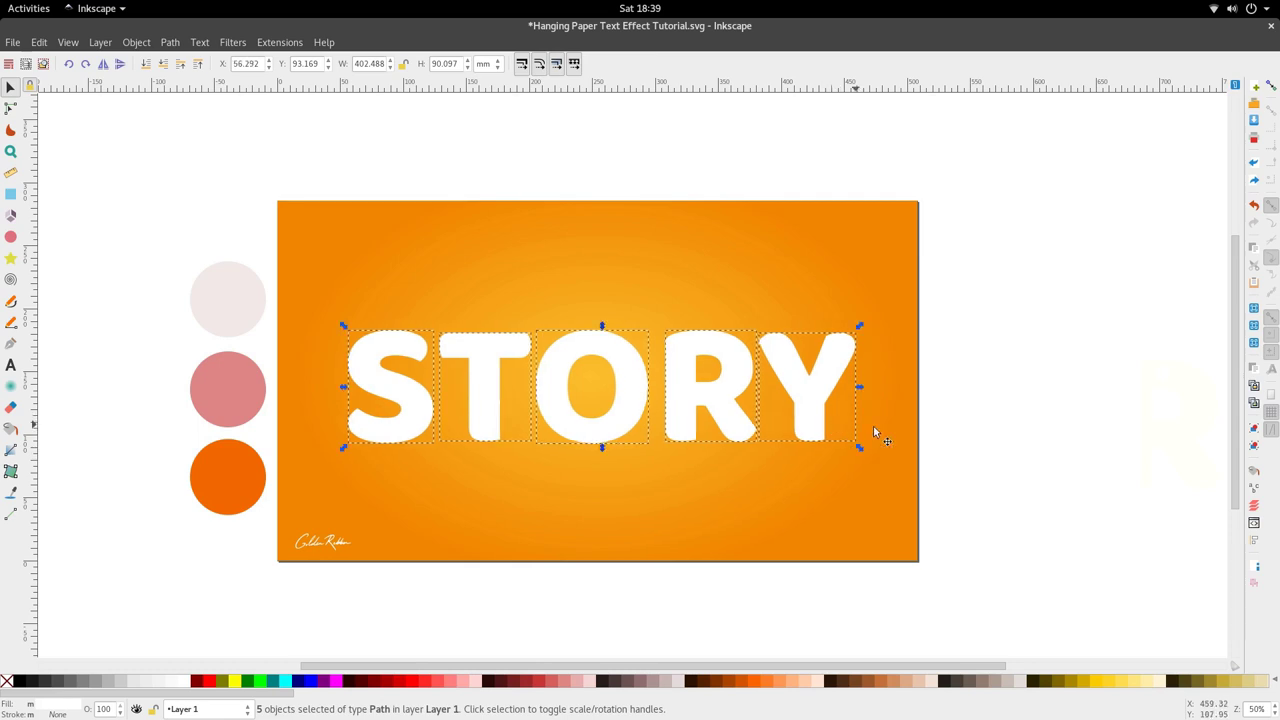
{"action": "key", "text": "Escape"}
{"action": "scroll", "coordinate": [491, 443], "scroll_direction": "up", "scroll_amount": 2, "text": "ctrl"}
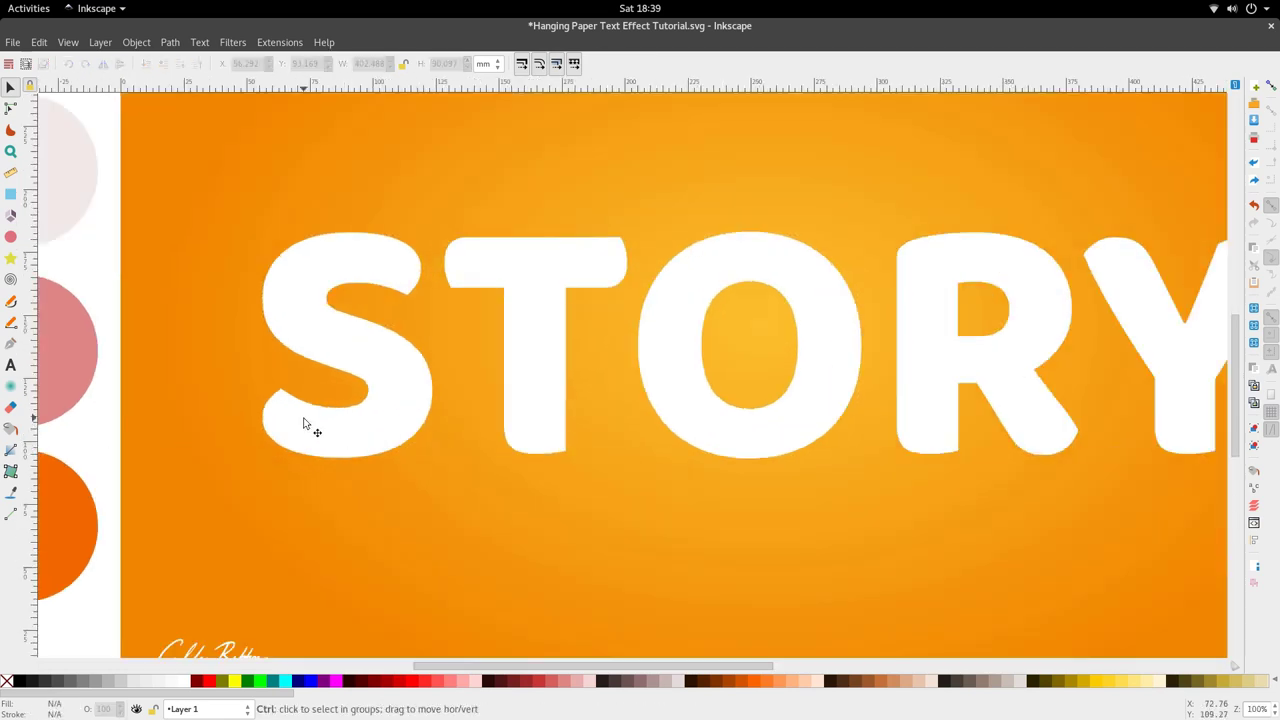
{"action": "left_click_drag", "start_coordinate": [356, 384], "coordinate": [478, 396]}
{"action": "key", "text": "ctrl+z"}
{"action": "scroll", "coordinate": [488, 401], "scroll_direction": "down", "scroll_amount": 3, "text": "ctrl"}
{"action": "key", "text": "ctrl+z"}
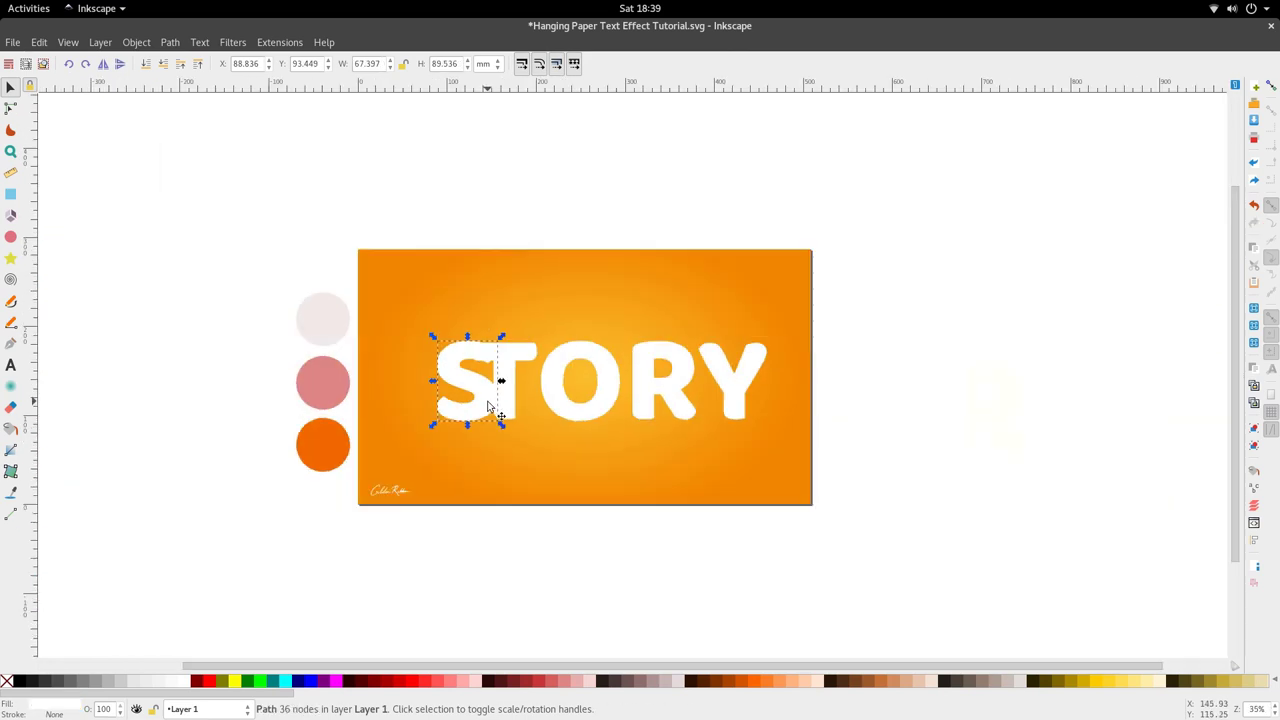
Select the letters S, O and Y together and fill them with the colour sampled from the pink circle
{"action": "left_click", "coordinate": [583, 412], "text": "shift"}
{"action": "left_click", "coordinate": [755, 398], "text": "shift"}
{"action": "left_click", "coordinate": [755, 398], "text": "shift"}
{"action": "left_click", "coordinate": [747, 400], "text": "shift"}
{"action": "left_click", "coordinate": [694, 412], "text": "shift"}
{"action": "key", "text": "d"}
{"action": "left_click", "coordinate": [325, 372]}
{"action": "key", "text": "s"}
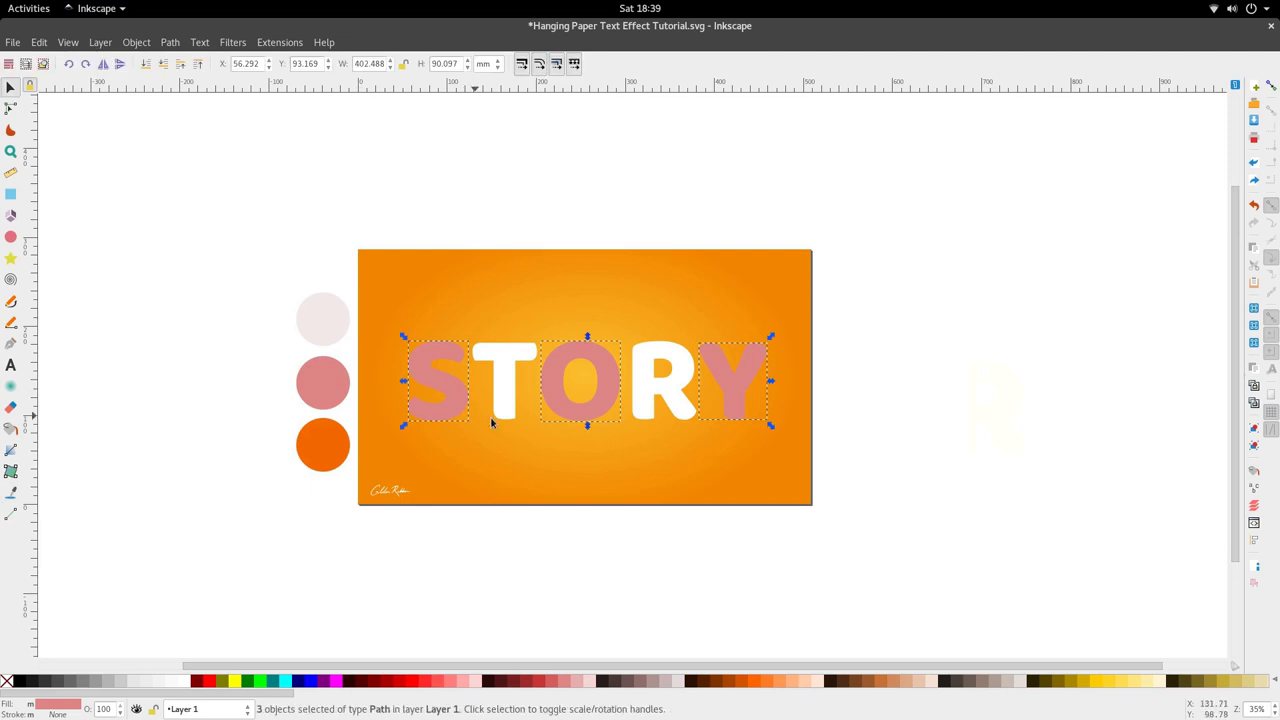
Refill the S, O and Y with the colour sampled from the orange circle and release their selection
{"action": "scroll", "coordinate": [550, 430], "scroll_direction": "up", "scroll_amount": 1}
{"action": "key", "text": "d"}
{"action": "left_click", "coordinate": [252, 450]}
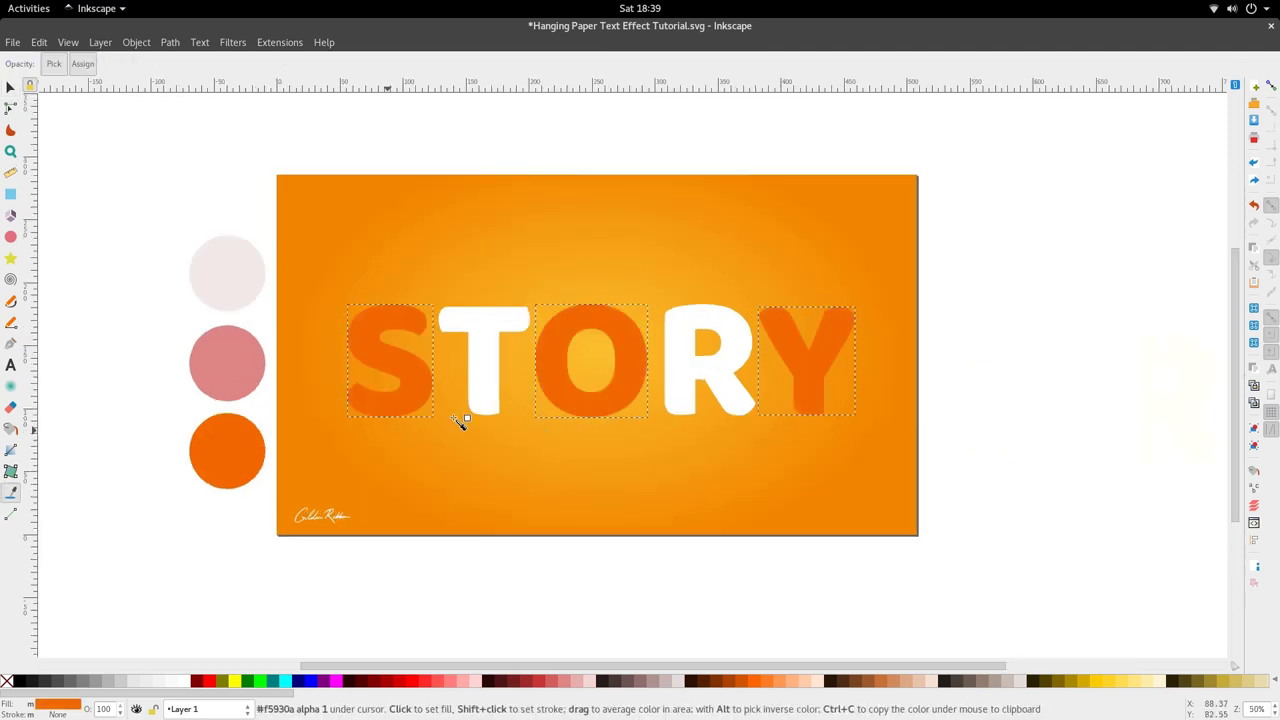
{"action": "key", "text": "s"}
{"action": "scroll", "coordinate": [617, 349], "scroll_direction": "down", "scroll_amount": 2, "text": "ctrl"}
{"action": "left_click", "coordinate": [598, 361]}
{"action": "scroll", "coordinate": [549, 345], "scroll_direction": "up", "scroll_amount": 2, "text": "ctrl"}
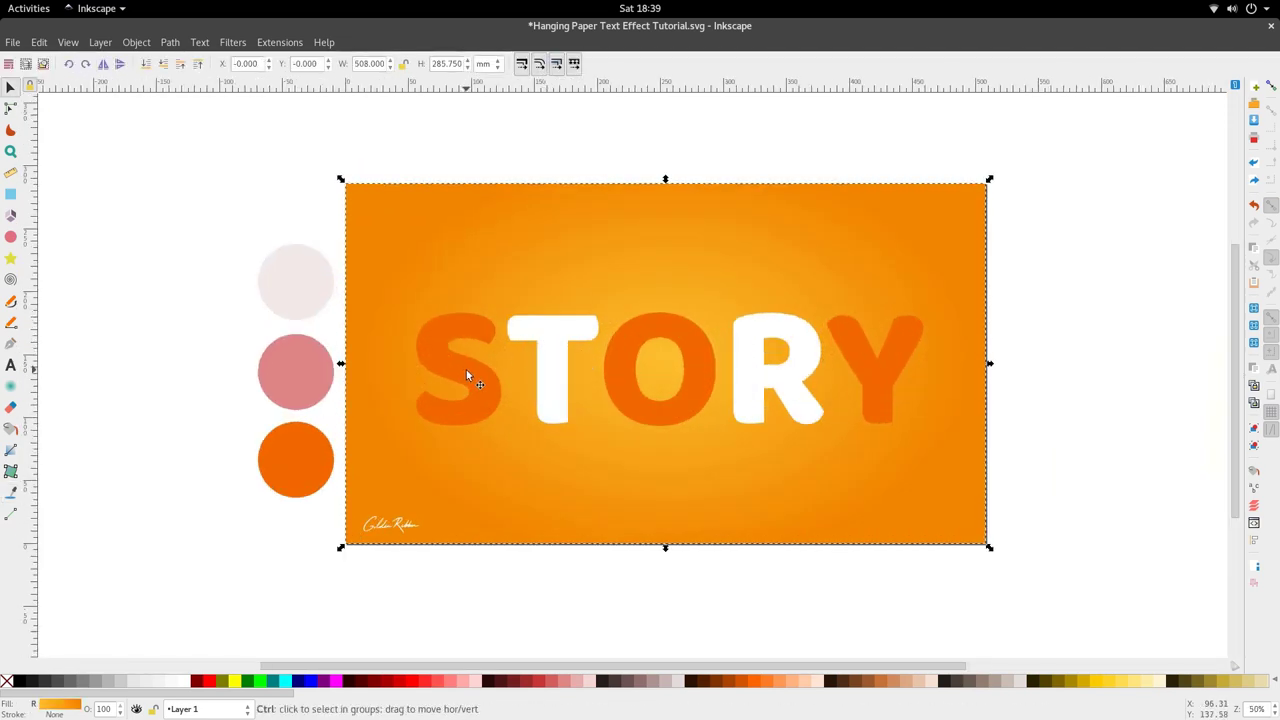
{"action": "left_click_drag", "start_coordinate": [466, 369], "coordinate": [524, 352]}
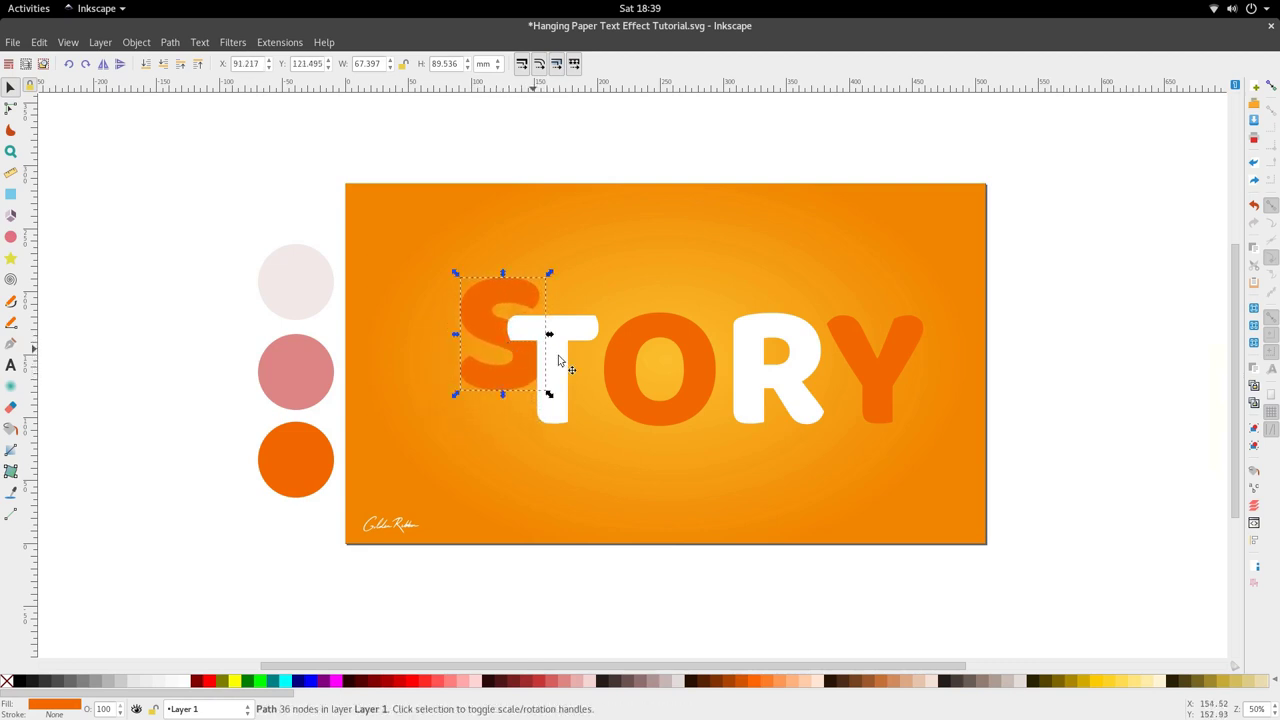
{"action": "left_click", "coordinate": [621, 375]}
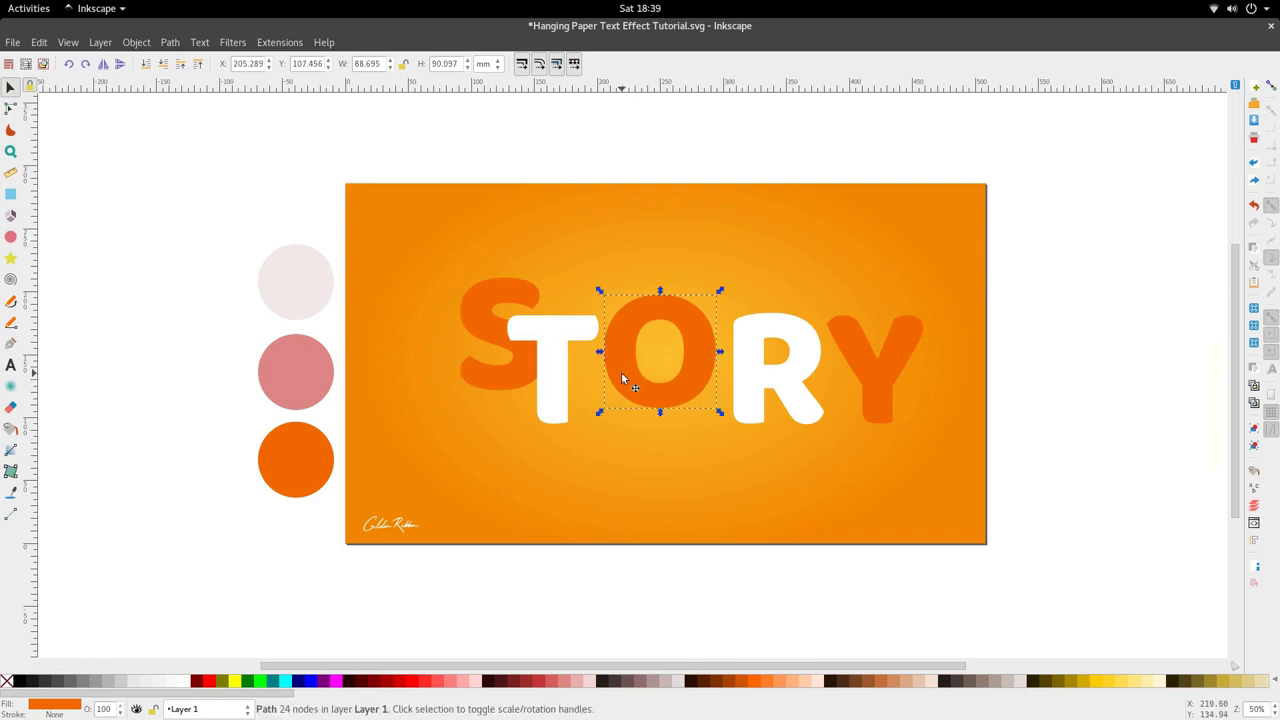
{"action": "key", "text": "ctrl+z"}
{"action": "key", "text": "ctrl+z"}
Select the orange S, O and Y and move them together up and to the right, above the white letters' baseline
{"action": "left_click", "coordinate": [876, 403], "text": "shift"}
{"action": "left_click", "coordinate": [528, 398], "text": "shift"}
{"action": "left_click_drag", "start_coordinate": [528, 398], "coordinate": [562, 358]}
Move the O left so it overlaps the T's arm and lower it in the stacking order behind the T
{"action": "left_click", "coordinate": [599, 391]}
{"action": "scroll", "coordinate": [626, 360], "scroll_direction": "up", "scroll_amount": 2}
{"action": "left_click", "coordinate": [585, 366]}
{"action": "left_click", "coordinate": [165, 68]}
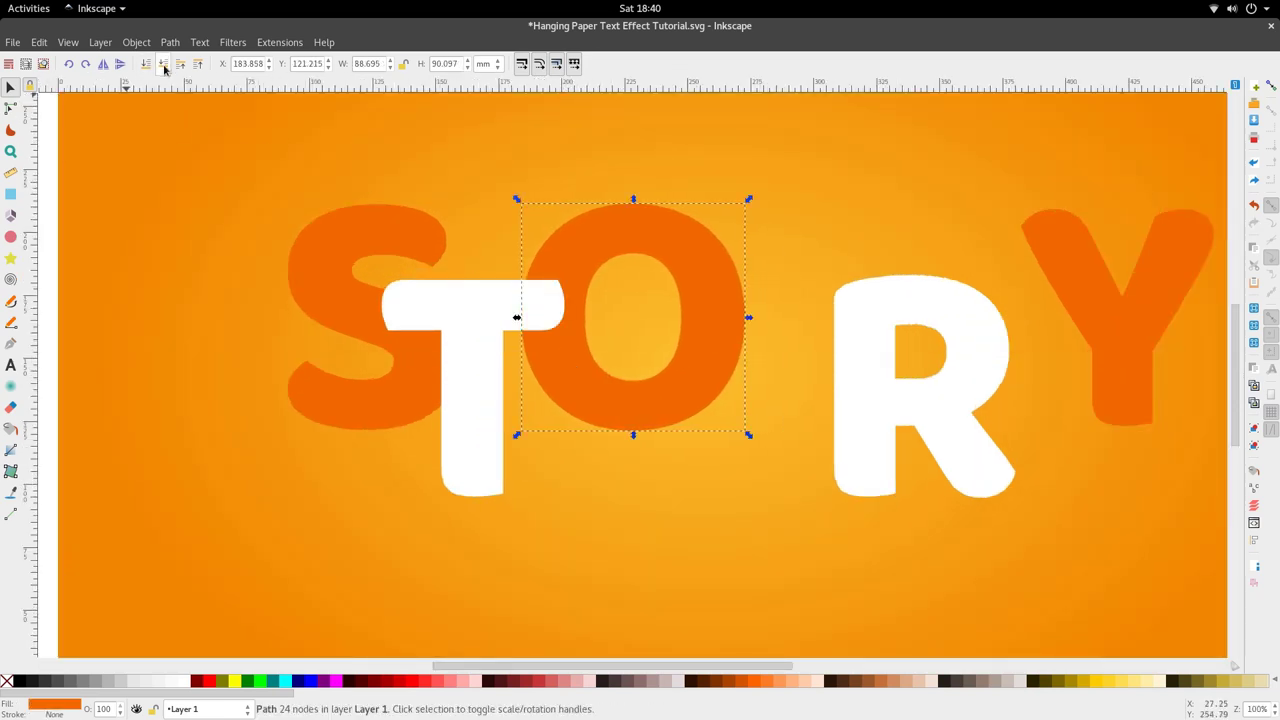
Move the R left over the O's edge, then move the Y left to overlap the R and lower it behind the R
{"action": "scroll", "coordinate": [645, 352], "scroll_direction": "down", "scroll_amount": 3}
{"action": "left_click_drag", "start_coordinate": [735, 368], "coordinate": [688, 369]}
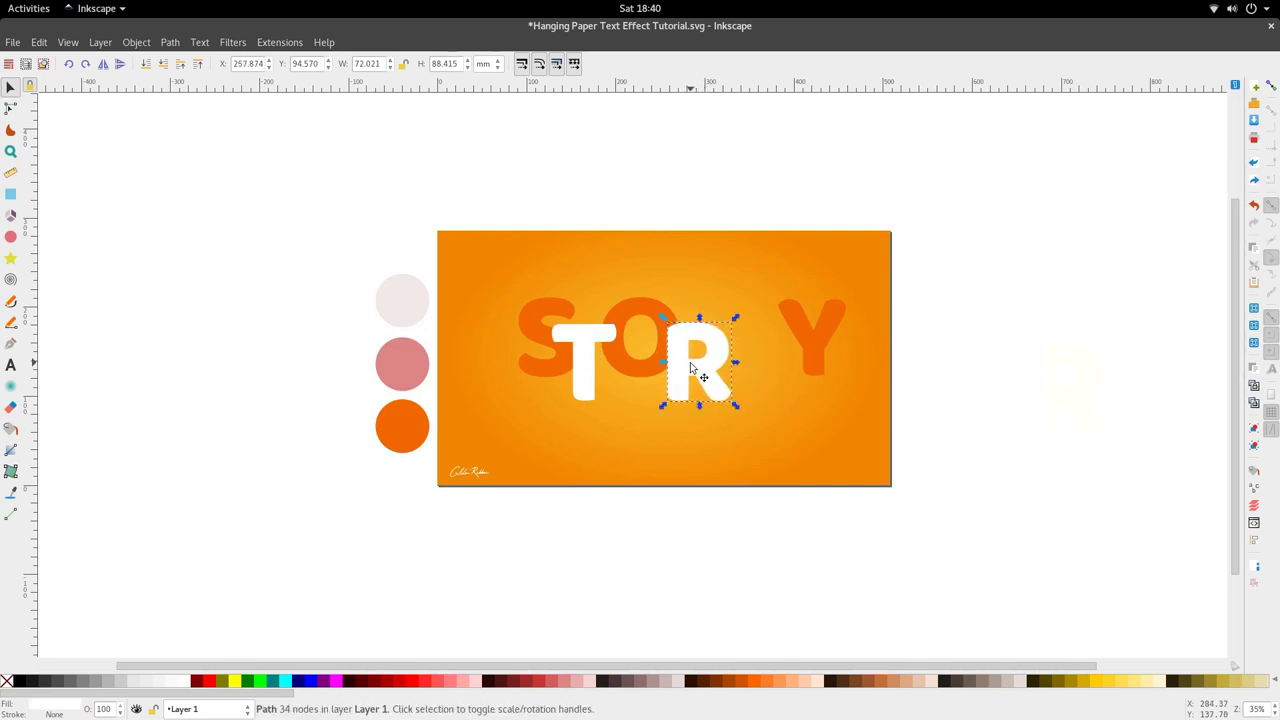
{"action": "left_click_drag", "start_coordinate": [822, 328], "coordinate": [740, 338]}
{"action": "left_click", "coordinate": [165, 66]}
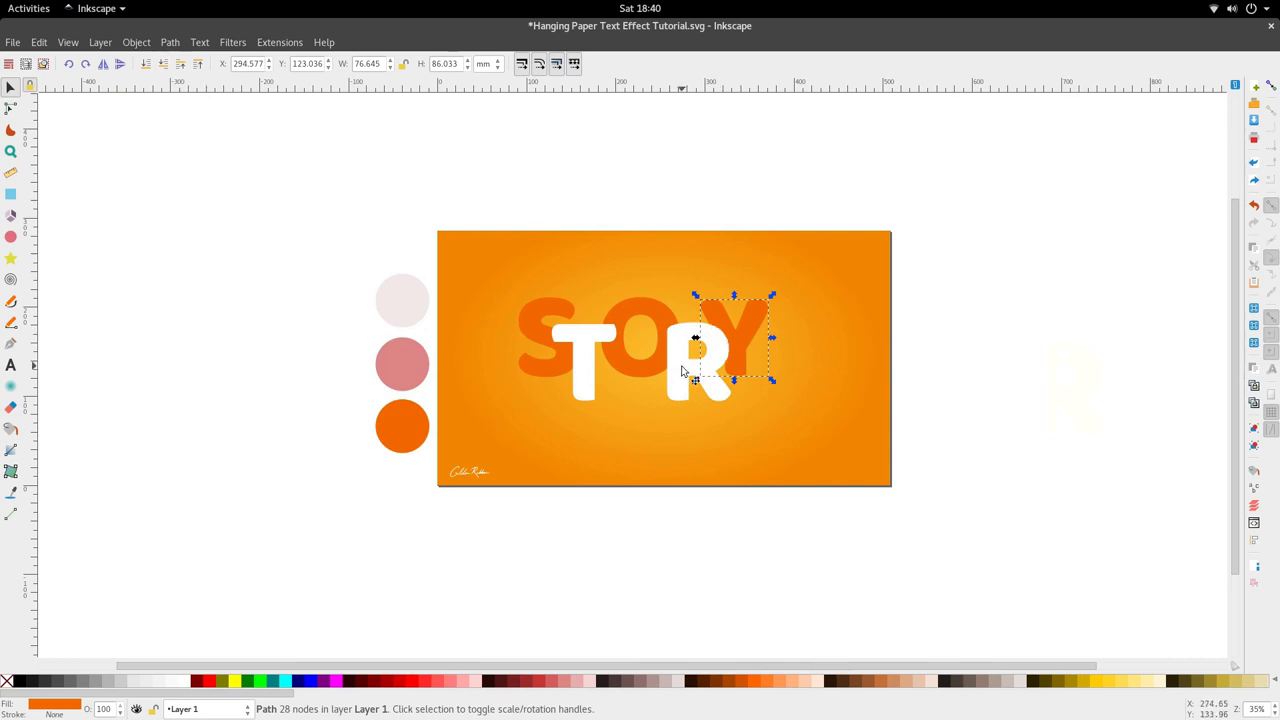
Shift the T slightly right to about X 136 mm to even out its overlap with the S and O
{"action": "scroll", "coordinate": [650, 364], "scroll_direction": "up", "scroll_amount": 1}
{"action": "left_click_drag", "start_coordinate": [565, 358], "coordinate": [577, 360]}
{"action": "left_click", "coordinate": [540, 354]}
{"action": "left_click", "coordinate": [549, 360]}
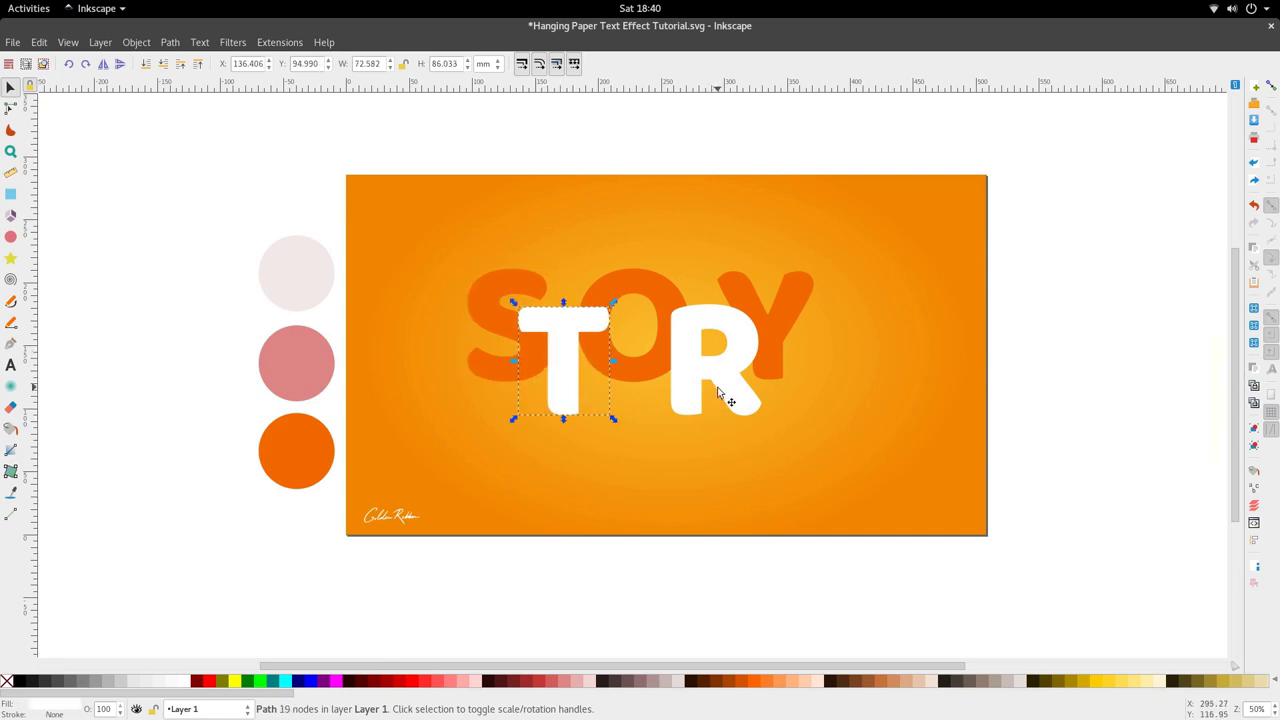
{"action": "left_click", "coordinate": [766, 348]}
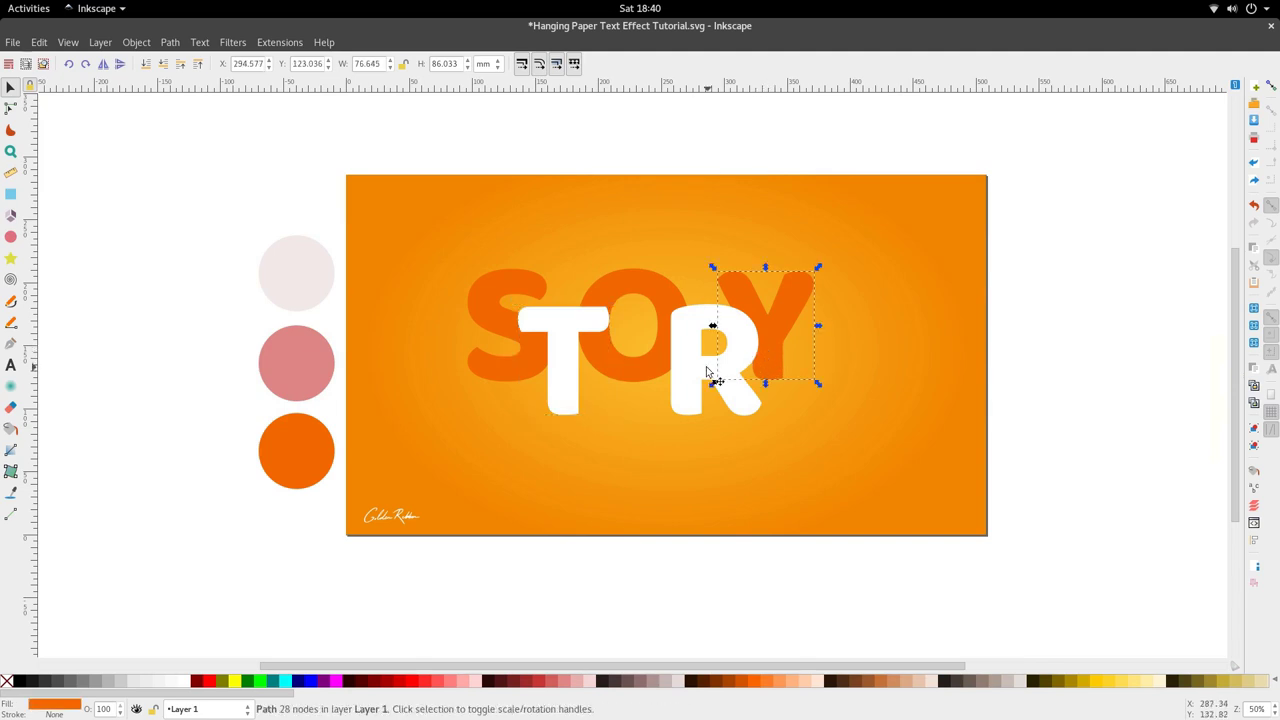
Select all five letters, move them together to the centre of the orange background, and deselect them
{"action": "scroll", "coordinate": [705, 370], "scroll_direction": "down", "scroll_amount": 1}
{"action": "left_click_drag", "start_coordinate": [843, 521], "coordinate": [526, 274]}
{"action": "left_click_drag", "start_coordinate": [598, 348], "coordinate": [628, 372]}
{"action": "key", "text": "Escape"}
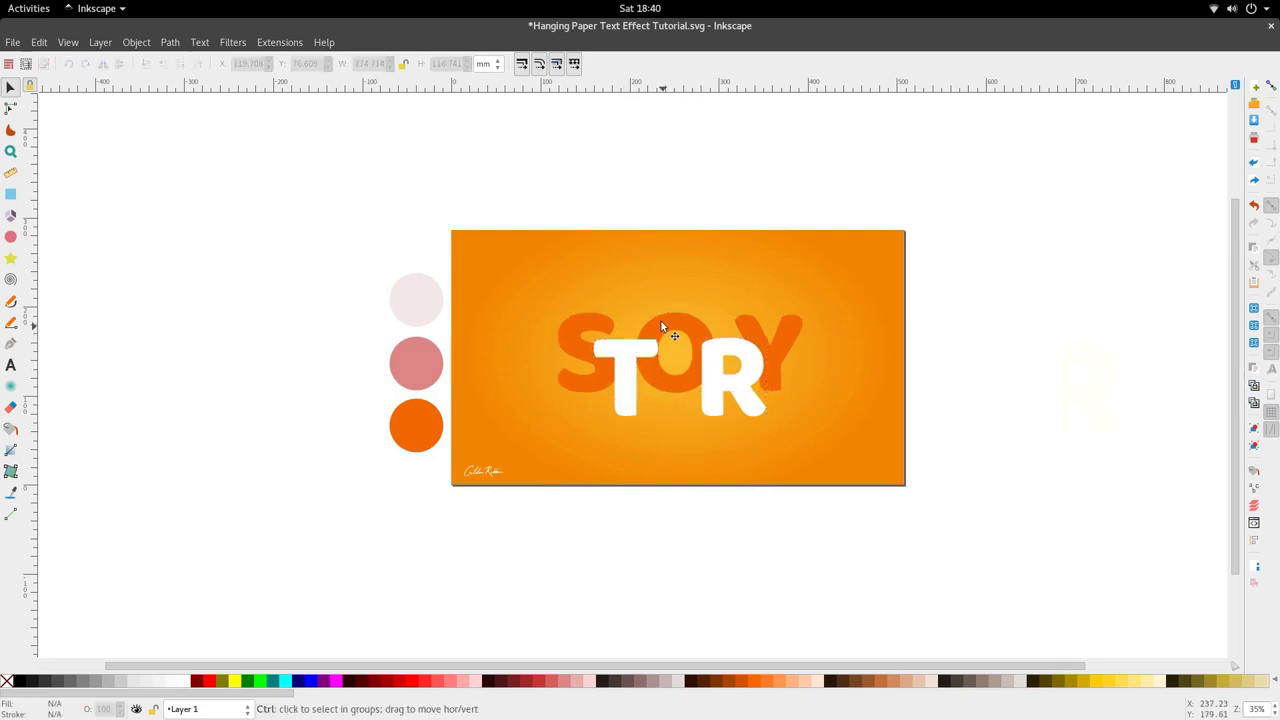
Select the orange S, O and Y and fill them with the white sampled from the R
{"action": "scroll", "coordinate": [597, 334], "scroll_direction": "up", "scroll_amount": 1}
{"action": "left_click", "coordinate": [597, 334]}
{"action": "left_click", "coordinate": [669, 321], "text": "shift"}
{"action": "left_click", "coordinate": [797, 335], "text": "shift"}
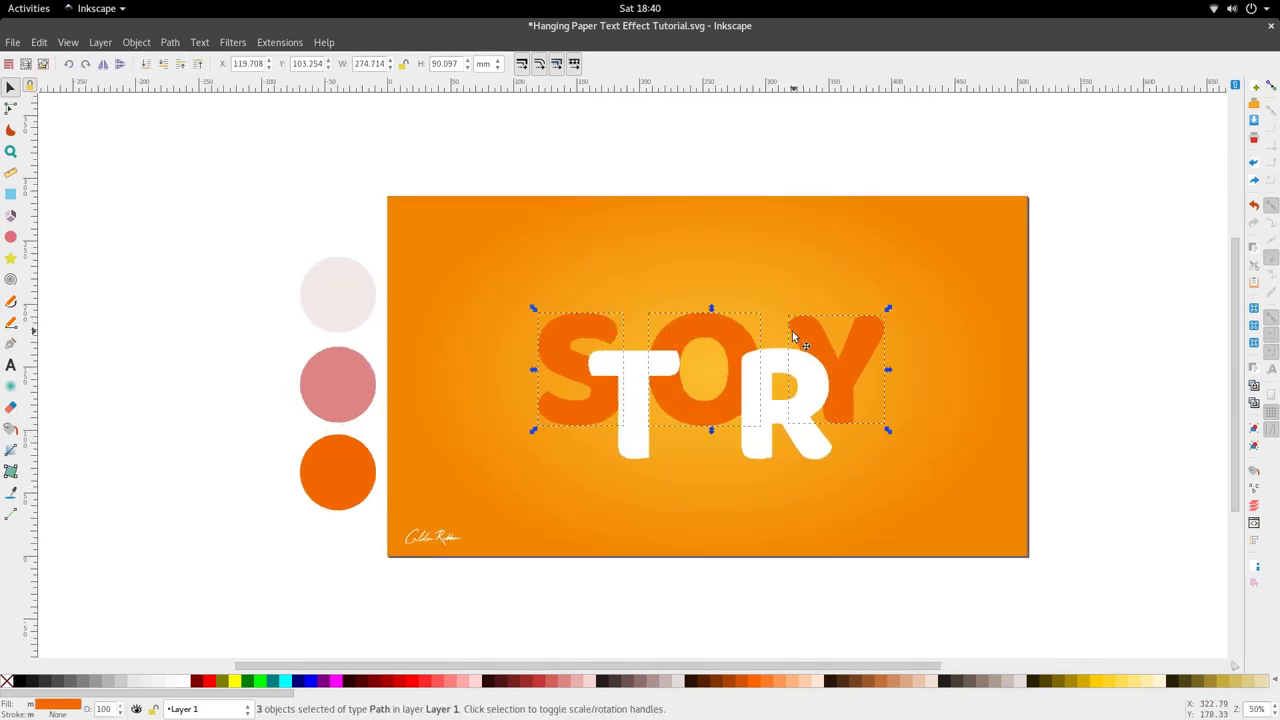
{"action": "key", "text": "d"}
{"action": "left_click", "coordinate": [781, 376]}
{"action": "left_click", "coordinate": [777, 365]}
{"action": "key", "text": "s"}
{"action": "scroll", "coordinate": [697, 396], "scroll_direction": "down", "scroll_amount": 1}
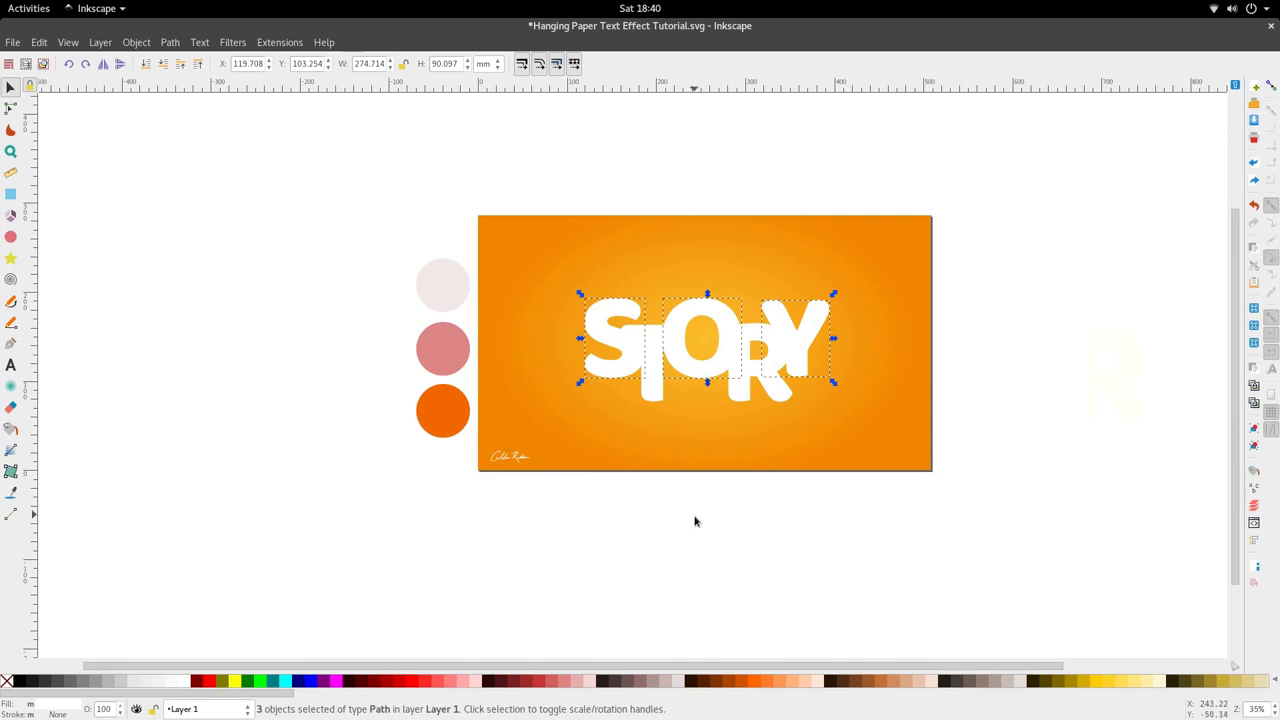
Select all five letters, duplicate them, and unite the duplicates into one combined path with Union
{"action": "scroll", "coordinate": [680, 320], "scroll_direction": "up", "scroll_amount": 2}
{"action": "left_click", "coordinate": [668, 338]}
{"action": "scroll", "coordinate": [685, 340], "scroll_direction": "down", "scroll_amount": 2}
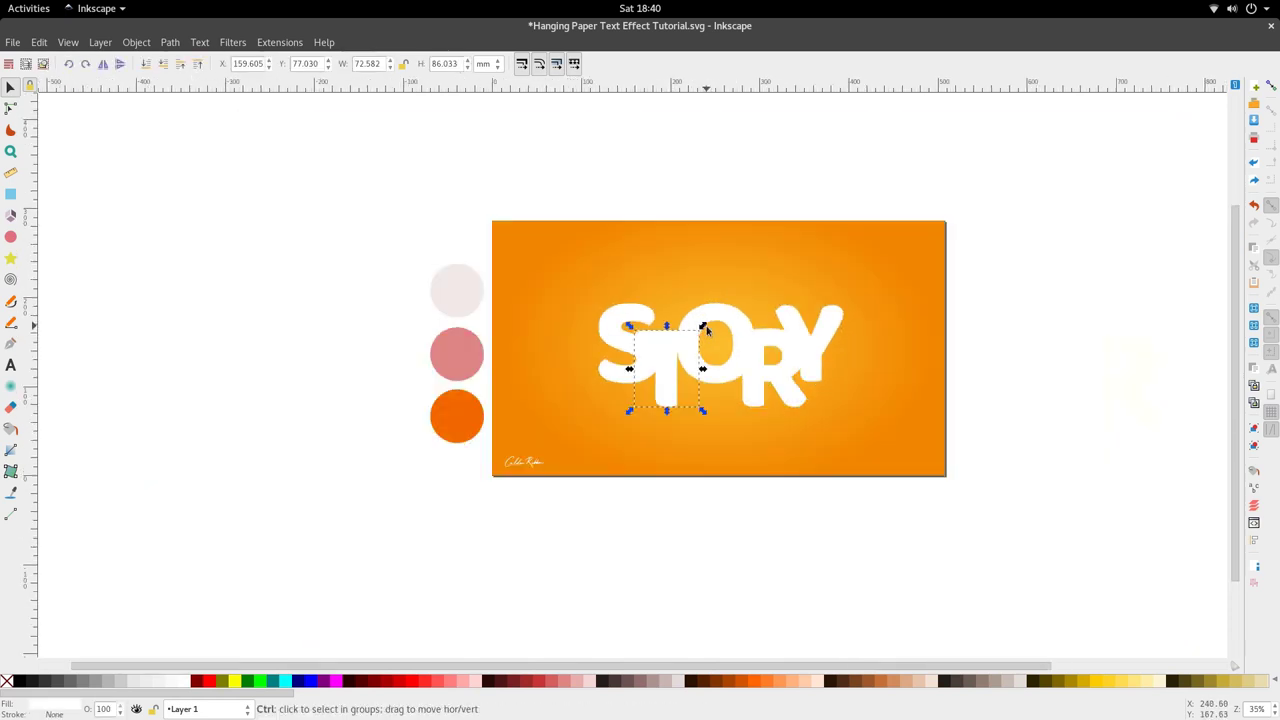
{"action": "scroll", "coordinate": [706, 329], "scroll_direction": "up", "scroll_amount": 1}
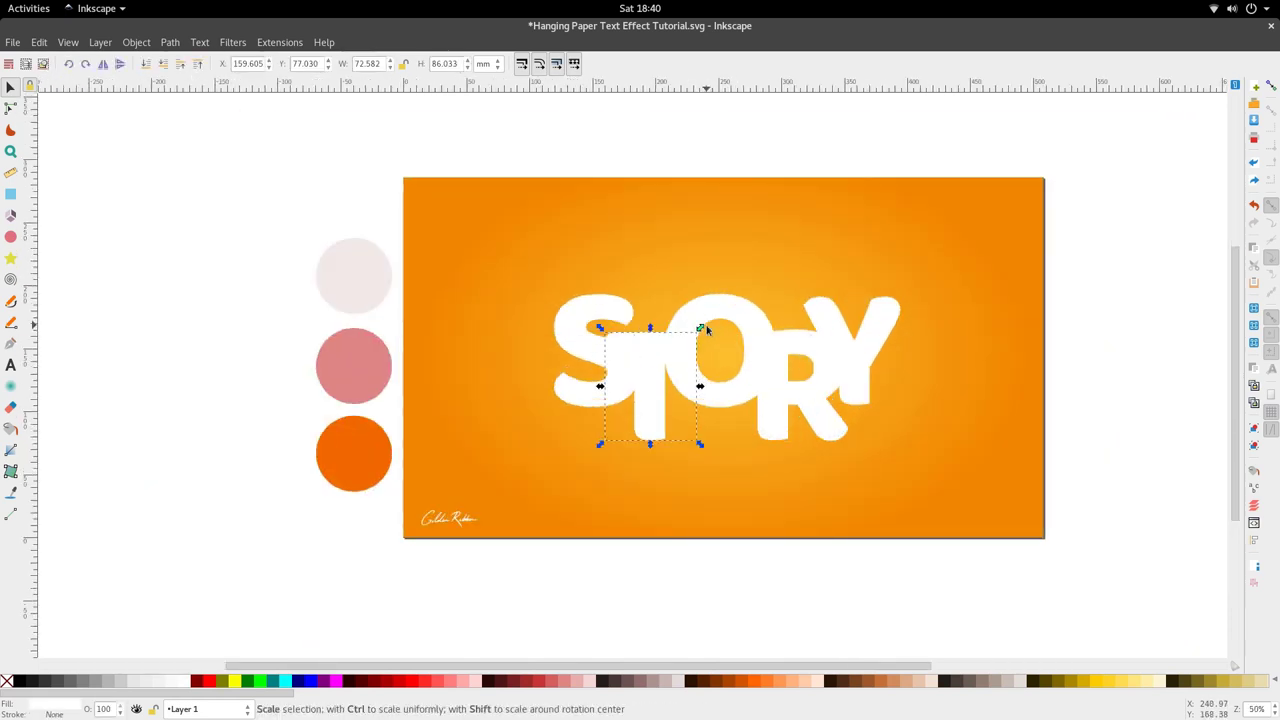
{"action": "scroll", "coordinate": [706, 329], "scroll_direction": "right", "scroll_amount": 1}
{"action": "left_click_drag", "start_coordinate": [911, 615], "coordinate": [472, 312]}
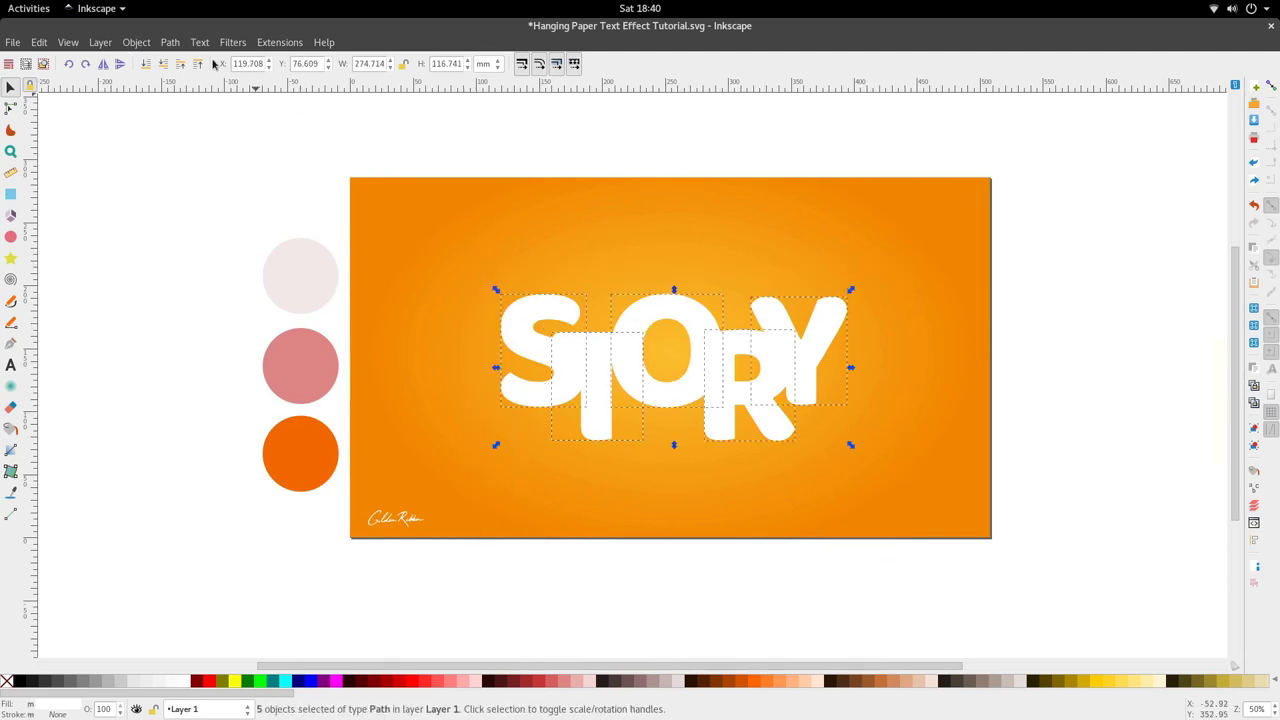
{"action": "left_click", "coordinate": [170, 42]}
{"action": "left_click", "coordinate": [205, 129]}
{"action": "left_click", "coordinate": [563, 160]}
{"action": "left_click", "coordinate": [703, 371]}
{"action": "key", "text": "ctrl+d"}
{"action": "left_click_drag", "start_coordinate": [703, 371], "coordinate": [703, 506]}
{"action": "key", "text": "ctrl+z"}
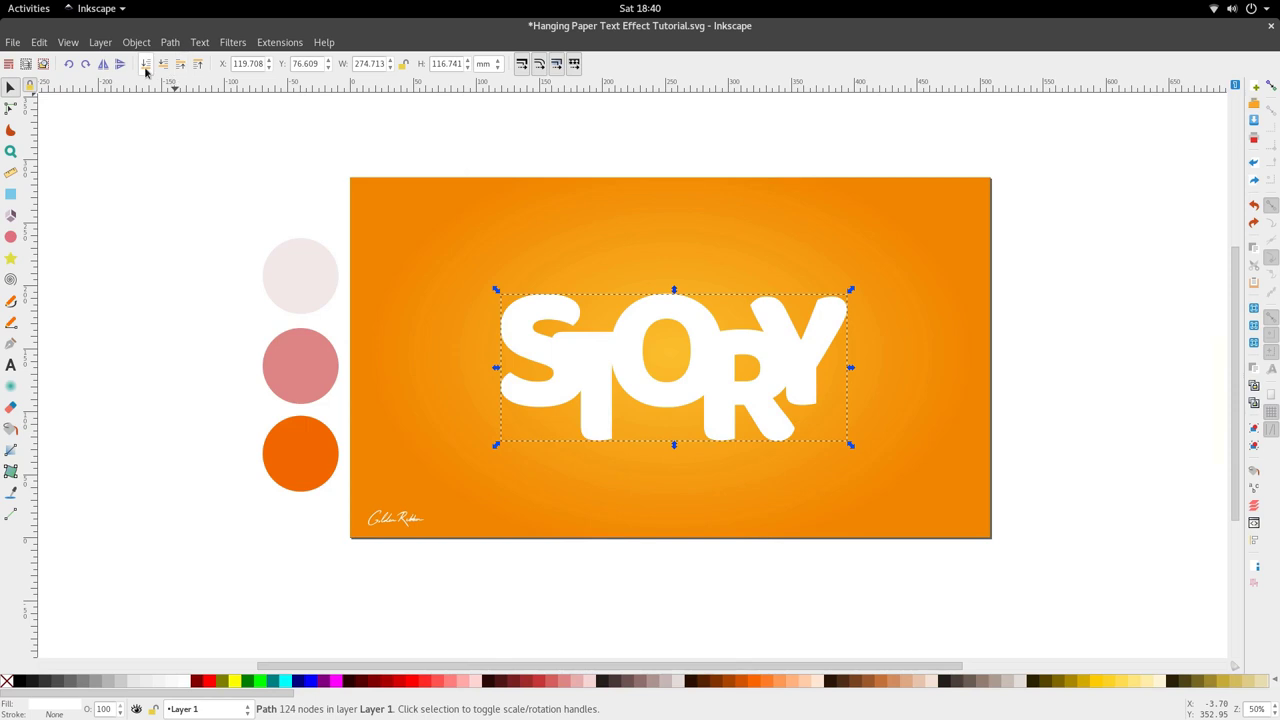
Fill the united path with the colour sampled from the orange circle and lower it step by step behind the white letters
{"action": "key", "text": "d"}
{"action": "left_click", "coordinate": [322, 456]}
{"action": "key", "text": "d"}
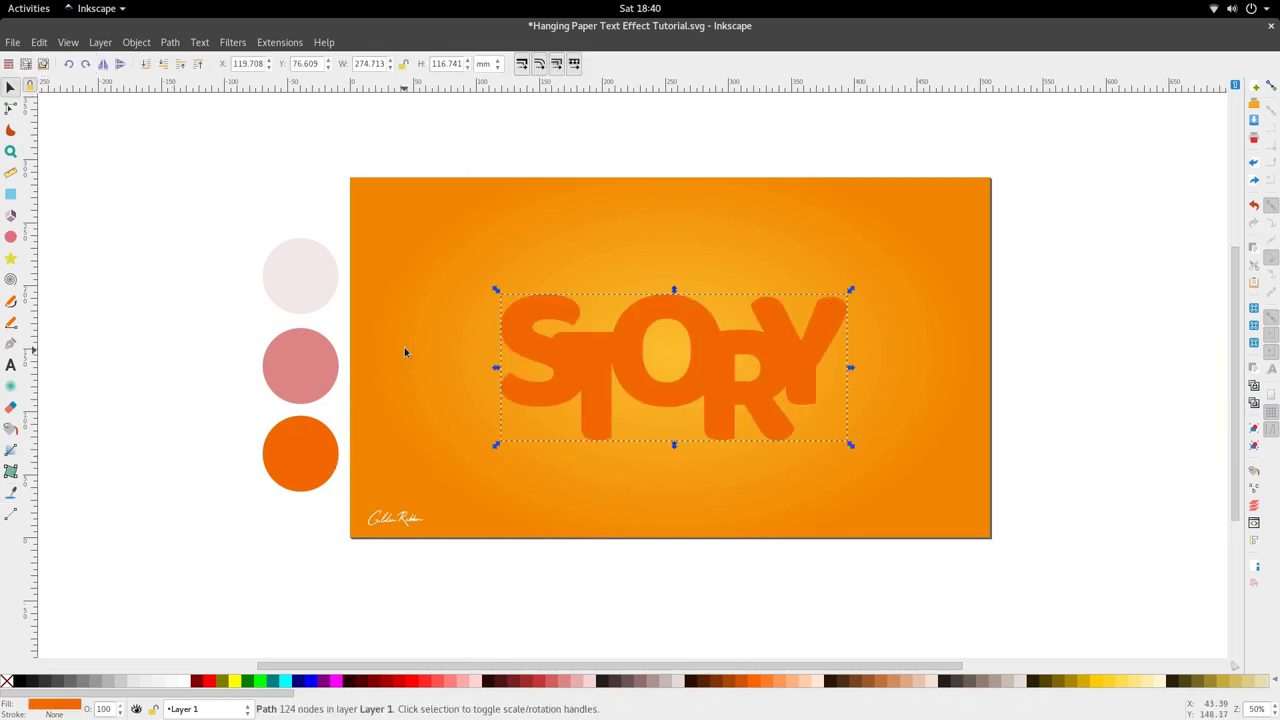
{"action": "left_click", "coordinate": [163, 64]}
{"action": "left_click", "coordinate": [163, 64]}
{"action": "left_click", "coordinate": [163, 64]}
{"action": "left_click", "coordinate": [163, 64]}
{"action": "left_click", "coordinate": [163, 64]}
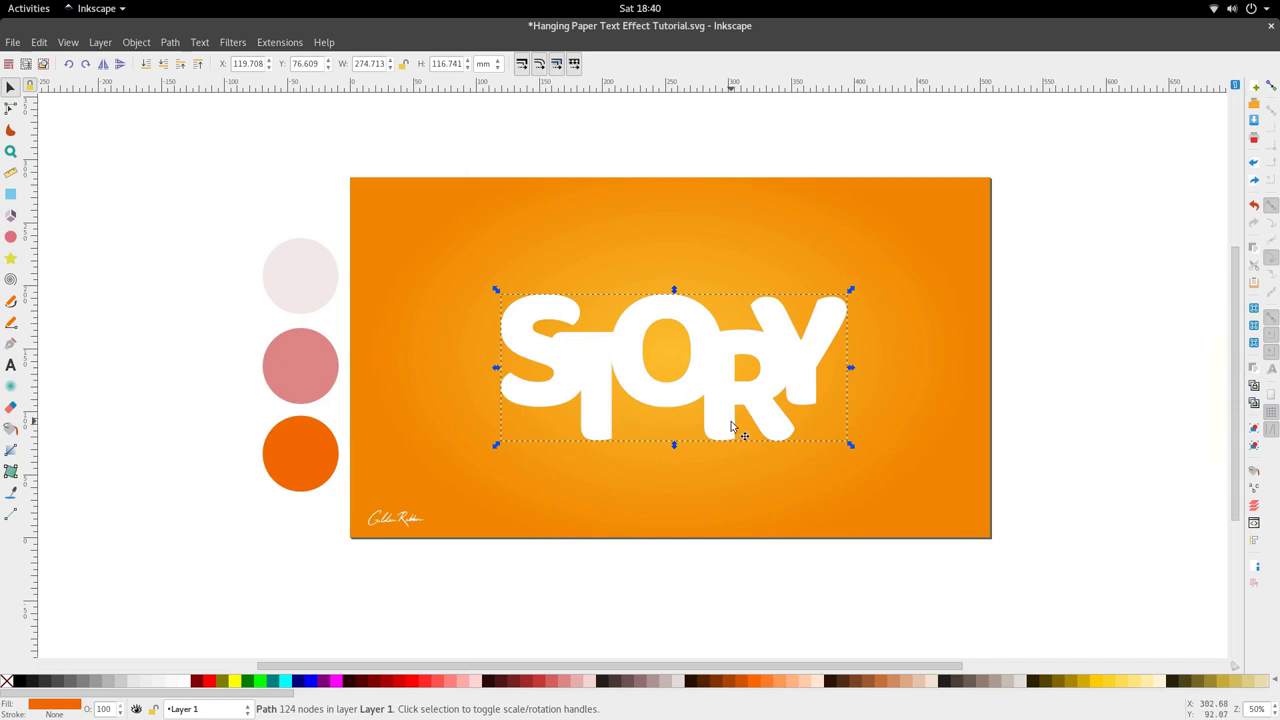
Check that the T and S can still be selected separately and inspect the nodes of the S
{"action": "key", "text": "ctrl"}
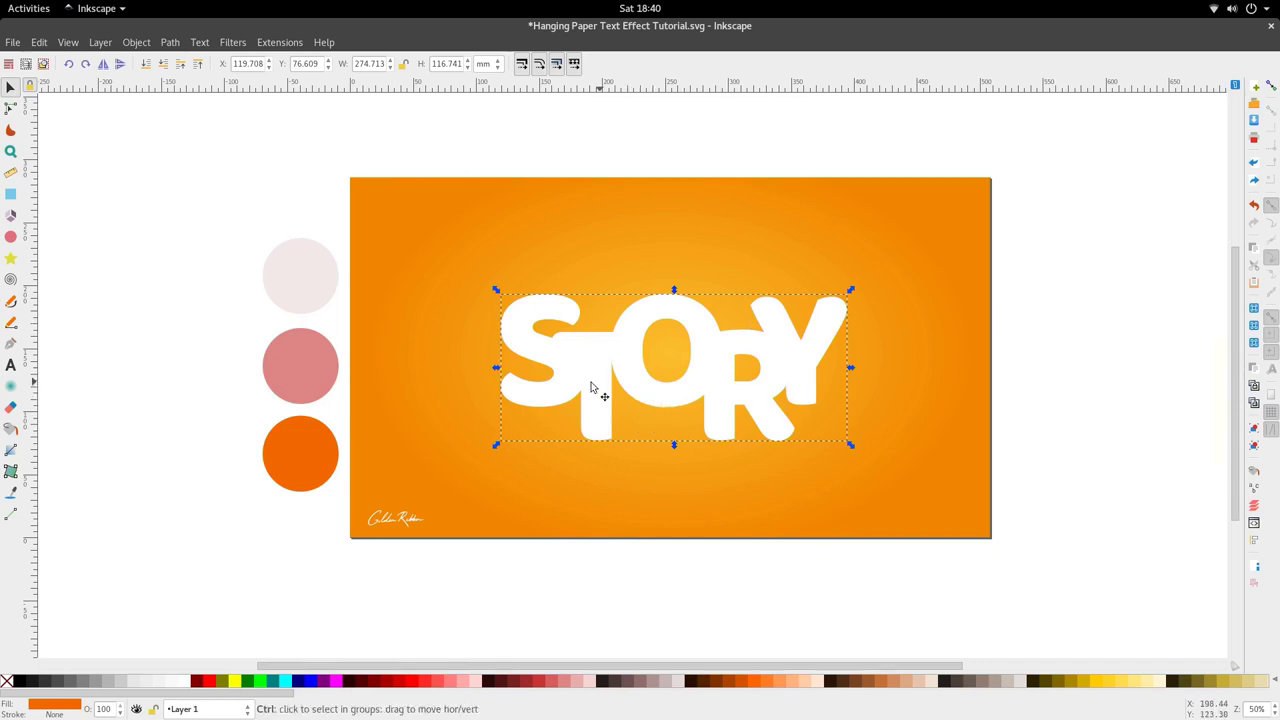
{"action": "scroll", "coordinate": [618, 385], "scroll_direction": "up", "scroll_amount": 1}
{"action": "left_click", "coordinate": [611, 383], "text": "ctrl"}
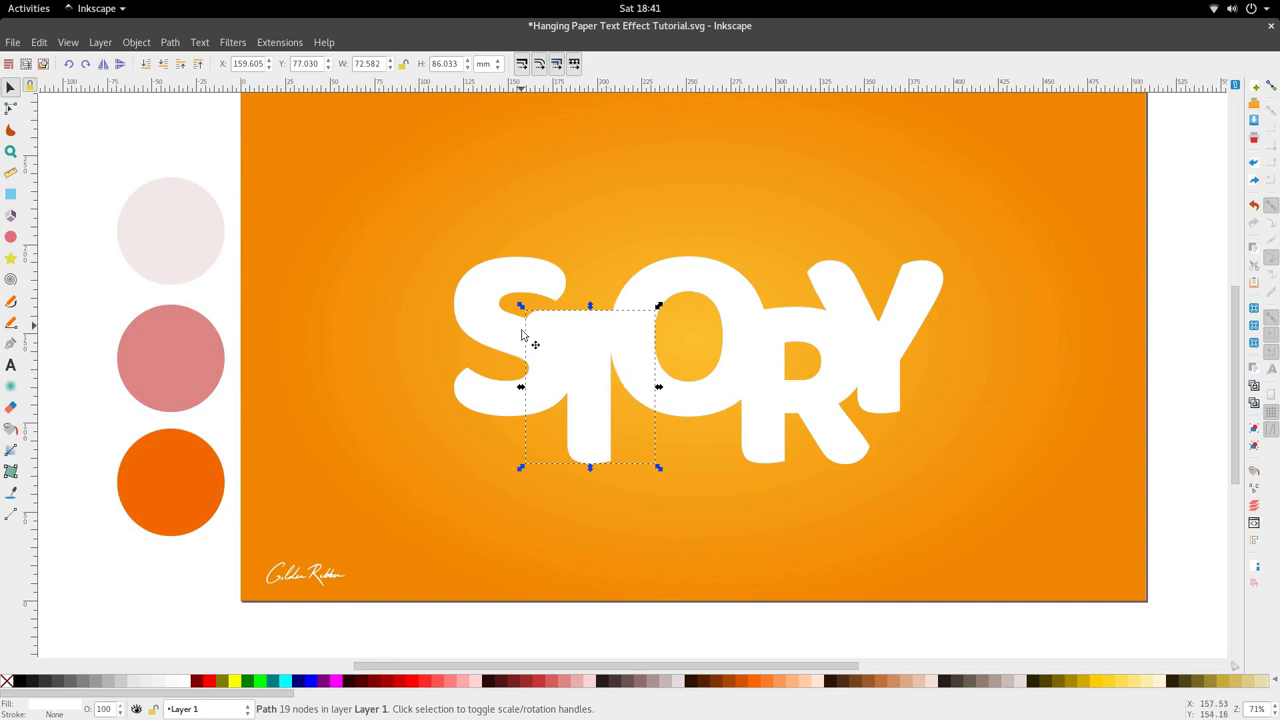
{"action": "left_click", "coordinate": [488, 298], "text": "ctrl"}
{"action": "key", "text": "n"}
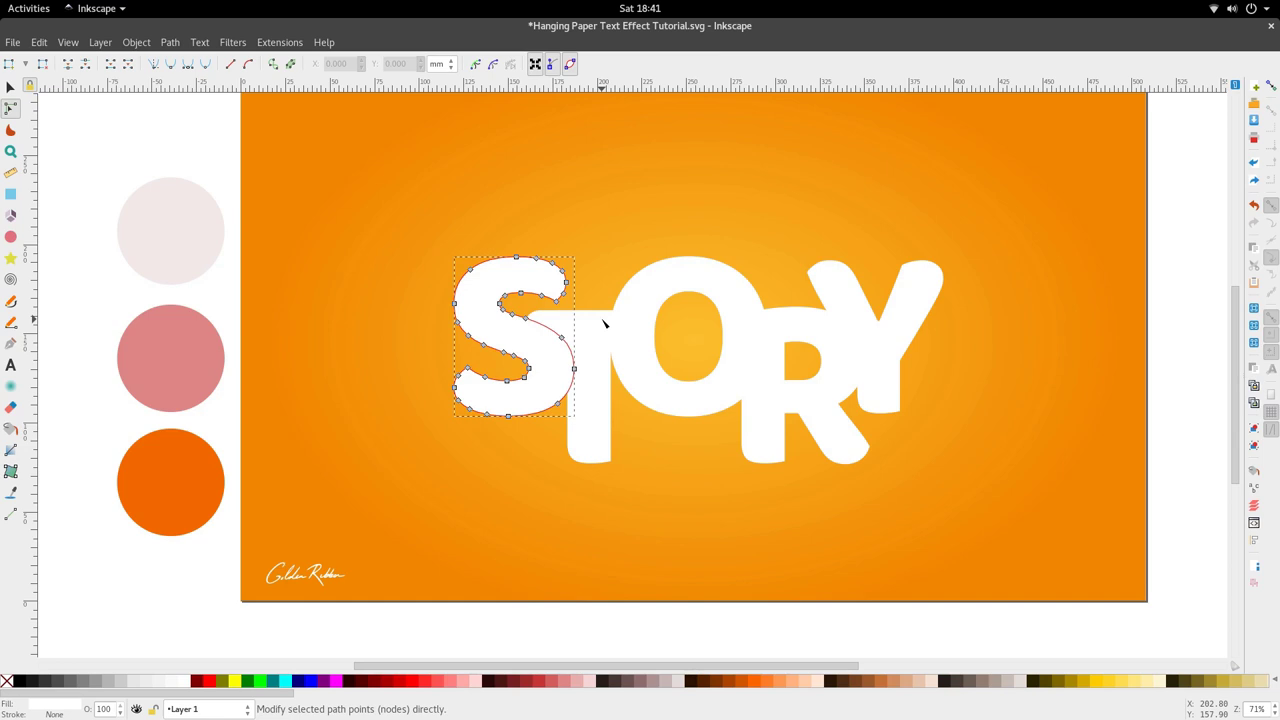
{"action": "key", "text": "s"}
Draw an orange circle about 10.5 mm in diameter near the top of the S
{"action": "left_click", "coordinate": [9, 240]}
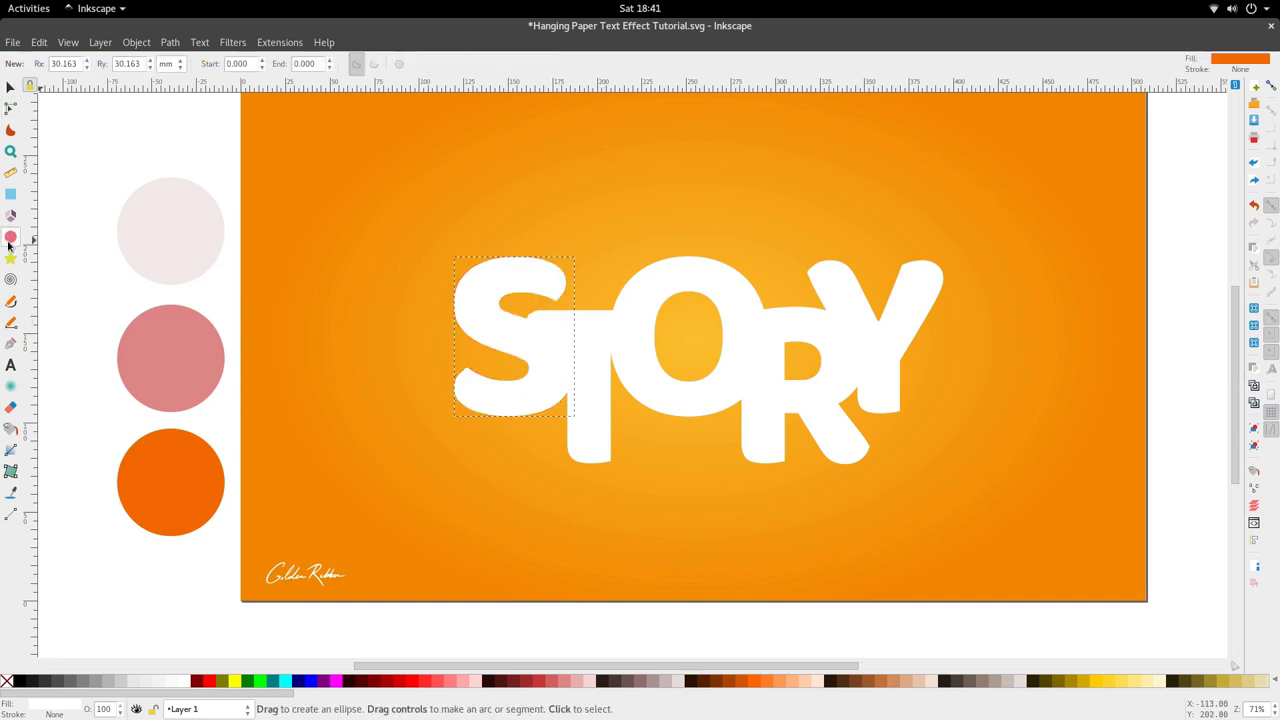
{"action": "key", "text": "ctrl"}
{"action": "left_click_drag", "start_coordinate": [521, 166], "coordinate": [573, 281]}
{"action": "key", "text": "space"}
{"action": "scroll", "coordinate": [573, 281], "scroll_direction": "up", "scroll_amount": 2}
{"action": "scroll", "coordinate": [572, 279], "scroll_direction": "up", "scroll_amount": 1}
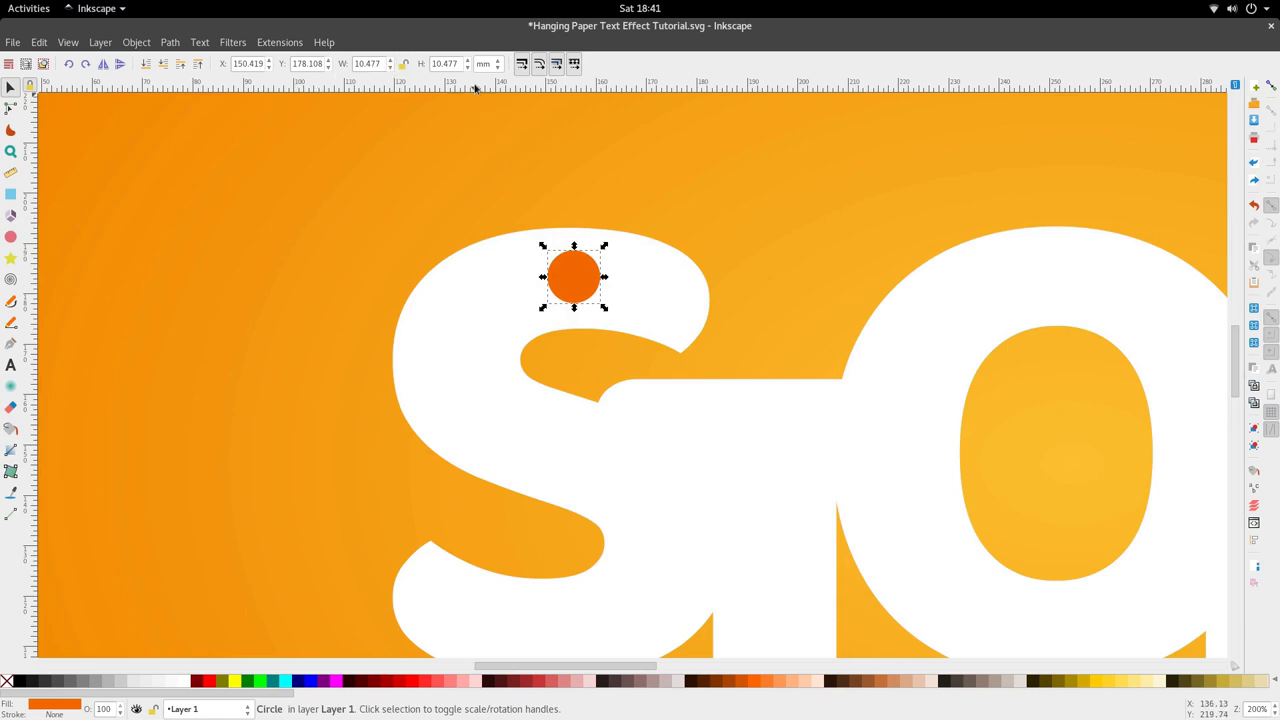
Lock the circle's width-to-height ratio and set its size to 10 mm
{"action": "left_click", "coordinate": [402, 66]}
{"action": "left_click_drag", "start_coordinate": [456, 67], "coordinate": [398, 70]}
{"action": "type", "text": "10"}
{"action": "key", "text": "Return"}
{"action": "scroll", "coordinate": [604, 338], "scroll_direction": "down", "scroll_amount": 2}
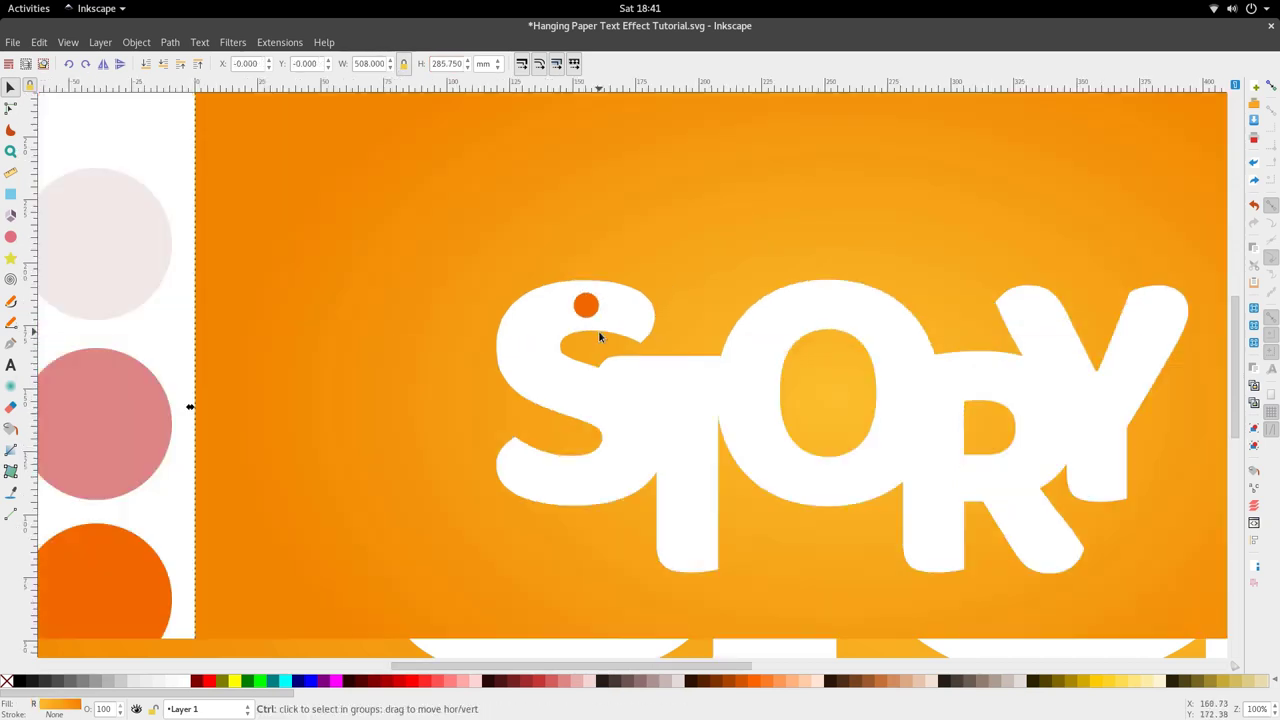
Duplicate the circle onto the top of the T and centre it horizontally on that letter with Align and Distribute
{"action": "key", "text": "ctrl+d"}
{"action": "left_click_drag", "start_coordinate": [604, 320], "coordinate": [712, 397]}
{"action": "left_click", "coordinate": [694, 455], "text": "shift"}
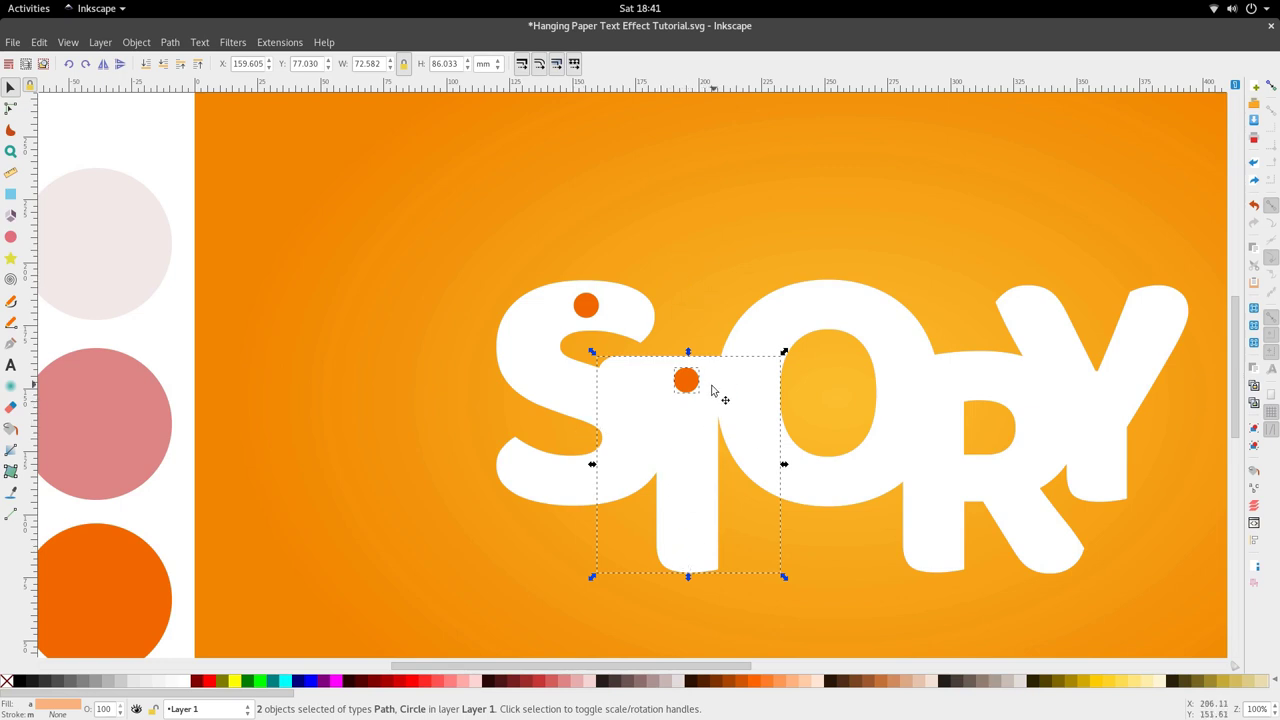
{"action": "left_click", "coordinate": [200, 42]}
{"action": "mouse_move", "coordinate": [137, 46]}
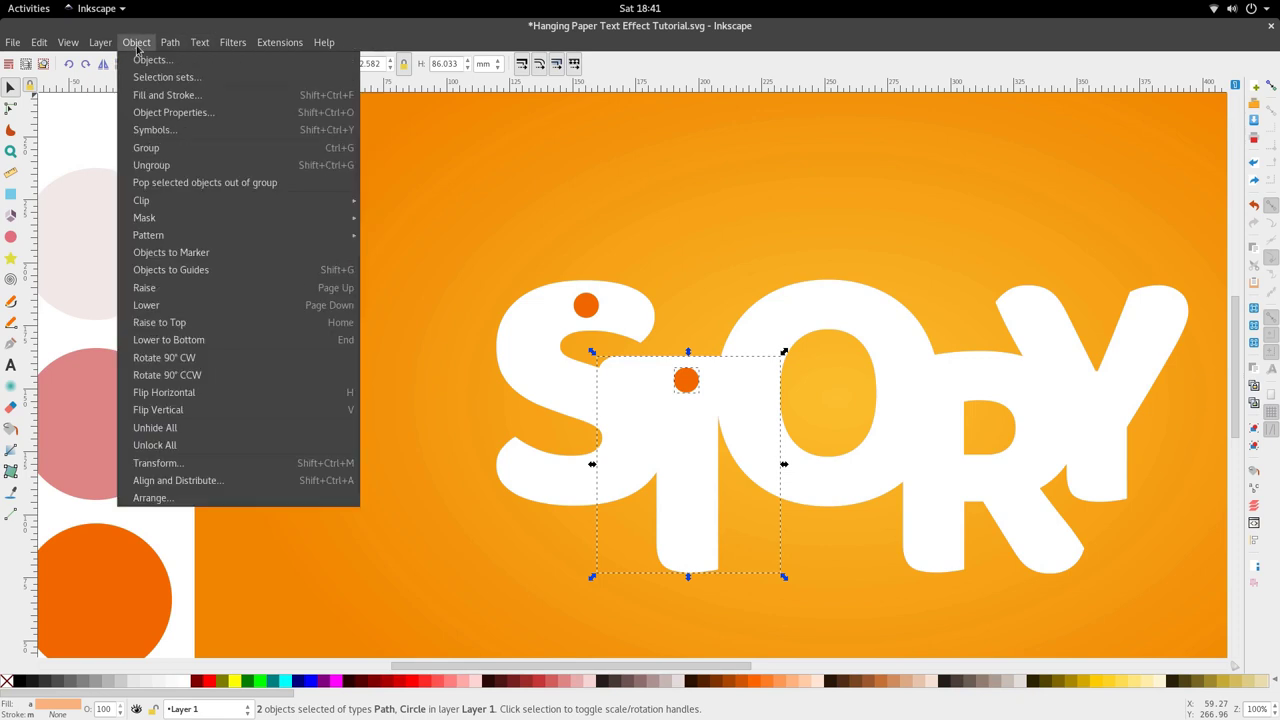
{"action": "left_click", "coordinate": [206, 480]}
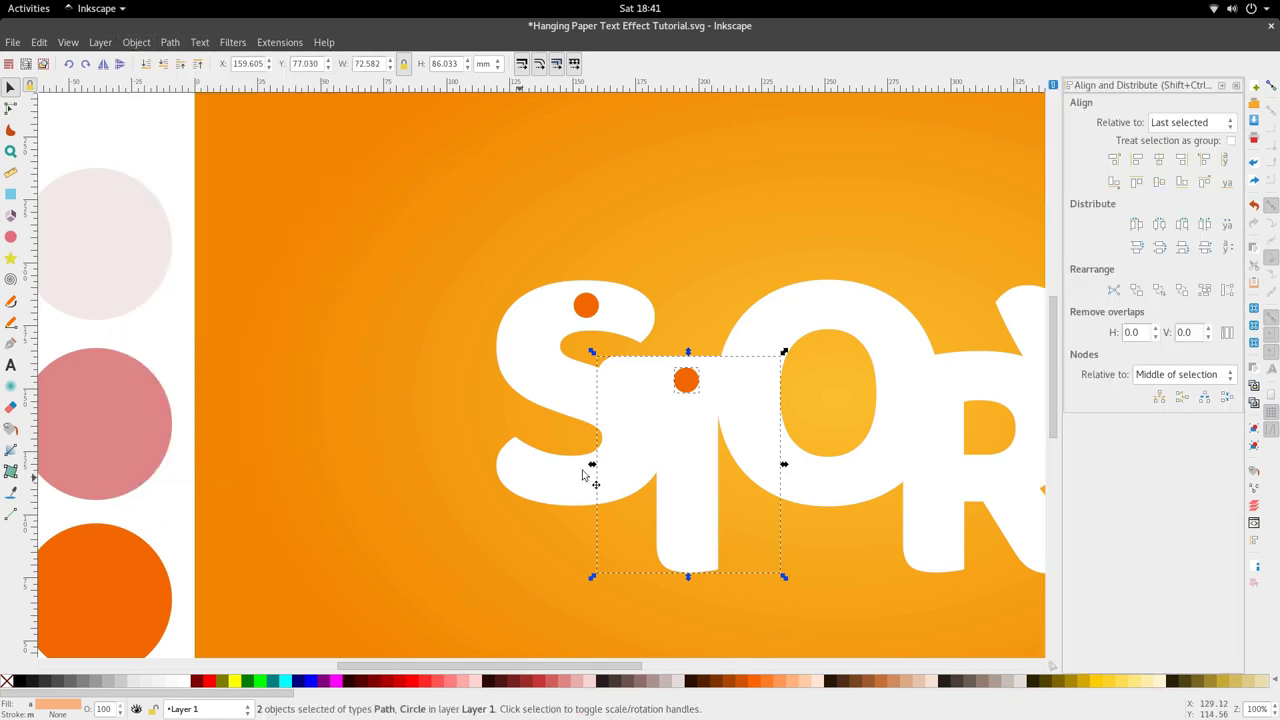
{"action": "left_click", "coordinate": [715, 347]}
{"action": "left_click", "coordinate": [686, 380]}
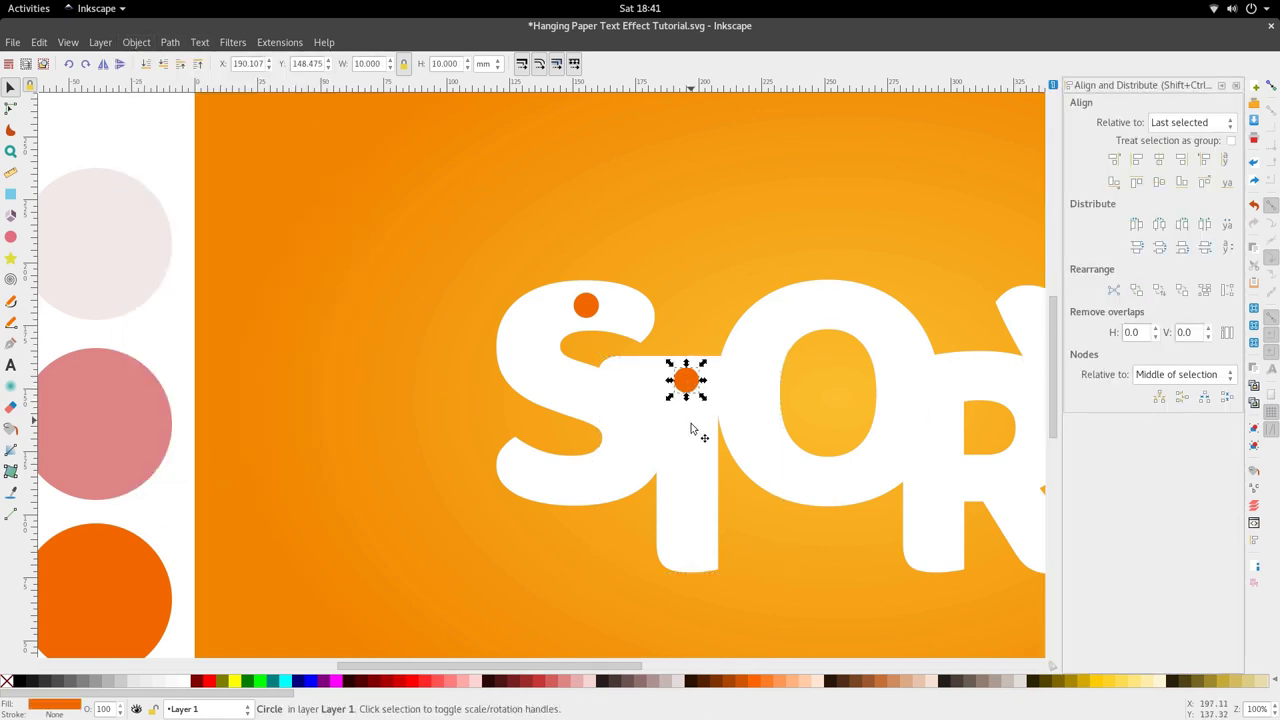
{"action": "left_click", "coordinate": [694, 460], "text": "shift"}
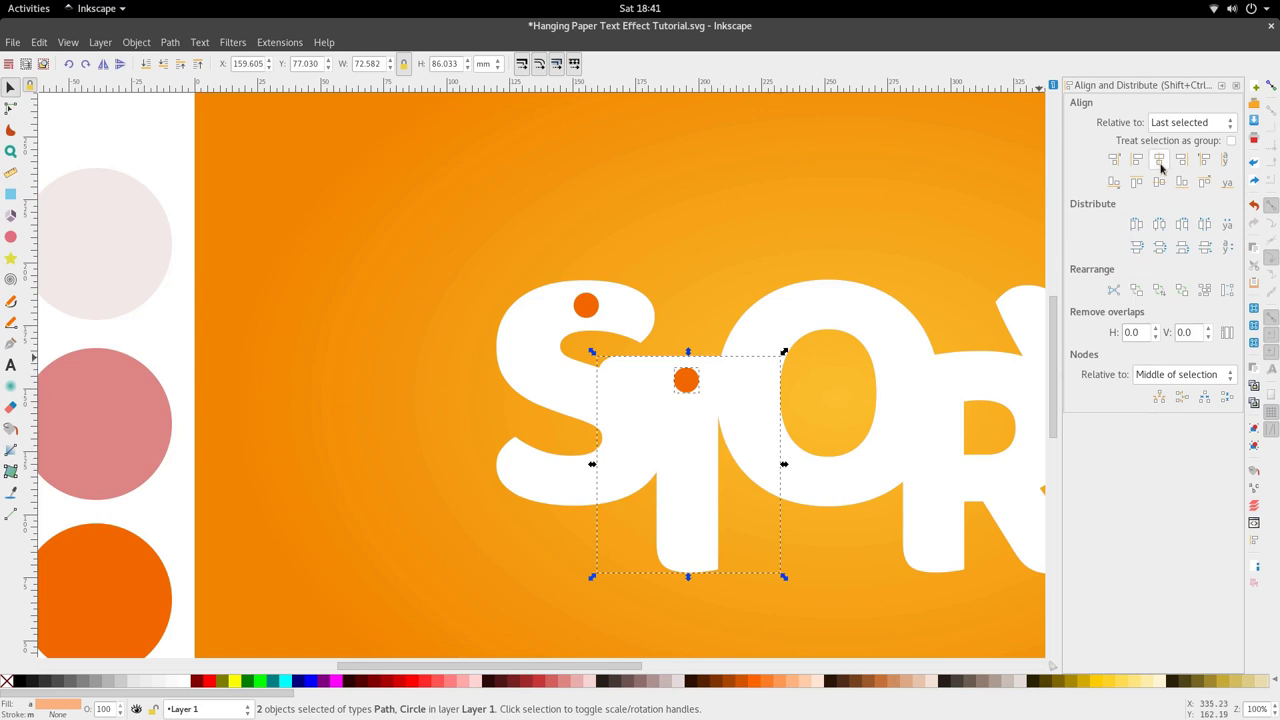
Select the circle on the S together with the S and centre the circle horizontally on that letter
{"action": "left_click", "coordinate": [592, 305]}
{"action": "left_click", "coordinate": [622, 318], "text": "shift"}
{"action": "left_click", "coordinate": [1159, 159]}
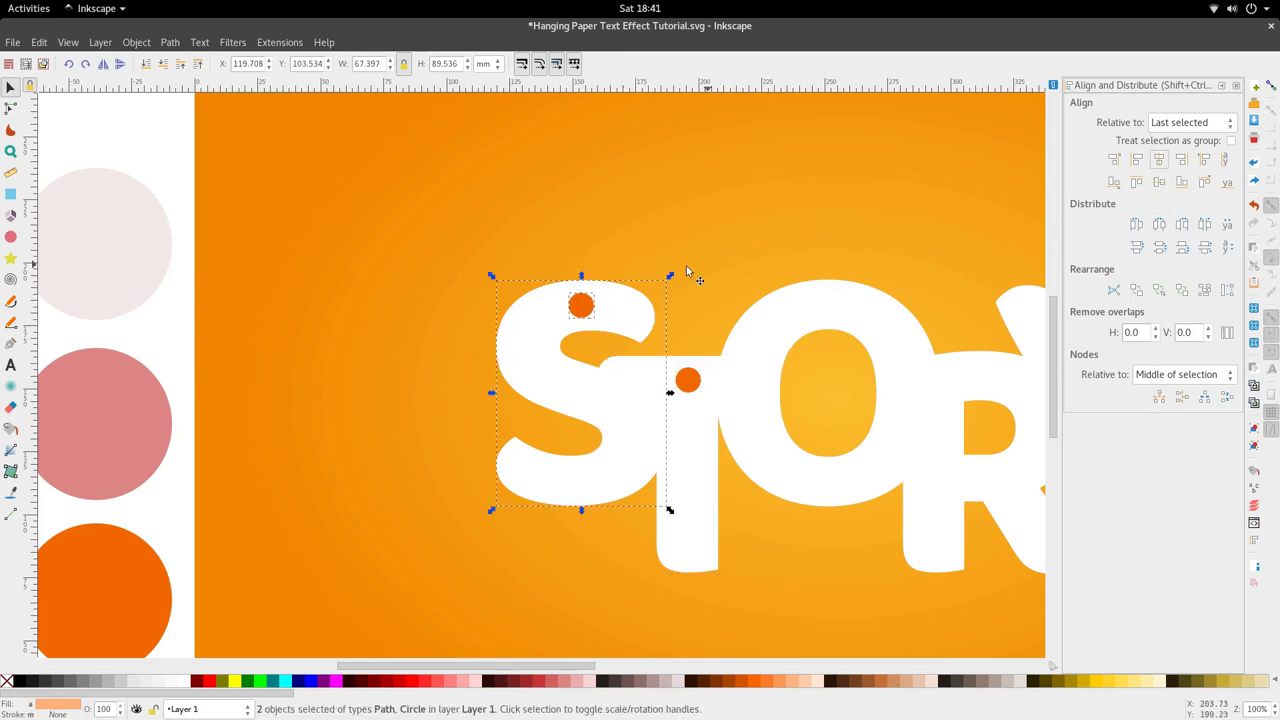
Duplicate the T's circle, move the copy to the top of the O, and centre it horizontally on the O
{"action": "left_click", "coordinate": [743, 318]}
{"action": "scroll", "coordinate": [743, 318], "scroll_direction": "right", "scroll_amount": 4}
{"action": "left_click", "coordinate": [528, 380]}
{"action": "key", "text": "ctrl+d"}
{"action": "left_click_drag", "start_coordinate": [528, 380], "coordinate": [673, 311]}
{"action": "left_click", "coordinate": [777, 319], "text": "shift"}
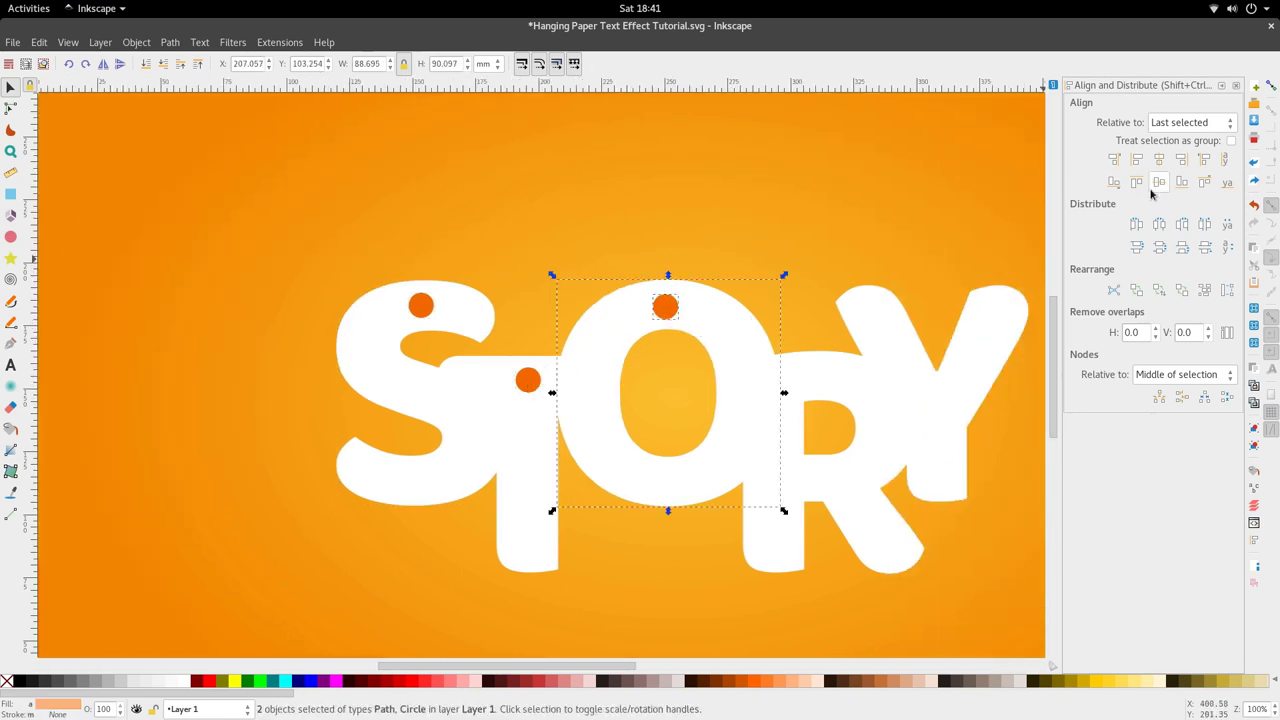
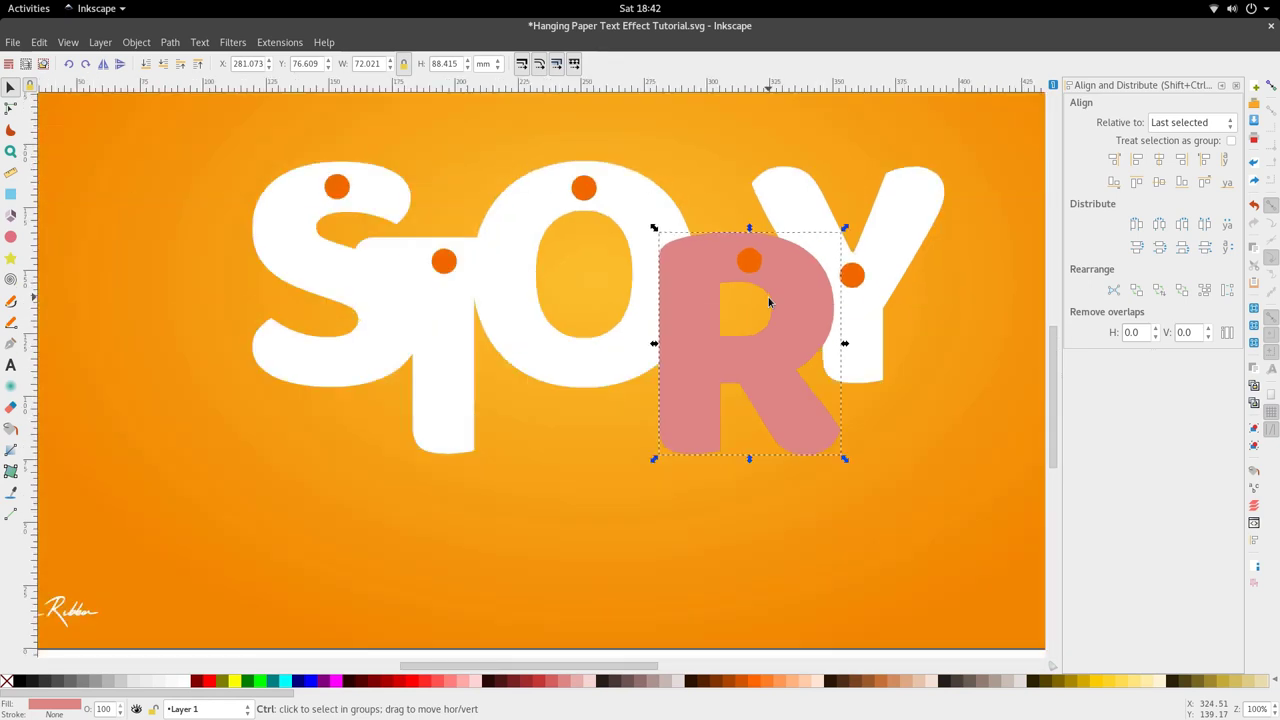
{"action": "scroll", "coordinate": [768, 300], "scroll_direction": "up", "scroll_amount": 2}
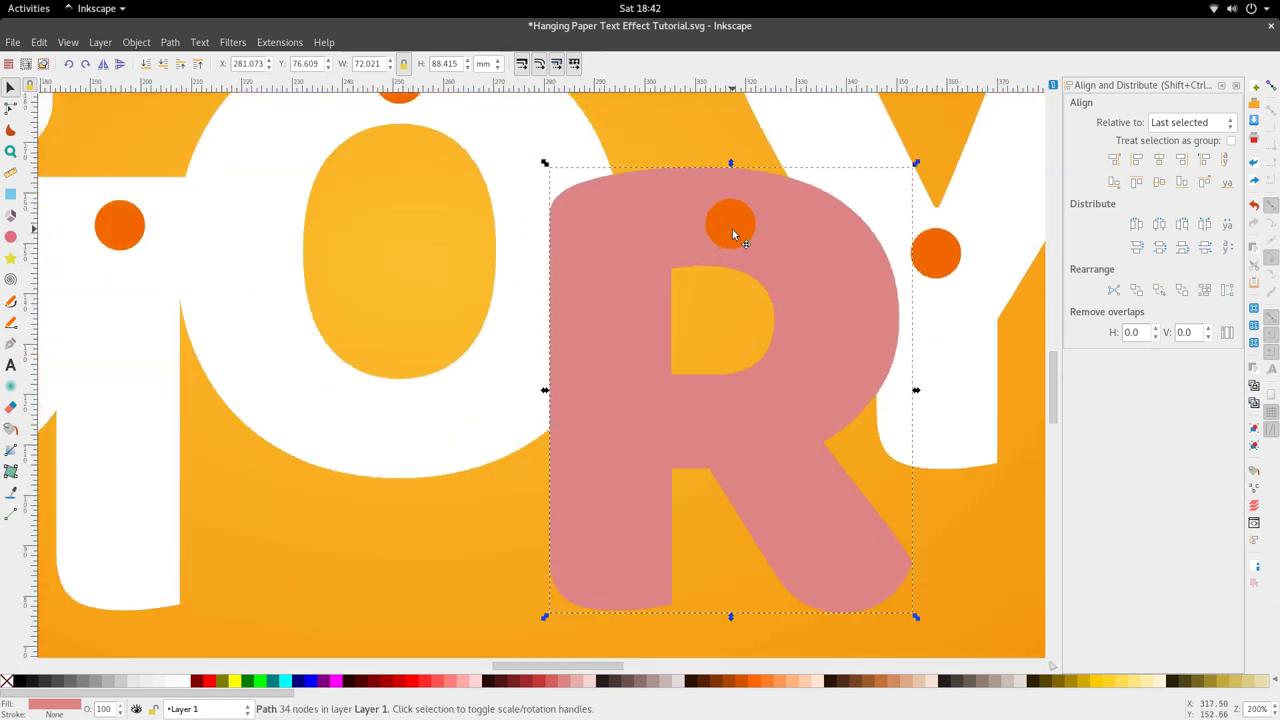
Move the R's circle to the upper part of that letter, at about X 306 mm and Y 150 mm
{"action": "left_click_drag", "start_coordinate": [732, 229], "coordinate": [694, 215]}
{"action": "key", "text": "5"}
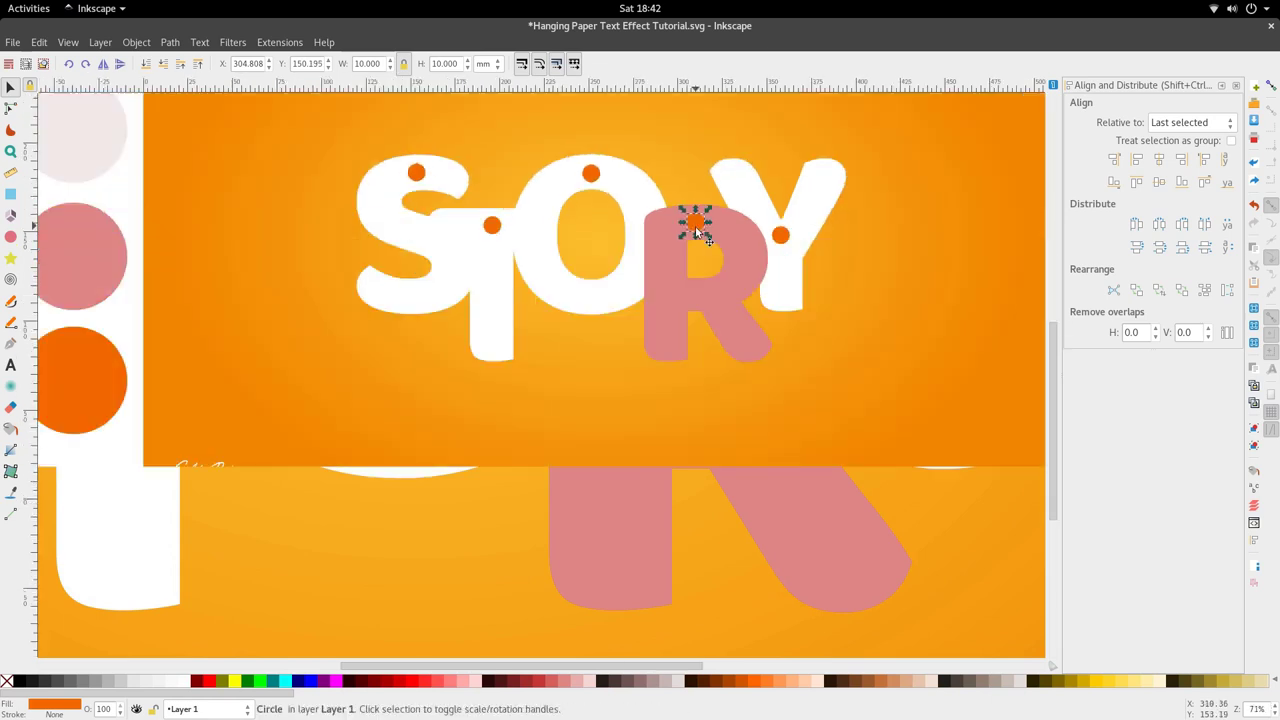
{"action": "key", "text": "grave"}
{"action": "scroll", "coordinate": [700, 260], "scroll_direction": "up", "scroll_amount": 4}
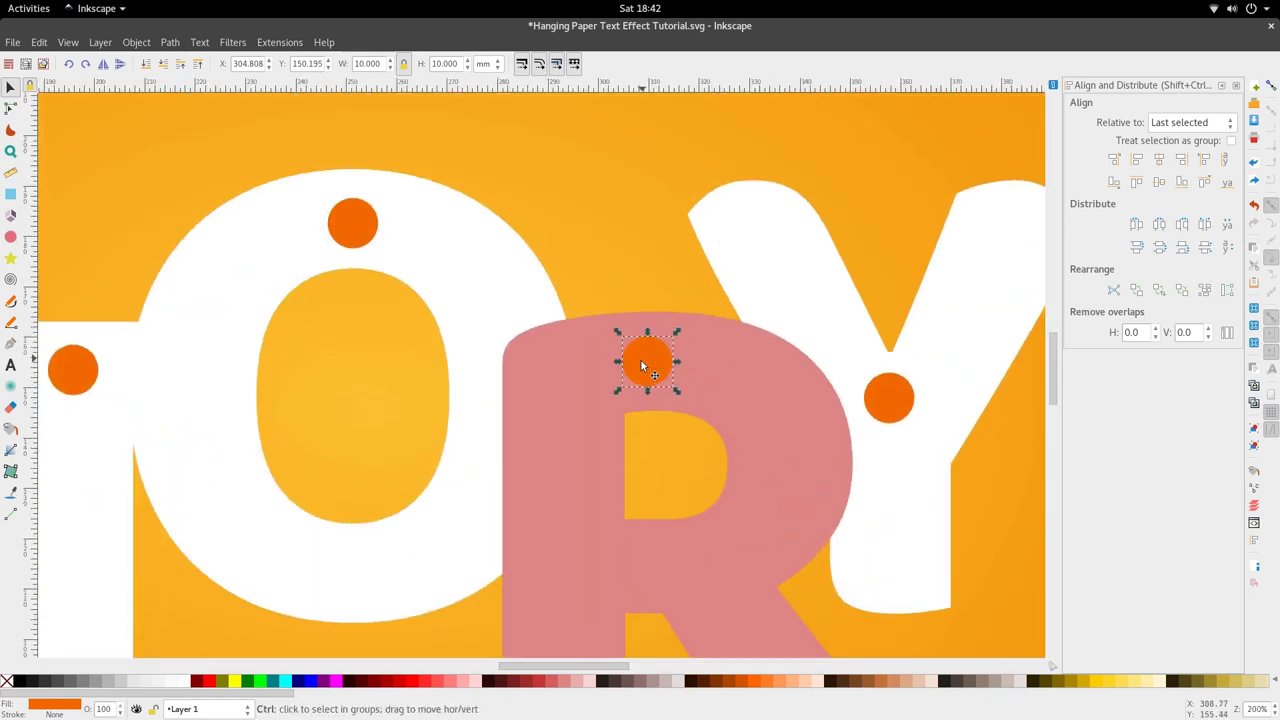
{"action": "left_click_drag", "start_coordinate": [641, 360], "coordinate": [656, 369]}
{"action": "key", "text": "5"}
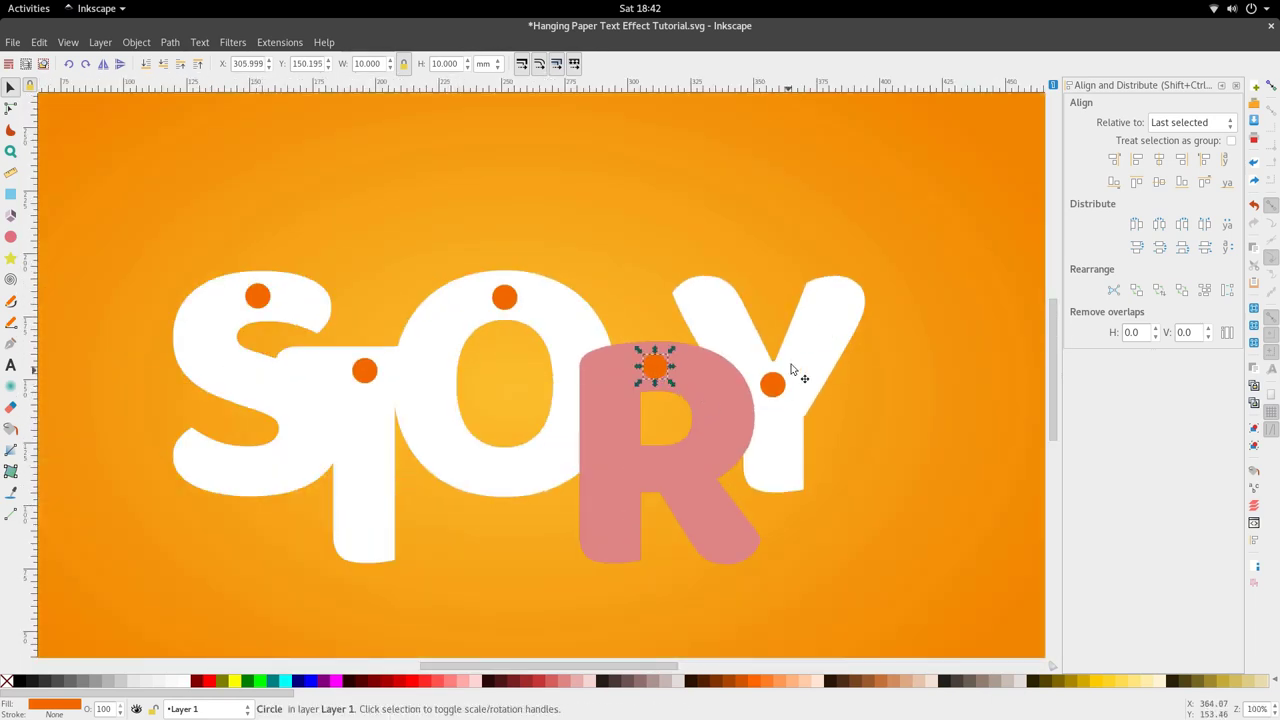
{"action": "key", "text": "grave"}
{"action": "left_click", "coordinate": [775, 397]}
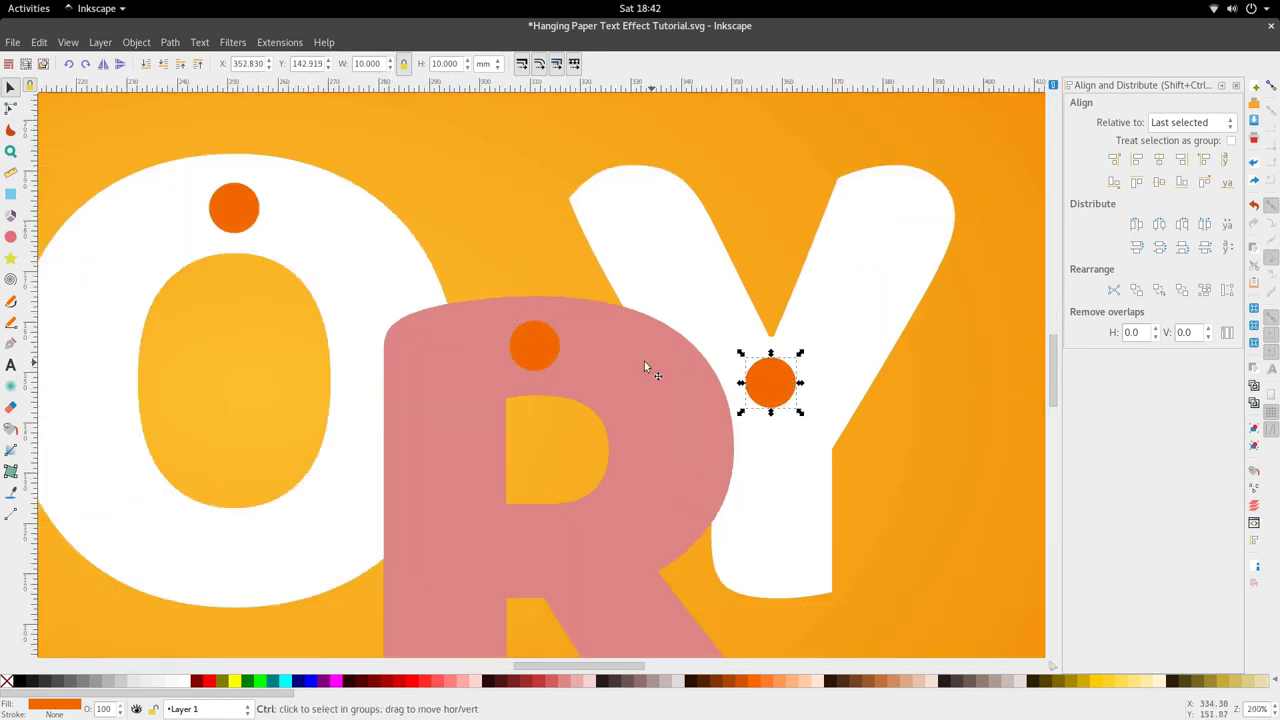
{"action": "scroll", "coordinate": [646, 368], "scroll_direction": "down", "scroll_amount": 2, "text": "ctrl"}
Fill the R with the white sampled from the O using the colour picker
{"action": "left_click", "coordinate": [652, 386]}
{"action": "key", "text": "d"}
{"action": "left_click", "coordinate": [408, 443]}
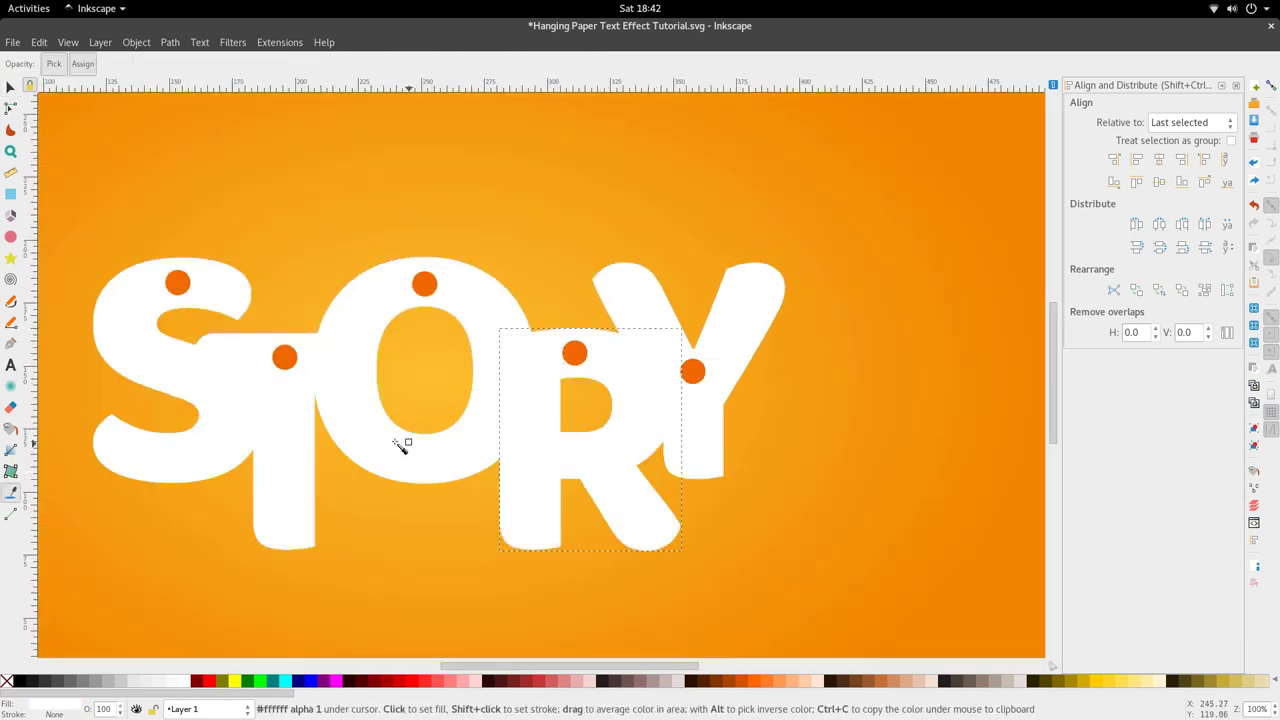
{"action": "key", "text": "s"}
{"action": "scroll", "coordinate": [285, 365], "scroll_direction": "down", "scroll_amount": 2, "text": "ctrl"}
{"action": "scroll", "coordinate": [611, 369], "scroll_direction": "up", "scroll_amount": 8, "text": "shift"}
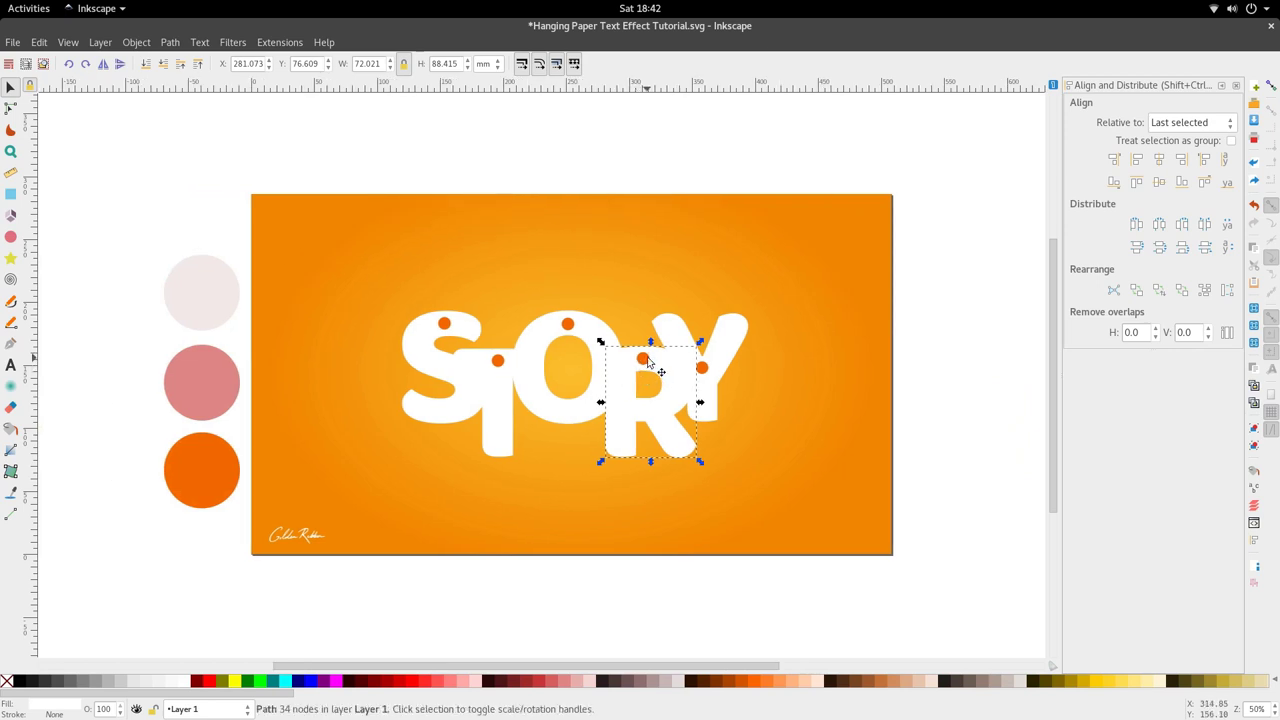
Punch a hole in the R by subtracting its circle from the letter with Difference
{"action": "scroll", "coordinate": [648, 357], "scroll_direction": "up", "scroll_amount": 3, "text": "ctrl"}
{"action": "left_click", "coordinate": [627, 364]}
{"action": "left_click", "coordinate": [677, 354], "text": "shift"}
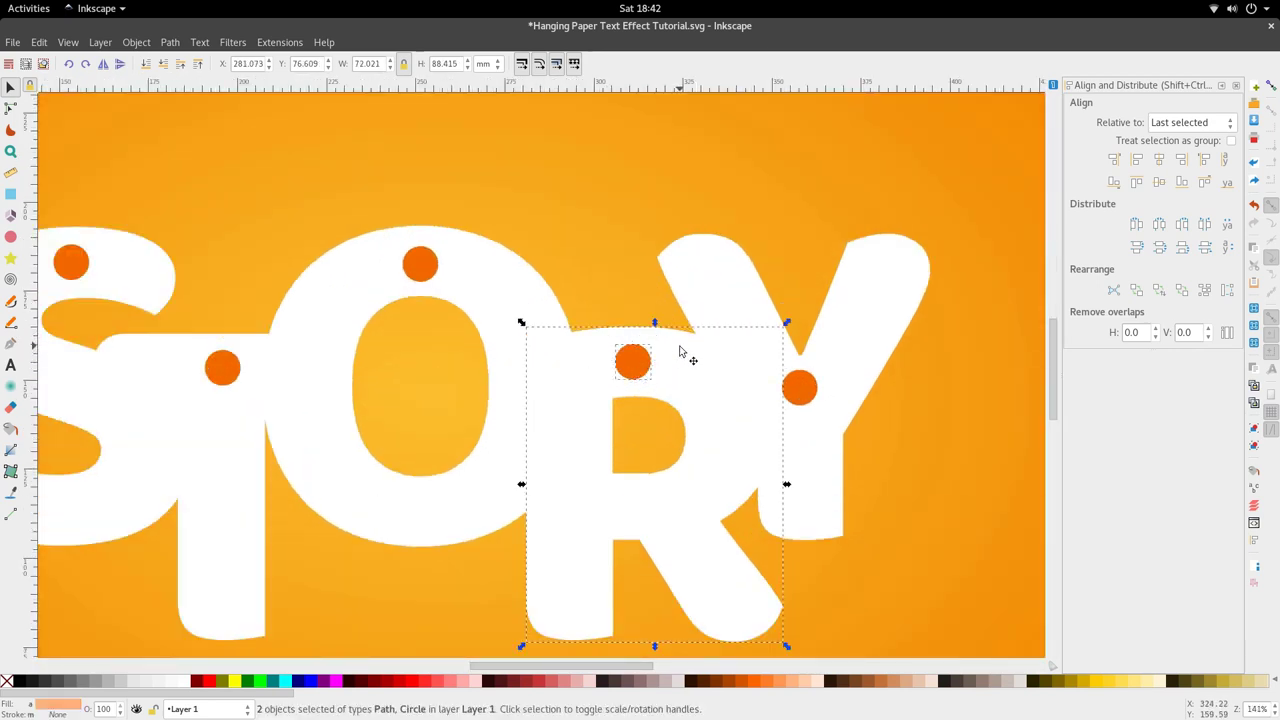
{"action": "left_click", "coordinate": [170, 42]}
{"action": "left_click", "coordinate": [205, 150]}
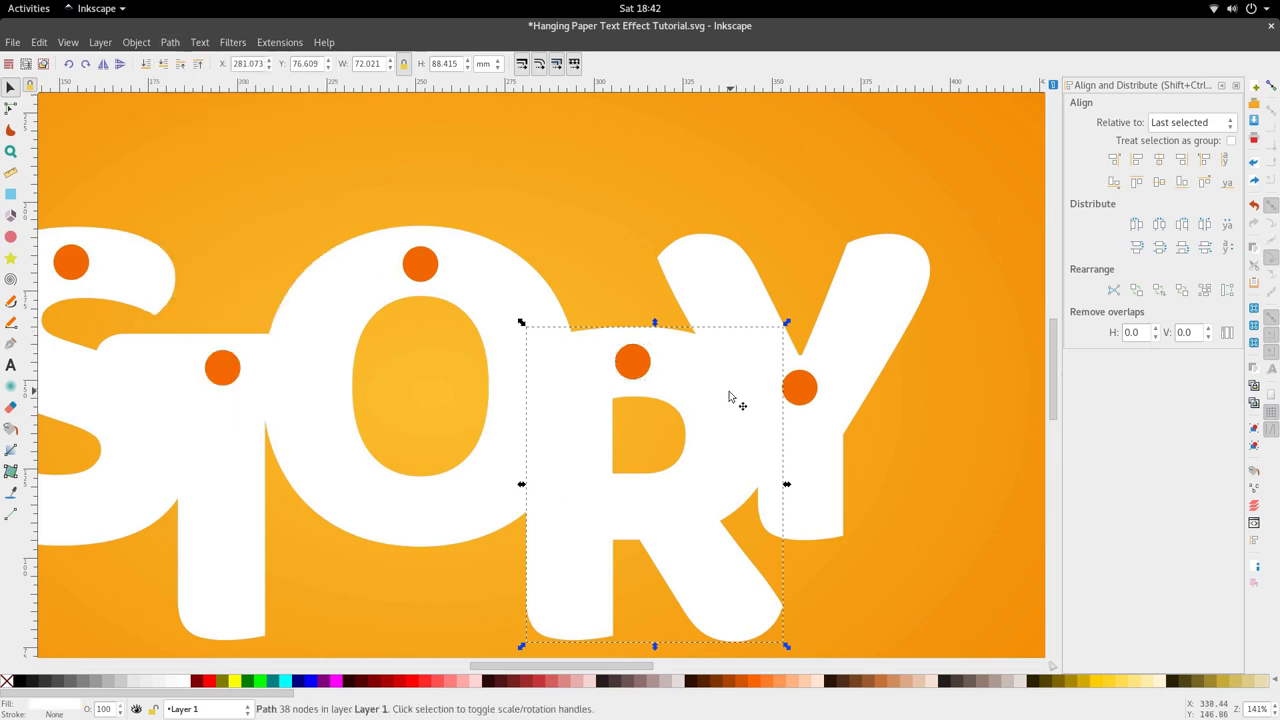
{"action": "left_click_drag", "start_coordinate": [646, 364], "coordinate": [599, 363]}
{"action": "key", "text": "ctrl+z"}
{"action": "key", "text": "Page_Down"}
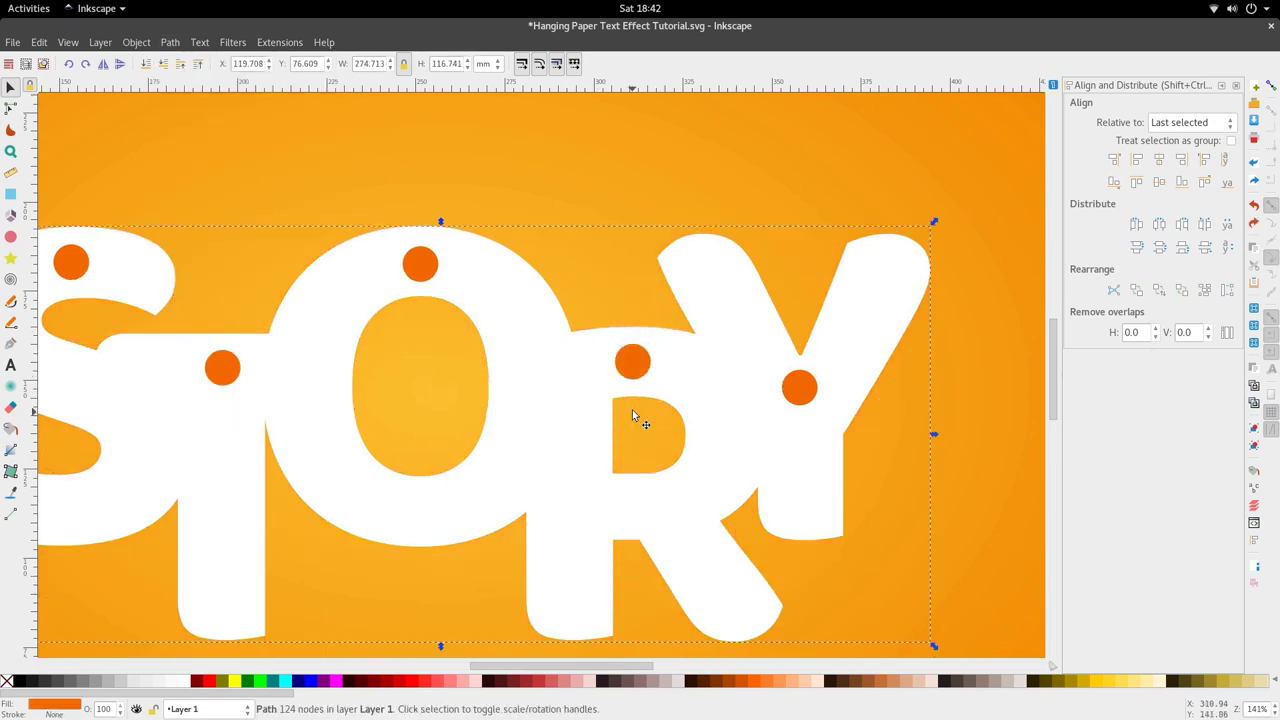
Subtract the circle on the O from that letter with Difference
{"action": "left_click", "coordinate": [394, 257]}
{"action": "left_click", "coordinate": [420, 263]}
{"action": "left_click", "coordinate": [493, 288], "text": "shift"}
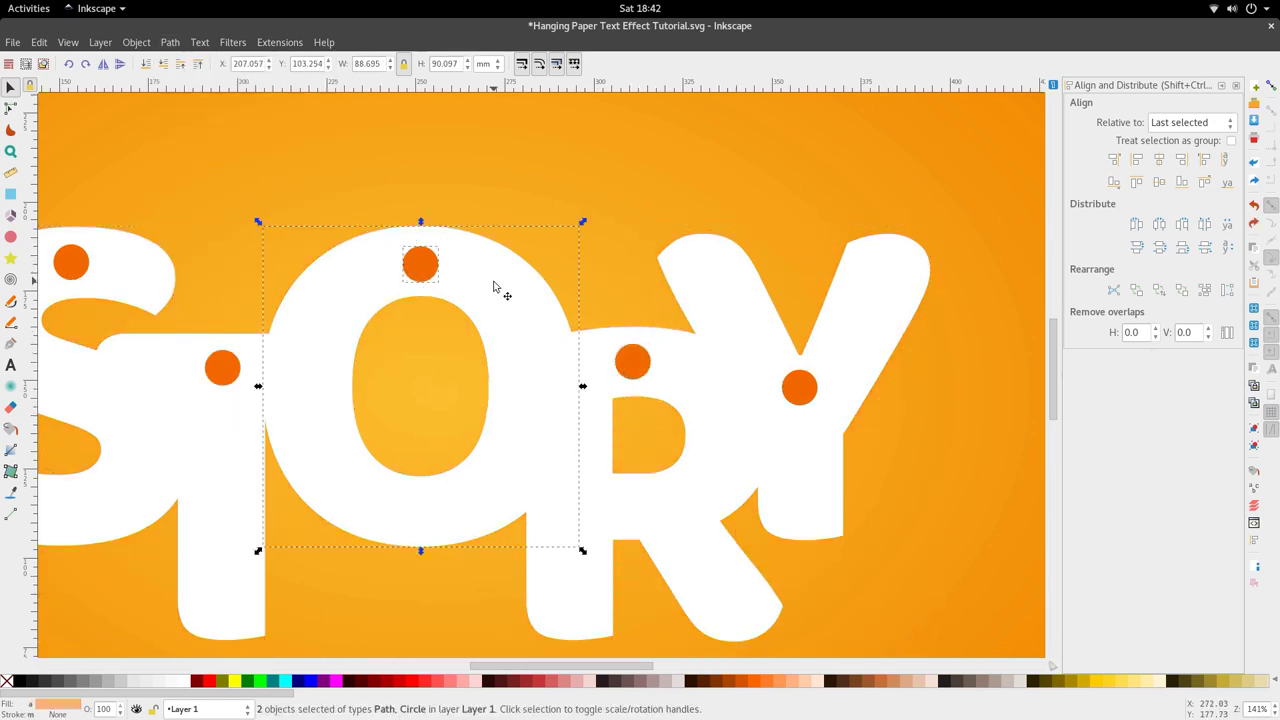
{"action": "left_click", "coordinate": [170, 42]}
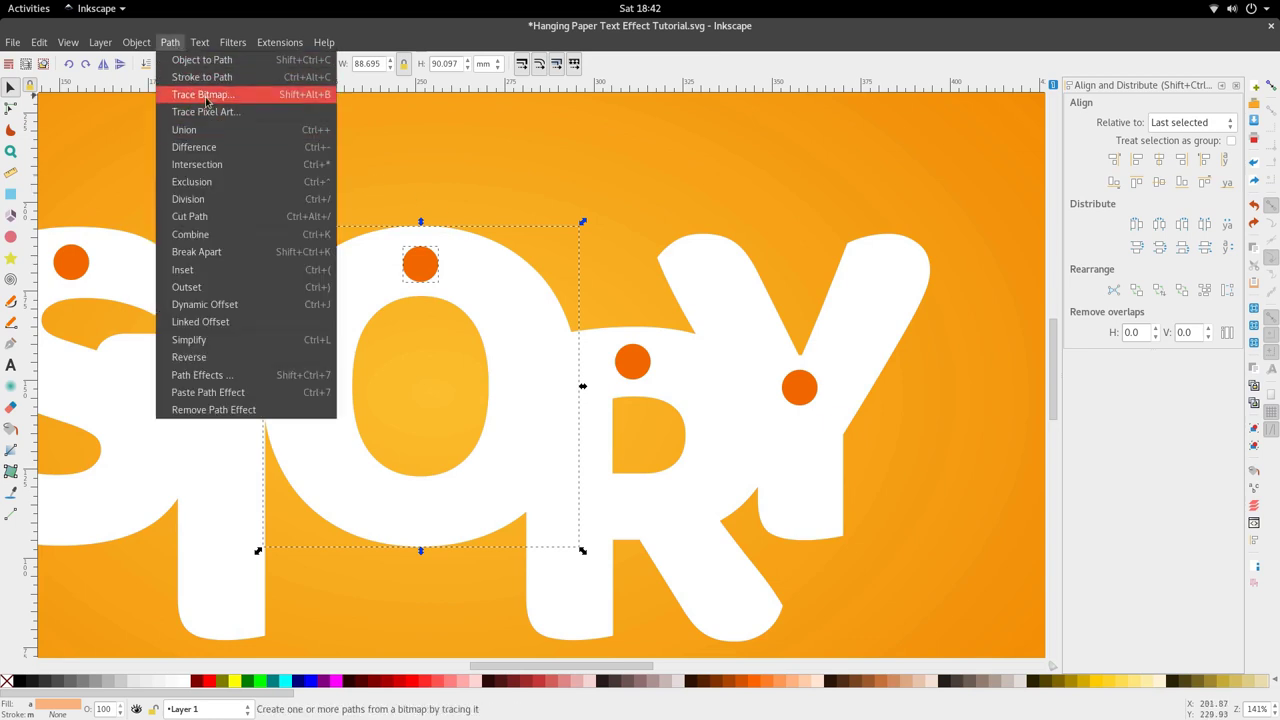
{"action": "left_click", "coordinate": [212, 129]}
{"action": "scroll", "coordinate": [560, 320], "scroll_direction": "left", "scroll_amount": 6}
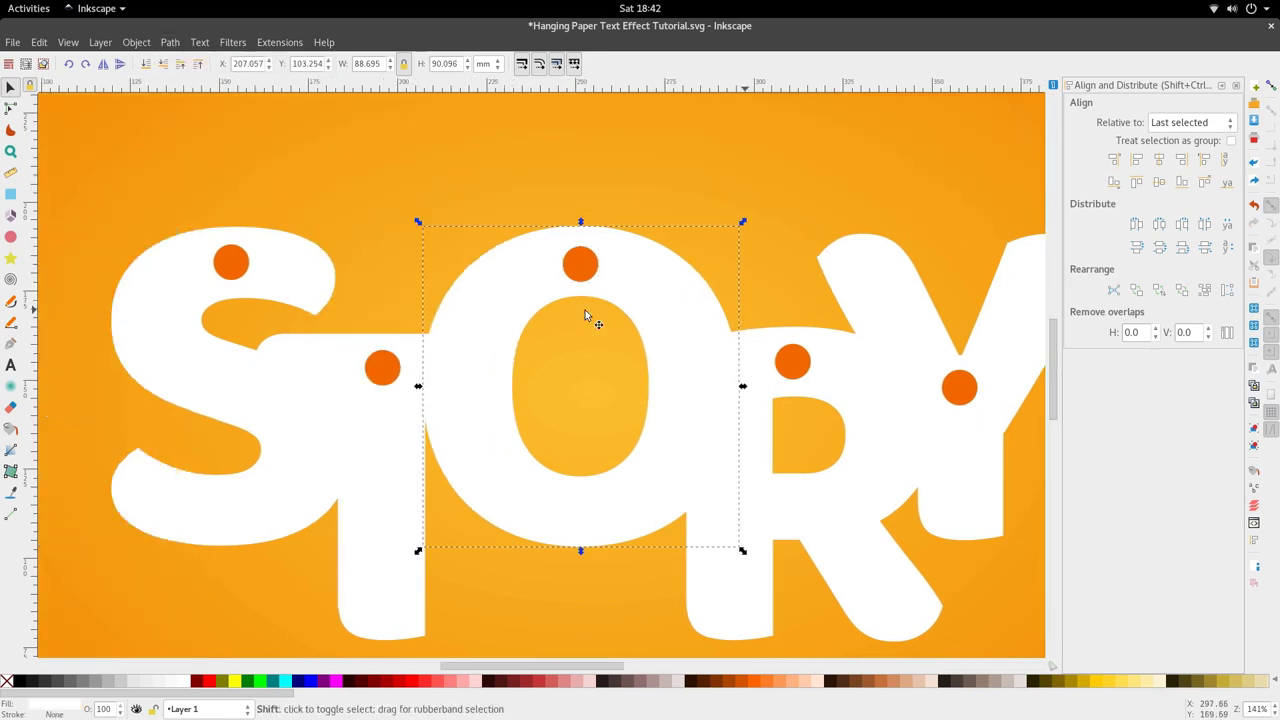
Cut the circle at the top of the T out of the letter with Difference
{"action": "left_click", "coordinate": [495, 372]}
{"action": "left_click", "coordinate": [493, 395], "text": "shift"}
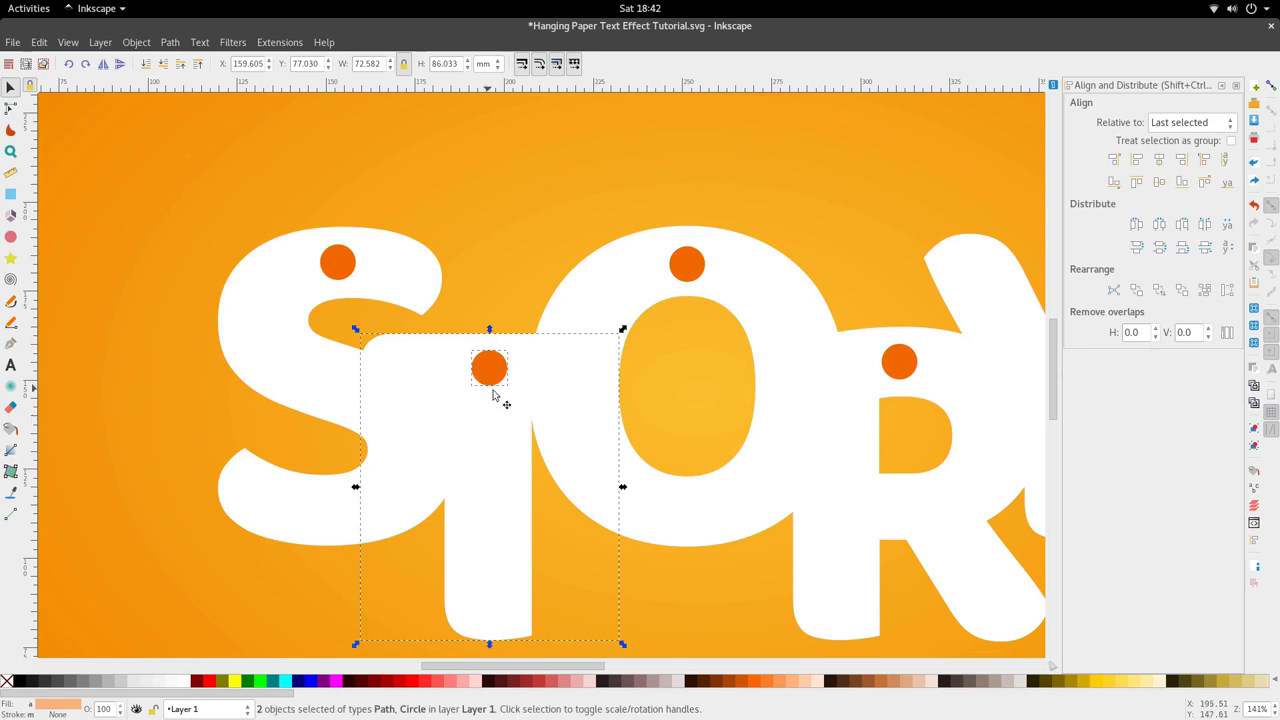
{"action": "left_click", "coordinate": [170, 42]}
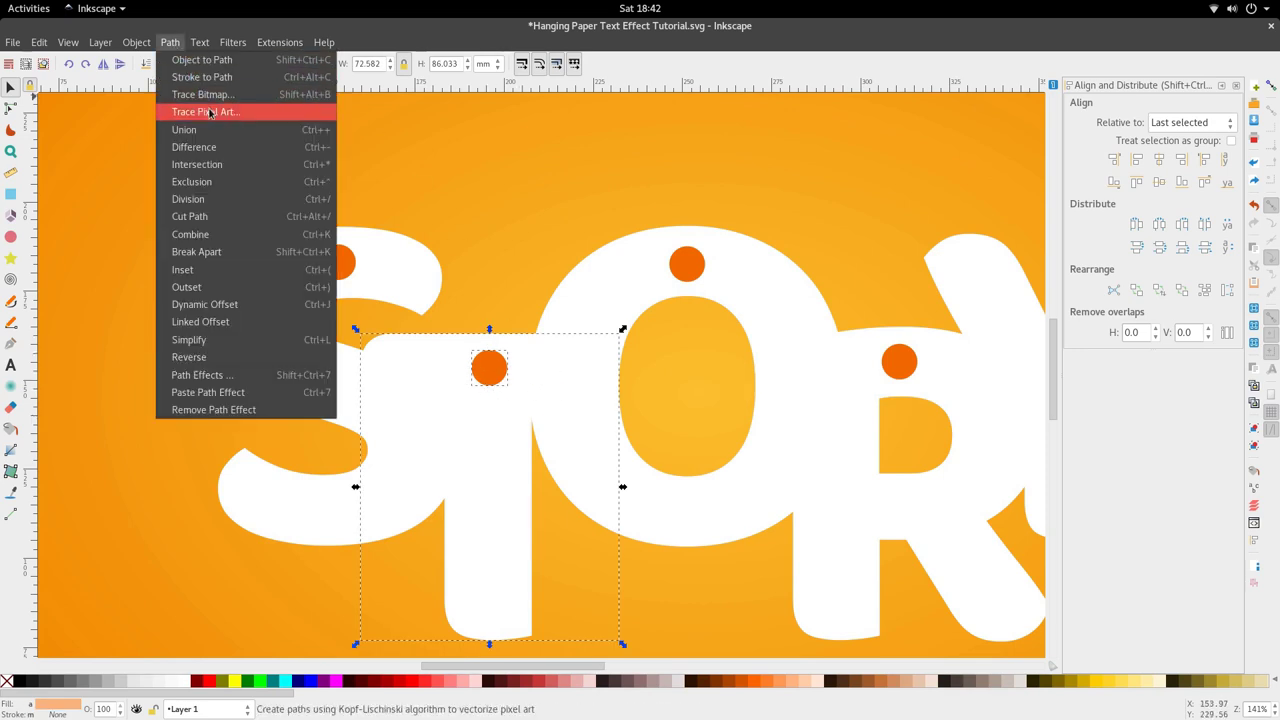
{"action": "left_click", "coordinate": [210, 146]}
Try a cyan fill on the orange backing shape behind the letters to check the punched holes
{"action": "left_click", "coordinate": [683, 267]}
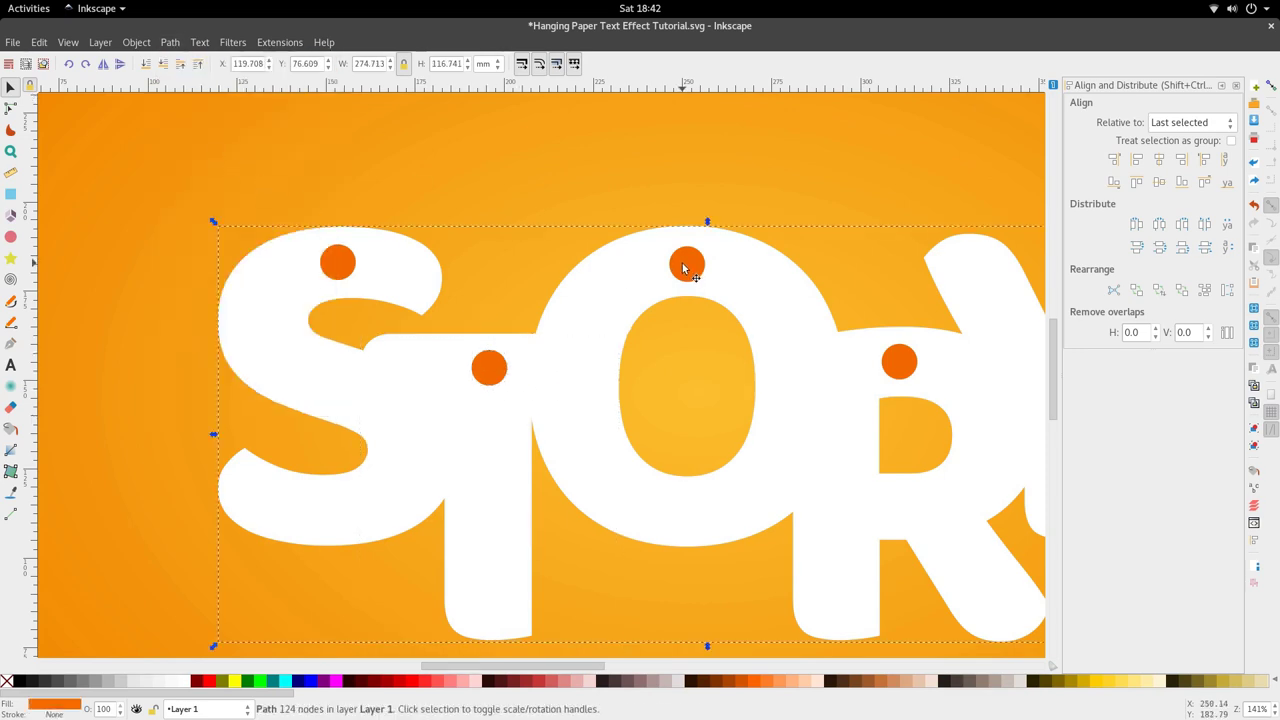
{"action": "left_click_drag", "start_coordinate": [683, 267], "coordinate": [695, 269]}
{"action": "key", "text": "ctrl+z"}
{"action": "left_click", "coordinate": [276, 682]}
{"action": "scroll", "coordinate": [618, 310], "scroll_direction": "down", "scroll_amount": 3}
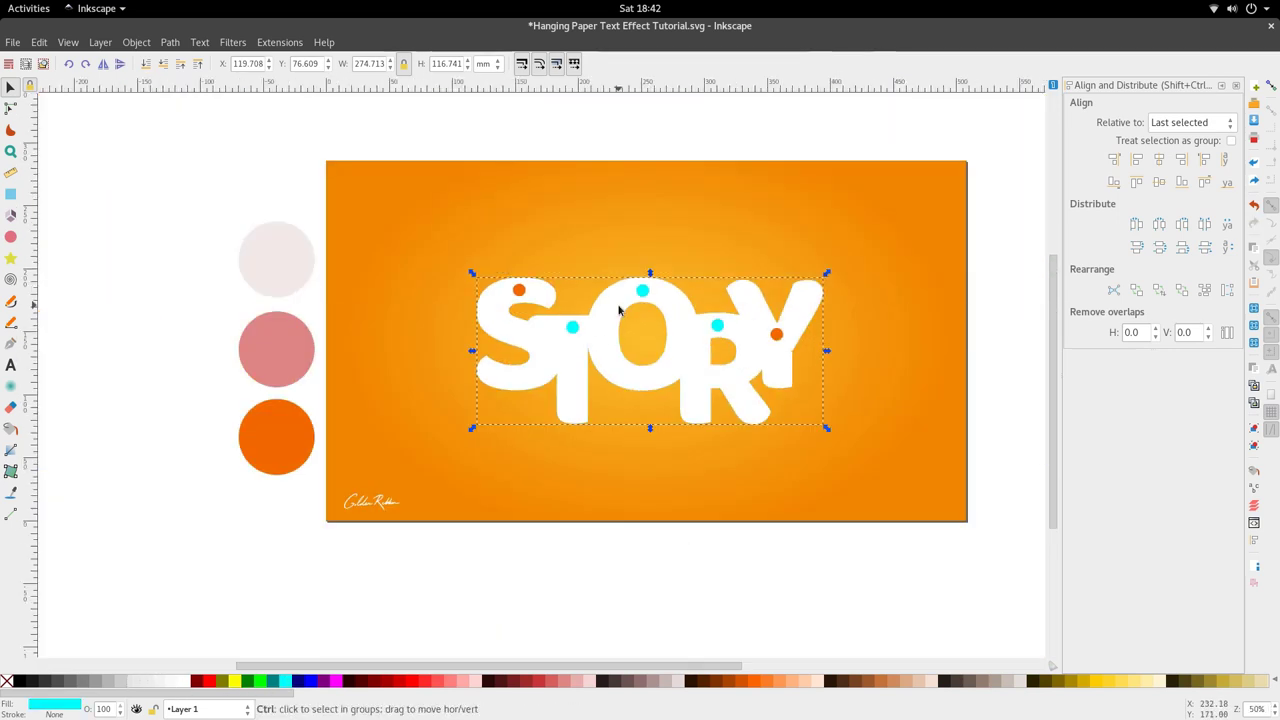
{"action": "scroll", "coordinate": [787, 345], "scroll_direction": "up", "scroll_amount": 3}
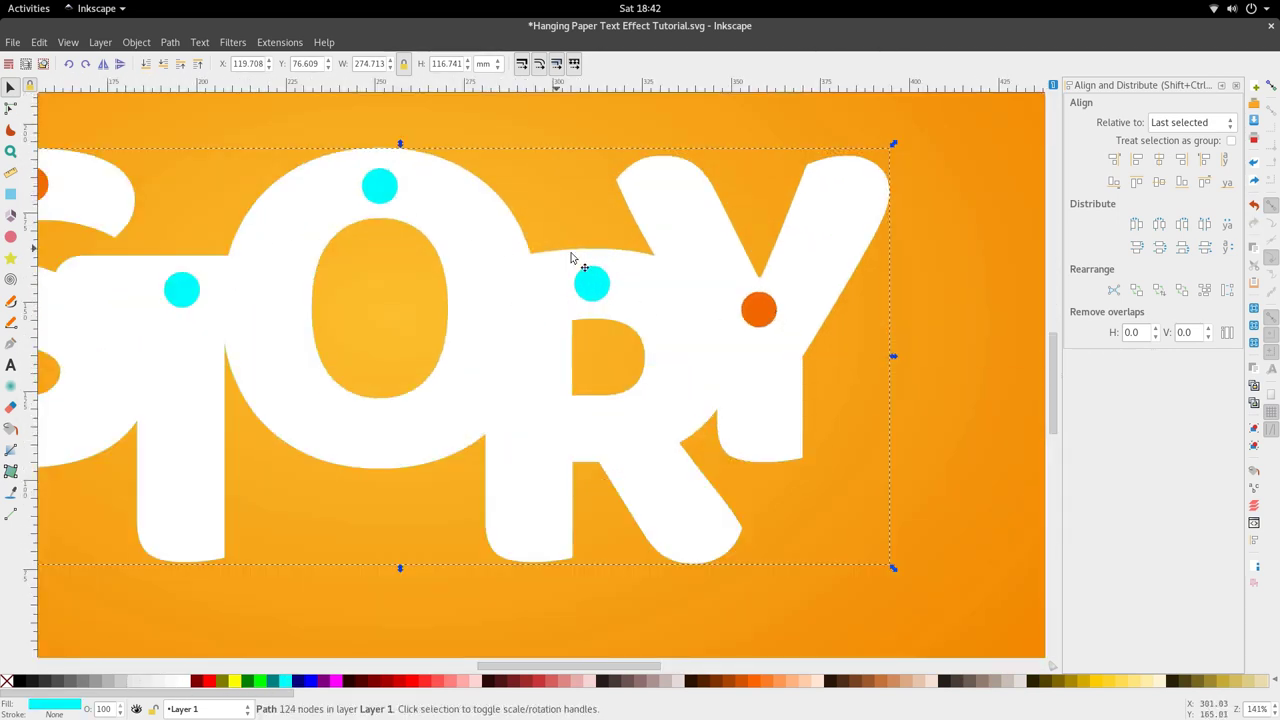
{"action": "scroll", "coordinate": [785, 313], "scroll_direction": "up", "scroll_amount": 2}
Select the circle on the Y together with the Y and subtract it from the letter with Difference
{"action": "left_click", "coordinate": [691, 319]}
{"action": "left_click", "coordinate": [747, 321]}
{"action": "left_click", "coordinate": [804, 248], "text": "shift"}
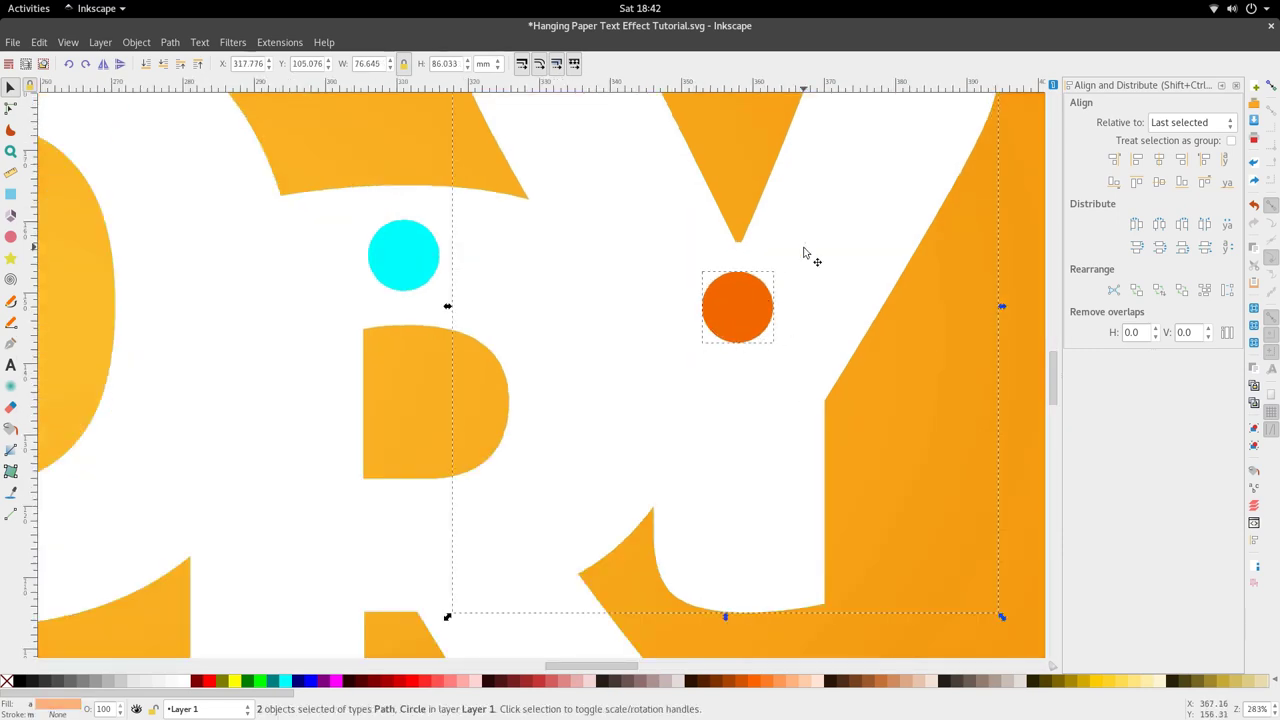
{"action": "scroll", "coordinate": [659, 262], "scroll_direction": "down", "scroll_amount": 3}
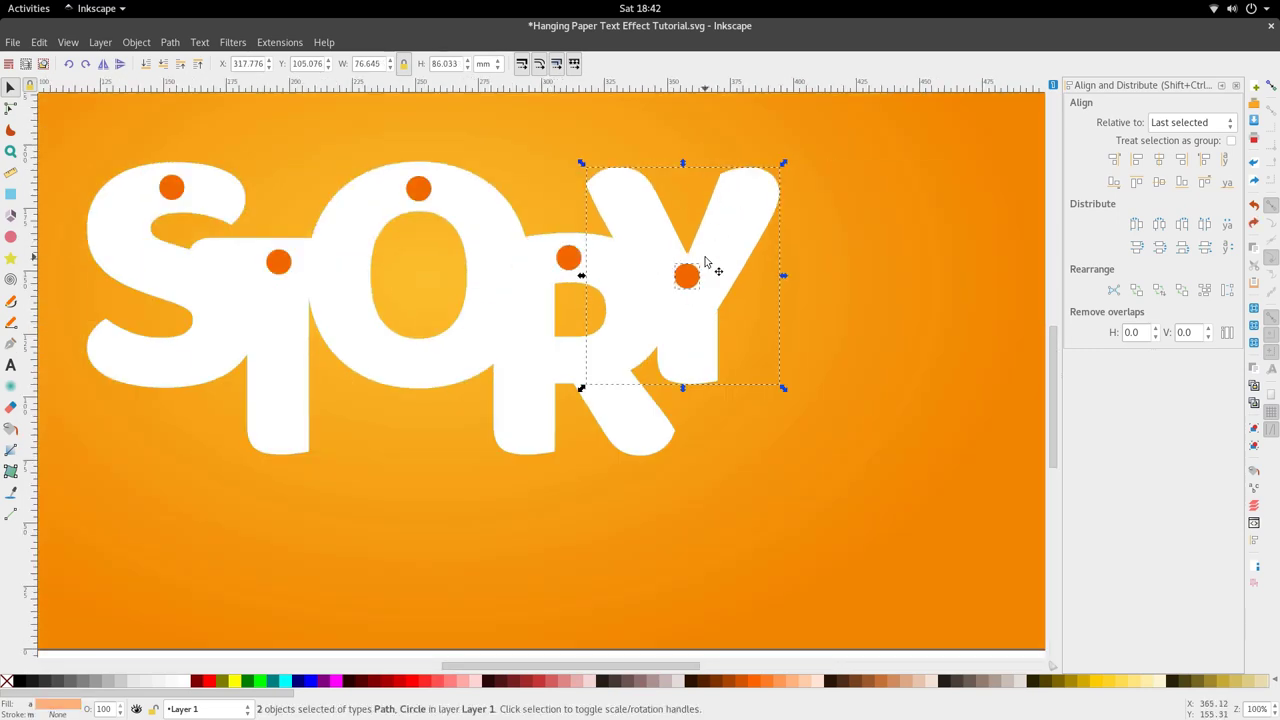
{"action": "scroll", "coordinate": [705, 262], "scroll_direction": "up", "scroll_amount": 3}
{"action": "scroll", "coordinate": [538, 319], "scroll_direction": "down", "scroll_amount": 3}
{"action": "scroll", "coordinate": [569, 303], "scroll_direction": "up", "scroll_amount": 3}
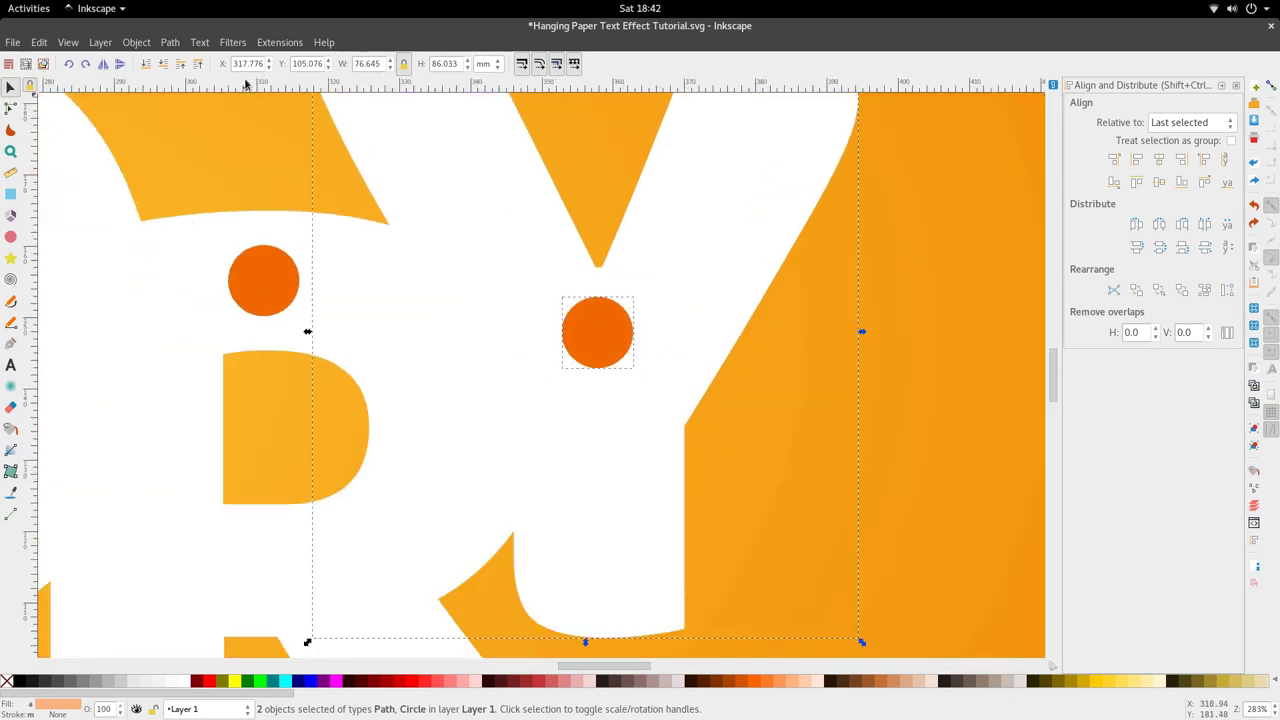
{"action": "left_click", "coordinate": [170, 42]}
{"action": "left_click", "coordinate": [200, 150]}
Select the circle on the S together with the S and punch it out of the letter with Difference
{"action": "scroll", "coordinate": [715, 286], "scroll_direction": "down", "scroll_amount": 4}
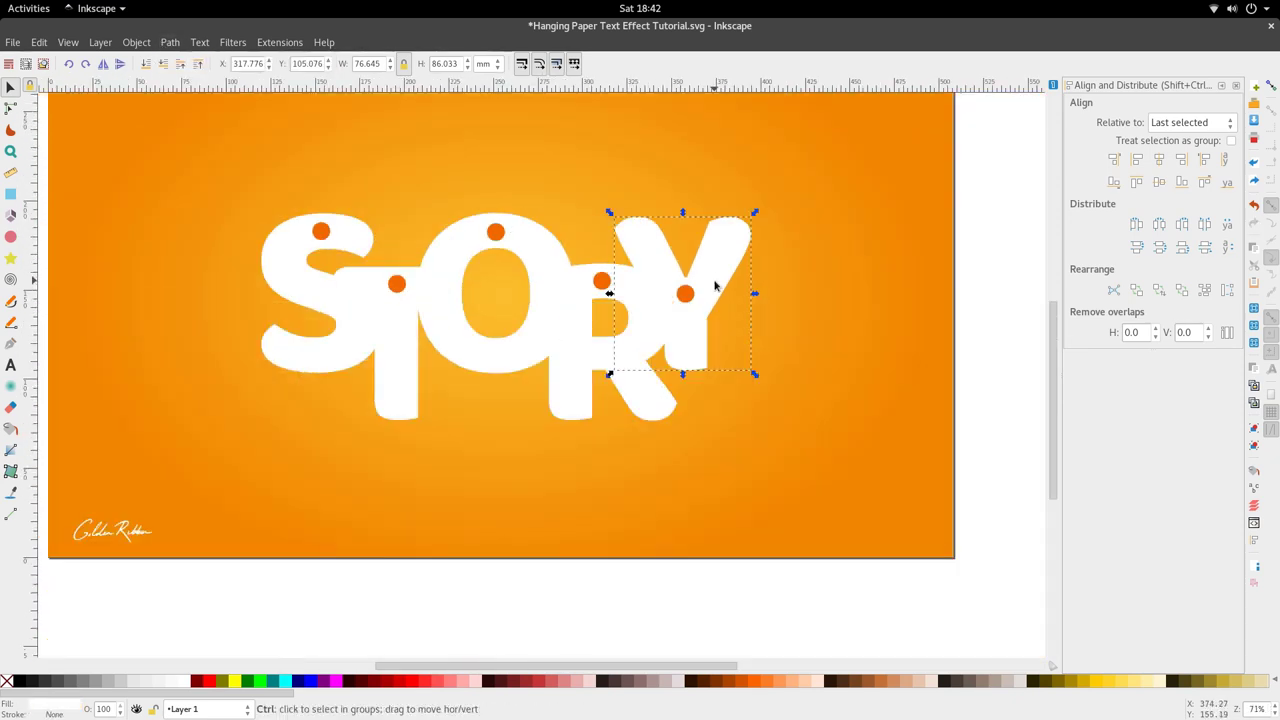
{"action": "scroll", "coordinate": [650, 283], "scroll_direction": "up", "scroll_amount": 4}
{"action": "scroll", "coordinate": [622, 280], "scroll_direction": "left", "scroll_amount": 6}
{"action": "scroll", "coordinate": [597, 405], "scroll_direction": "up", "scroll_amount": 3}
{"action": "left_click", "coordinate": [594, 368]}
{"action": "left_click", "coordinate": [590, 330], "text": "shift"}
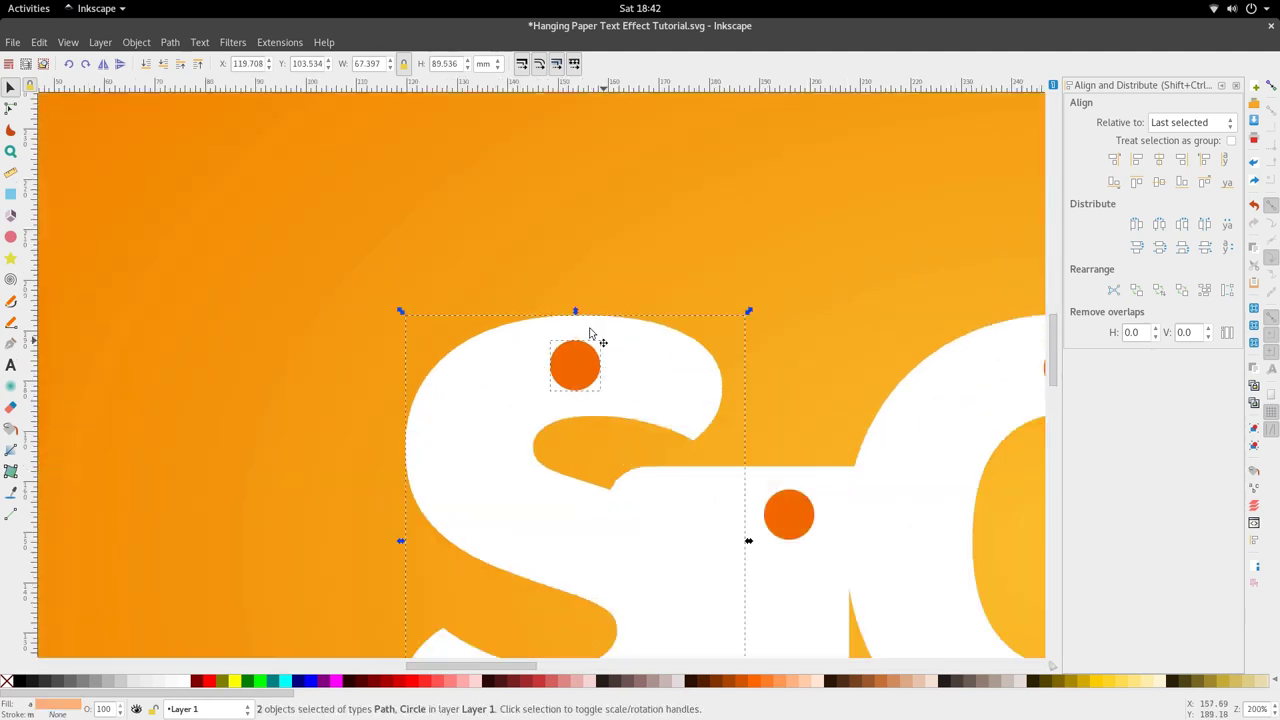
{"action": "left_click", "coordinate": [170, 42]}
{"action": "left_click", "coordinate": [200, 146]}
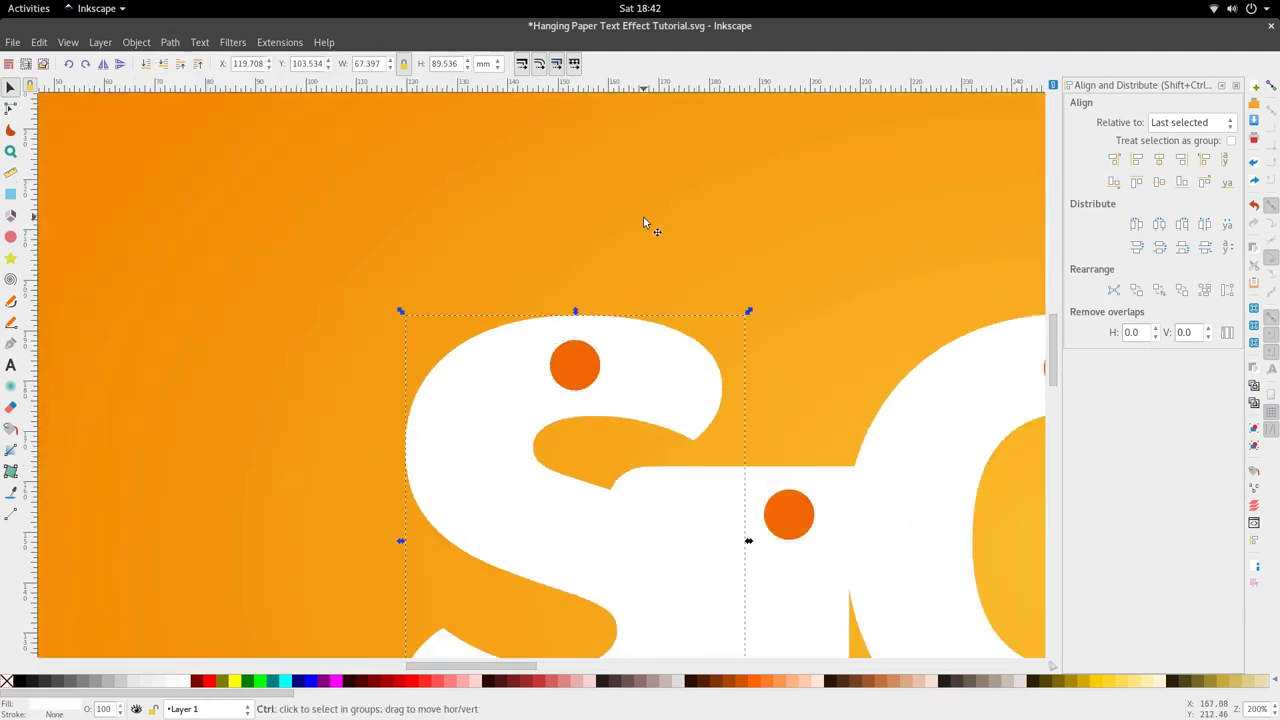
Try moving the Y away from the word to check its punched hole, and undo the move
{"action": "scroll", "coordinate": [650, 223], "scroll_direction": "down", "scroll_amount": 3}
{"action": "scroll", "coordinate": [695, 216], "scroll_direction": "right", "scroll_amount": 4}
{"action": "left_click", "coordinate": [757, 259]}
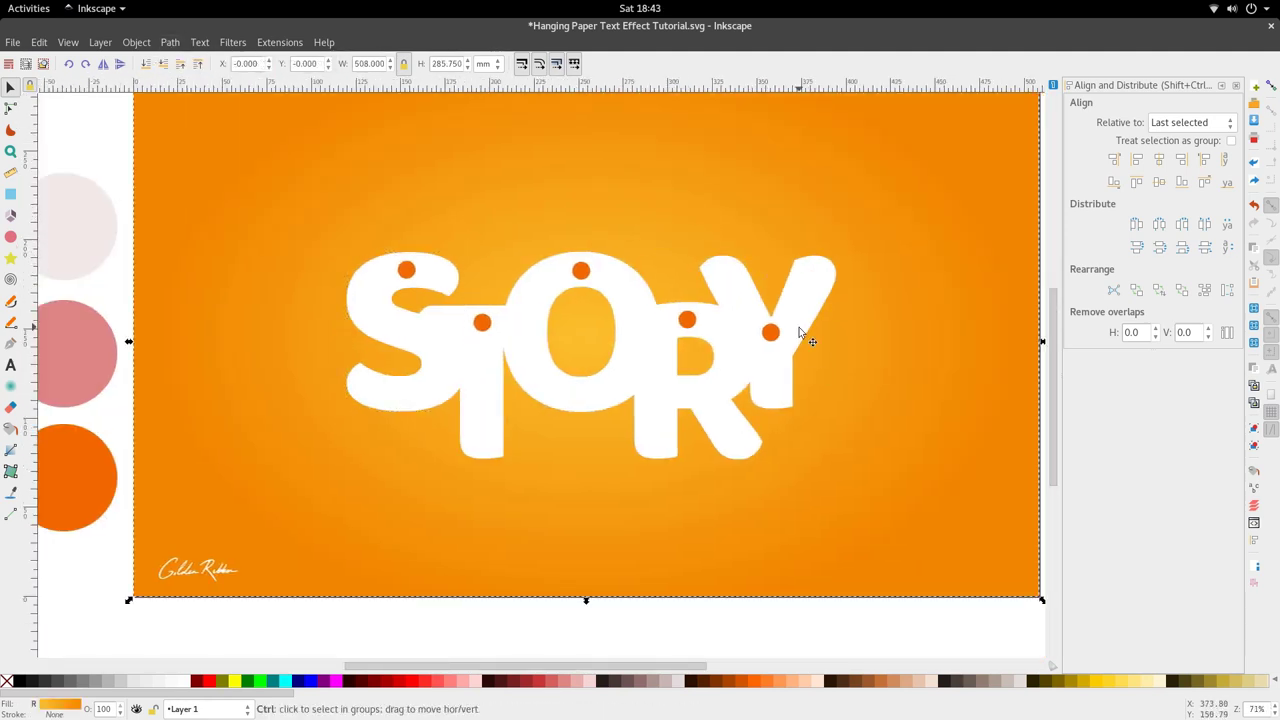
{"action": "left_click_drag", "start_coordinate": [799, 327], "coordinate": [946, 386]}
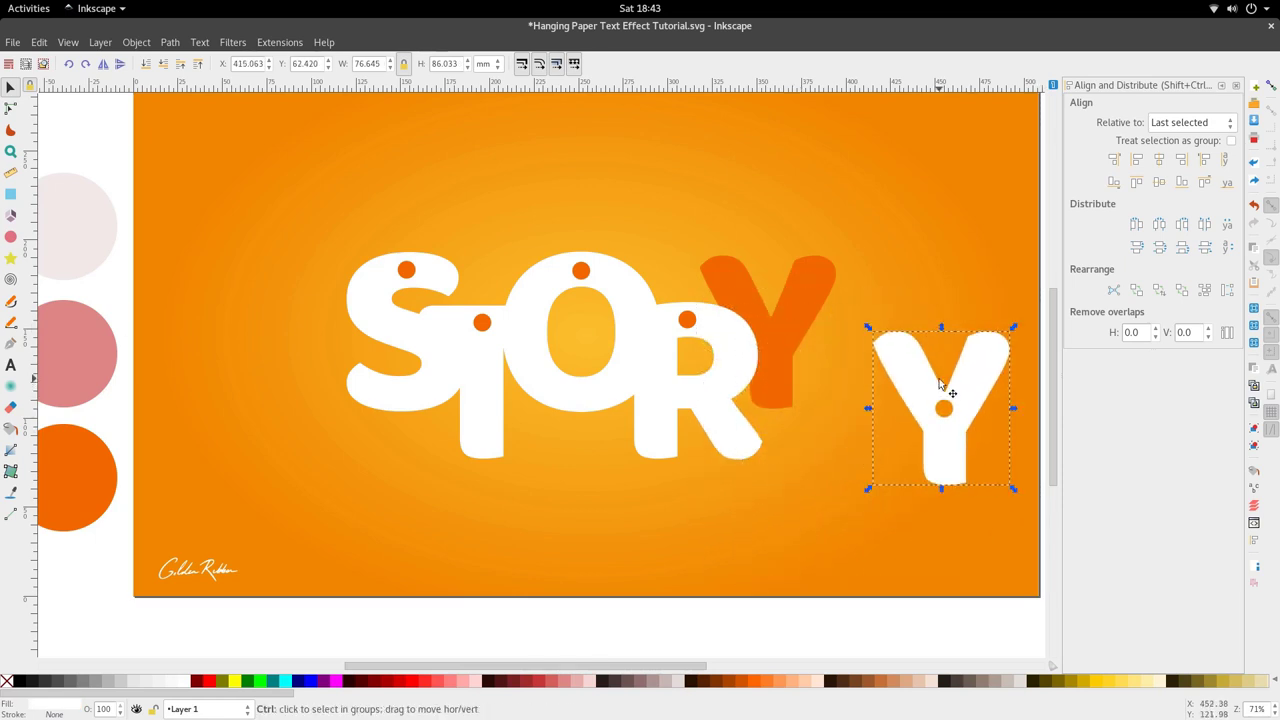
{"action": "key", "text": "ctrl+z"}
{"action": "scroll", "coordinate": [729, 282], "scroll_direction": "down", "scroll_amount": 3}
{"action": "scroll", "coordinate": [523, 328], "scroll_direction": "up", "scroll_amount": 2}
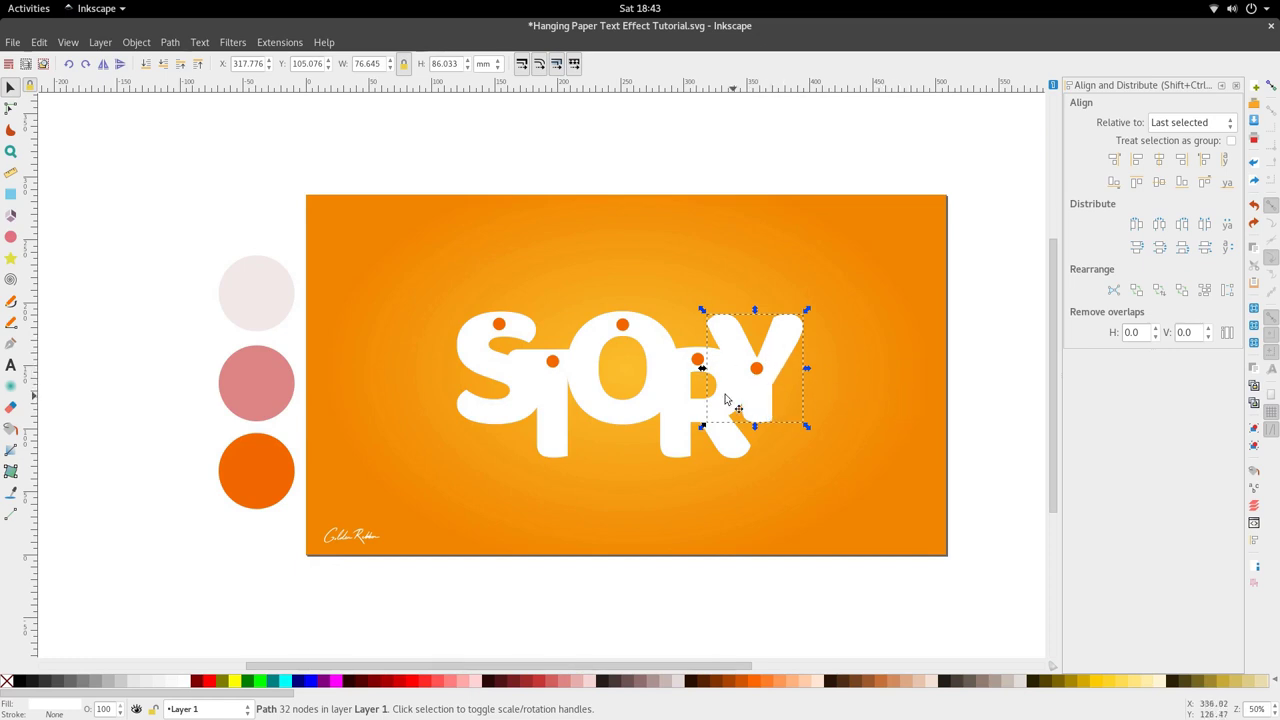
{"action": "scroll", "coordinate": [606, 409], "scroll_direction": "up", "scroll_amount": 3}
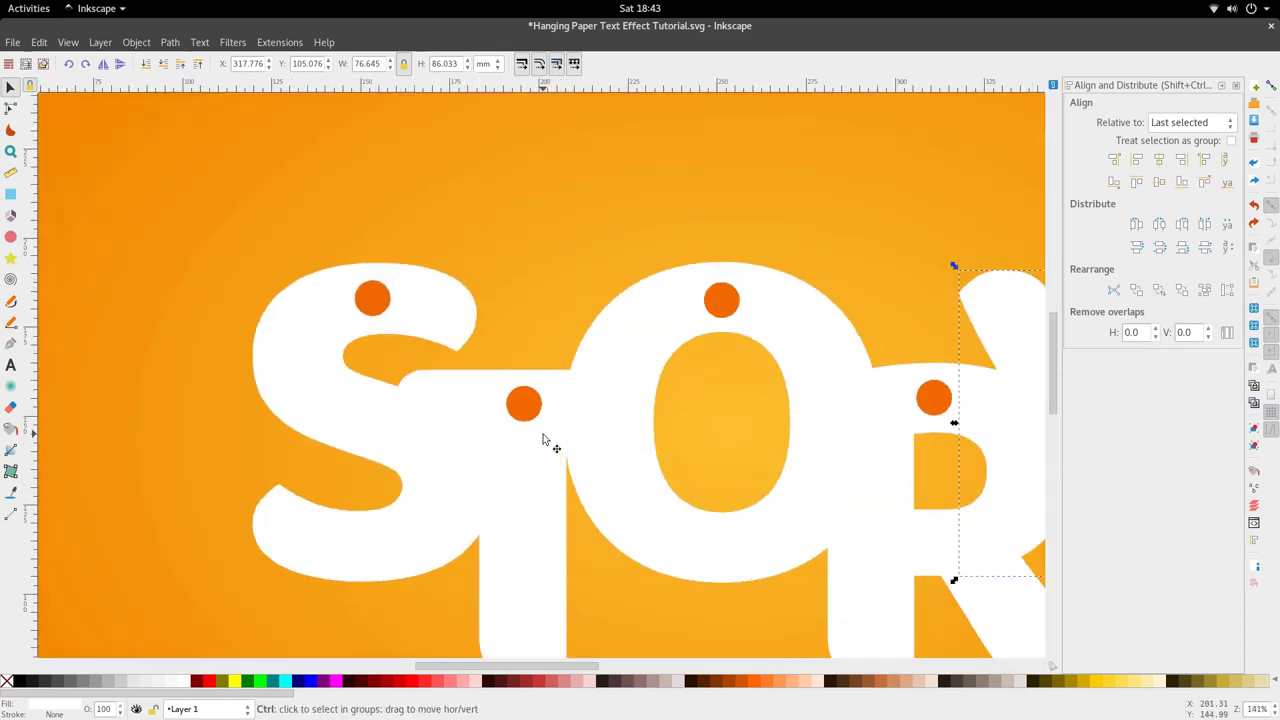
{"action": "left_click", "coordinate": [536, 443]}
{"action": "scroll", "coordinate": [536, 448], "scroll_direction": "down", "scroll_amount": 3}
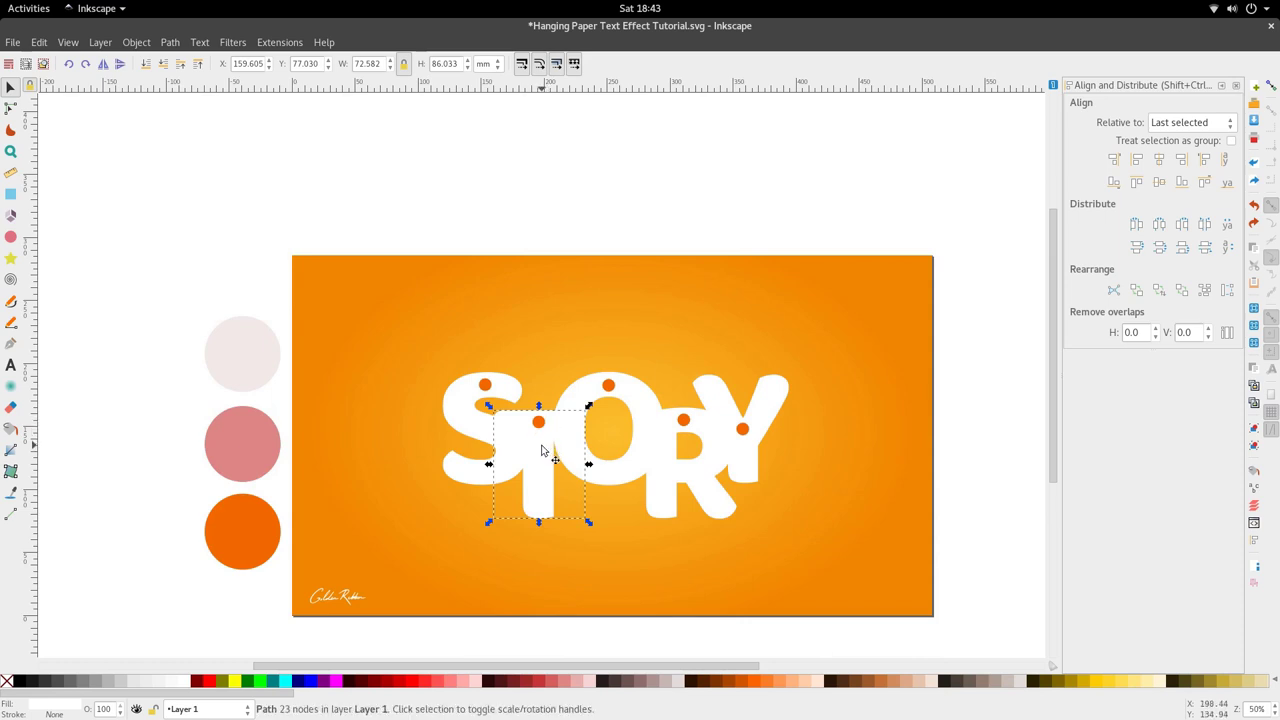
{"action": "scroll", "coordinate": [541, 451], "scroll_direction": "up", "scroll_amount": 2}
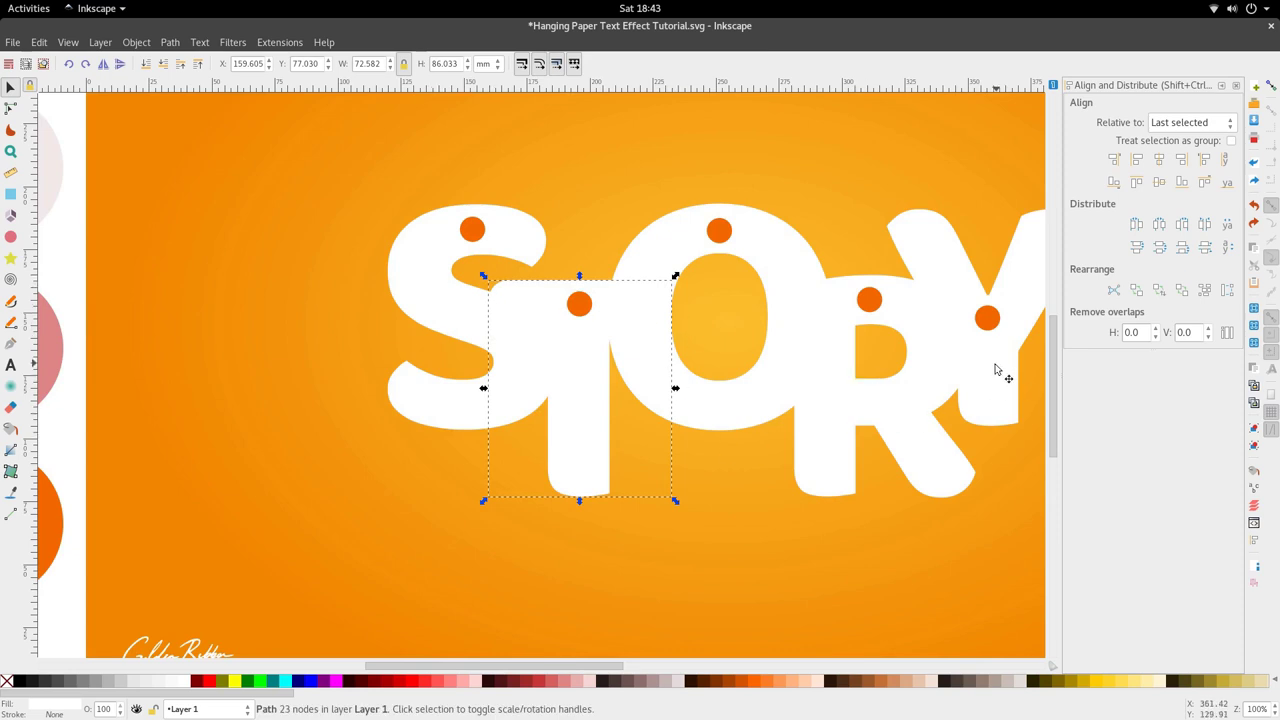
{"action": "scroll", "coordinate": [995, 370], "scroll_direction": "down", "scroll_amount": 2}
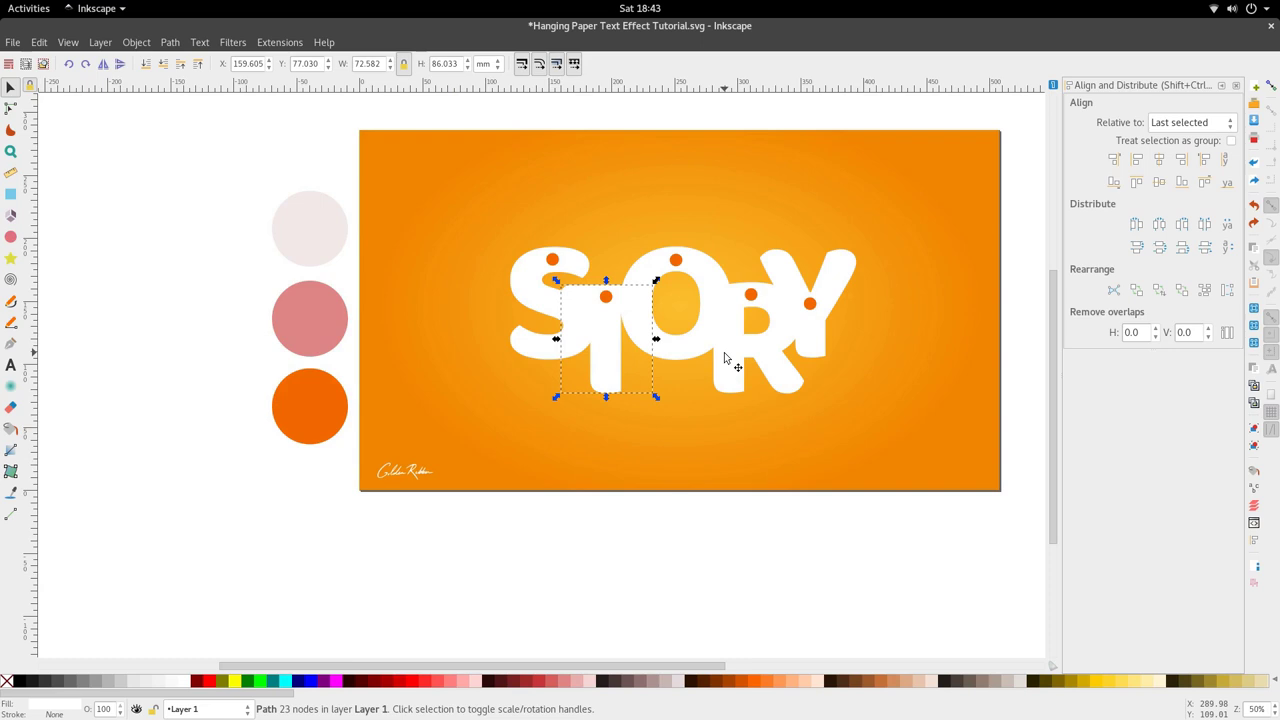
Try selecting three nodes along the outer left edge of the S with the node tool, and clear the node selection
{"action": "left_click", "coordinate": [531, 283]}
{"action": "key", "text": "n"}
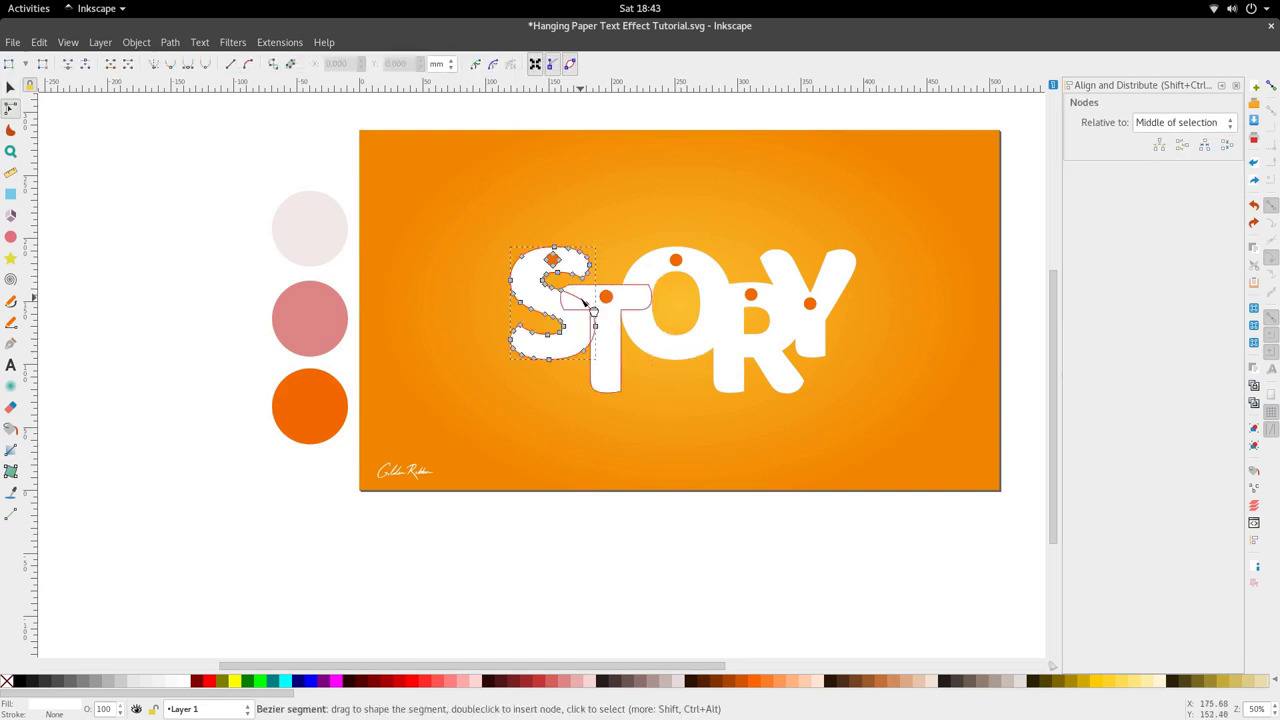
{"action": "left_click", "coordinate": [520, 302], "text": "shift"}
{"action": "left_click", "coordinate": [513, 293], "text": "shift"}
{"action": "left_click", "coordinate": [514, 331], "text": "shift"}
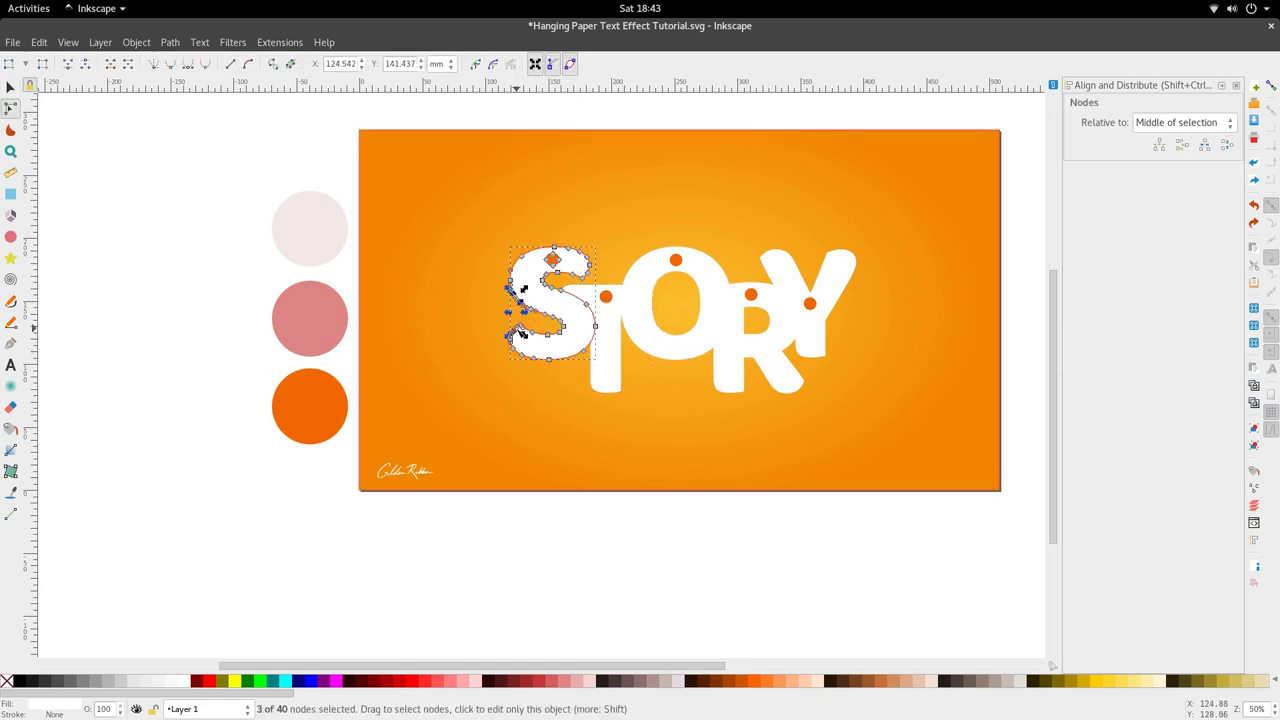
{"action": "left_click", "coordinate": [470, 303]}
{"action": "left_click", "coordinate": [530, 292]}
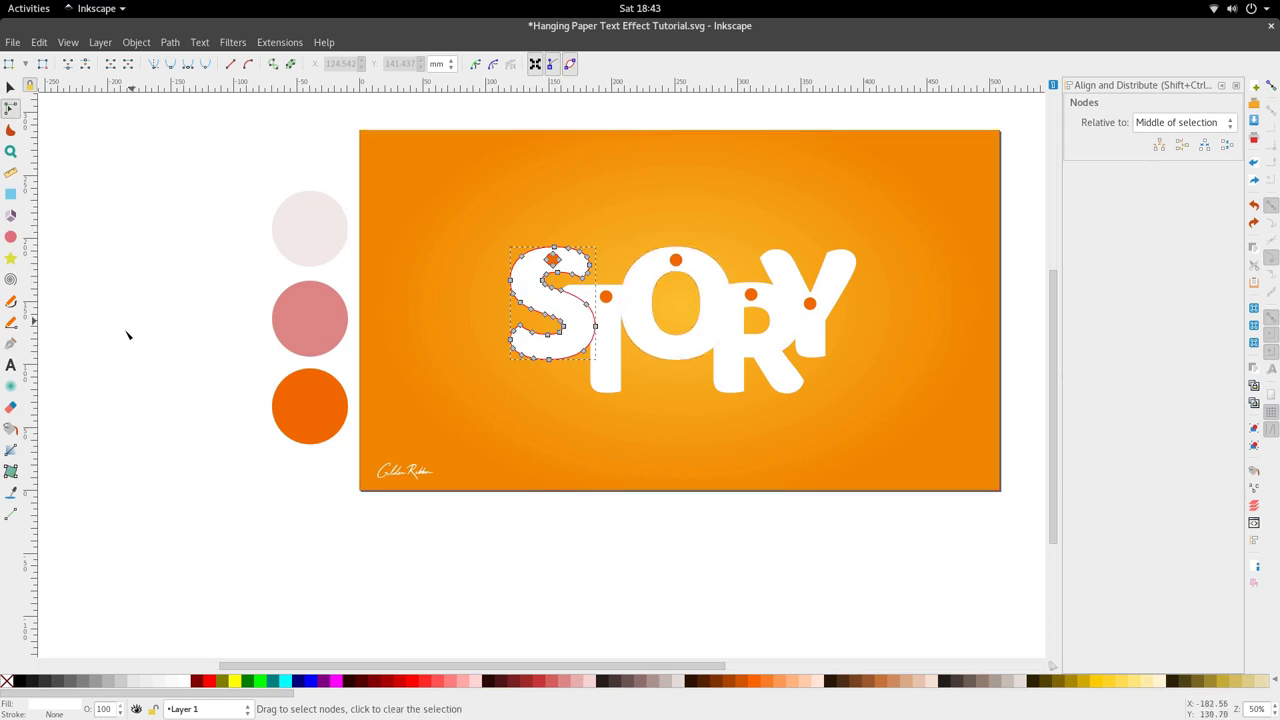
{"action": "left_click", "coordinate": [12, 450]}
{"action": "key", "text": "d"}
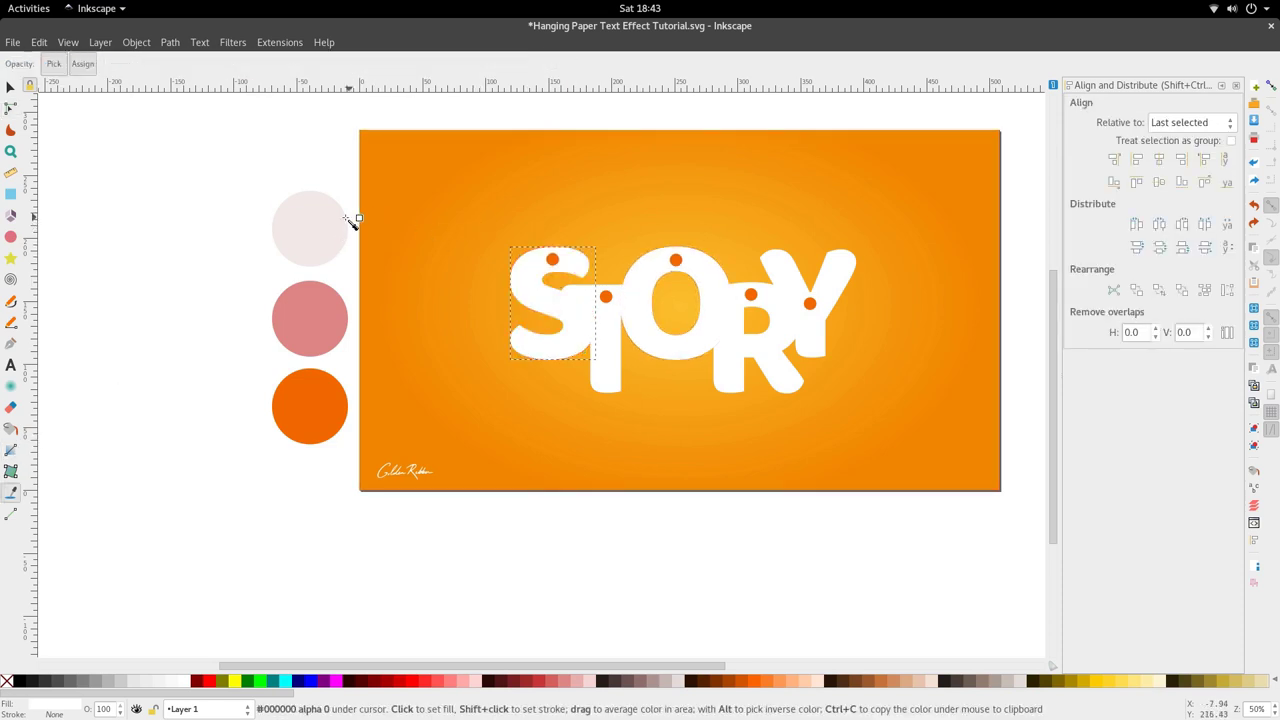
{"action": "key", "text": "s"}
{"action": "scroll", "coordinate": [524, 285], "scroll_direction": "up", "scroll_amount": 2}
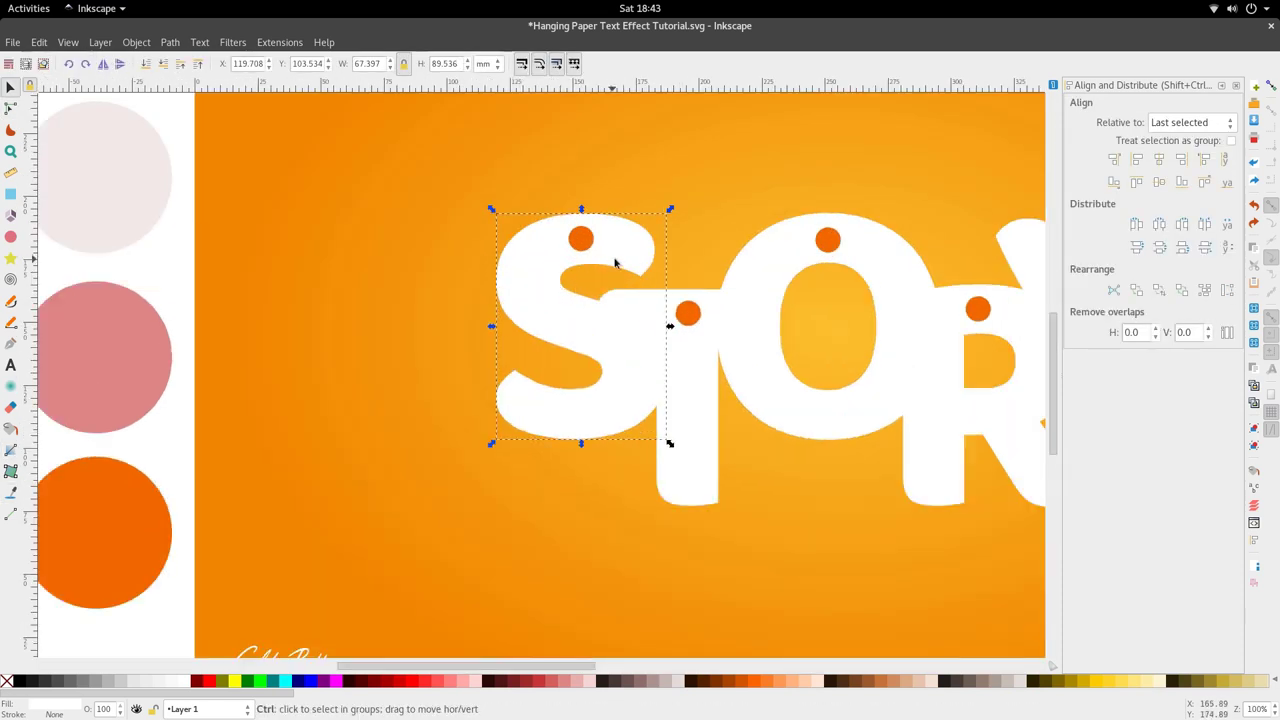
Shrink the selected duplicate of the S with Inset so it sits just inside the original white letter
{"action": "scroll", "coordinate": [615, 262], "scroll_direction": "up", "scroll_amount": 2}
{"action": "scroll", "coordinate": [452, 352], "scroll_direction": "down", "scroll_amount": 2}
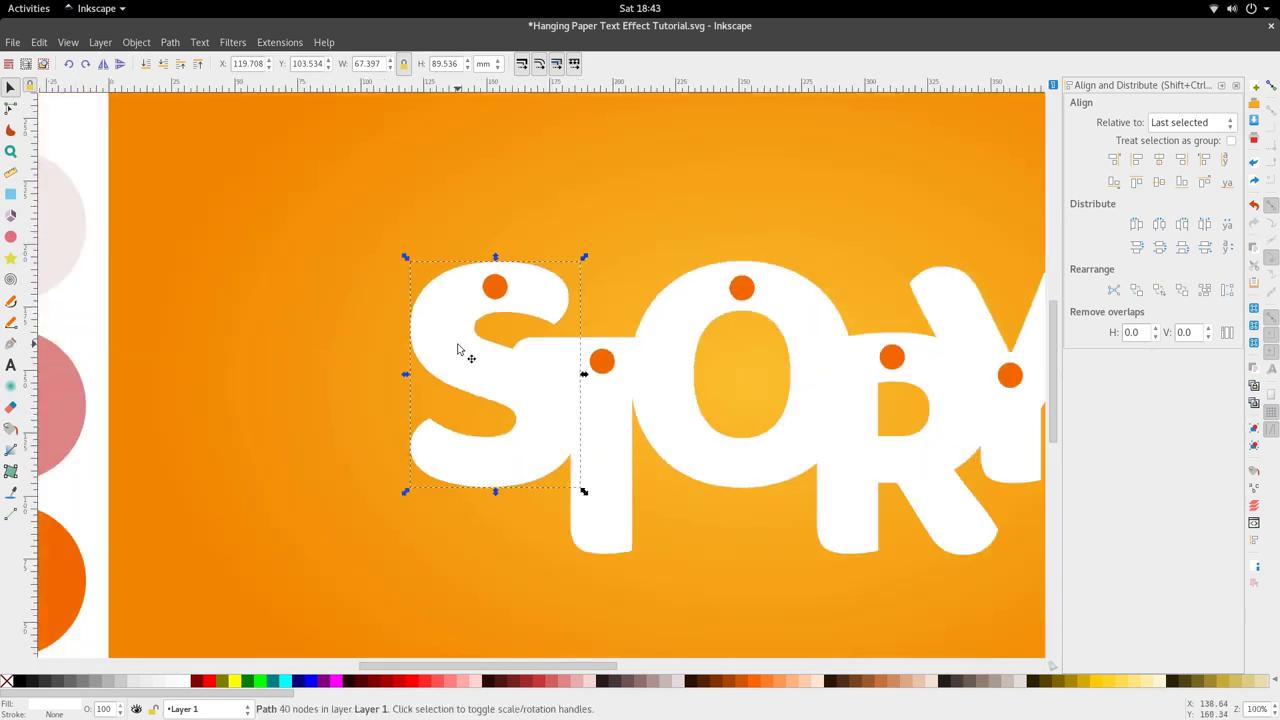
{"action": "scroll", "coordinate": [505, 390], "scroll_direction": "down", "scroll_amount": 2}
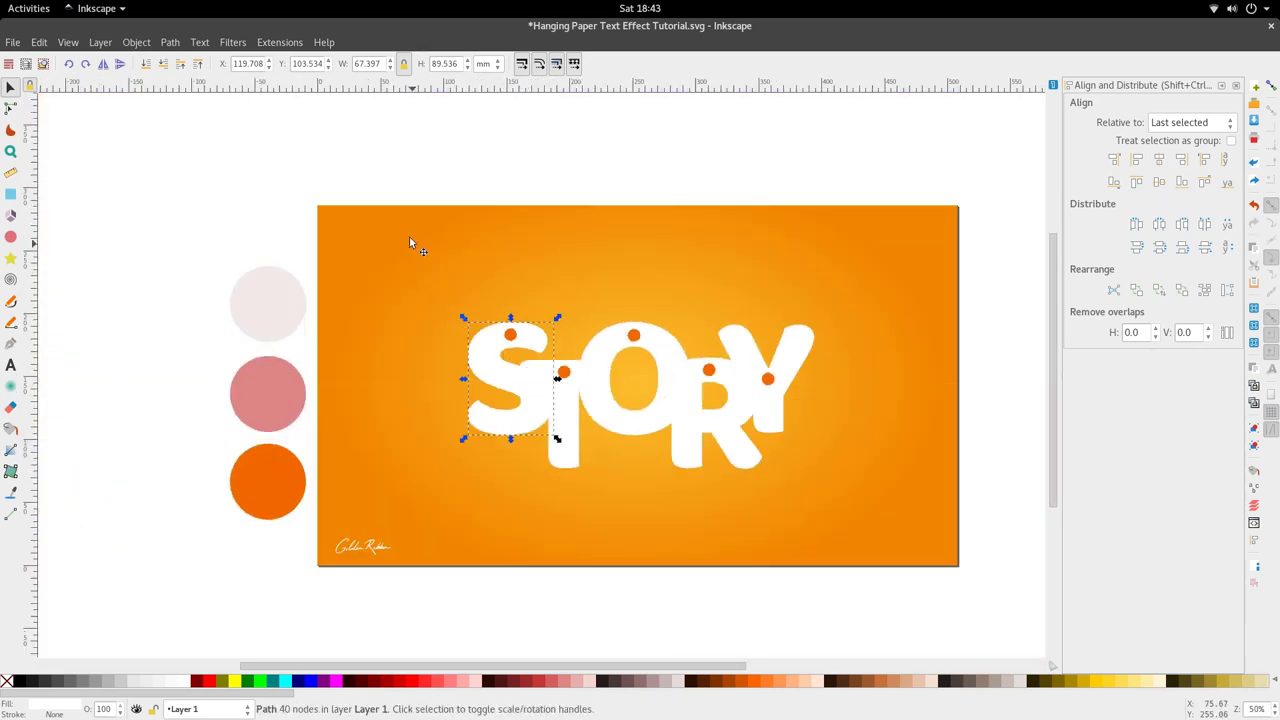
{"action": "scroll", "coordinate": [466, 347], "scroll_direction": "up", "scroll_amount": 4}
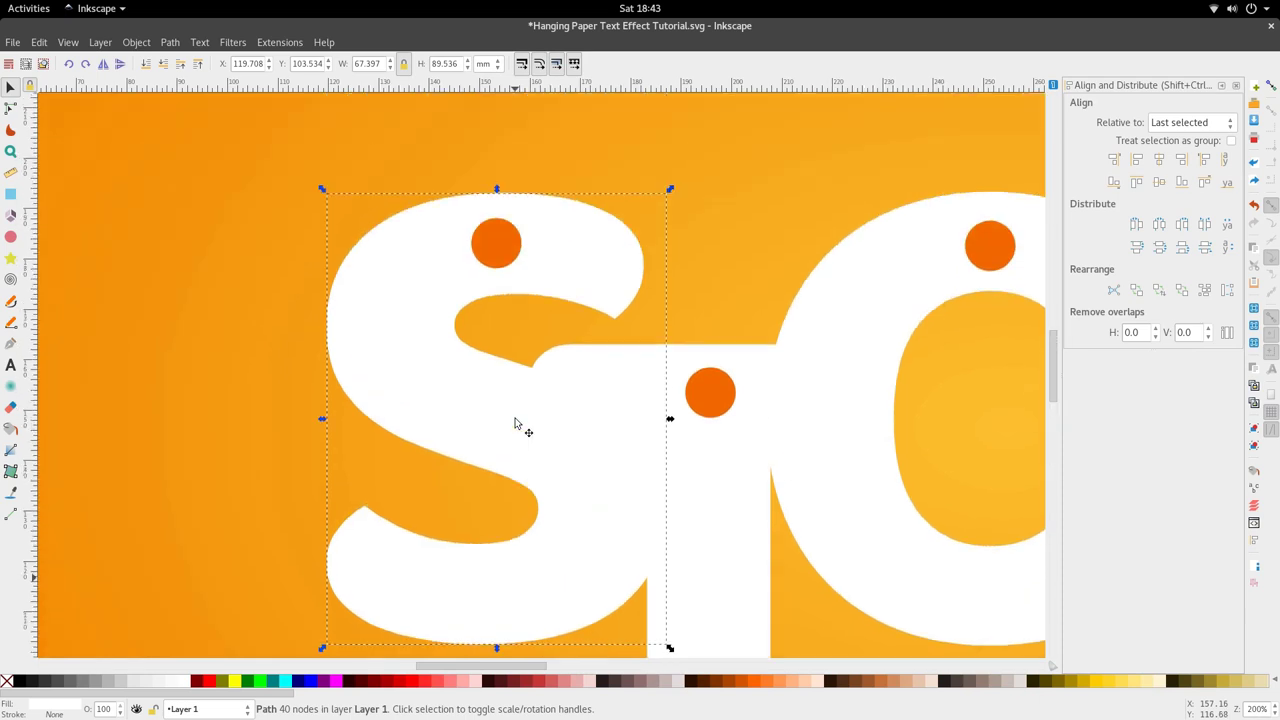
{"action": "left_click", "coordinate": [170, 43]}
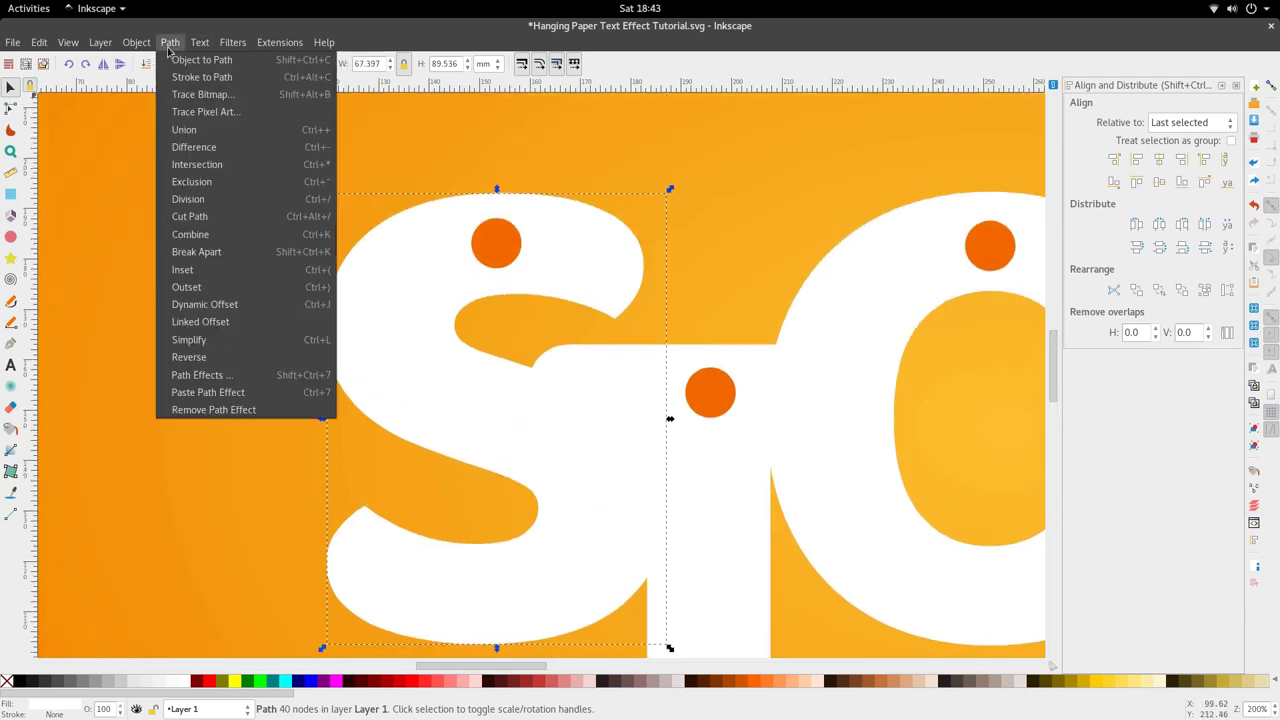
{"action": "left_click", "coordinate": [201, 270]}
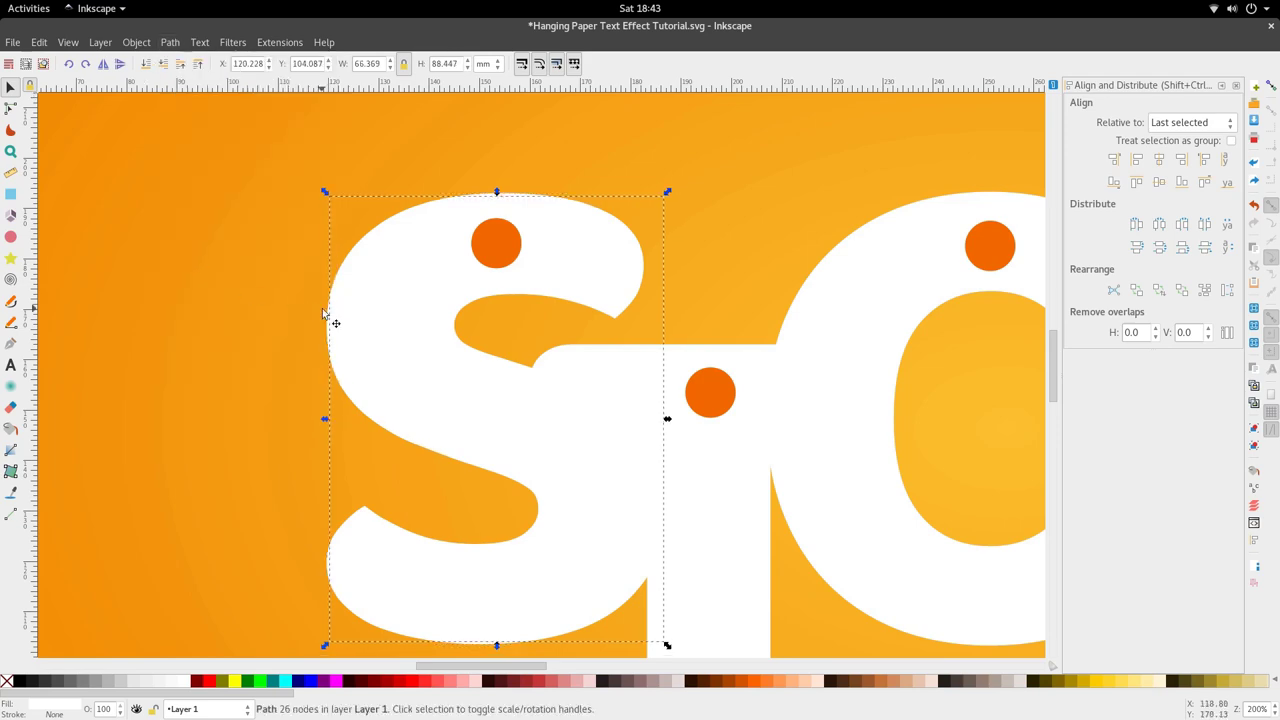
Examine the edges of the inset S from the punched hole down to the lower curve
{"action": "scroll", "coordinate": [427, 281], "scroll_direction": "down", "scroll_amount": 3}
{"action": "scroll", "coordinate": [428, 268], "scroll_direction": "up", "scroll_amount": 1}
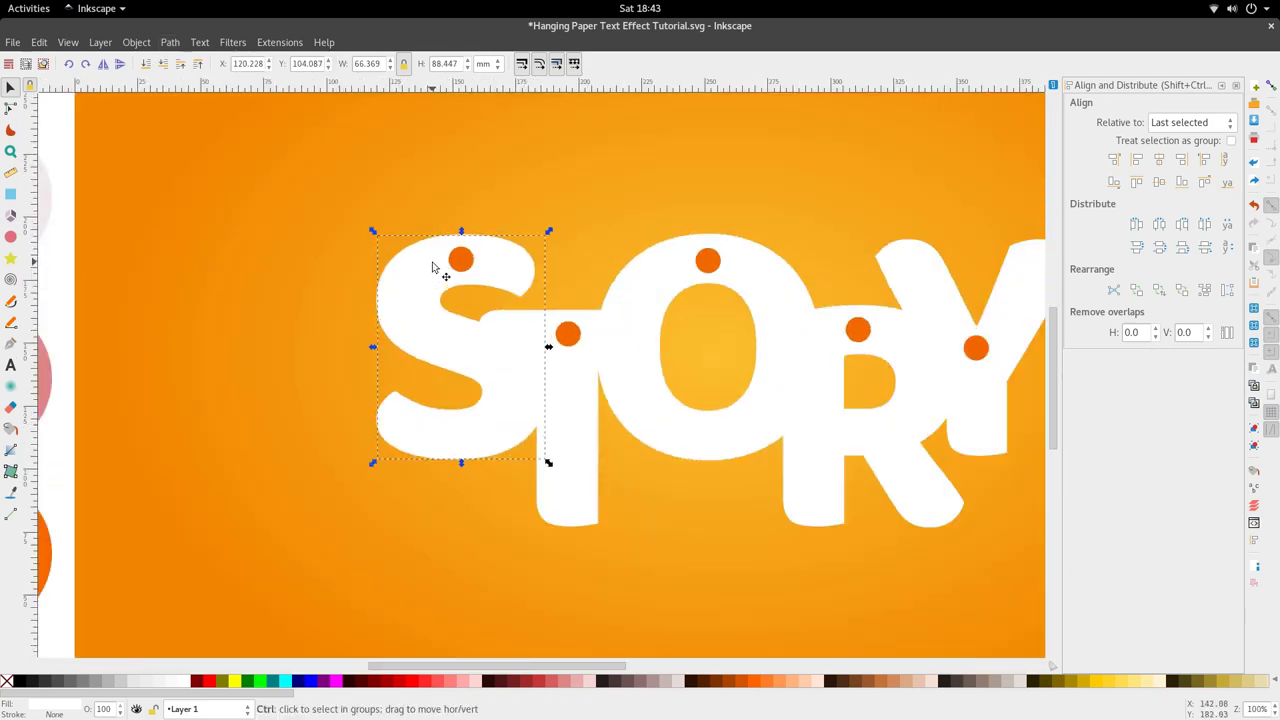
{"action": "scroll", "coordinate": [440, 258], "scroll_direction": "up", "scroll_amount": 4}
{"action": "scroll", "coordinate": [449, 249], "scroll_direction": "down", "scroll_amount": 5}
{"action": "scroll", "coordinate": [452, 298], "scroll_direction": "up", "scroll_amount": 4}
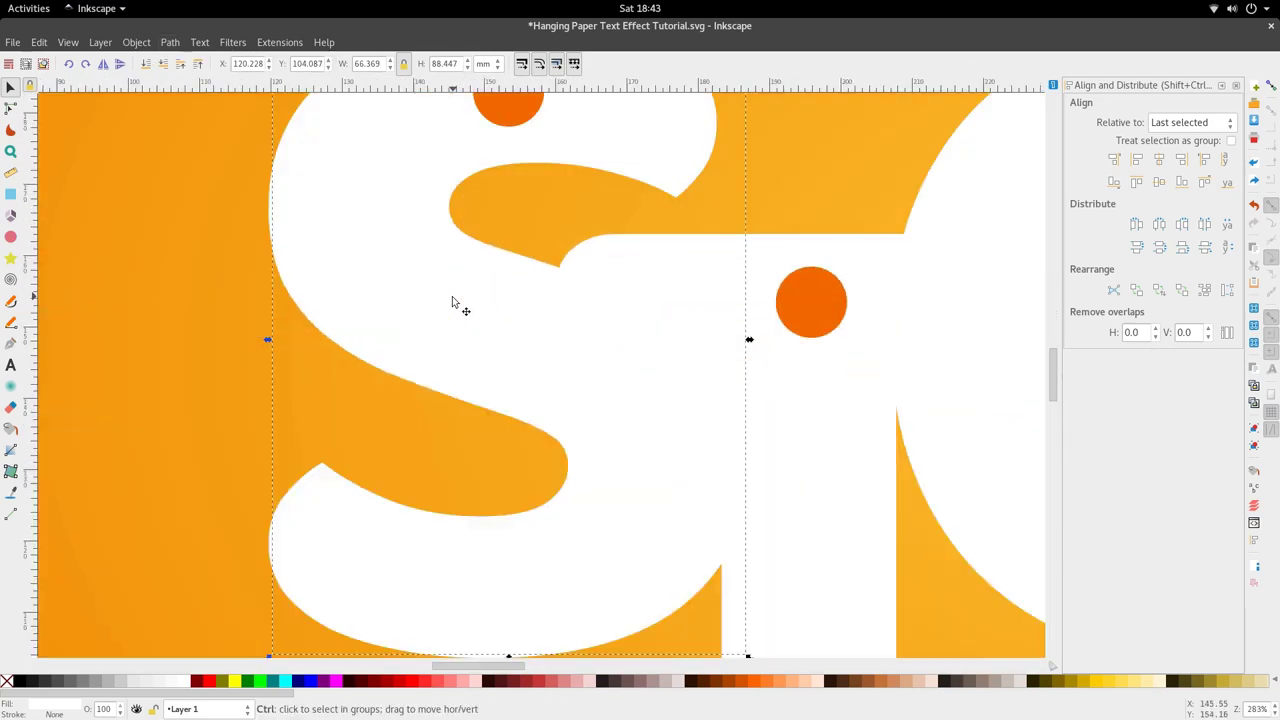
{"action": "scroll", "coordinate": [503, 314], "scroll_direction": "up", "scroll_amount": 3}
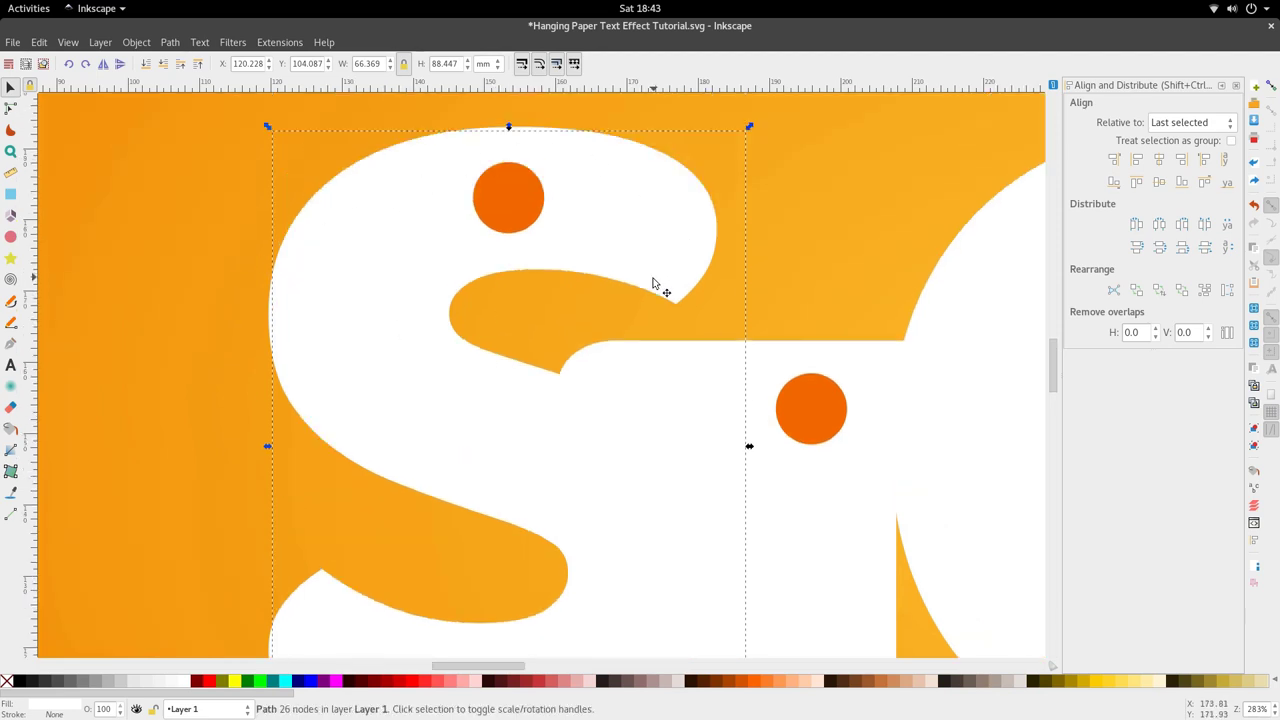
{"action": "scroll", "coordinate": [680, 445], "scroll_direction": "down", "scroll_amount": 4}
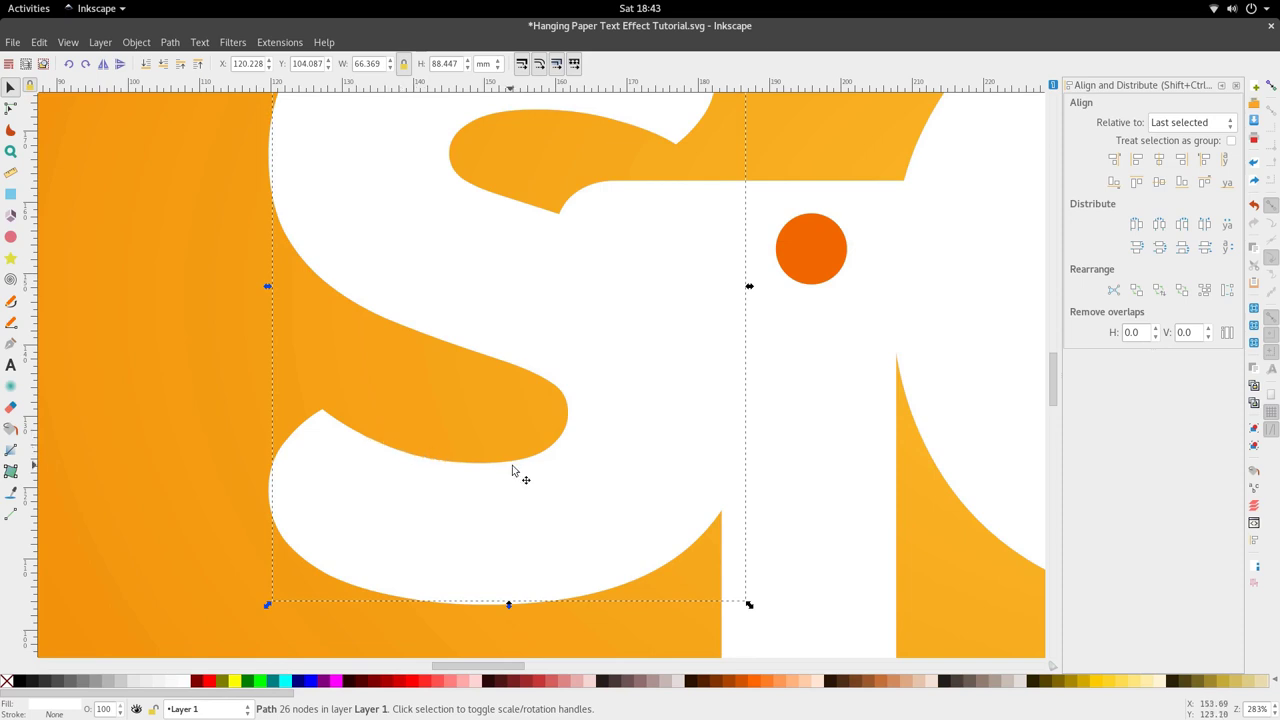
{"action": "scroll", "coordinate": [420, 150], "scroll_direction": "up", "scroll_amount": 5}
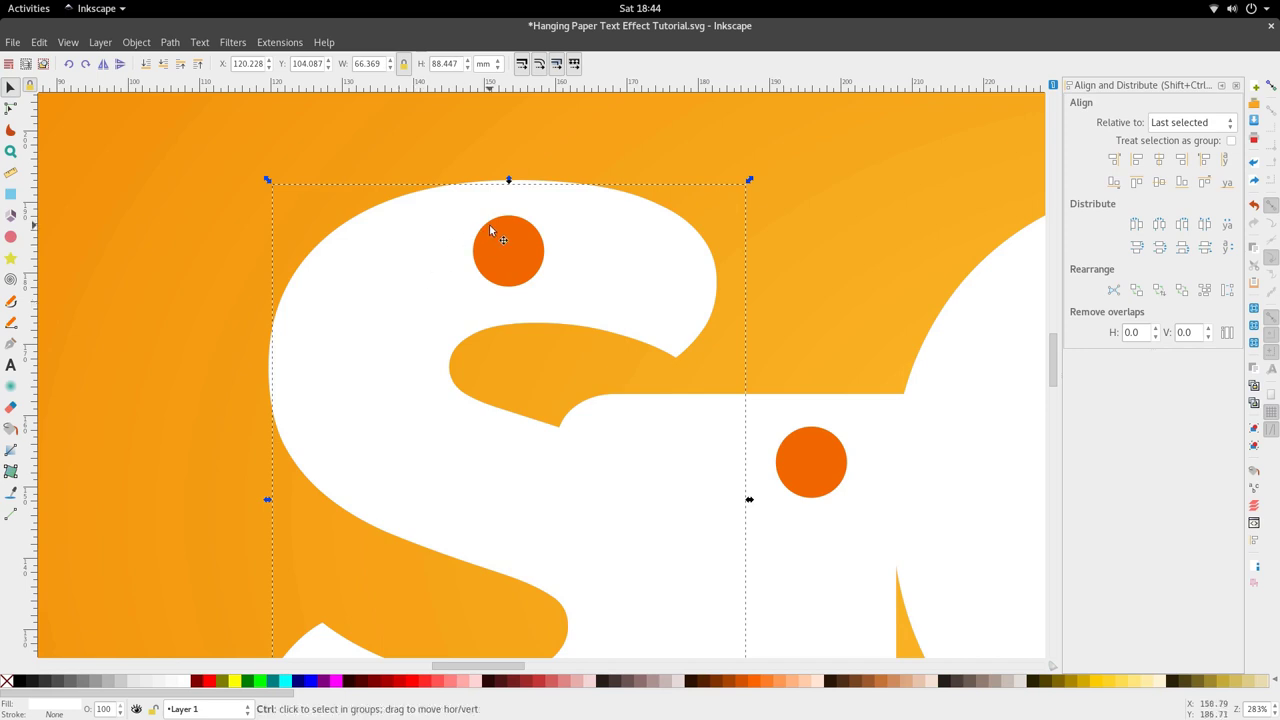
Recolor the inset S by sampling the pale pinkish-white of the uppermost palette circle beside the page
{"action": "scroll", "coordinate": [489, 224], "scroll_direction": "down", "scroll_amount": 5, "text": "ctrl"}
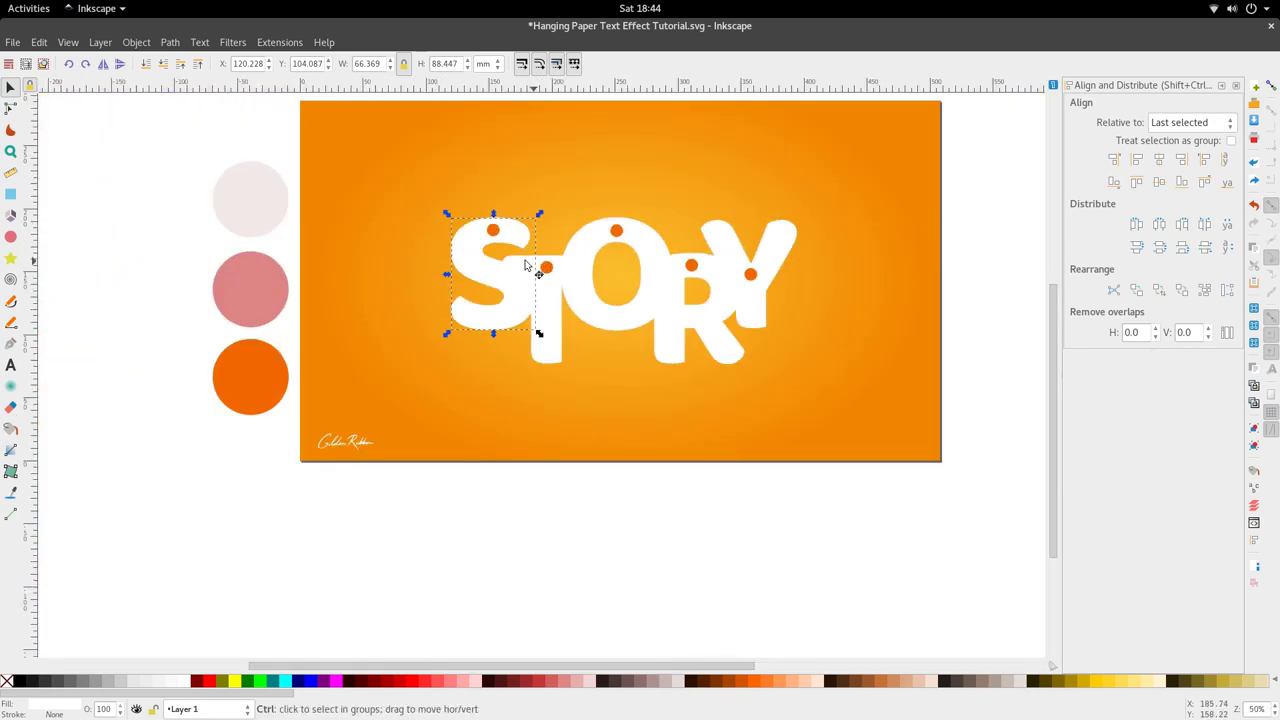
{"action": "scroll", "coordinate": [500, 263], "scroll_direction": "up", "scroll_amount": 2, "text": "ctrl"}
{"action": "scroll", "coordinate": [505, 268], "scroll_direction": "down", "scroll_amount": 1, "text": "ctrl"}
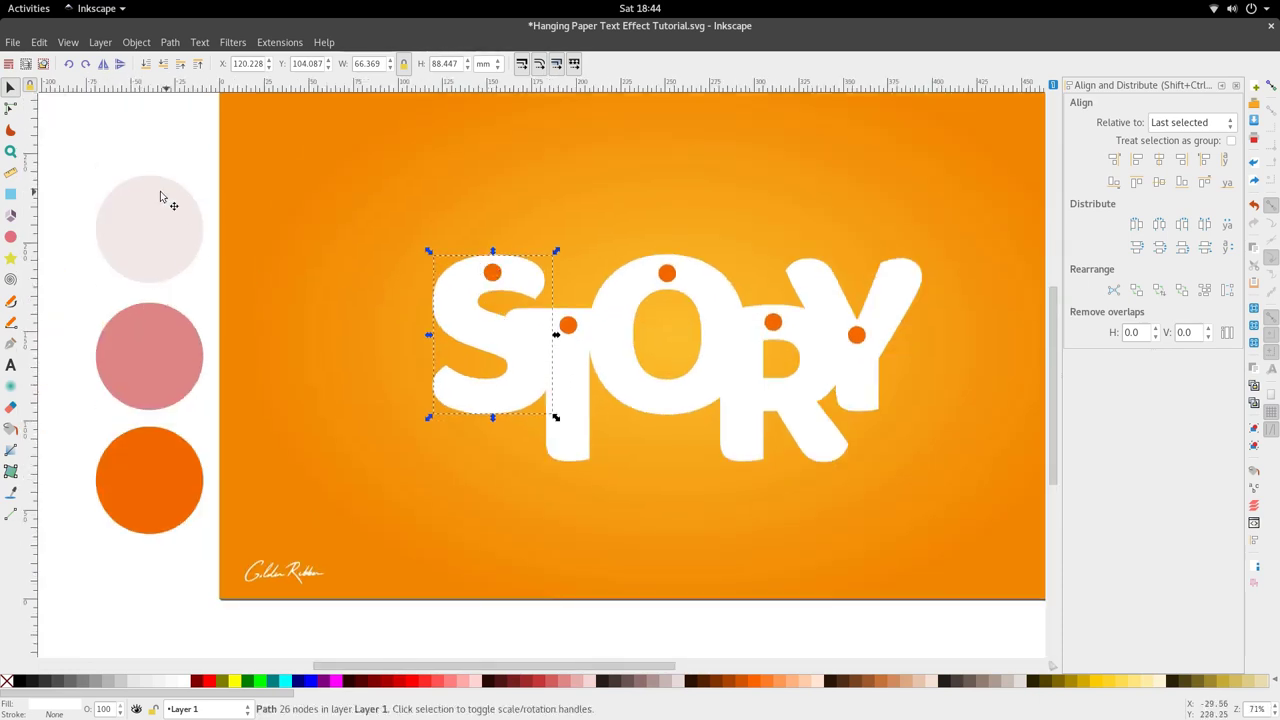
{"action": "key", "text": "d"}
{"action": "left_click", "coordinate": [163, 221]}
{"action": "scroll", "coordinate": [460, 308], "scroll_direction": "up", "scroll_amount": 3, "text": "ctrl"}
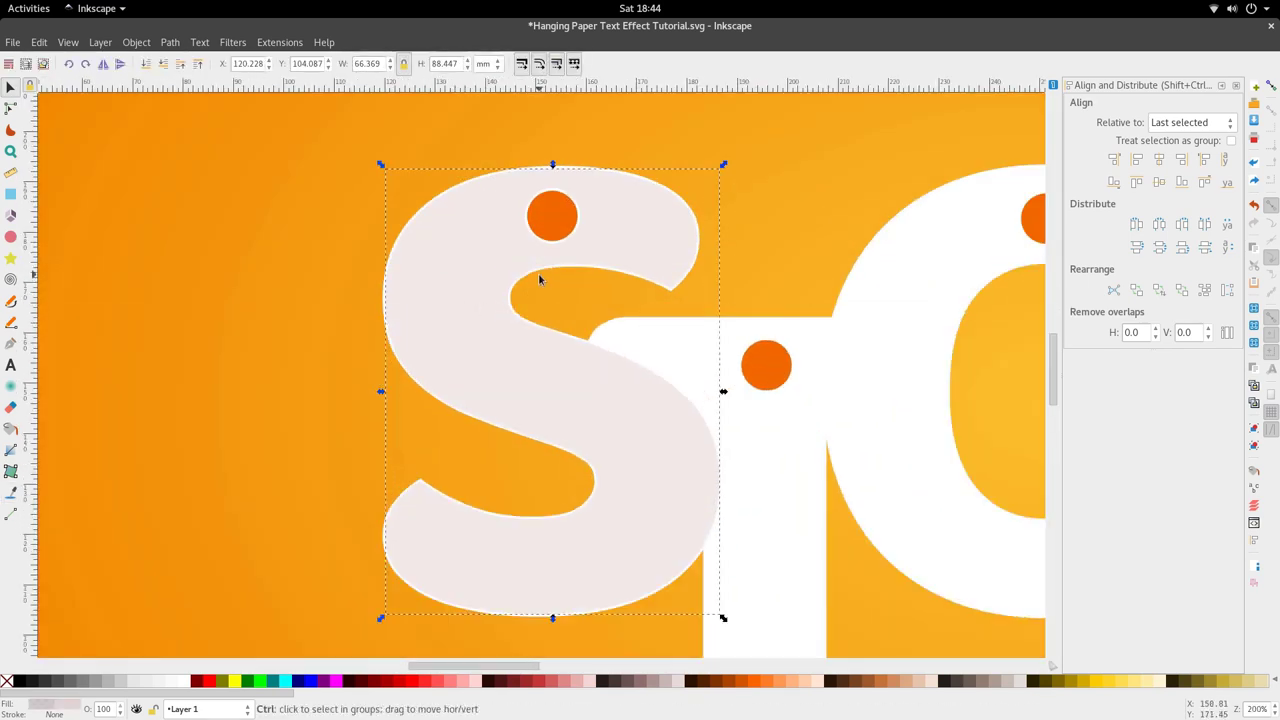
Inspect the white border around the pale S and the nodes of its path at the upper tip and punched hole
{"action": "scroll", "coordinate": [648, 223], "scroll_direction": "up", "scroll_amount": 4, "text": "ctrl"}
{"action": "scroll", "coordinate": [839, 282], "scroll_direction": "down", "scroll_amount": 3, "text": "ctrl"}
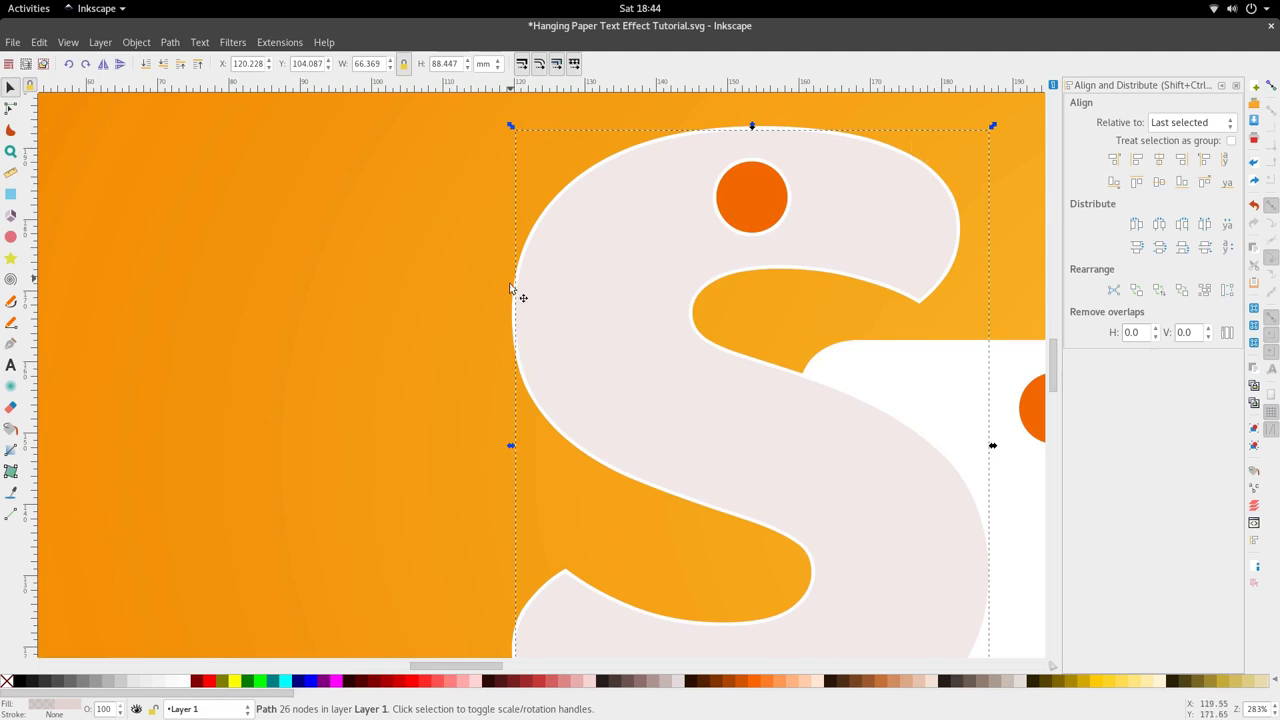
{"action": "scroll", "coordinate": [757, 477], "scroll_direction": "down", "scroll_amount": 4}
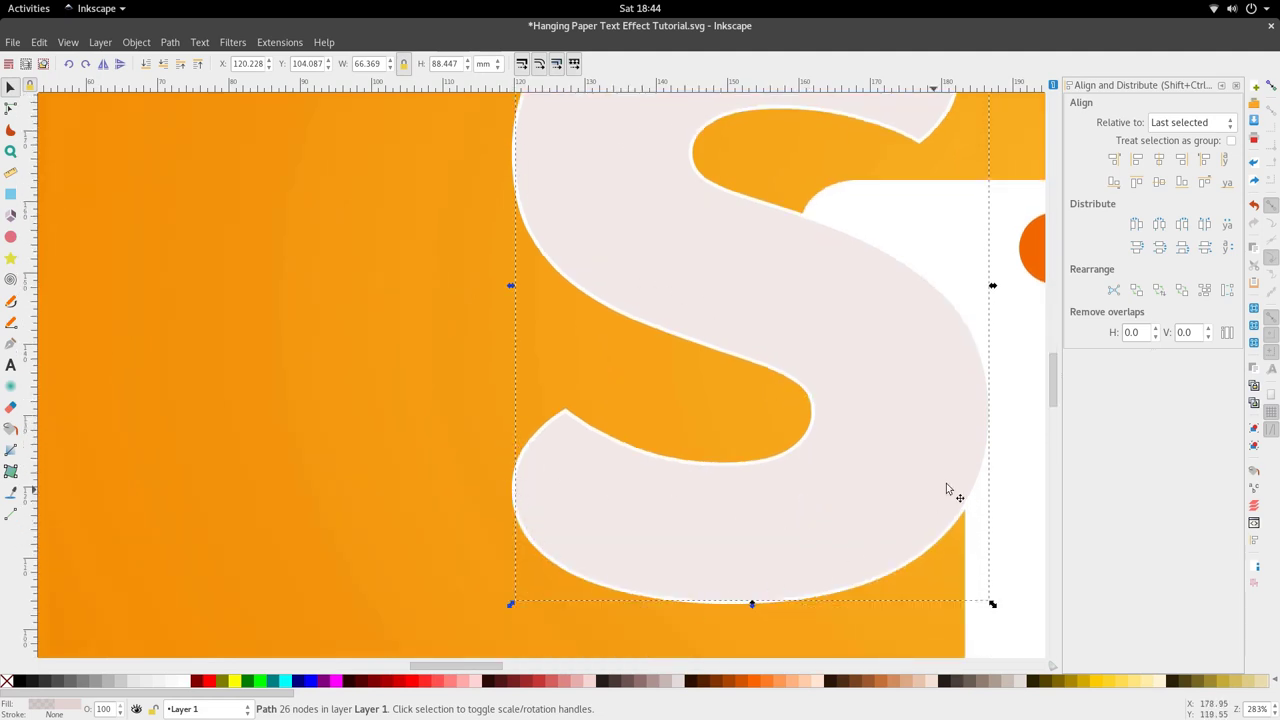
{"action": "scroll", "coordinate": [947, 489], "scroll_direction": "up", "scroll_amount": 4}
{"action": "scroll", "coordinate": [835, 228], "scroll_direction": "right", "scroll_amount": 3}
{"action": "scroll", "coordinate": [849, 232], "scroll_direction": "up", "scroll_amount": 3, "text": "ctrl"}
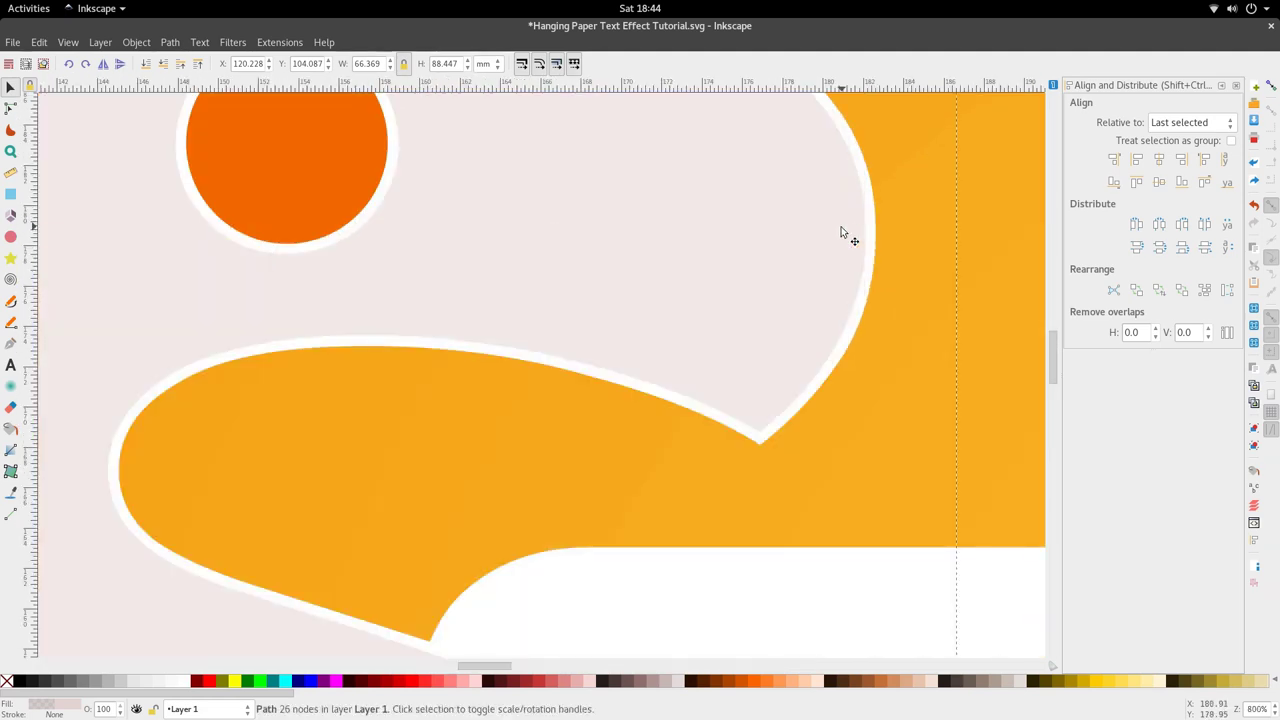
{"action": "scroll", "coordinate": [760, 252], "scroll_direction": "up", "scroll_amount": 6}
{"action": "key", "text": "n"}
{"action": "scroll", "coordinate": [780, 423], "scroll_direction": "down", "scroll_amount": 5}
{"action": "scroll", "coordinate": [737, 427], "scroll_direction": "up", "scroll_amount": 2, "text": "ctrl"}
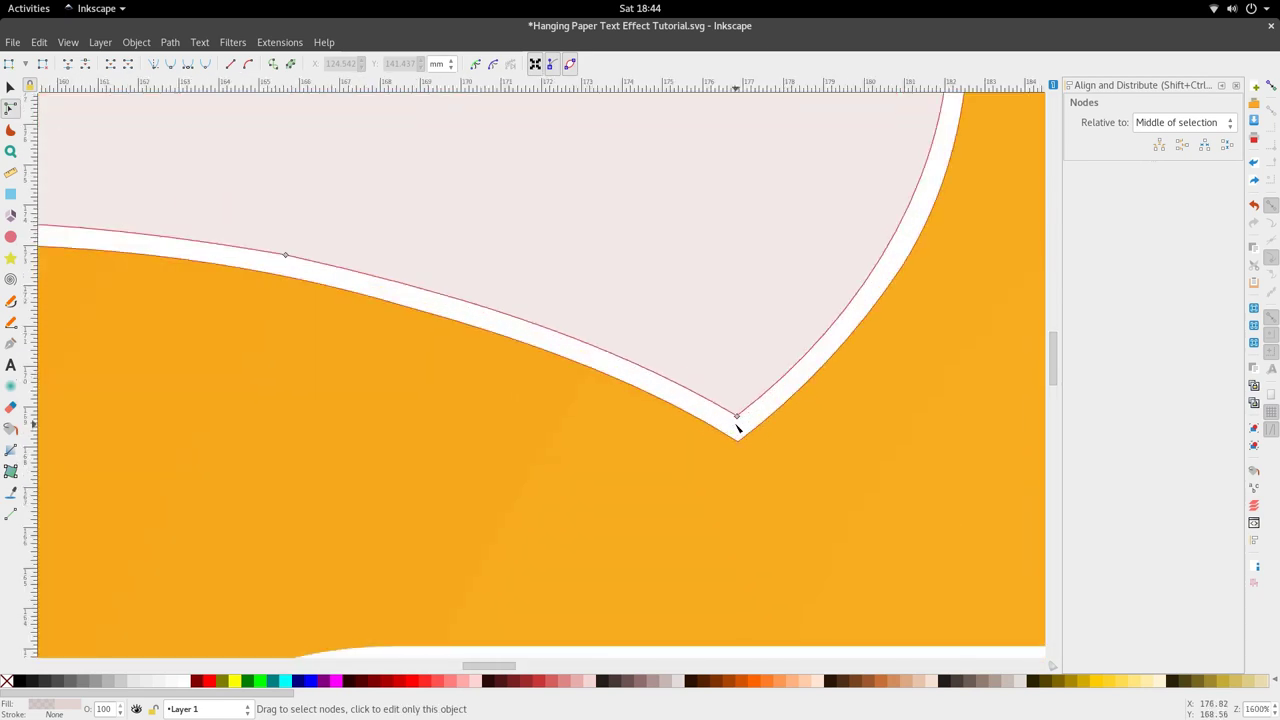
{"action": "scroll", "coordinate": [700, 294], "scroll_direction": "down", "scroll_amount": 4, "text": "ctrl"}
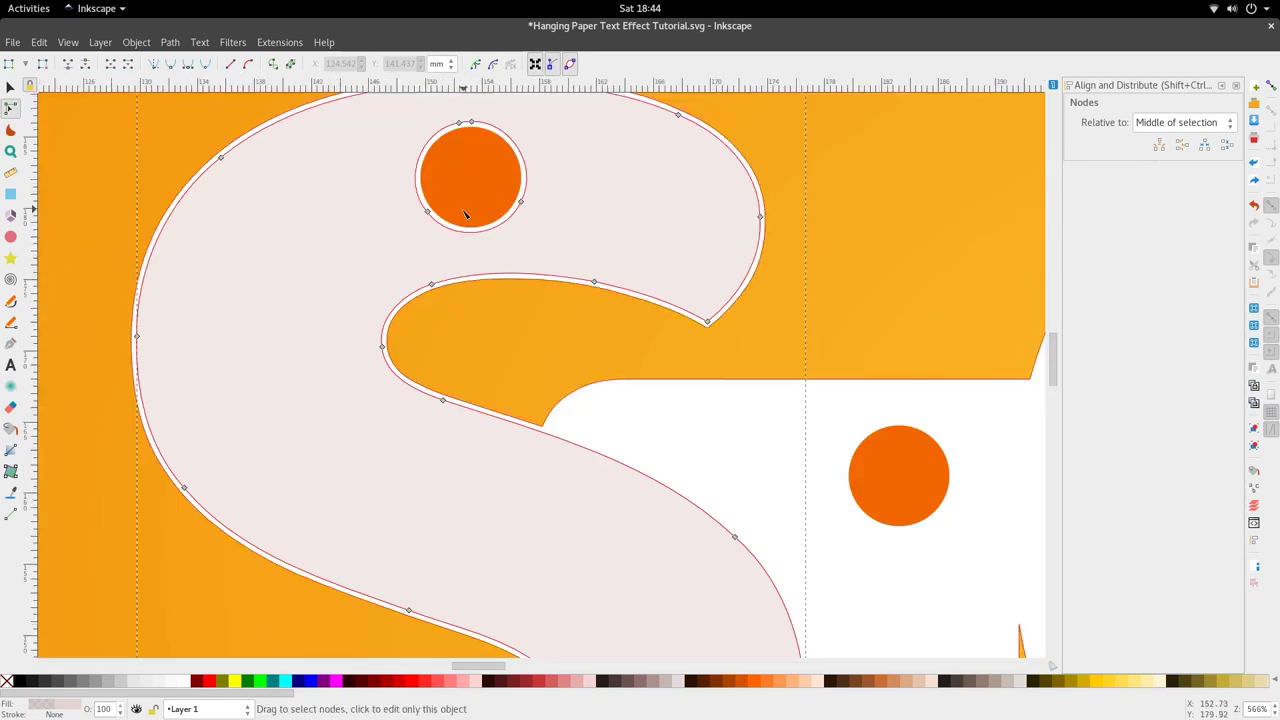
{"action": "scroll", "coordinate": [460, 229], "scroll_direction": "up", "scroll_amount": 2, "text": "ctrl"}
{"action": "scroll", "coordinate": [423, 234], "scroll_direction": "up", "scroll_amount": 4}
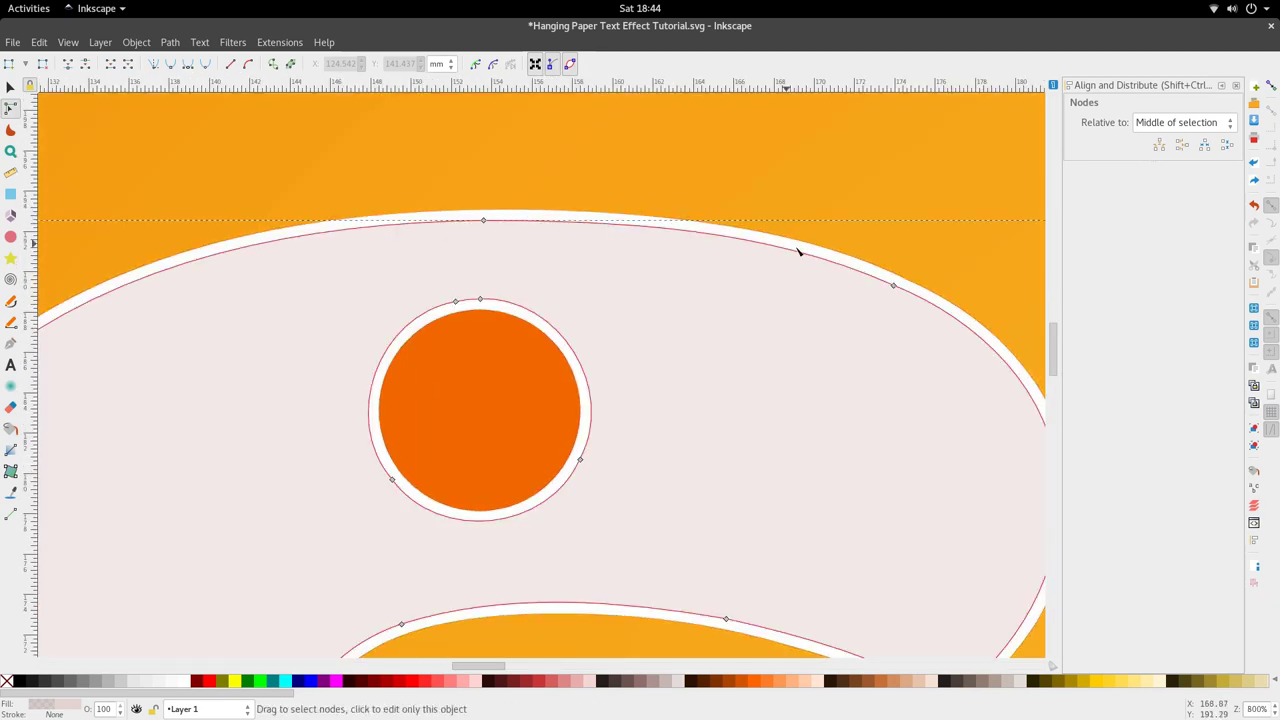
{"action": "scroll", "coordinate": [612, 258], "scroll_direction": "down", "scroll_amount": 3, "text": "ctrl"}
{"action": "scroll", "coordinate": [600, 290], "scroll_direction": "down", "scroll_amount": 2, "text": "ctrl"}
{"action": "scroll", "coordinate": [614, 329], "scroll_direction": "down", "scroll_amount": 3}
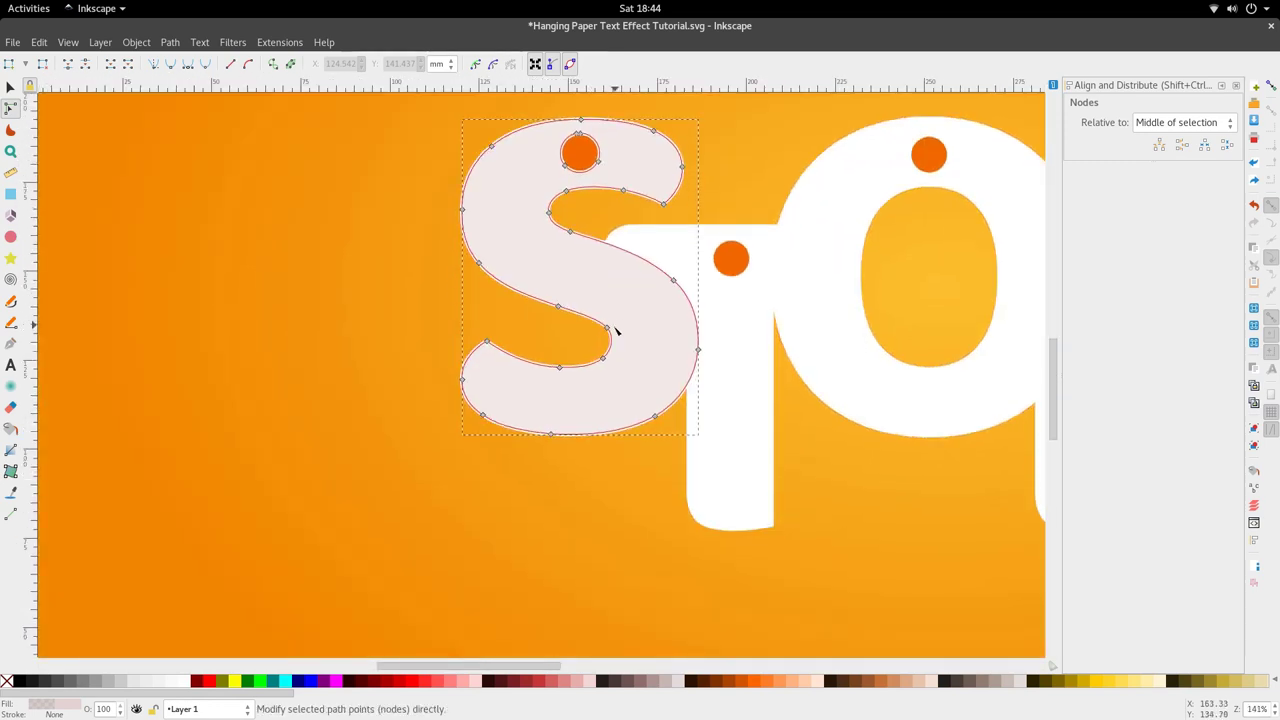
Check the path nodes along the lower curve of the S, then the border at its hole and upper pointed corner
{"action": "key", "text": "s"}
{"action": "scroll", "coordinate": [606, 361], "scroll_direction": "up", "scroll_amount": 2, "text": "ctrl"}
{"action": "scroll", "coordinate": [606, 366], "scroll_direction": "up", "scroll_amount": 1, "text": "ctrl"}
{"action": "key", "text": "n"}
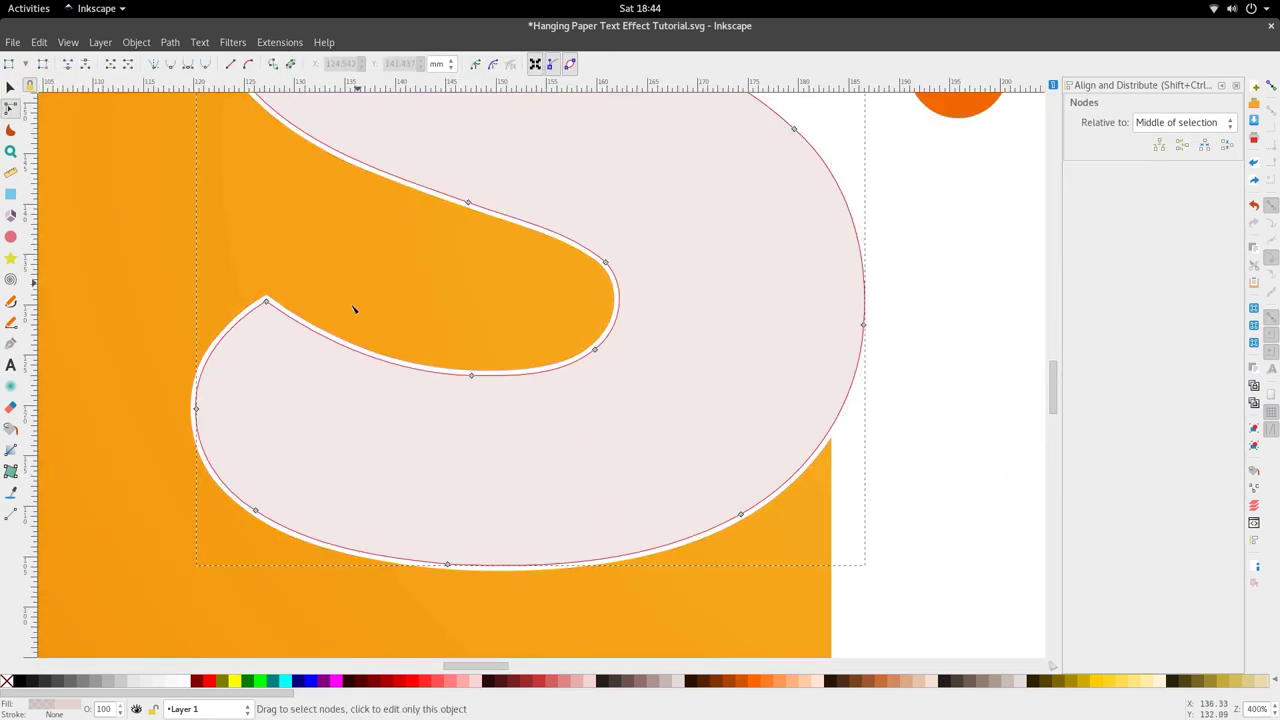
{"action": "scroll", "coordinate": [552, 291], "scroll_direction": "down", "scroll_amount": 6, "text": "ctrl"}
{"action": "key", "text": "s"}
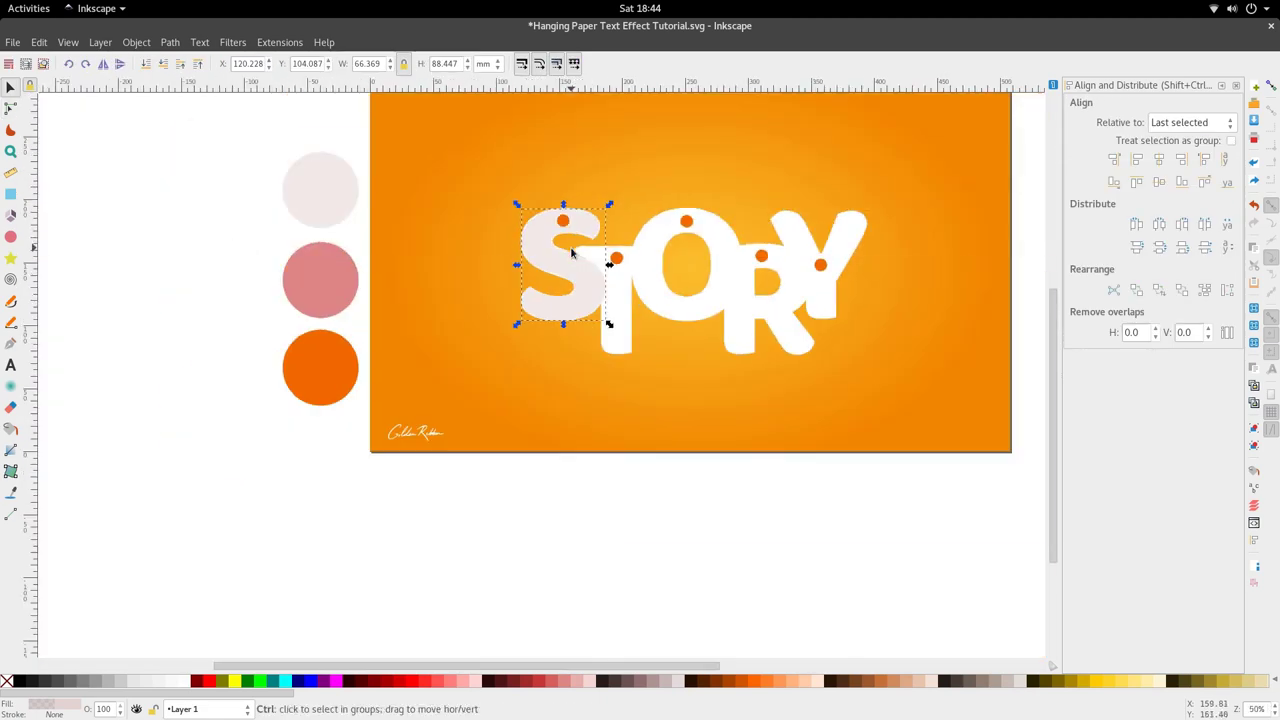
{"action": "scroll", "coordinate": [572, 250], "scroll_direction": "up", "scroll_amount": 8, "text": "ctrl"}
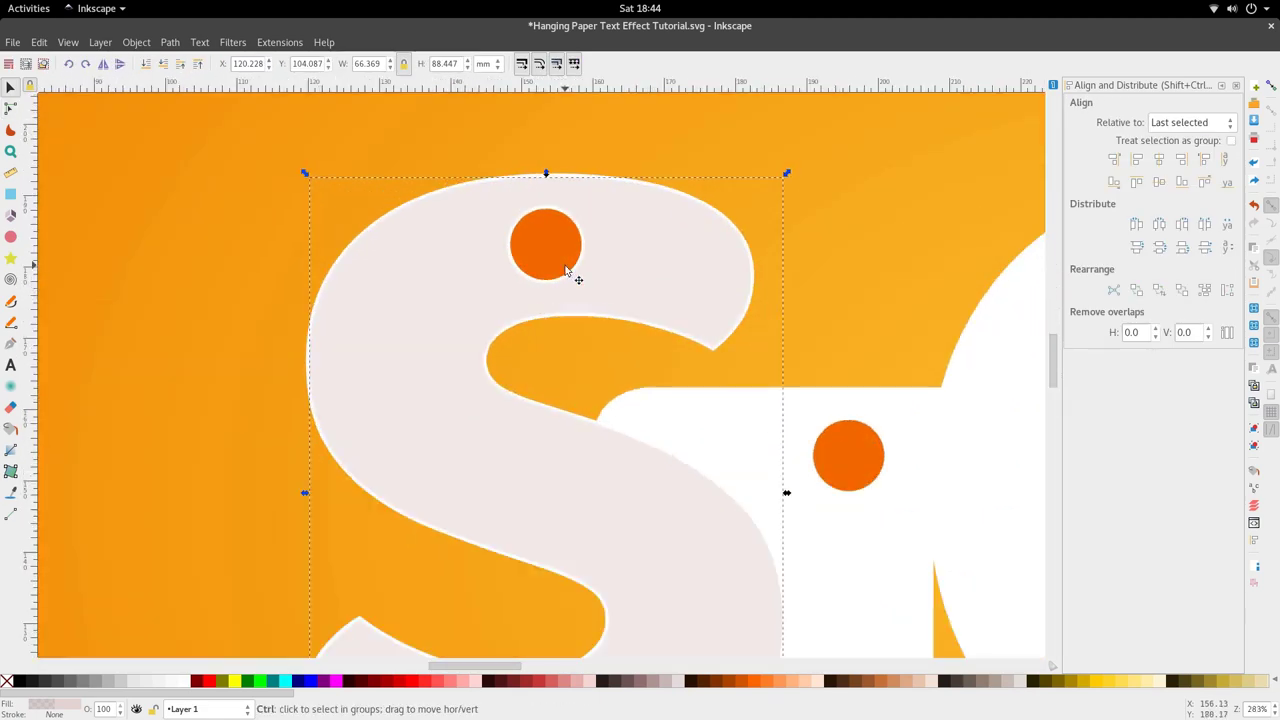
{"action": "scroll", "coordinate": [580, 265], "scroll_direction": "up", "scroll_amount": 4}
{"action": "key", "text": "n"}
{"action": "key", "text": "s"}
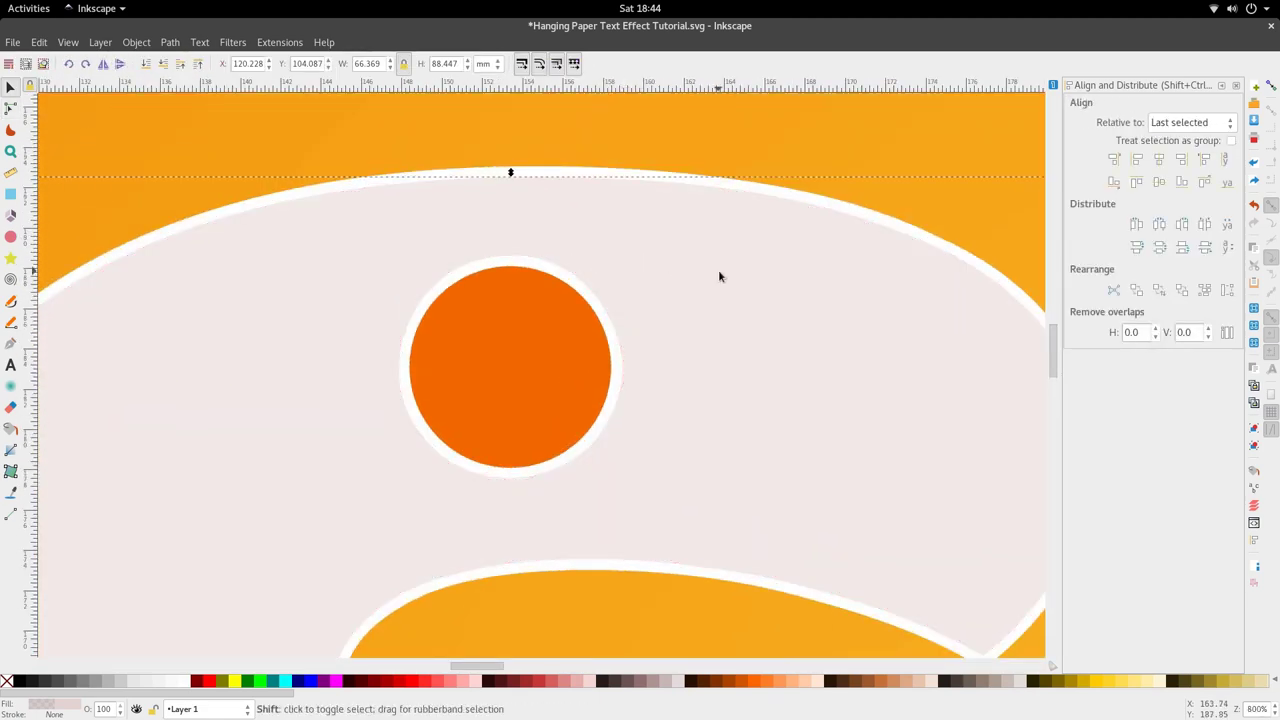
{"action": "scroll", "coordinate": [720, 277], "scroll_direction": "right", "scroll_amount": 6, "text": "shift"}
{"action": "scroll", "coordinate": [725, 310], "scroll_direction": "down", "scroll_amount": 4}
{"action": "key", "text": "n"}
{"action": "scroll", "coordinate": [720, 520], "scroll_direction": "up", "scroll_amount": 3, "text": "ctrl"}
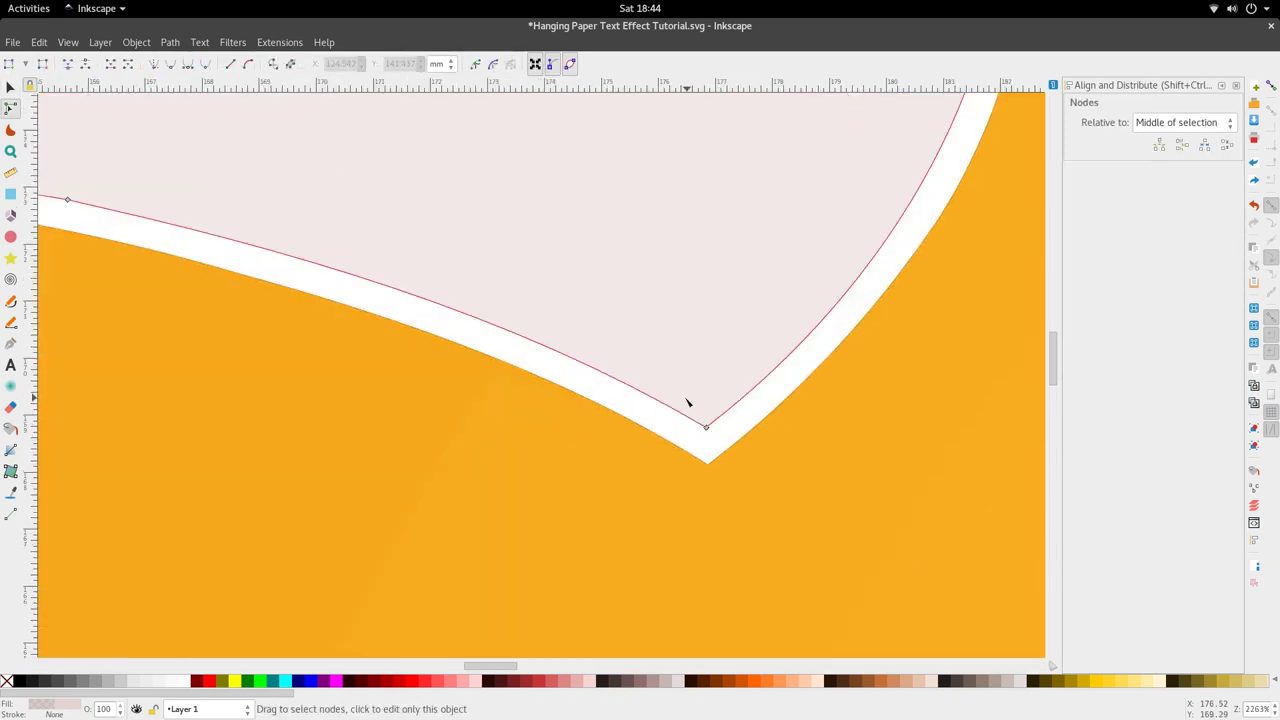
Follow the pale S's node outline through the middle diagonal and lower bowl to examine the border's evenness
{"action": "scroll", "coordinate": [687, 400], "scroll_direction": "down", "scroll_amount": 4}
{"action": "scroll", "coordinate": [523, 322], "scroll_direction": "left", "scroll_amount": 4}
{"action": "scroll", "coordinate": [490, 510], "scroll_direction": "down", "scroll_amount": 6}
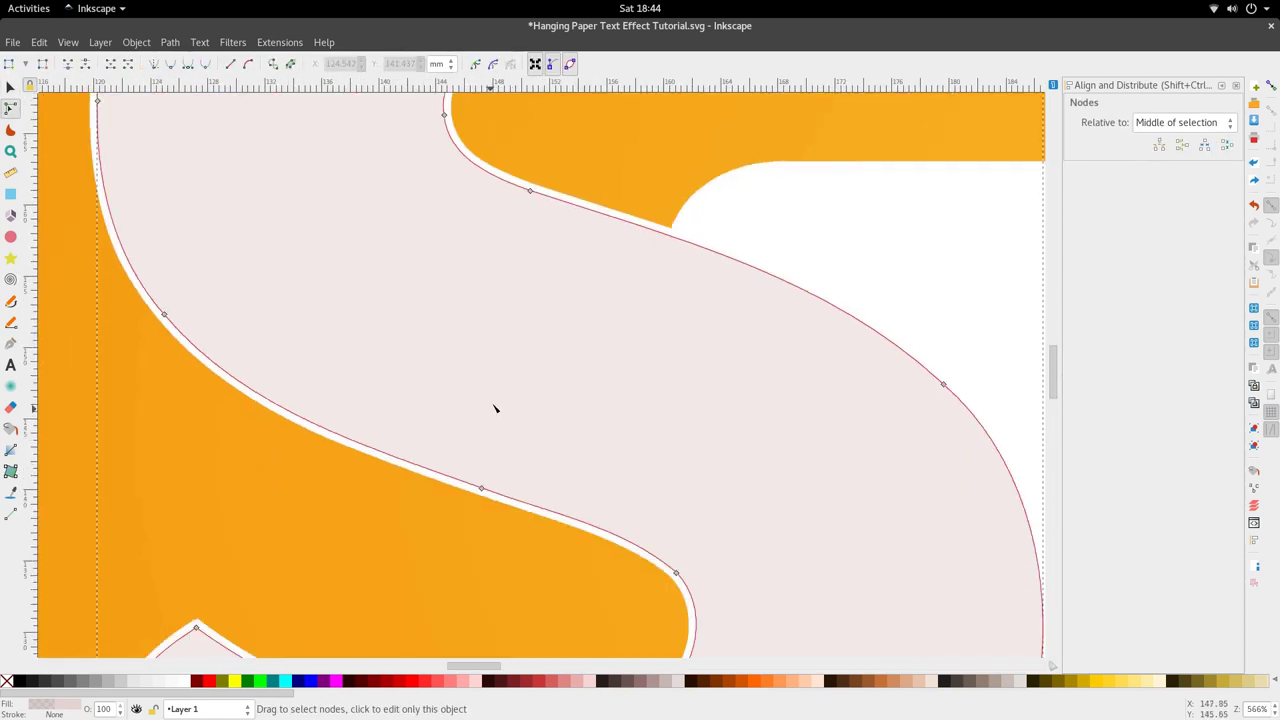
{"action": "scroll", "coordinate": [493, 405], "scroll_direction": "down", "scroll_amount": 7}
{"action": "scroll", "coordinate": [650, 322], "scroll_direction": "down", "scroll_amount": 3}
{"action": "scroll", "coordinate": [710, 417], "scroll_direction": "up", "scroll_amount": 2}
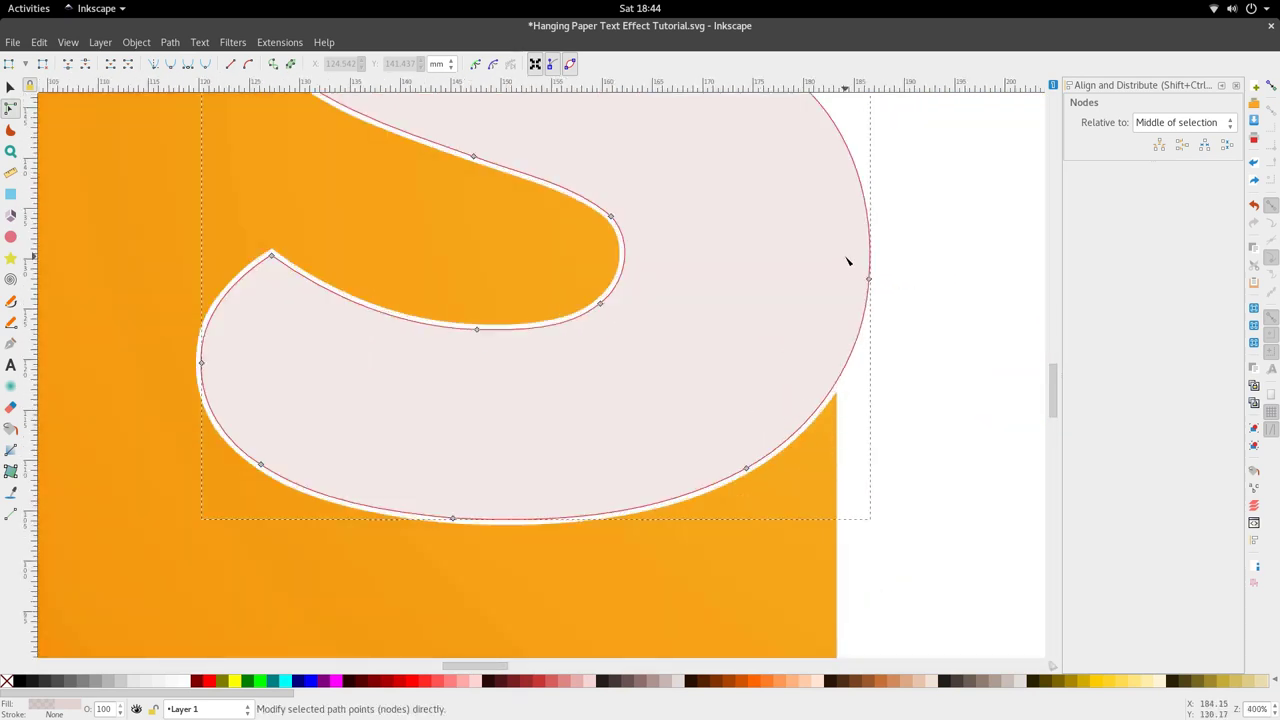
{"action": "scroll", "coordinate": [429, 334], "scroll_direction": "up", "scroll_amount": 6}
{"action": "scroll", "coordinate": [440, 254], "scroll_direction": "up", "scroll_amount": 3}
{"action": "key", "text": "s"}
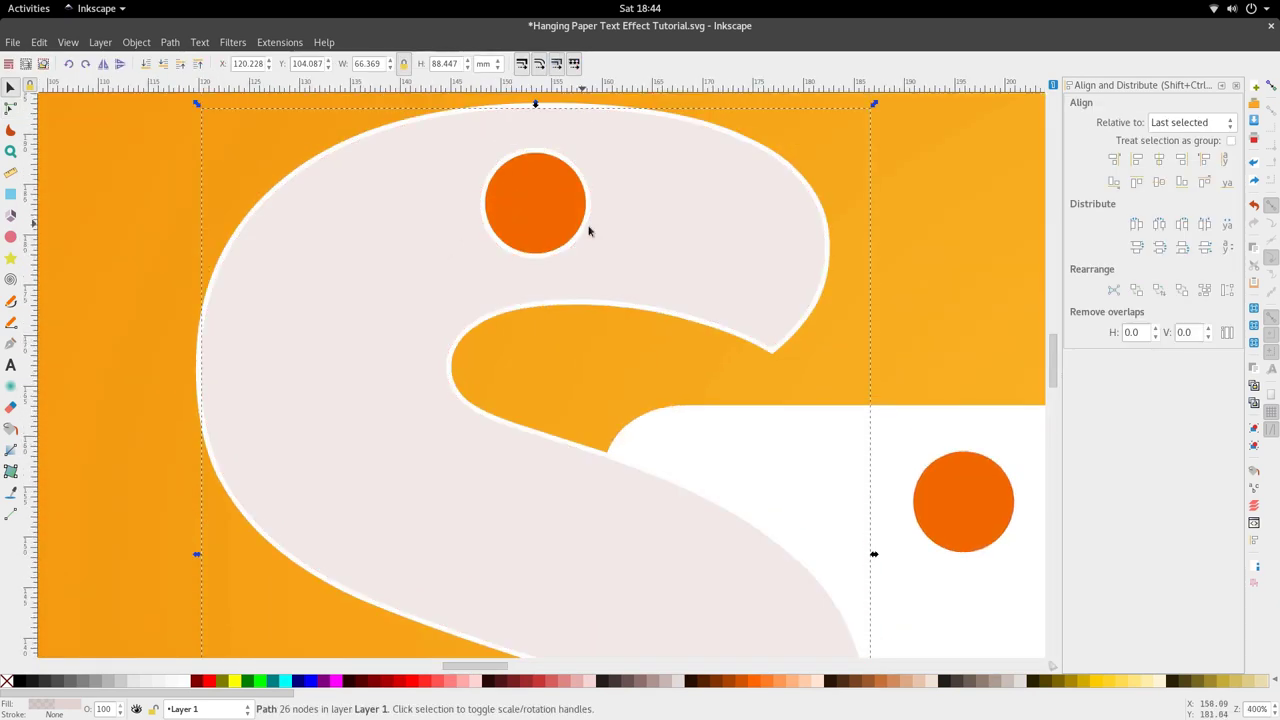
Compare the white paper-edge border of the S in close-up detail with its look within the whole word
{"action": "scroll", "coordinate": [604, 232], "scroll_direction": "up", "scroll_amount": 2, "text": "ctrl"}
{"action": "scroll", "coordinate": [688, 236], "scroll_direction": "down", "scroll_amount": 3, "text": "ctrl"}
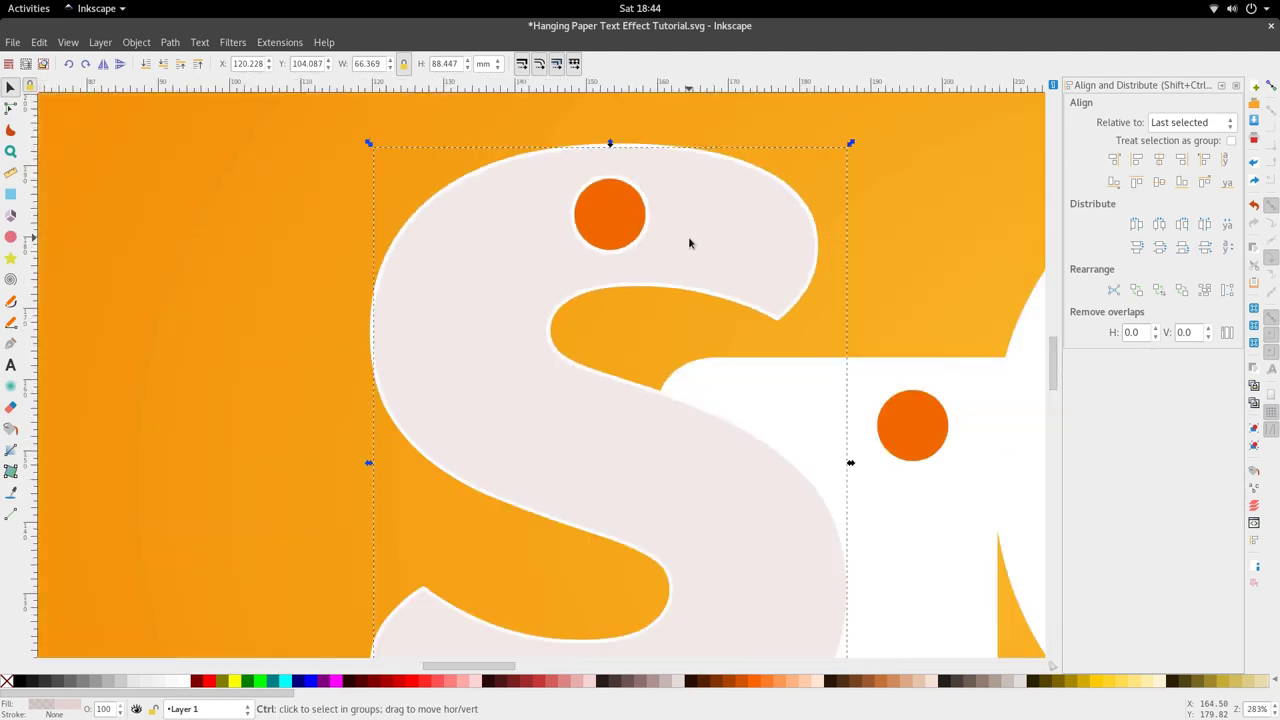
{"action": "scroll", "coordinate": [688, 236], "scroll_direction": "up", "scroll_amount": 2, "text": "ctrl"}
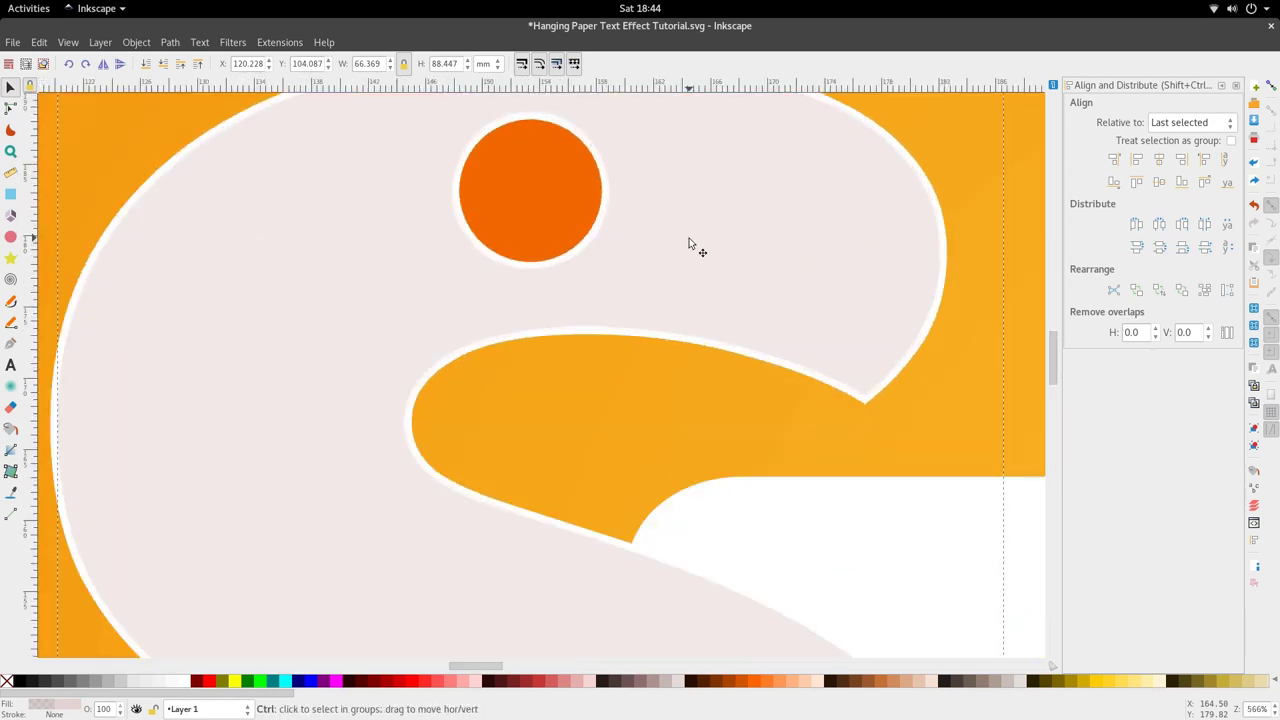
{"action": "scroll", "coordinate": [688, 243], "scroll_direction": "down", "scroll_amount": 6, "text": "ctrl"}
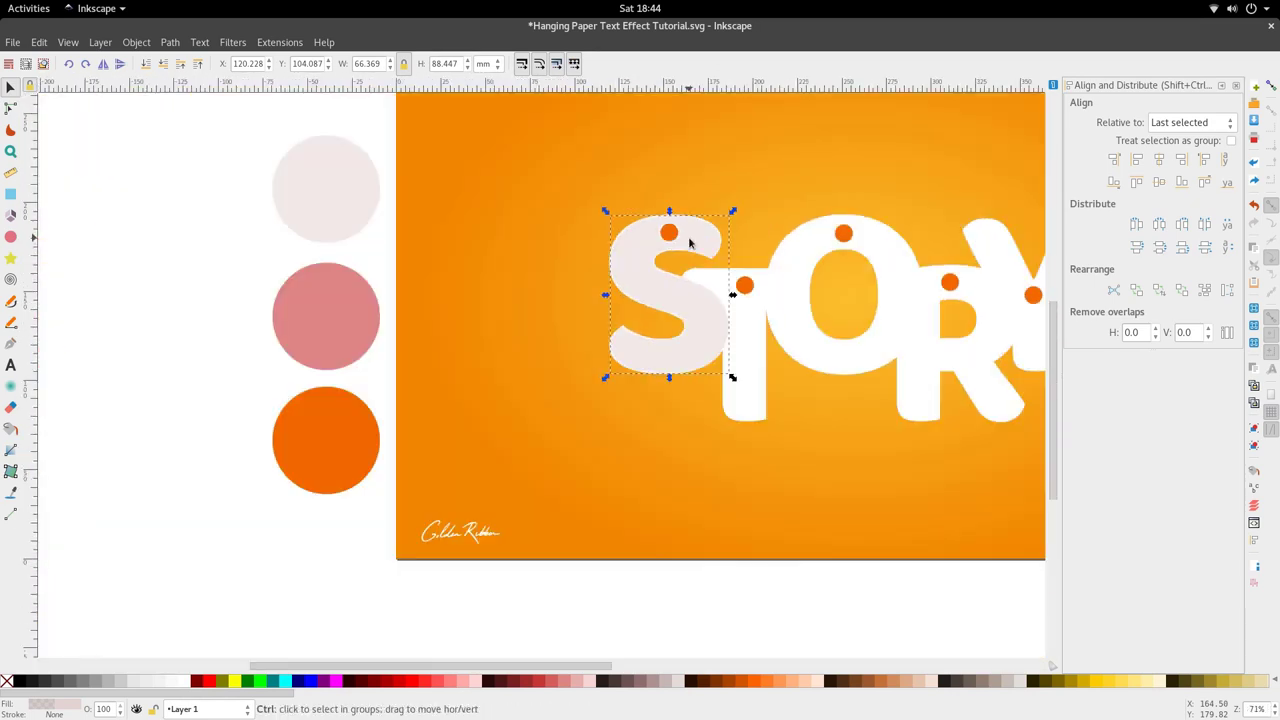
{"action": "scroll", "coordinate": [692, 313], "scroll_direction": "up", "scroll_amount": 6, "text": "ctrl"}
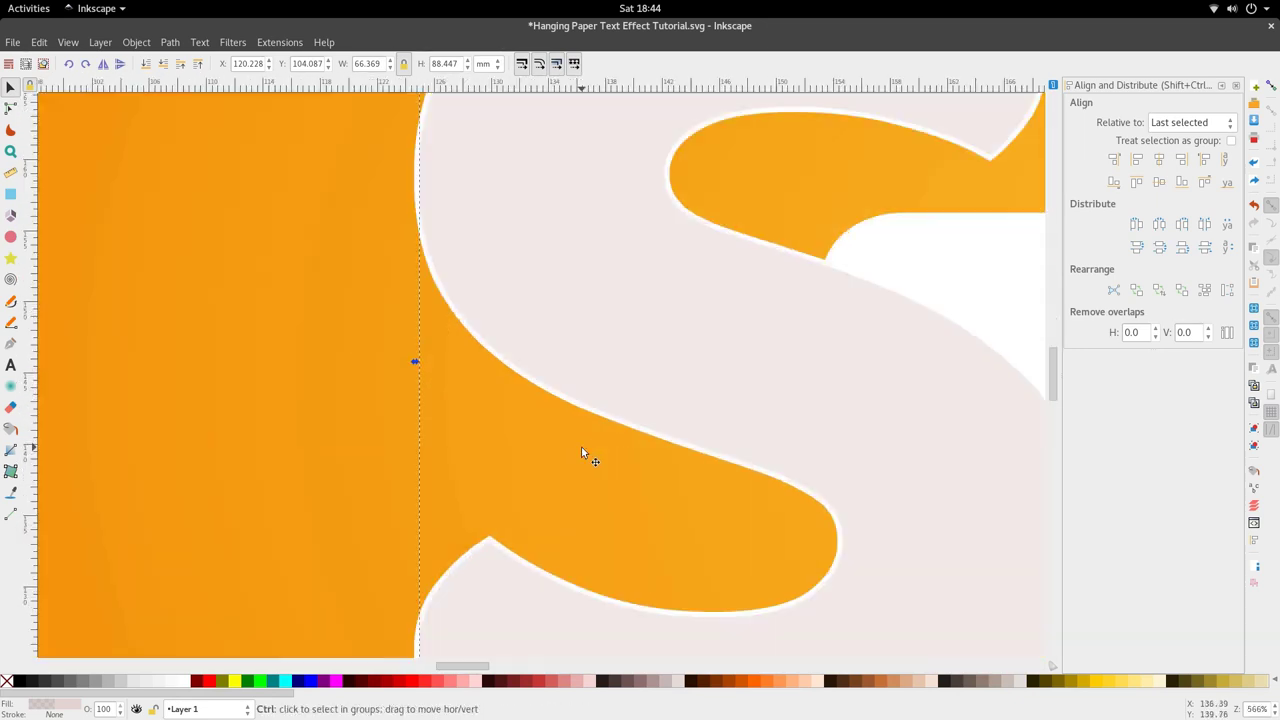
{"action": "scroll", "coordinate": [560, 312], "scroll_direction": "down", "scroll_amount": 3, "text": "ctrl"}
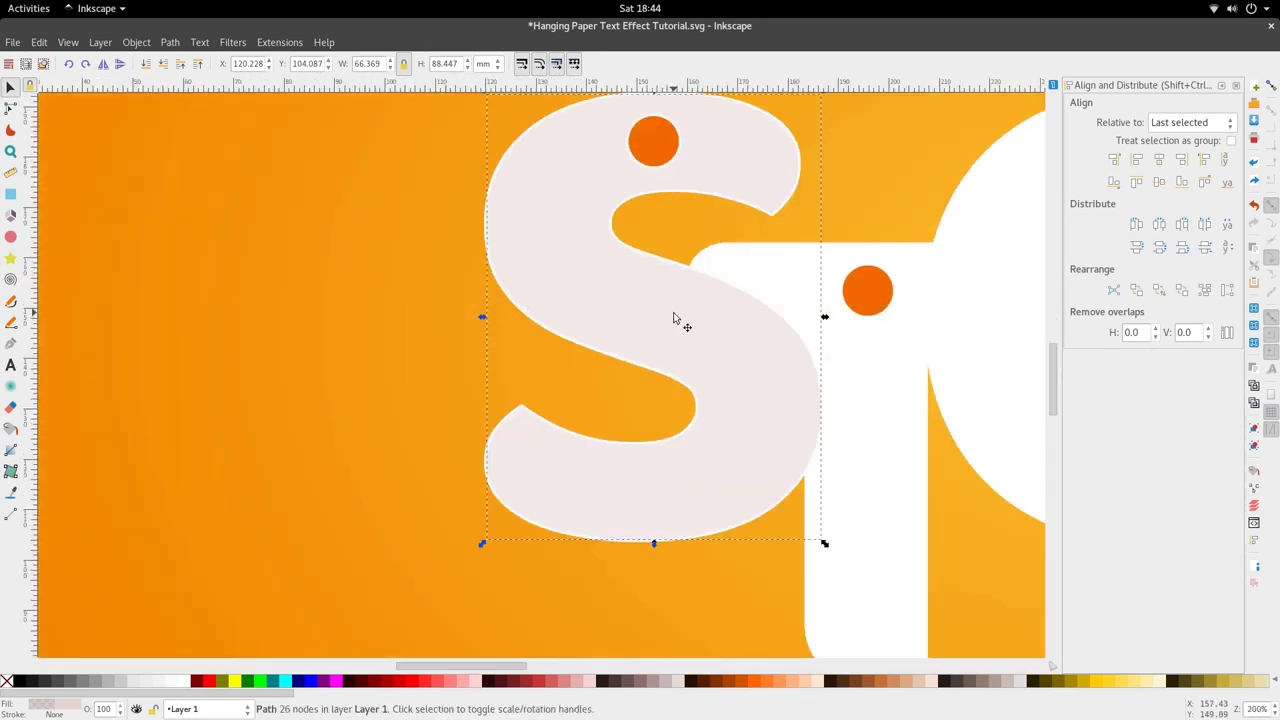
{"action": "key", "text": "n"}
{"action": "scroll", "coordinate": [610, 288], "scroll_direction": "down", "scroll_amount": 3, "text": "ctrl"}
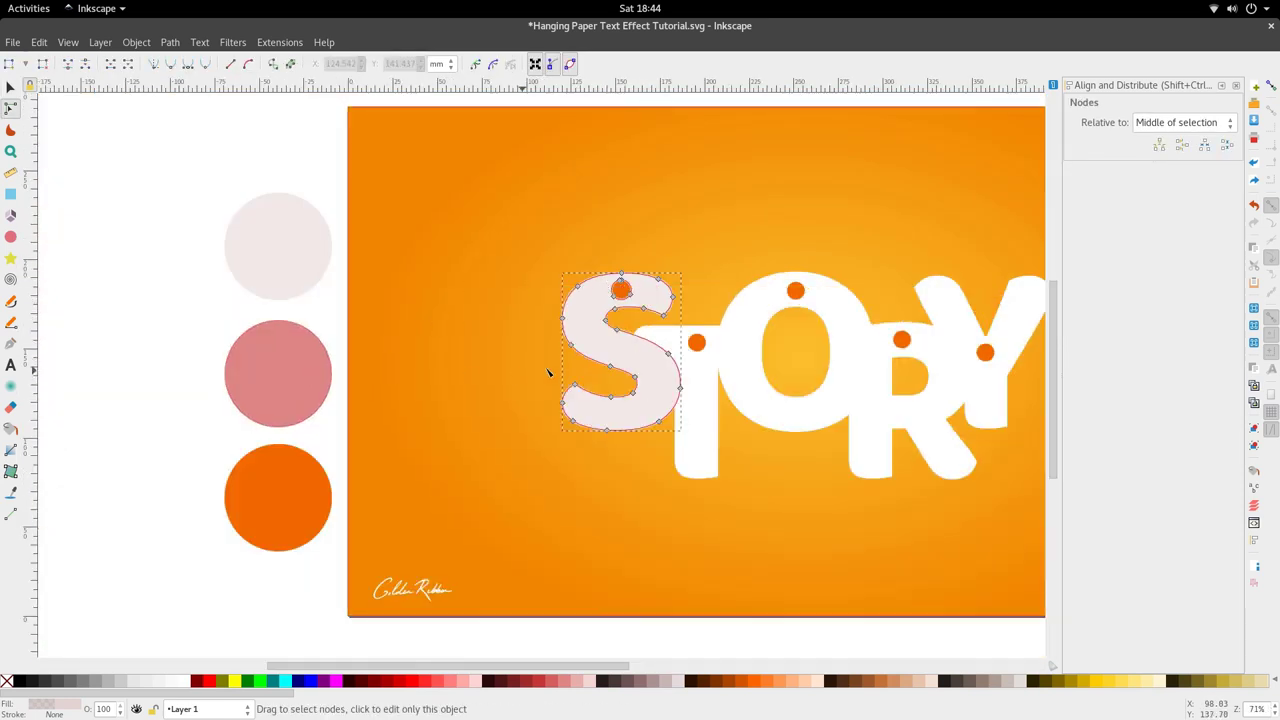
{"action": "key", "text": "d"}
{"action": "key", "text": "s"}
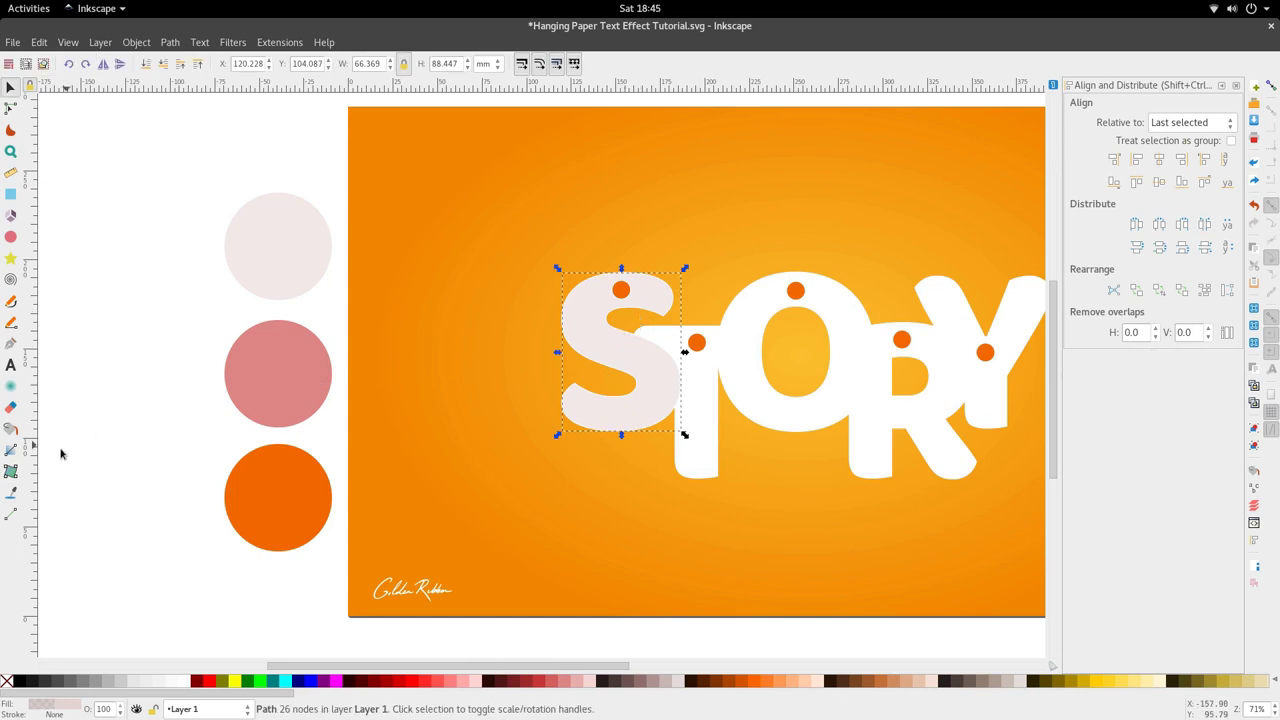
Apply a vertical linear gradient to the pale S, fading from near its top edge to transparent around the letter's middle
{"action": "left_click", "coordinate": [11, 449]}
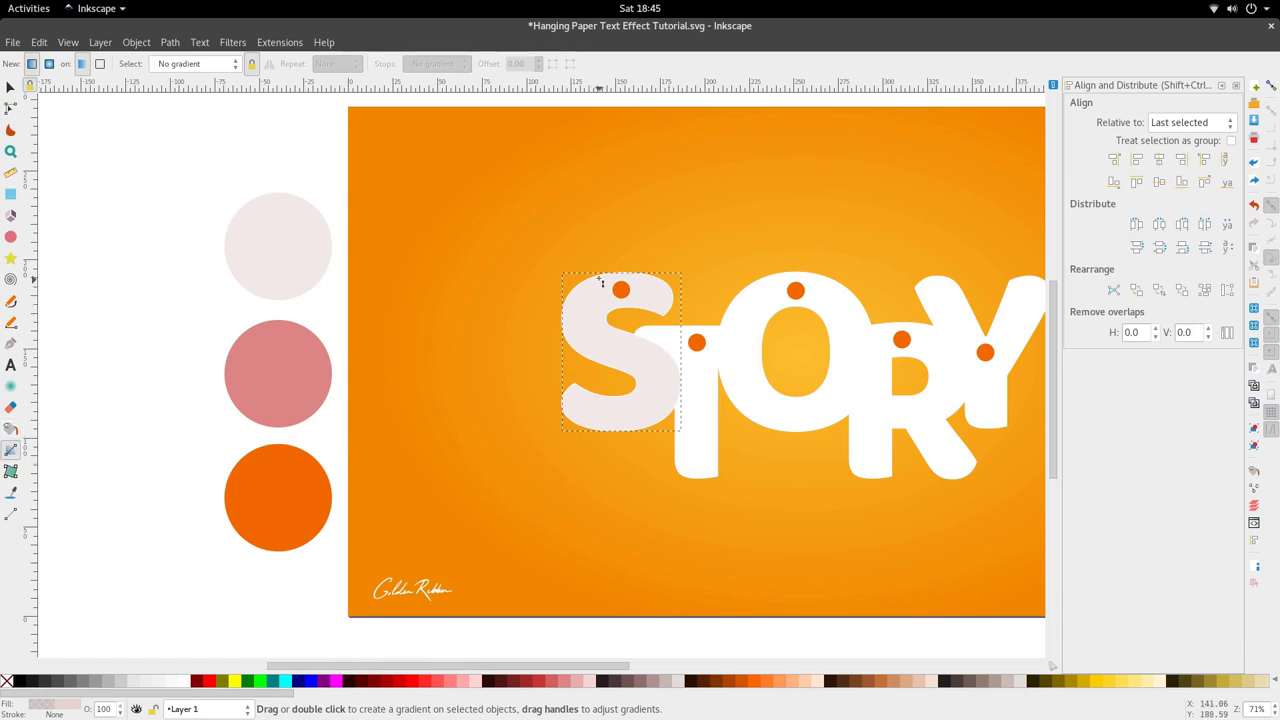
{"action": "left_click_drag", "start_coordinate": [599, 289], "coordinate": [600, 360]}
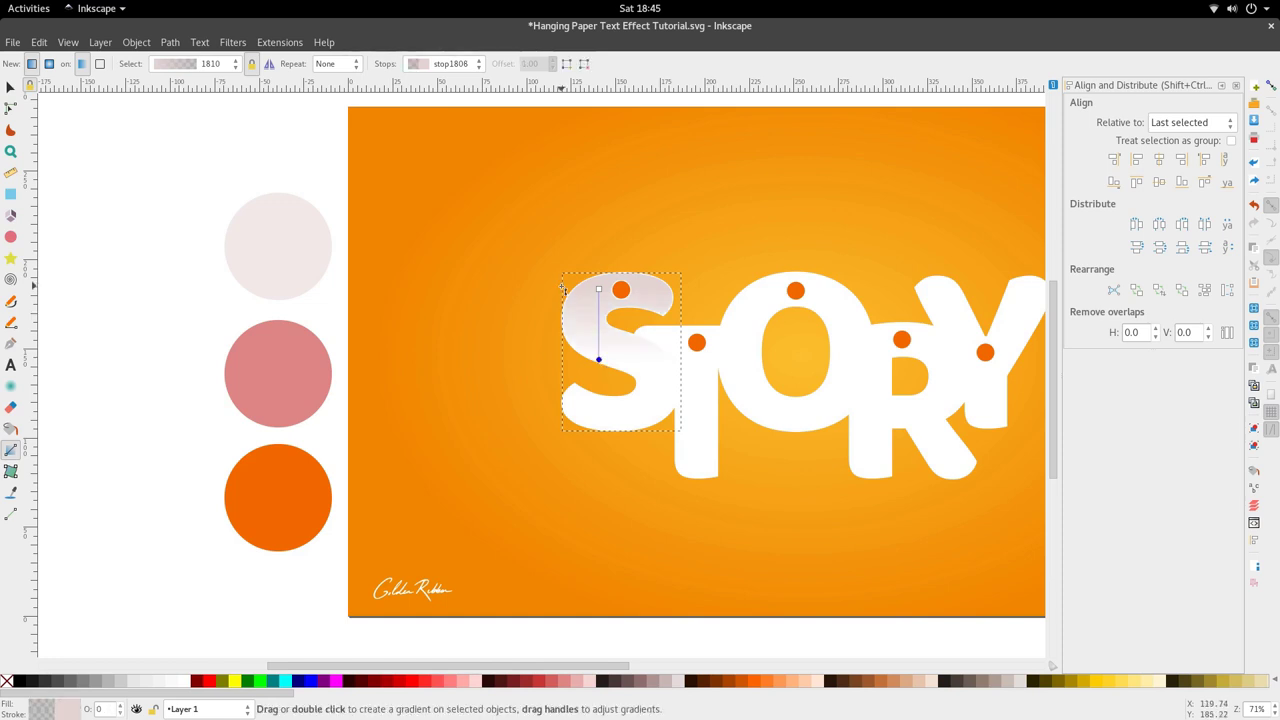
{"action": "left_click", "coordinate": [599, 289]}
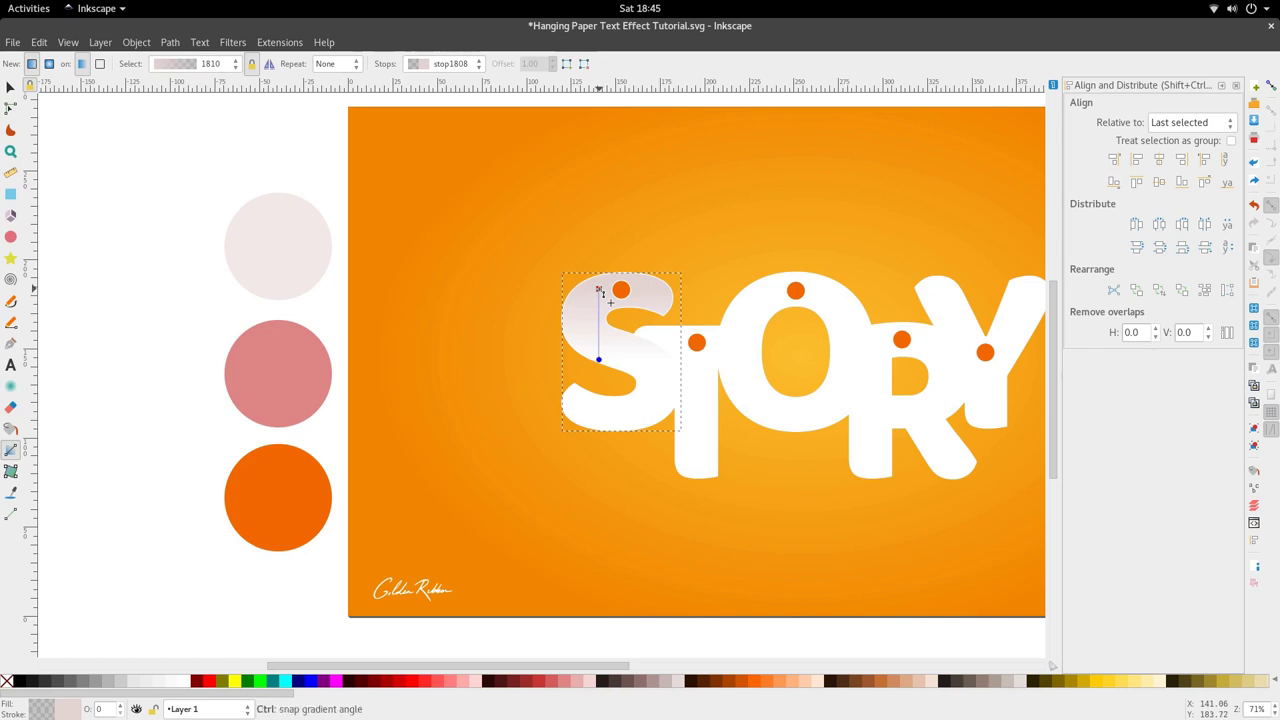
{"action": "left_click_drag", "start_coordinate": [599, 289], "coordinate": [599, 281]}
{"action": "scroll", "coordinate": [610, 318], "scroll_direction": "up", "scroll_amount": 3}
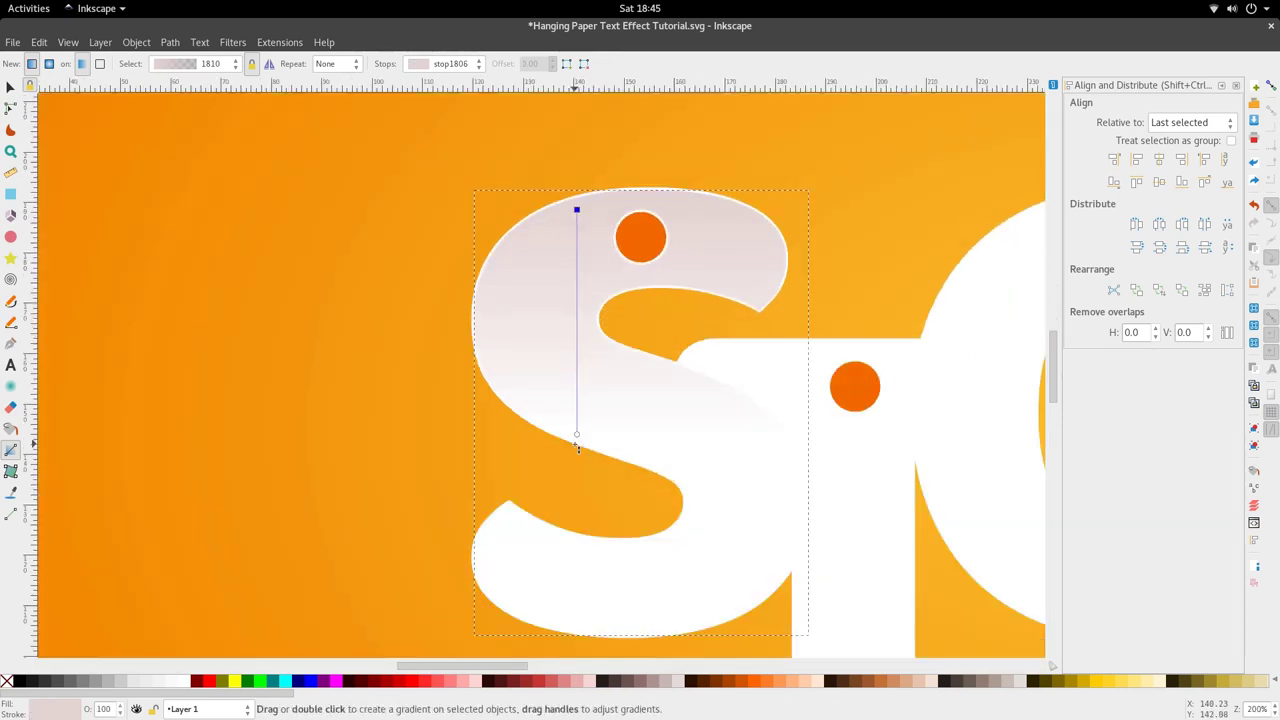
Shorten the S's gradient by raising its lower end and nudge its start slightly closer to the letter's top edge
{"action": "left_click_drag", "start_coordinate": [576, 435], "coordinate": [576, 399]}
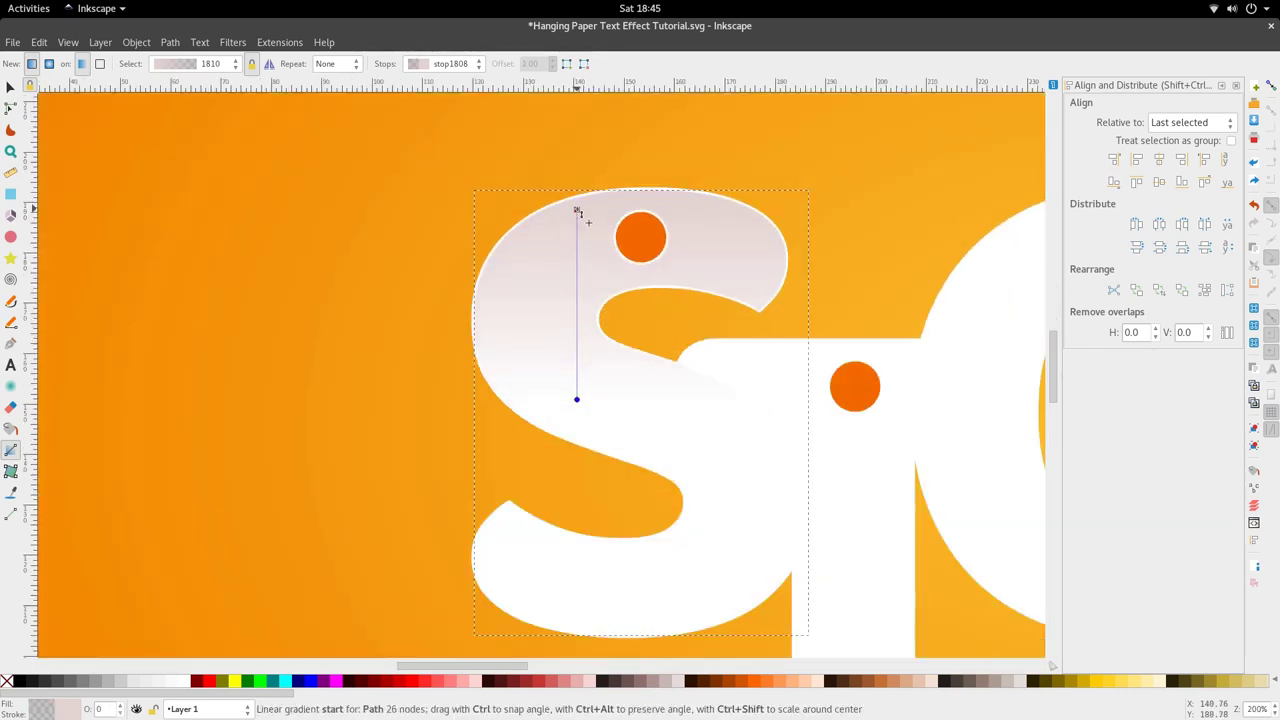
{"action": "mouse_move", "coordinate": [577, 211]}
{"action": "left_mouse_down"}
{"action": "mouse_move", "coordinate": [577, 180]}
{"action": "mouse_move", "coordinate": [578, 204]}
{"action": "left_mouse_up"}
{"action": "scroll", "coordinate": [572, 334], "scroll_direction": "down", "scroll_amount": 3}
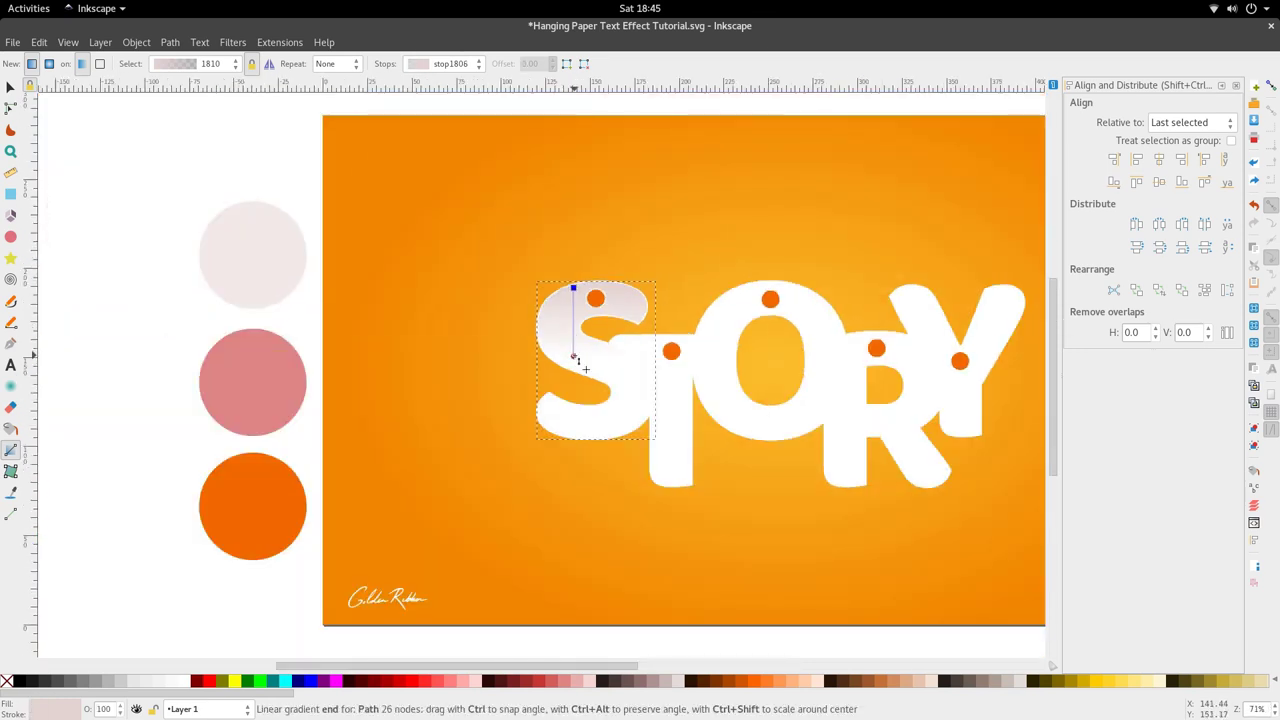
{"action": "left_click", "coordinate": [574, 356]}
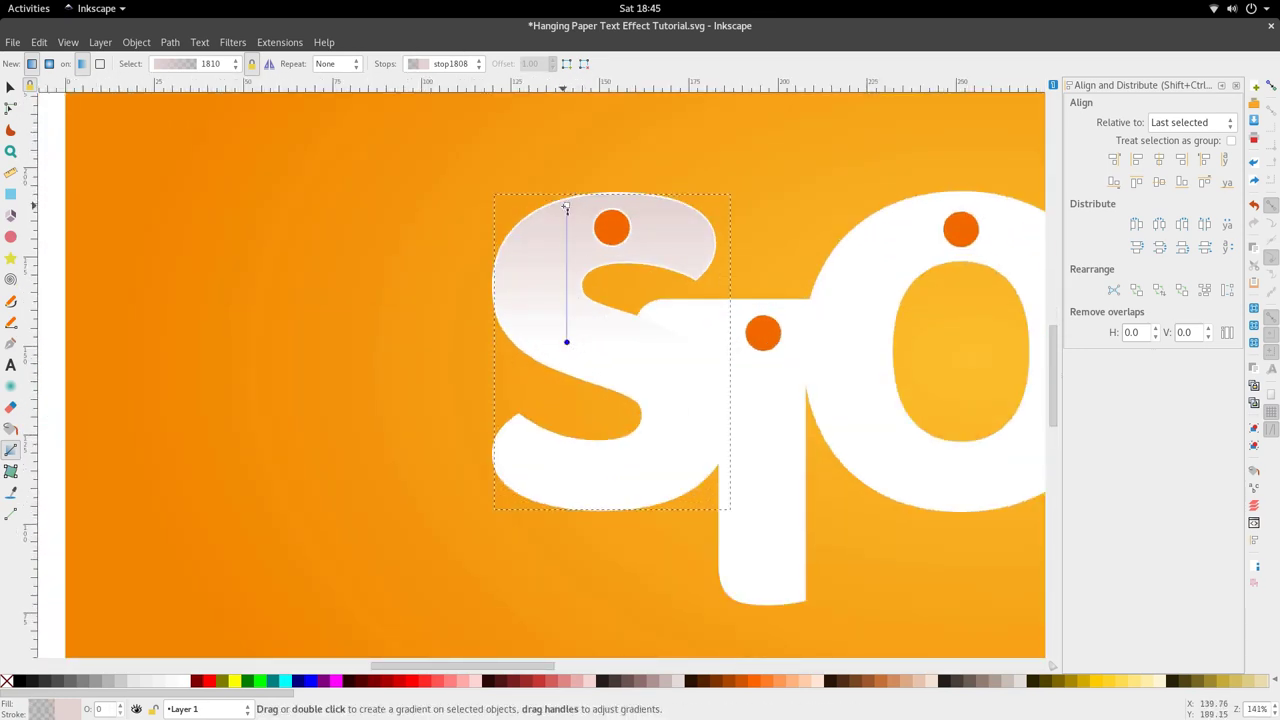
{"action": "scroll", "coordinate": [566, 208], "scroll_direction": "down", "scroll_amount": 3}
{"action": "scroll", "coordinate": [611, 321], "scroll_direction": "up", "scroll_amount": 2}
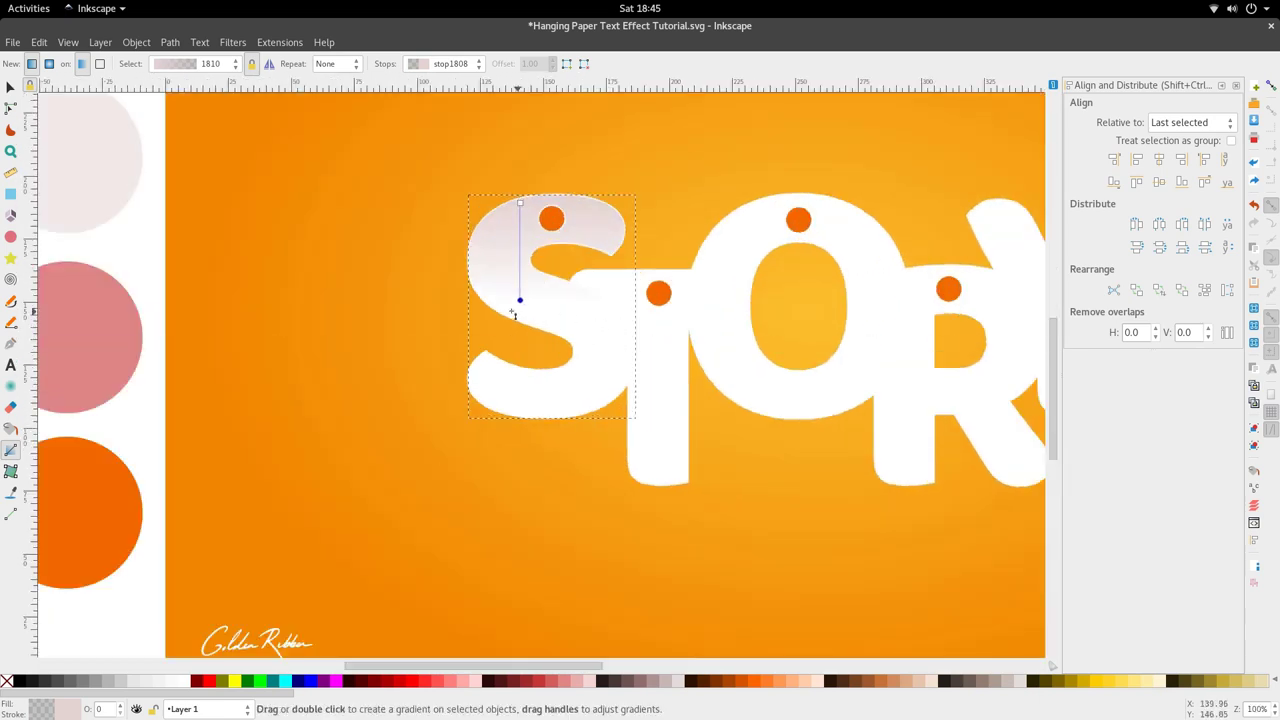
Colour the lower stop of the S's gradient with the pink sampled from the middle palette circle
{"action": "key", "text": "d"}
{"action": "left_click", "coordinate": [108, 342]}
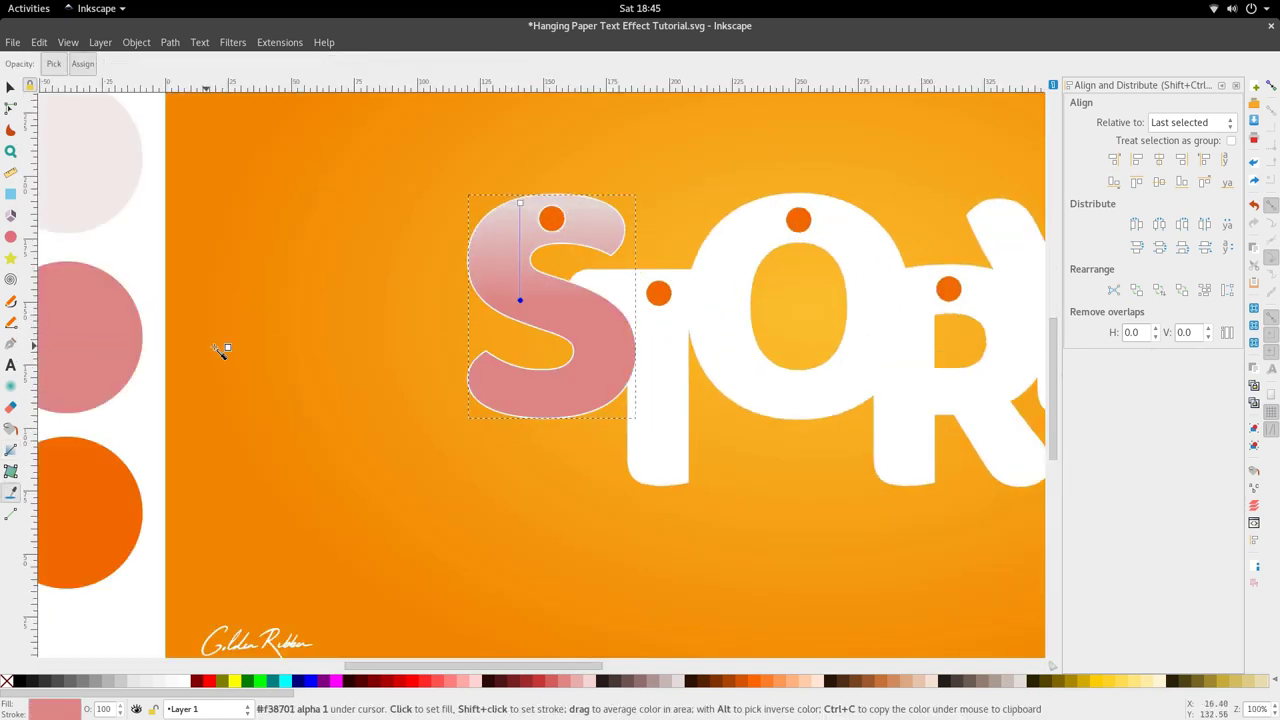
{"action": "scroll", "coordinate": [535, 329], "scroll_direction": "down", "scroll_amount": 2}
{"action": "key", "text": "s"}
{"action": "scroll", "coordinate": [568, 327], "scroll_direction": "up", "scroll_amount": 2}
{"action": "key", "text": "n"}
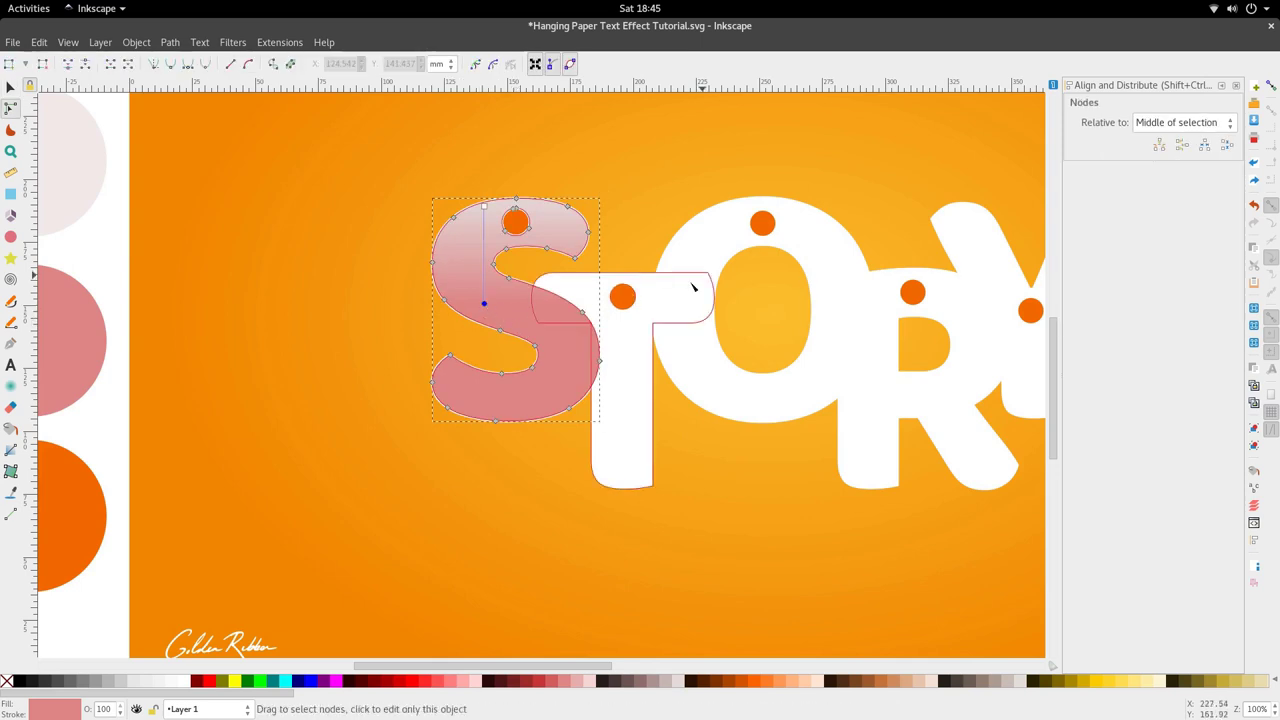
Open the Fill and Stroke settings and lower the pink gradient stop's opacity to 1.2%
{"action": "left_click", "coordinate": [146, 43]}
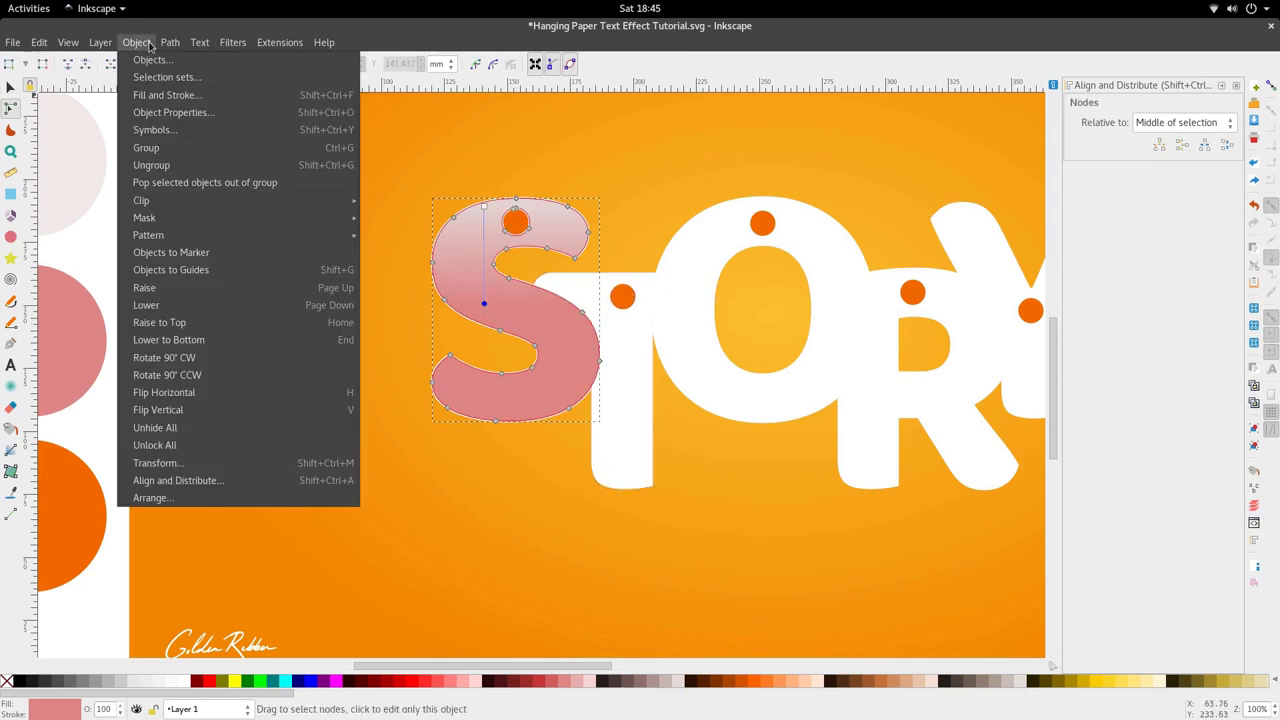
{"action": "left_click", "coordinate": [167, 95]}
{"action": "scroll", "coordinate": [647, 280], "scroll_direction": "down", "scroll_amount": 4}
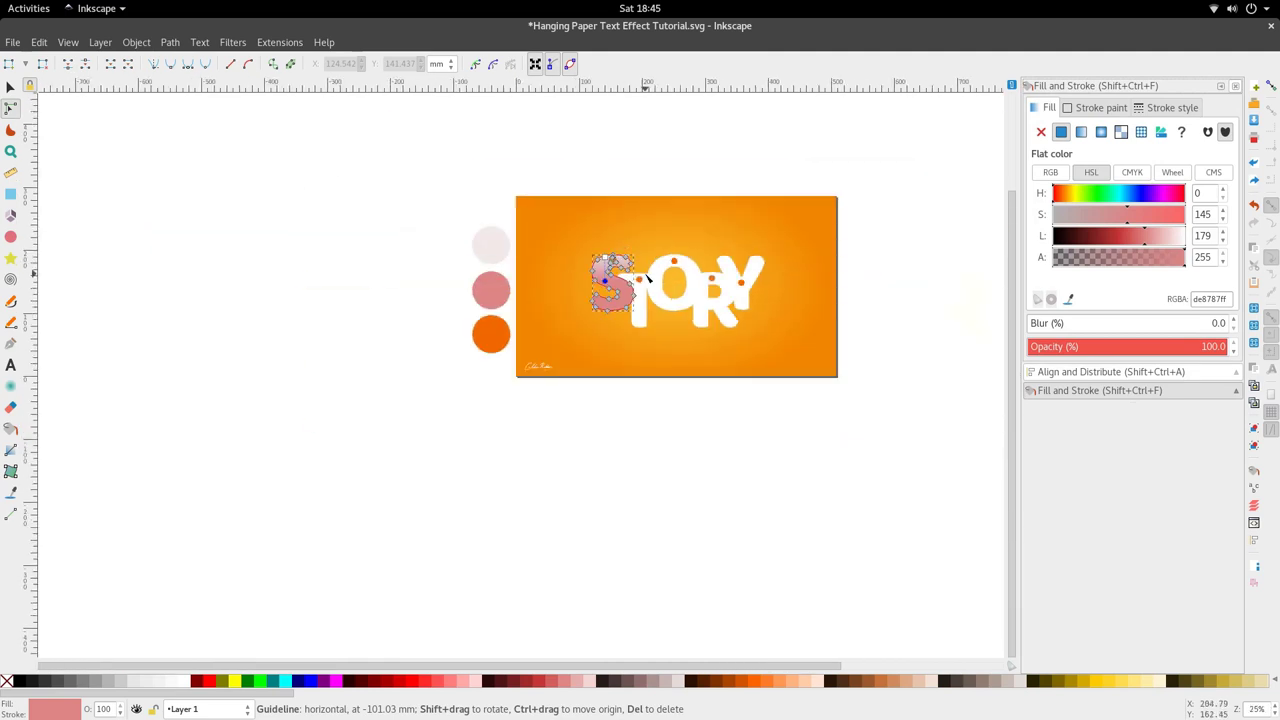
{"action": "scroll", "coordinate": [645, 284], "scroll_direction": "up", "scroll_amount": 3}
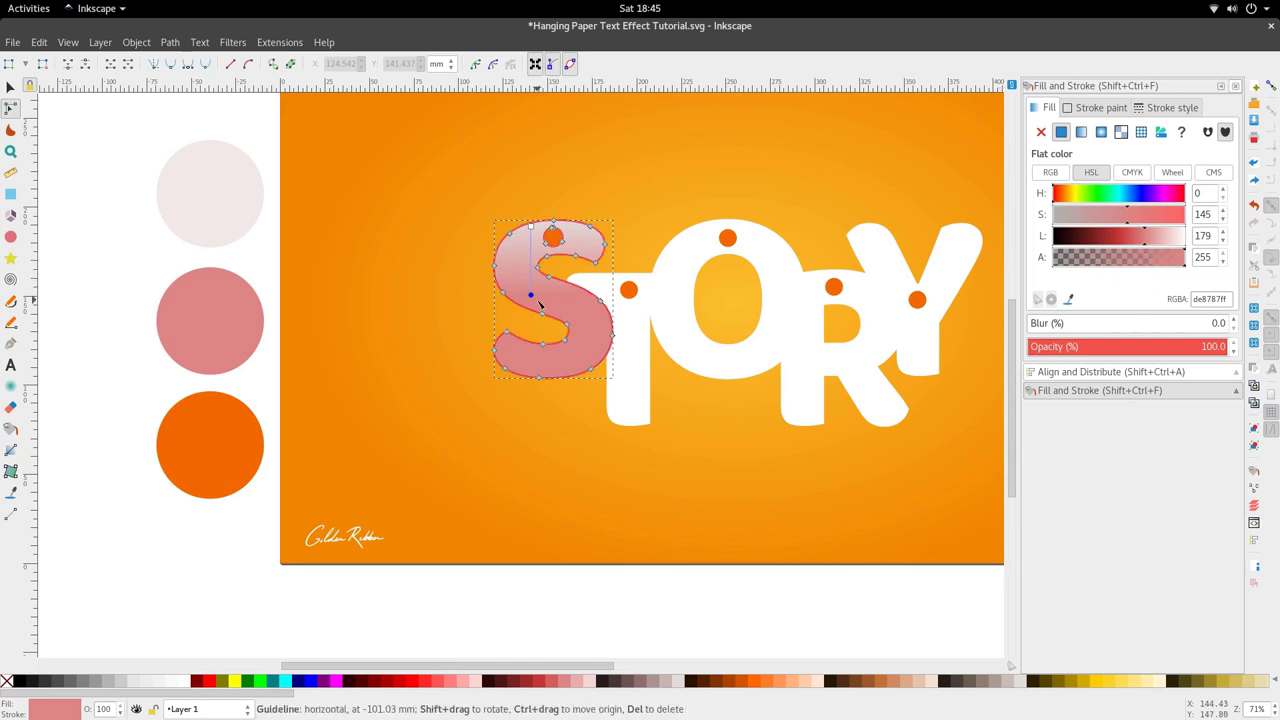
{"action": "left_click_drag", "start_coordinate": [1161, 257], "coordinate": [1027, 265]}
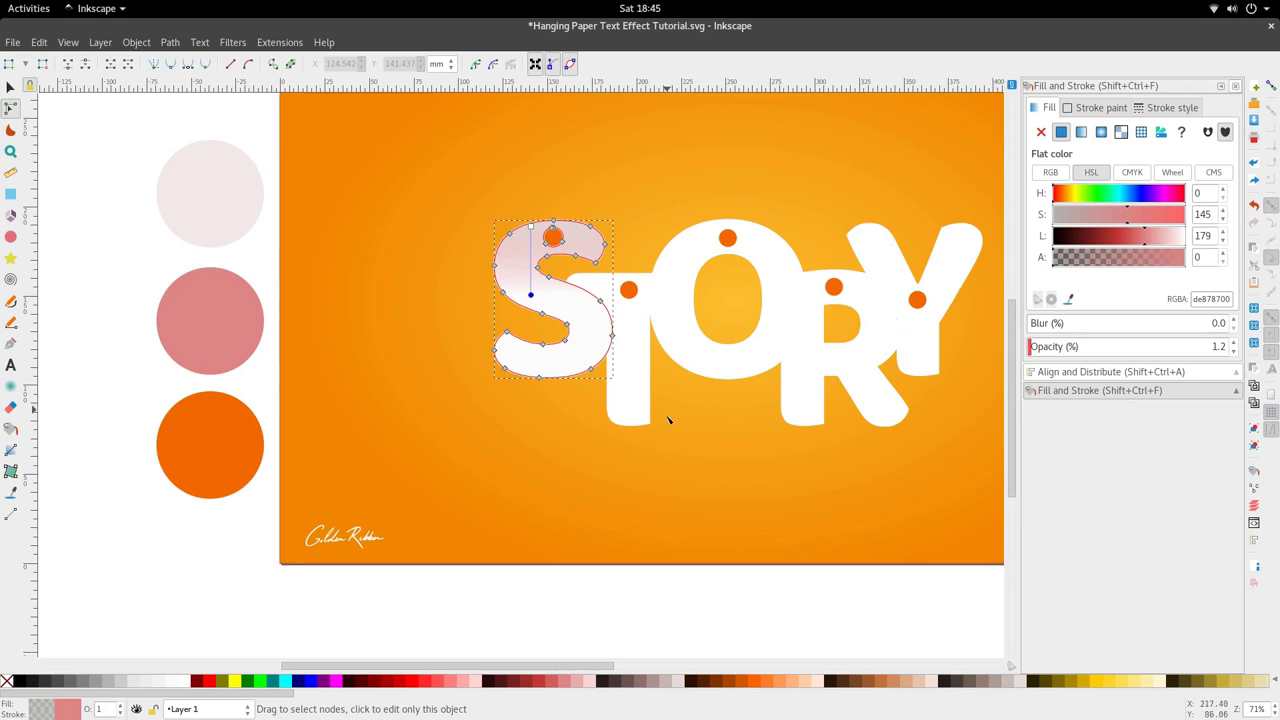
Reselect the S and raise the start of its gradient to the letter's top edge
{"action": "left_click", "coordinate": [671, 485]}
{"action": "scroll", "coordinate": [429, 363], "scroll_direction": "up", "scroll_amount": 4}
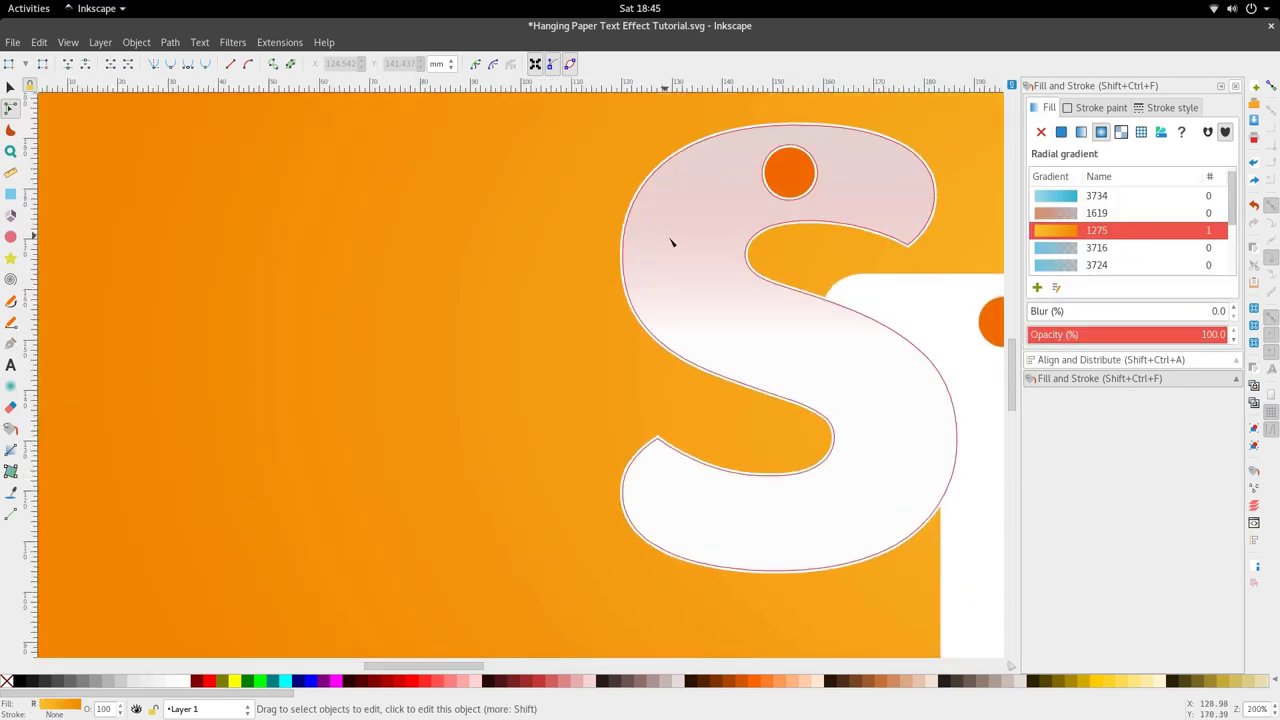
{"action": "scroll", "coordinate": [710, 243], "scroll_direction": "down", "scroll_amount": 3}
{"action": "key", "text": "F1"}
{"action": "left_click", "coordinate": [689, 286]}
{"action": "key", "text": "n"}
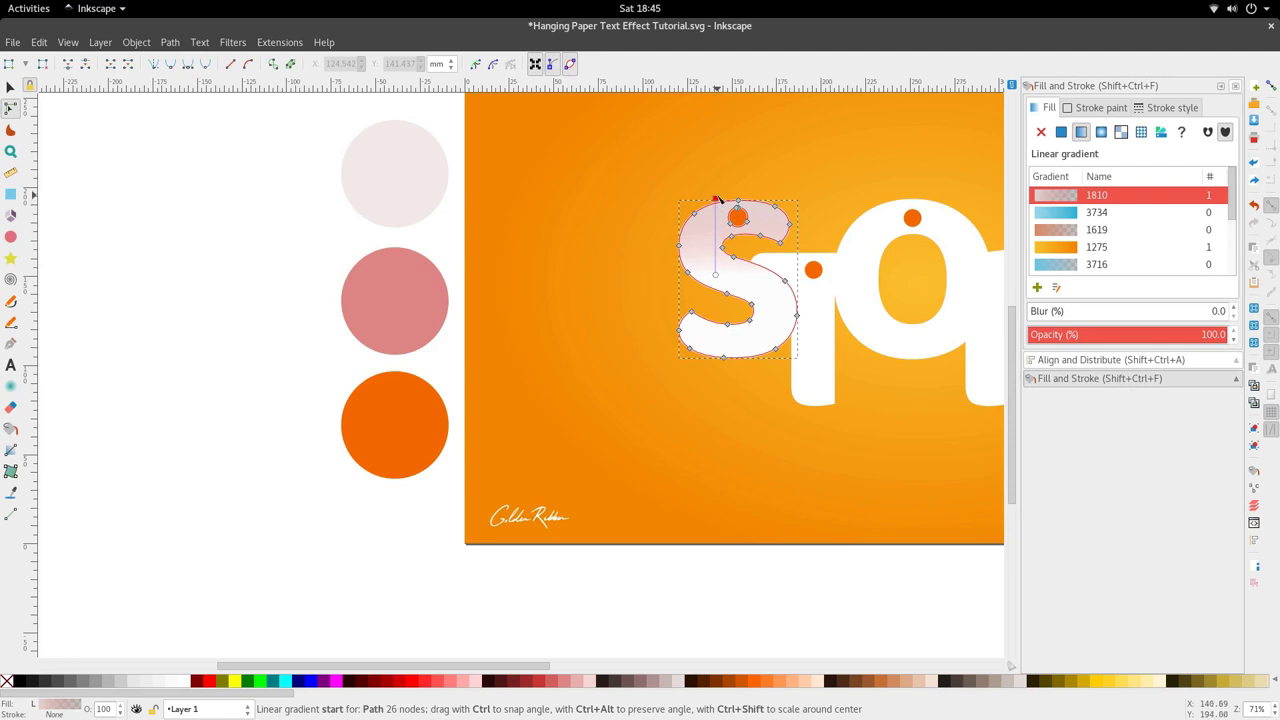
Raise the lower end of the S's gradient slightly and move its start above the letter's top edge
{"action": "key", "text": "F1"}
{"action": "left_click", "coordinate": [656, 279]}
{"action": "scroll", "coordinate": [697, 286], "scroll_direction": "down", "scroll_amount": 2}
{"action": "scroll", "coordinate": [712, 281], "scroll_direction": "up", "scroll_amount": 3}
{"action": "left_click", "coordinate": [695, 271]}
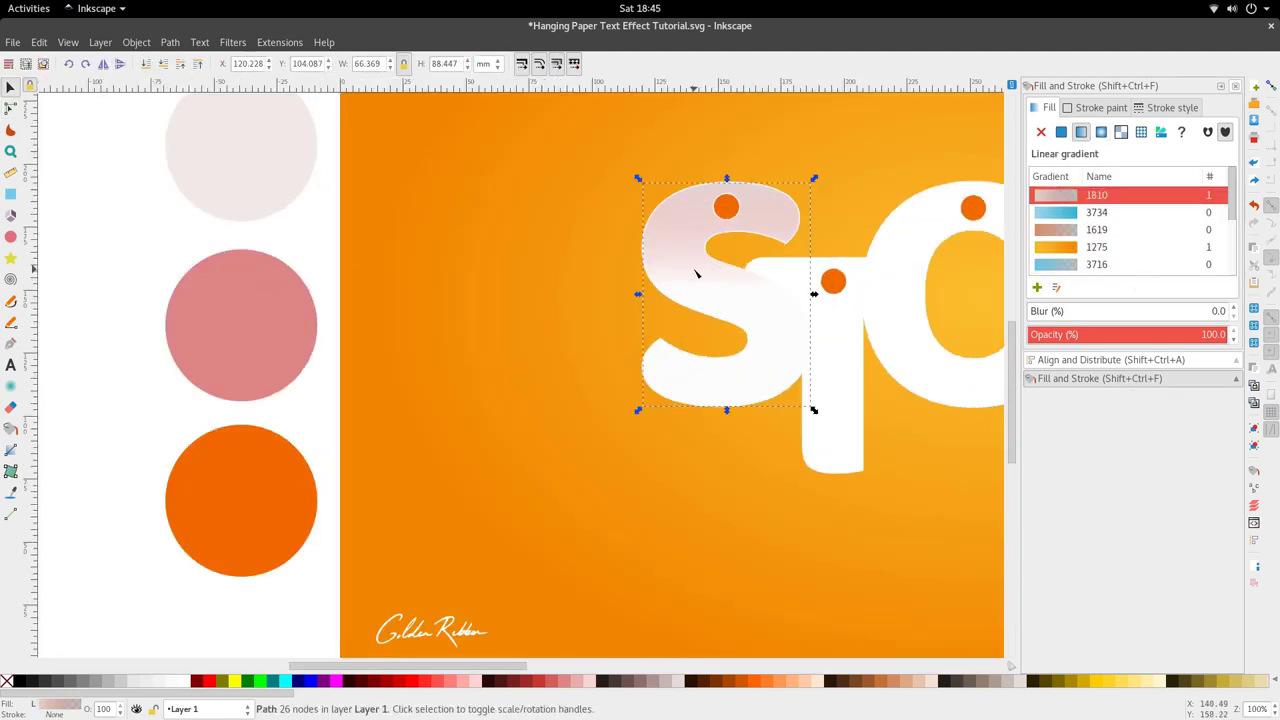
{"action": "key", "text": "n"}
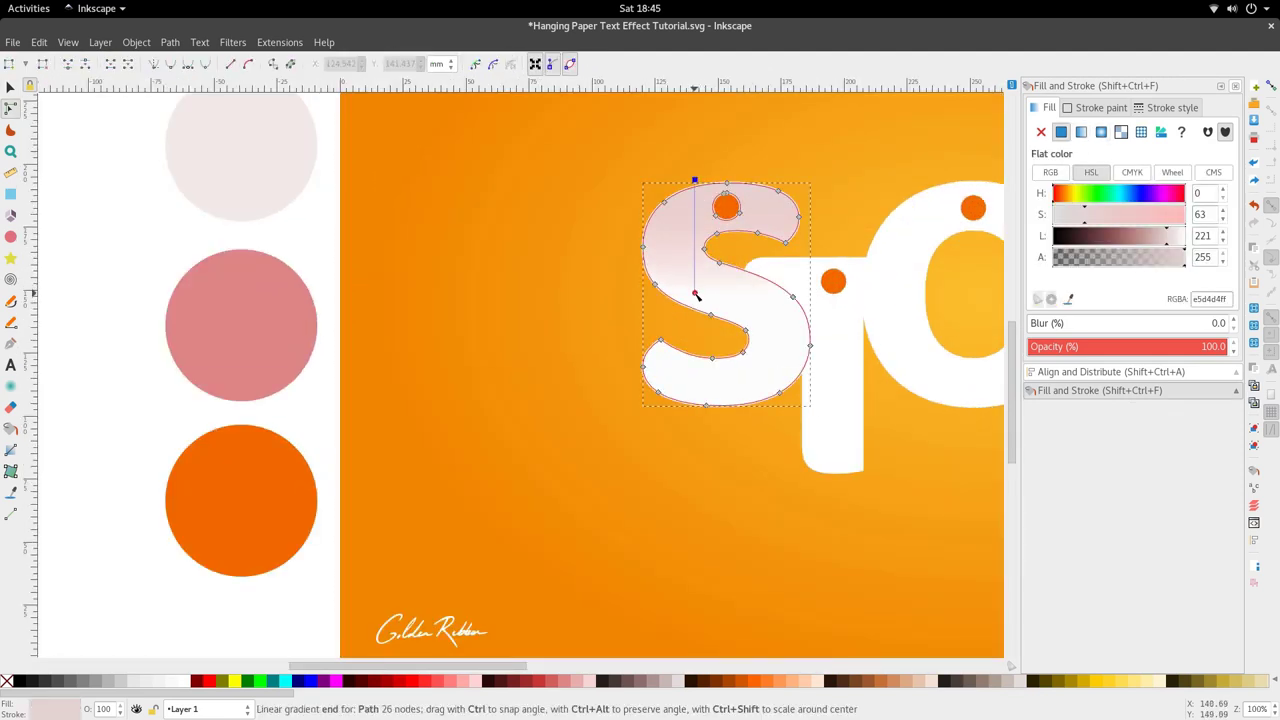
{"action": "left_click", "coordinate": [697, 282]}
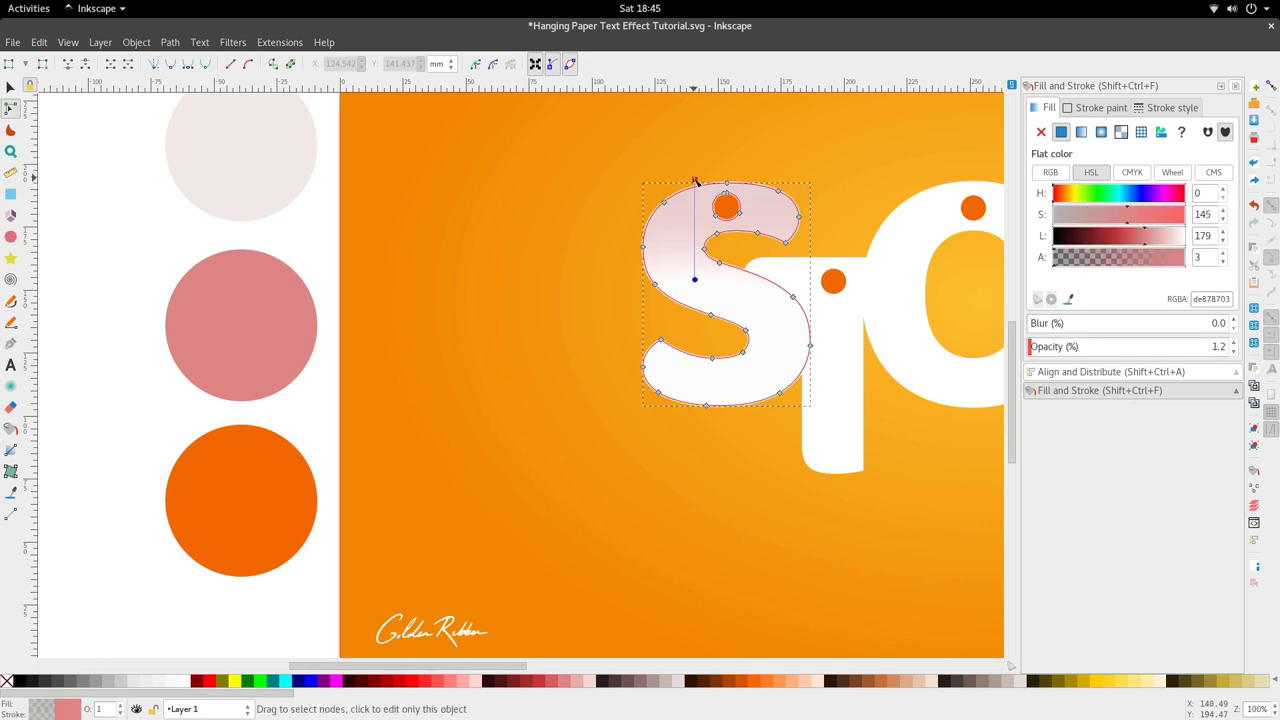
{"action": "left_click_drag", "start_coordinate": [697, 155], "coordinate": [695, 147]}
Check the S's pink fade within the whole word and up close with its gradient line shown
{"action": "key", "text": "F1"}
{"action": "scroll", "coordinate": [618, 299], "scroll_direction": "down", "scroll_amount": 3}
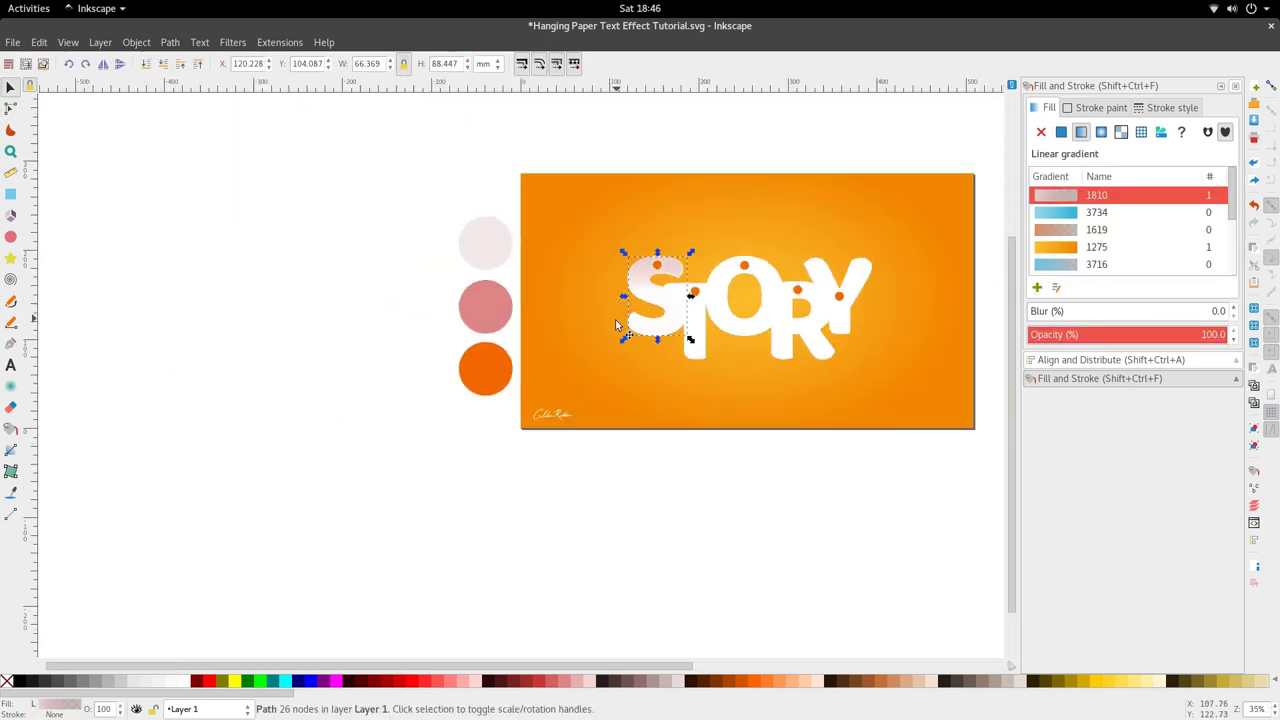
{"action": "left_click", "coordinate": [615, 319]}
{"action": "scroll", "coordinate": [687, 309], "scroll_direction": "up", "scroll_amount": 3}
{"action": "left_click", "coordinate": [645, 197]}
{"action": "key", "text": "n"}
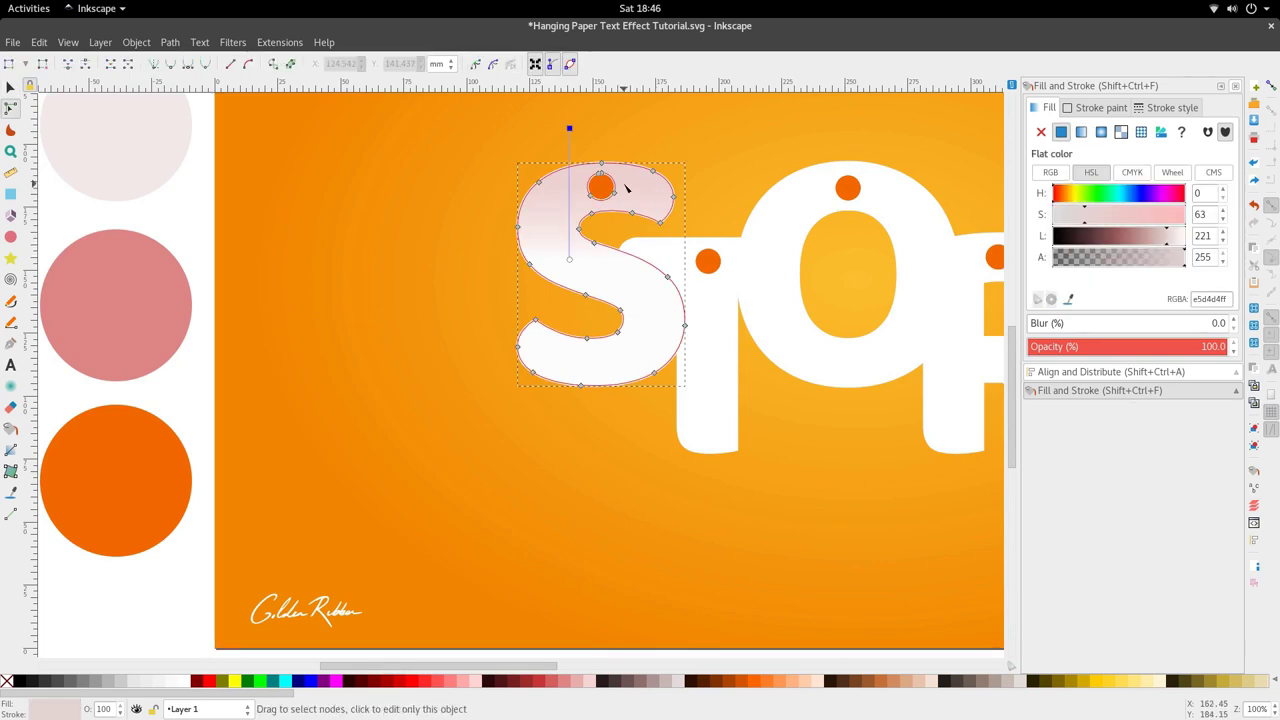
{"action": "scroll", "coordinate": [673, 246], "scroll_direction": "down", "scroll_amount": 2}
{"action": "key", "text": "F1"}
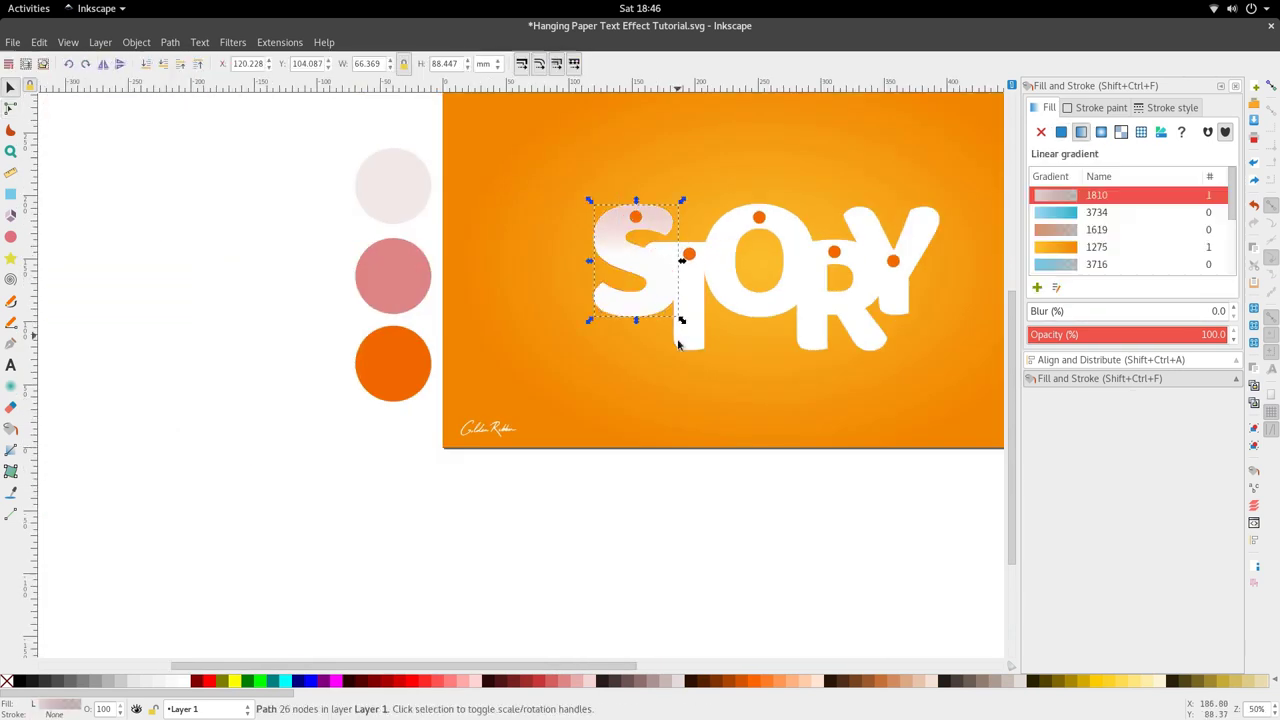
Select the top copy of the T and inset its path to leave a thin white paper edge
{"action": "left_click", "coordinate": [684, 318]}
{"action": "scroll", "coordinate": [684, 318], "scroll_direction": "up", "scroll_amount": 3}
{"action": "scroll", "coordinate": [690, 395], "scroll_direction": "up", "scroll_amount": 2}
{"action": "key", "text": "n"}
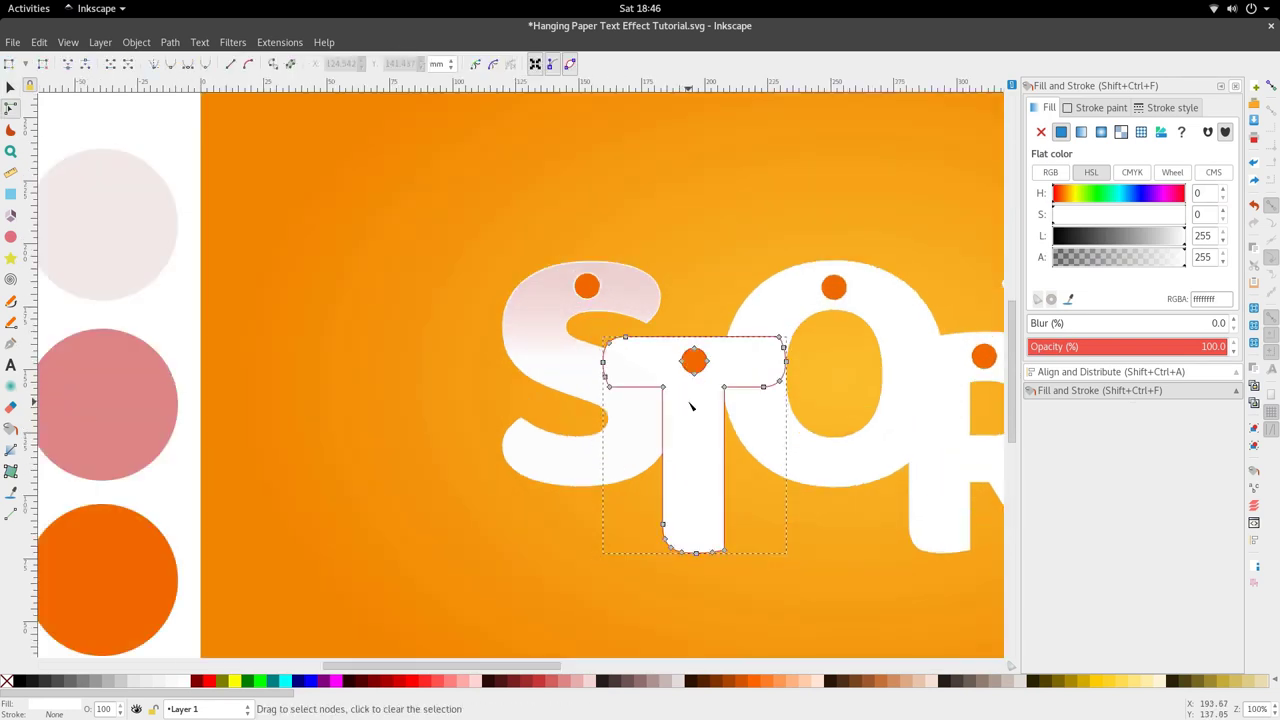
{"action": "key", "text": "s"}
{"action": "scroll", "coordinate": [697, 395], "scroll_direction": "up", "scroll_amount": 3}
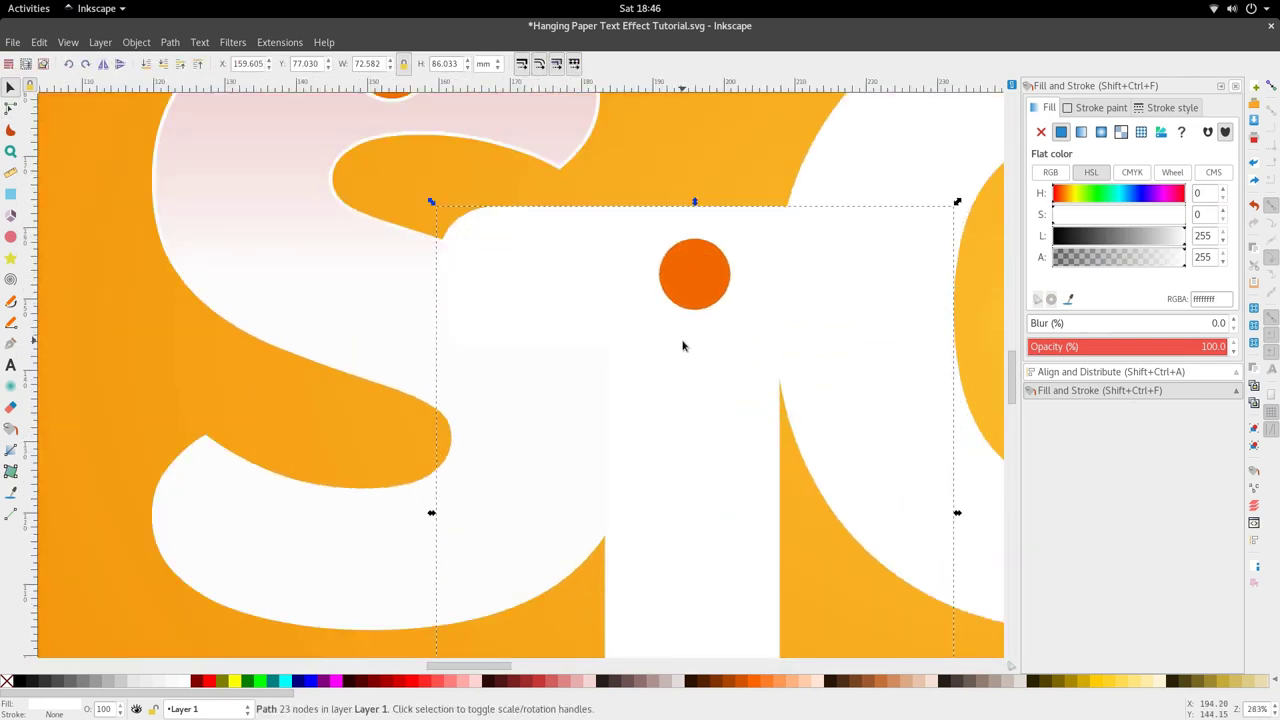
{"action": "scroll", "coordinate": [665, 410], "scroll_direction": "down", "scroll_amount": 3}
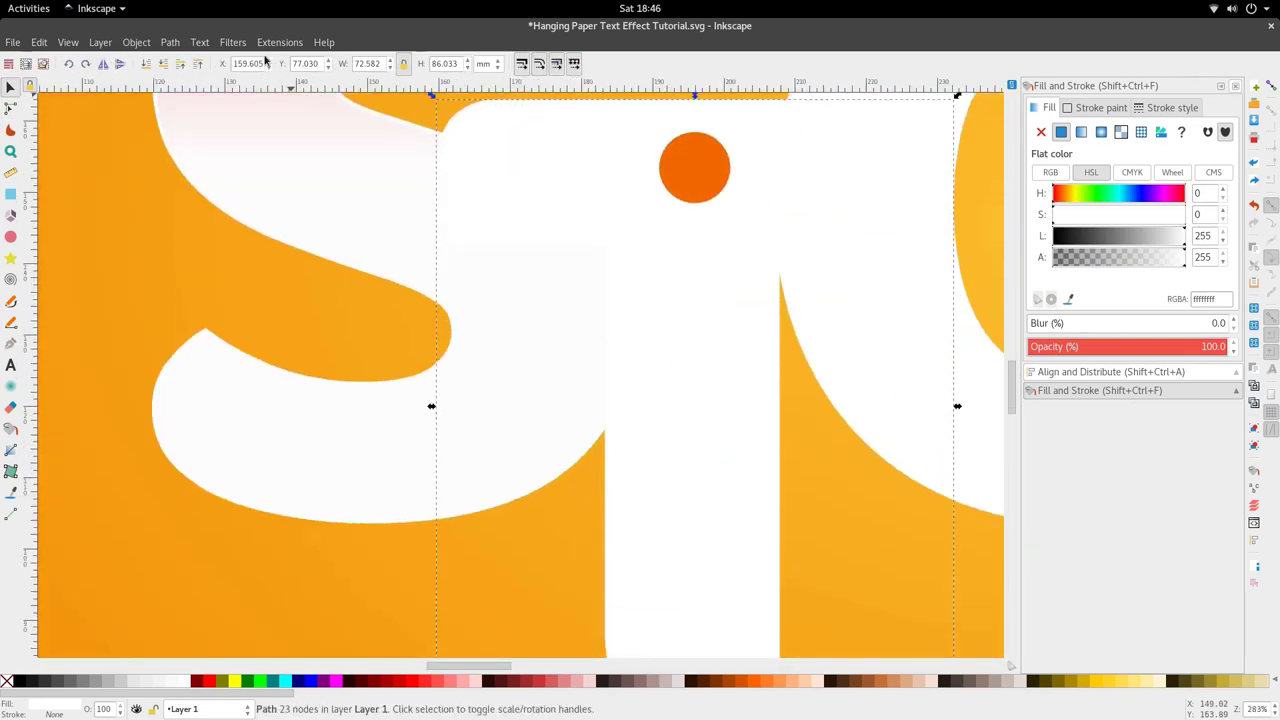
{"action": "left_click", "coordinate": [232, 42]}
{"action": "mouse_move", "coordinate": [172, 42]}
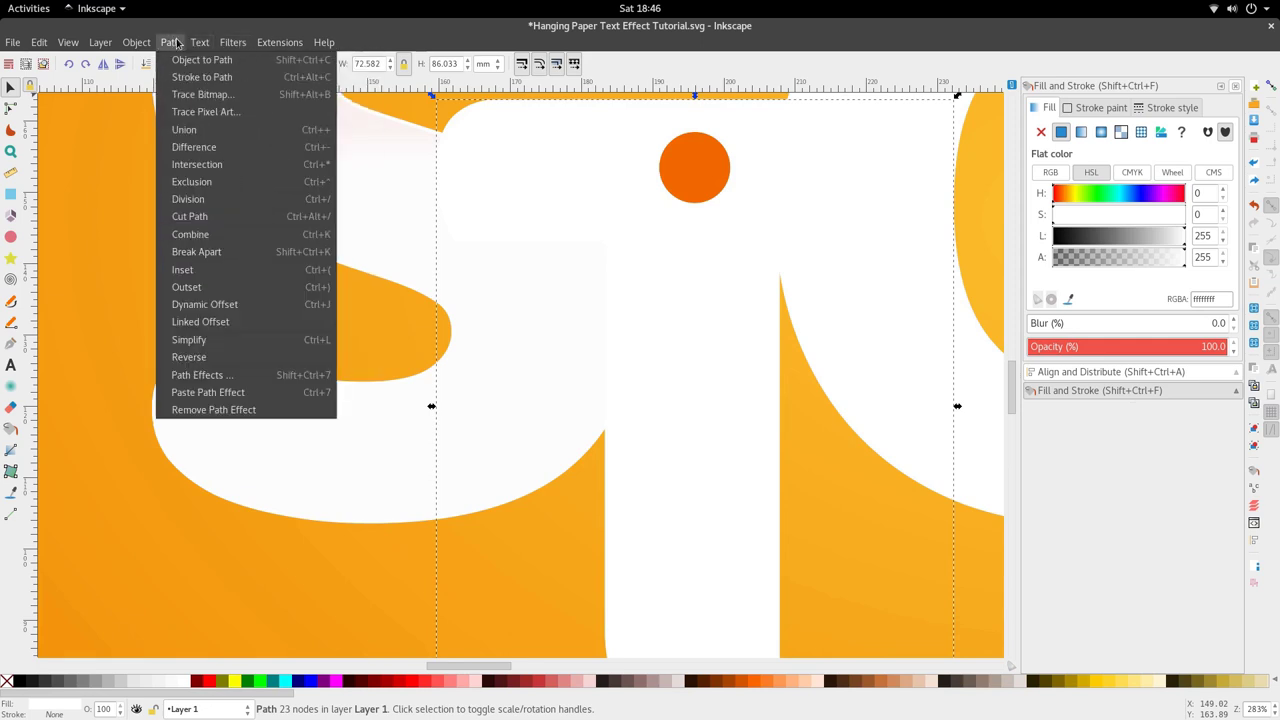
{"action": "left_click", "coordinate": [195, 269]}
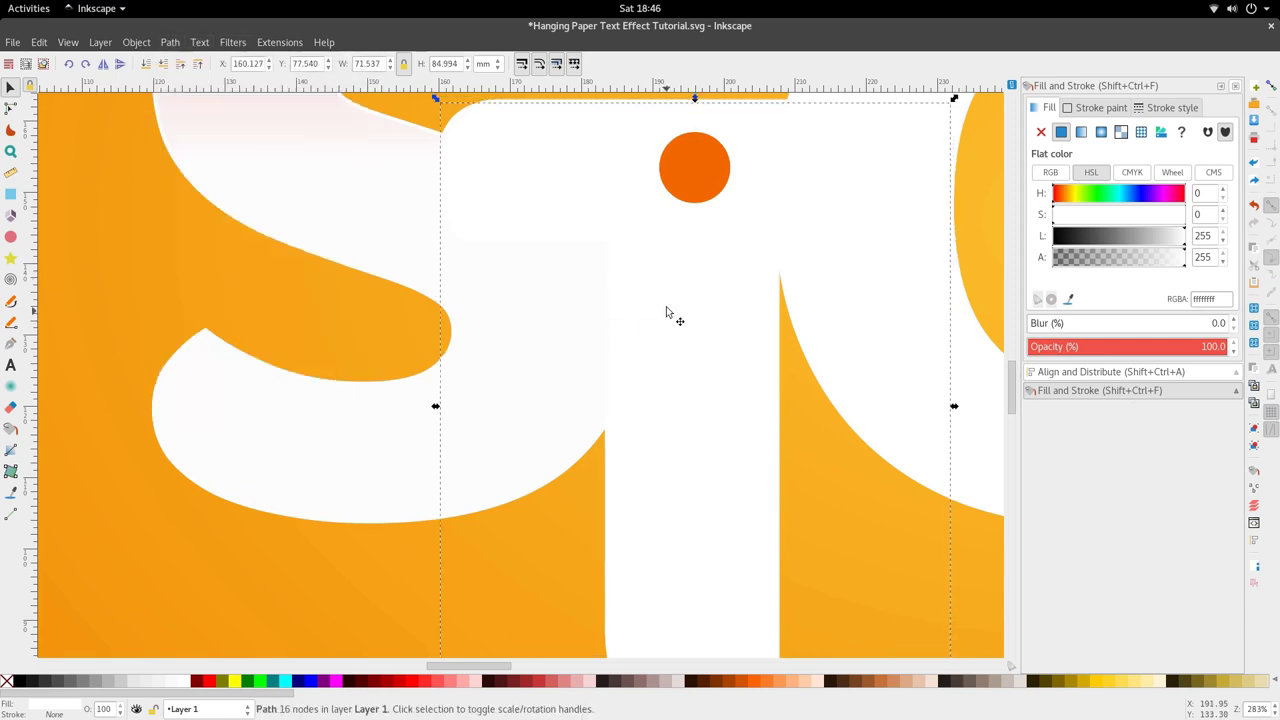
Fill the inset T with the existing pink gradient 1810 used on the S
{"action": "scroll", "coordinate": [664, 290], "scroll_direction": "down", "scroll_amount": 3}
{"action": "scroll", "coordinate": [587, 191], "scroll_direction": "up", "scroll_amount": 1}
{"action": "scroll", "coordinate": [575, 180], "scroll_direction": "down", "scroll_amount": 1}
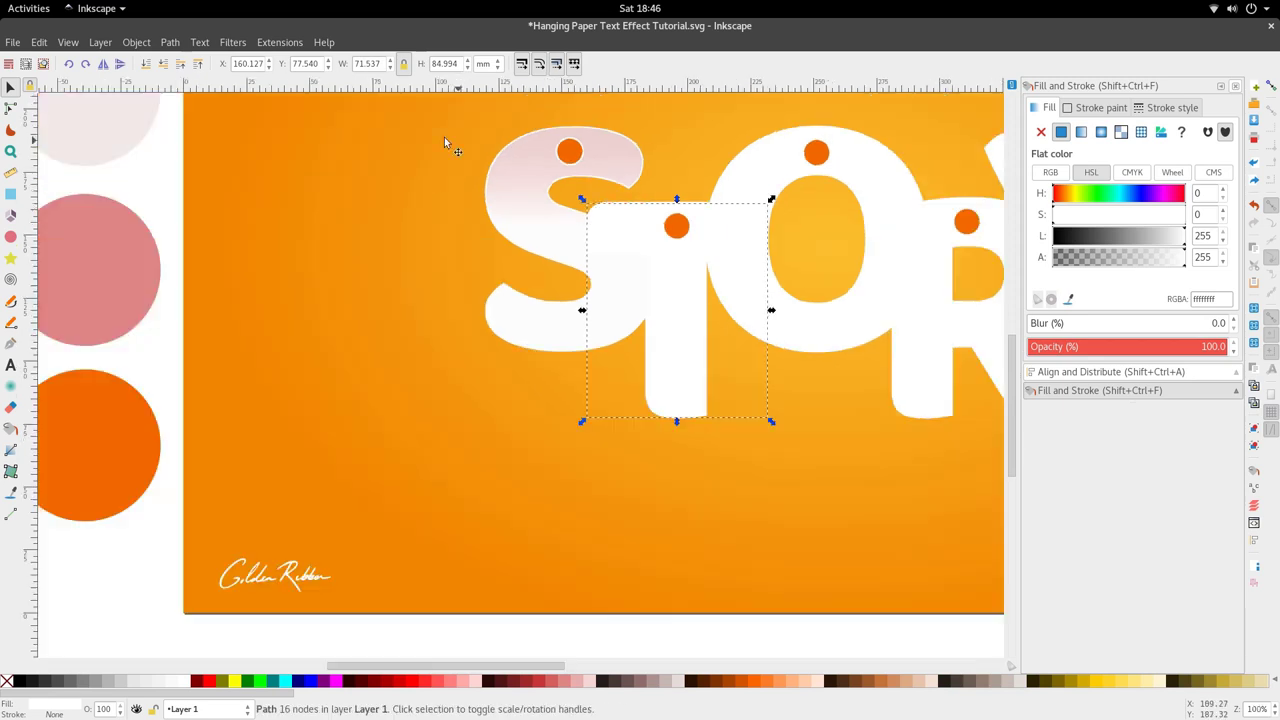
{"action": "left_click", "coordinate": [11, 449]}
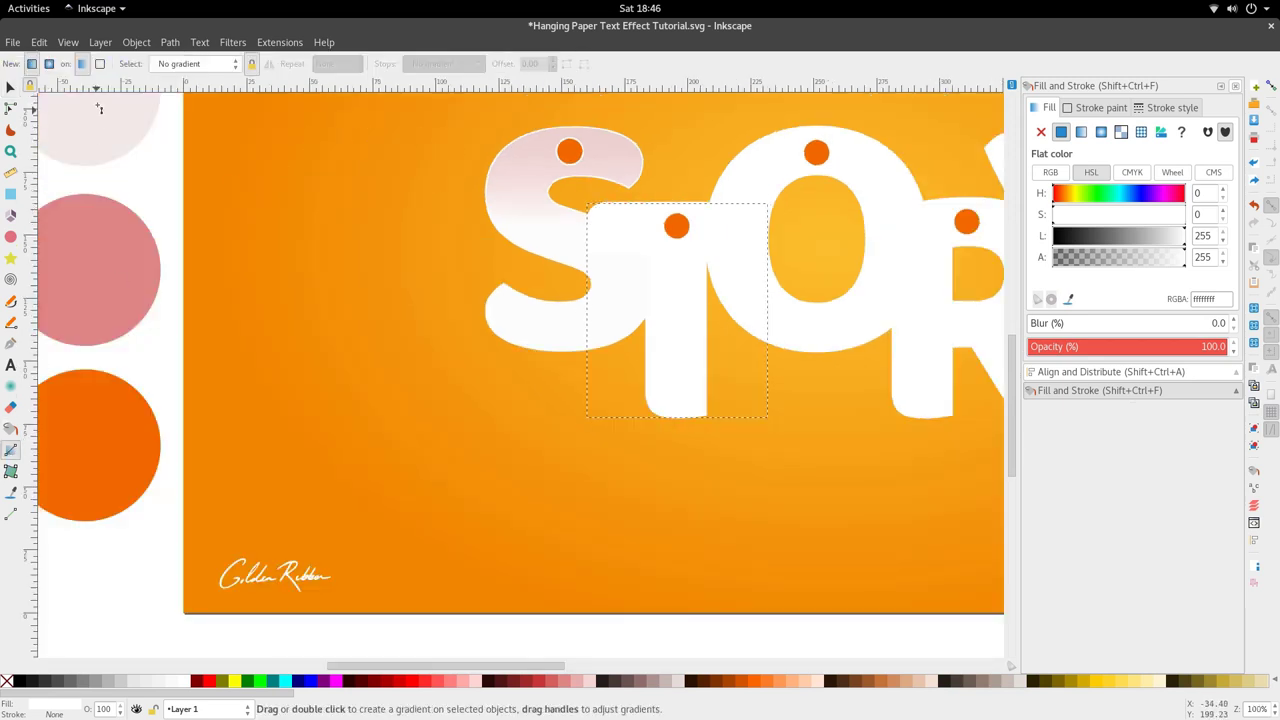
{"action": "left_click", "coordinate": [183, 64]}
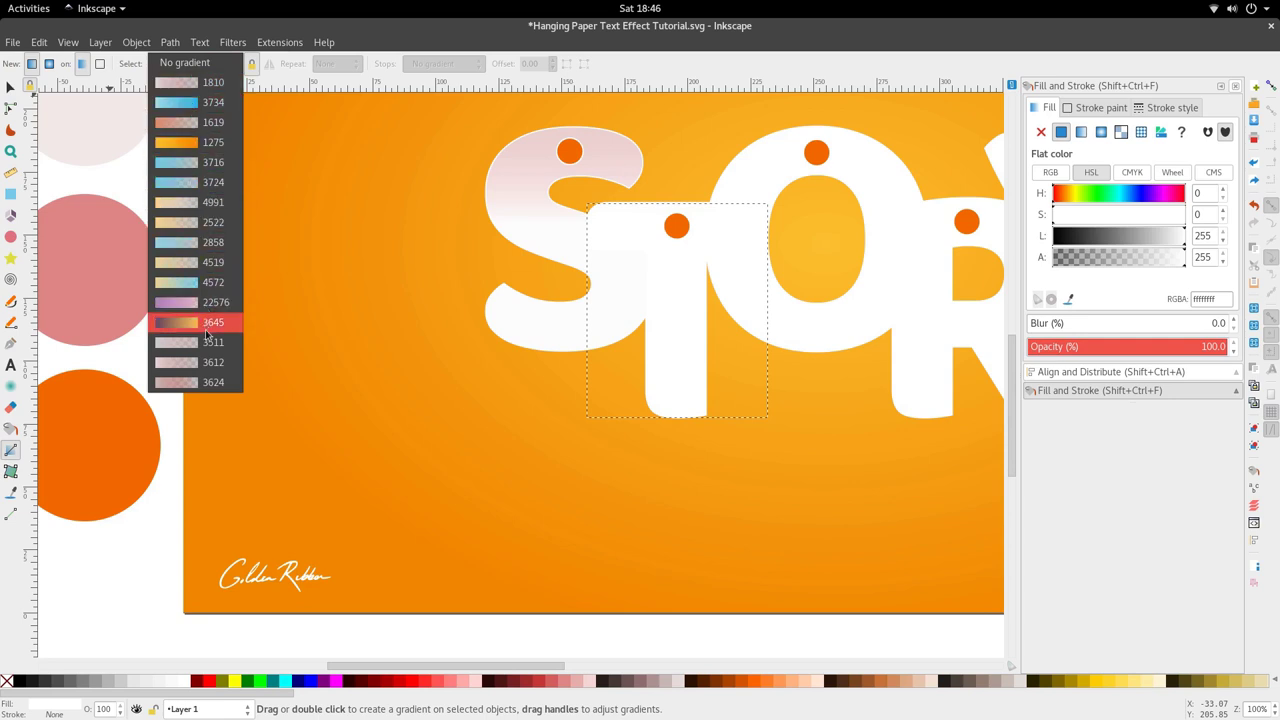
{"action": "left_click", "coordinate": [216, 84]}
Turn the T's gradient vertical, starting above its crossbar and ending on the upper stem just below it
{"action": "scroll", "coordinate": [833, 293], "scroll_direction": "up", "scroll_amount": 1, "text": "ctrl"}
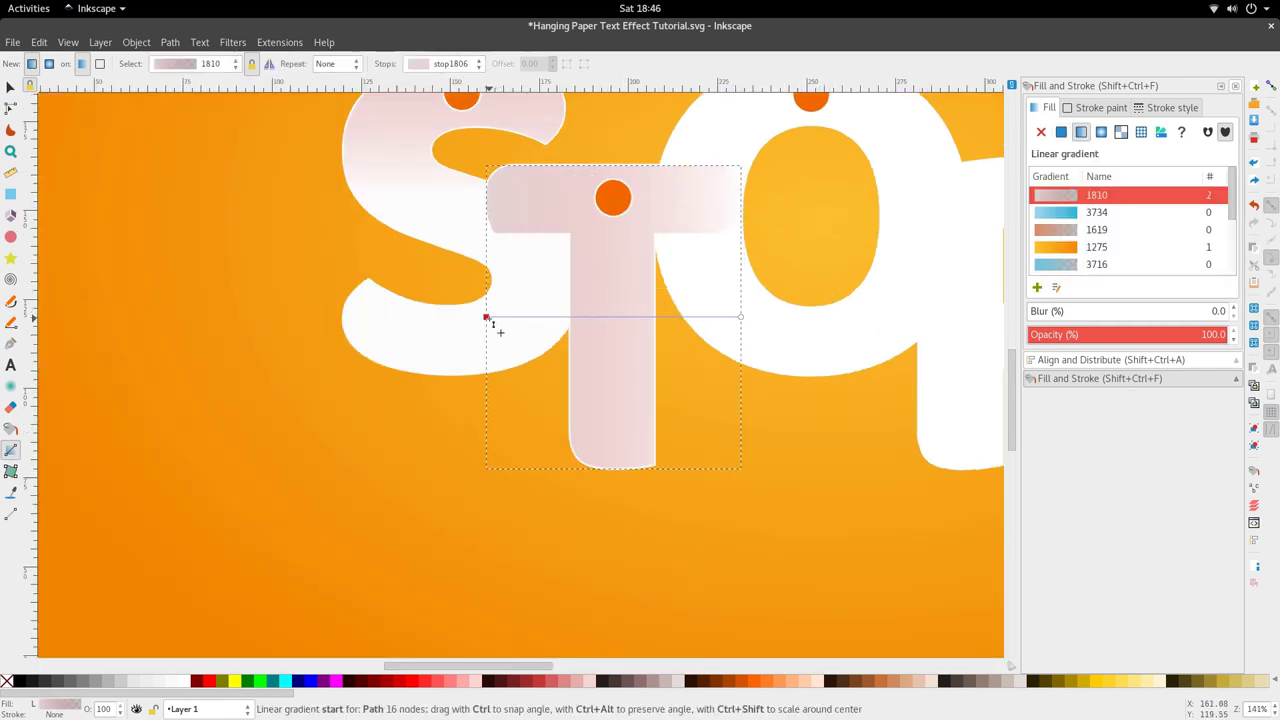
{"action": "left_click_drag", "start_coordinate": [611, 160], "coordinate": [736, 294]}
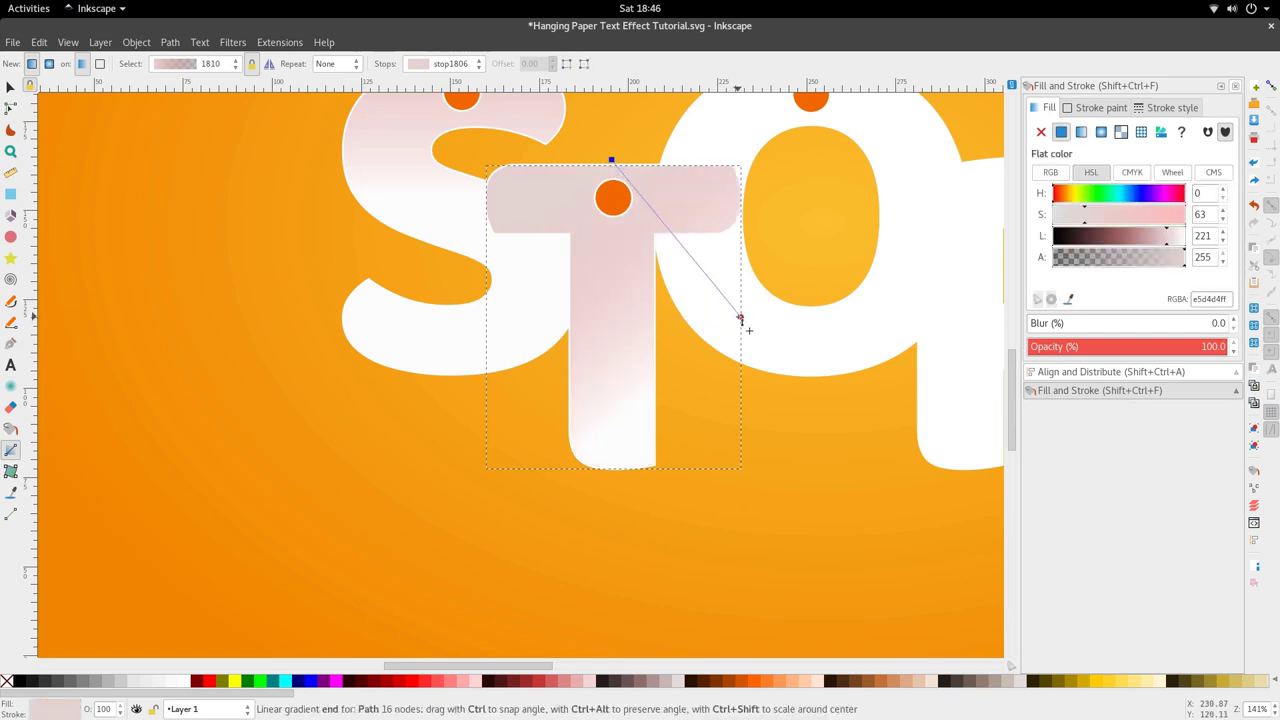
{"action": "left_click_drag", "start_coordinate": [621, 314], "coordinate": [613, 277]}
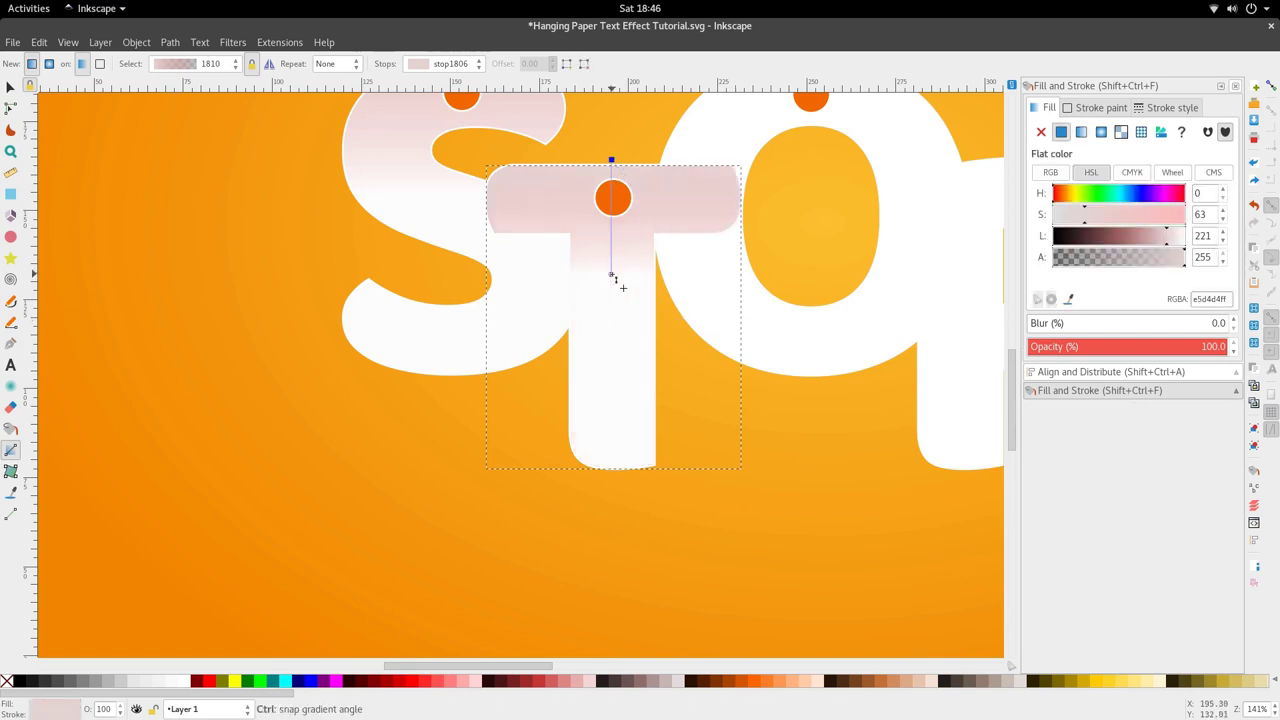
{"action": "left_click", "coordinate": [612, 284]}
{"action": "scroll", "coordinate": [613, 300], "scroll_direction": "up", "scroll_amount": 4}
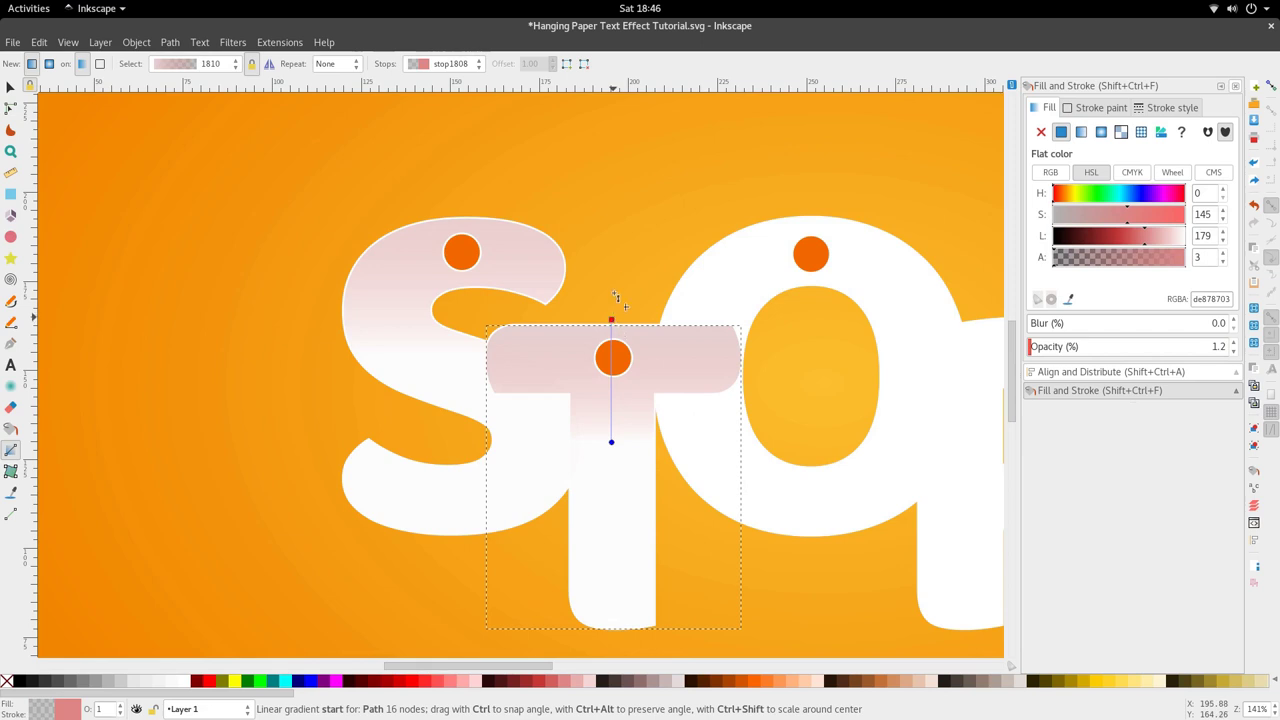
{"action": "scroll", "coordinate": [613, 265], "scroll_direction": "down", "scroll_amount": 4}
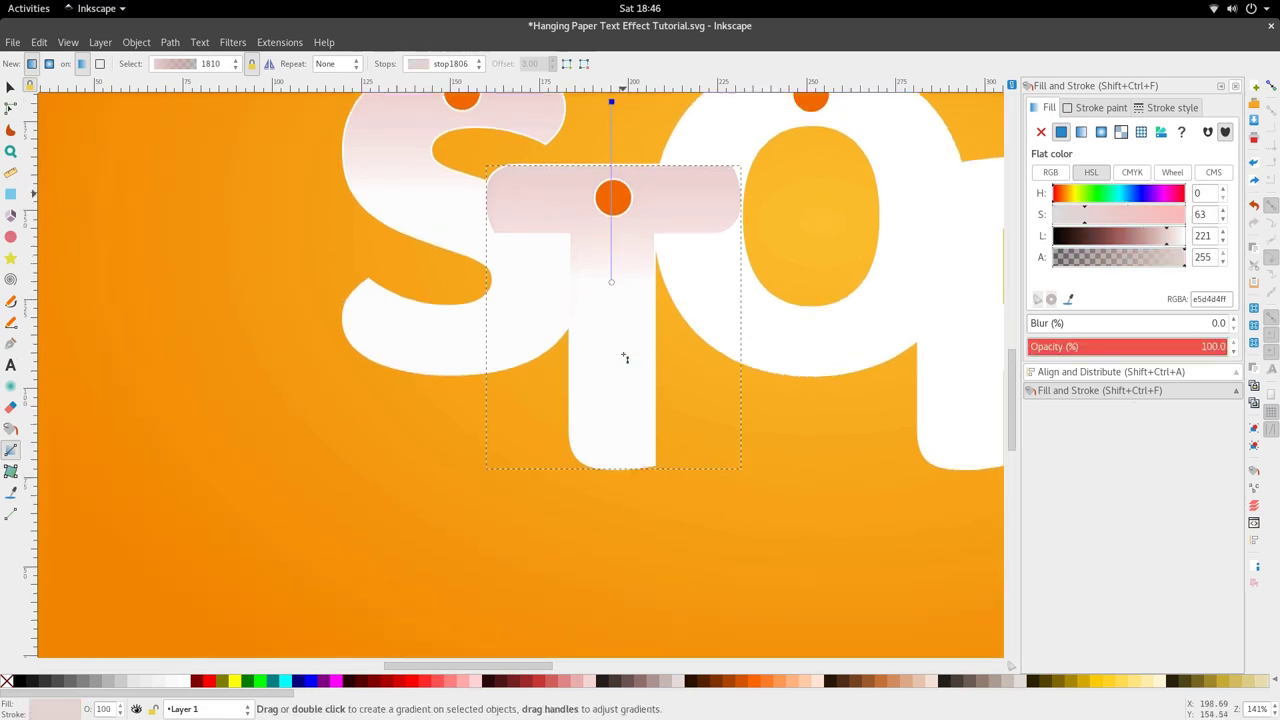
Extend the T's vertical gradient slightly farther down its stem
{"action": "left_click", "coordinate": [612, 284]}
{"action": "left_click", "coordinate": [612, 292]}
{"action": "scroll", "coordinate": [618, 320], "scroll_direction": "down", "scroll_amount": 3}
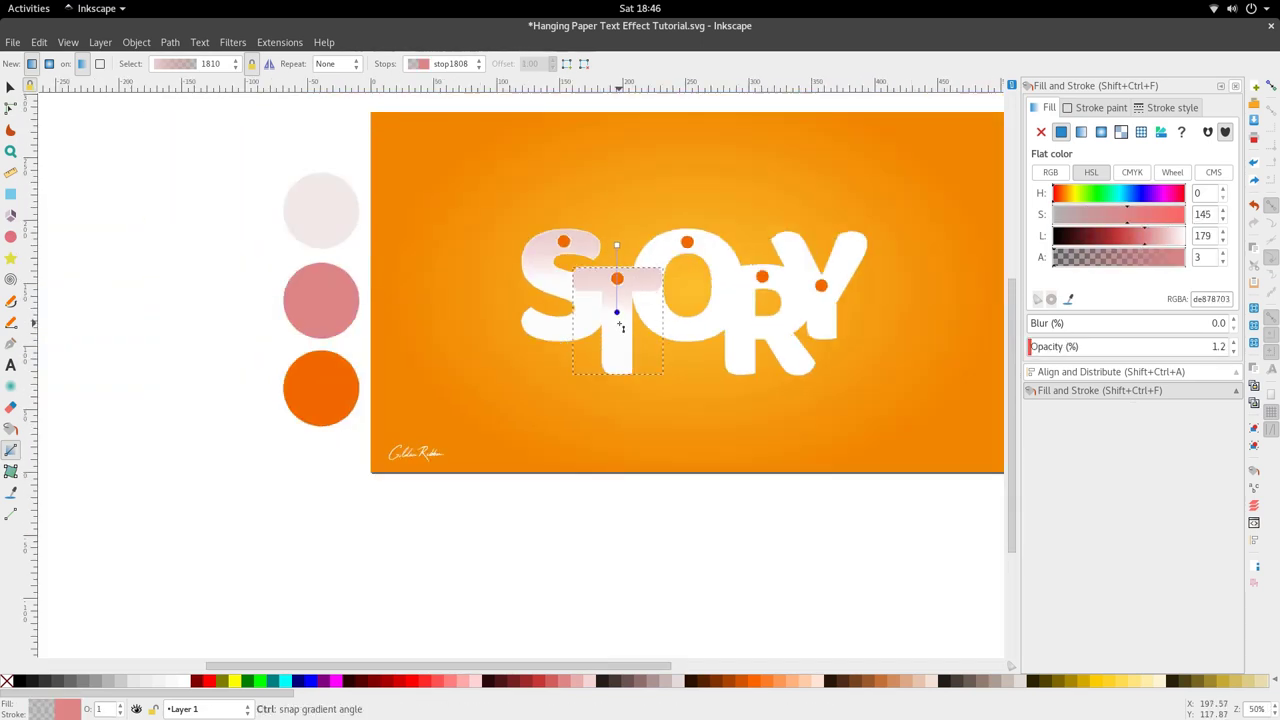
Examine the path outlines and overlap of the T and S, up close and within the whole word
{"action": "key", "text": "s"}
{"action": "left_click", "coordinate": [651, 377]}
{"action": "scroll", "coordinate": [629, 298], "scroll_direction": "up", "scroll_amount": 3}
{"action": "left_click", "coordinate": [606, 298]}
{"action": "key", "text": "n"}
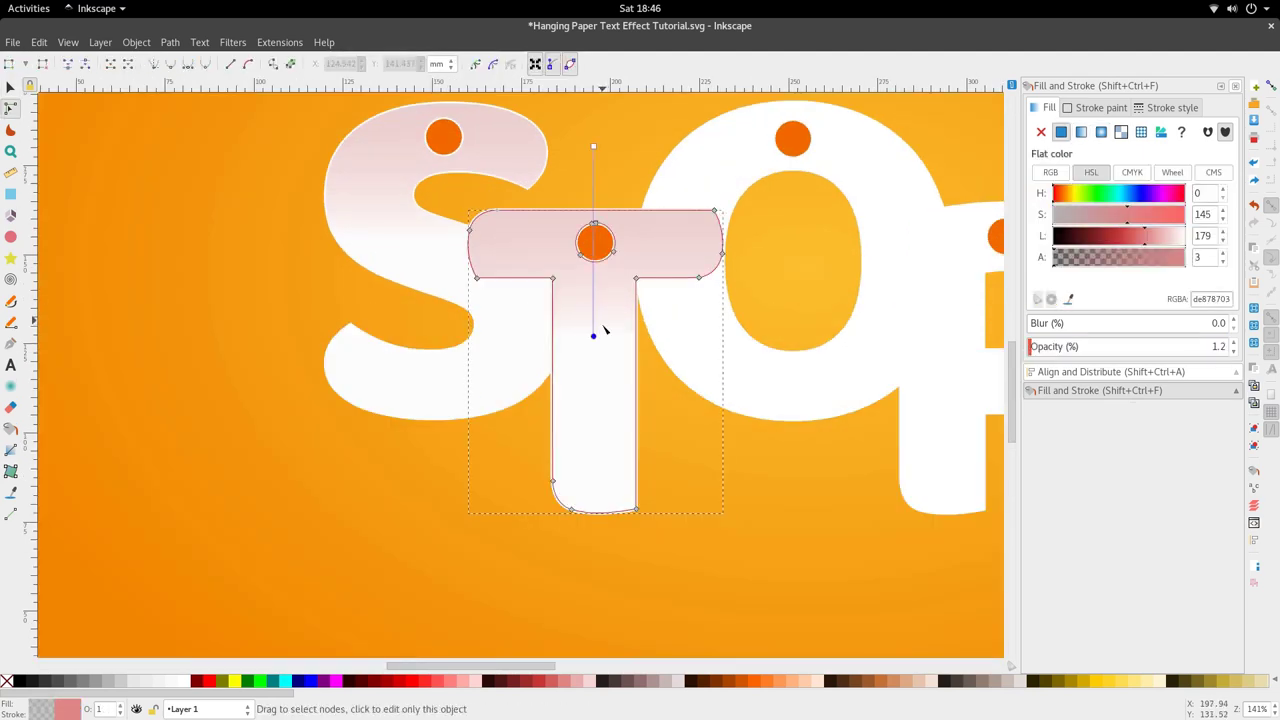
{"action": "key", "text": "s"}
{"action": "key", "text": "3"}
{"action": "key", "text": "n"}
{"action": "scroll", "coordinate": [608, 322], "scroll_direction": "down", "scroll_amount": 5}
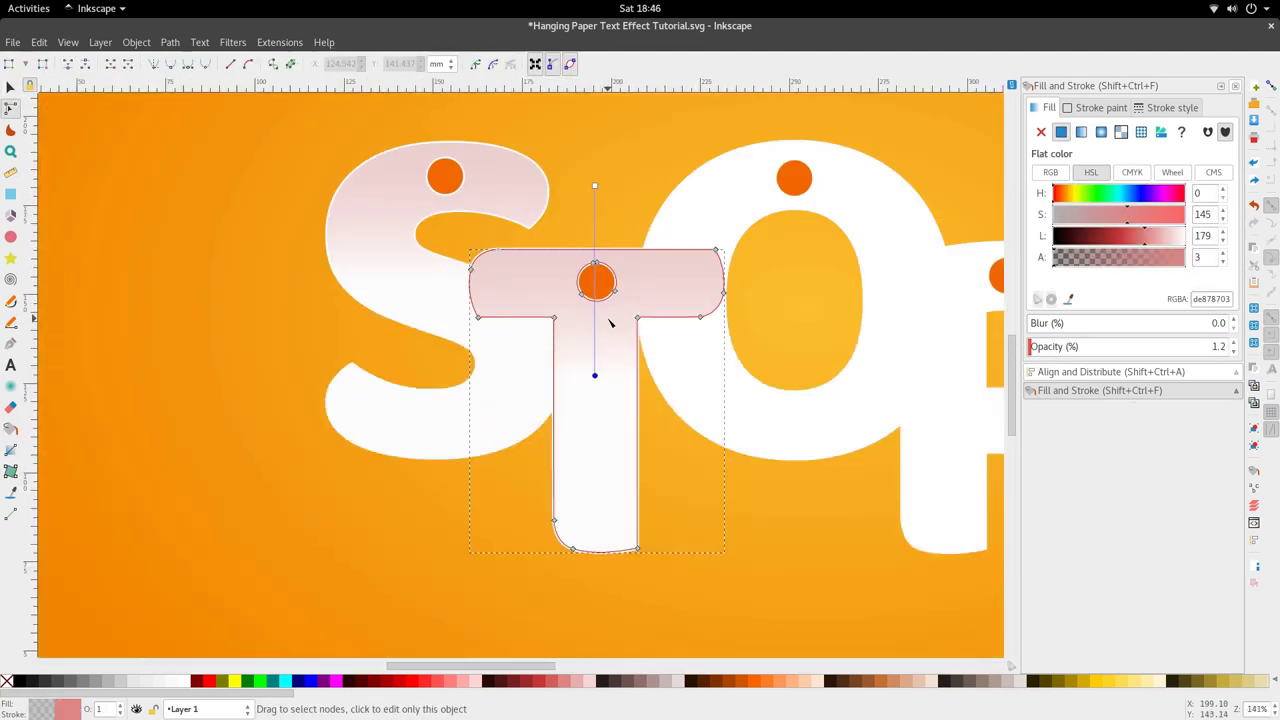
{"action": "key", "text": "s"}
{"action": "scroll", "coordinate": [522, 285], "scroll_direction": "up", "scroll_amount": 3}
{"action": "scroll", "coordinate": [522, 285], "scroll_direction": "up", "scroll_amount": 2}
{"action": "key", "text": "n"}
{"action": "left_click", "coordinate": [520, 272]}
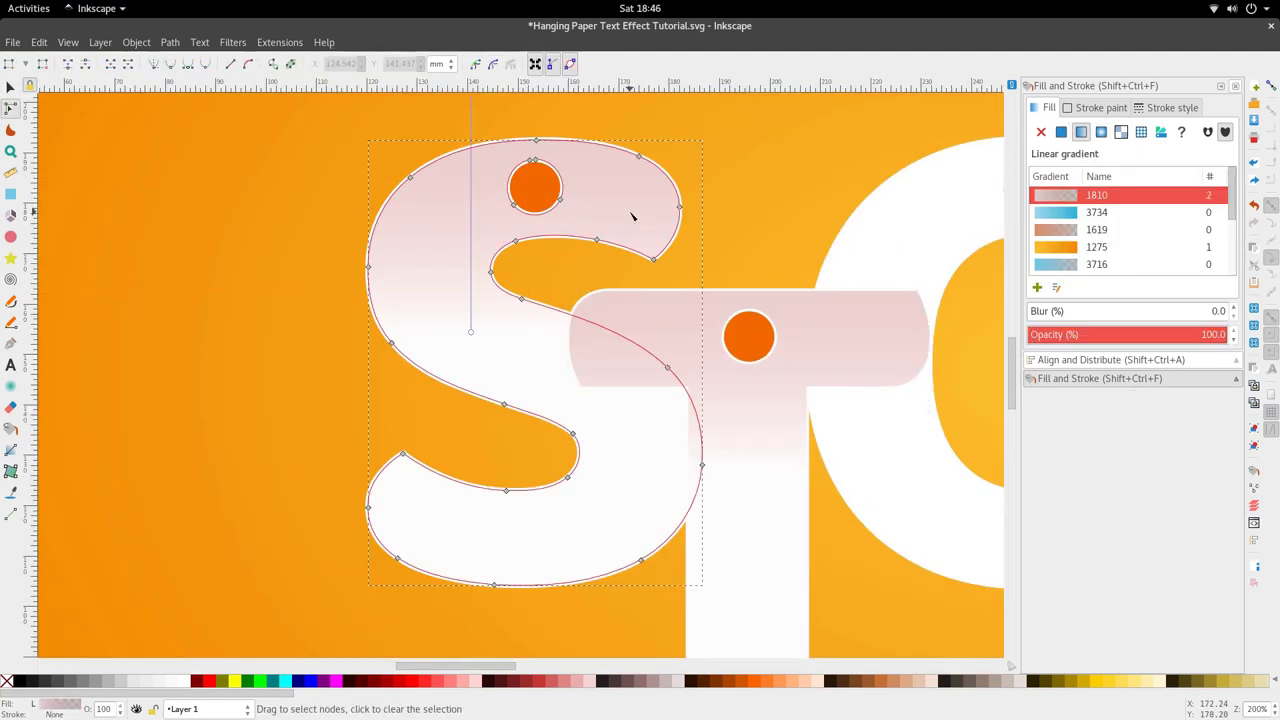
{"action": "scroll", "coordinate": [509, 317], "scroll_direction": "down", "scroll_amount": 2}
{"action": "key", "text": "s"}
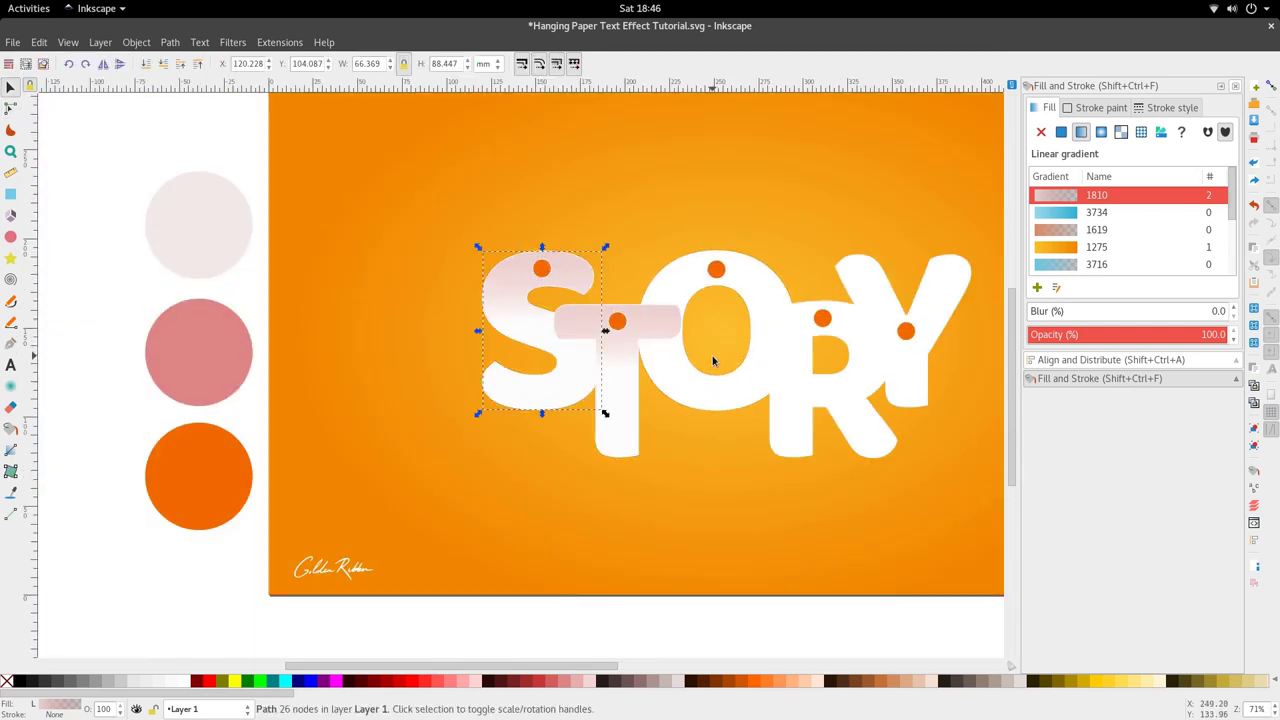
{"action": "scroll", "coordinate": [605, 412], "scroll_direction": "up", "scroll_amount": 1}
{"action": "left_click", "coordinate": [613, 379]}
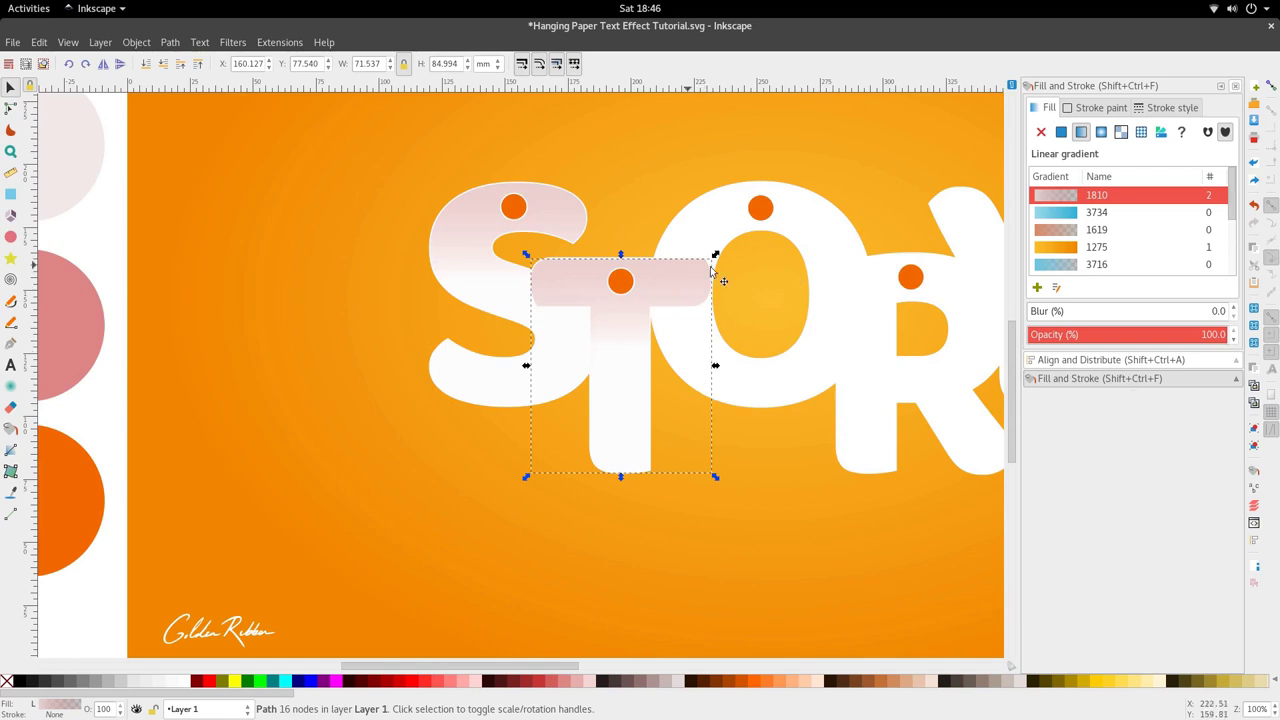
Select the O and inset its path to leave a thin white paper edge
{"action": "key", "text": "n"}
{"action": "left_click", "coordinate": [724, 295]}
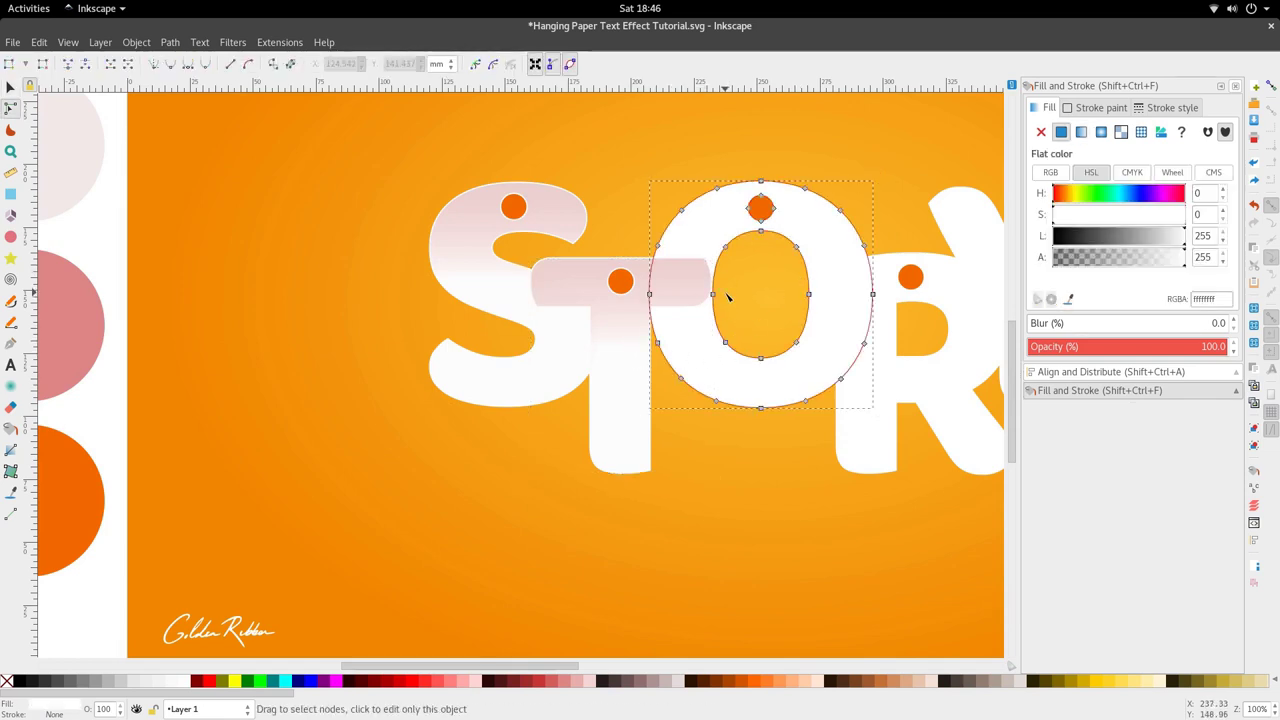
{"action": "scroll", "coordinate": [722, 285], "scroll_direction": "right", "scroll_amount": 2}
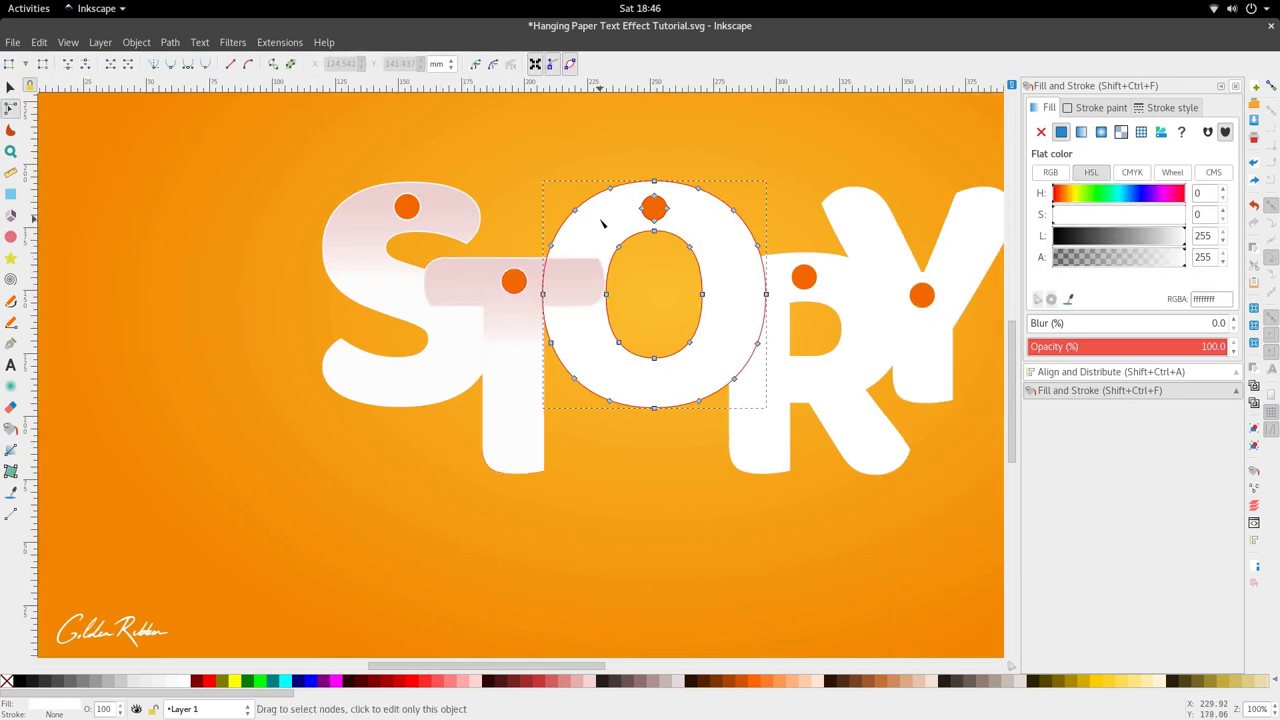
{"action": "key", "text": "s"}
{"action": "scroll", "coordinate": [684, 224], "scroll_direction": "up", "scroll_amount": 2}
{"action": "scroll", "coordinate": [684, 224], "scroll_direction": "up", "scroll_amount": 1}
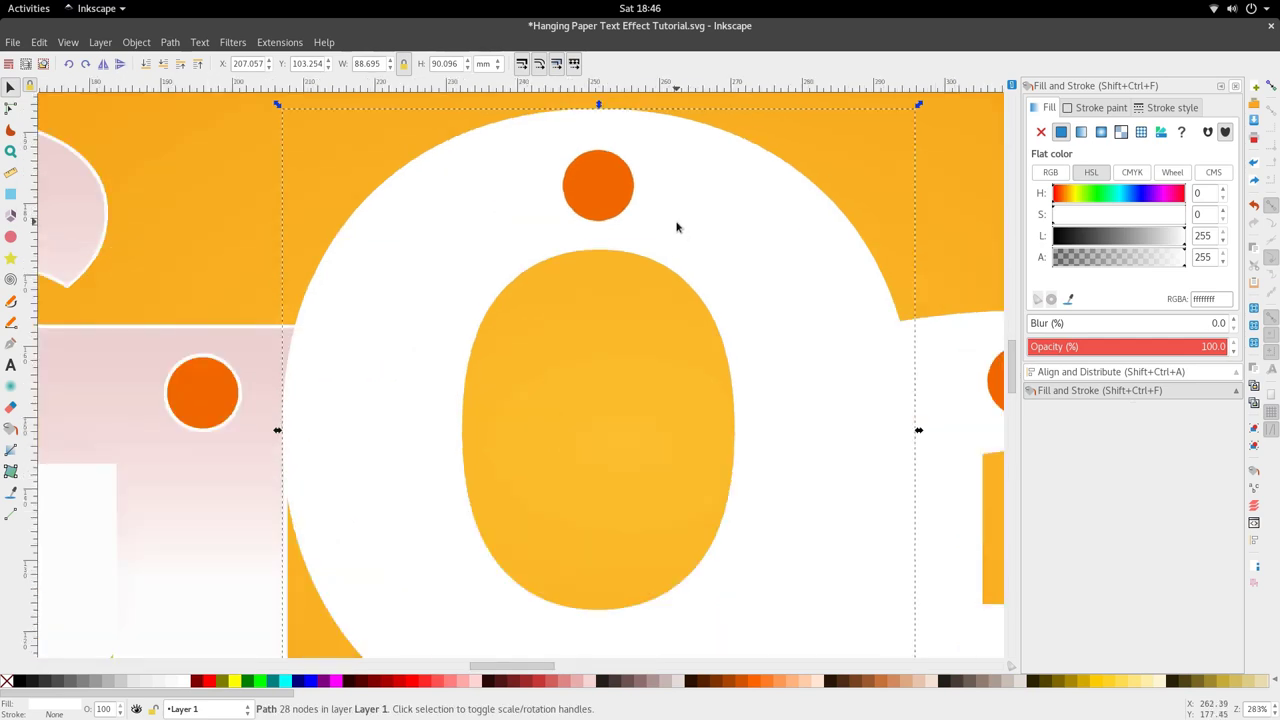
{"action": "left_click", "coordinate": [170, 42]}
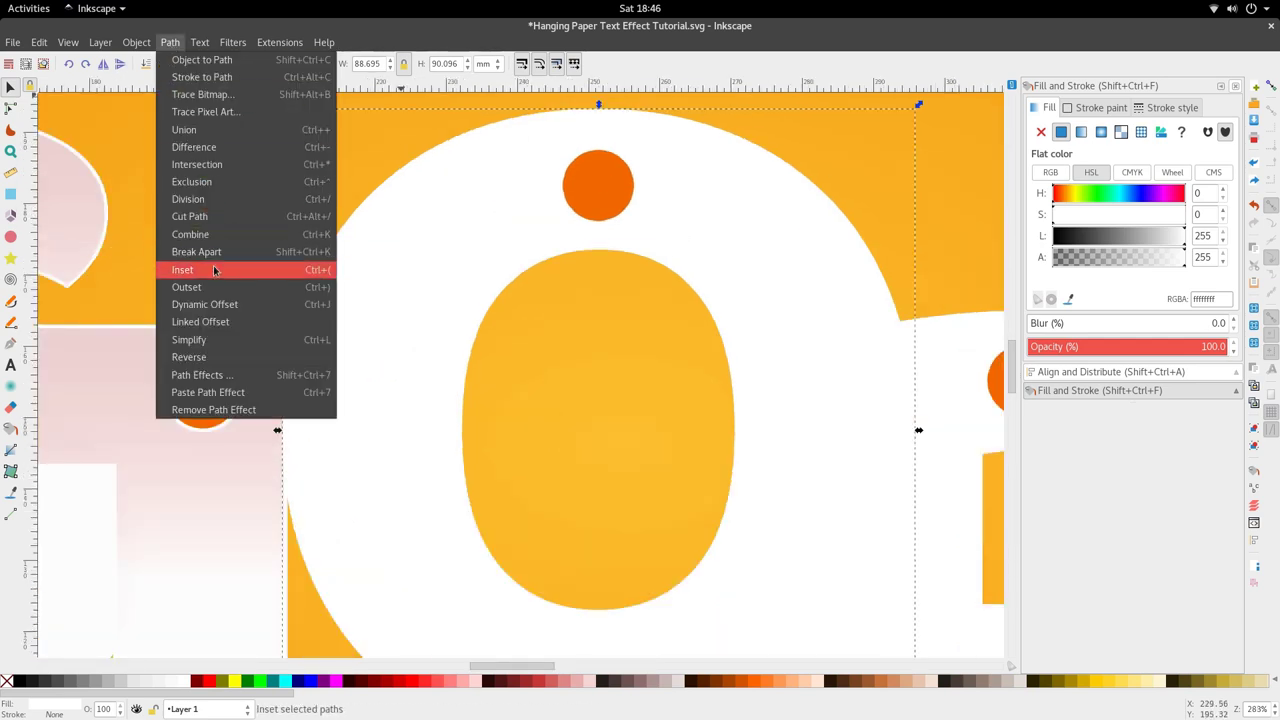
{"action": "left_click", "coordinate": [250, 267]}
Fill the inset O with a flat pink sampled from the T's face
{"action": "scroll", "coordinate": [600, 210], "scroll_direction": "down", "scroll_amount": 1}
{"action": "scroll", "coordinate": [663, 237], "scroll_direction": "down", "scroll_amount": 3}
{"action": "key", "text": "d"}
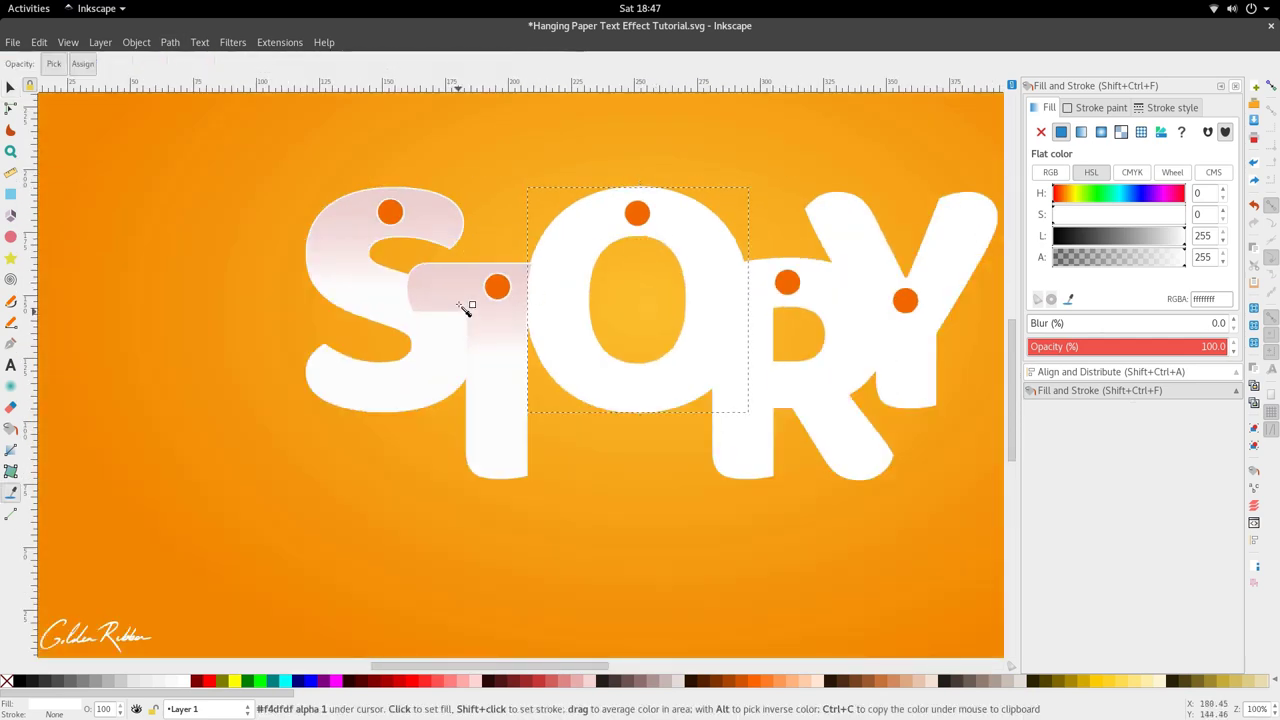
{"action": "left_click", "coordinate": [457, 297]}
{"action": "scroll", "coordinate": [652, 250], "scroll_direction": "up", "scroll_amount": 3}
{"action": "key", "text": "s"}
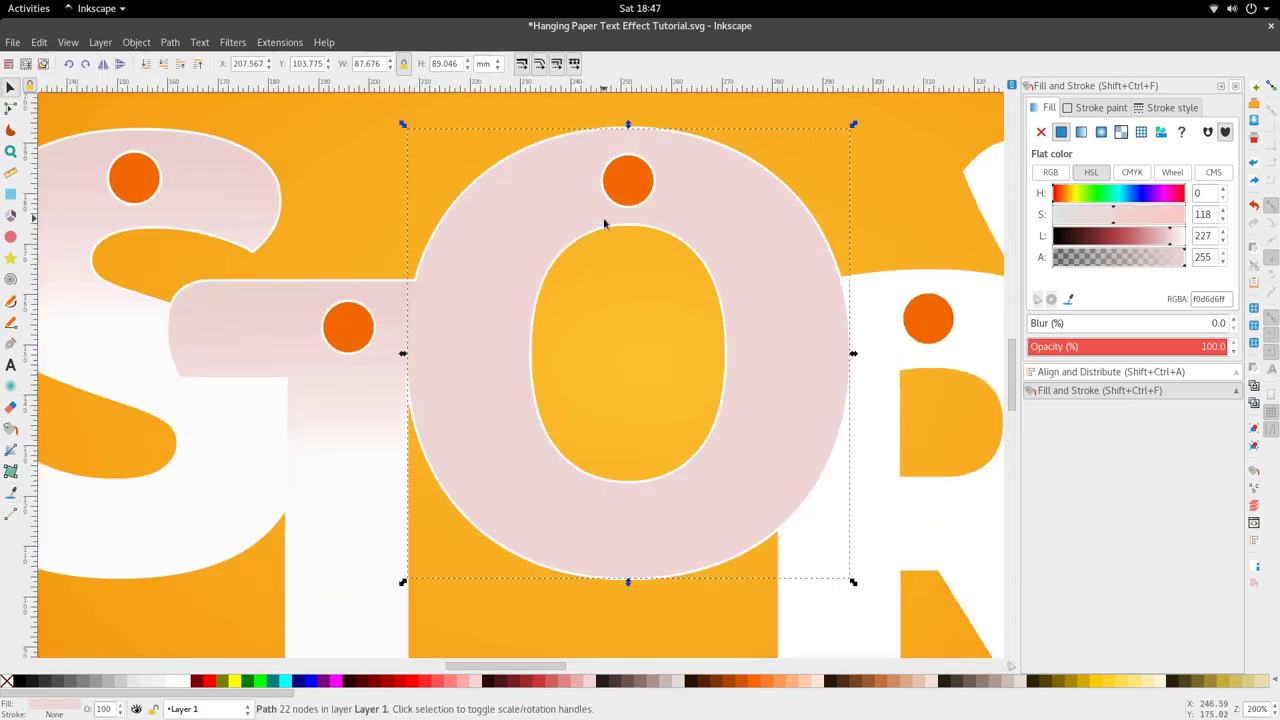
Try drawing a short vertical gradient down the O's upper part beside its punched hole, and undo it
{"action": "key", "text": "g"}
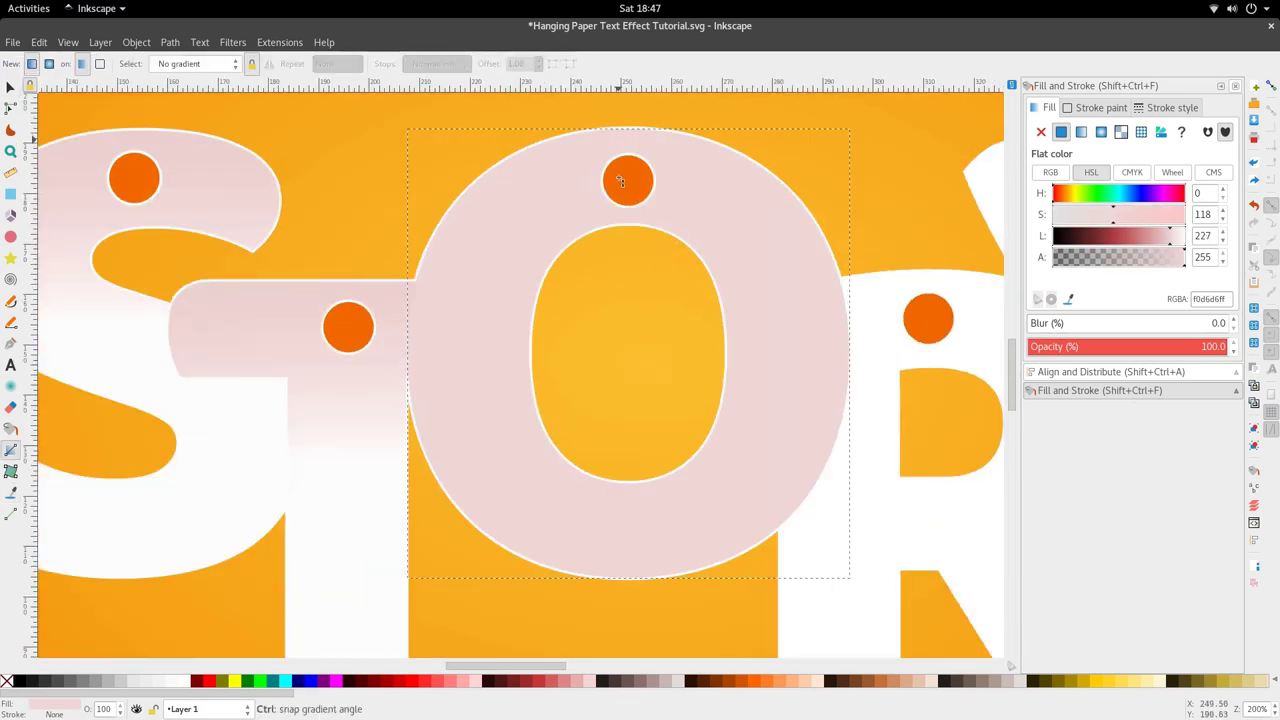
{"action": "left_click_drag", "start_coordinate": [619, 137], "coordinate": [620, 218]}
{"action": "key", "text": "ctrl+z"}
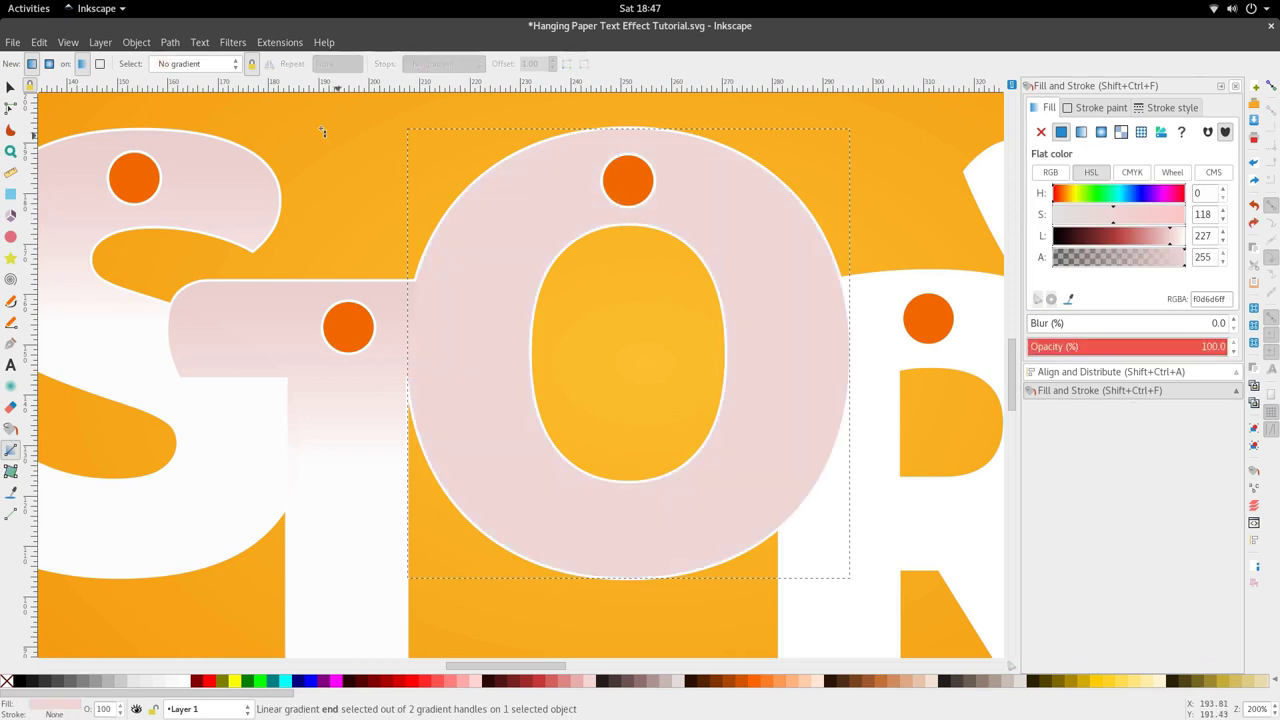
Fill the inset O with existing gradient 1810 and turn it vertical, from just above the letter to slightly above the middle of its opening
{"action": "left_click", "coordinate": [178, 64]}
{"action": "left_click", "coordinate": [180, 82]}
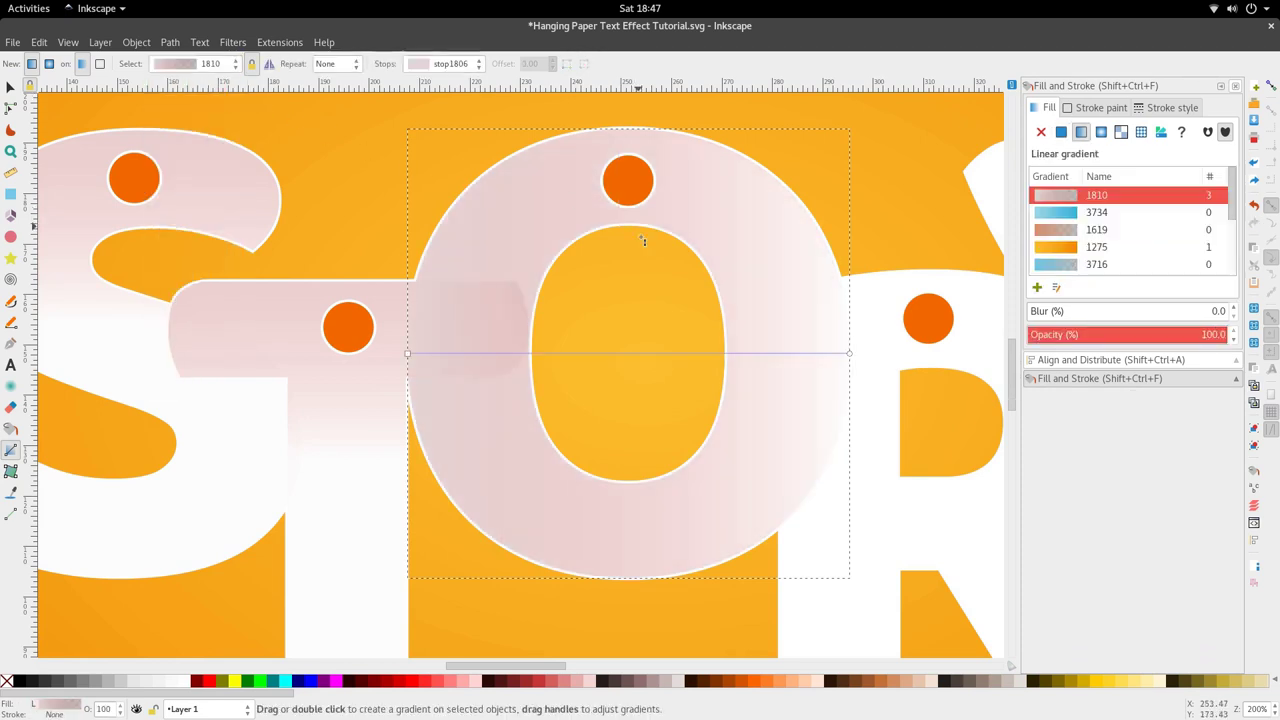
{"action": "scroll", "coordinate": [623, 327], "scroll_direction": "down", "scroll_amount": 2, "text": "ctrl"}
{"action": "left_click_drag", "start_coordinate": [515, 342], "coordinate": [620, 245]}
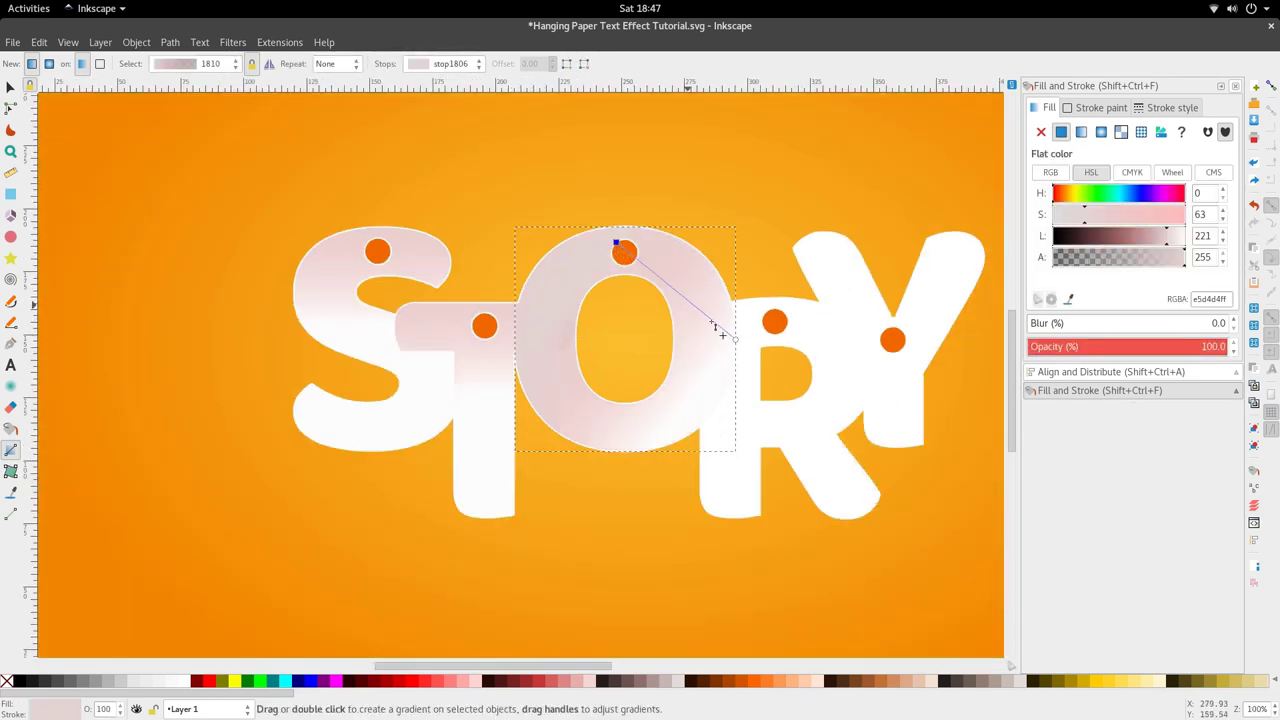
{"action": "left_click_drag", "start_coordinate": [736, 341], "coordinate": [616, 350]}
{"action": "scroll", "coordinate": [624, 252], "scroll_direction": "up", "scroll_amount": 2, "text": "ctrl"}
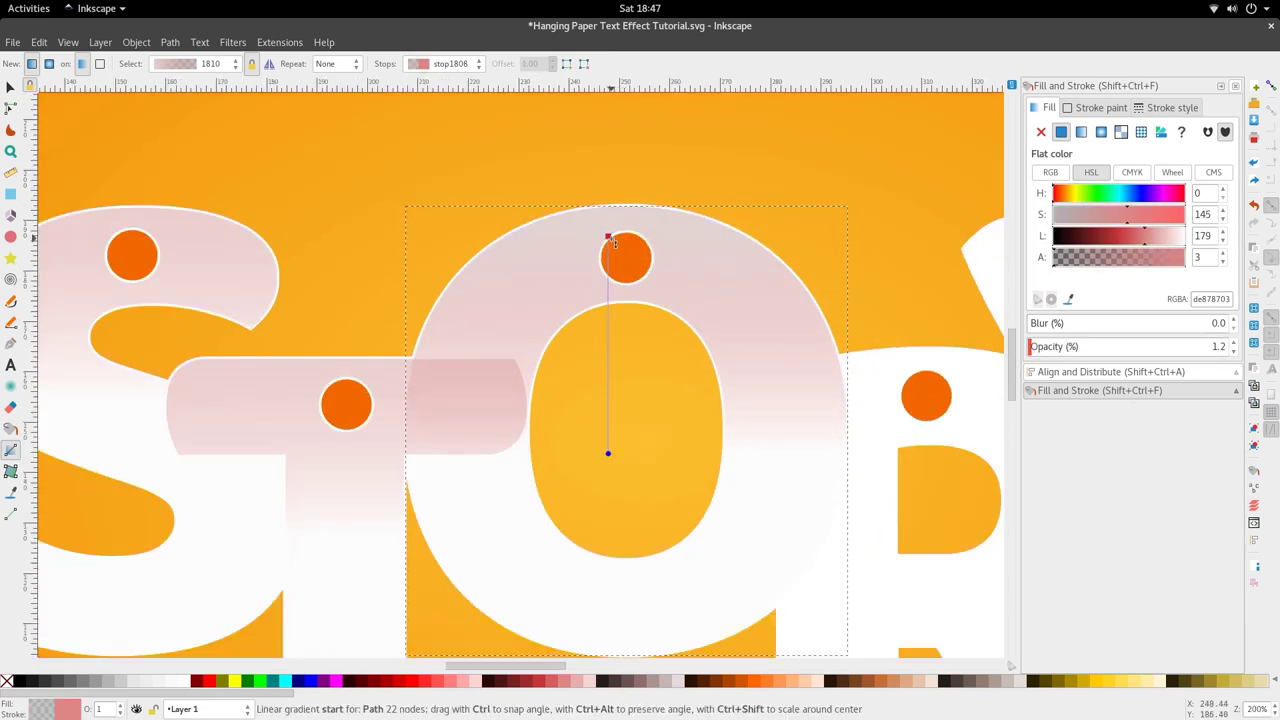
{"action": "left_click", "coordinate": [608, 202]}
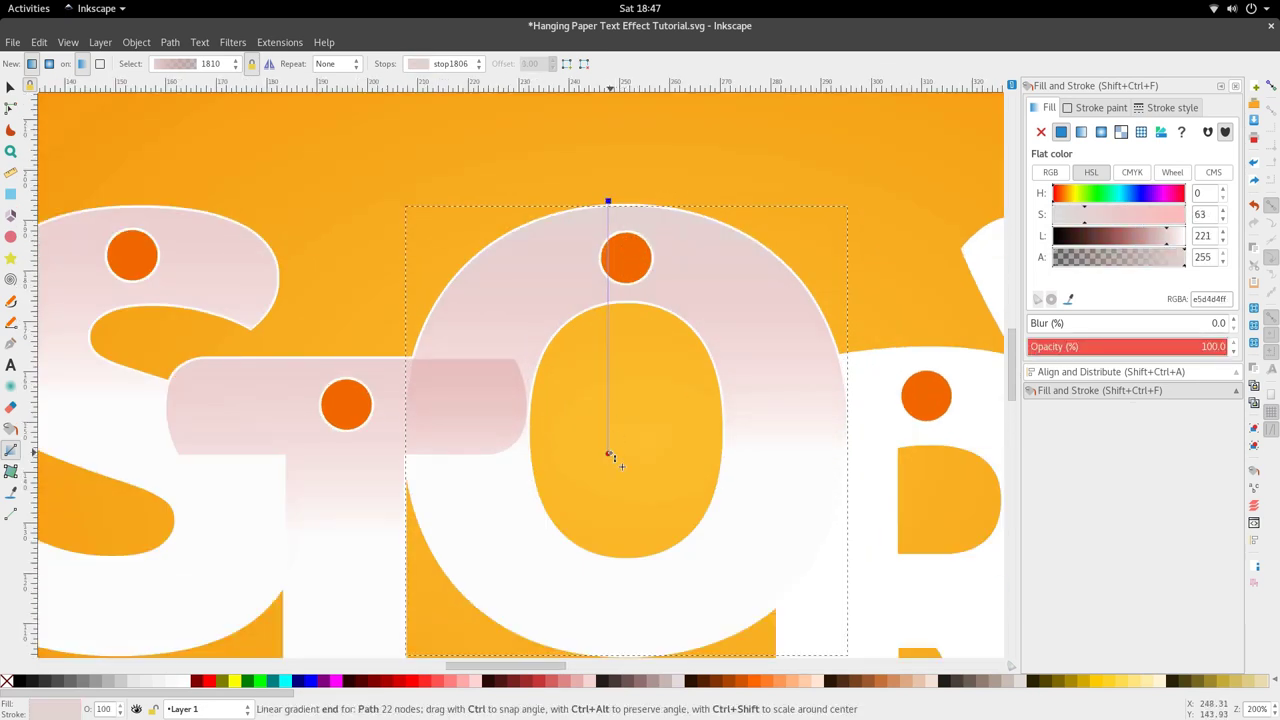
{"action": "left_click_drag", "start_coordinate": [610, 403], "coordinate": [609, 412]}
Lower the gradient-filled O in the stacking order behind the R, and deselect it
{"action": "scroll", "coordinate": [611, 441], "scroll_direction": "down", "scroll_amount": 2, "text": "ctrl"}
{"action": "key", "text": "s"}
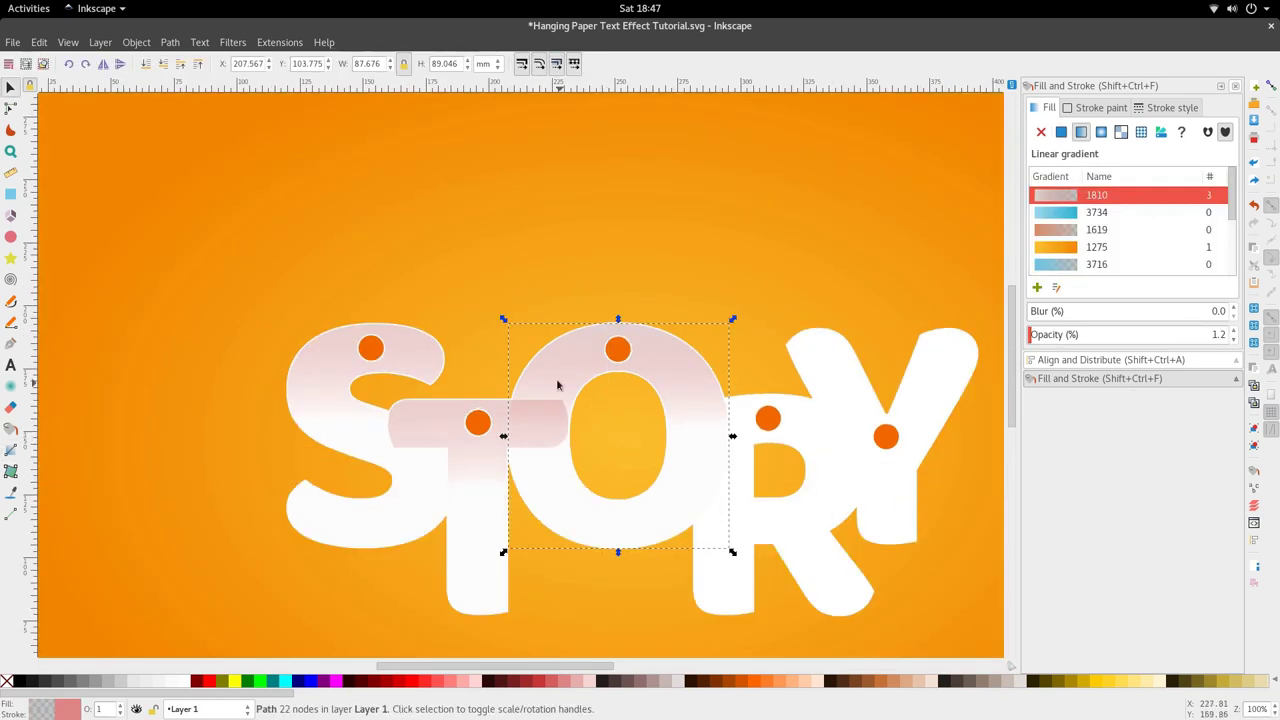
{"action": "left_click", "coordinate": [164, 68]}
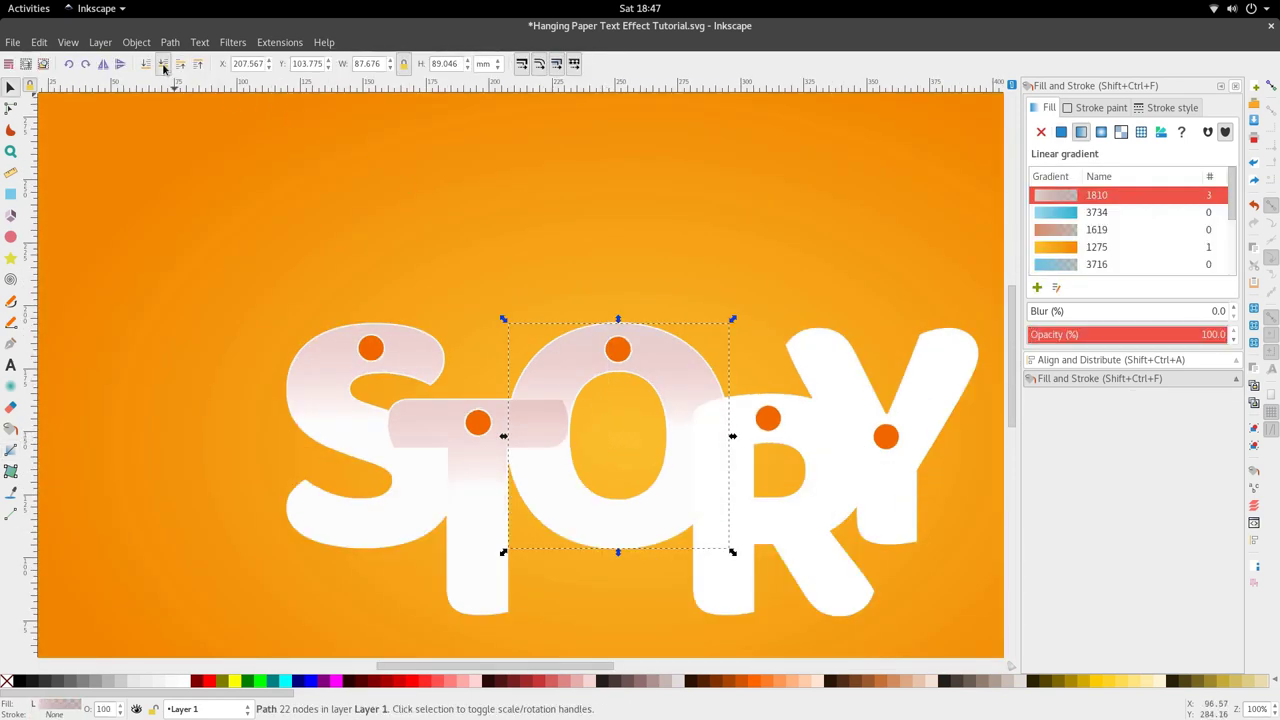
{"action": "scroll", "coordinate": [634, 424], "scroll_direction": "down", "scroll_amount": 4}
{"action": "left_click", "coordinate": [642, 472]}
Select the top copy of the R and inset its path to leave a thin white paper edge
{"action": "scroll", "coordinate": [722, 344], "scroll_direction": "up", "scroll_amount": 2, "text": "ctrl"}
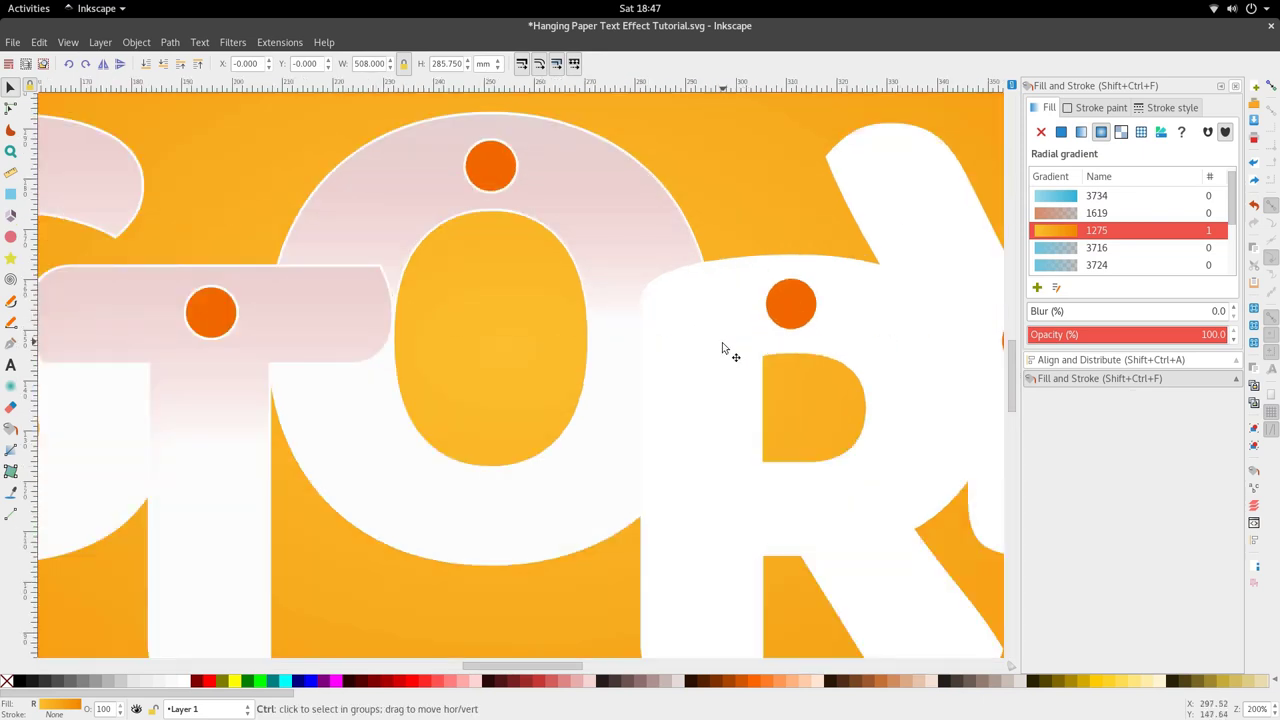
{"action": "left_click", "coordinate": [722, 343]}
{"action": "scroll", "coordinate": [565, 294], "scroll_direction": "down", "scroll_amount": 1, "text": "ctrl"}
{"action": "left_click", "coordinate": [170, 42]}
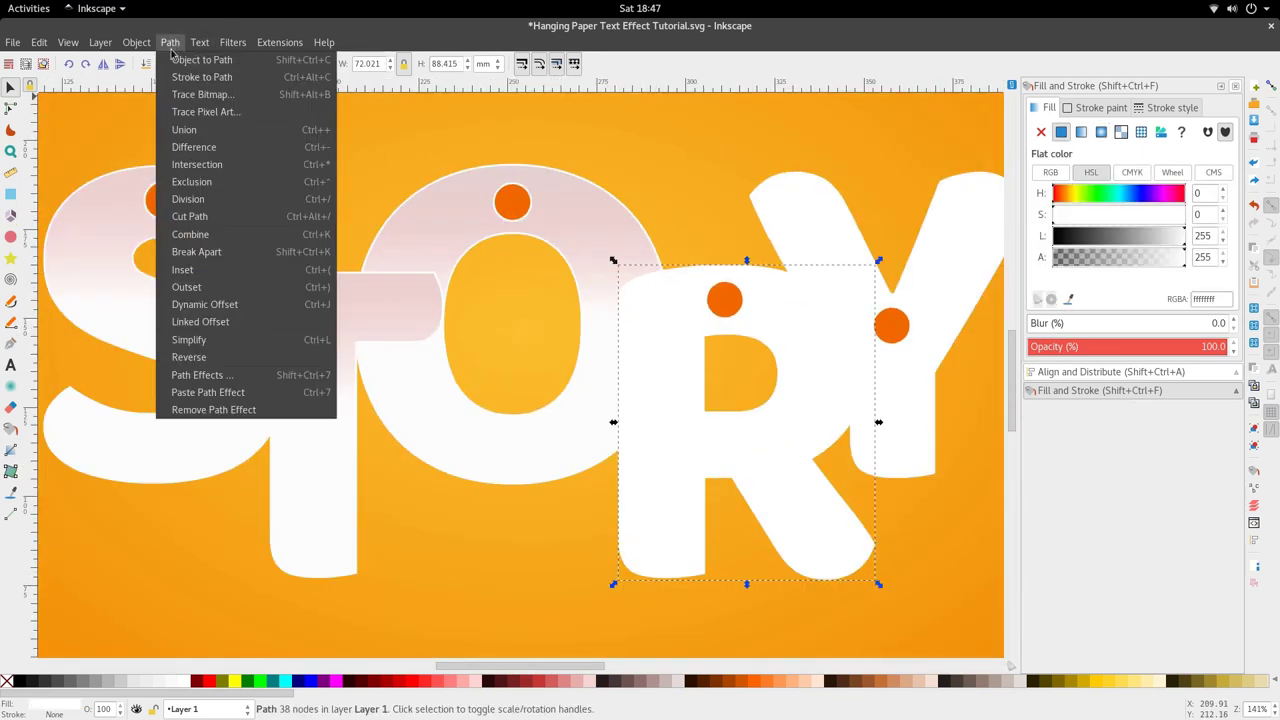
{"action": "left_click", "coordinate": [200, 272]}
{"action": "scroll", "coordinate": [818, 364], "scroll_direction": "up", "scroll_amount": 1, "text": "ctrl"}
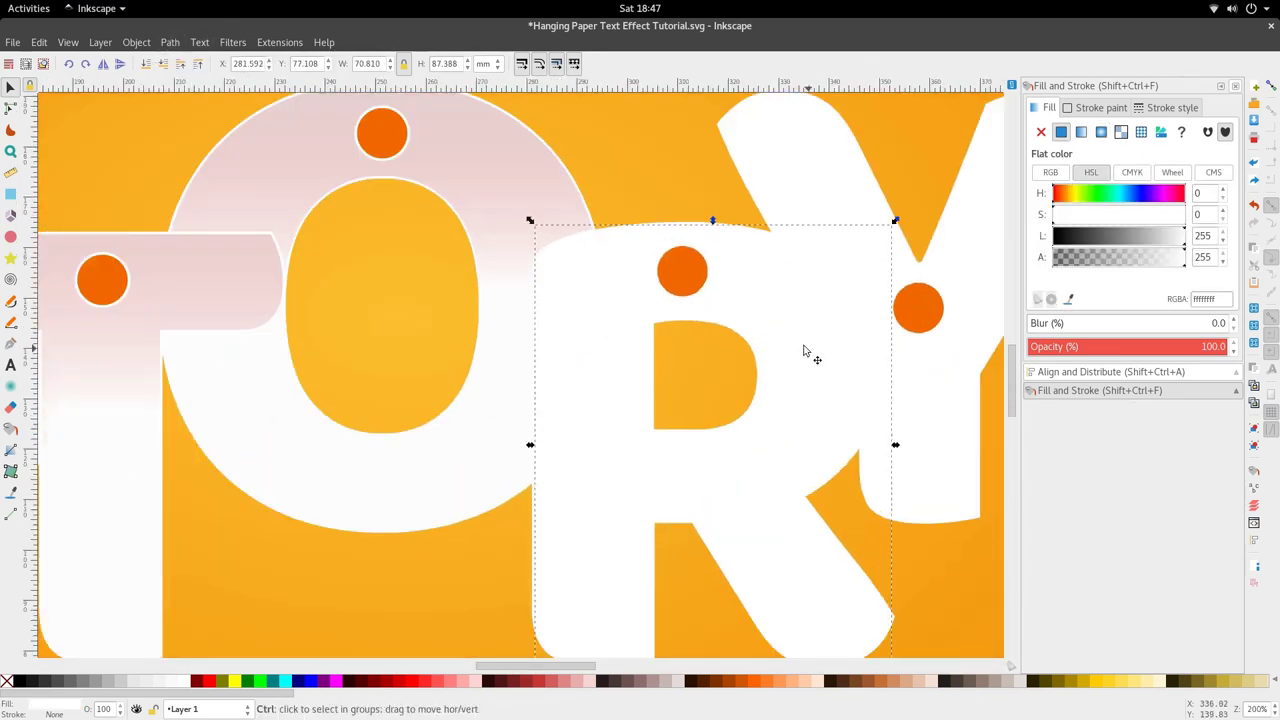
Fill the inset R with the existing pink gradient 1810
{"action": "left_click", "coordinate": [10, 450]}
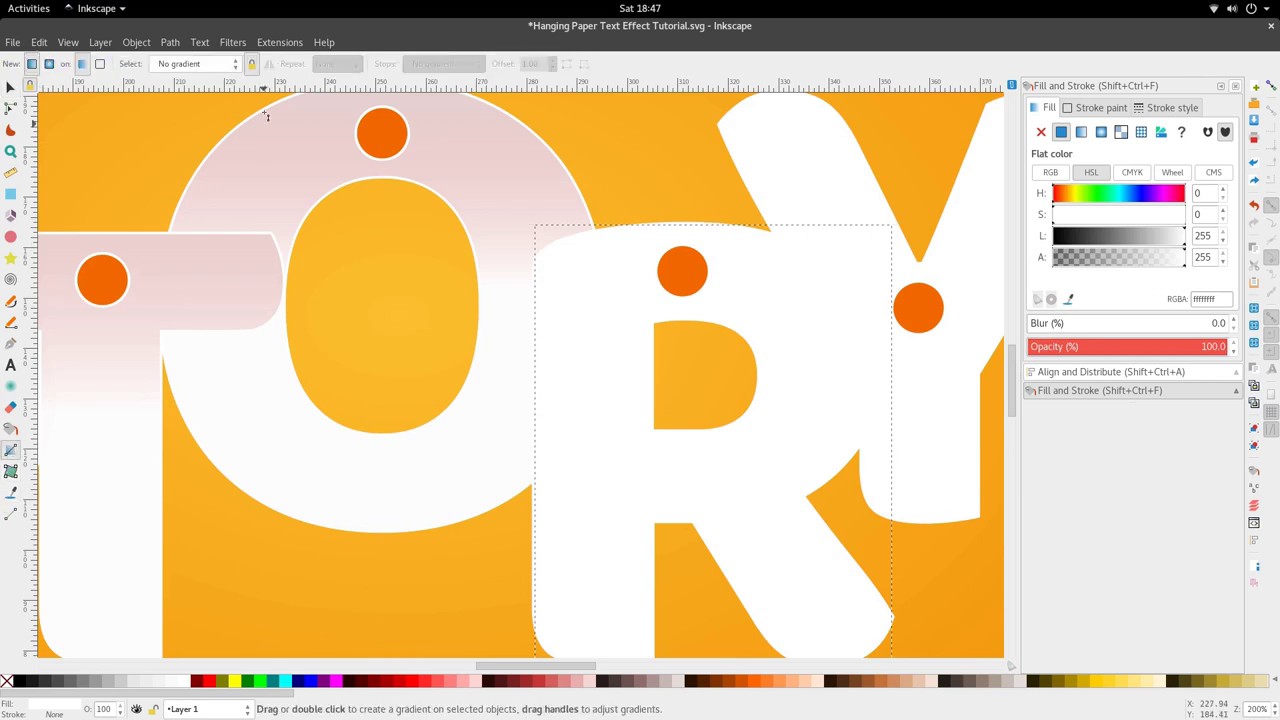
{"action": "left_click", "coordinate": [192, 63]}
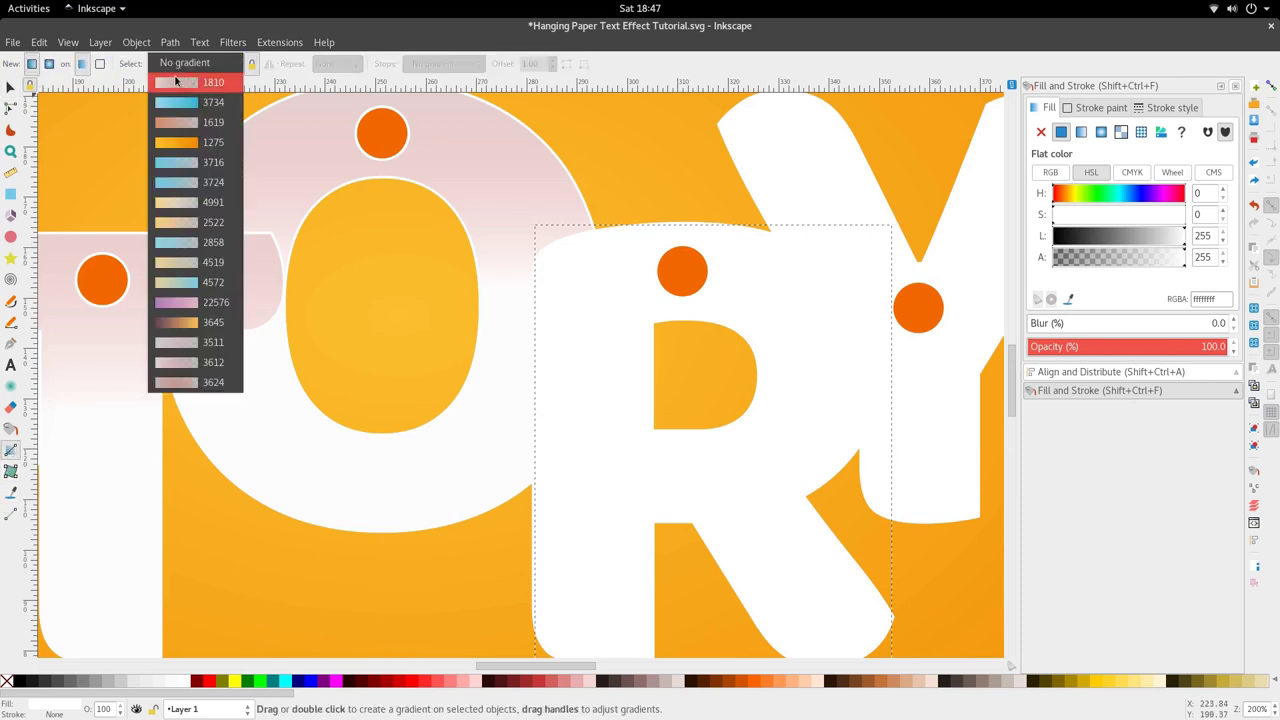
{"action": "left_click", "coordinate": [197, 83]}
{"action": "key", "text": "minus"}
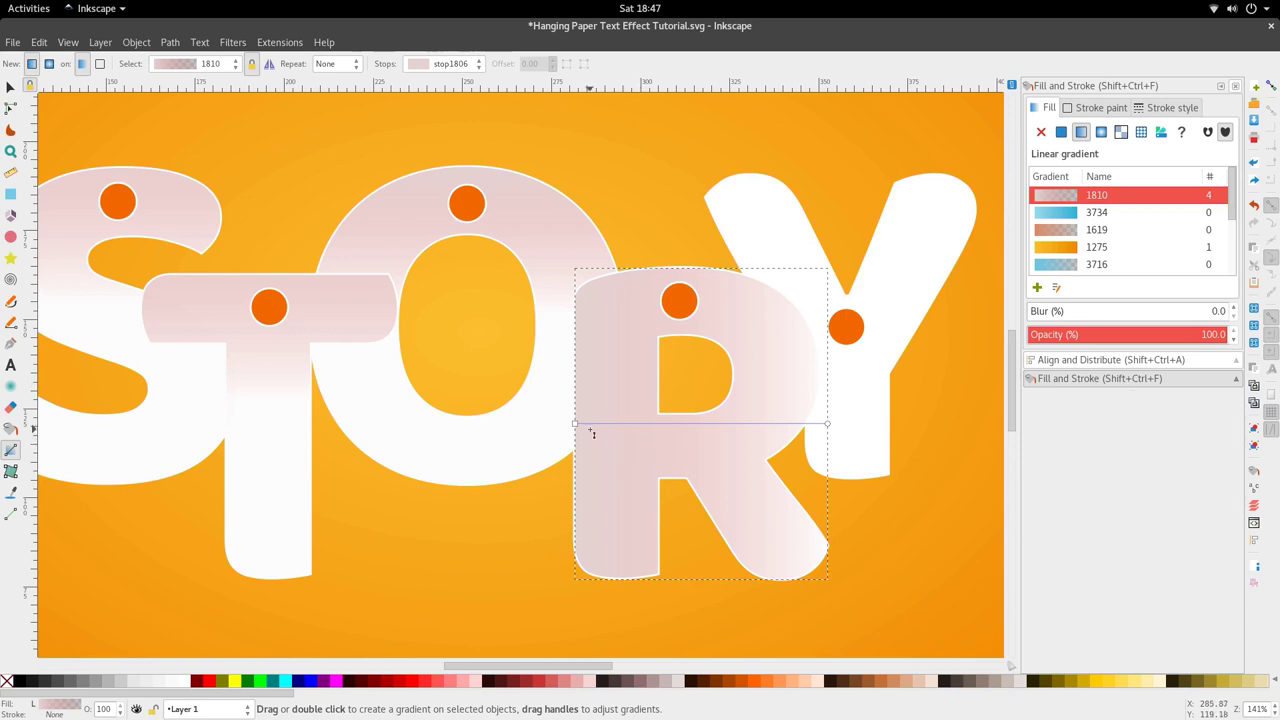
Turn the R's gradient vertical, starting above the letter and ending near the bottom of its enclosed opening
{"action": "left_click_drag", "start_coordinate": [574, 424], "coordinate": [674, 275]}
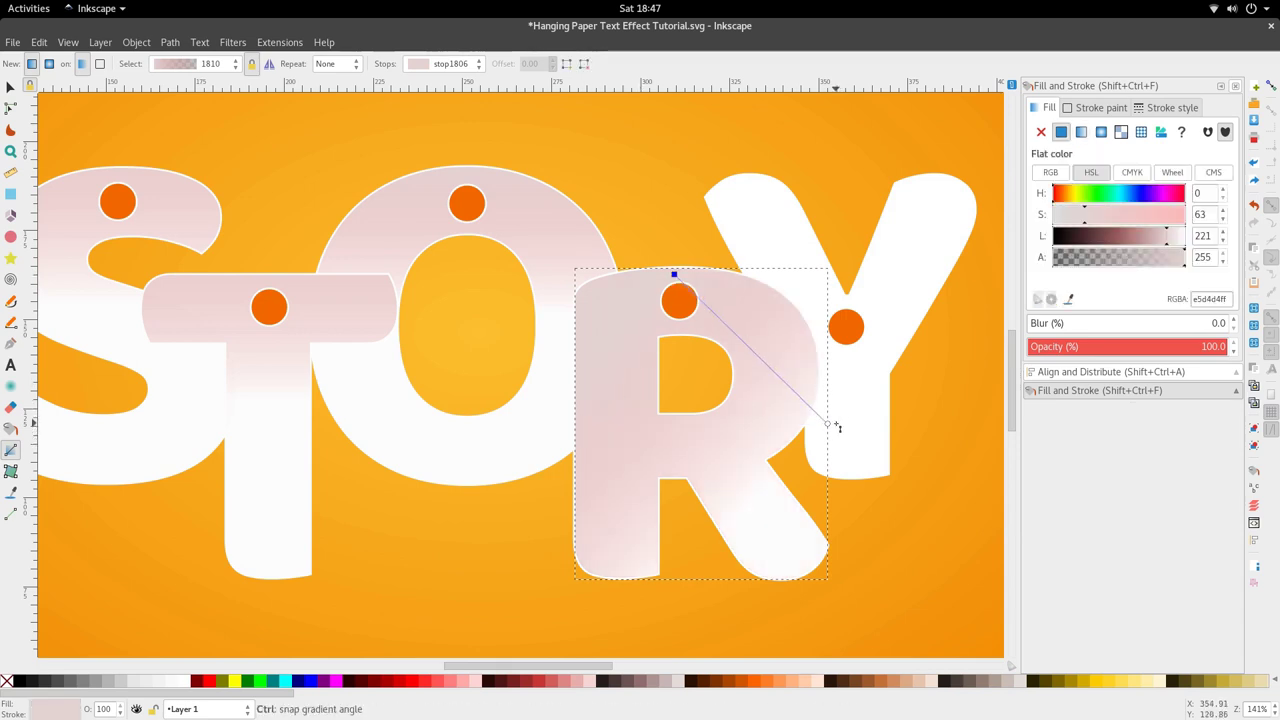
{"action": "left_click_drag", "start_coordinate": [716, 432], "coordinate": [685, 355]}
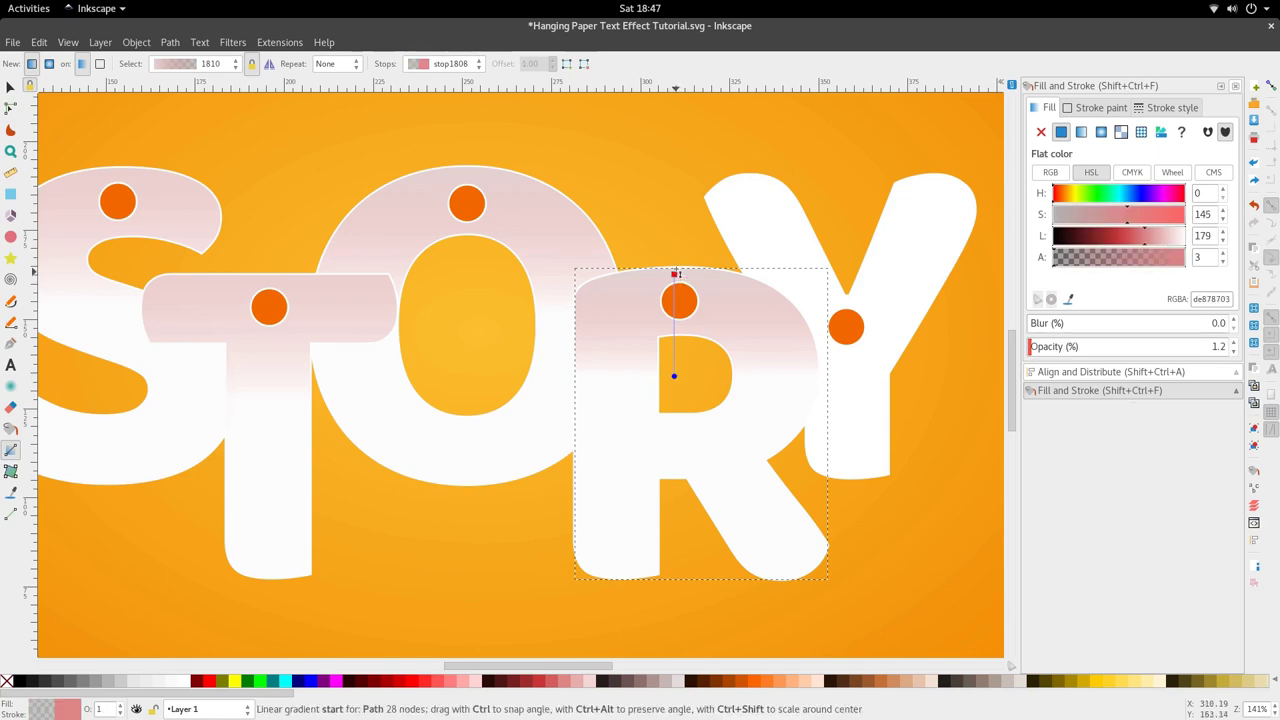
{"action": "left_click", "coordinate": [676, 243]}
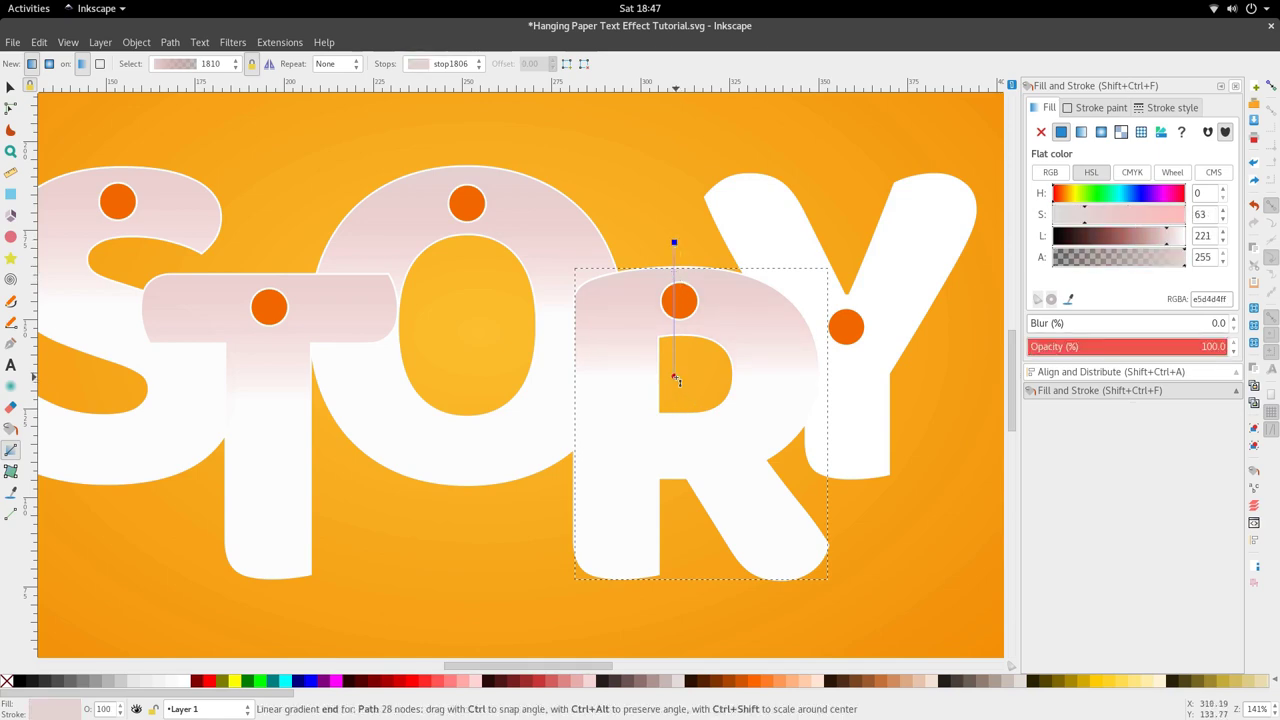
{"action": "left_click_drag", "start_coordinate": [675, 377], "coordinate": [675, 404]}
{"action": "key", "text": "s"}
{"action": "scroll", "coordinate": [729, 394], "scroll_direction": "down", "scroll_amount": 3}
{"action": "scroll", "coordinate": [729, 399], "scroll_direction": "up", "scroll_amount": 2}
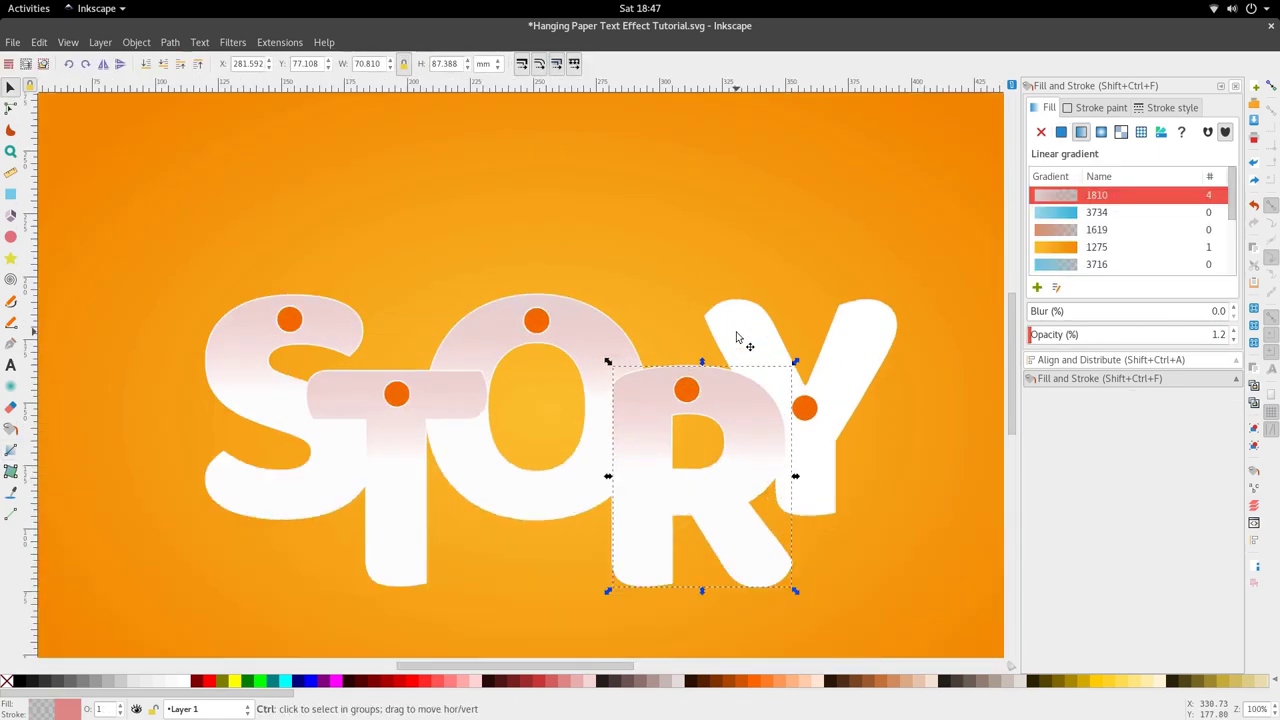
Select the Y and inset its path to leave a thin white paper edge
{"action": "key", "text": "n"}
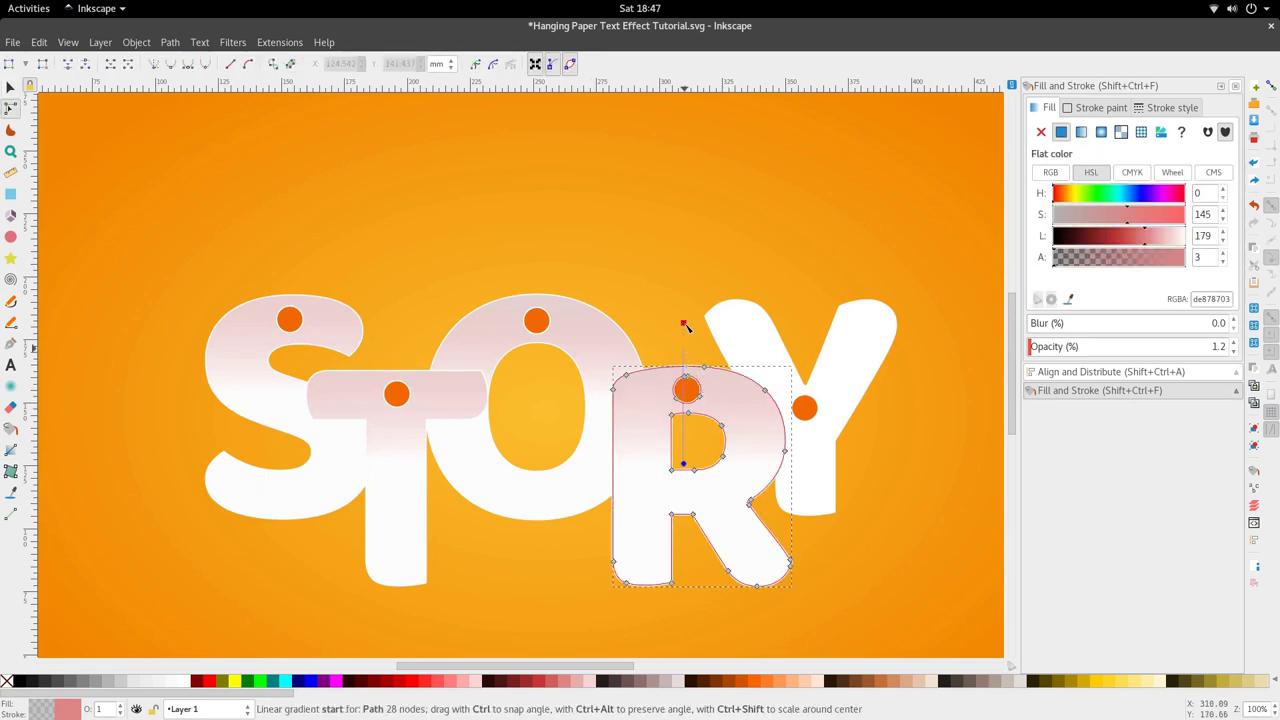
{"action": "left_click", "coordinate": [684, 322]}
{"action": "key", "text": "s"}
{"action": "left_click", "coordinate": [731, 347]}
{"action": "key", "text": "n"}
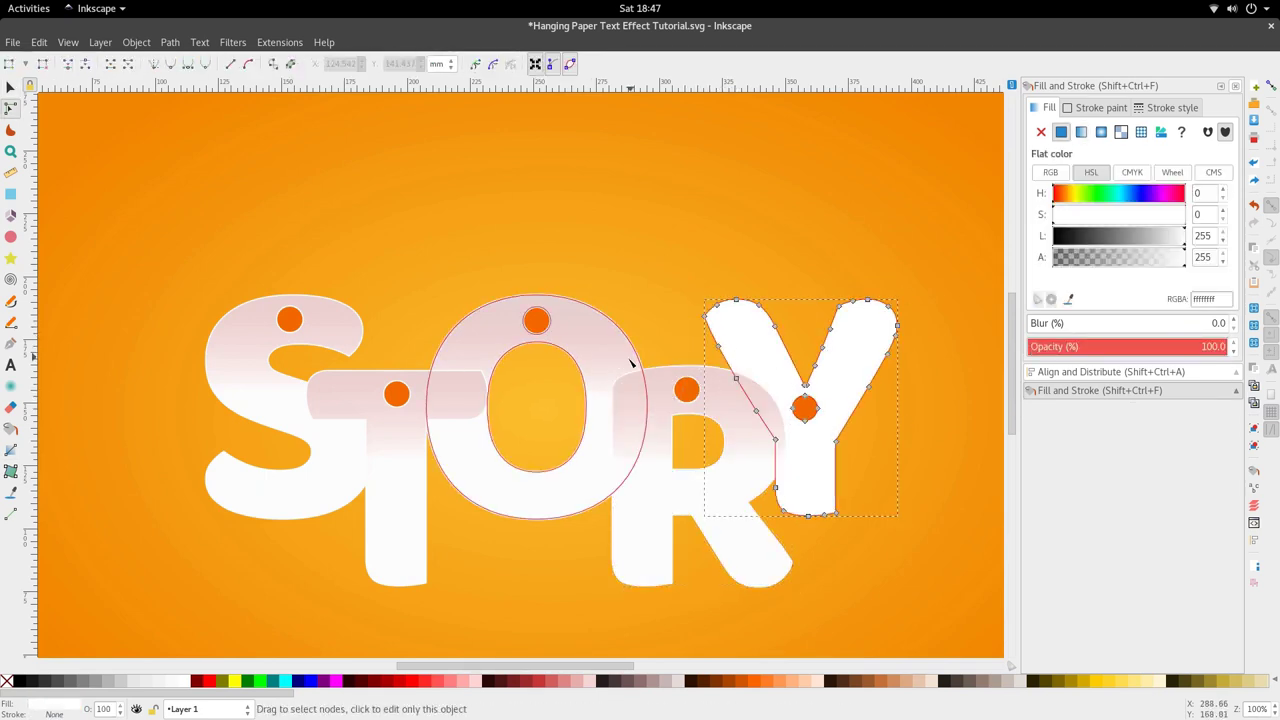
{"action": "key", "text": "s"}
{"action": "scroll", "coordinate": [787, 401], "scroll_direction": "up", "scroll_amount": 2}
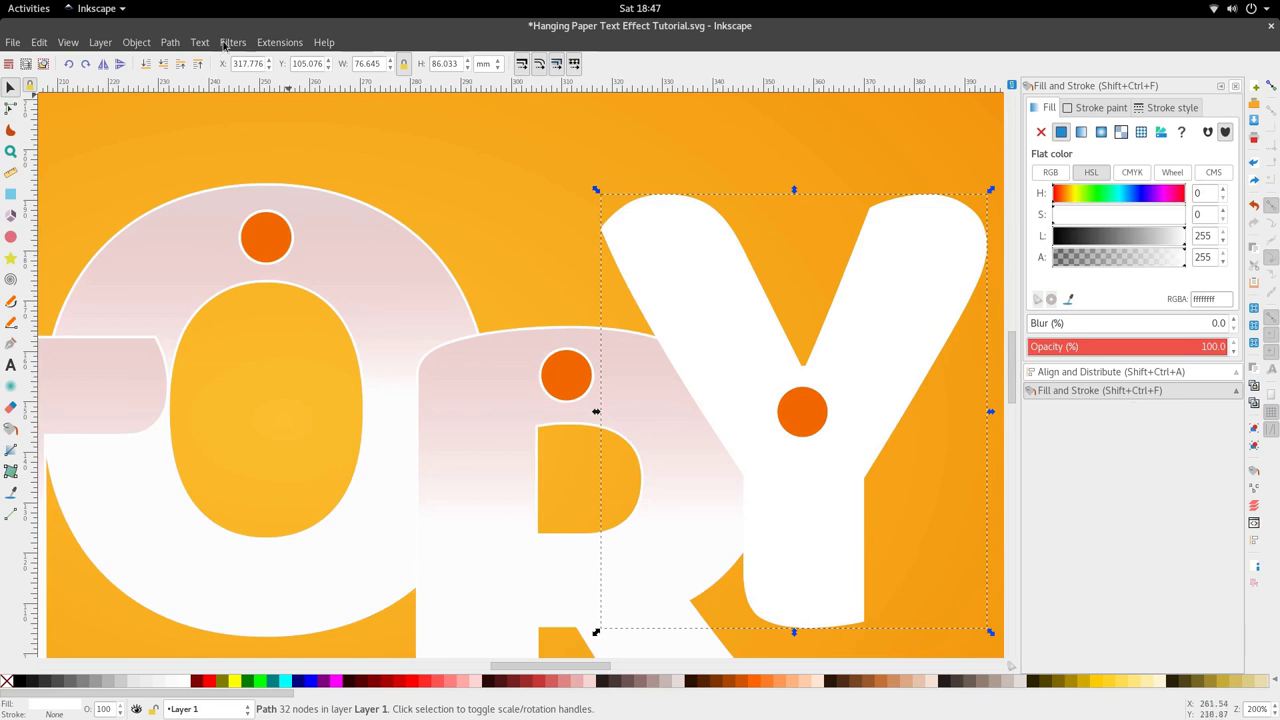
{"action": "left_click", "coordinate": [170, 42]}
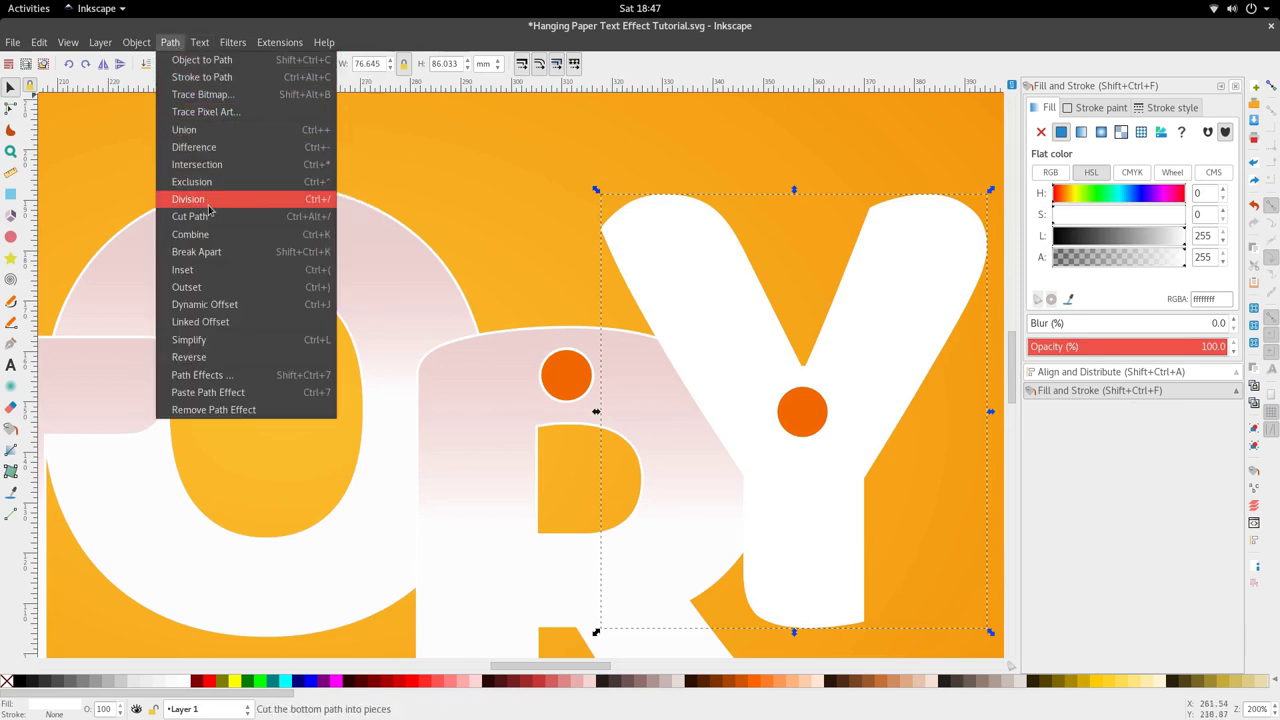
{"action": "left_click", "coordinate": [180, 269]}
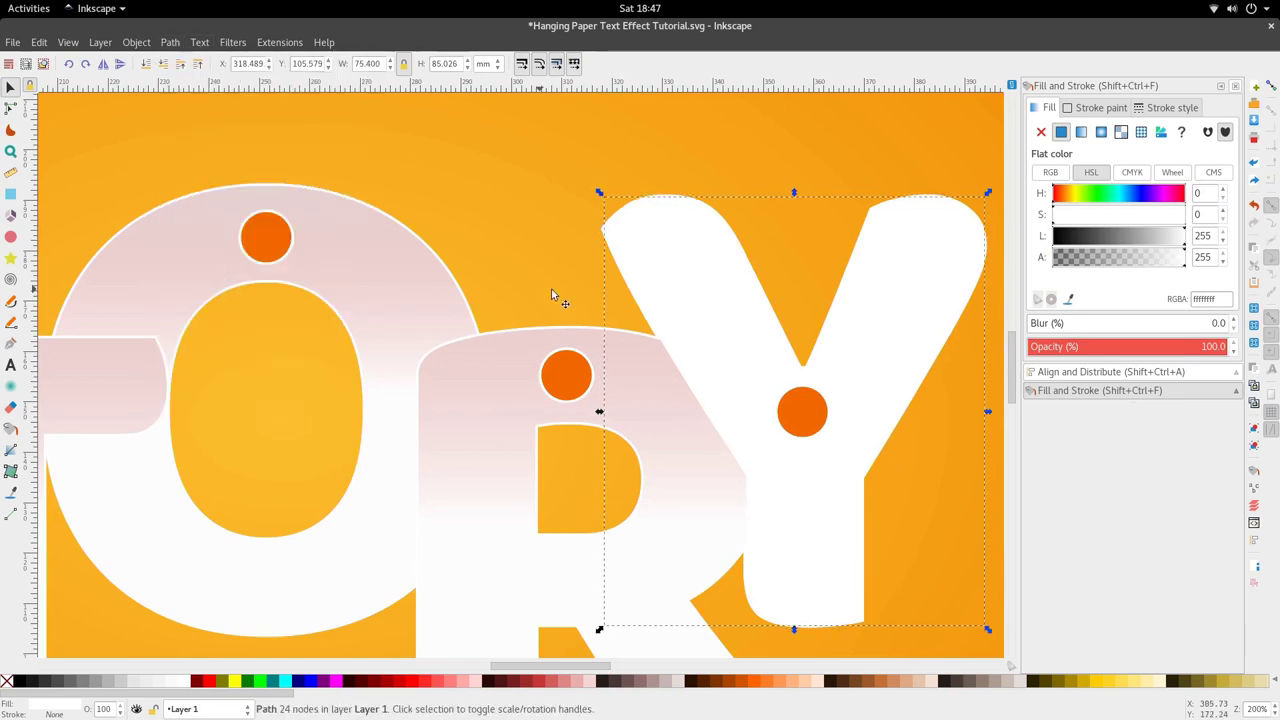
Bring up the existing gradients available for the inset Y's fill
{"action": "key", "text": "5"}
{"action": "key", "text": "d"}
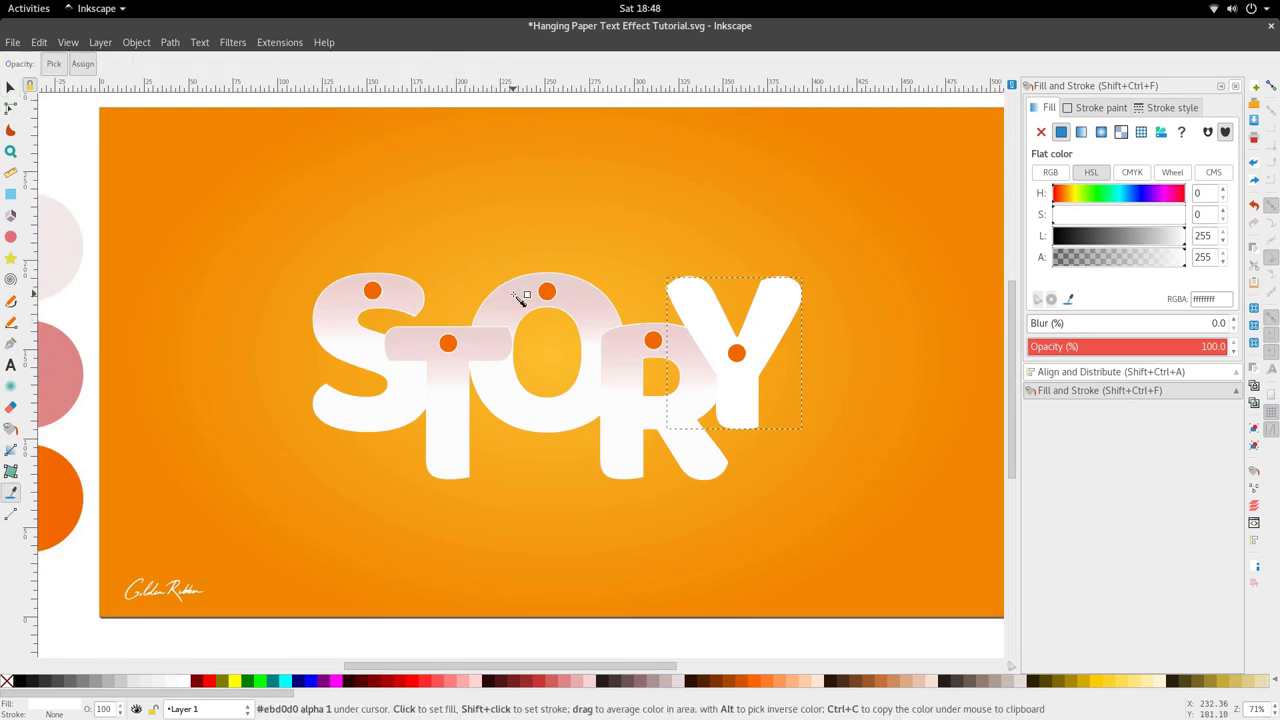
{"action": "left_click", "coordinate": [10, 455]}
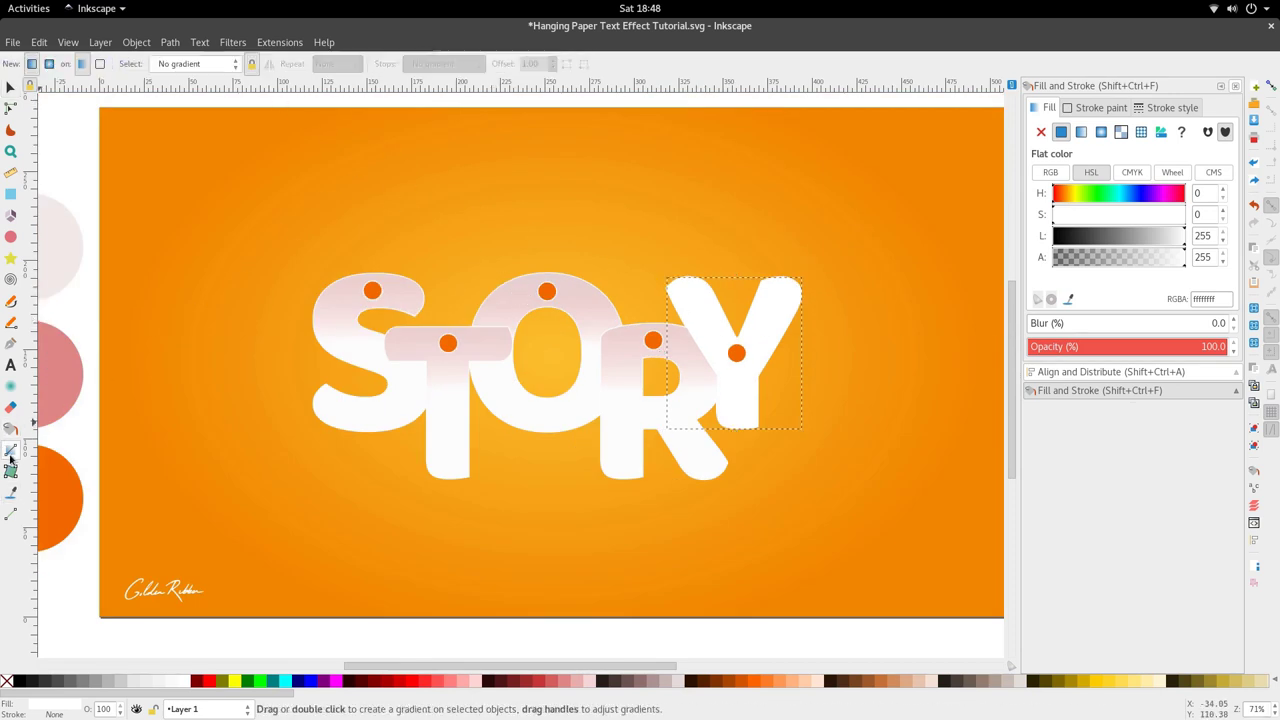
{"action": "left_click", "coordinate": [204, 68]}
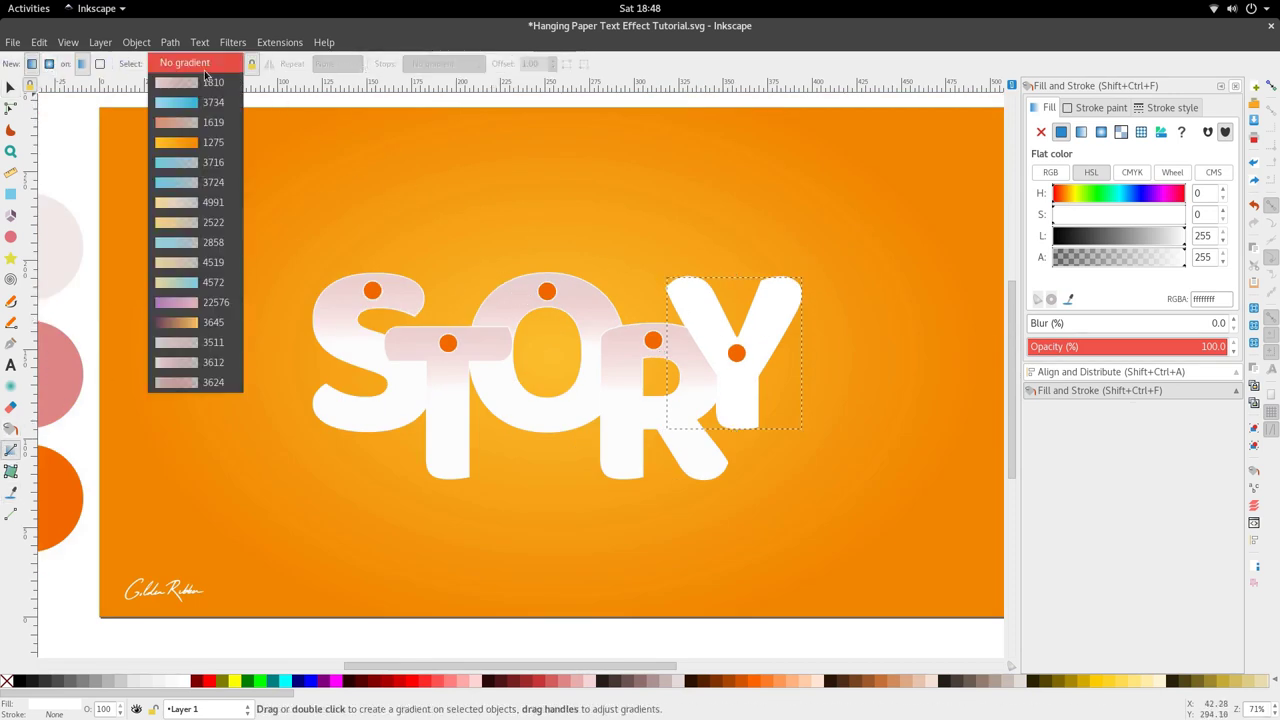
{"action": "left_click", "coordinate": [120, 70]}
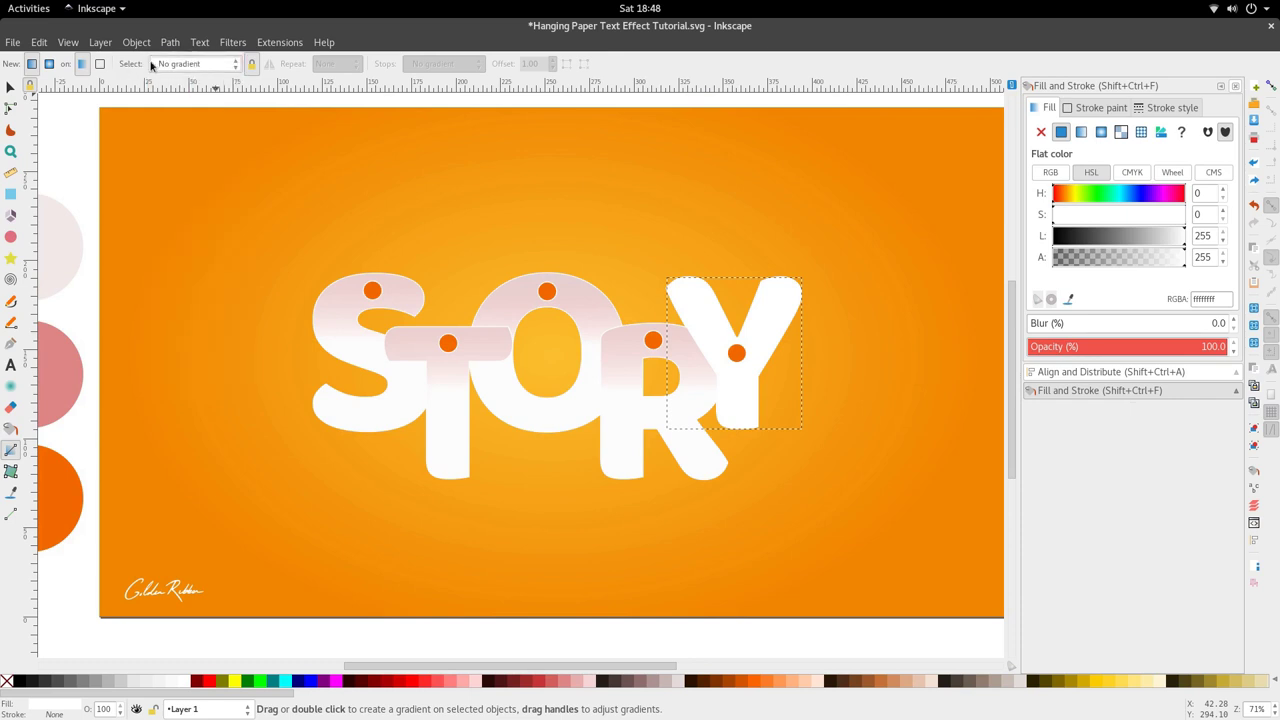
Fill the letter Y with linear gradient 1810 and run it vertically from above the letter down to its fork
{"action": "left_click", "coordinate": [206, 65]}
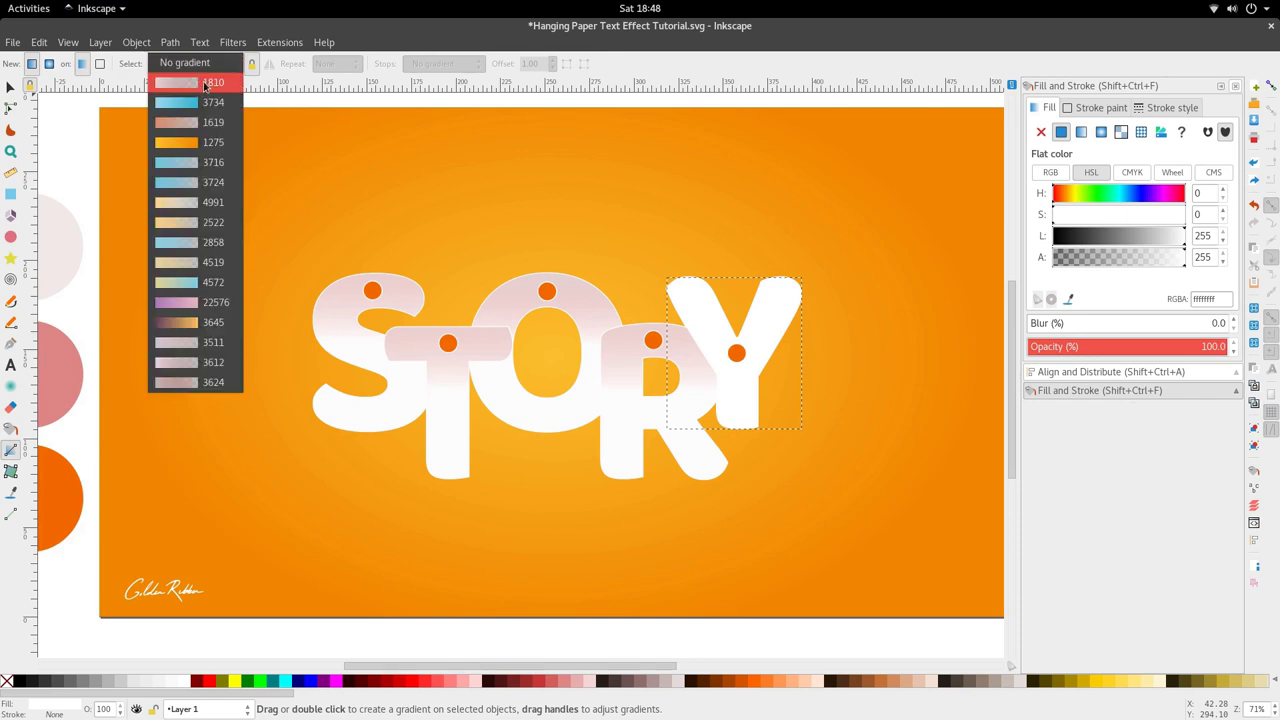
{"action": "left_click", "coordinate": [205, 82]}
{"action": "scroll", "coordinate": [800, 351], "scroll_direction": "up", "scroll_amount": 2, "text": "ctrl"}
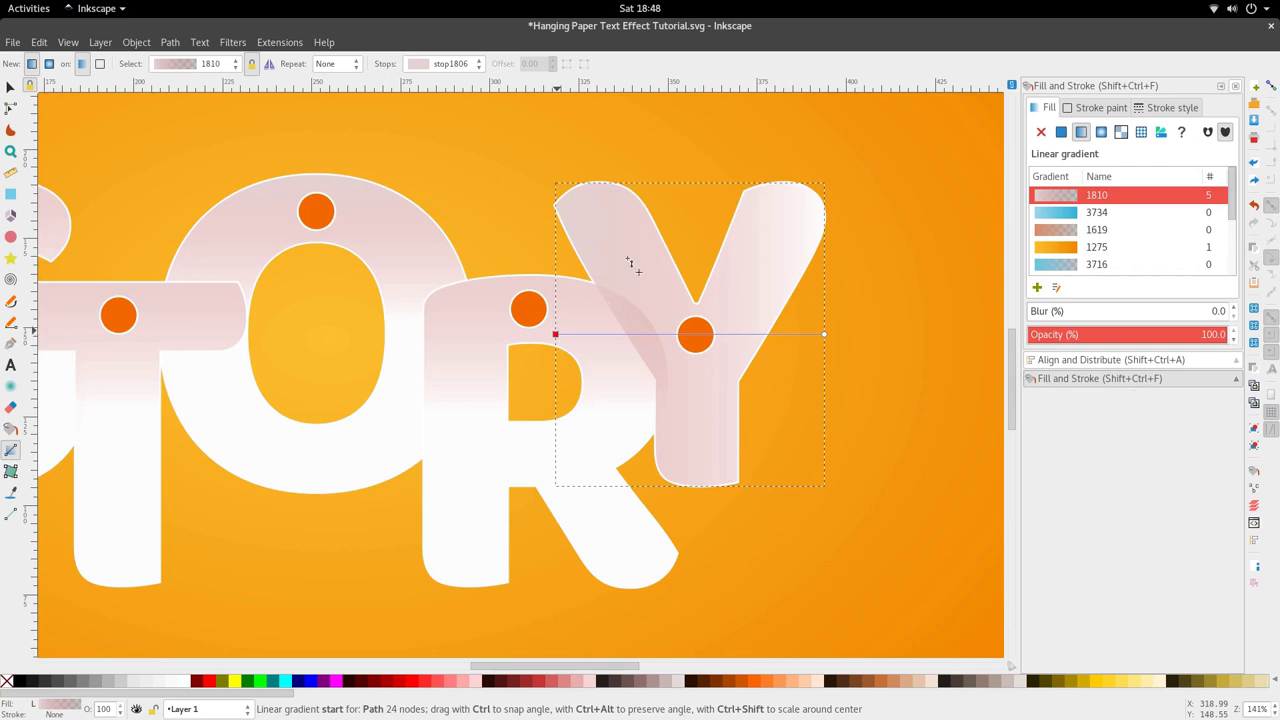
{"action": "left_click_drag", "start_coordinate": [630, 263], "coordinate": [688, 232]}
{"action": "key", "text": "5"}
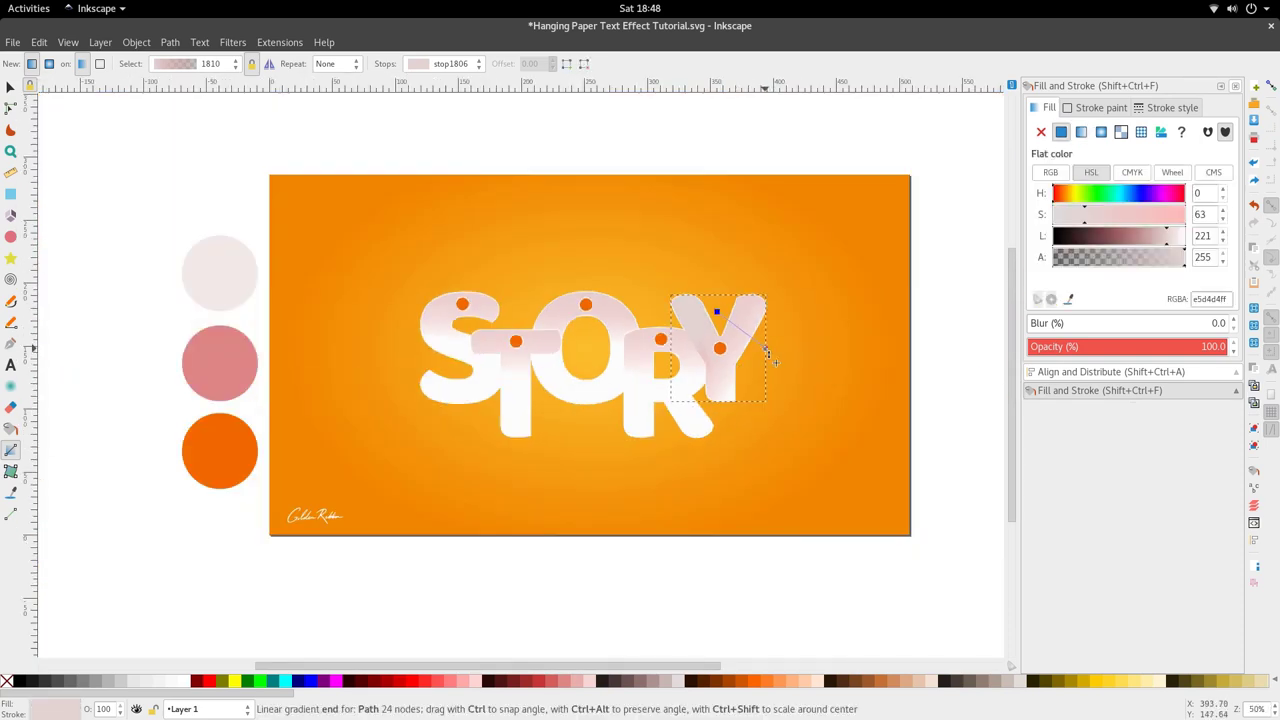
{"action": "left_click_drag", "start_coordinate": [728, 352], "coordinate": [695, 241]}
{"action": "scroll", "coordinate": [728, 322], "scroll_direction": "up", "scroll_amount": 3, "text": "ctrl"}
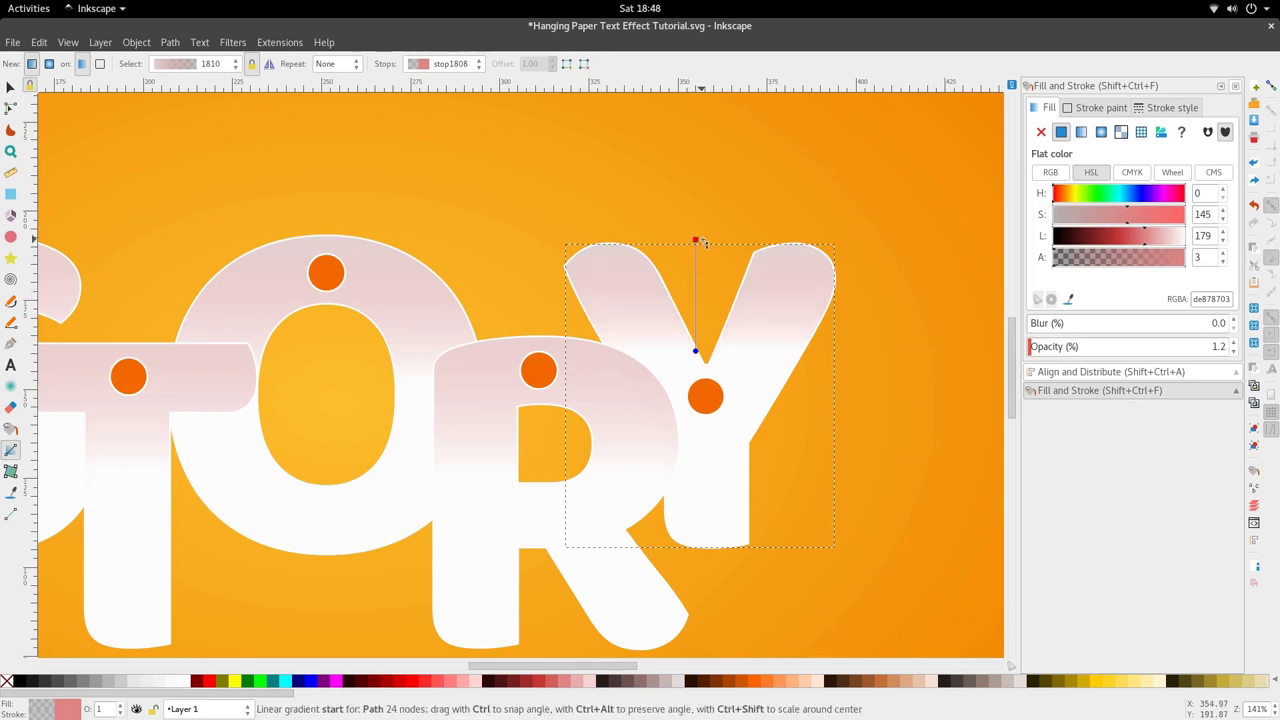
{"action": "left_click_drag", "start_coordinate": [695, 350], "coordinate": [697, 385]}
{"action": "scroll", "coordinate": [690, 425], "scroll_direction": "down", "scroll_amount": 3, "text": "ctrl"}
Examine the overlap between the R and Y and the gradients and node outlines of the O and Y
{"action": "key", "text": "s"}
{"action": "left_click", "coordinate": [683, 499]}
{"action": "scroll", "coordinate": [685, 450], "scroll_direction": "down", "scroll_amount": 3}
{"action": "scroll", "coordinate": [673, 317], "scroll_direction": "up", "scroll_amount": 5, "text": "ctrl"}
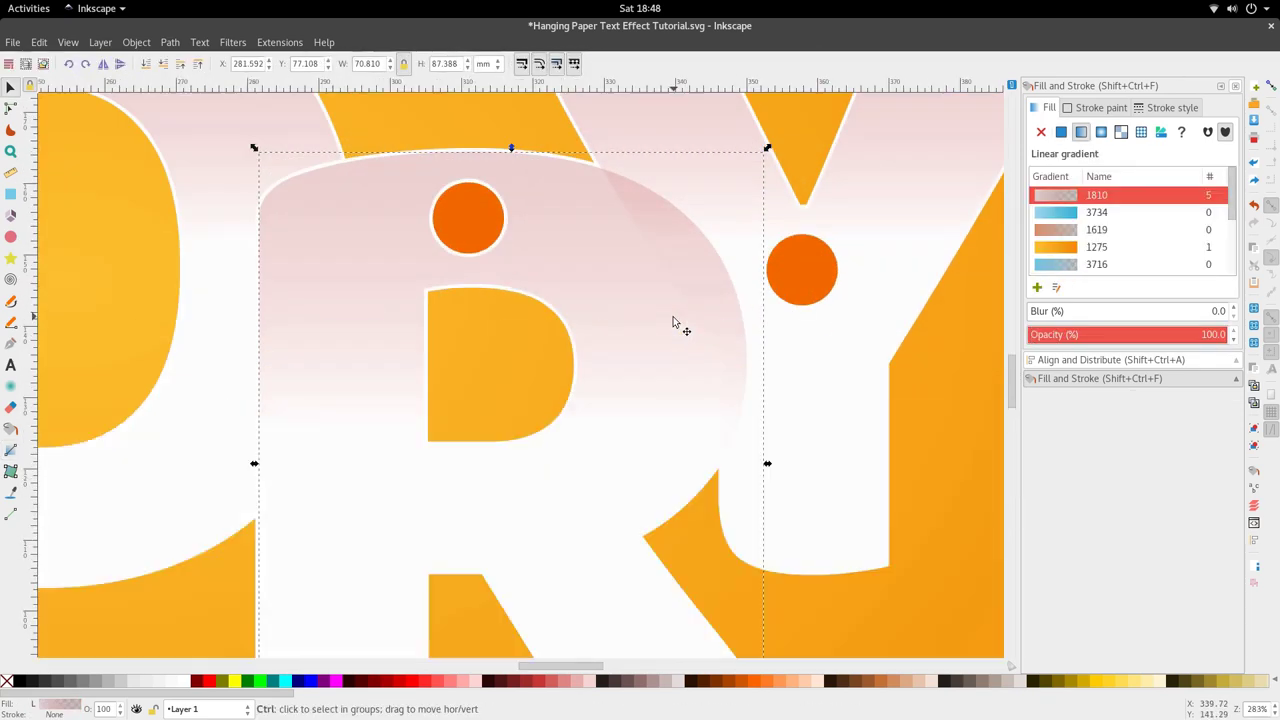
{"action": "left_click", "coordinate": [694, 206]}
{"action": "scroll", "coordinate": [664, 317], "scroll_direction": "down", "scroll_amount": 3}
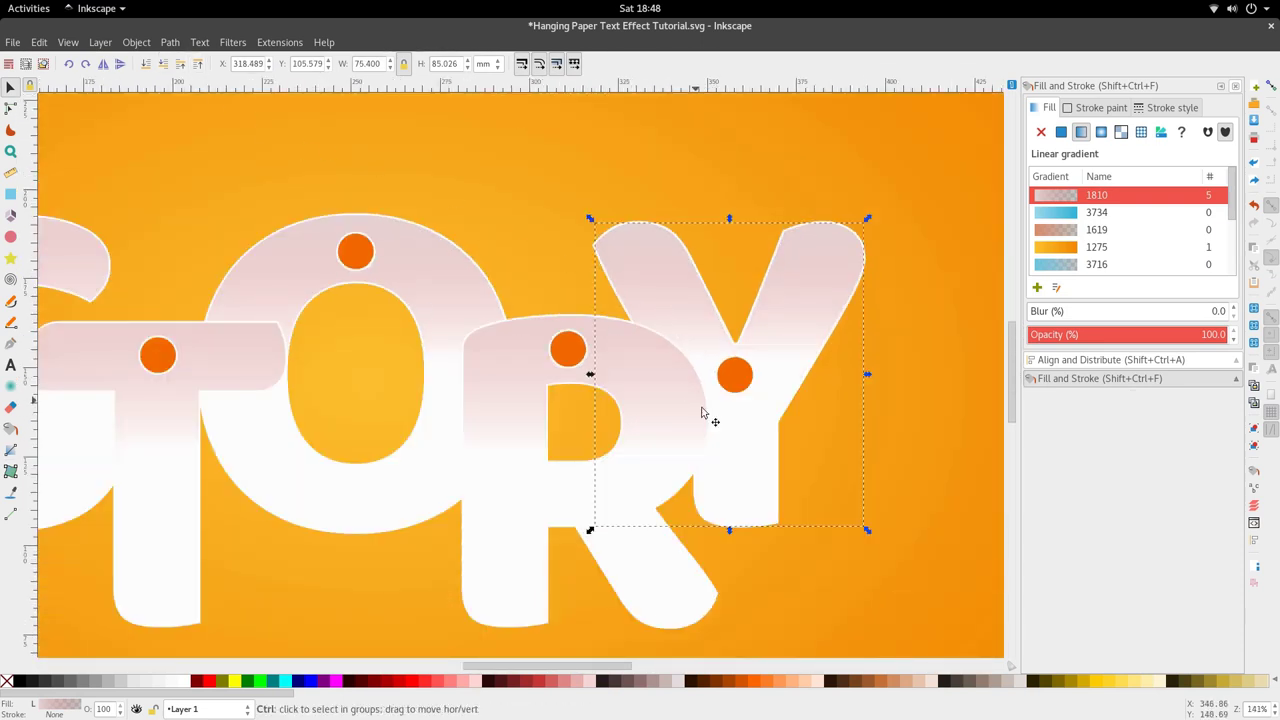
{"action": "scroll", "coordinate": [709, 414], "scroll_direction": "down", "scroll_amount": 3}
{"action": "scroll", "coordinate": [730, 398], "scroll_direction": "up", "scroll_amount": 3}
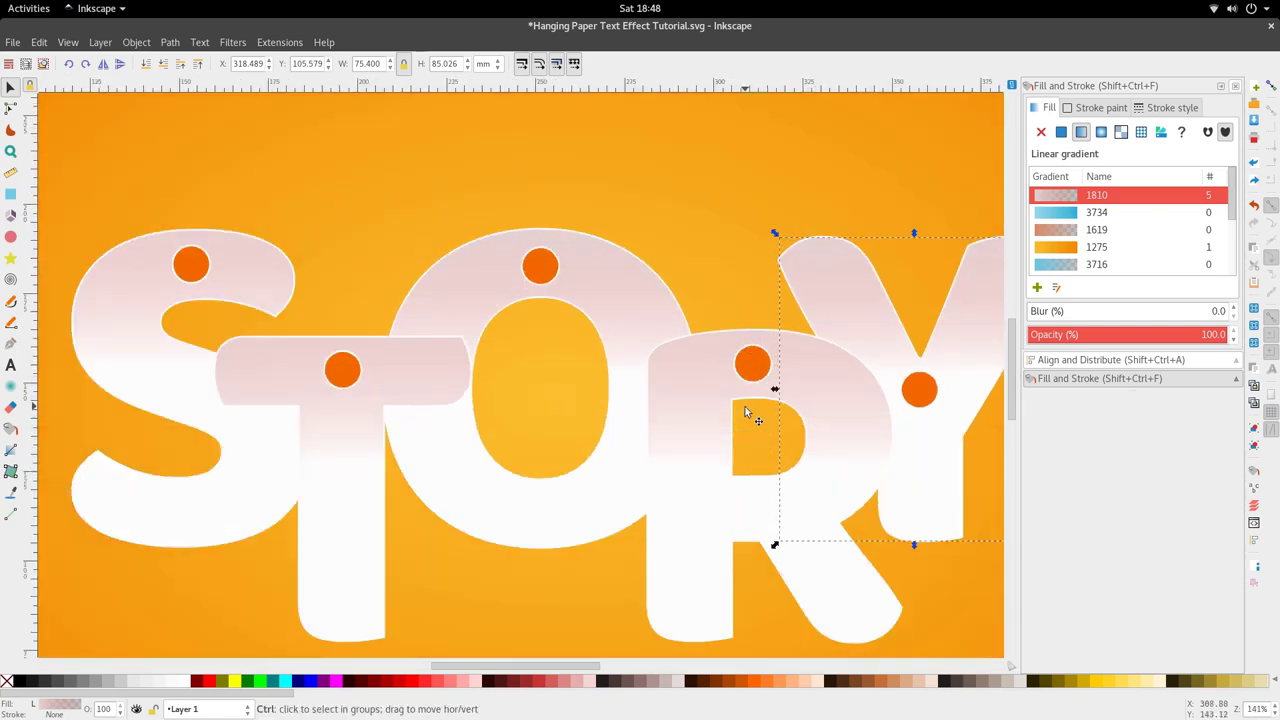
{"action": "left_click", "coordinate": [731, 407]}
{"action": "key", "text": "n"}
{"action": "left_click", "coordinate": [717, 360]}
{"action": "scroll", "coordinate": [732, 303], "scroll_direction": "down", "scroll_amount": 1}
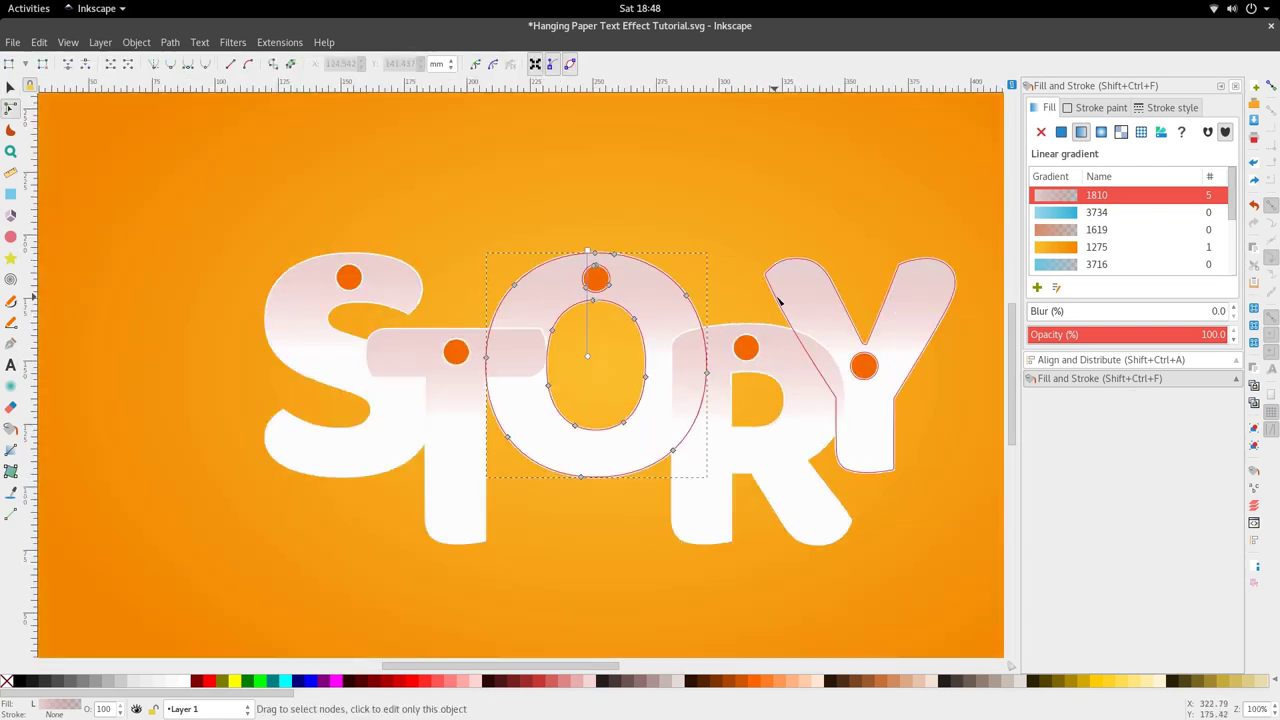
{"action": "left_click", "coordinate": [775, 302]}
{"action": "scroll", "coordinate": [741, 343], "scroll_direction": "down", "scroll_amount": 1}
{"action": "key", "text": "s"}
{"action": "left_click", "coordinate": [660, 445]}
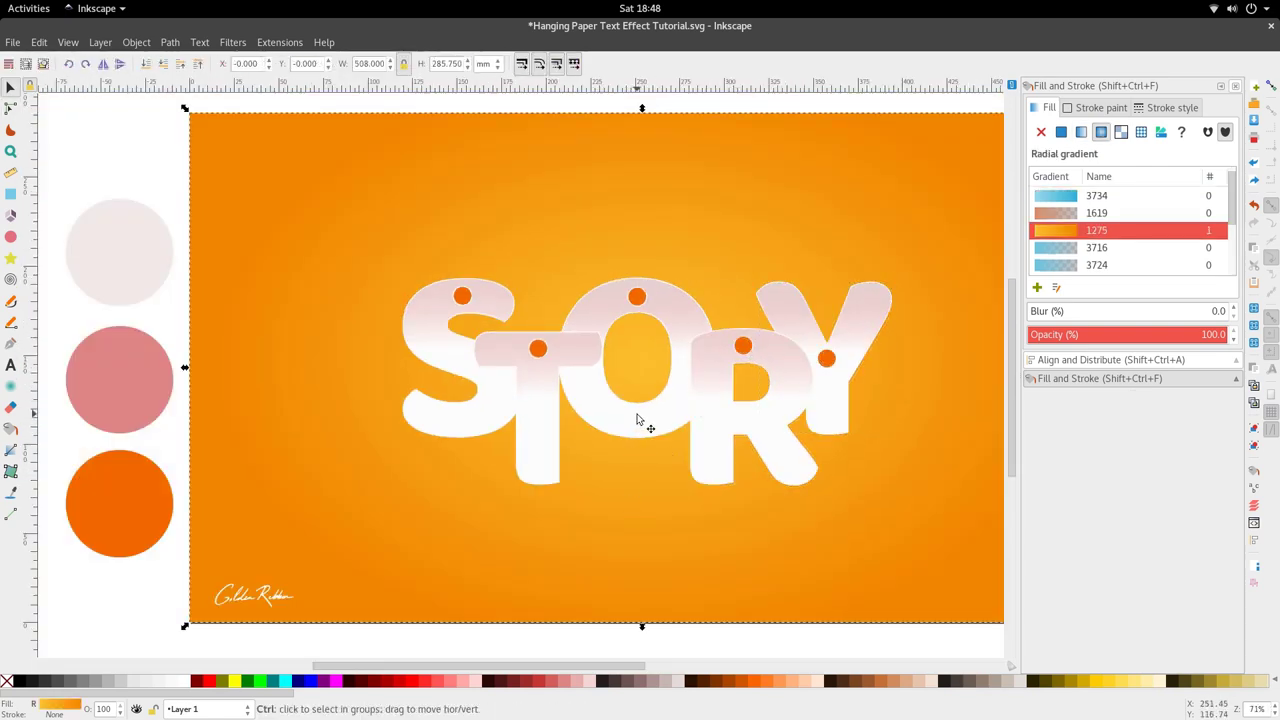
Move the orange combined lettering shape behind the white letters straight down to Y 72.111 mm
{"action": "scroll", "coordinate": [686, 212], "scroll_direction": "up", "scroll_amount": 6}
{"action": "left_click", "coordinate": [529, 313]}
{"action": "scroll", "coordinate": [530, 314], "scroll_direction": "down", "scroll_amount": 4}
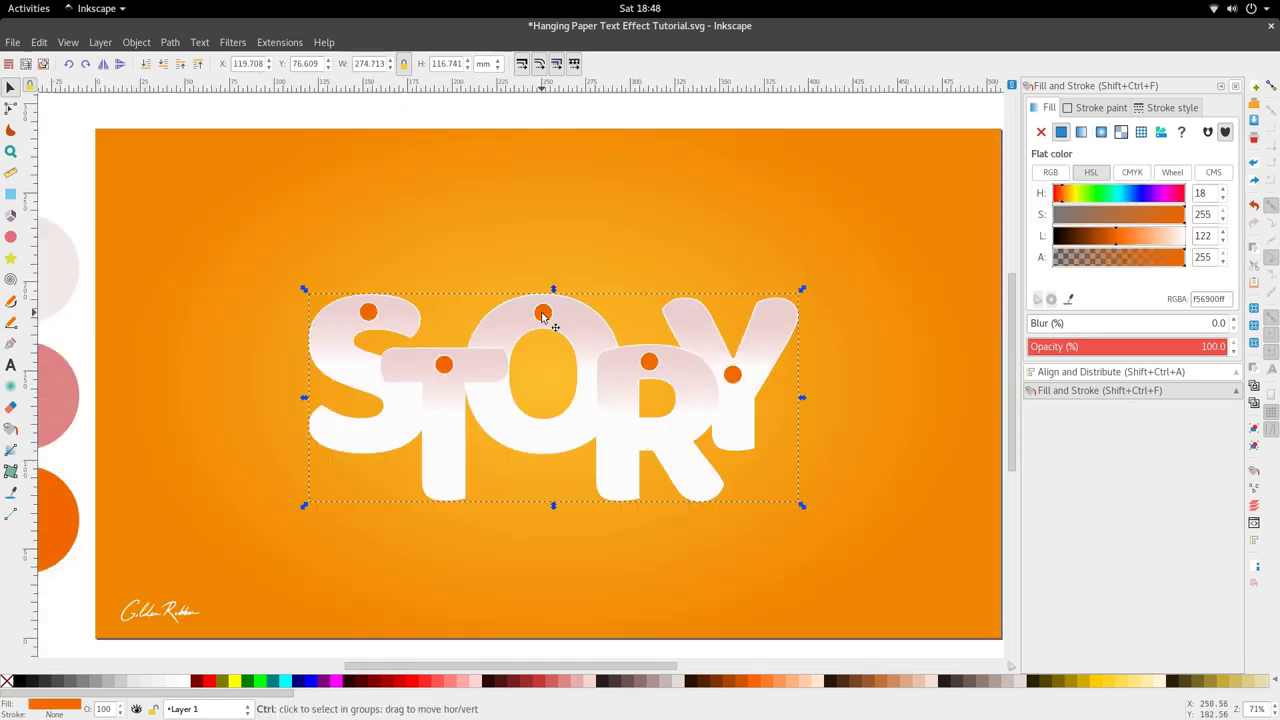
{"action": "scroll", "coordinate": [540, 318], "scroll_direction": "down", "scroll_amount": 1}
{"action": "scroll", "coordinate": [545, 320], "scroll_direction": "up", "scroll_amount": 3}
{"action": "left_click_drag", "start_coordinate": [545, 320], "coordinate": [607, 336]}
{"action": "scroll", "coordinate": [632, 375], "scroll_direction": "down", "scroll_amount": 3}
{"action": "scroll", "coordinate": [630, 338], "scroll_direction": "up", "scroll_amount": 1}
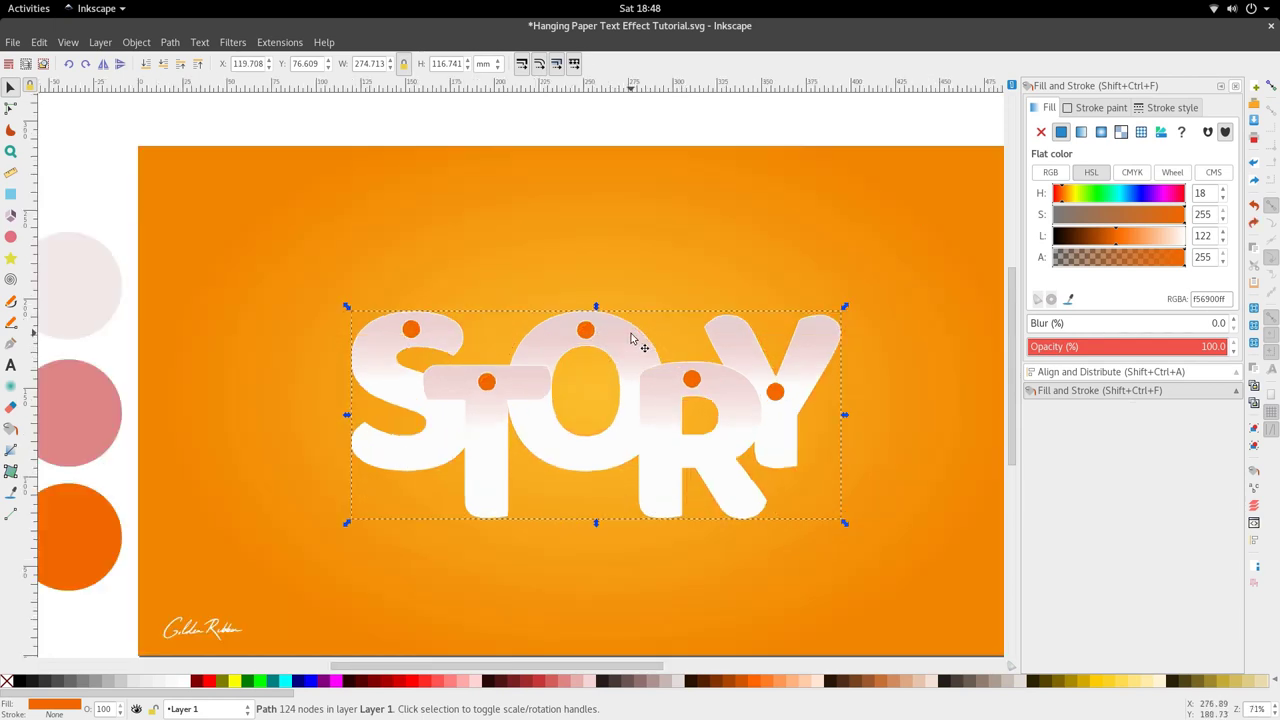
{"action": "scroll", "coordinate": [630, 335], "scroll_direction": "down", "scroll_amount": 1}
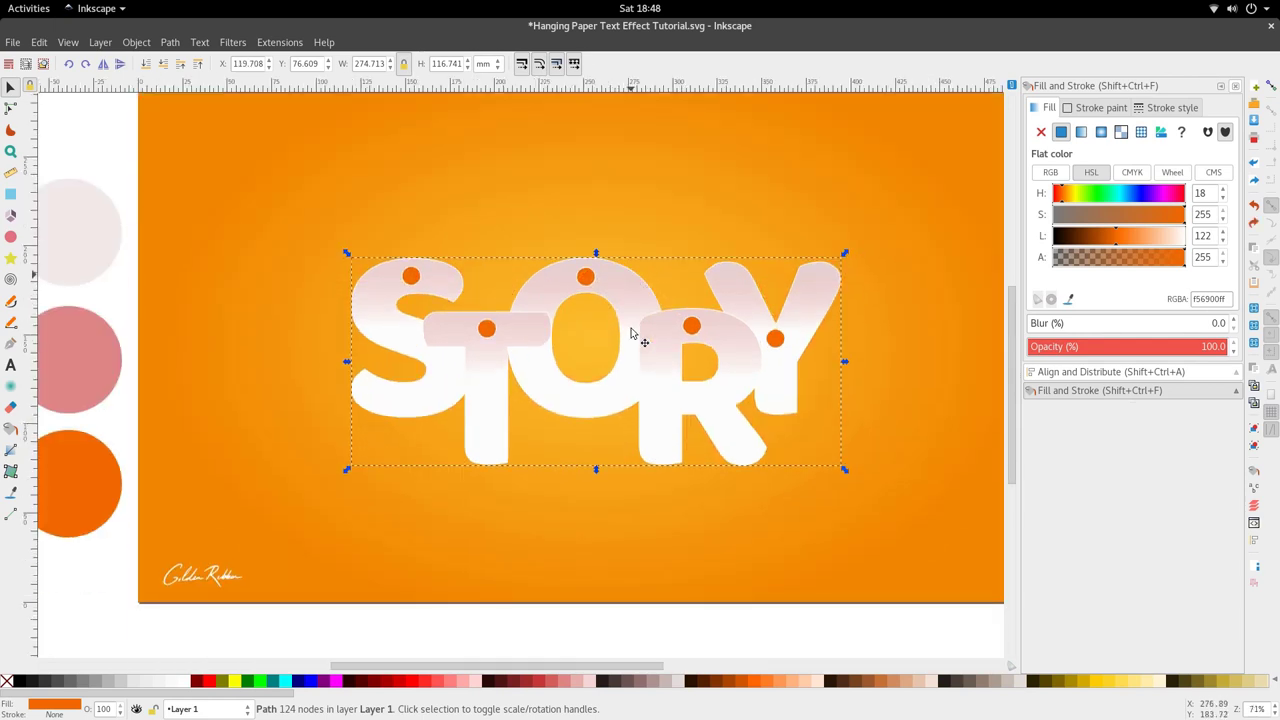
{"action": "scroll", "coordinate": [605, 307], "scroll_direction": "up", "scroll_amount": 3}
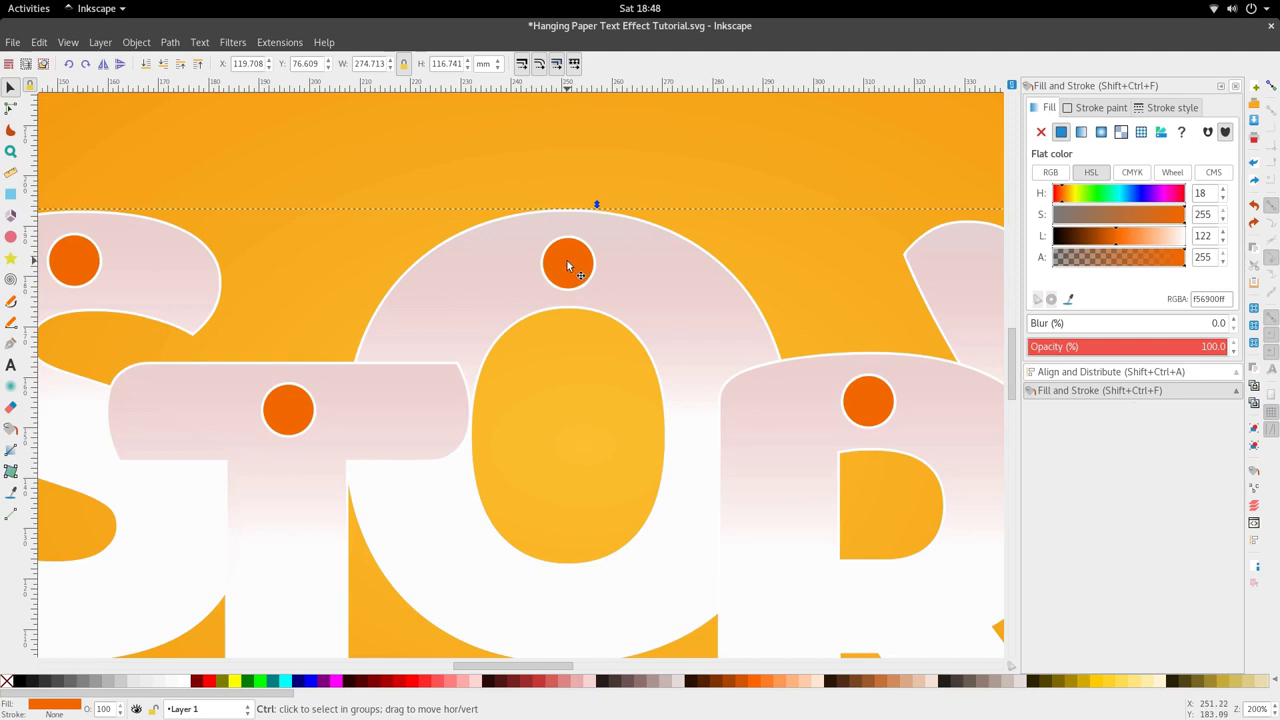
{"action": "left_click_drag", "start_coordinate": [567, 260], "coordinate": [567, 294]}
{"action": "key", "text": "5"}
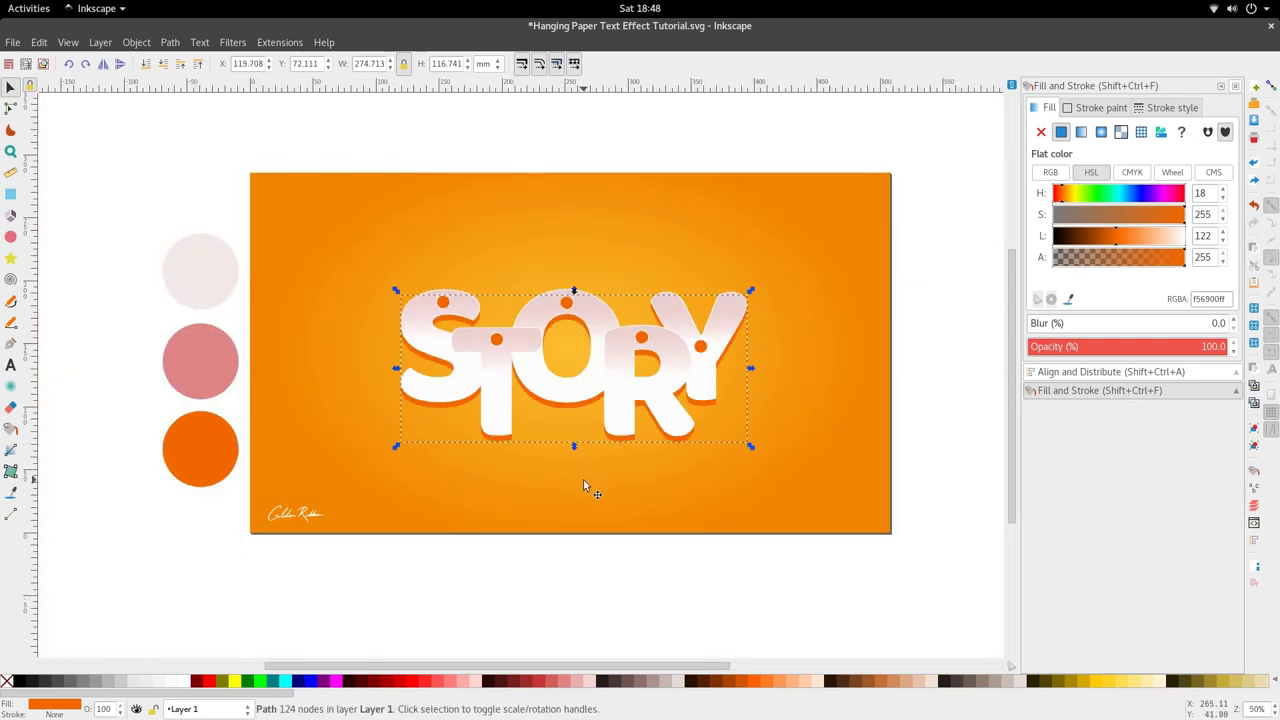
Move the orange lettering shape further down, to Y 68.557 mm
{"action": "scroll", "coordinate": [560, 431], "scroll_direction": "up", "scroll_amount": 2}
{"action": "scroll", "coordinate": [569, 404], "scroll_direction": "down", "scroll_amount": 2}
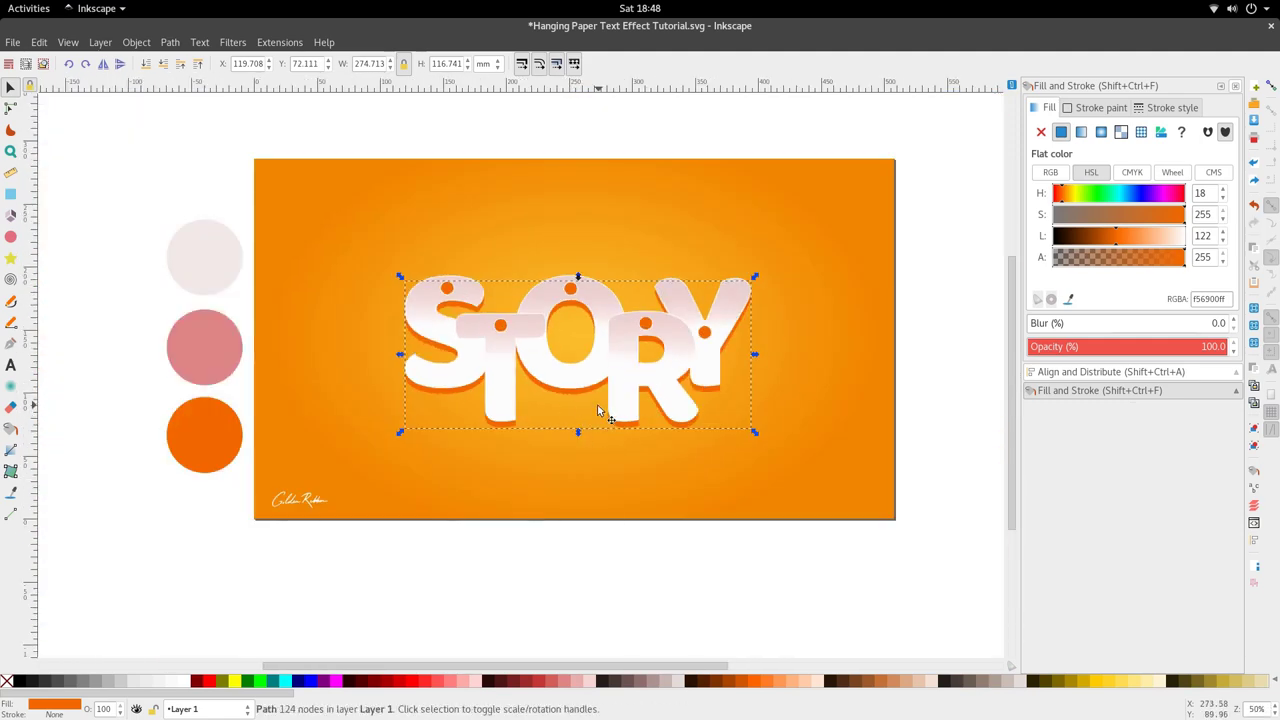
{"action": "scroll", "coordinate": [563, 416], "scroll_direction": "up", "scroll_amount": 3}
{"action": "key", "text": "F2"}
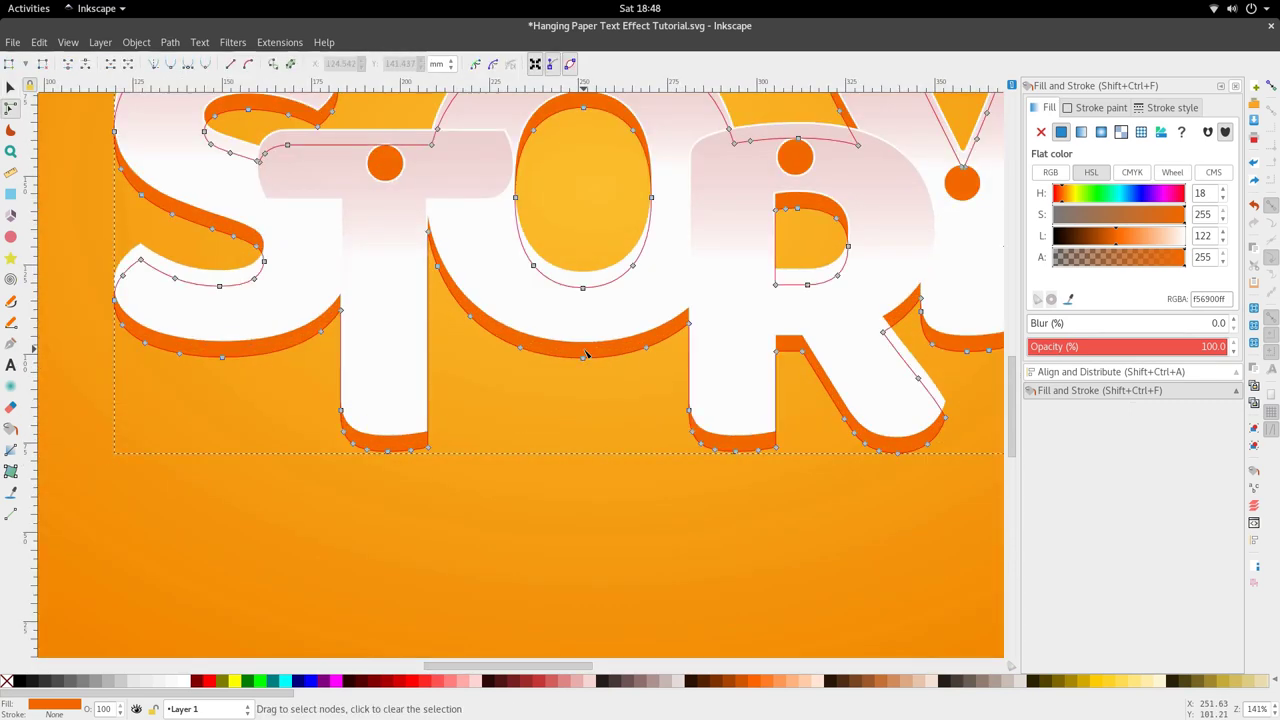
{"action": "key", "text": "F1"}
{"action": "left_click_drag", "start_coordinate": [583, 357], "coordinate": [591, 391]}
Duplicate the orange lettering shape, offset the copy down to Y 58.454 mm and stack it behind the white letters
{"action": "scroll", "coordinate": [585, 367], "scroll_direction": "down", "scroll_amount": 2}
{"action": "key", "text": "ctrl+d"}
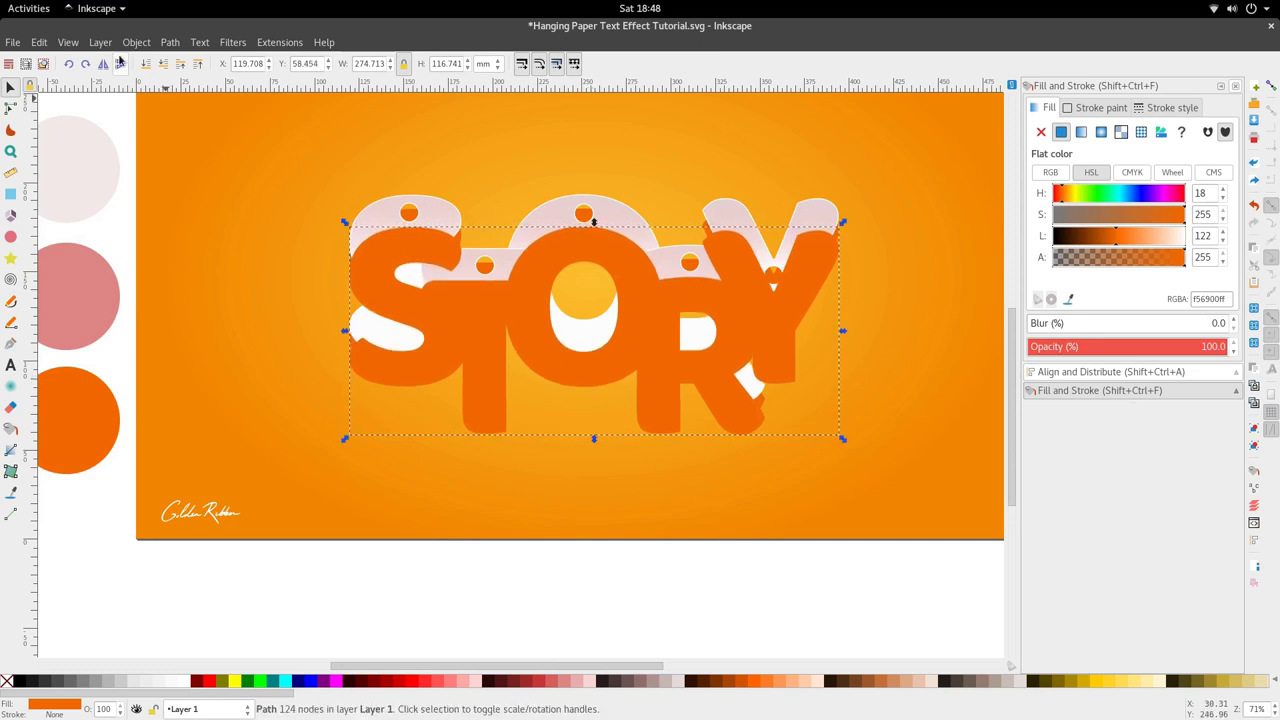
{"action": "left_click", "coordinate": [180, 64]}
{"action": "left_click", "coordinate": [181, 66]}
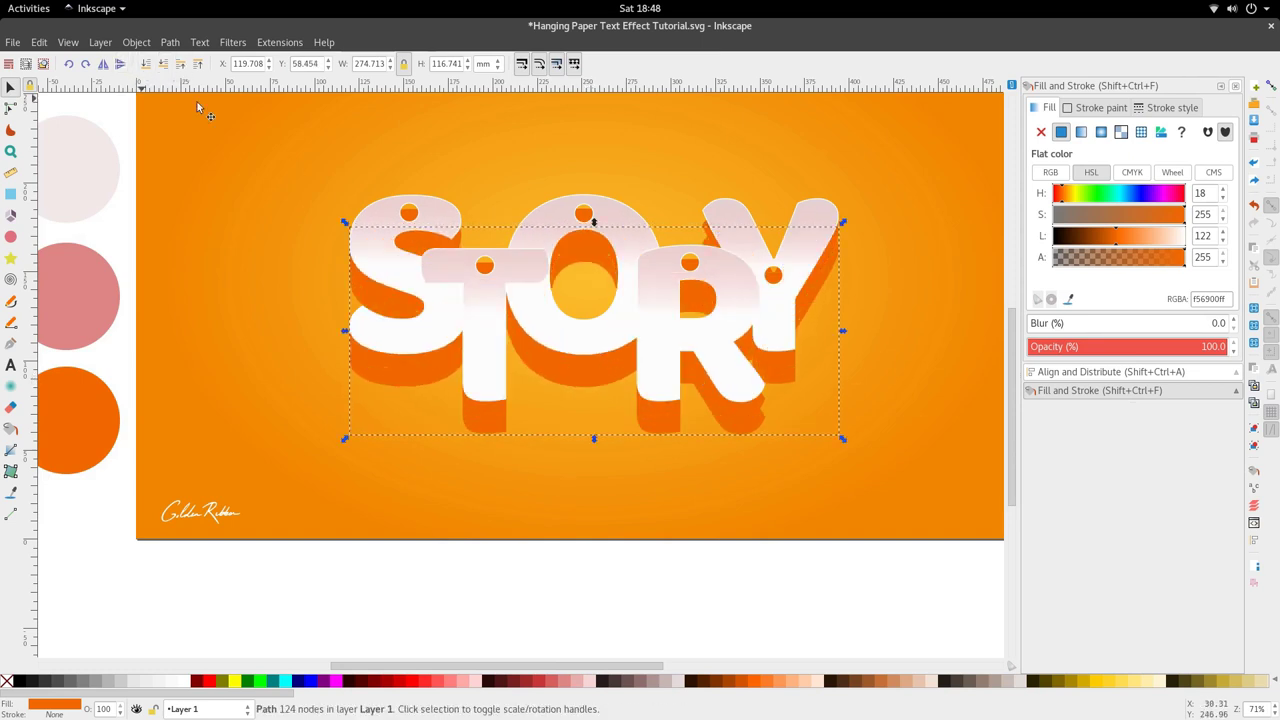
Darken the upper orange lettering shape to a deep brown by setting its fill lightness to 38
{"action": "left_click", "coordinate": [368, 360]}
{"action": "key", "text": "ctrl+z"}
{"action": "scroll", "coordinate": [432, 378], "scroll_direction": "down", "scroll_amount": 3}
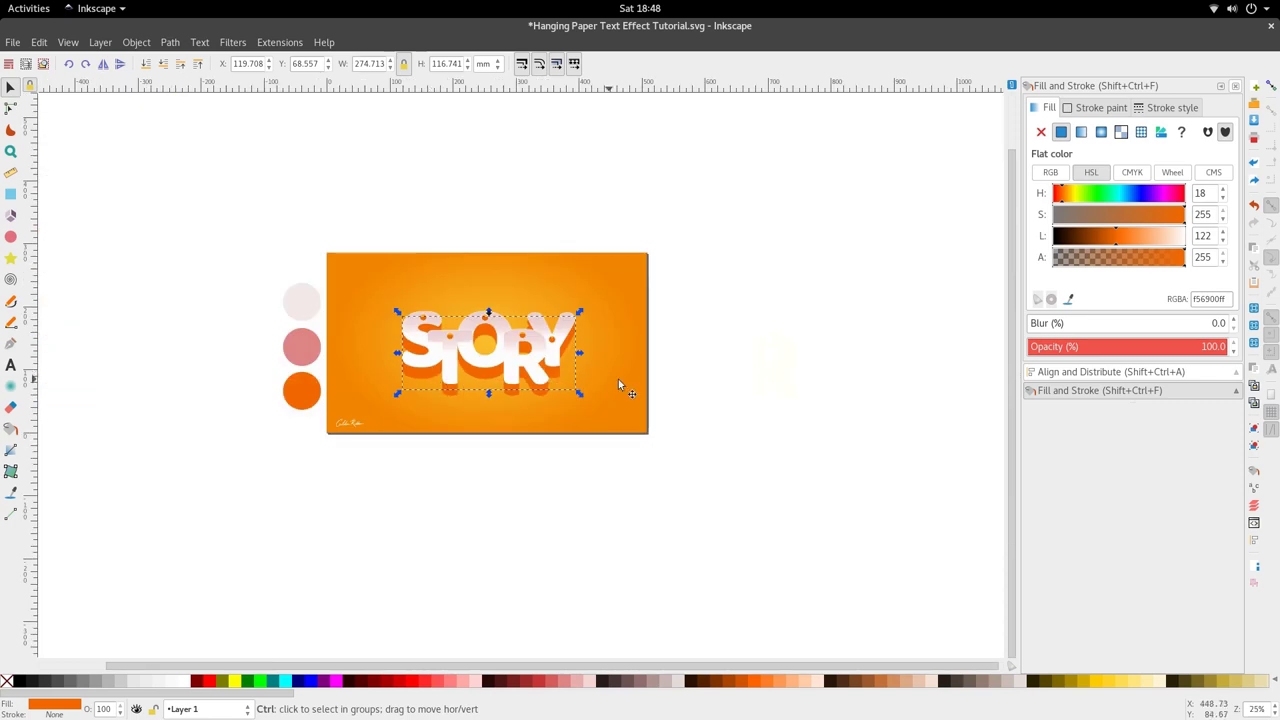
{"action": "scroll", "coordinate": [624, 383], "scroll_direction": "up", "scroll_amount": 1}
{"action": "left_click_drag", "start_coordinate": [1086, 236], "coordinate": [1073, 237]}
{"action": "scroll", "coordinate": [700, 329], "scroll_direction": "up", "scroll_amount": 1}
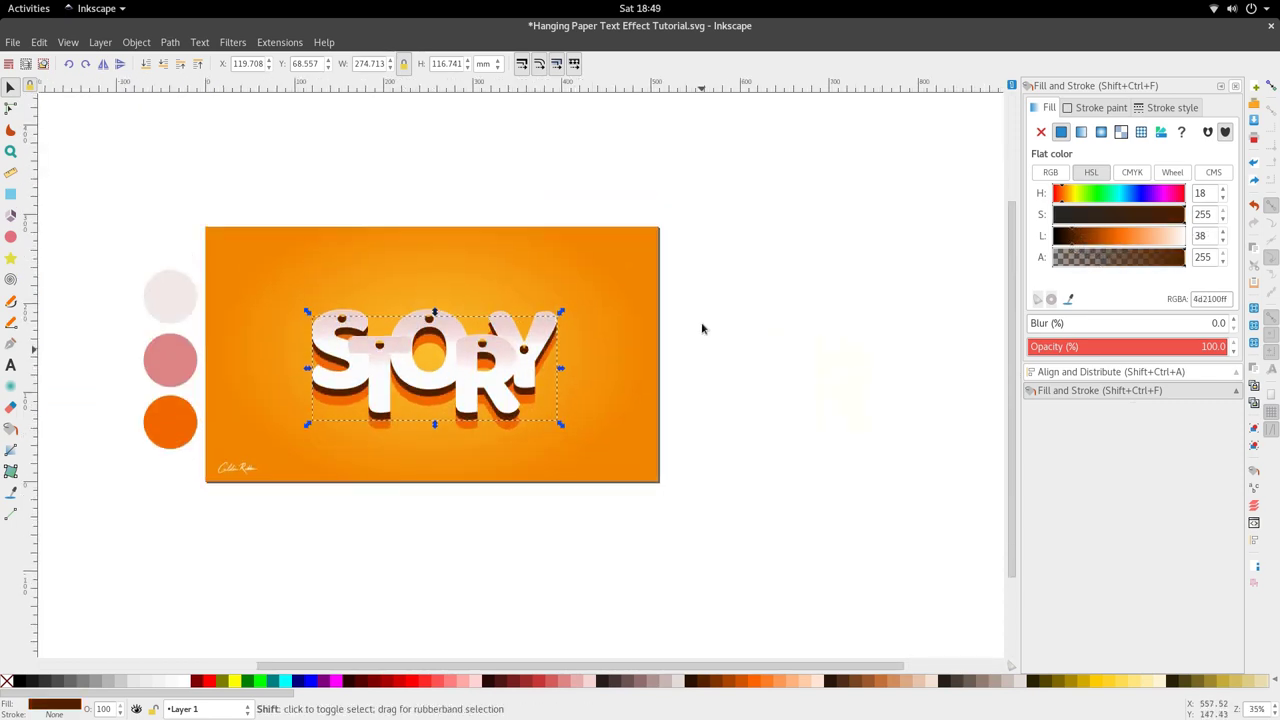
Nudge the lower orange lettering copy straight up to Y 60.041 mm
{"action": "scroll", "coordinate": [423, 420], "scroll_direction": "left", "scroll_amount": 2}
{"action": "scroll", "coordinate": [422, 414], "scroll_direction": "up", "scroll_amount": 2}
{"action": "left_click", "coordinate": [417, 383]}
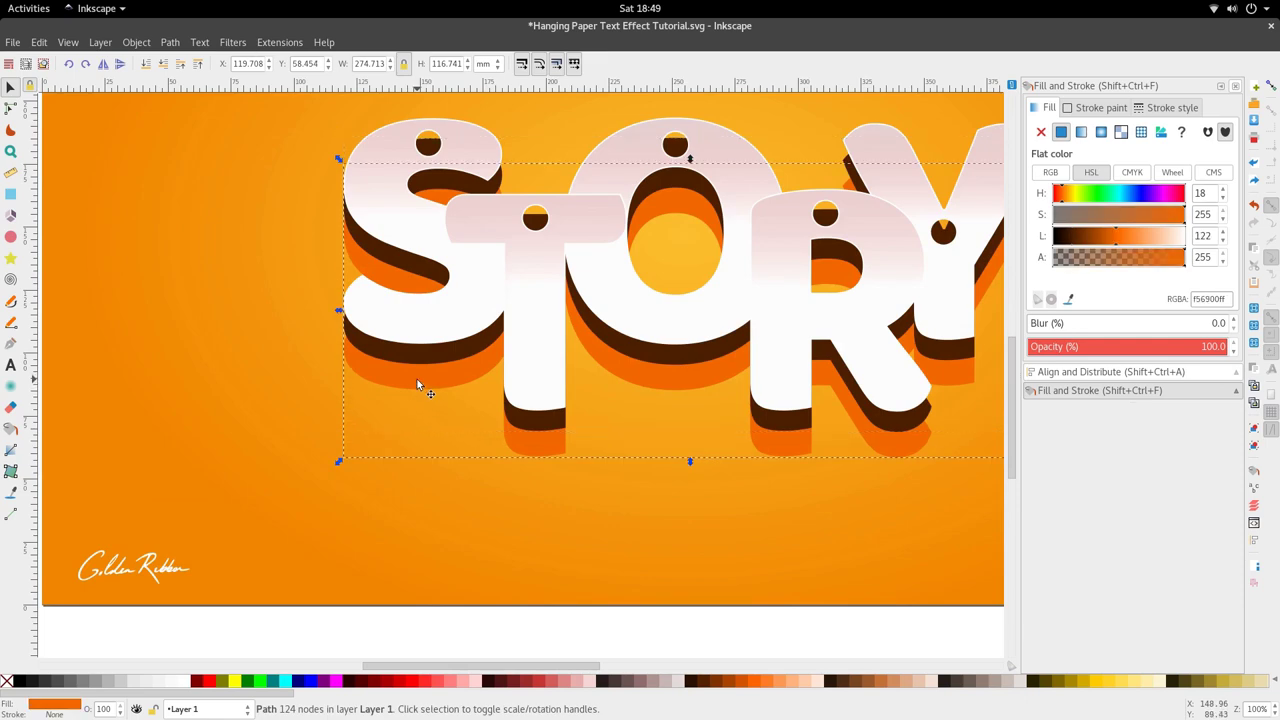
{"action": "left_click_drag", "start_coordinate": [417, 379], "coordinate": [417, 375]}
{"action": "key", "text": "2"}
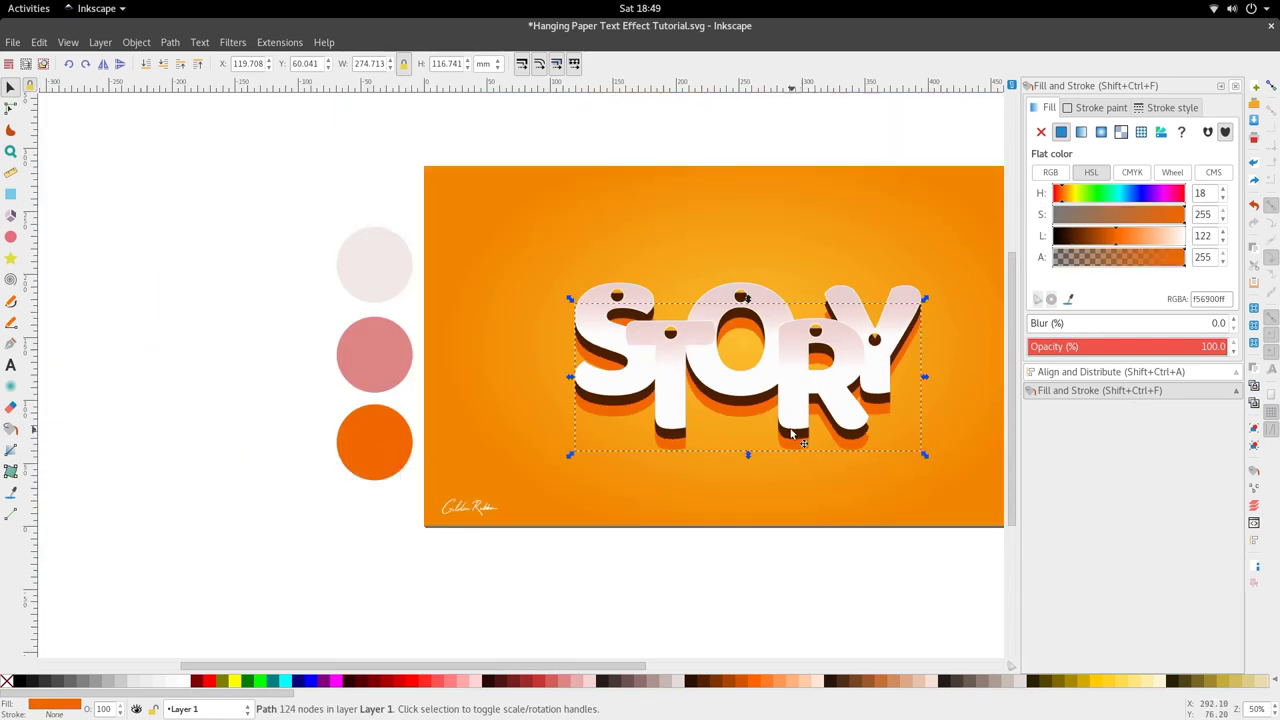
Select the dark brown and orange lettering copies together and group them
{"action": "left_click", "coordinate": [742, 401]}
{"action": "left_click", "coordinate": [742, 401], "text": "shift"}
{"action": "left_click", "coordinate": [742, 401], "text": "shift"}
{"action": "scroll", "coordinate": [743, 401], "scroll_direction": "up", "scroll_amount": 4}
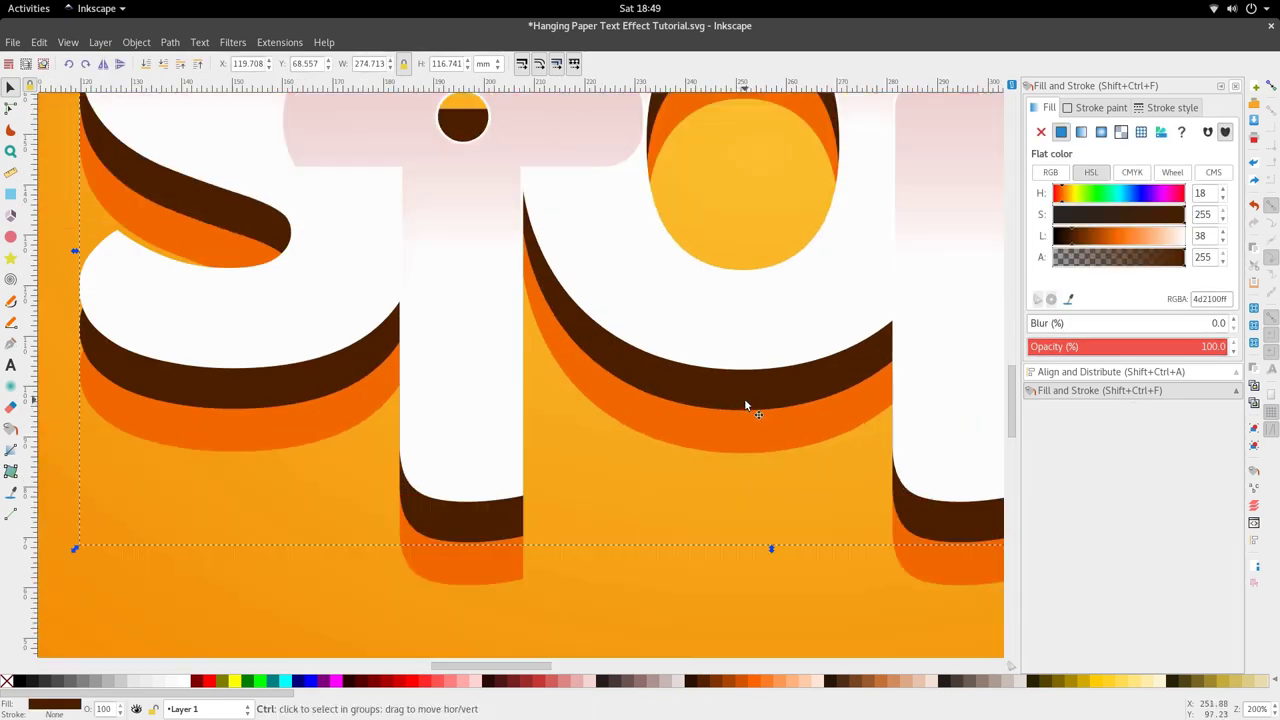
{"action": "left_click", "coordinate": [744, 430], "text": "shift"}
{"action": "key", "text": "2"}
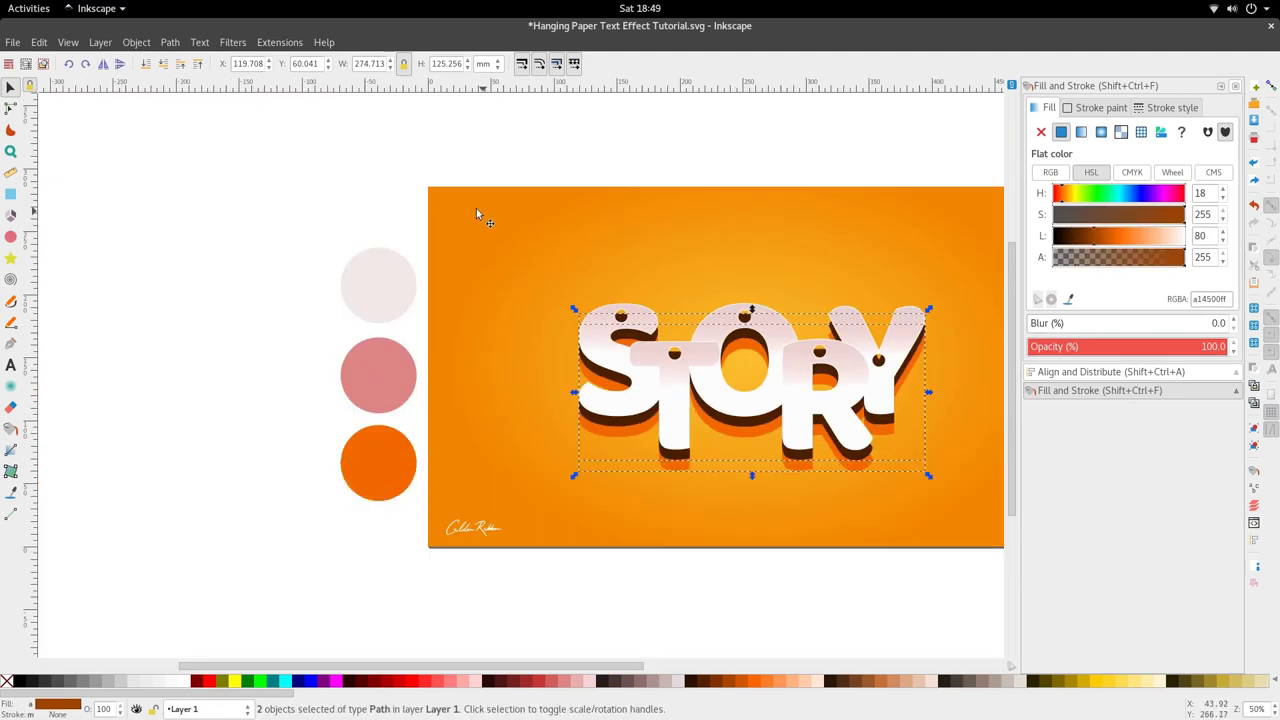
{"action": "left_click", "coordinate": [176, 44]}
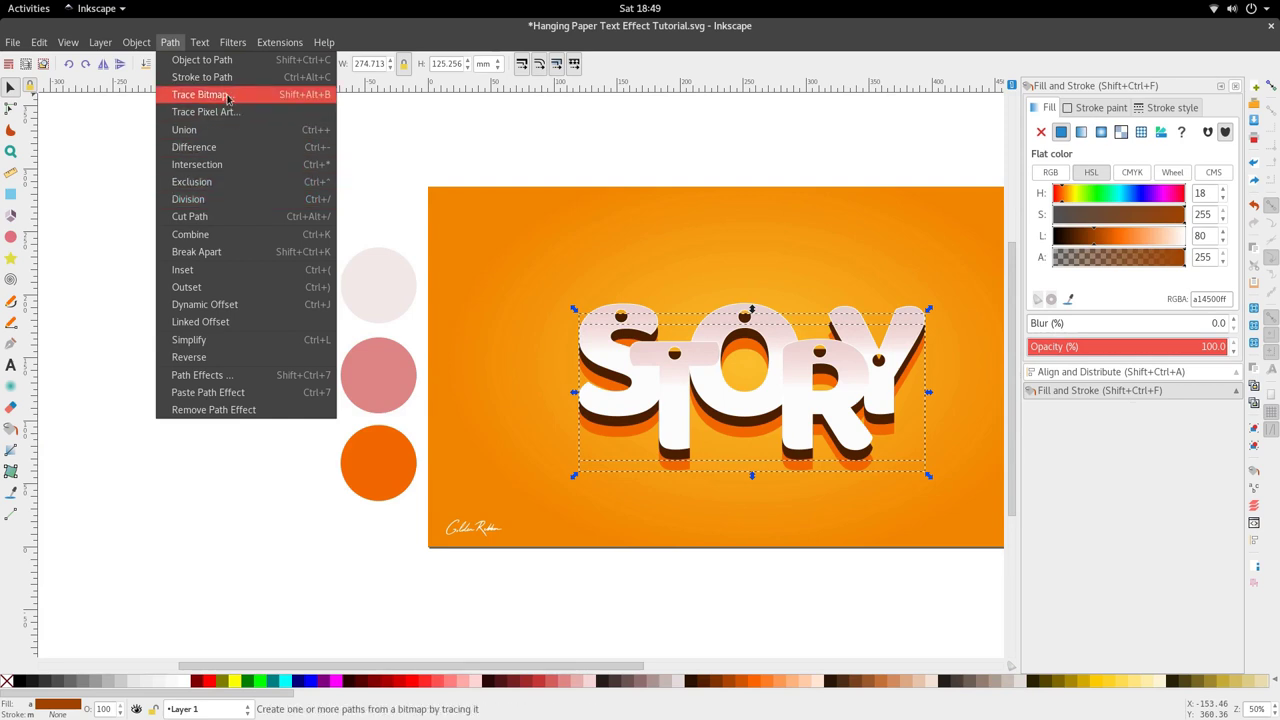
{"action": "mouse_move", "coordinate": [136, 42]}
{"action": "left_click", "coordinate": [190, 149]}
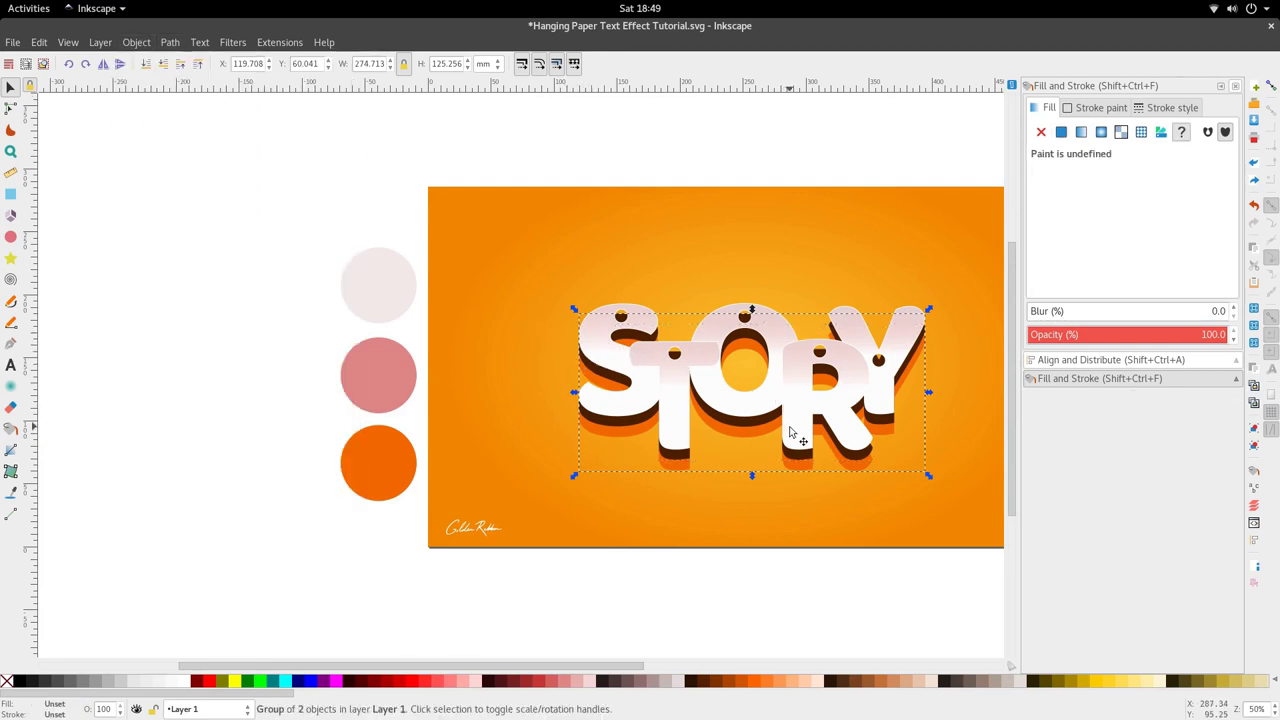
Blur the shadow group by 4.7%
{"action": "scroll", "coordinate": [791, 431], "scroll_direction": "right", "scroll_amount": 3}
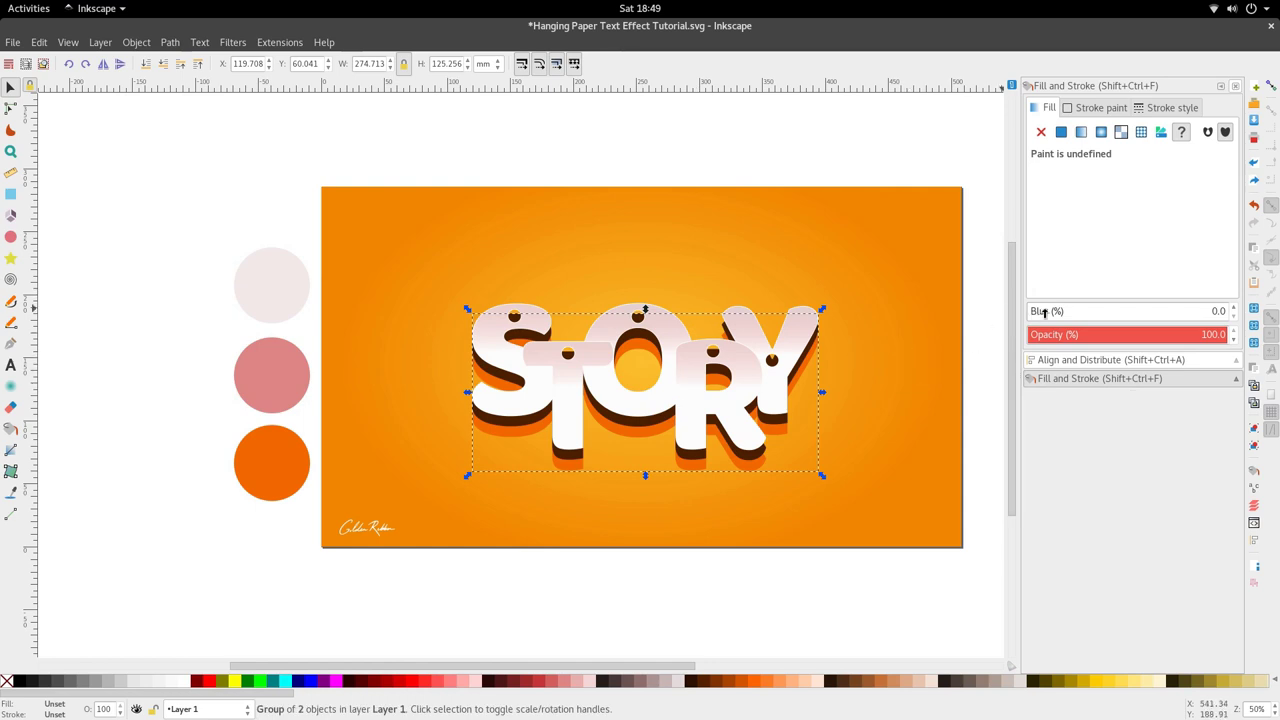
{"action": "left_click_drag", "start_coordinate": [1044, 313], "coordinate": [1036, 312]}
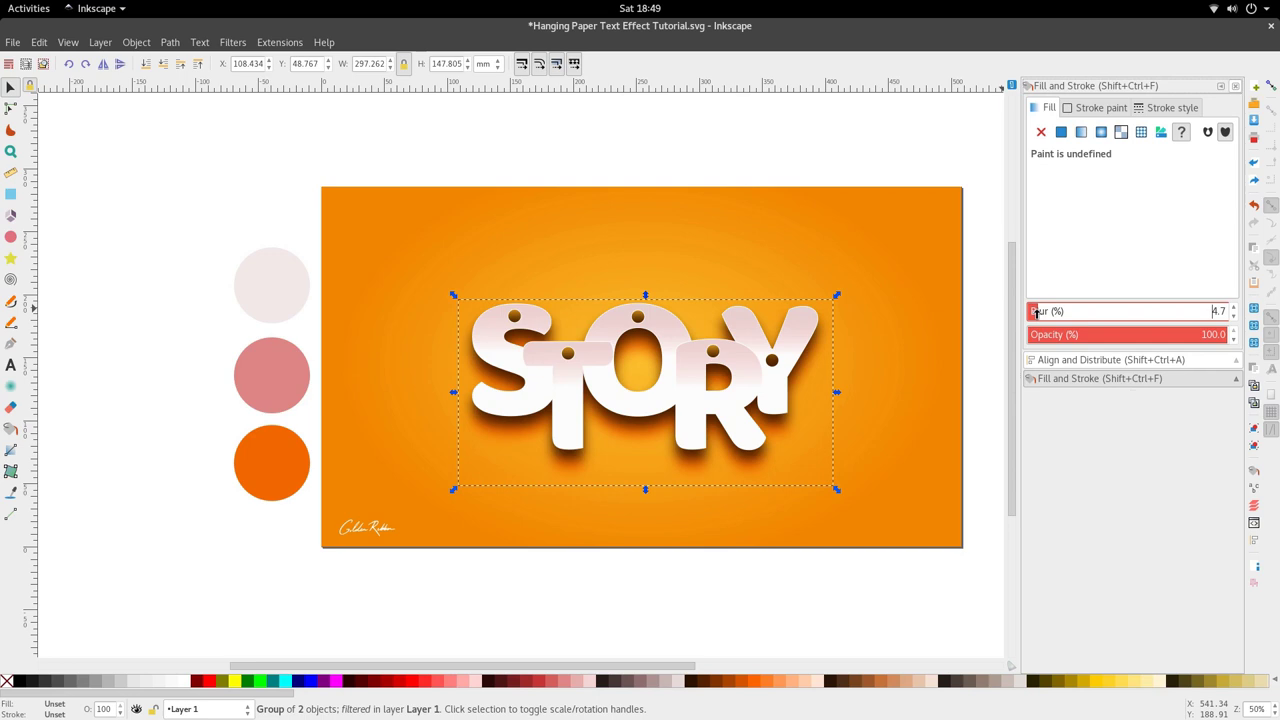
{"action": "scroll", "coordinate": [646, 490], "scroll_direction": "down", "scroll_amount": 2}
{"action": "left_click", "coordinate": [638, 540]}
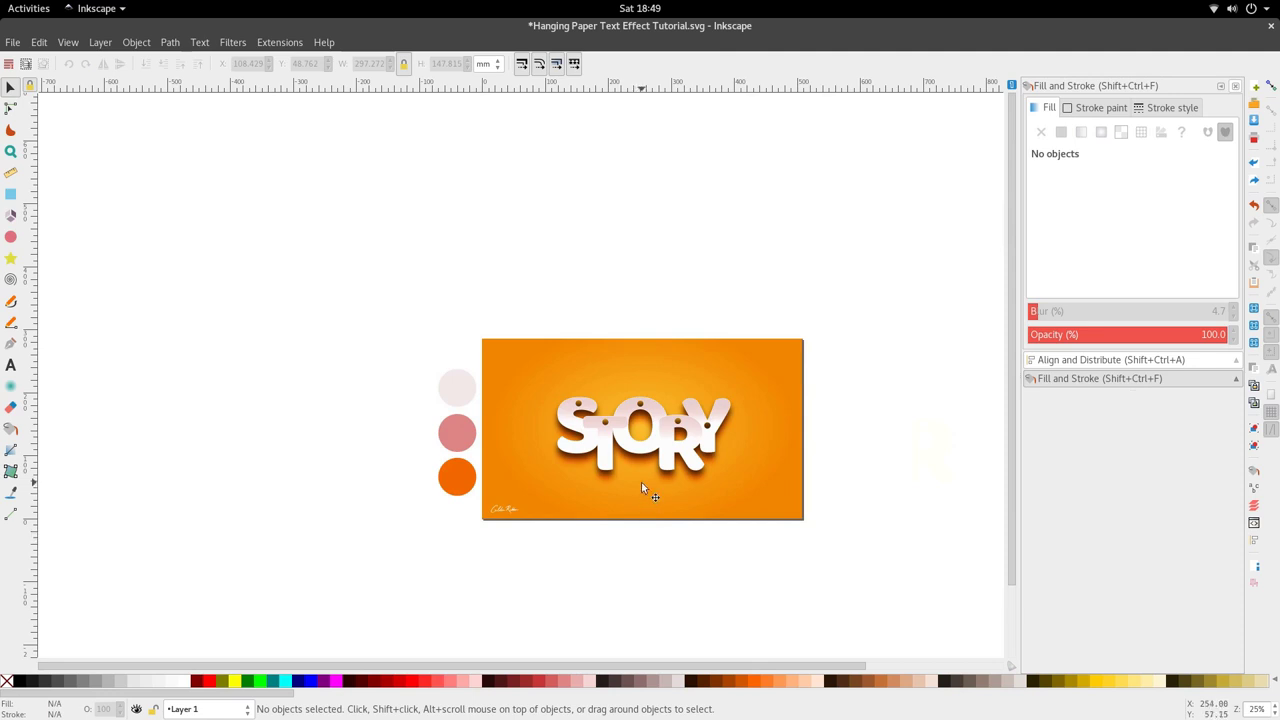
Reduce the opacity of the blurred shadow group to 73.8%
{"action": "scroll", "coordinate": [643, 479], "scroll_direction": "up", "scroll_amount": 4}
{"action": "left_click", "coordinate": [645, 430]}
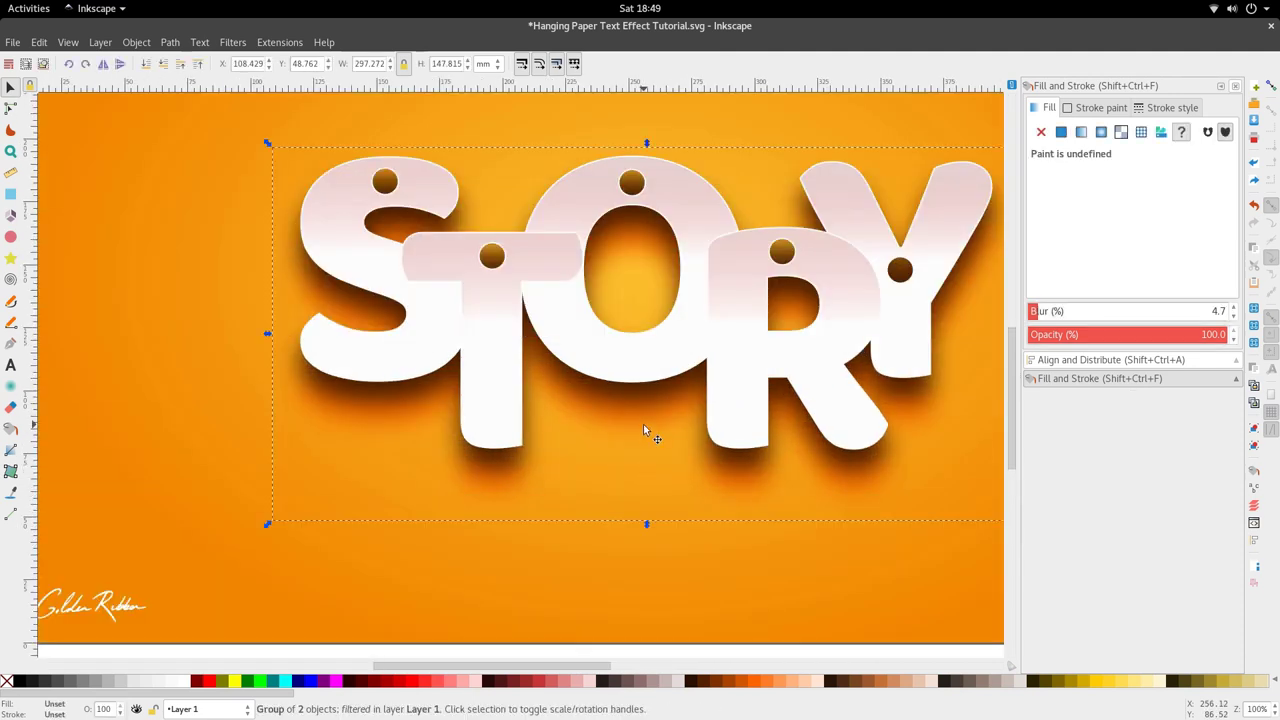
{"action": "scroll", "coordinate": [643, 424], "scroll_direction": "down", "scroll_amount": 2}
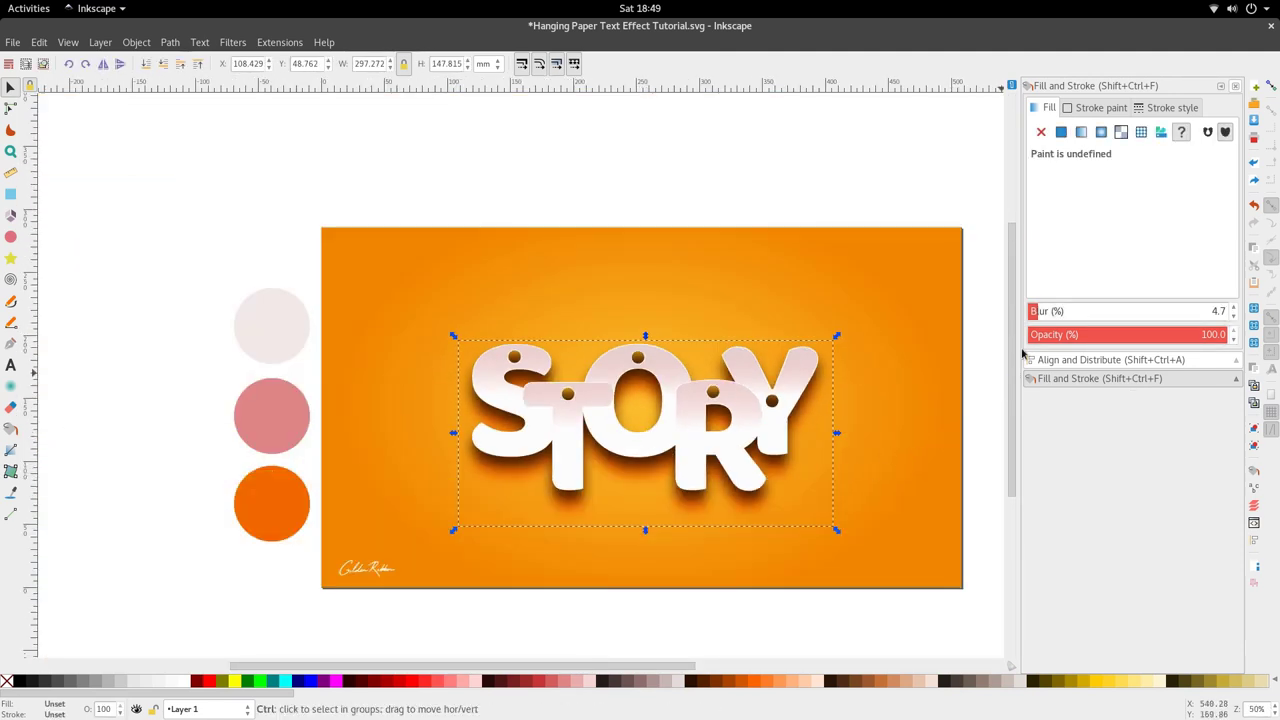
{"action": "left_click_drag", "start_coordinate": [1143, 338], "coordinate": [1148, 336]}
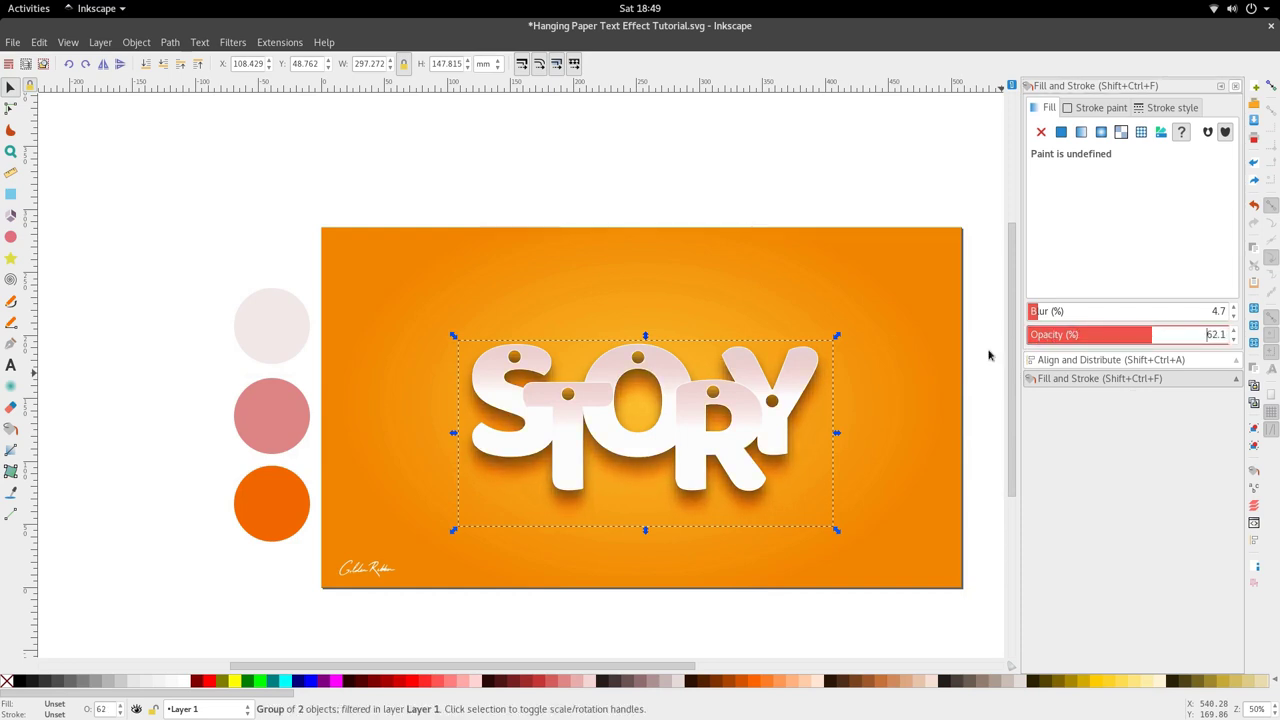
{"action": "left_click_drag", "start_coordinate": [1164, 335], "coordinate": [1184, 335]}
{"action": "scroll", "coordinate": [698, 371], "scroll_direction": "up", "scroll_amount": 3, "text": "ctrl"}
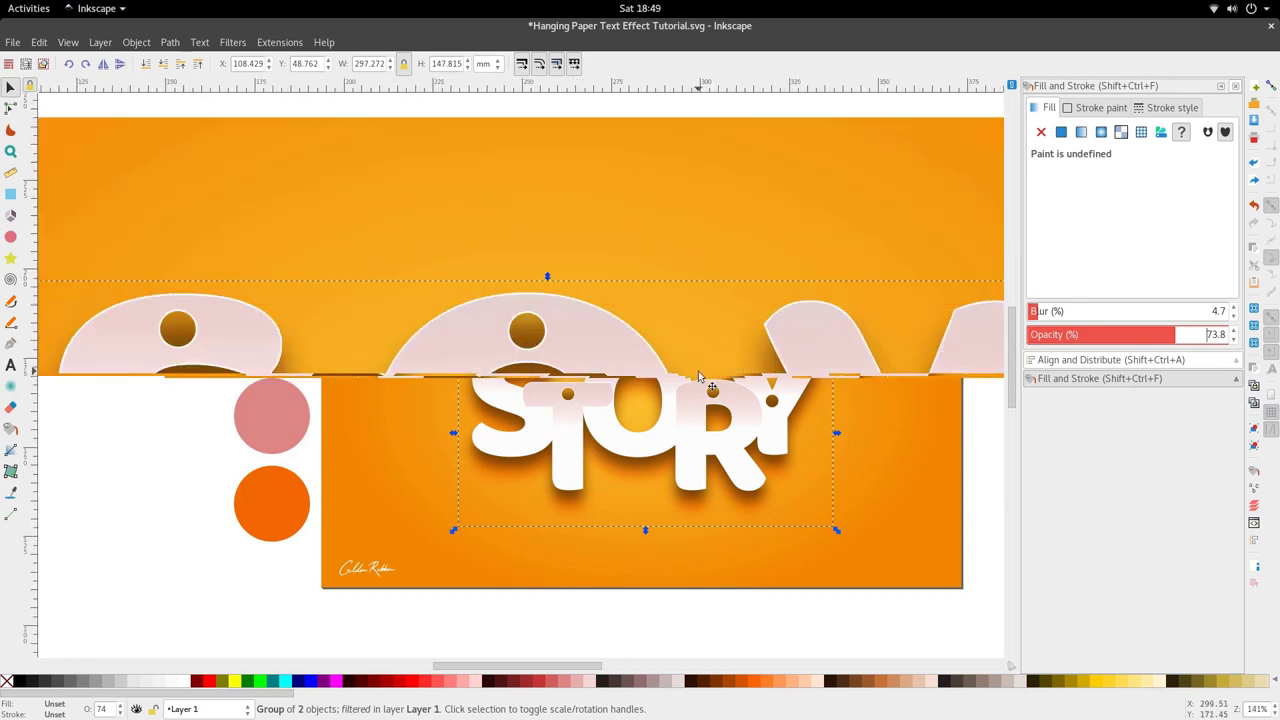
{"action": "scroll", "coordinate": [588, 436], "scroll_direction": "down", "scroll_amount": 4, "text": "ctrl"}
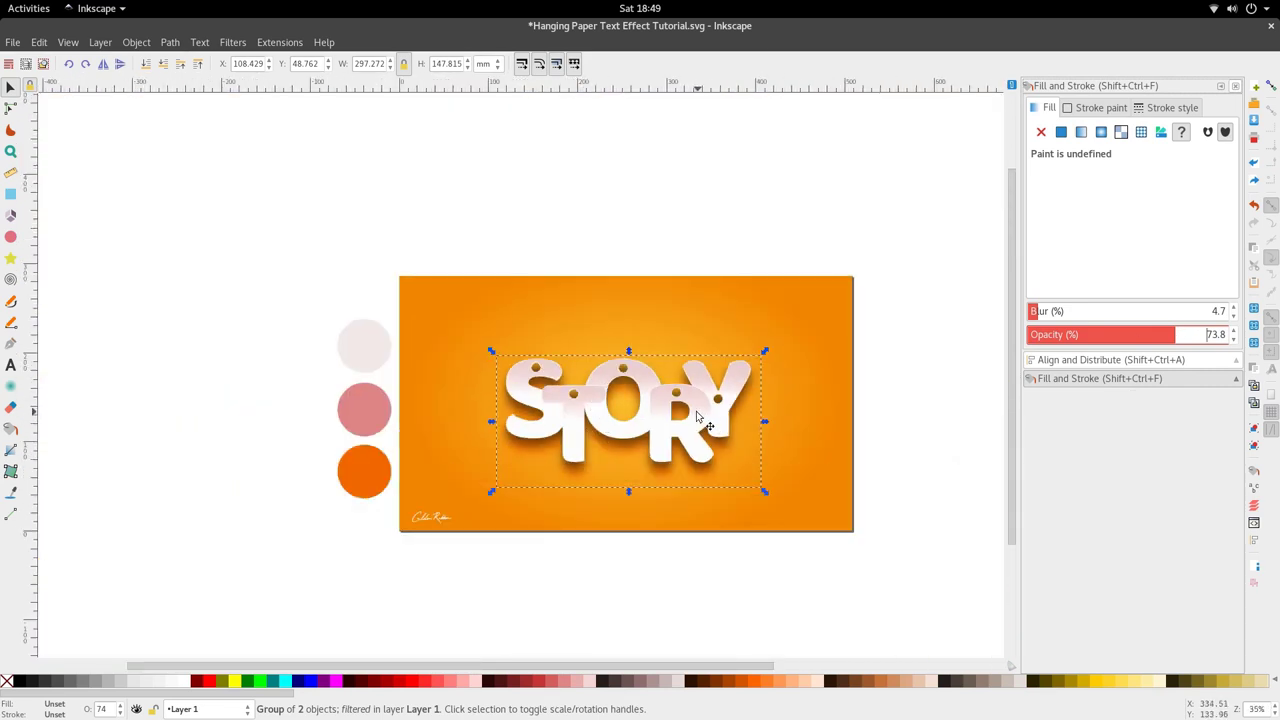
Inspect the STORY letters and the blurred shadow beneath them against the orange background
{"action": "scroll", "coordinate": [697, 410], "scroll_direction": "up", "scroll_amount": 3, "text": "ctrl"}
{"action": "left_click", "coordinate": [734, 391], "text": "ctrl"}
{"action": "key", "text": "n"}
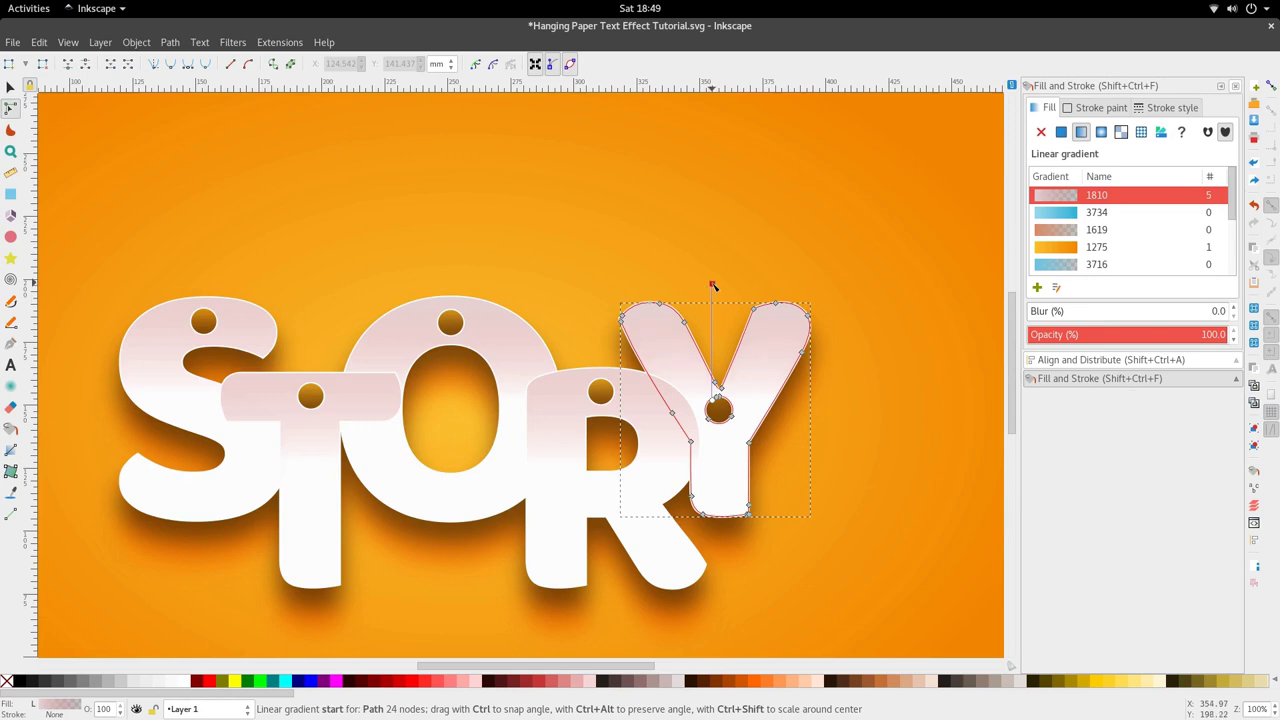
{"action": "left_click", "coordinate": [712, 285]}
{"action": "key", "text": "s"}
{"action": "scroll", "coordinate": [664, 386], "scroll_direction": "down", "scroll_amount": 3, "text": "ctrl"}
{"action": "scroll", "coordinate": [592, 409], "scroll_direction": "up", "scroll_amount": 4, "text": "ctrl"}
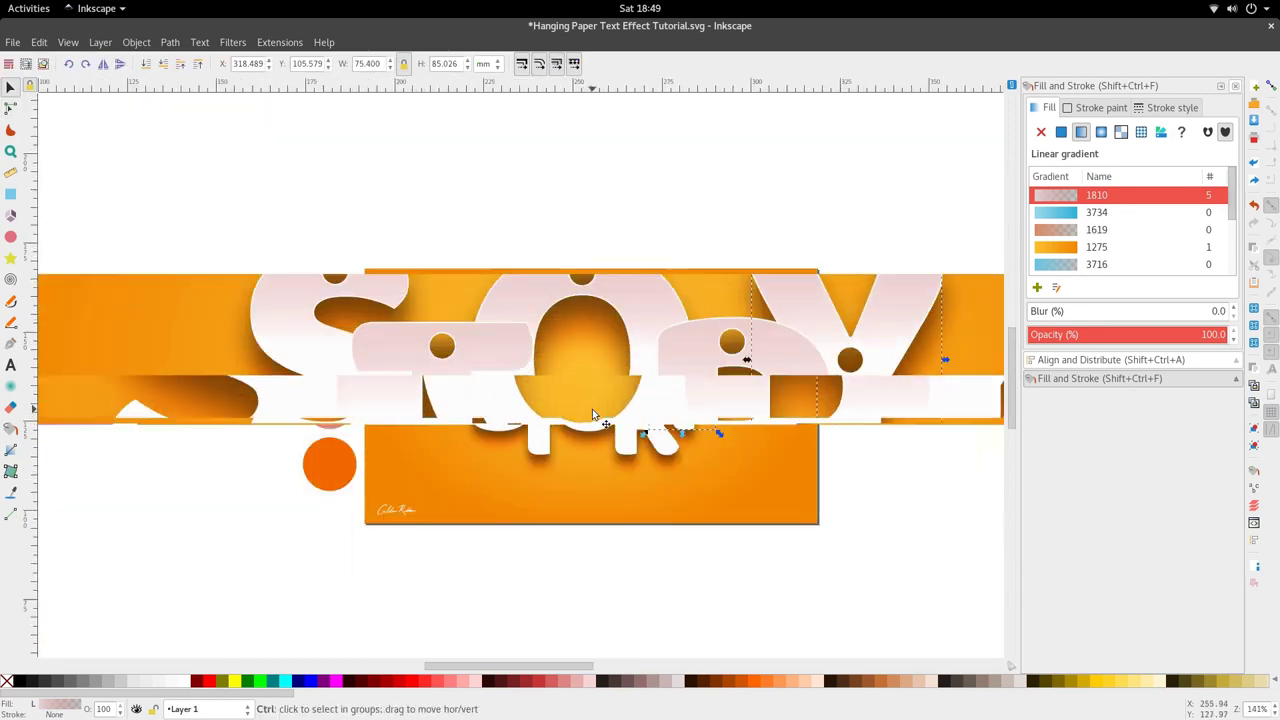
{"action": "double_click", "coordinate": [546, 438]}
{"action": "key", "text": "s"}
{"action": "scroll", "coordinate": [546, 439], "scroll_direction": "down", "scroll_amount": 3, "text": "ctrl"}
{"action": "left_click", "coordinate": [537, 516]}
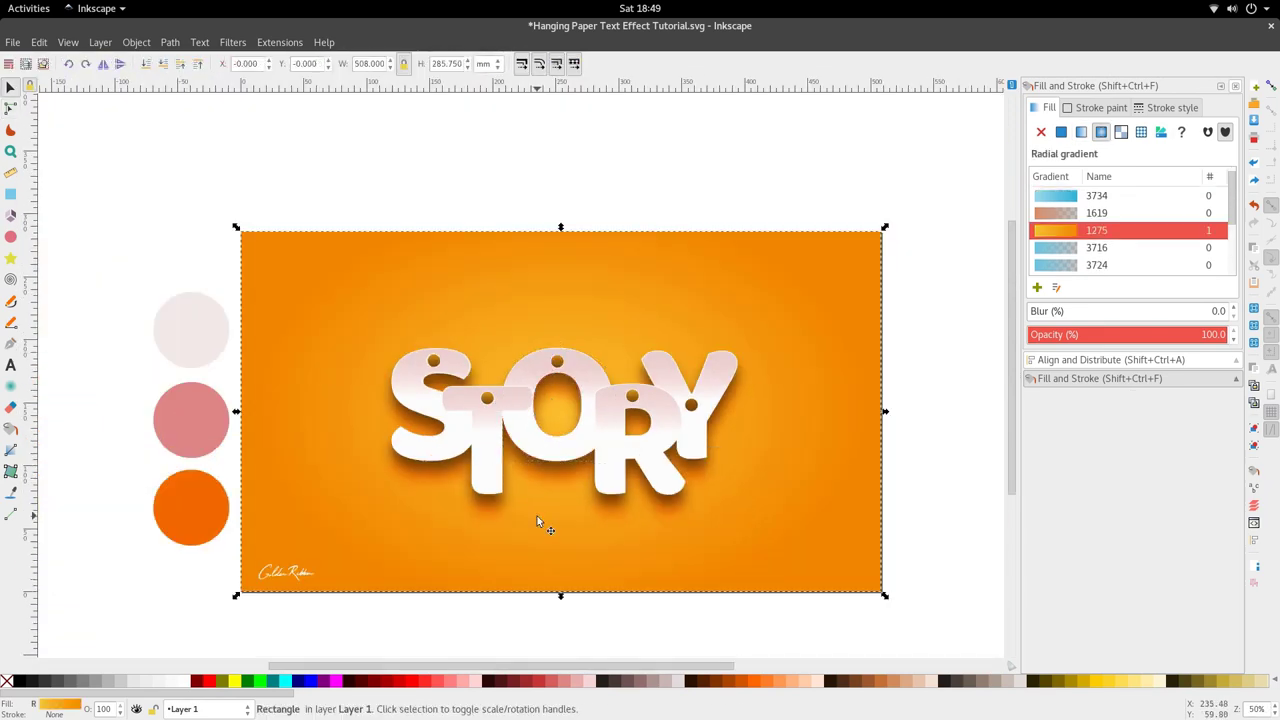
{"action": "scroll", "coordinate": [610, 440], "scroll_direction": "down", "scroll_amount": 1}
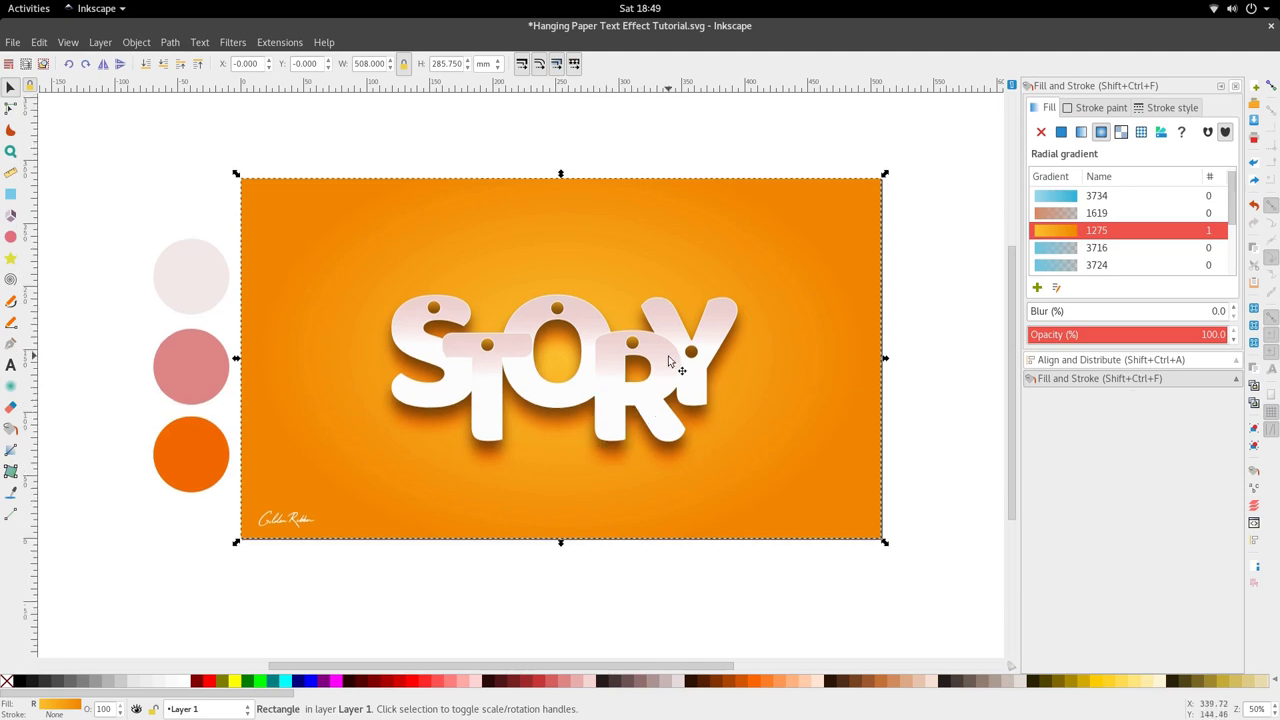
{"action": "scroll", "coordinate": [594, 378], "scroll_direction": "down", "scroll_amount": 1, "text": "ctrl"}
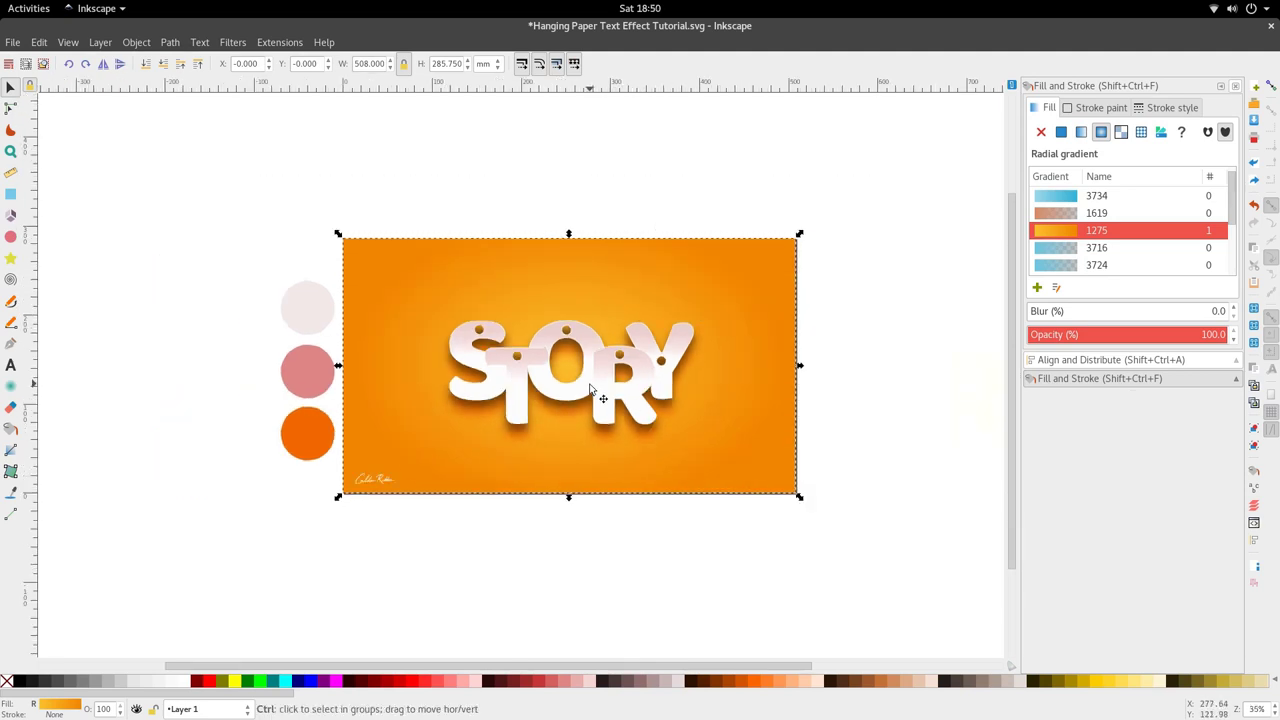
{"action": "scroll", "coordinate": [565, 400], "scroll_direction": "up", "scroll_amount": 2, "text": "ctrl"}
{"action": "double_click", "coordinate": [565, 400]}
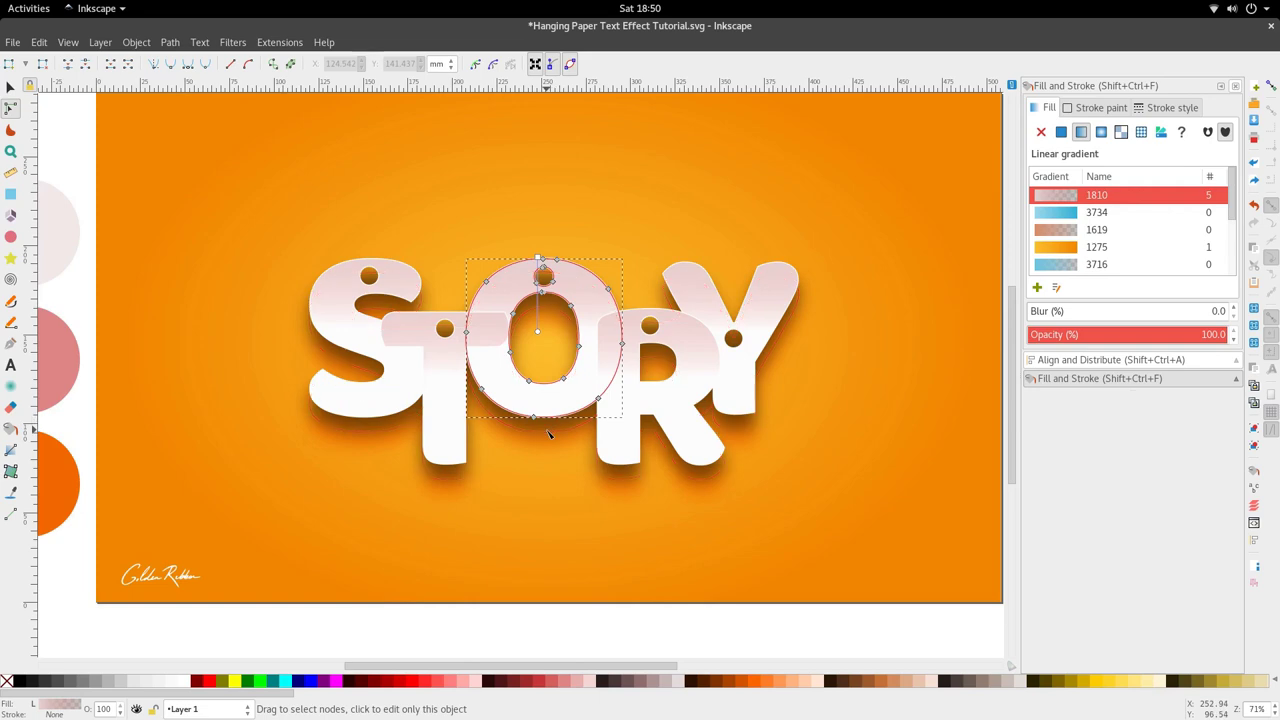
{"action": "key", "text": "s"}
{"action": "left_click", "coordinate": [560, 441]}
{"action": "scroll", "coordinate": [560, 441], "scroll_direction": "down", "scroll_amount": 2, "text": "ctrl"}
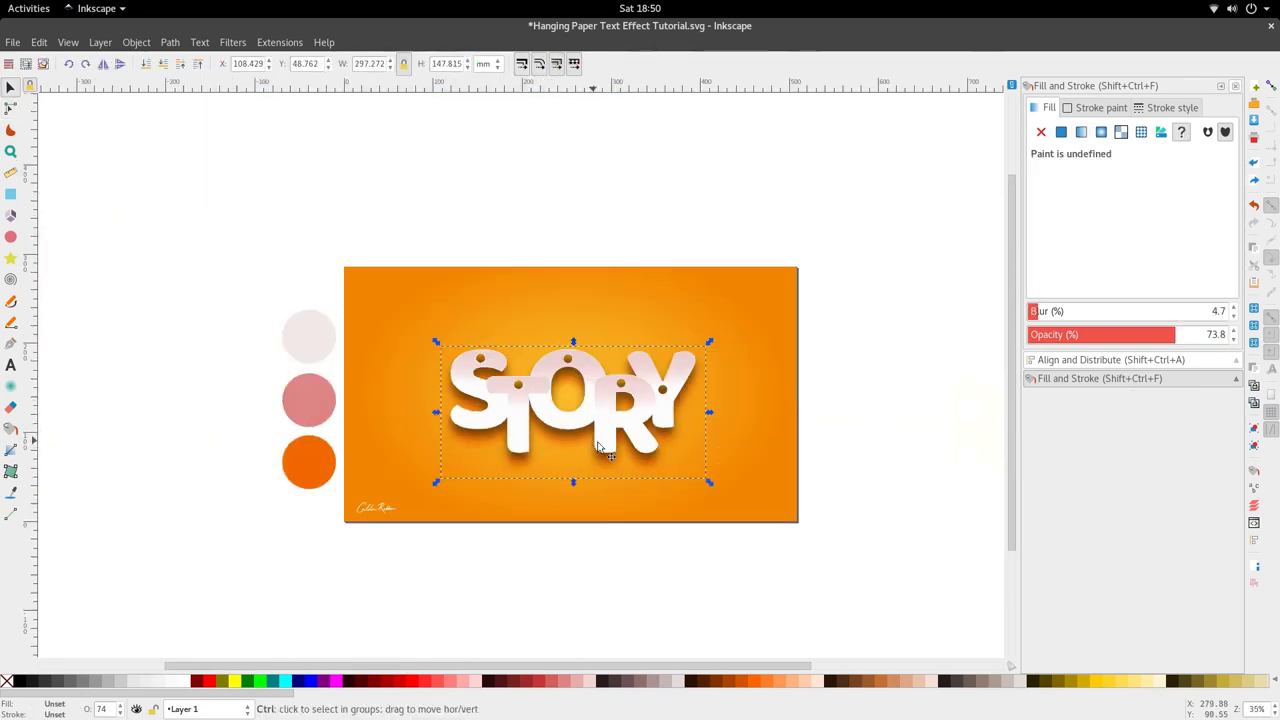
{"action": "scroll", "coordinate": [555, 405], "scroll_direction": "up", "scroll_amount": 2, "text": "ctrl"}
{"action": "scroll", "coordinate": [556, 406], "scroll_direction": "up", "scroll_amount": 1, "text": "ctrl"}
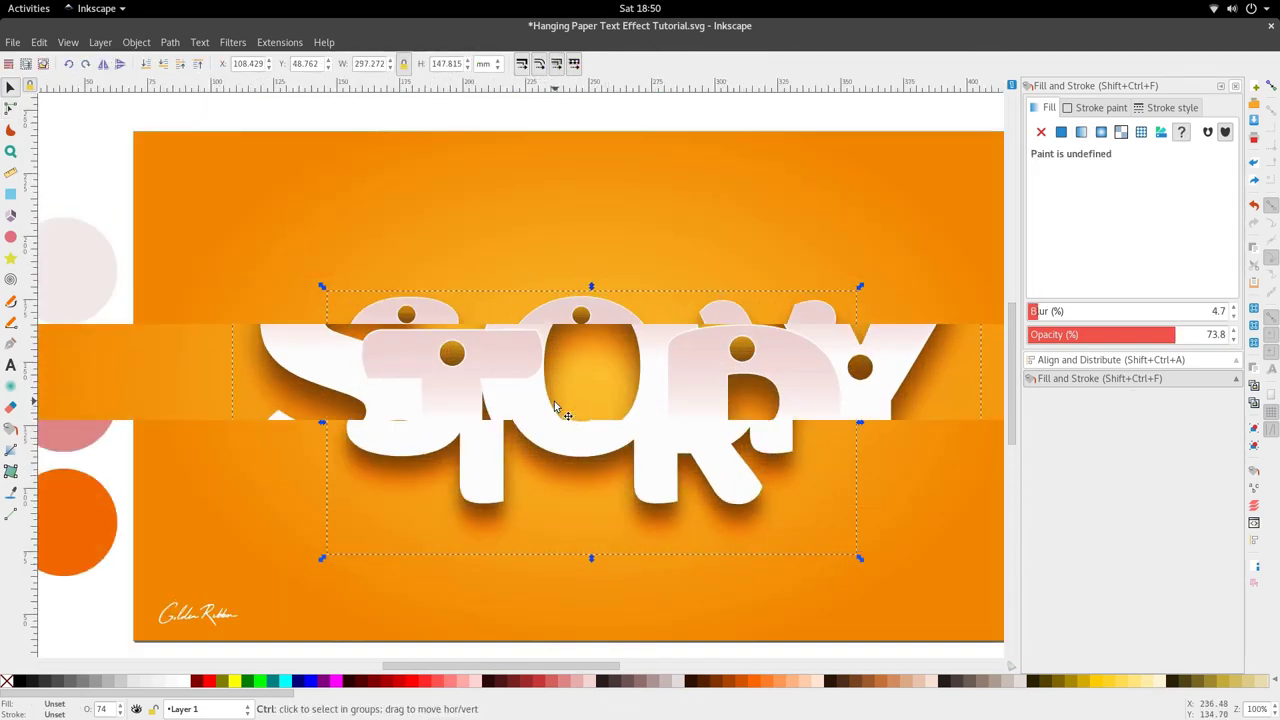
{"action": "scroll", "coordinate": [554, 401], "scroll_direction": "down", "scroll_amount": 2, "text": "ctrl"}
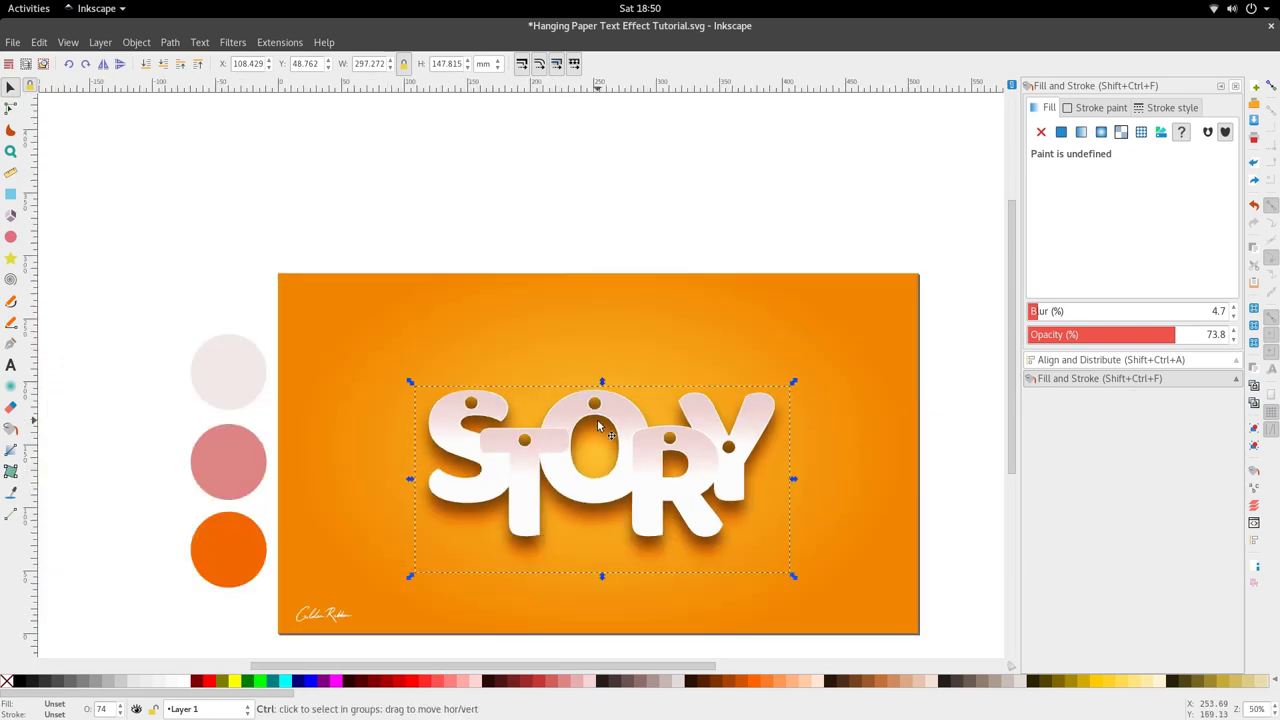
{"action": "scroll", "coordinate": [608, 458], "scroll_direction": "down", "scroll_amount": 1}
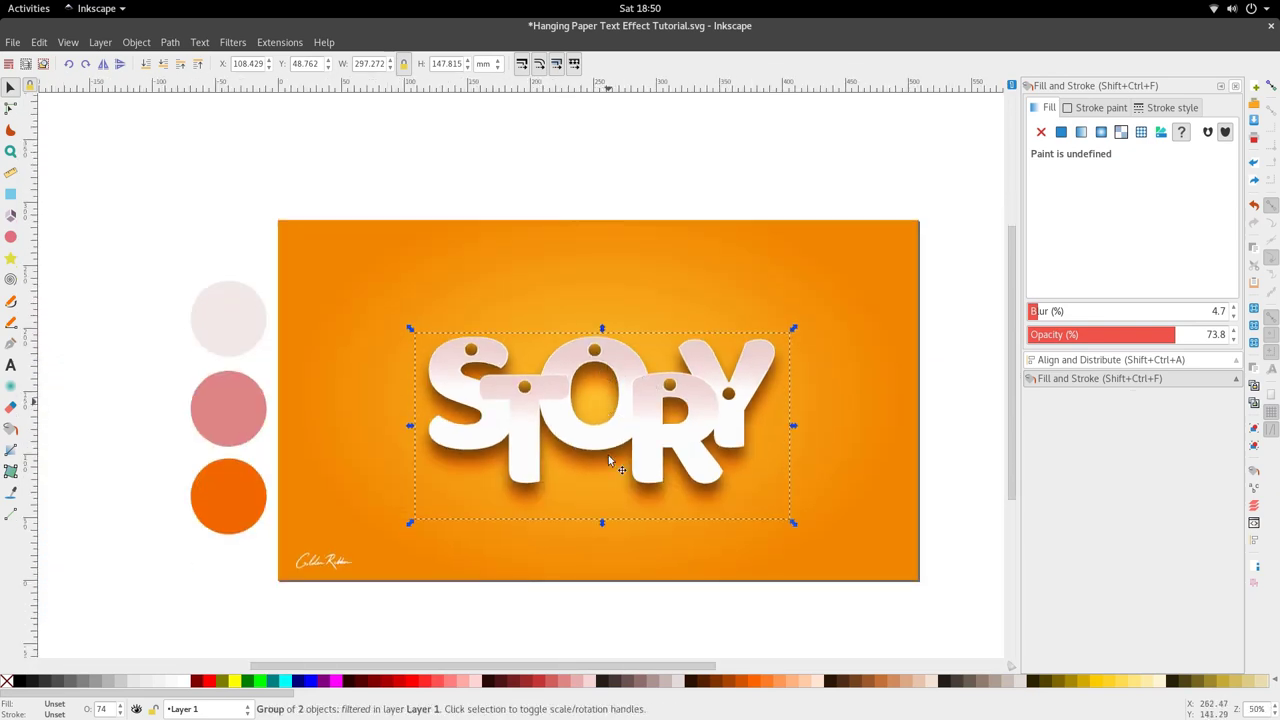
Inside the blurred shadow group, move the orange lettering copy down to Y 52.898 mm, and raise both copies together to Y 55.143 mm
{"action": "scroll", "coordinate": [532, 480], "scroll_direction": "up", "scroll_amount": 2, "text": "ctrl"}
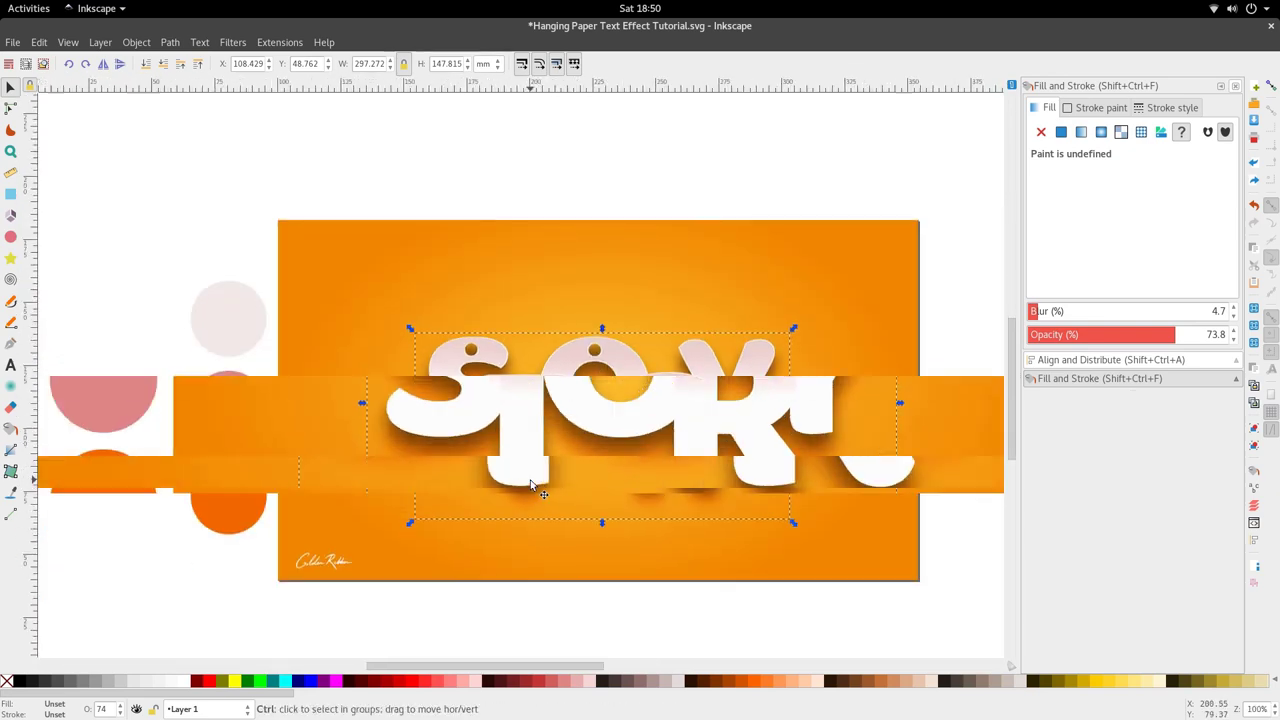
{"action": "double_click", "coordinate": [530, 521]}
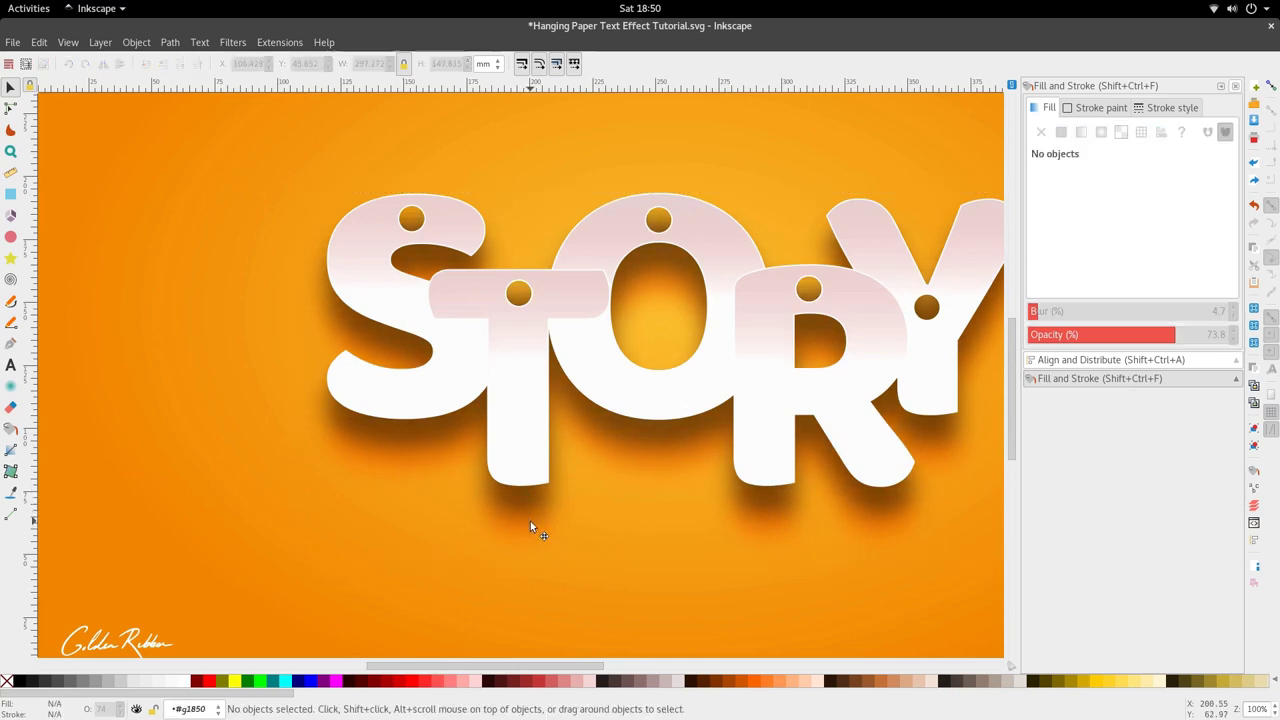
{"action": "left_click", "coordinate": [527, 528]}
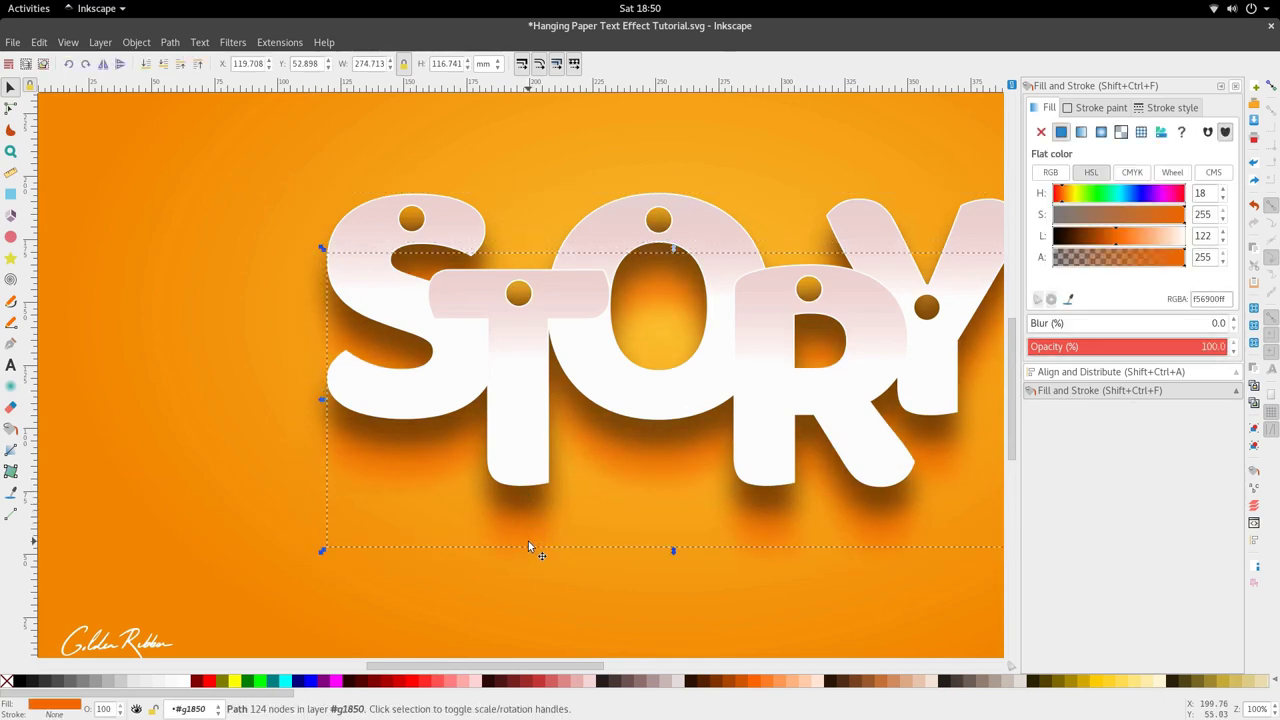
{"action": "scroll", "coordinate": [528, 541], "scroll_direction": "down", "scroll_amount": 1, "text": "ctrl"}
{"action": "left_click", "coordinate": [527, 523], "text": "shift"}
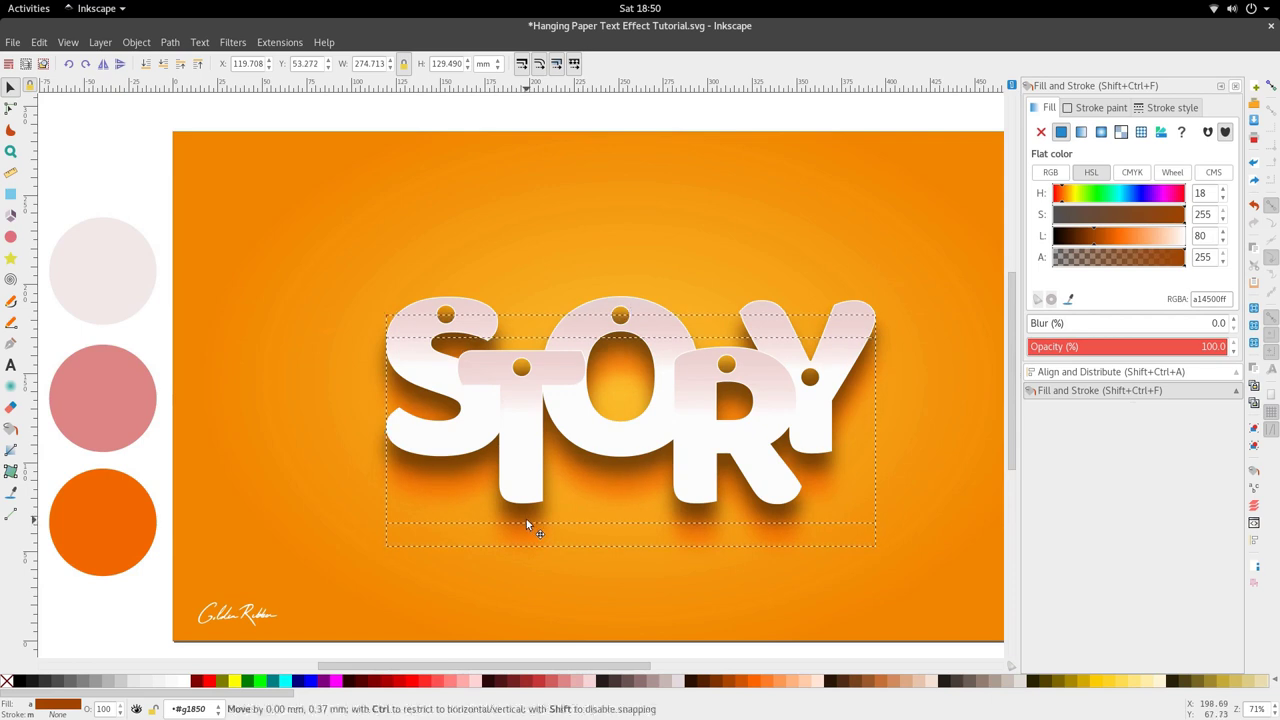
{"action": "scroll", "coordinate": [527, 519], "scroll_direction": "down", "scroll_amount": 1, "text": "ctrl"}
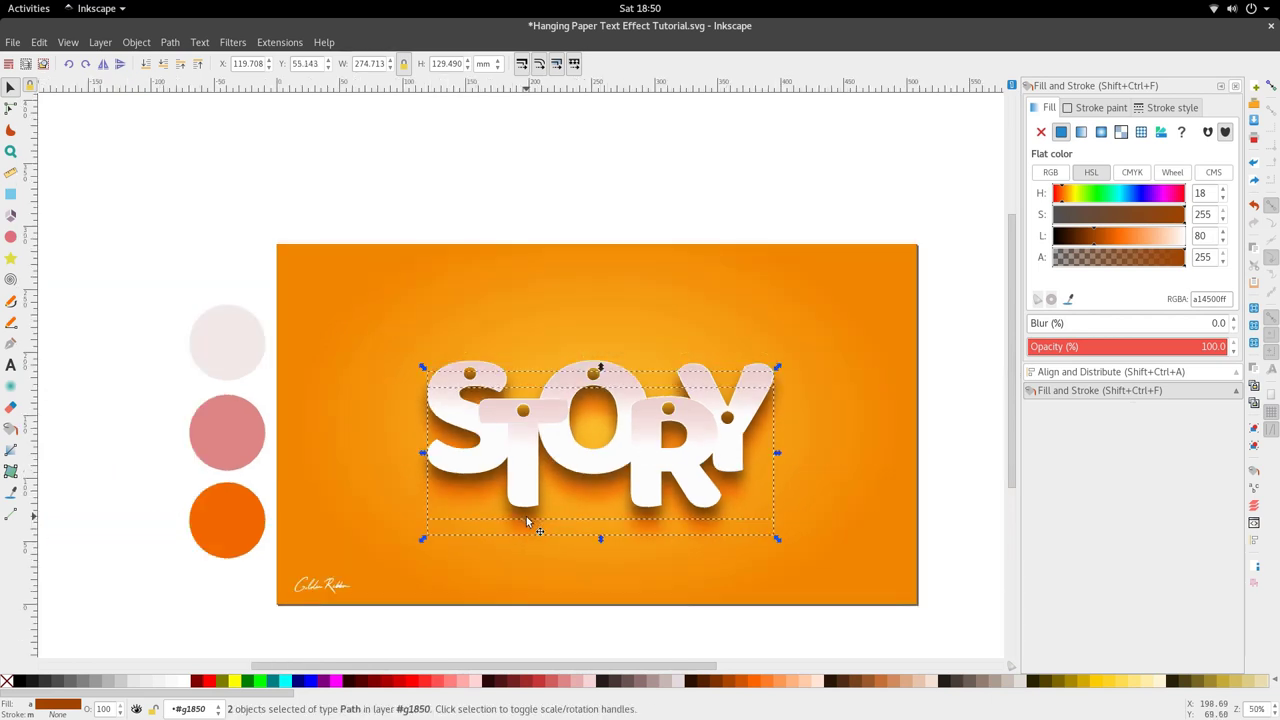
{"action": "scroll", "coordinate": [697, 441], "scroll_direction": "down", "scroll_amount": 1, "text": "ctrl"}
{"action": "left_click", "coordinate": [673, 520]}
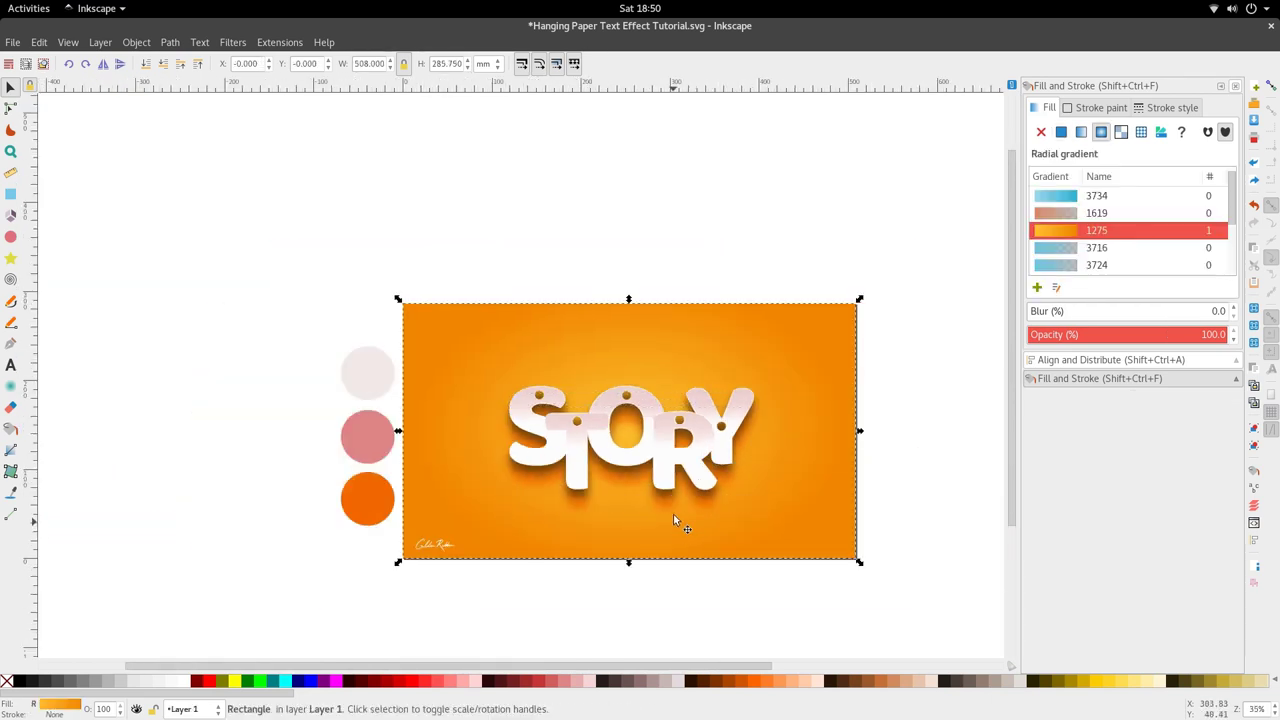
Check the adjusted shadow around the letters from S across to Y
{"action": "scroll", "coordinate": [655, 462], "scroll_direction": "up", "scroll_amount": 2, "text": "ctrl"}
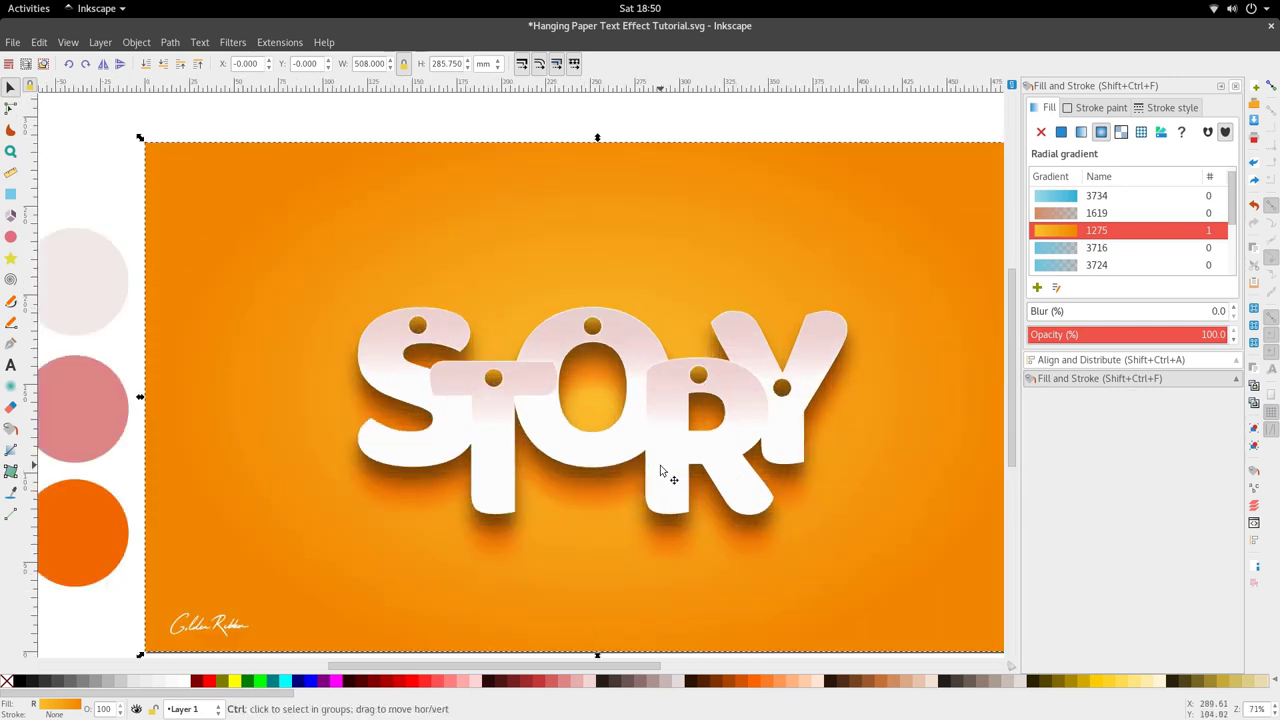
{"action": "left_click", "coordinate": [629, 375]}
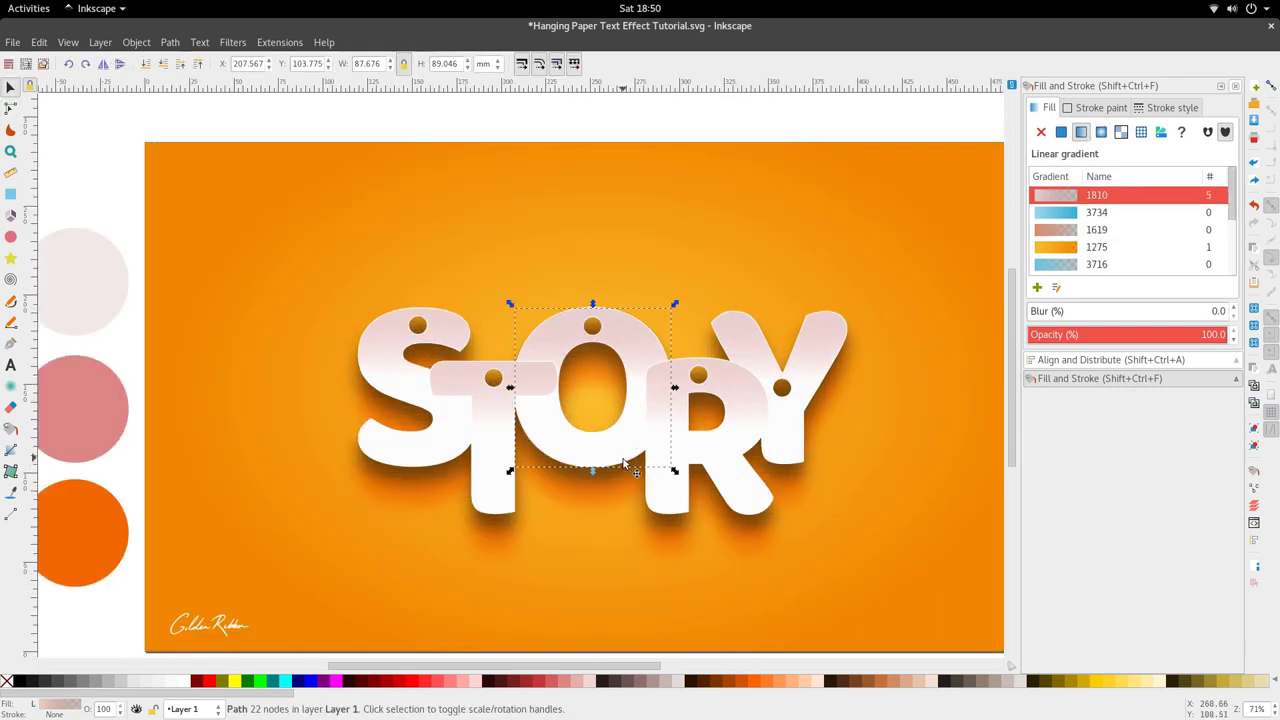
{"action": "scroll", "coordinate": [660, 421], "scroll_direction": "down", "scroll_amount": 2, "text": "ctrl"}
{"action": "scroll", "coordinate": [660, 421], "scroll_direction": "up", "scroll_amount": 1, "text": "ctrl"}
{"action": "scroll", "coordinate": [660, 423], "scroll_direction": "up", "scroll_amount": 1, "text": "ctrl"}
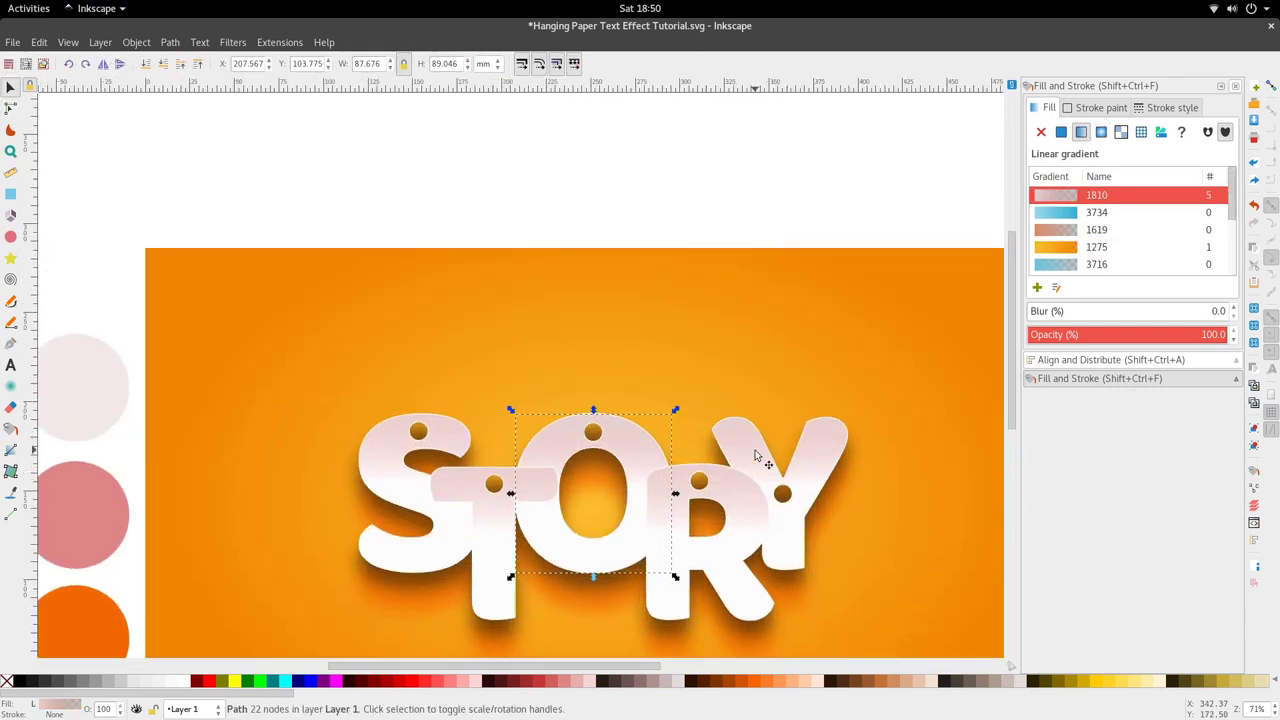
{"action": "scroll", "coordinate": [505, 456], "scroll_direction": "down", "scroll_amount": 1, "text": "ctrl"}
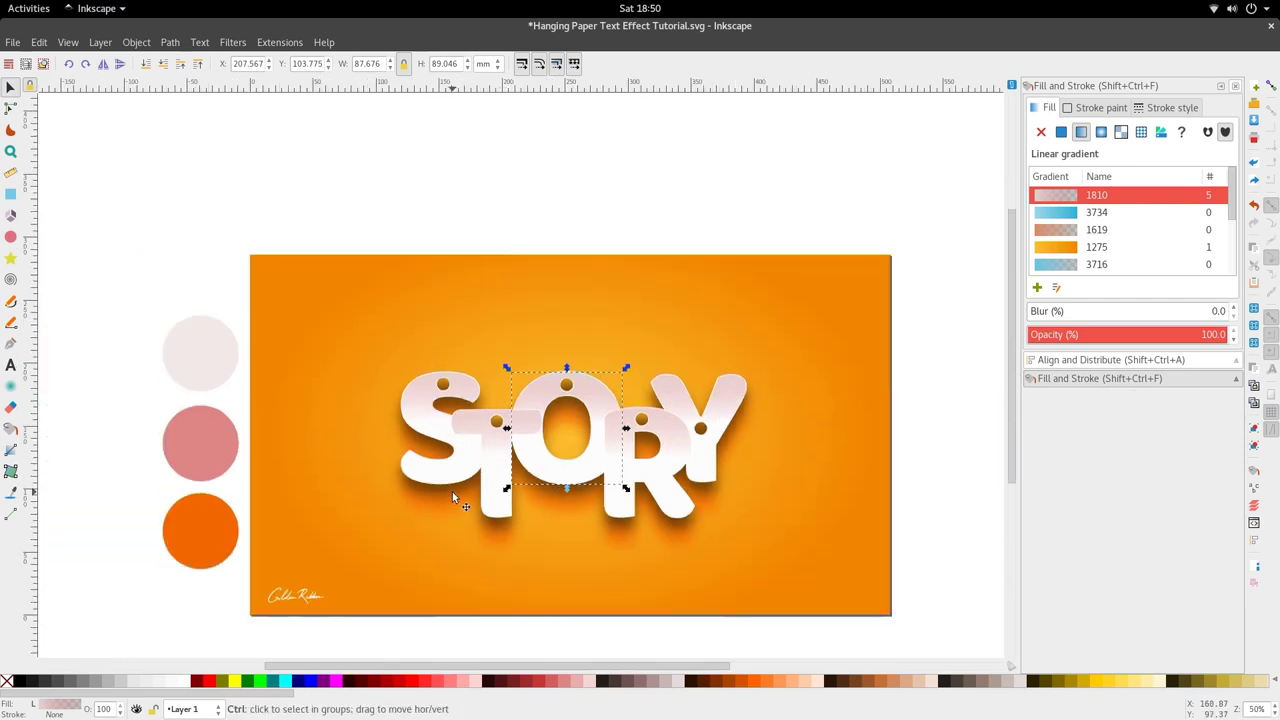
{"action": "scroll", "coordinate": [452, 491], "scroll_direction": "up", "scroll_amount": 3, "text": "ctrl"}
{"action": "left_click", "coordinate": [380, 521]}
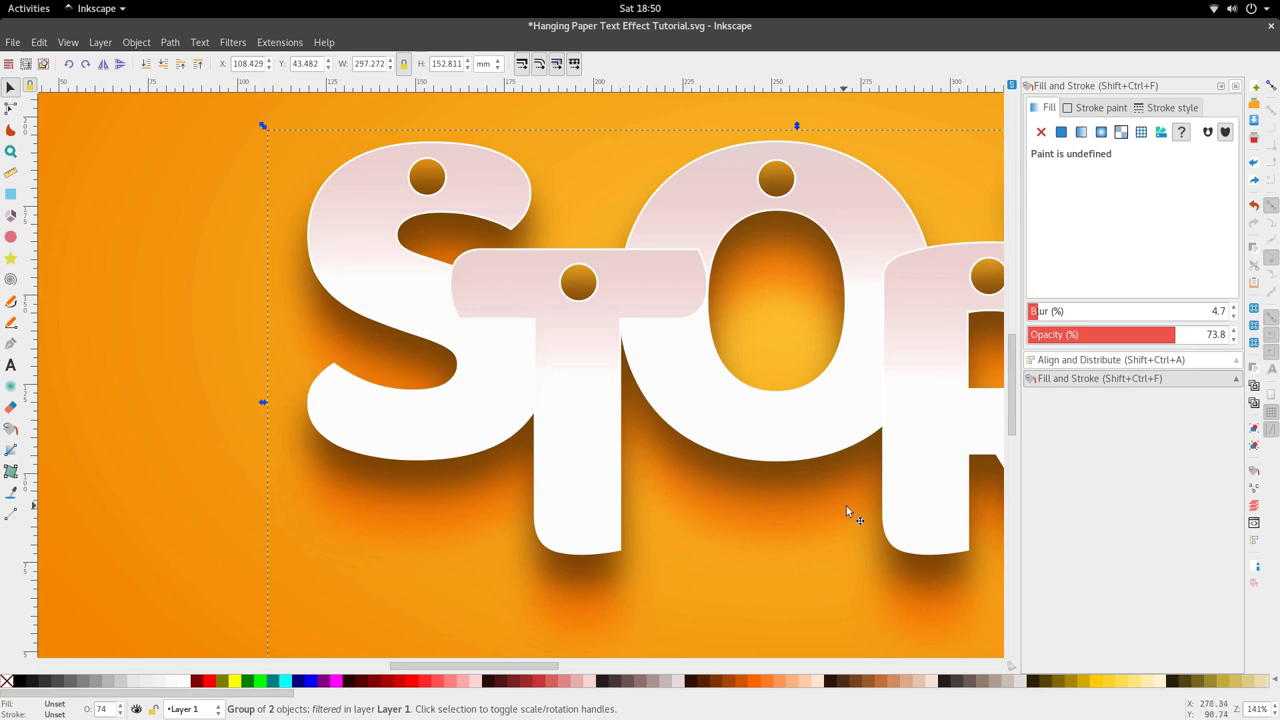
{"action": "scroll", "coordinate": [846, 507], "scroll_direction": "right", "scroll_amount": 10}
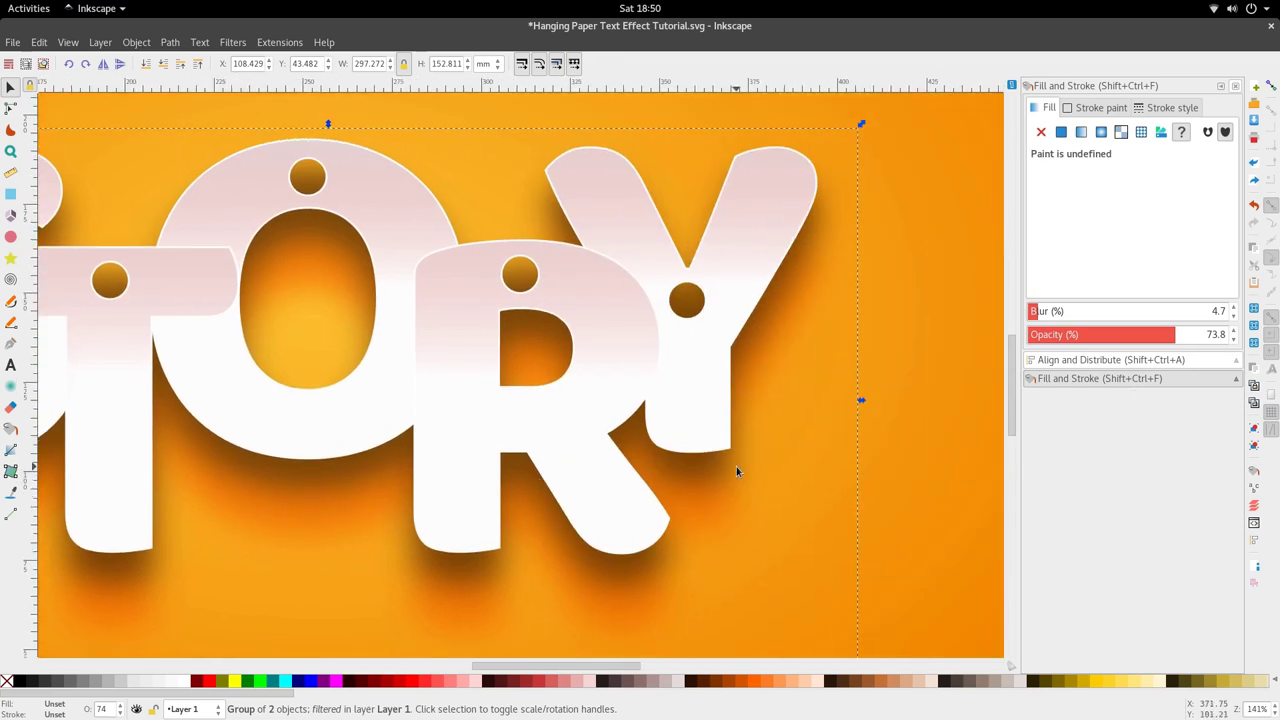
{"action": "scroll", "coordinate": [775, 445], "scroll_direction": "down", "scroll_amount": 3}
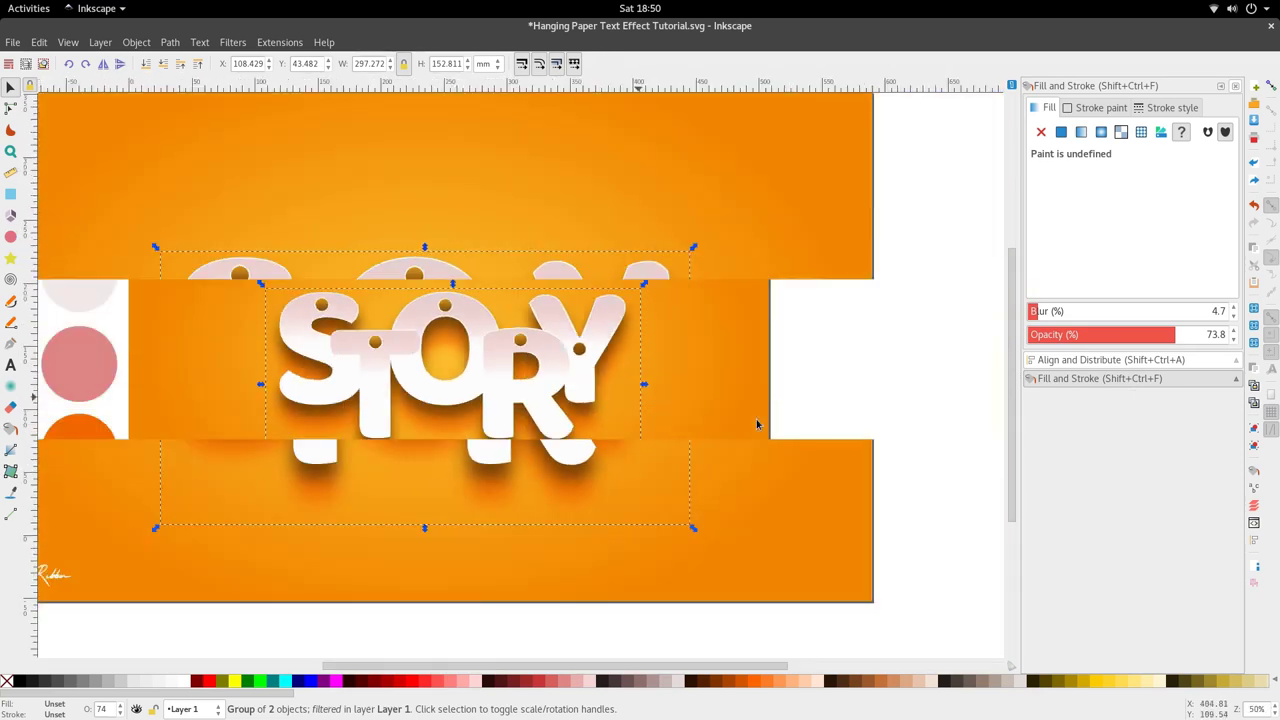
{"action": "scroll", "coordinate": [563, 418], "scroll_direction": "left", "scroll_amount": 4}
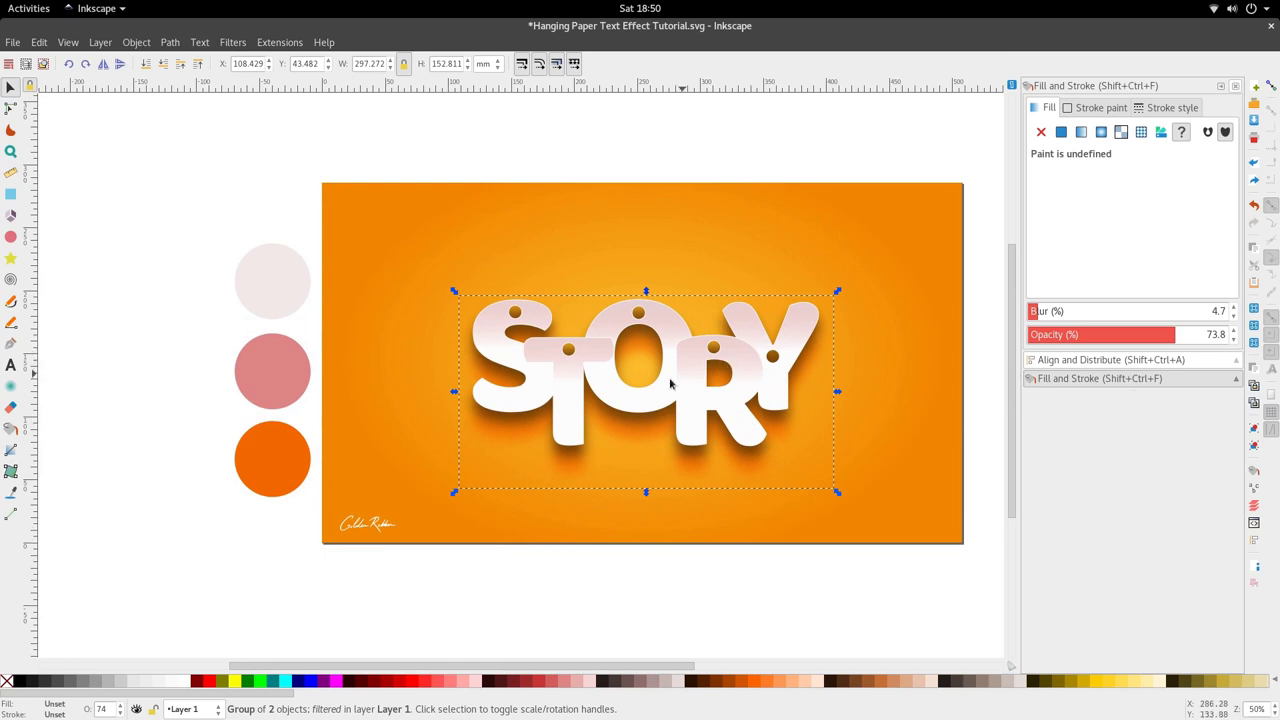
Place a duplicate of the T's white backing in front of its gradient face and fill it with dark brown (a15709)
{"action": "scroll", "coordinate": [595, 342], "scroll_direction": "up", "scroll_amount": 3}
{"action": "left_click", "coordinate": [595, 342], "text": "ctrl"}
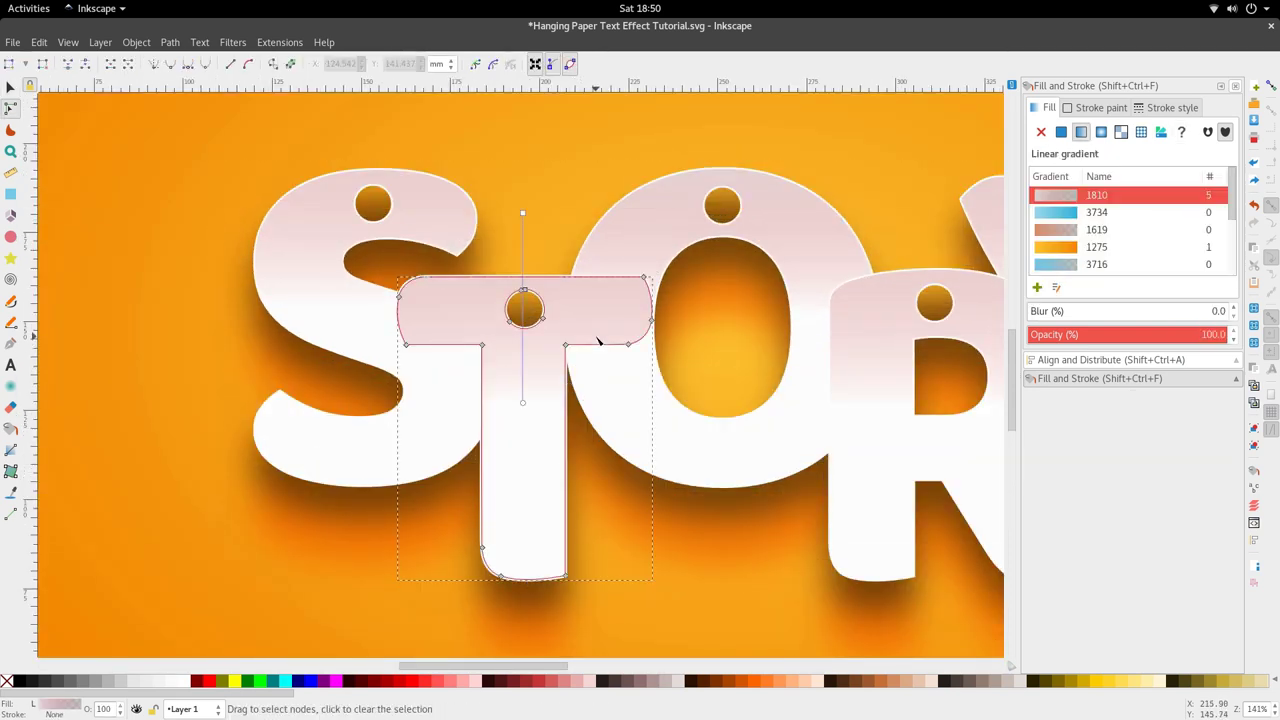
{"action": "scroll", "coordinate": [581, 338], "scroll_direction": "up", "scroll_amount": 1}
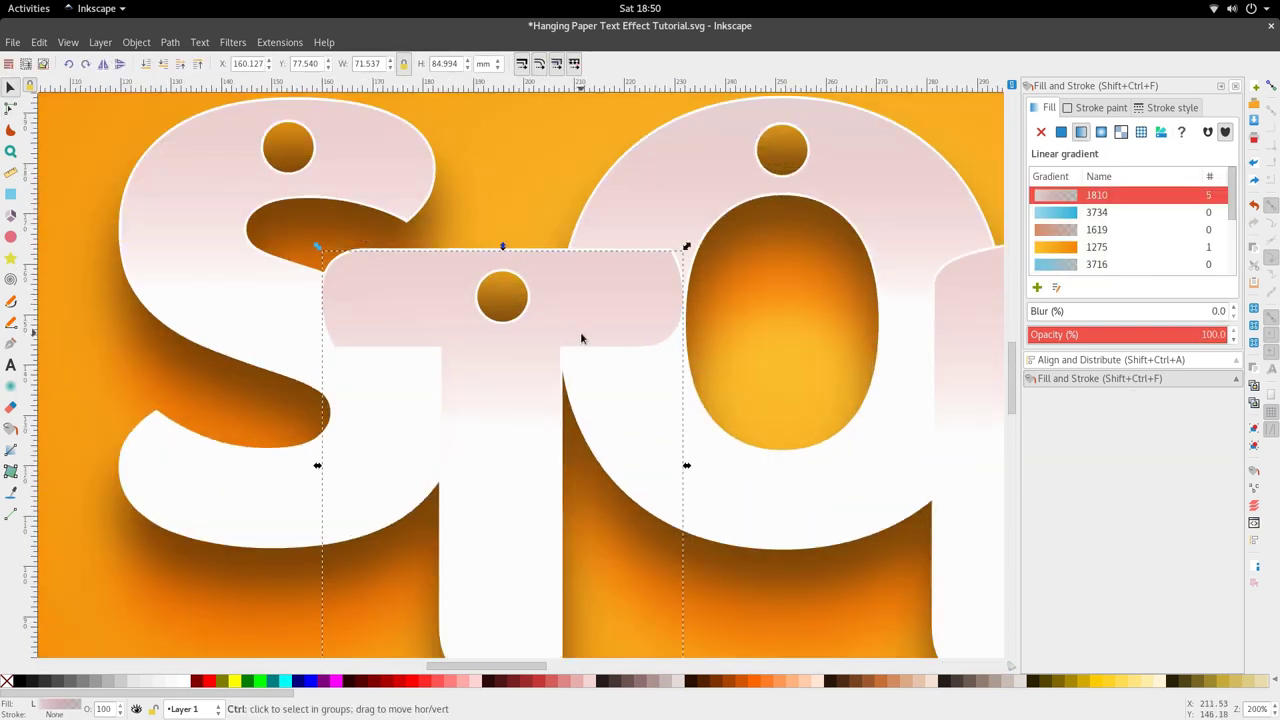
{"action": "left_click", "coordinate": [617, 248]}
{"action": "scroll", "coordinate": [586, 316], "scroll_direction": "down", "scroll_amount": 2}
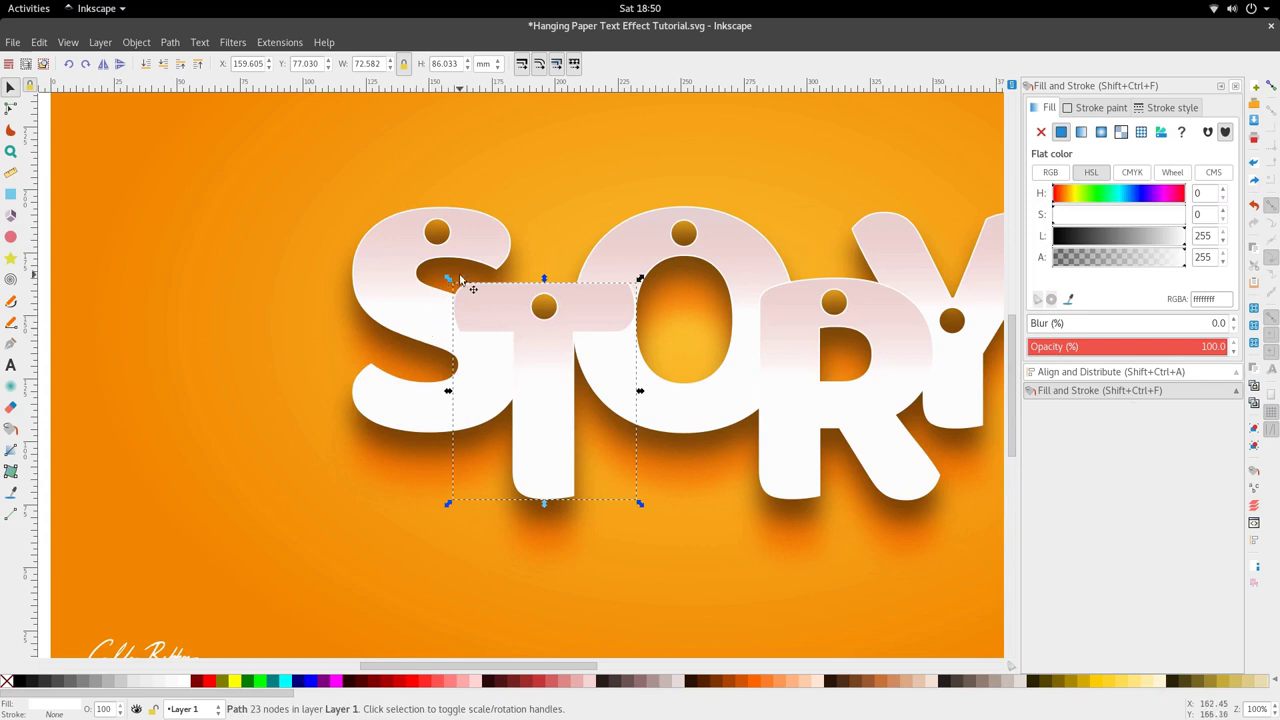
{"action": "scroll", "coordinate": [800, 350], "scroll_direction": "right", "scroll_amount": 3}
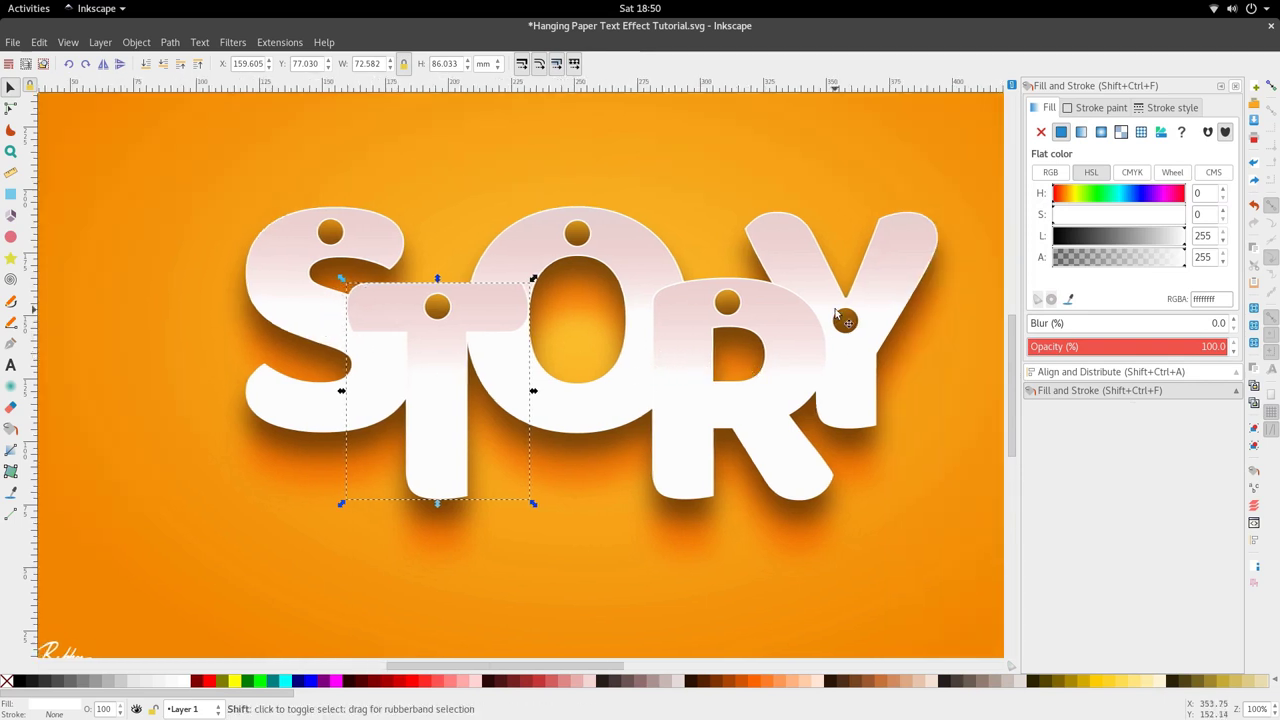
{"action": "scroll", "coordinate": [433, 343], "scroll_direction": "up", "scroll_amount": 2}
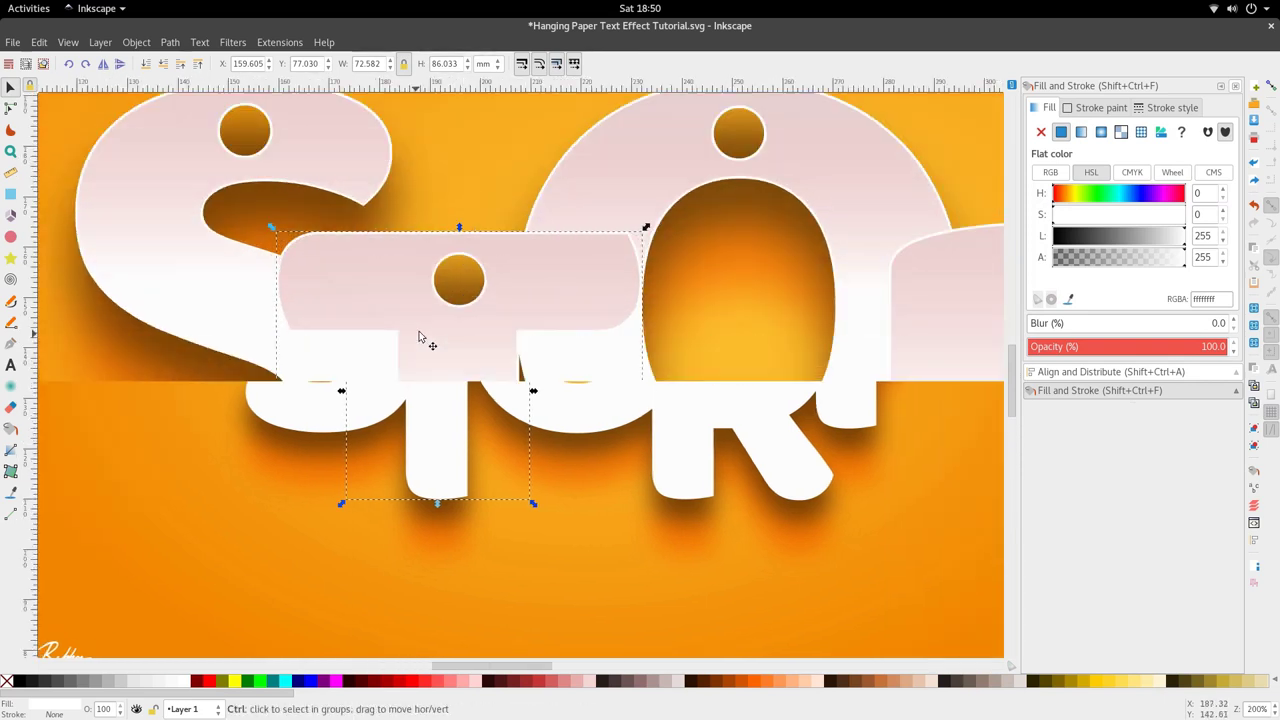
{"action": "scroll", "coordinate": [480, 336], "scroll_direction": "down", "scroll_amount": 2}
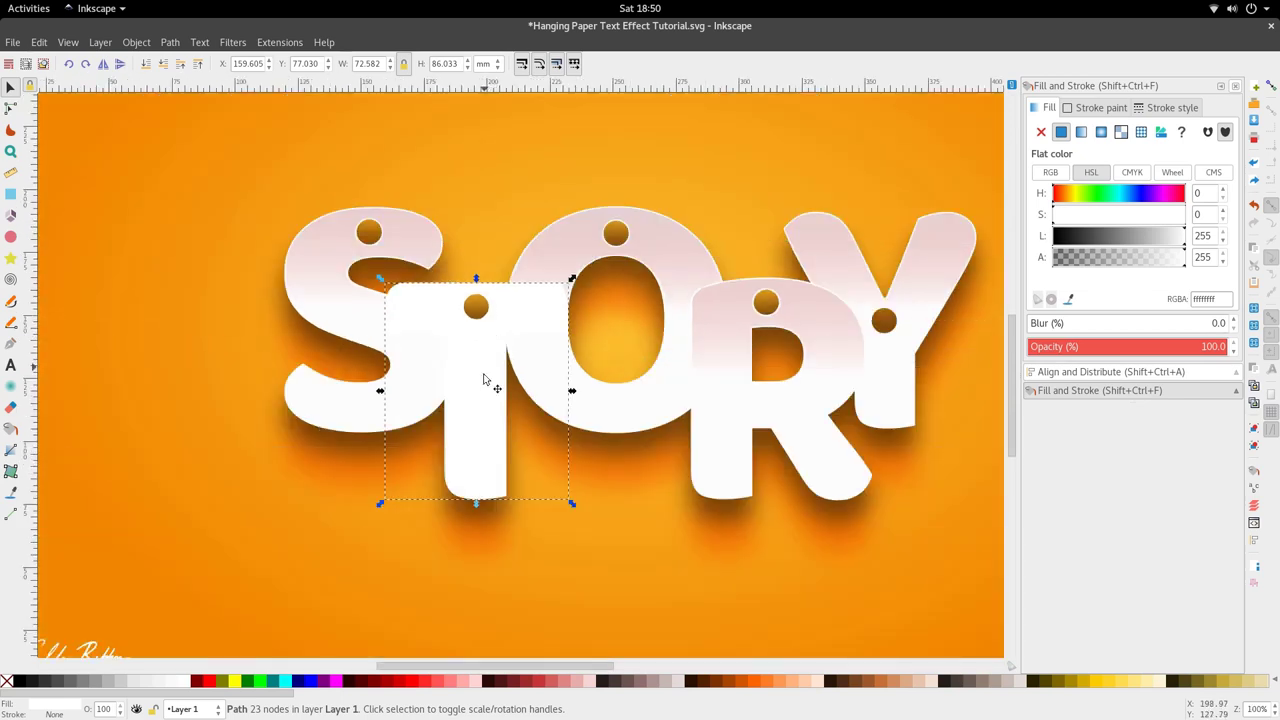
{"action": "key", "text": "d"}
{"action": "left_click", "coordinate": [567, 438]}
{"action": "key", "text": "s"}
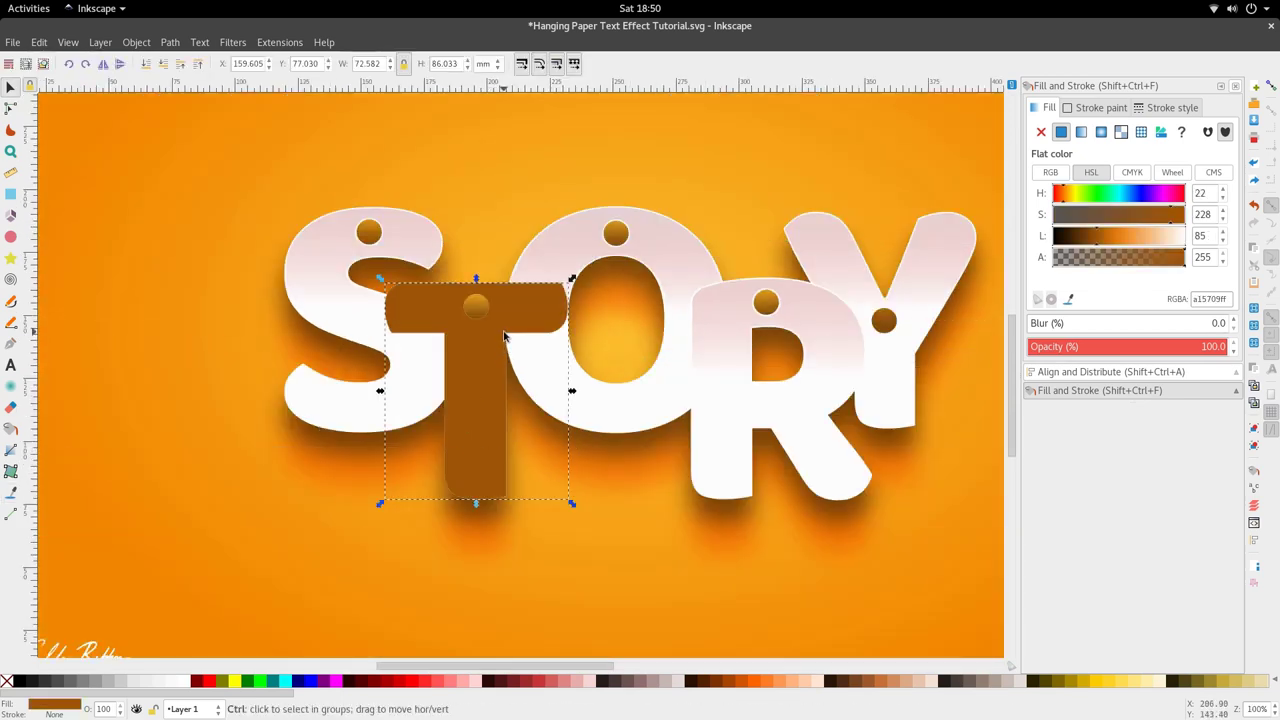
Draw a straight horizontal line across the T where its stem meets the crossbar, and select it together with the brown T copy
{"action": "scroll", "coordinate": [500, 326], "scroll_direction": "up", "scroll_amount": 2}
{"action": "key", "text": "n"}
{"action": "key", "text": "p"}
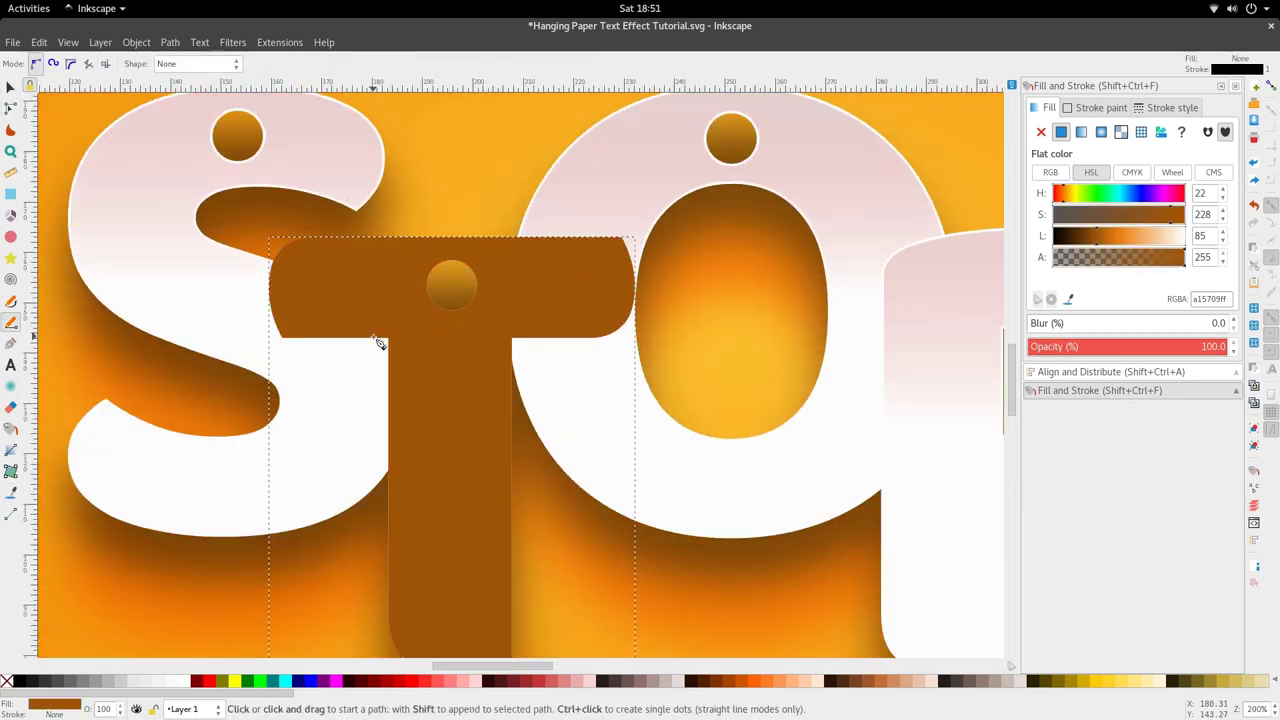
{"action": "scroll", "coordinate": [370, 342], "scroll_direction": "up", "scroll_amount": 1}
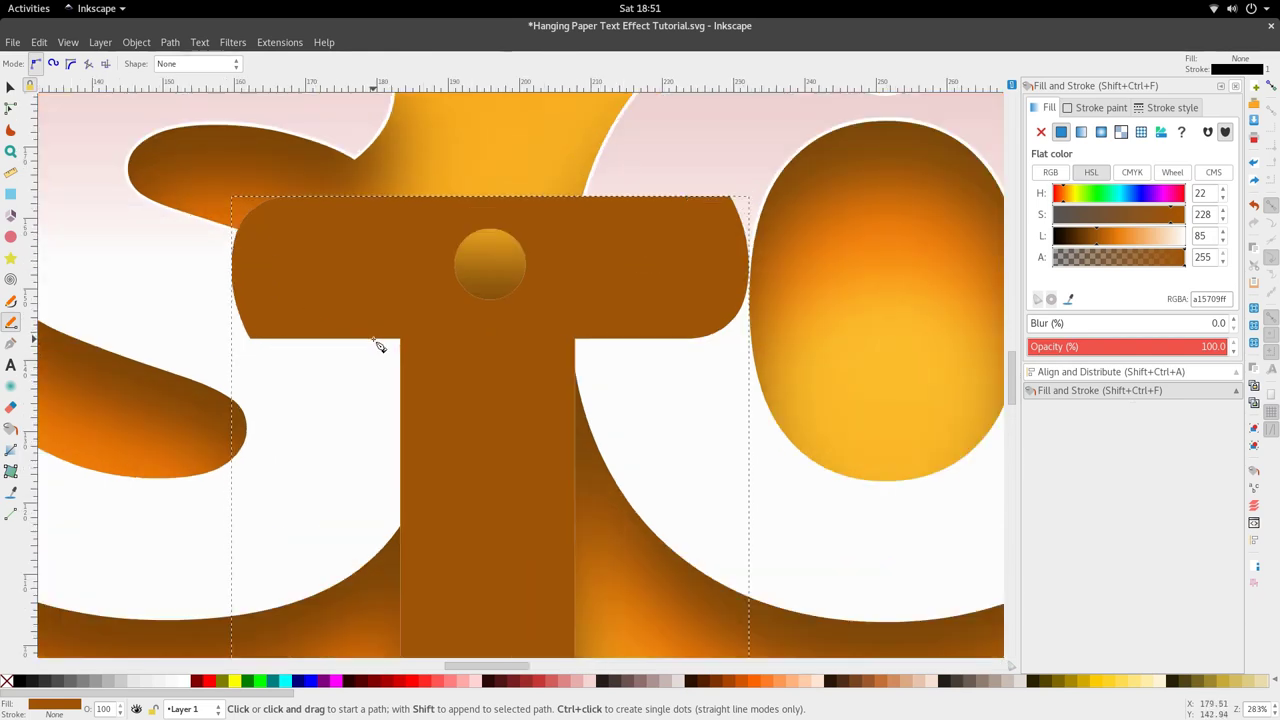
{"action": "left_click", "coordinate": [377, 340]}
{"action": "left_click", "coordinate": [614, 341]}
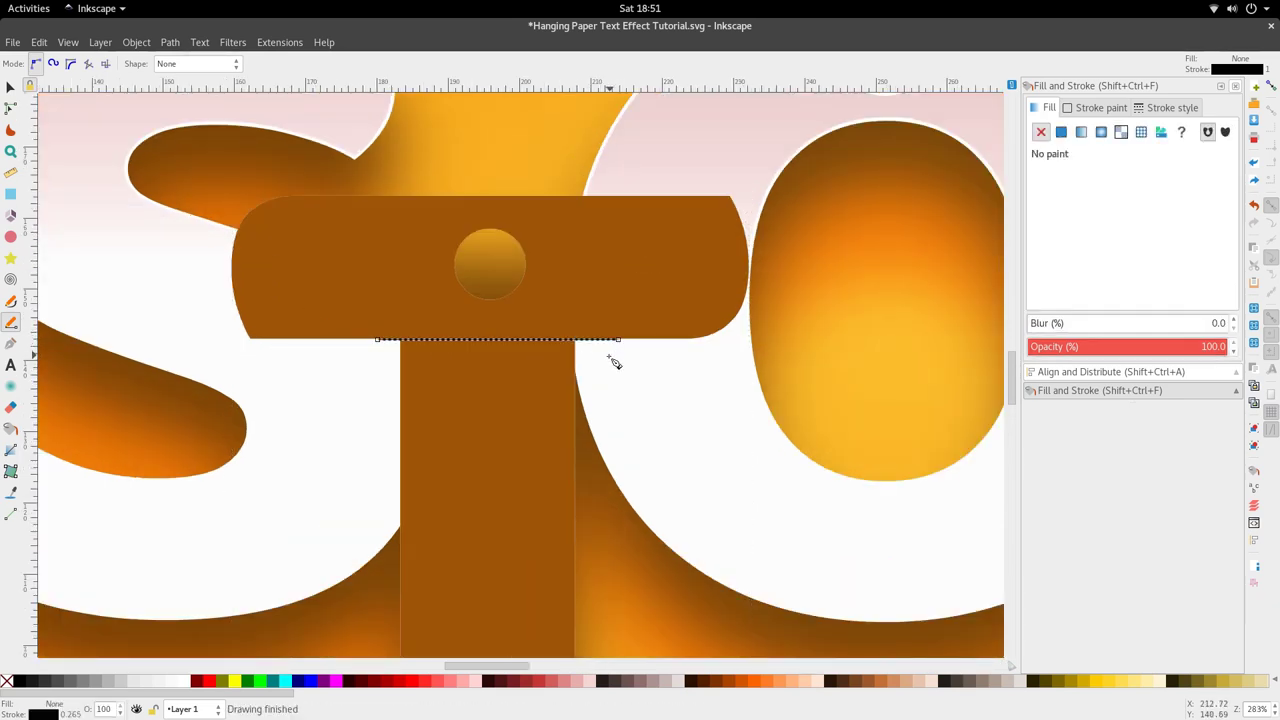
{"action": "key", "text": "s"}
{"action": "key", "text": "1"}
{"action": "left_click", "coordinate": [444, 380], "text": "shift"}
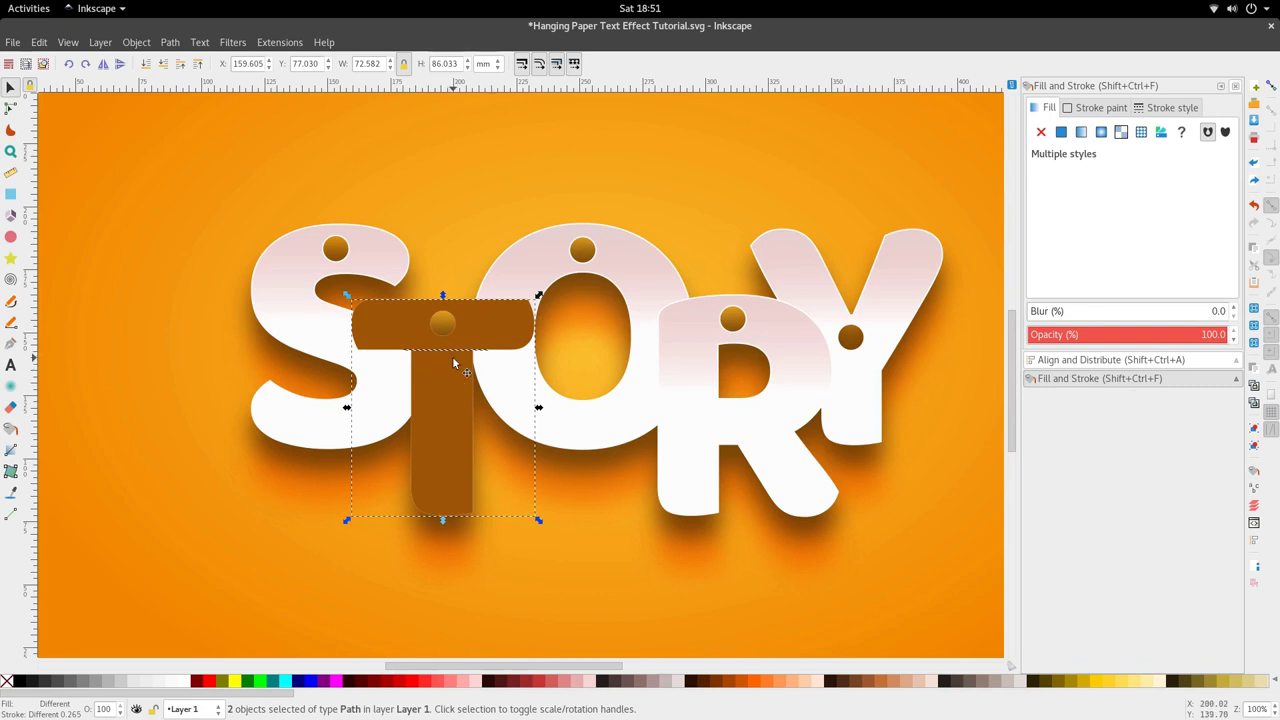
Divide the brown T copy along the horizontal line and delete its stem piece
{"action": "left_click", "coordinate": [170, 43]}
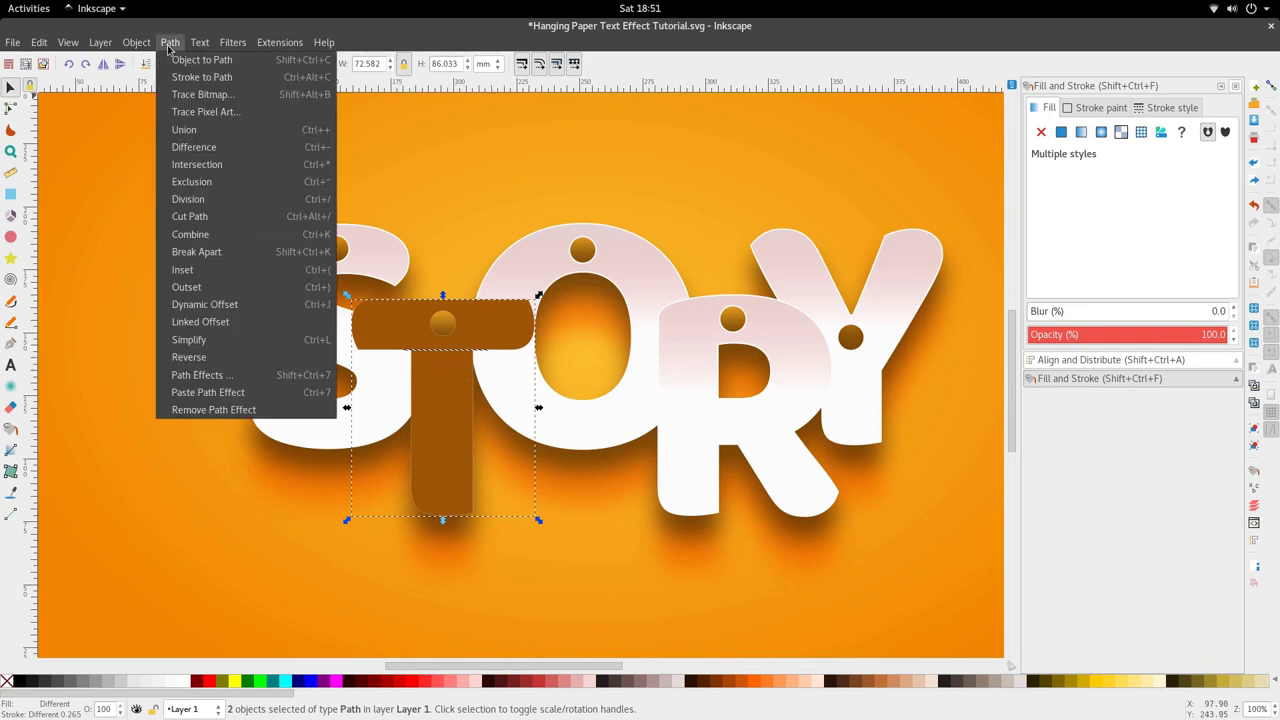
{"action": "left_click", "coordinate": [218, 197]}
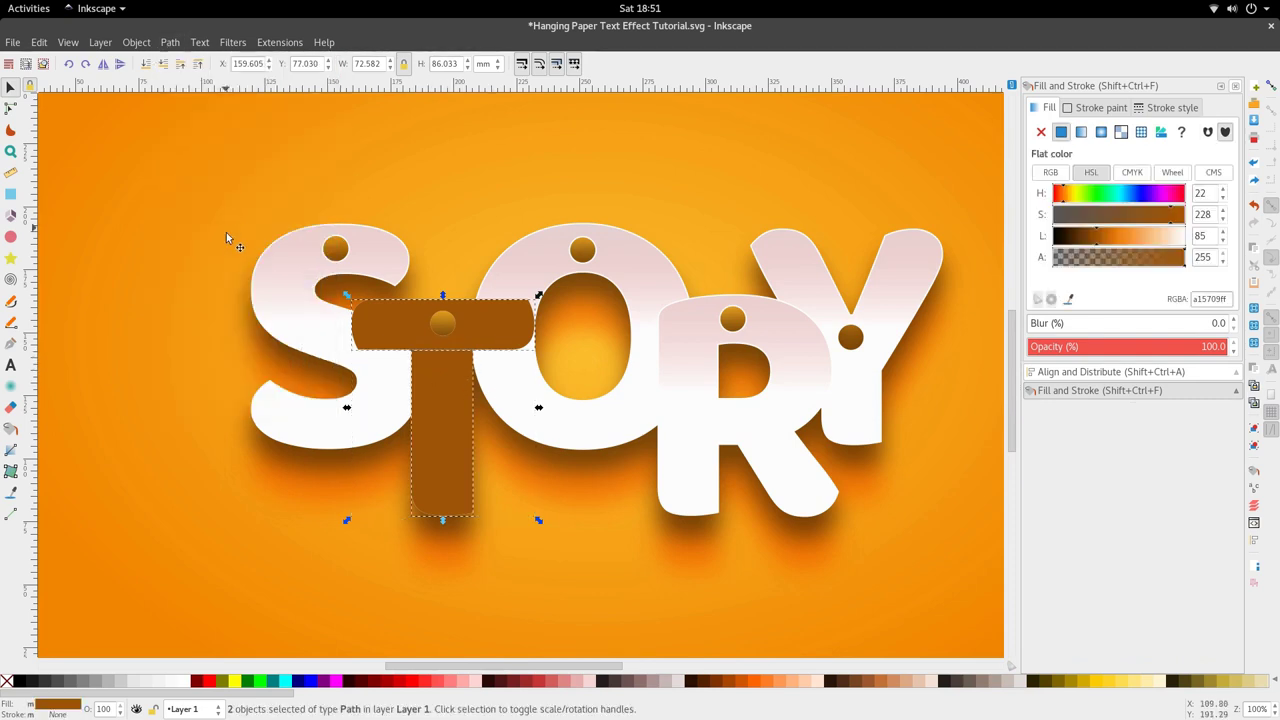
{"action": "left_click", "coordinate": [314, 501]}
{"action": "left_click_drag", "start_coordinate": [435, 452], "coordinate": [525, 443]}
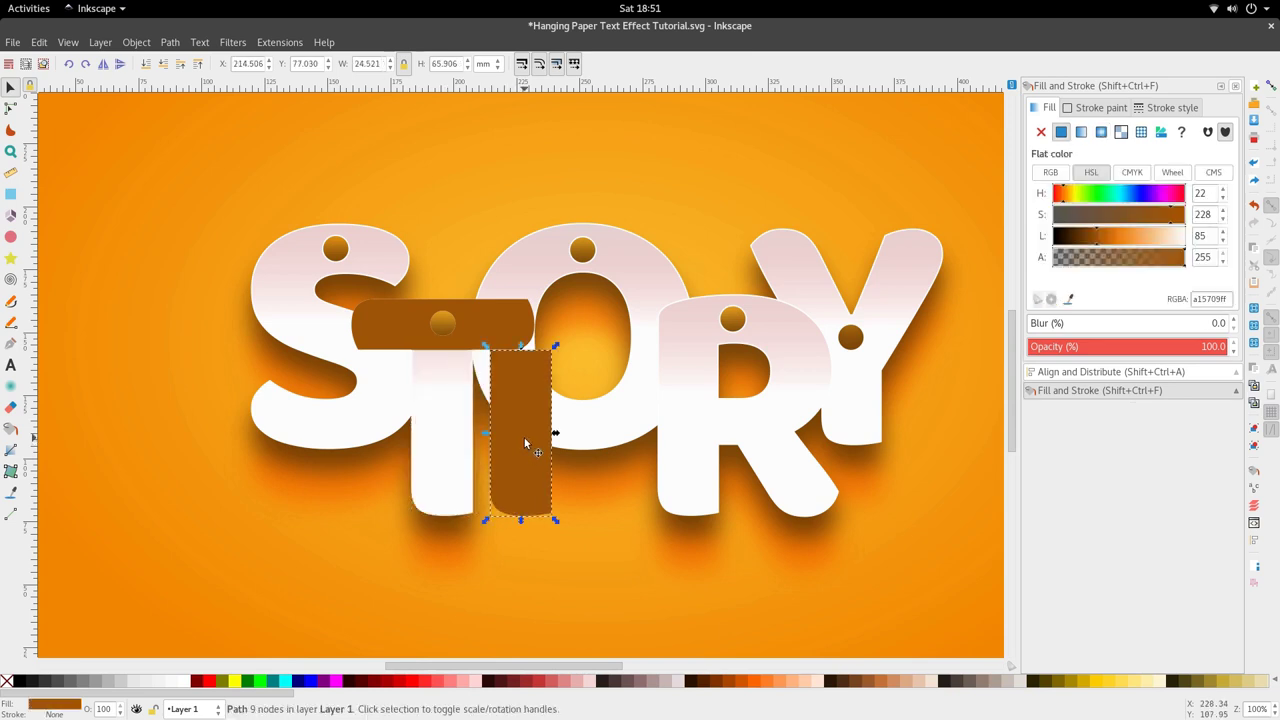
{"action": "key", "text": "Delete"}
Lower the remaining brown crossbar piece behind the T's gradient face and white backing
{"action": "left_click", "coordinate": [486, 335]}
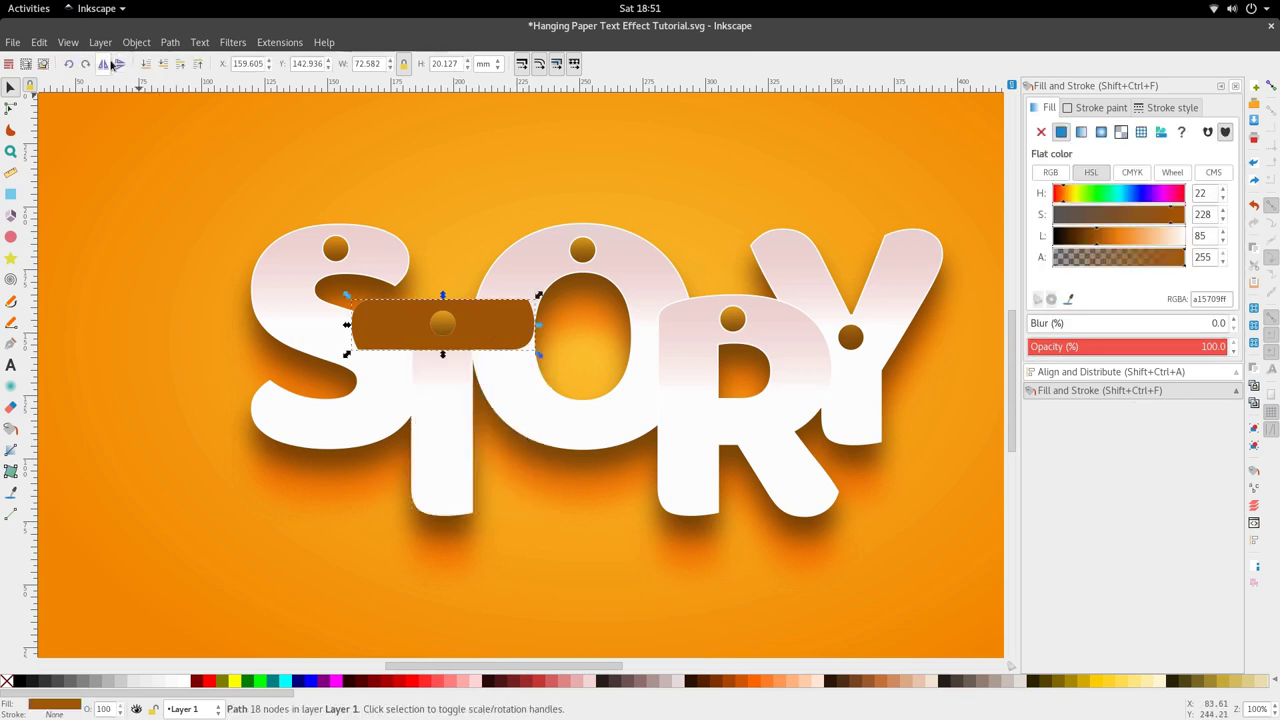
{"action": "left_click", "coordinate": [162, 66]}
{"action": "left_click", "coordinate": [162, 68]}
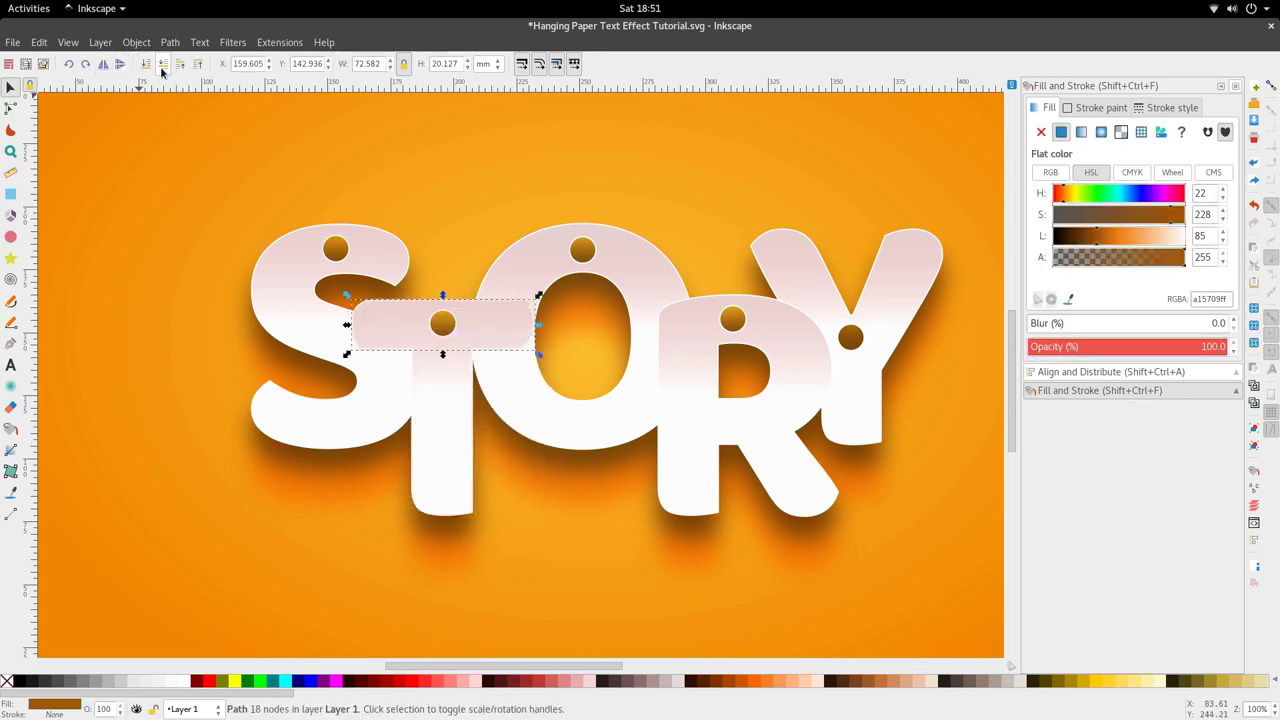
Try scaling the brown crossbar piece slightly larger around its centre
{"action": "scroll", "coordinate": [432, 385], "scroll_direction": "up", "scroll_amount": 2}
{"action": "scroll", "coordinate": [478, 350], "scroll_direction": "up", "scroll_amount": 1}
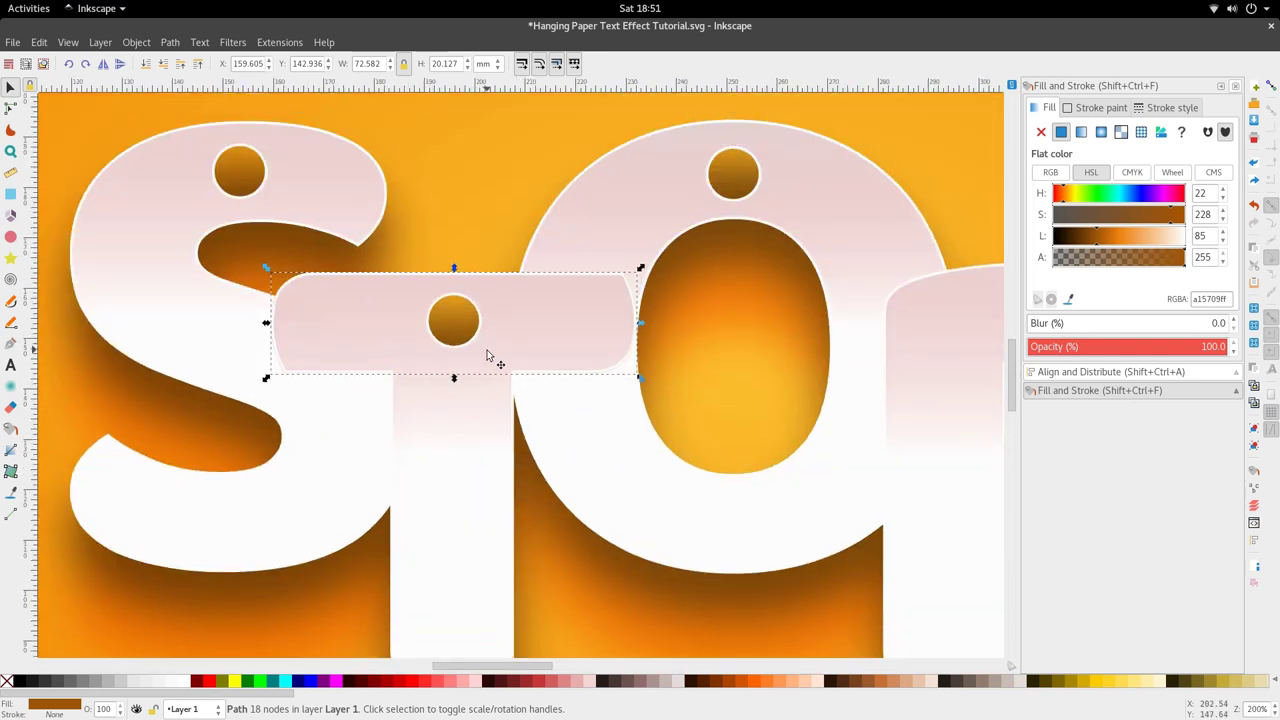
{"action": "left_click_drag", "start_coordinate": [641, 378], "coordinate": [645, 383]}
{"action": "left_click", "coordinate": [646, 385], "text": "alt"}
{"action": "left_click", "coordinate": [646, 383], "text": "alt"}
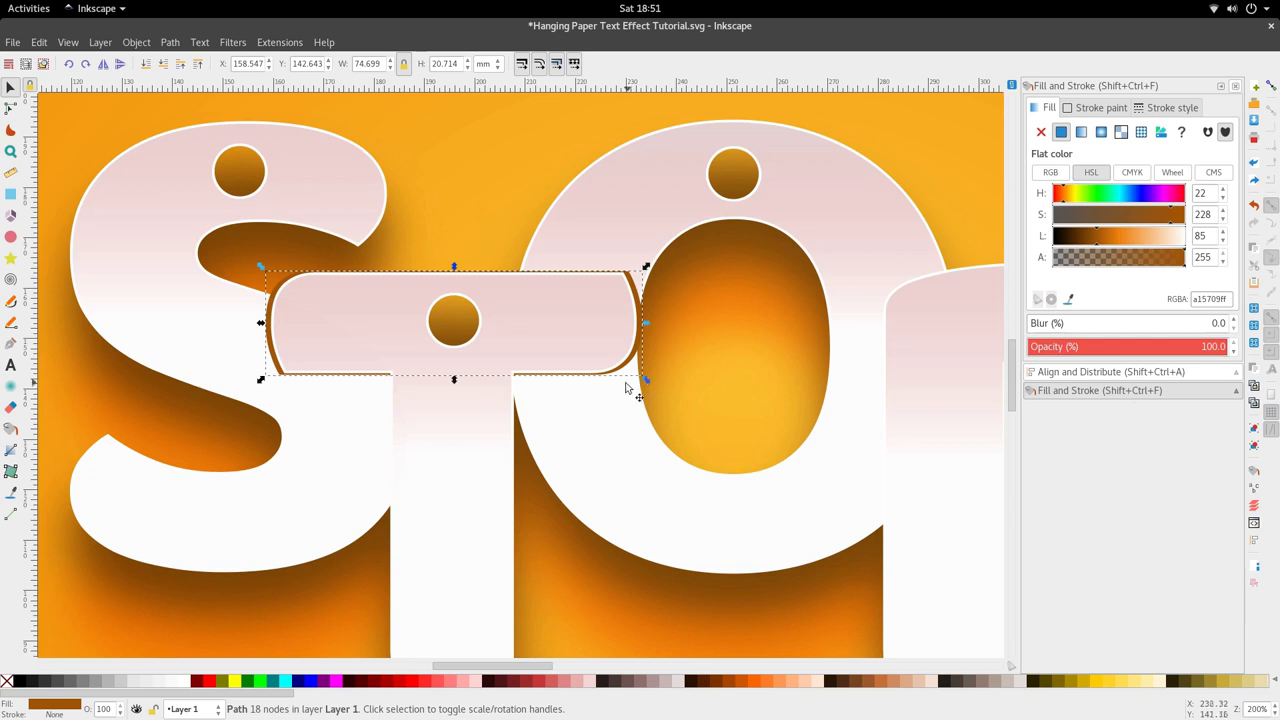
Nudge the brown crossbar piece straight down to Y 138.578 mm so it shows below the T's crossbar
{"action": "key", "text": "5"}
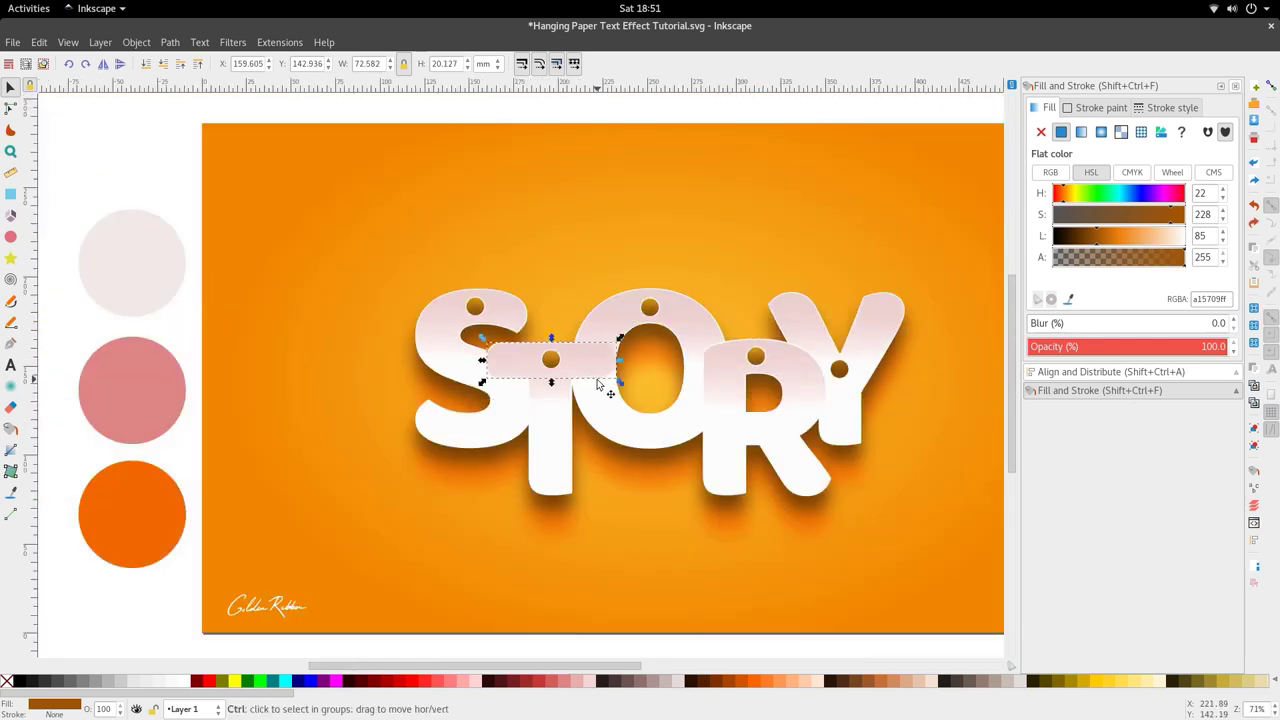
{"action": "key", "text": "alt+Down"}
{"action": "key", "text": "alt+Down"}
{"action": "key", "text": "alt+Down"}
{"action": "key", "text": "alt+Down"}
{"action": "key", "text": "alt+Down"}
{"action": "key", "text": "alt+Down"}
{"action": "key", "text": "alt+Down"}
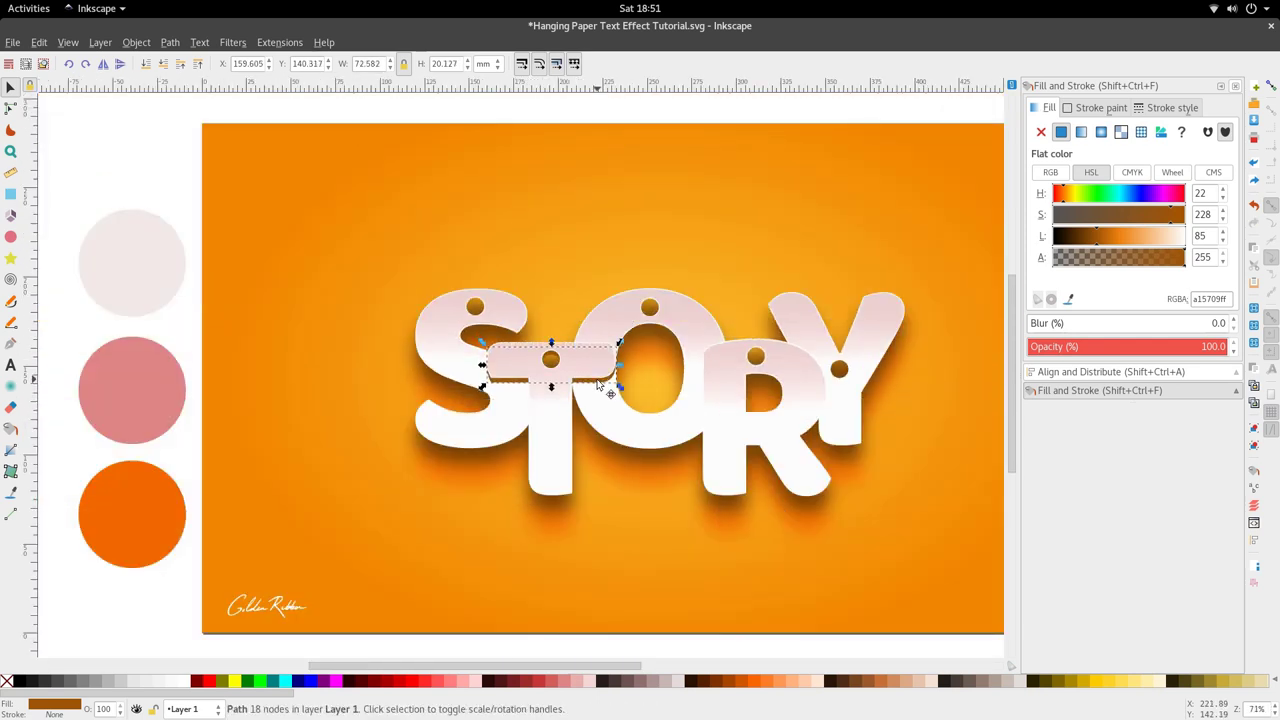
{"action": "key", "text": "alt+Down"}
{"action": "key", "text": "alt+Down"}
{"action": "key", "text": "alt+Down"}
{"action": "key", "text": "alt+Down"}
{"action": "key", "text": "alt+Down"}
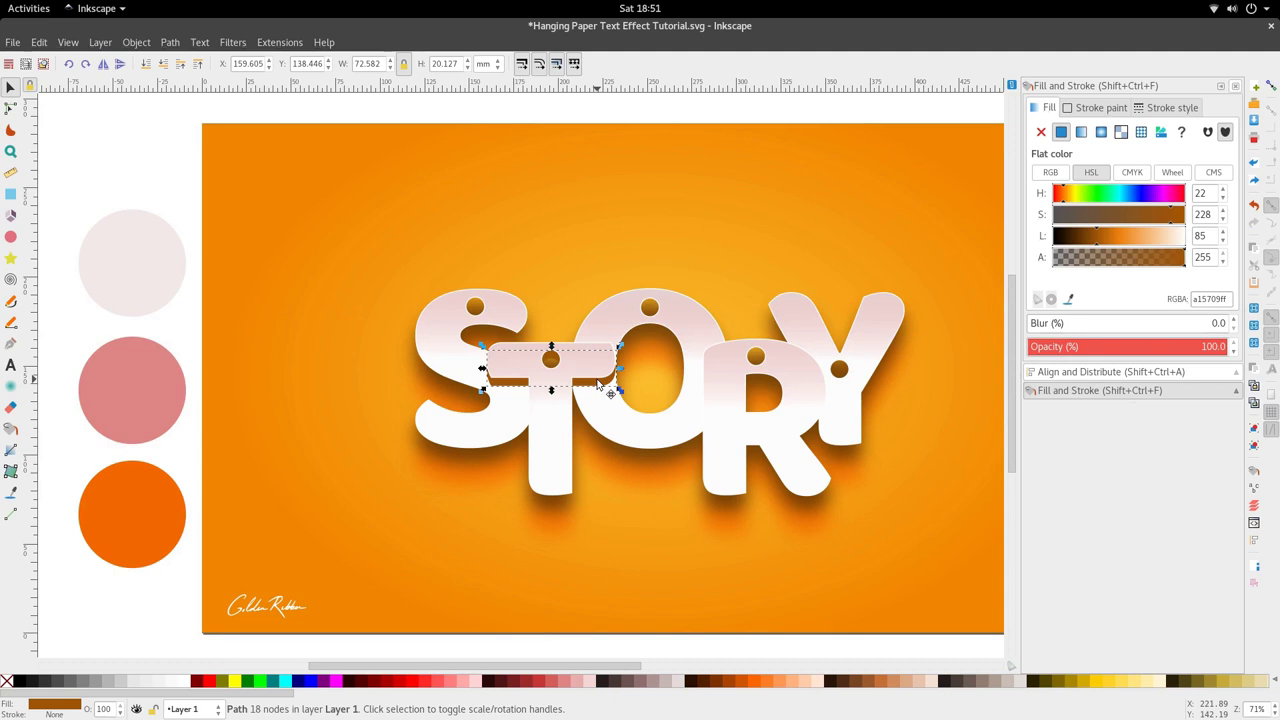
{"action": "scroll", "coordinate": [590, 378], "scroll_direction": "up", "scroll_amount": 3}
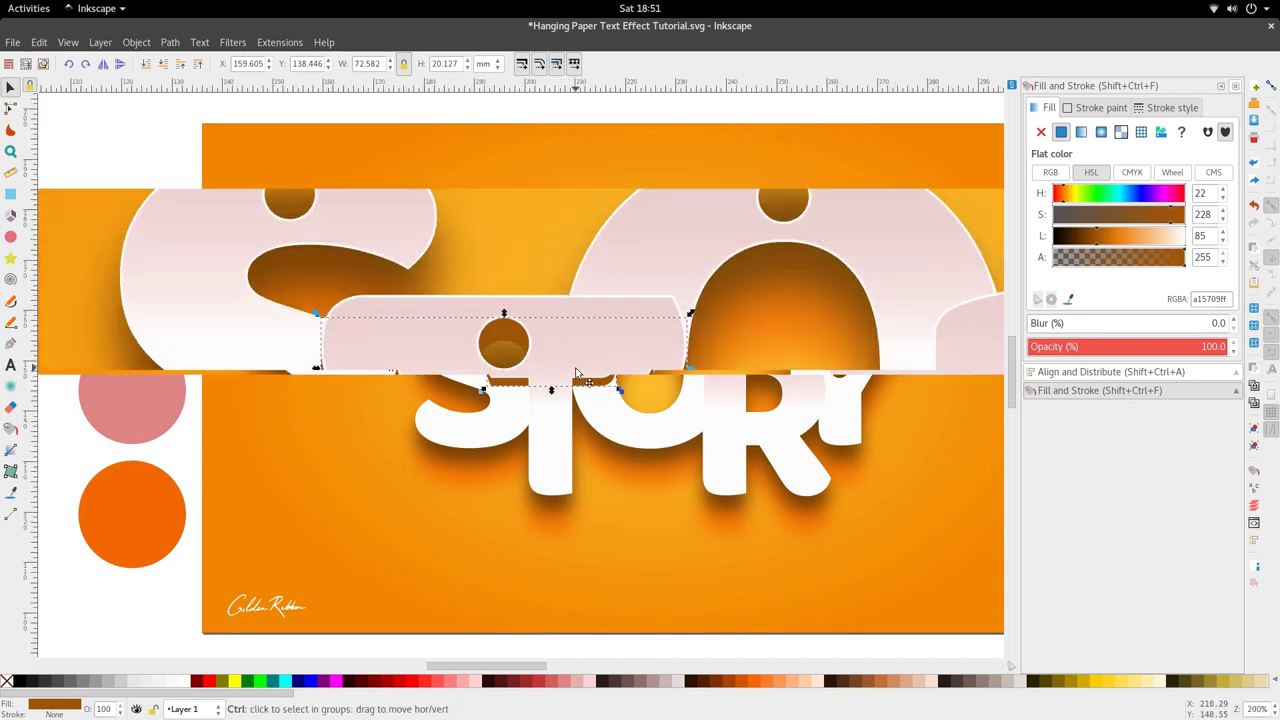
{"action": "key", "text": "alt+Up"}
{"action": "key", "text": "alt+Up"}
{"action": "key", "text": "alt+Down"}
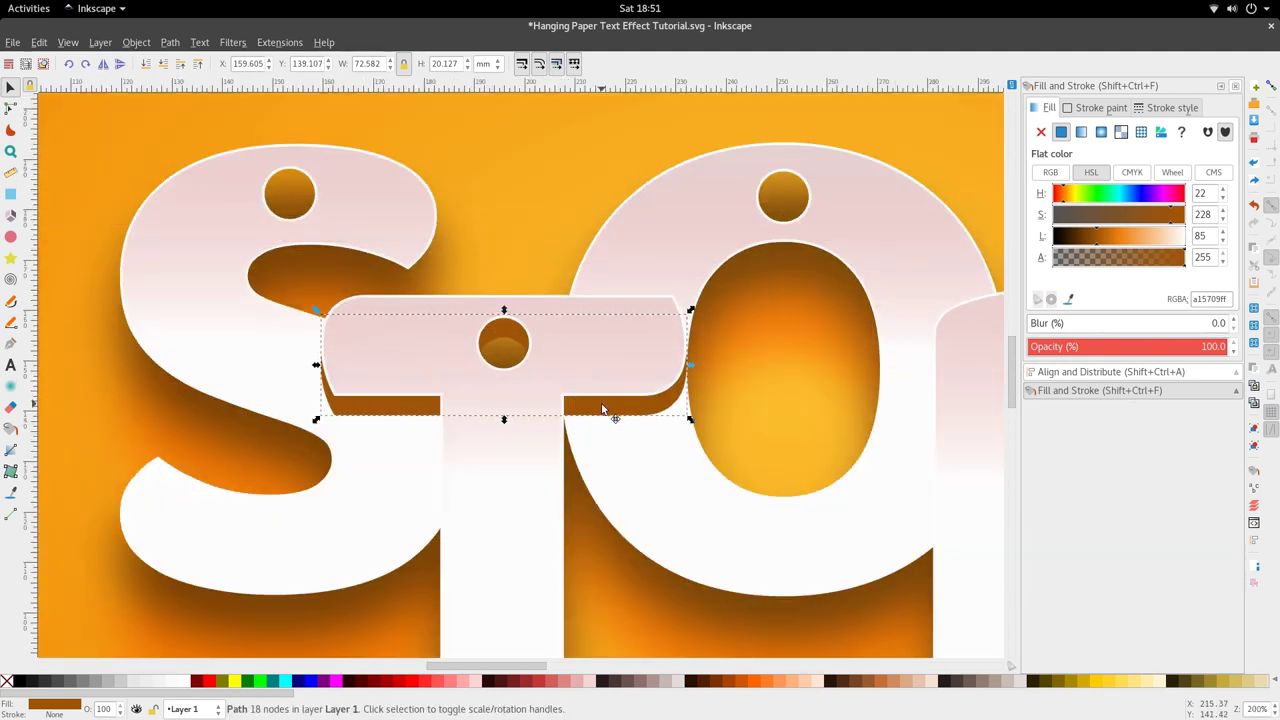
{"action": "scroll", "coordinate": [601, 402], "scroll_direction": "down", "scroll_amount": 3}
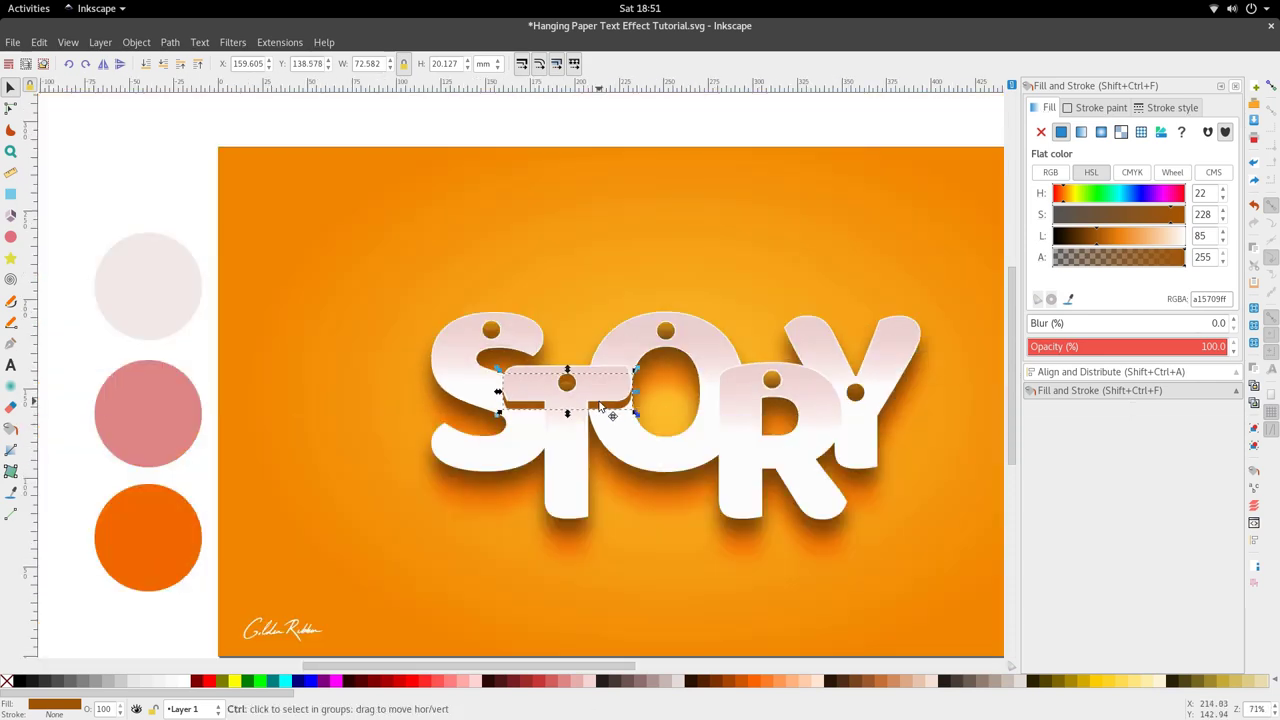
Reselect the brown crossbar piece and fine-tune its vertical position to Y 138.710 mm
{"action": "scroll", "coordinate": [608, 414], "scroll_direction": "up", "scroll_amount": 3}
{"action": "double_click", "coordinate": [435, 522]}
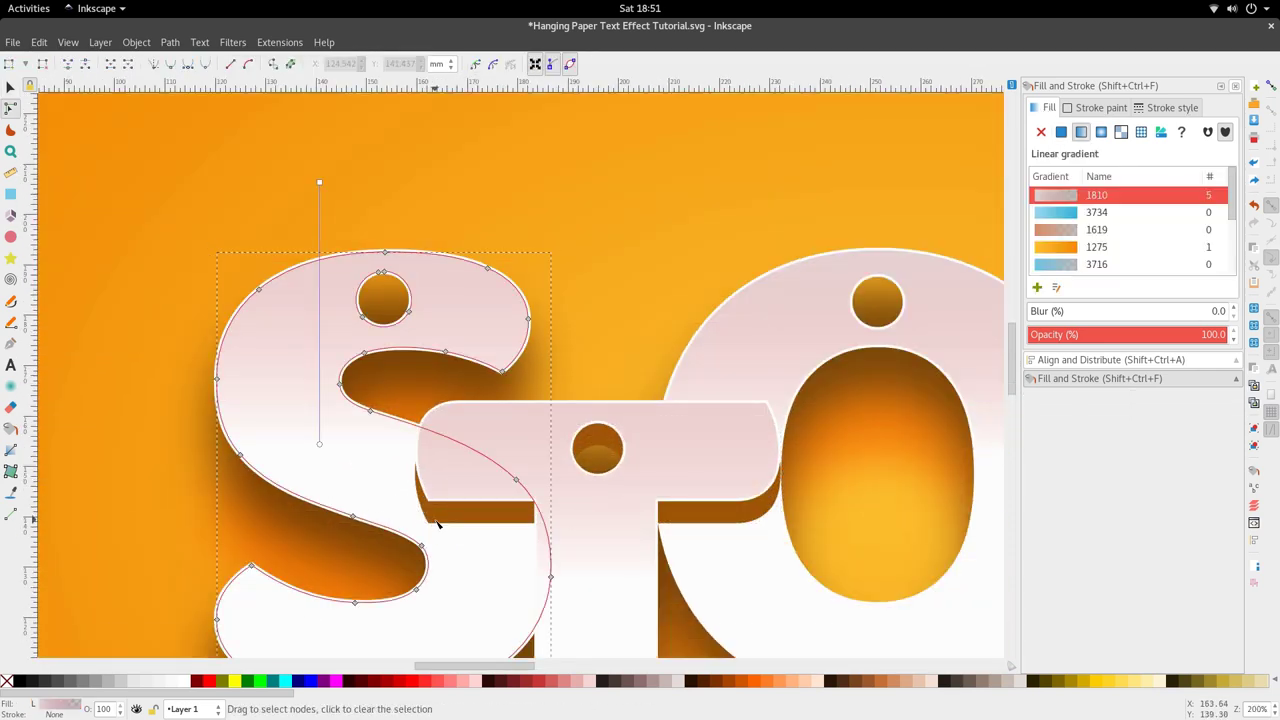
{"action": "key", "text": "s"}
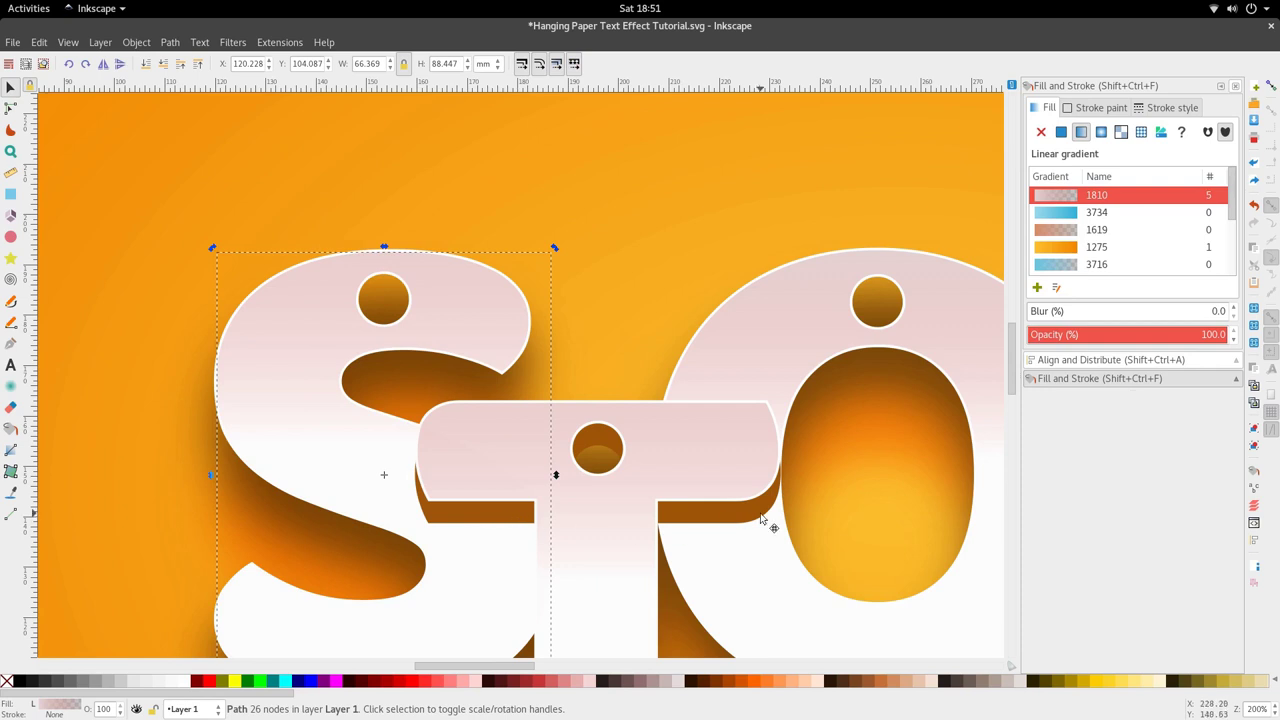
{"action": "left_click", "coordinate": [772, 526]}
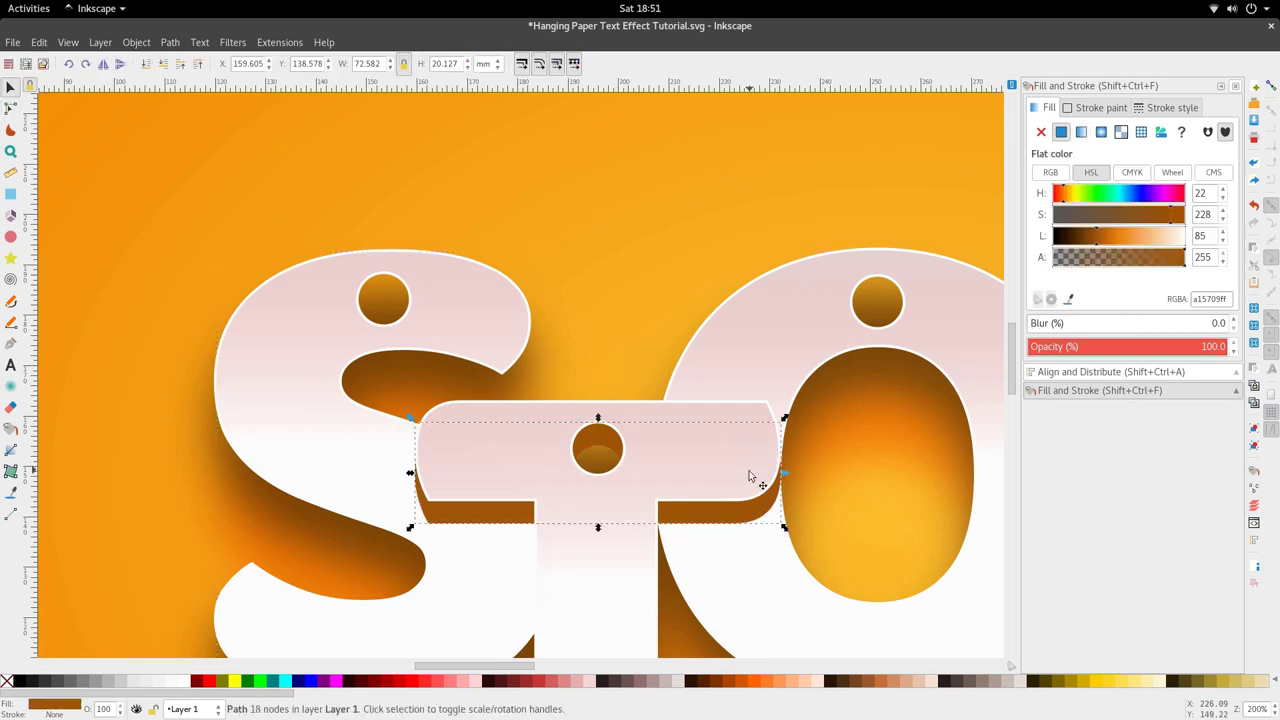
{"action": "scroll", "coordinate": [724, 514], "scroll_direction": "up", "scroll_amount": 1}
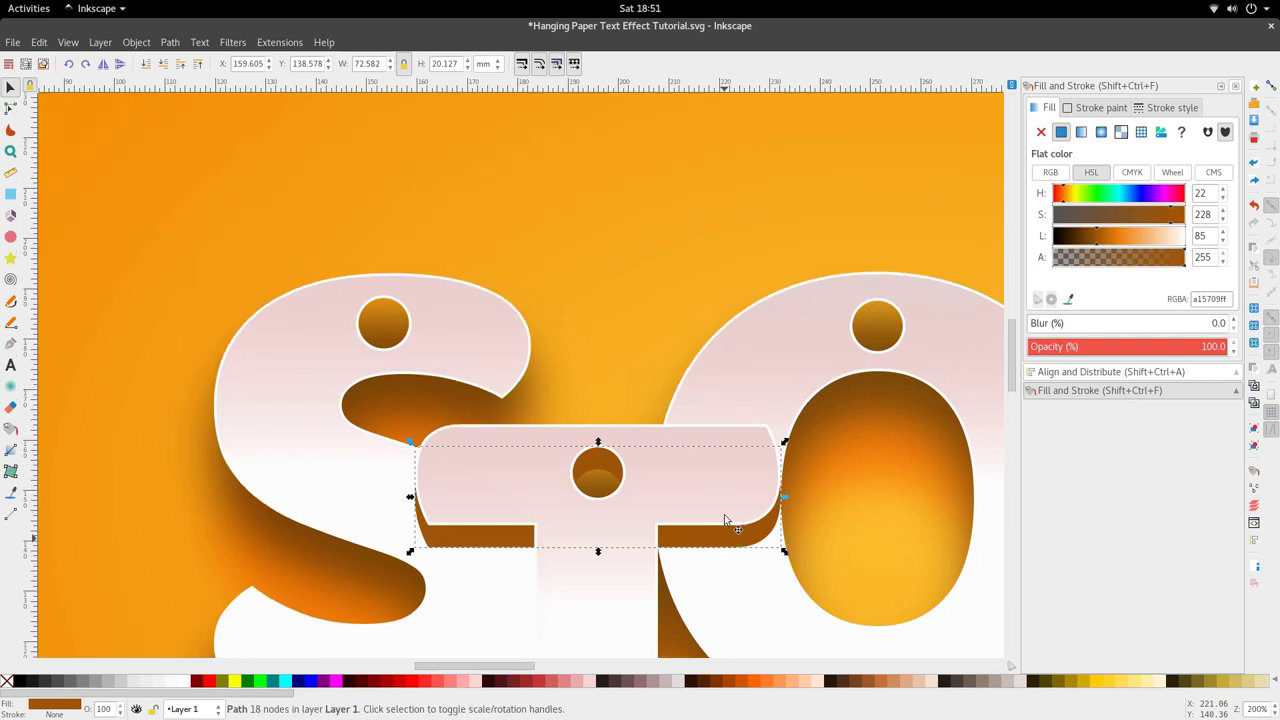
{"action": "key", "text": "alt+Down"}
{"action": "key", "text": "alt+Down"}
{"action": "key", "text": "alt+Up"}
{"action": "key", "text": "alt+Up"}
{"action": "key", "text": "alt+Up"}
{"action": "key", "text": "alt+Up"}
{"action": "key", "text": "alt+Down"}
{"action": "key", "text": "alt+Down"}
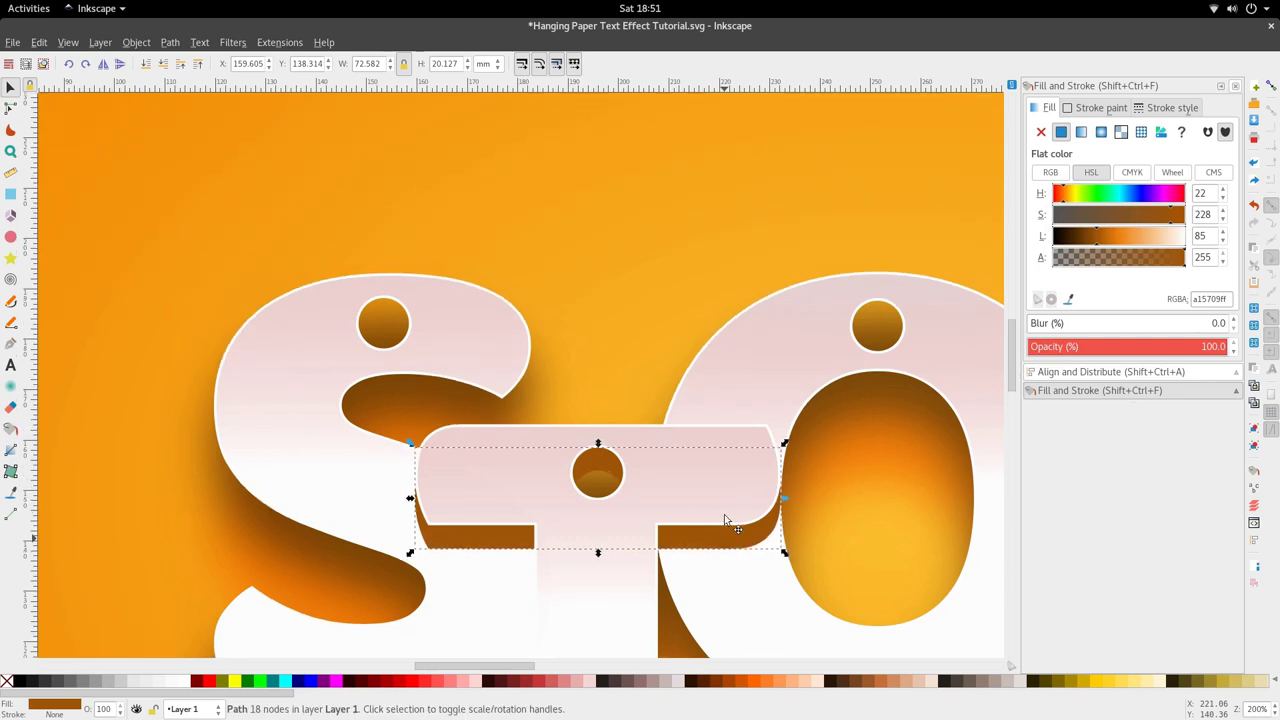
{"action": "key", "text": "alt+Down"}
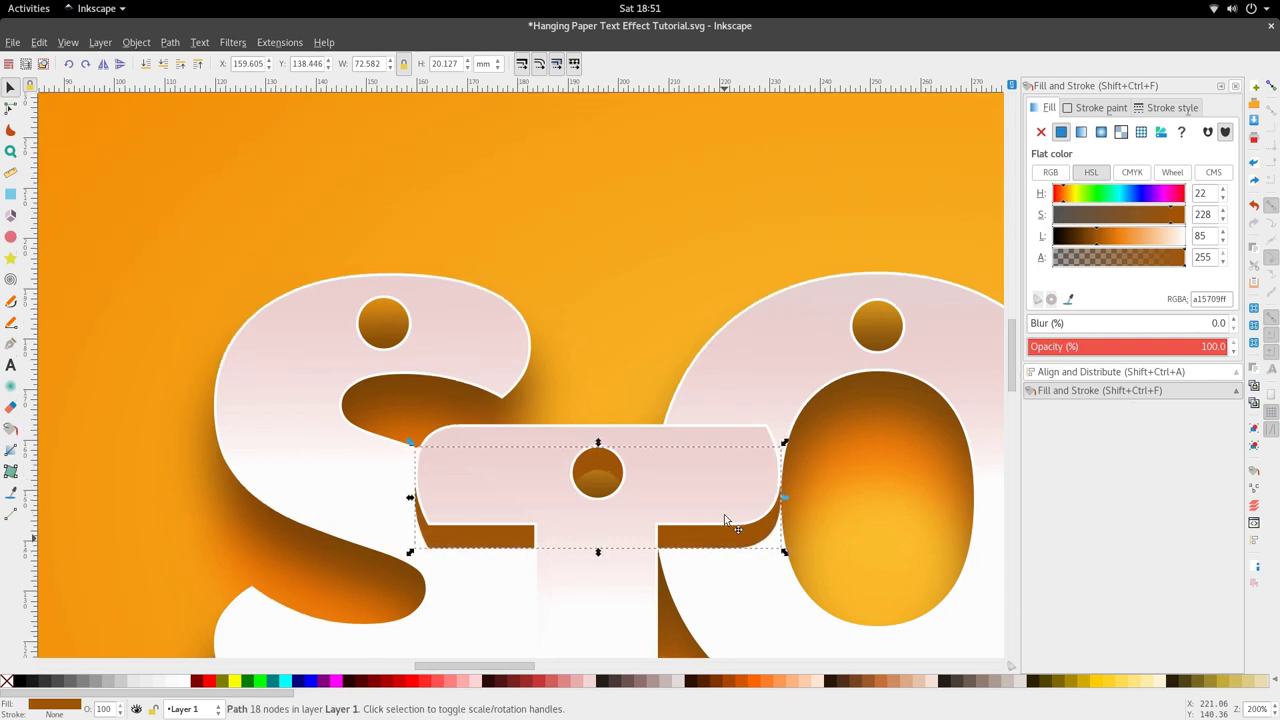
{"action": "key", "text": "alt+Up"}
{"action": "key", "text": "alt+Up"}
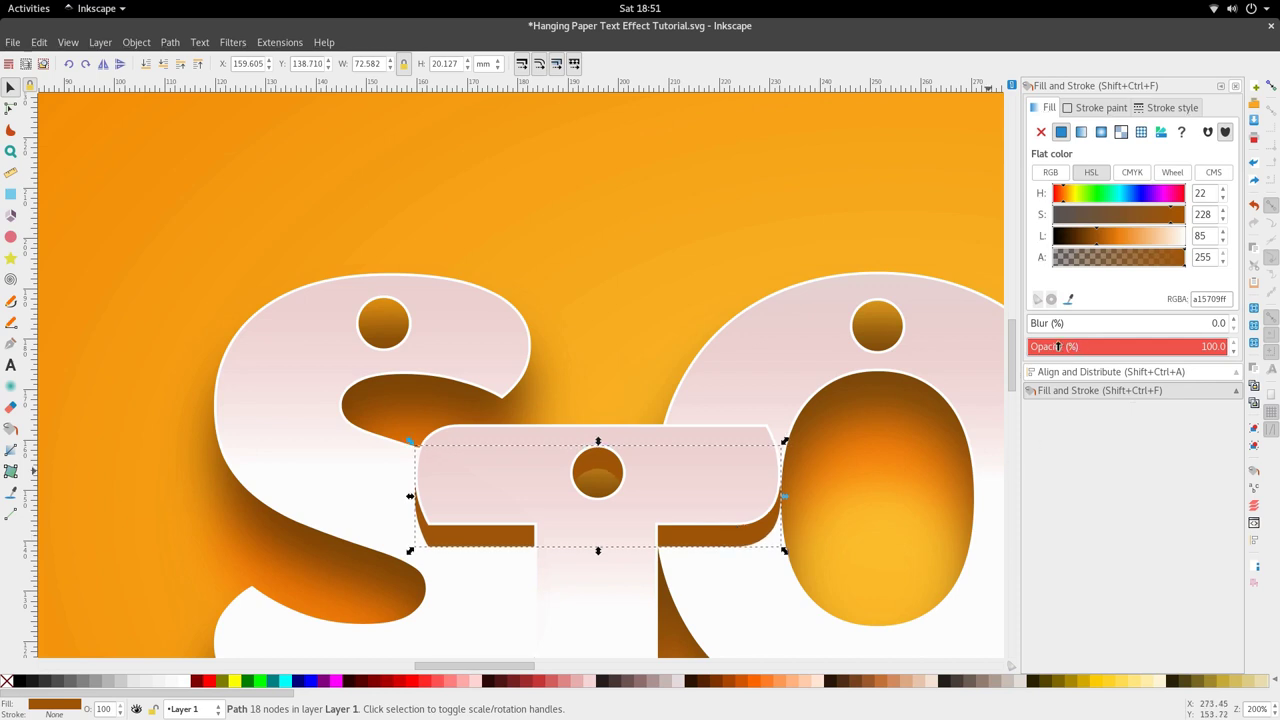
Blur the crossbar shadow by 4.7% and darken its fill to 3f2204 with a lightness of 34
{"action": "left_click_drag", "start_coordinate": [1029, 327], "coordinate": [1037, 327]}
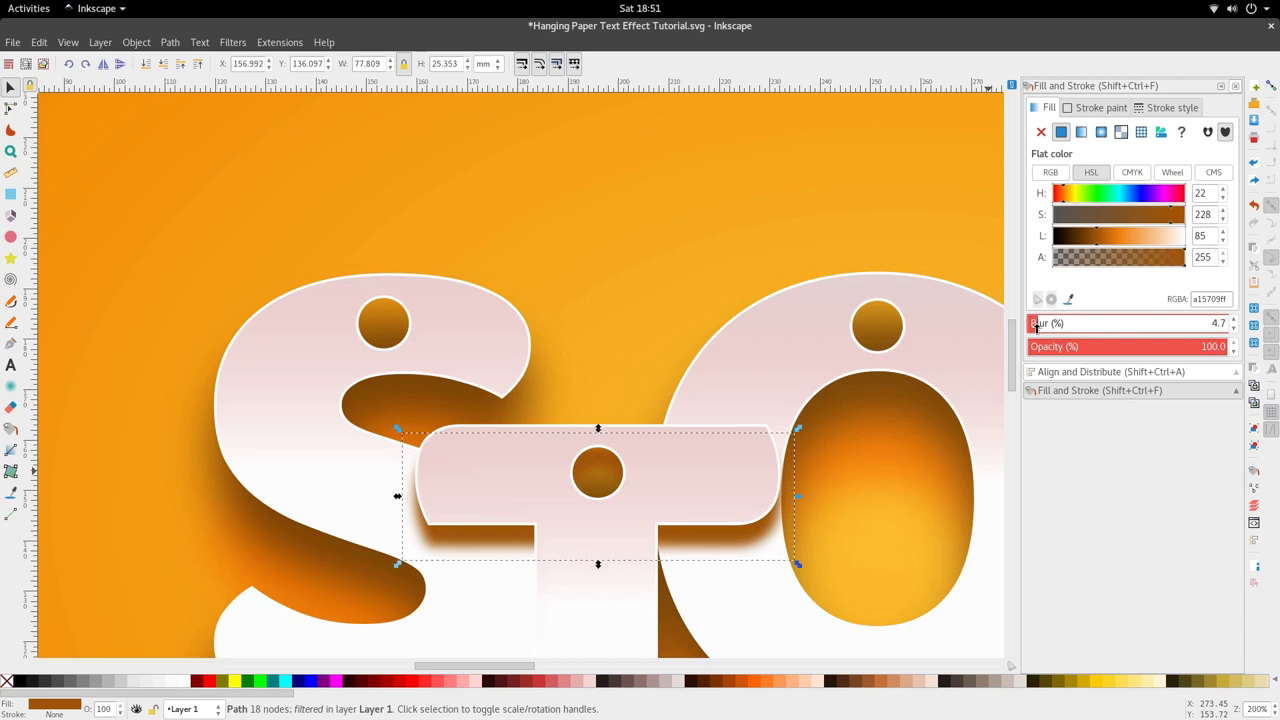
{"action": "key", "text": "1"}
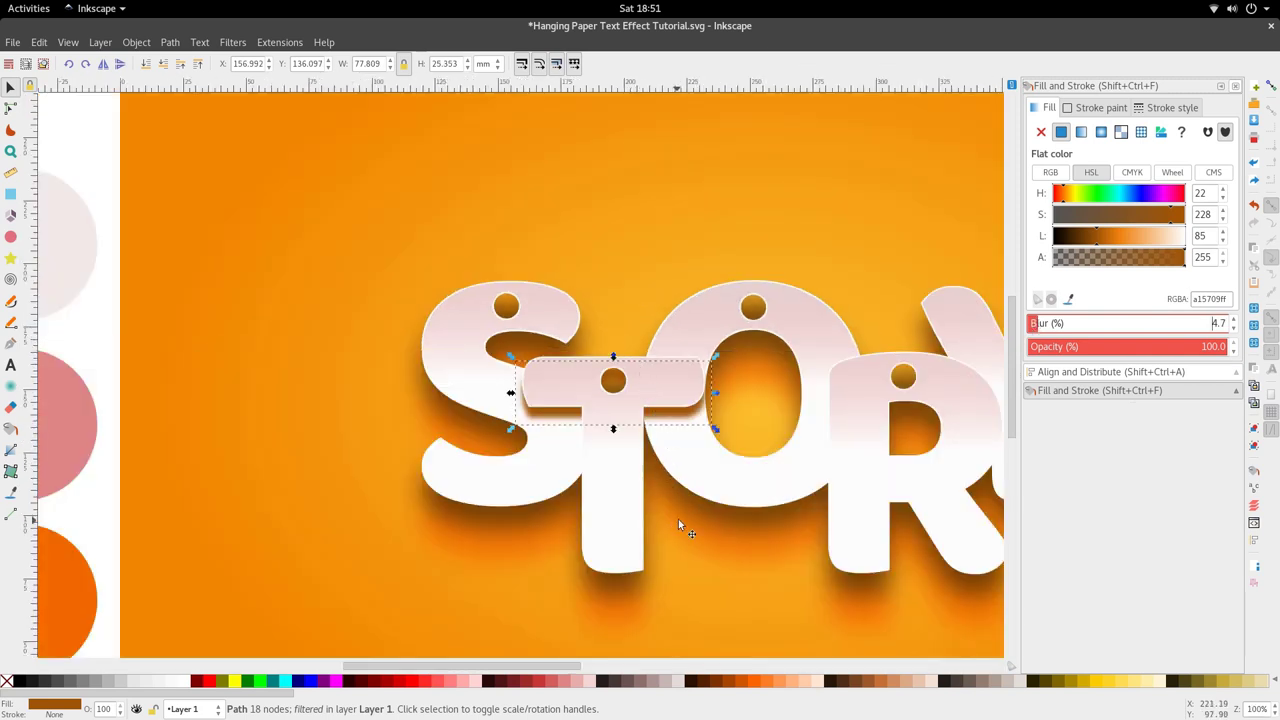
{"action": "scroll", "coordinate": [646, 481], "scroll_direction": "down", "scroll_amount": 1}
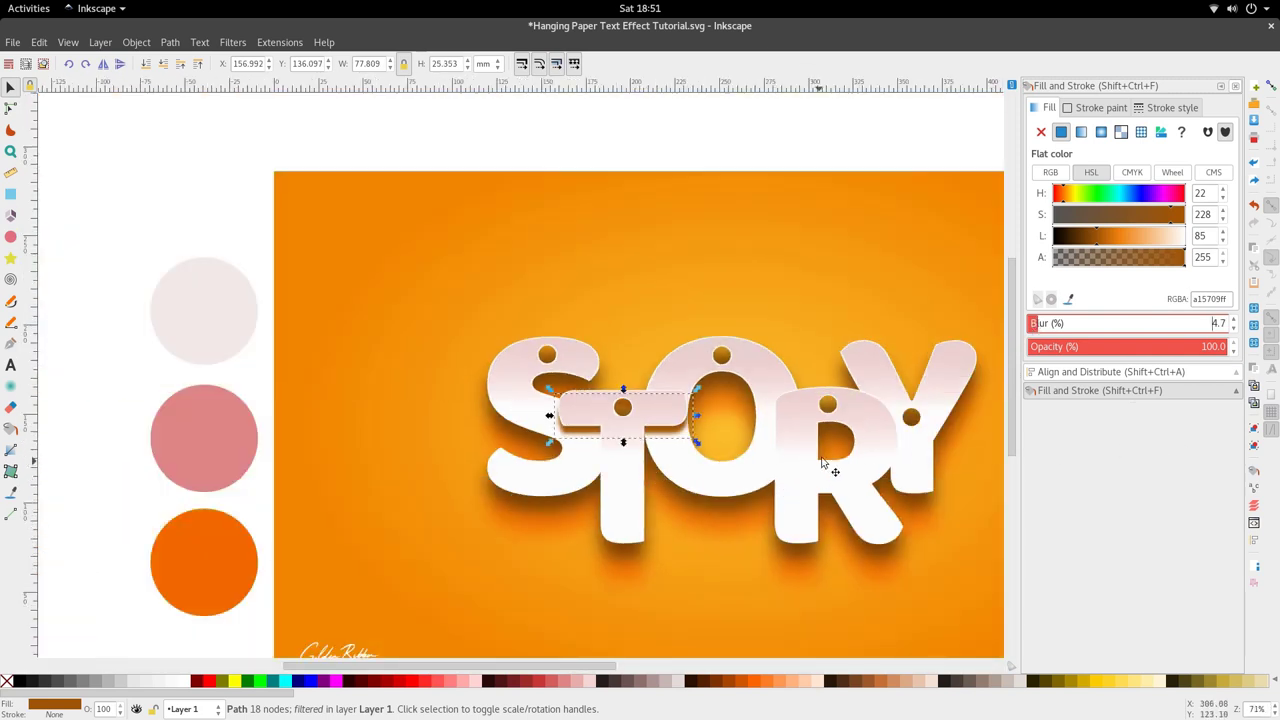
{"action": "left_click_drag", "start_coordinate": [1084, 243], "coordinate": [997, 243]}
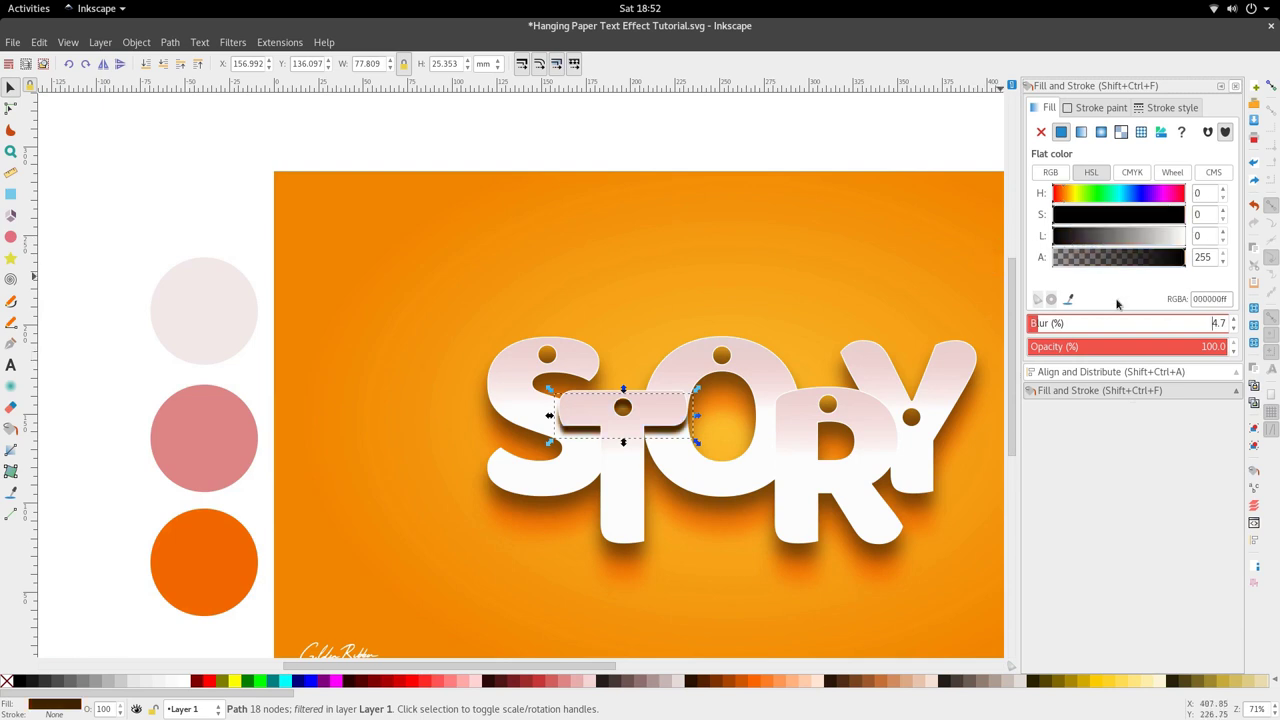
Try lower opacities for the crossbar shadow, including 25%, and settle on 50%
{"action": "left_click", "coordinate": [1104, 347]}
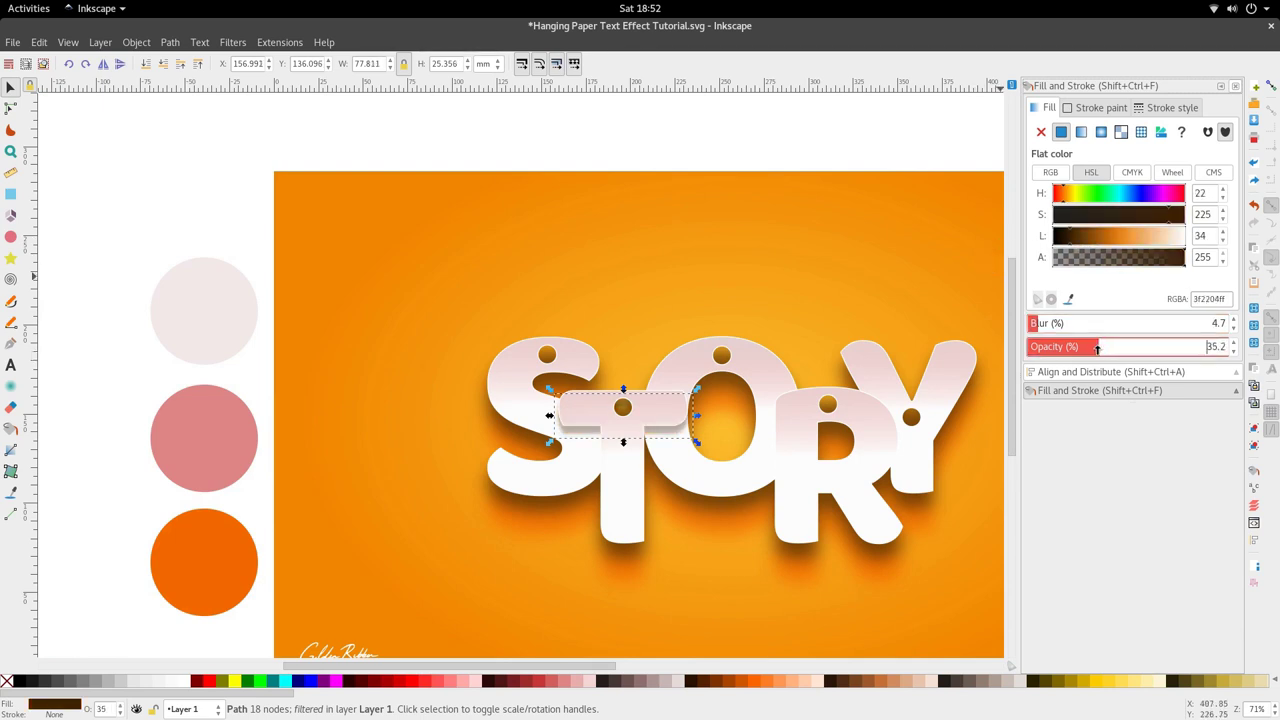
{"action": "left_click_drag", "start_coordinate": [1097, 348], "coordinate": [1064, 347]}
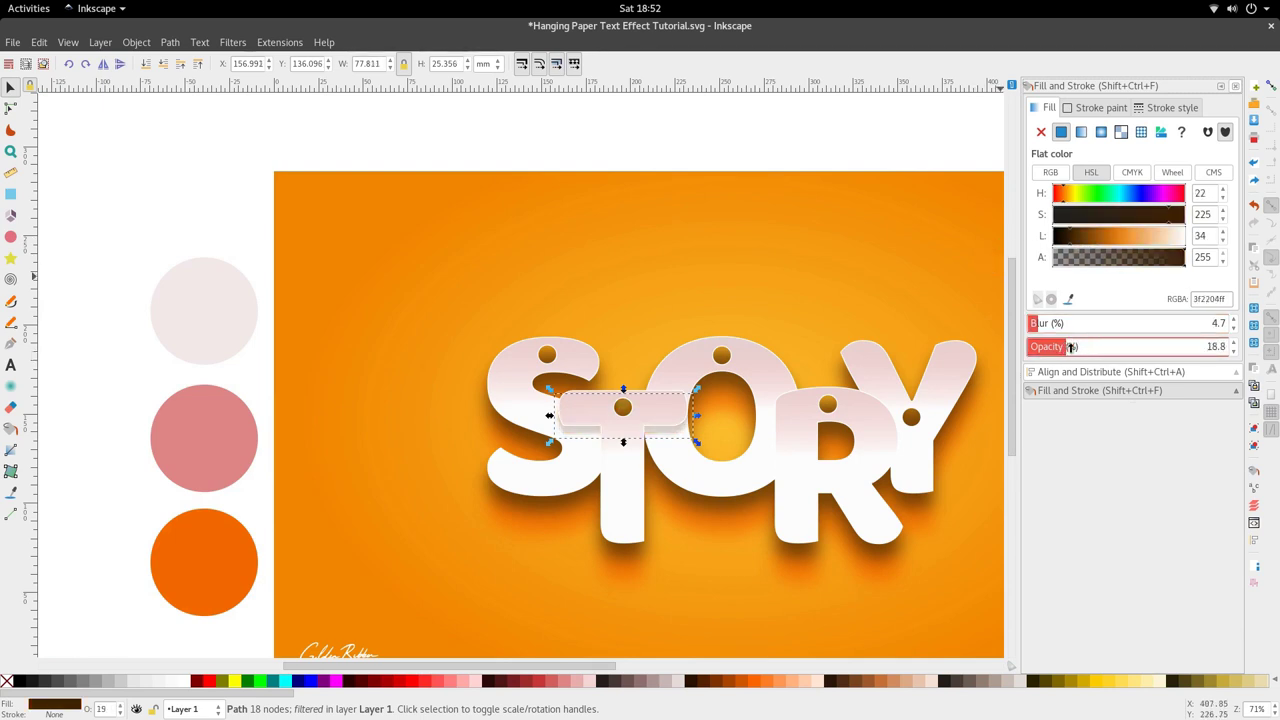
{"action": "left_click_drag", "start_coordinate": [1224, 346], "coordinate": [1188, 346]}
{"action": "type", "text": "25"}
{"action": "key", "text": "Return"}
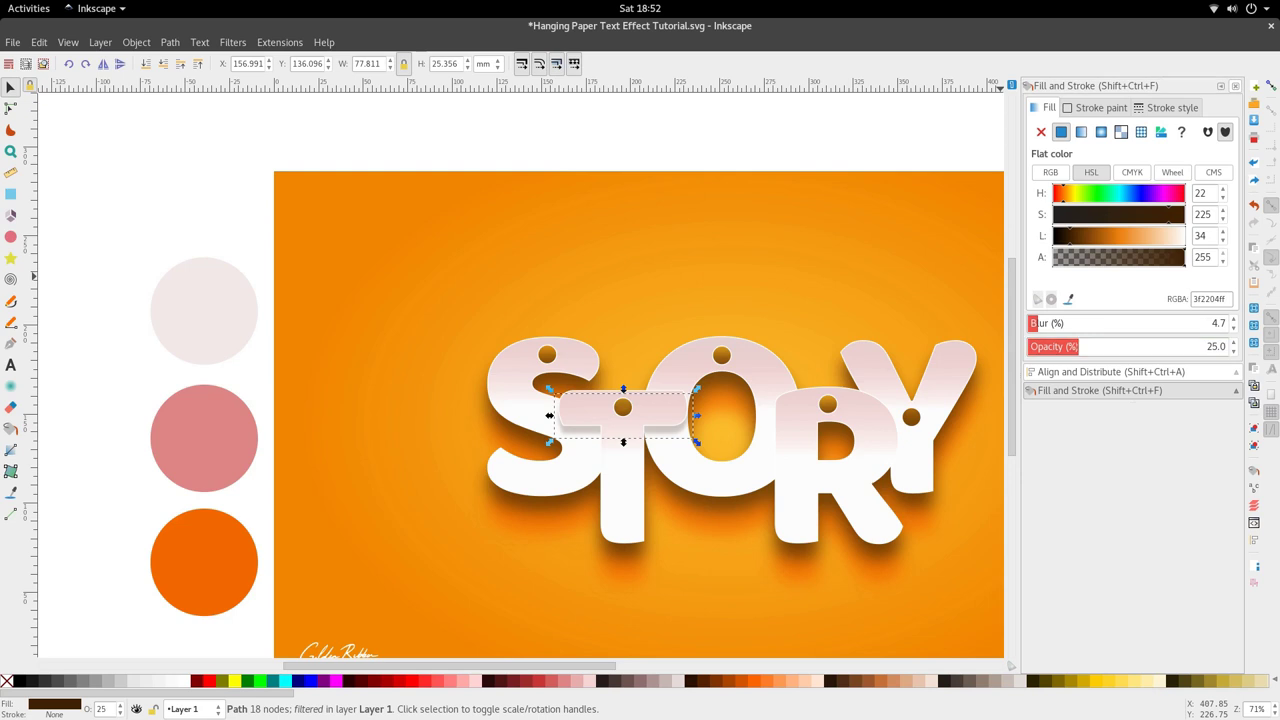
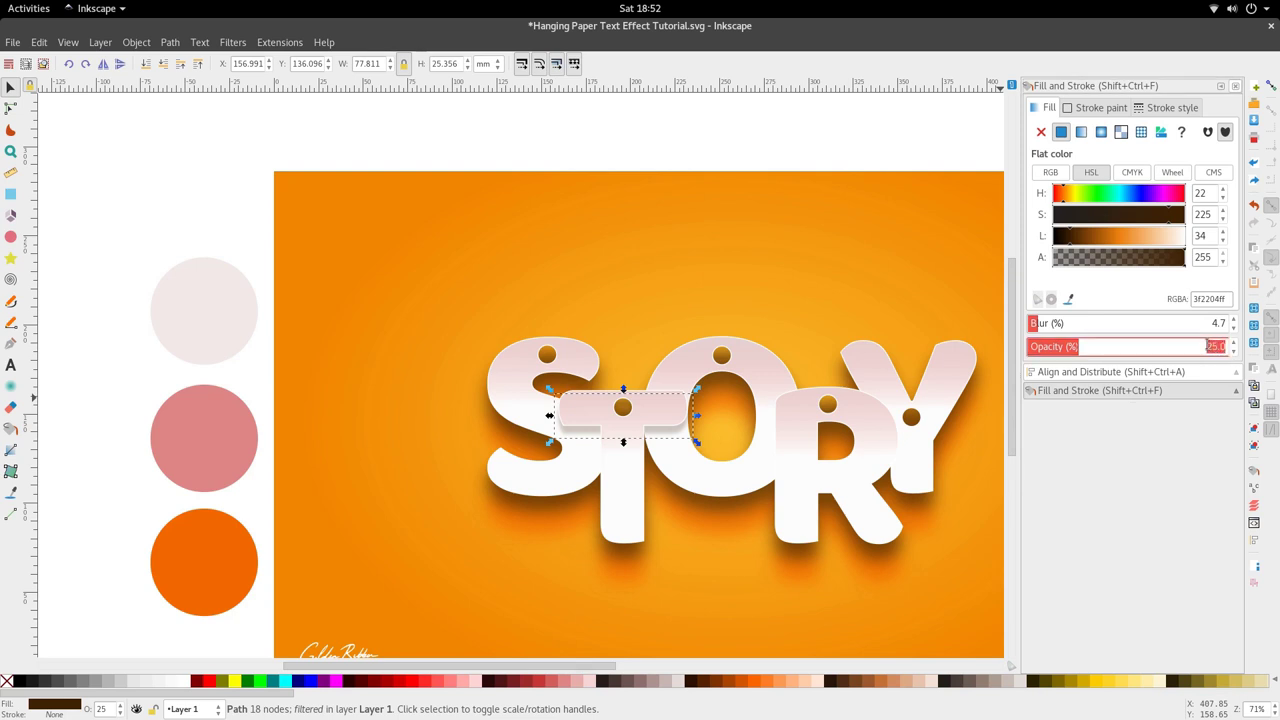
{"action": "type", "text": "50"}
{"action": "key", "text": "Return"}
{"action": "left_click", "coordinate": [792, 537]}
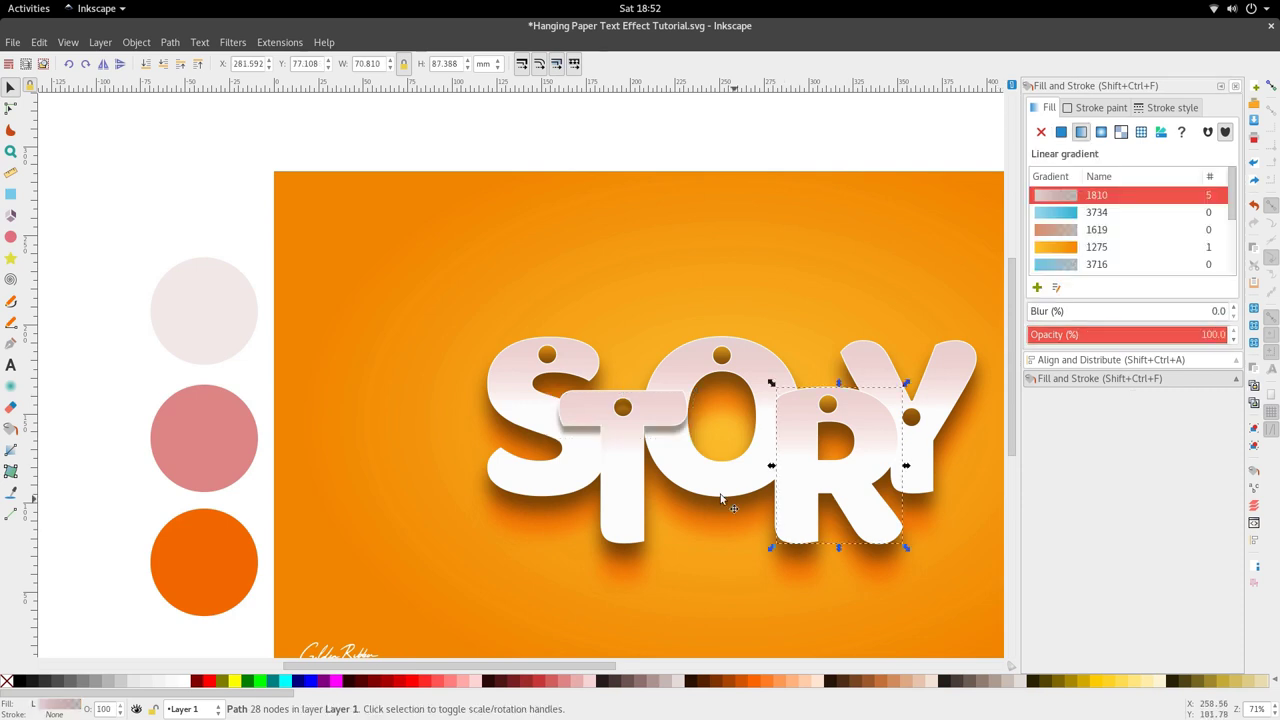
Draw a vertical straight line about 42 mm long through the centre of the T's hole, extending beyond the crossbar shadow
{"action": "scroll", "coordinate": [609, 430], "scroll_direction": "up", "scroll_amount": 3}
{"action": "double_click", "coordinate": [553, 429]}
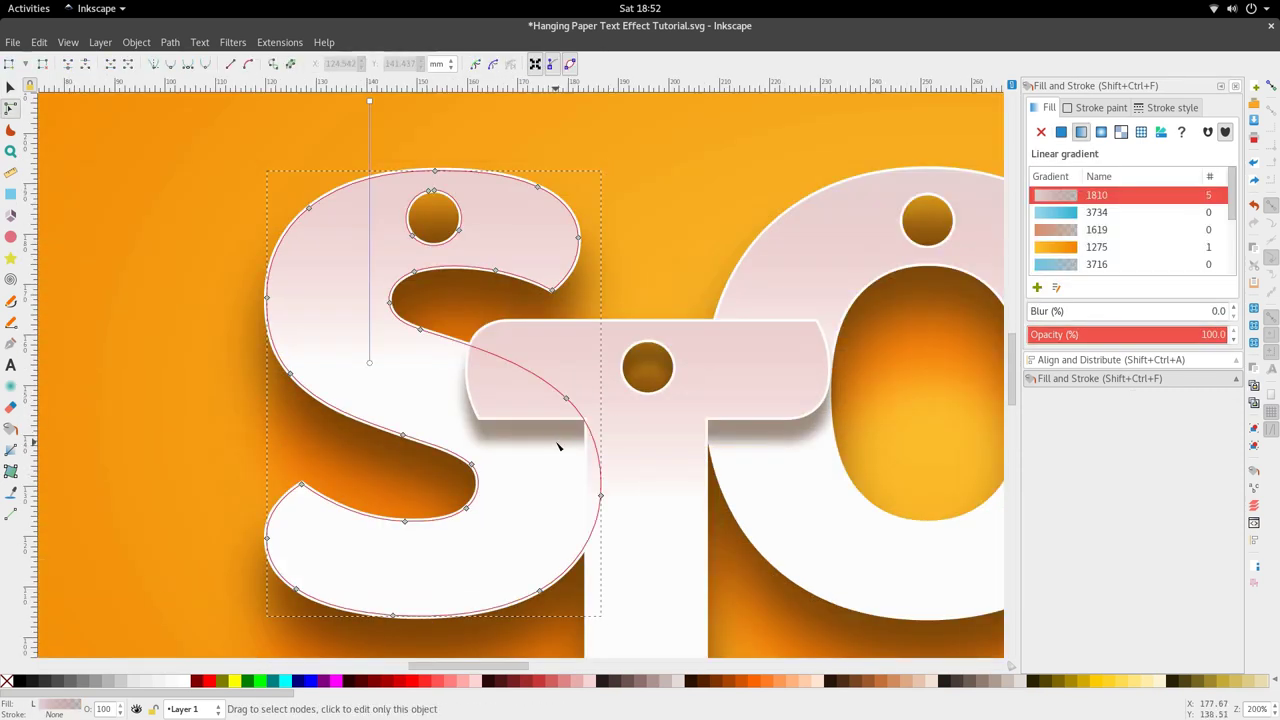
{"action": "key", "text": "s"}
{"action": "left_click", "coordinate": [740, 441]}
{"action": "key", "text": "b"}
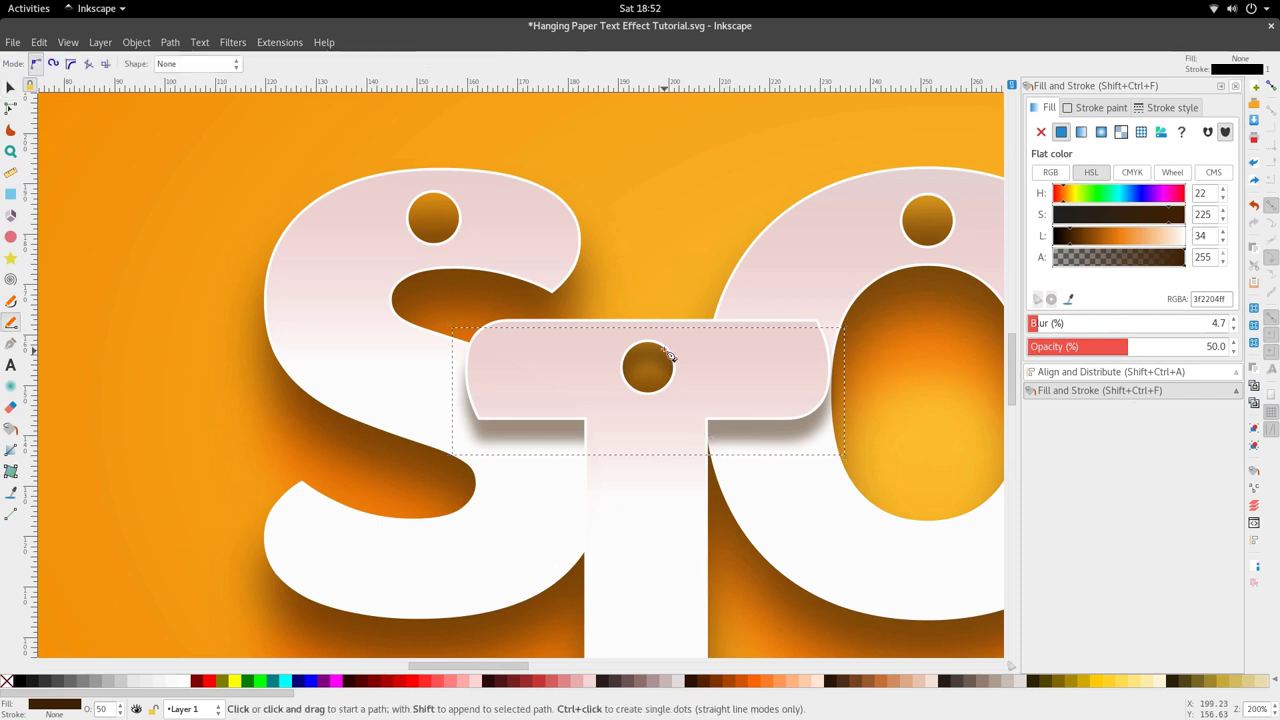
{"action": "left_click", "coordinate": [648, 277]}
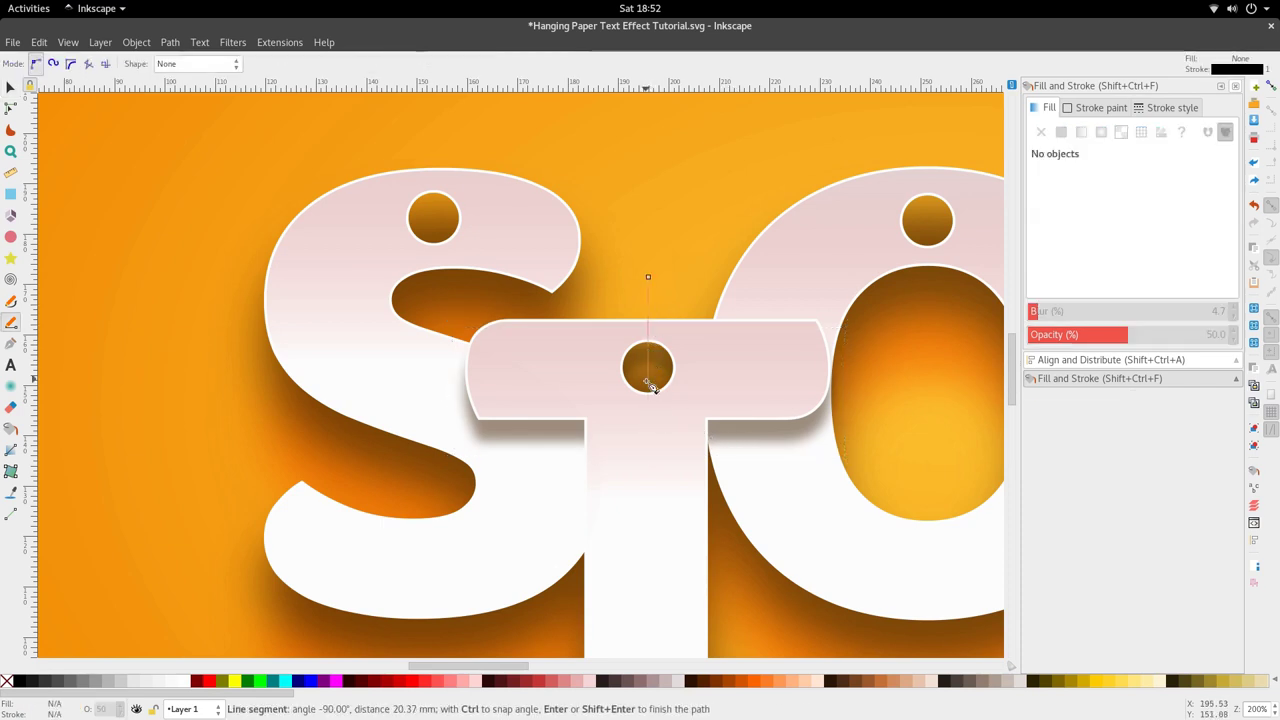
{"action": "left_click", "coordinate": [648, 488]}
{"action": "key", "text": "Return"}
{"action": "key", "text": "s"}
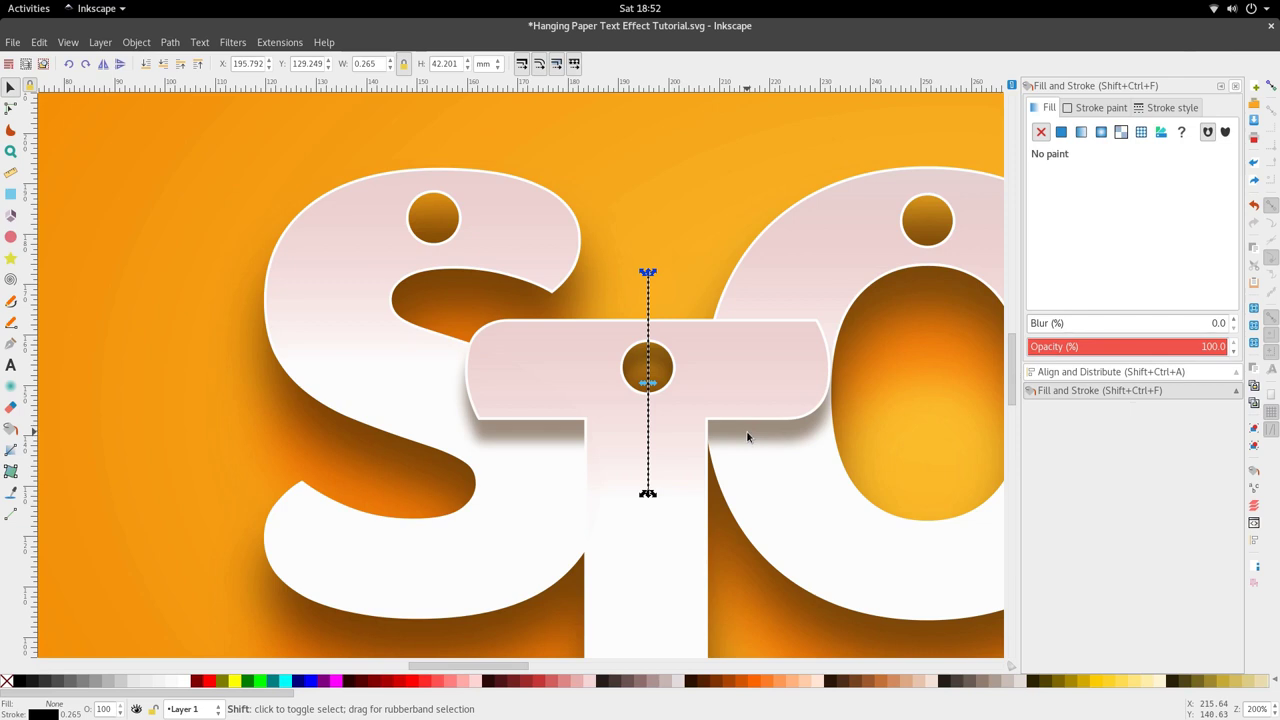
Divide the blurred crossbar shadow along the vertical line into two halves
{"action": "left_click", "coordinate": [747, 437], "text": "shift"}
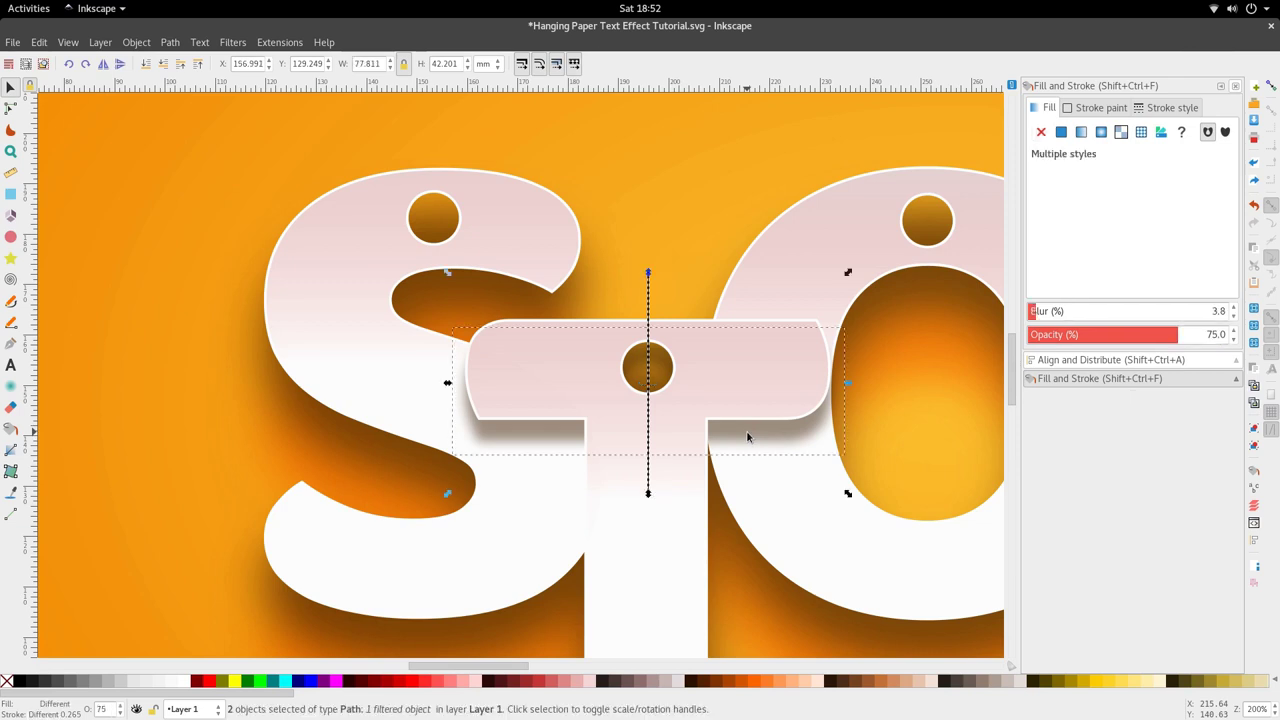
{"action": "left_click", "coordinate": [170, 42]}
{"action": "left_click", "coordinate": [201, 201]}
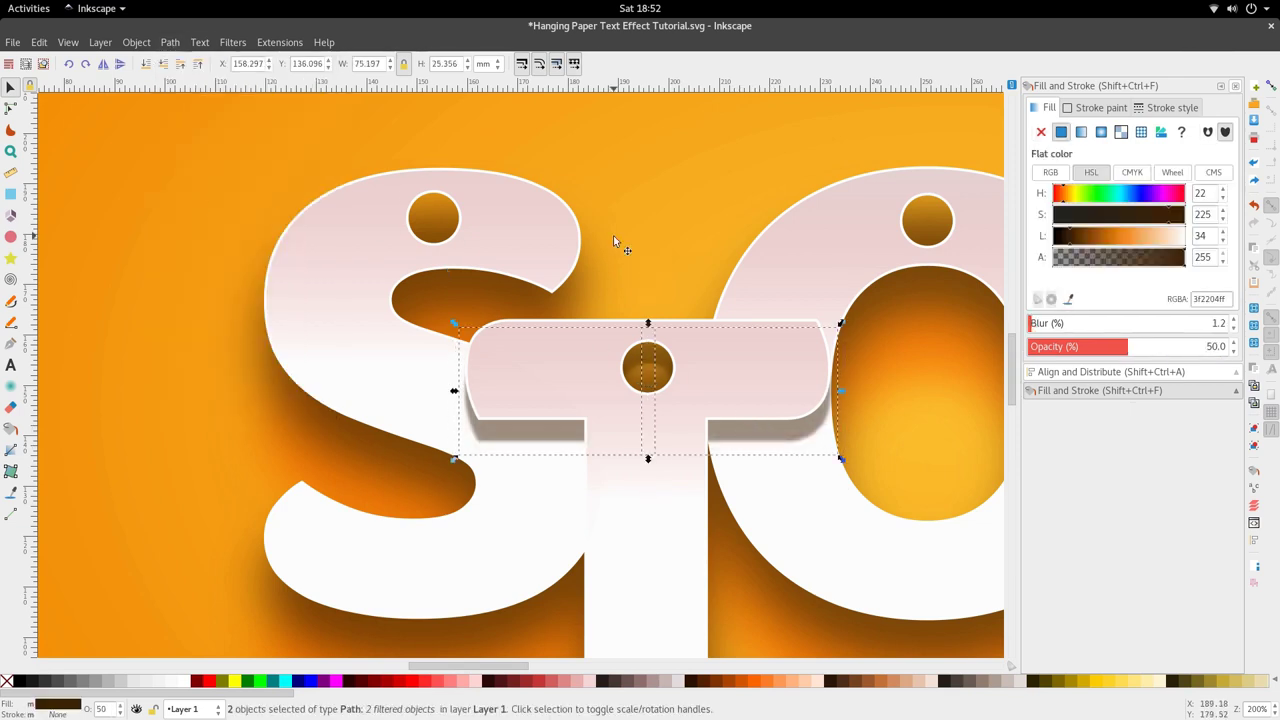
{"action": "left_click", "coordinate": [613, 236]}
{"action": "scroll", "coordinate": [543, 440], "scroll_direction": "down", "scroll_amount": 2}
{"action": "double_click", "coordinate": [545, 442]}
{"action": "scroll", "coordinate": [547, 446], "scroll_direction": "up", "scroll_amount": 3}
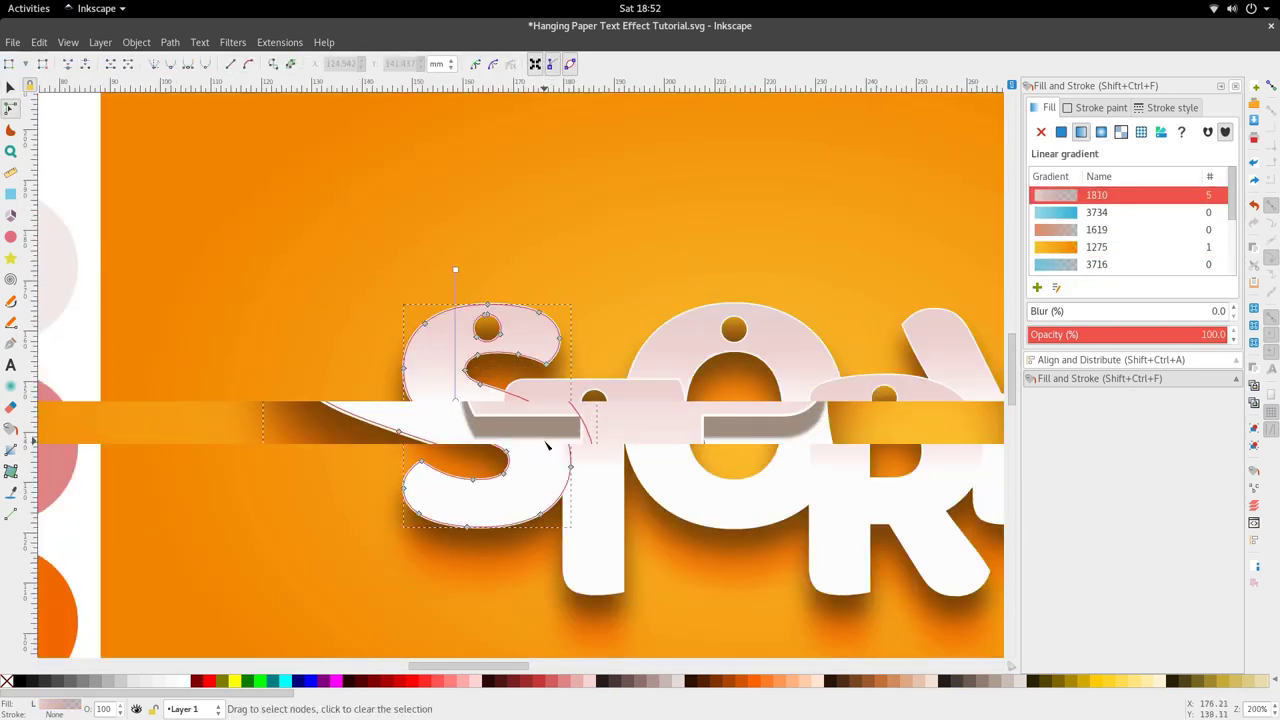
{"action": "key", "text": "s"}
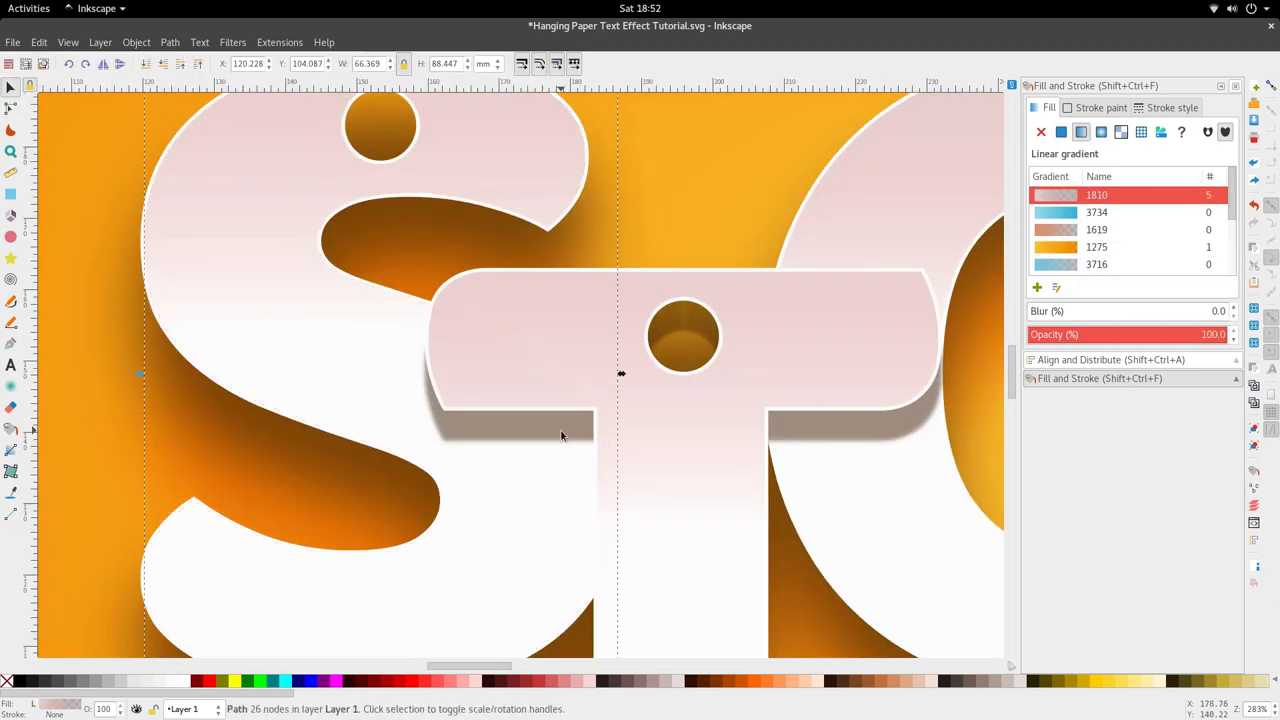
{"action": "left_click_drag", "start_coordinate": [562, 432], "coordinate": [312, 437]}
{"action": "left_click", "coordinate": [556, 422]}
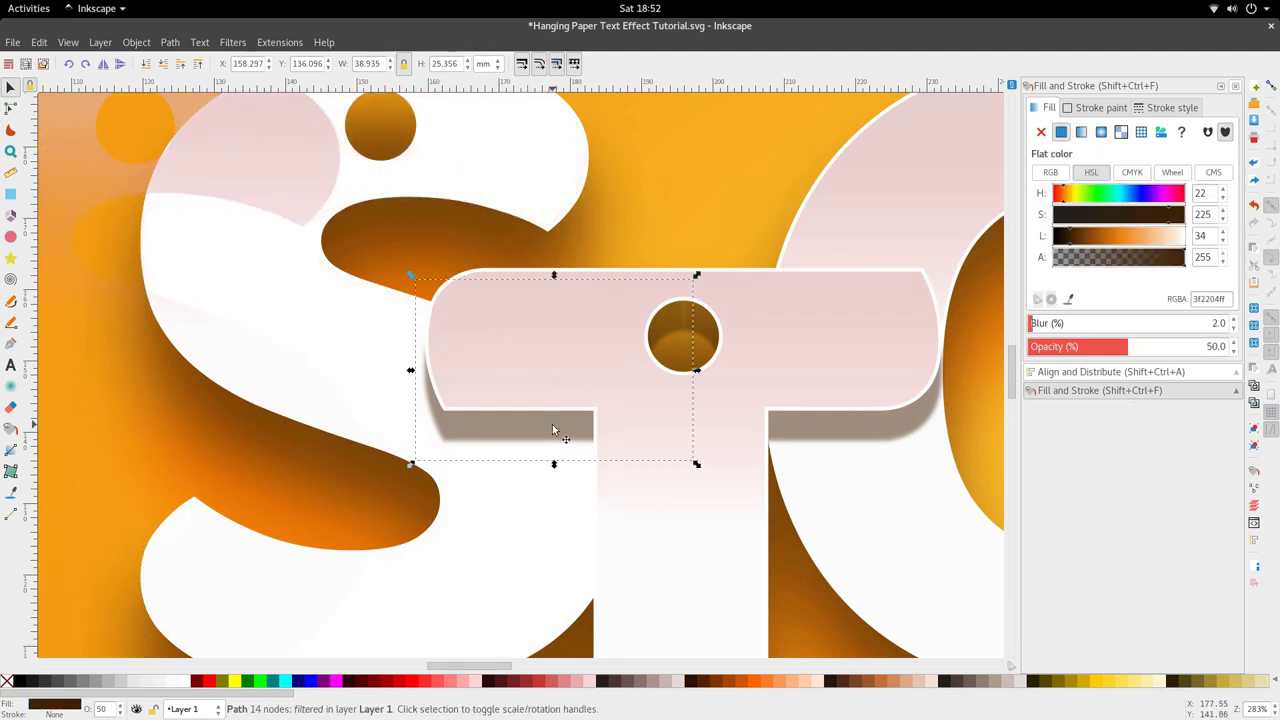
{"action": "left_click", "coordinate": [848, 432], "text": "shift"}
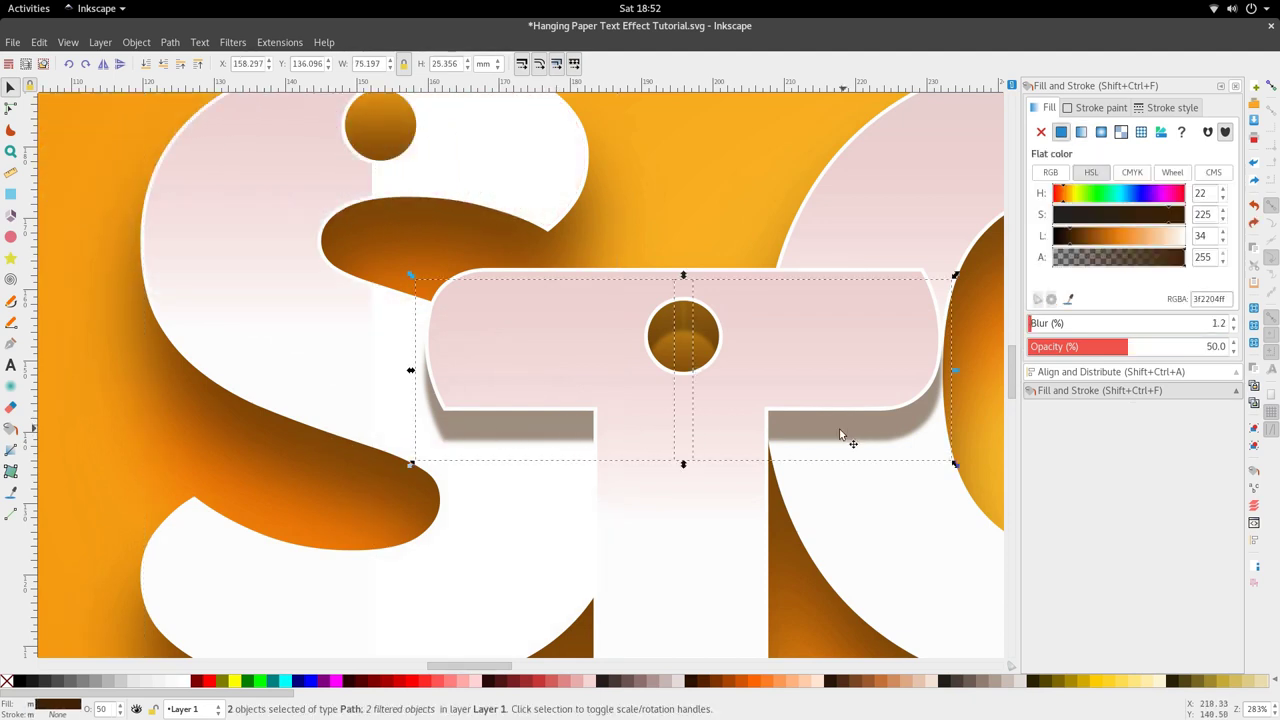
{"action": "left_click", "coordinate": [180, 63]}
{"action": "key", "text": "ctrl+z"}
{"action": "left_click", "coordinate": [521, 426]}
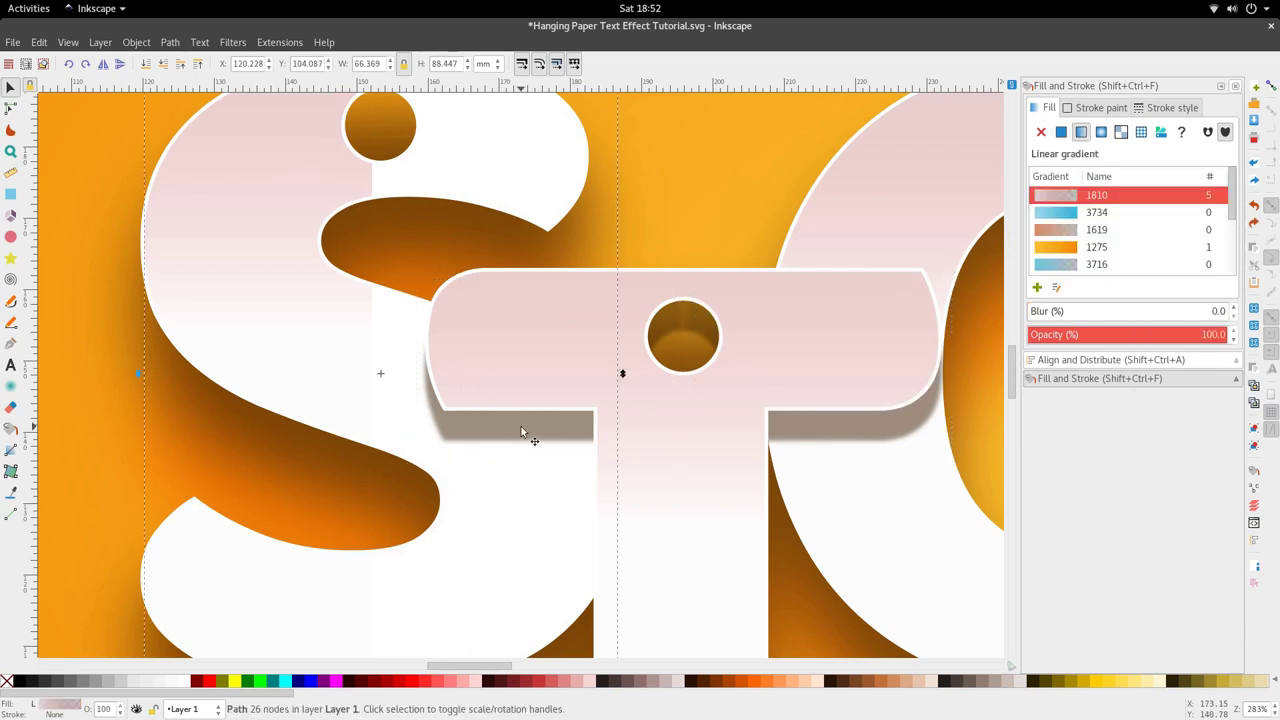
{"action": "left_click_drag", "start_coordinate": [521, 426], "coordinate": [316, 447]}
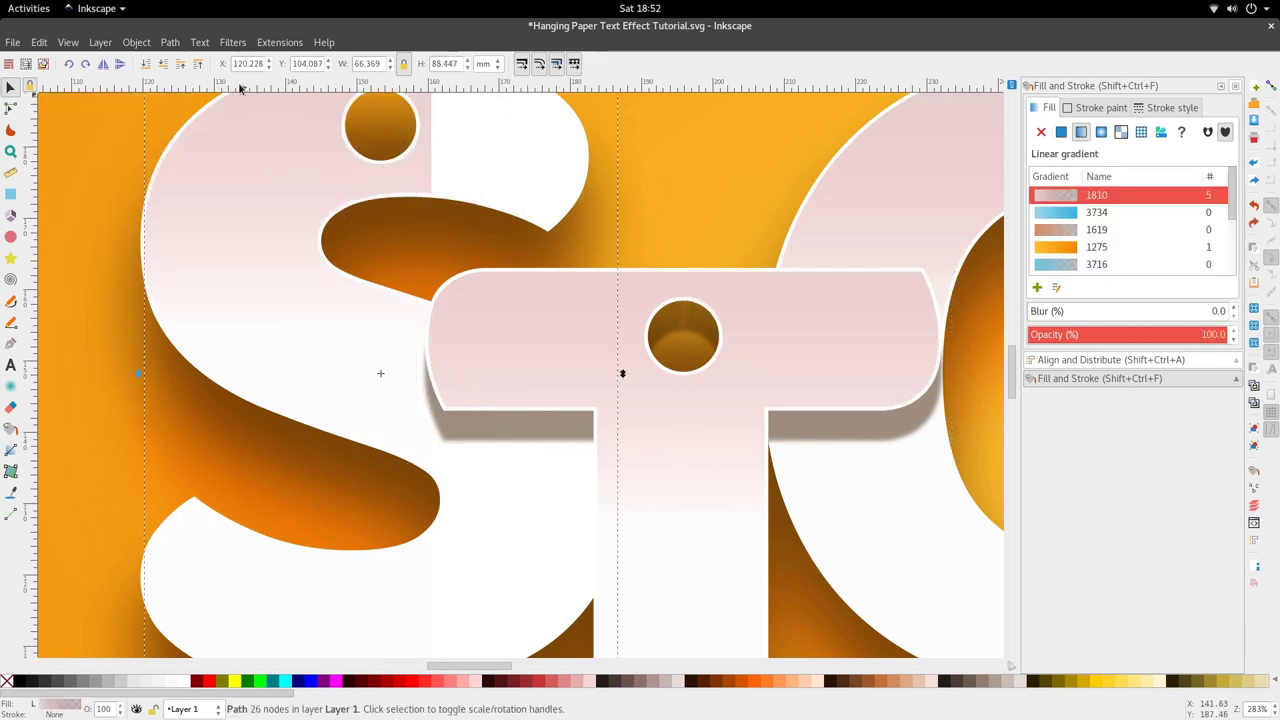
{"action": "key", "text": "1"}
{"action": "scroll", "coordinate": [362, 255], "scroll_direction": "up", "scroll_amount": 2, "text": "ctrl"}
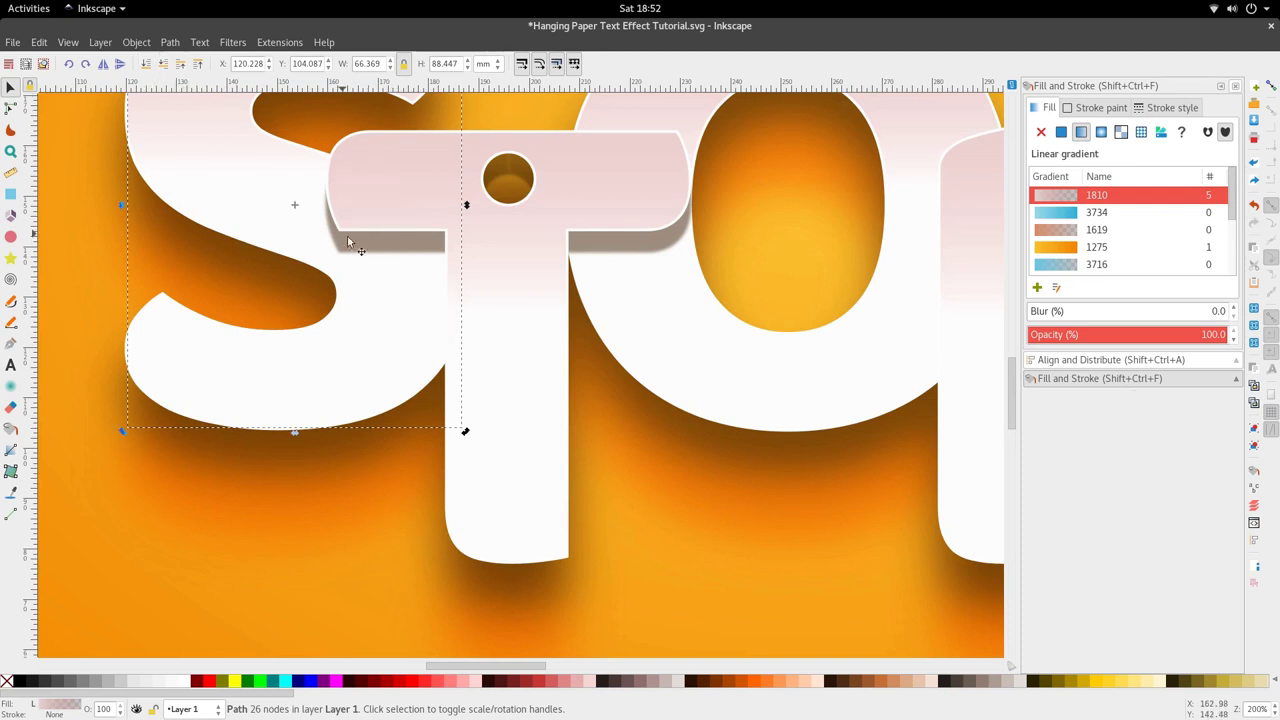
Fade the left half of the T's crossbar shadow to transparent towards its outer end with a linear gradient
{"action": "left_click", "coordinate": [375, 255]}
{"action": "scroll", "coordinate": [440, 262], "scroll_direction": "up", "scroll_amount": 4}
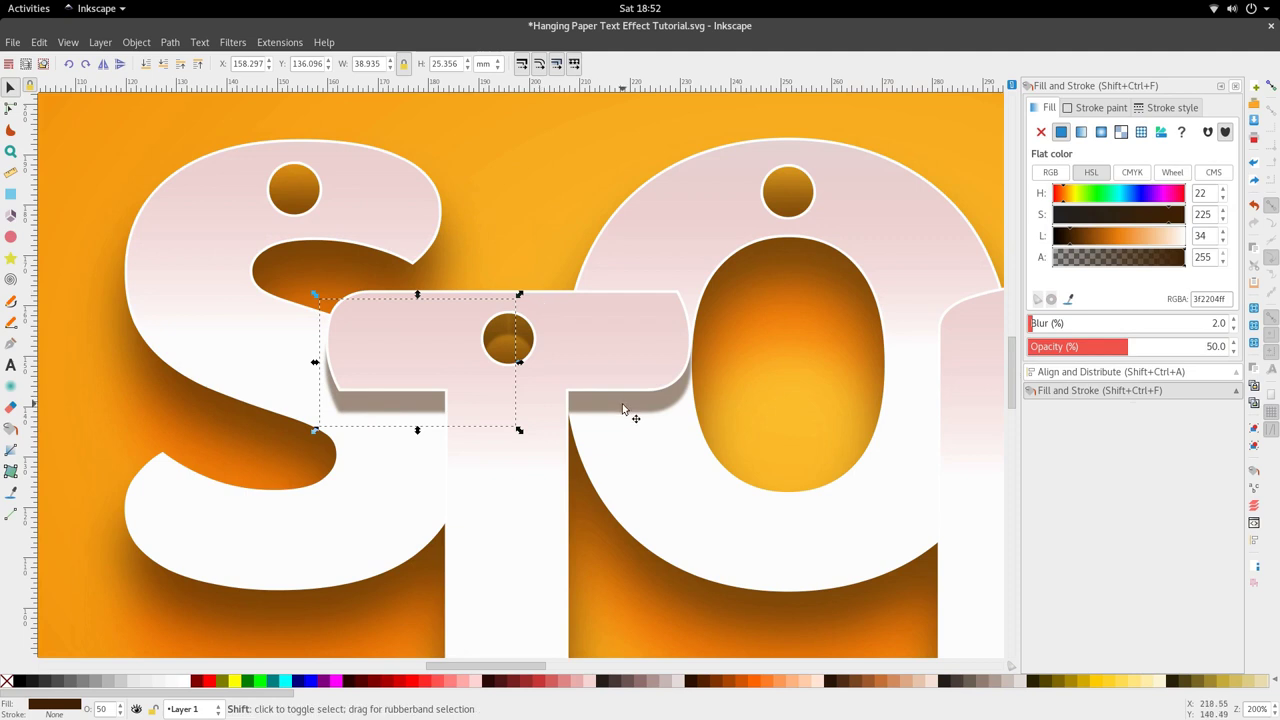
{"action": "left_click", "coordinate": [622, 403], "text": "shift"}
{"action": "left_click", "coordinate": [350, 462]}
{"action": "double_click", "coordinate": [416, 404]}
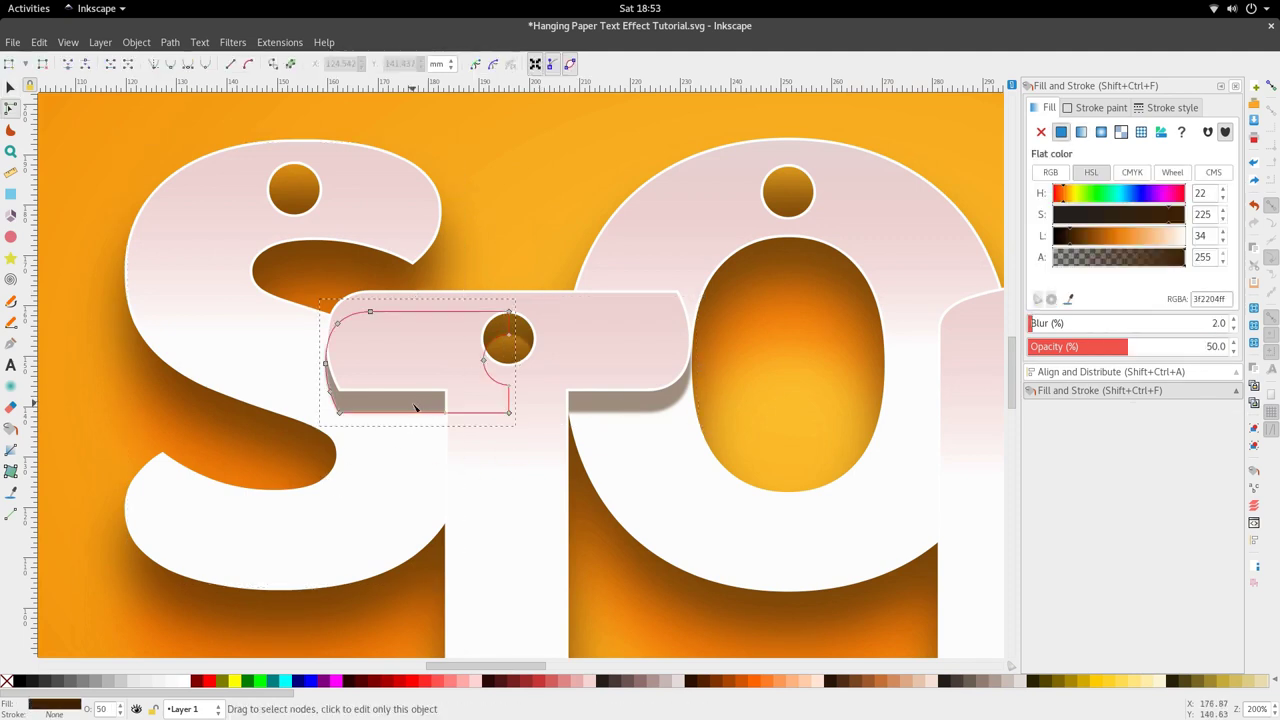
{"action": "left_click", "coordinate": [11, 449]}
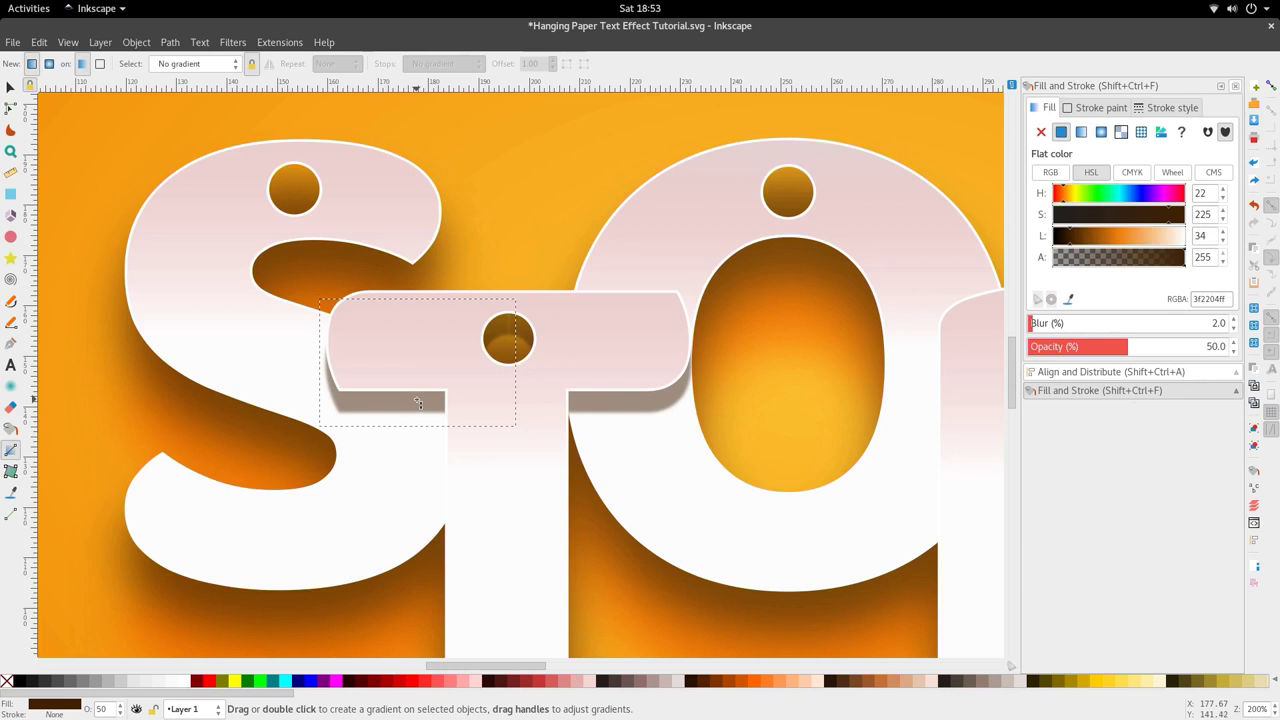
{"action": "left_click_drag", "start_coordinate": [414, 401], "coordinate": [314, 404]}
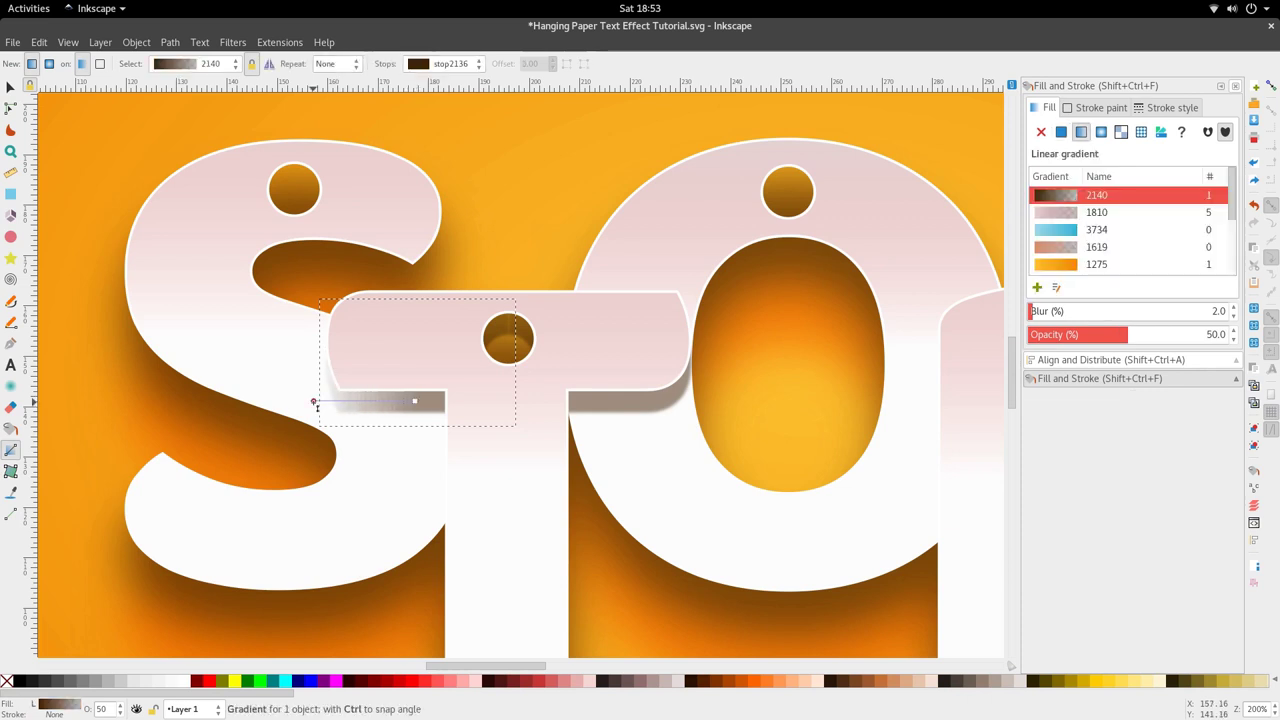
Fade the right half of the crossbar shadow to transparent towards its outer end with a linear gradient
{"action": "left_click", "coordinate": [577, 410]}
{"action": "left_click_drag", "start_coordinate": [592, 403], "coordinate": [691, 406]}
{"action": "scroll", "coordinate": [600, 445], "scroll_direction": "down", "scroll_amount": 3, "text": "ctrl"}
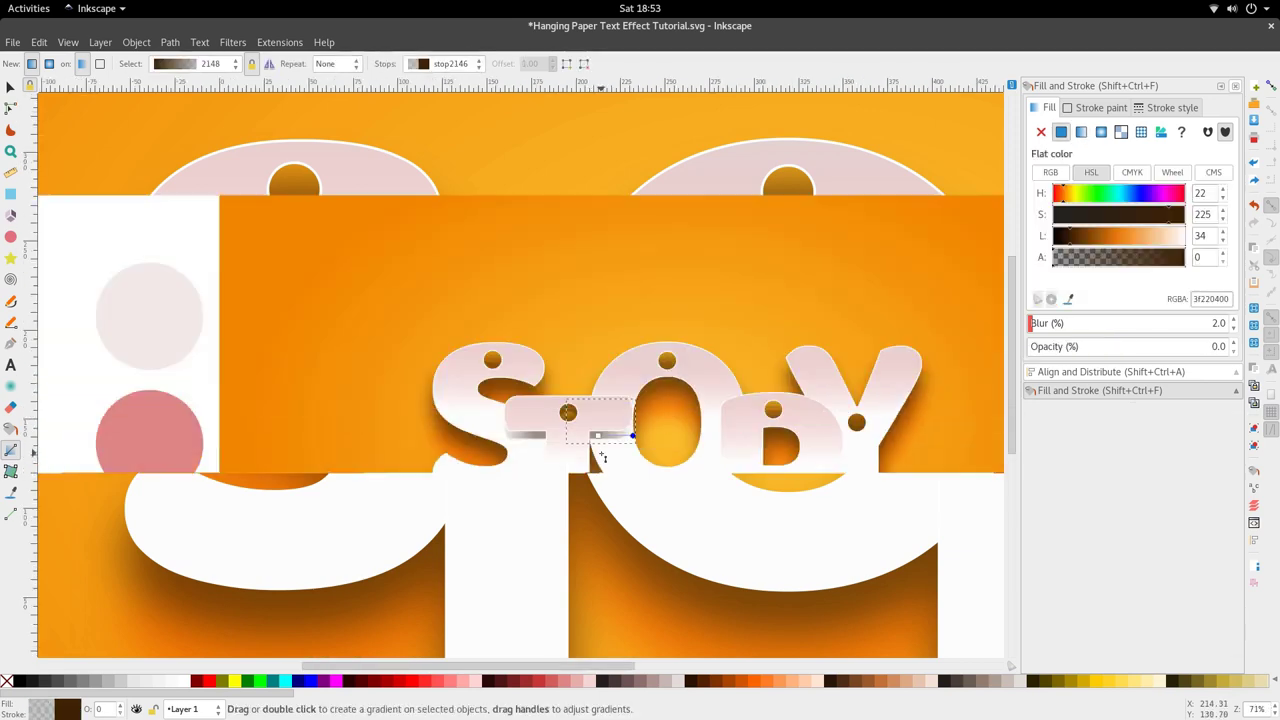
{"action": "key", "text": "s"}
Set the blur of both halves of the crossbar shadow to 5%
{"action": "scroll", "coordinate": [560, 437], "scroll_direction": "up", "scroll_amount": 3, "text": "ctrl"}
{"action": "left_click", "coordinate": [465, 437]}
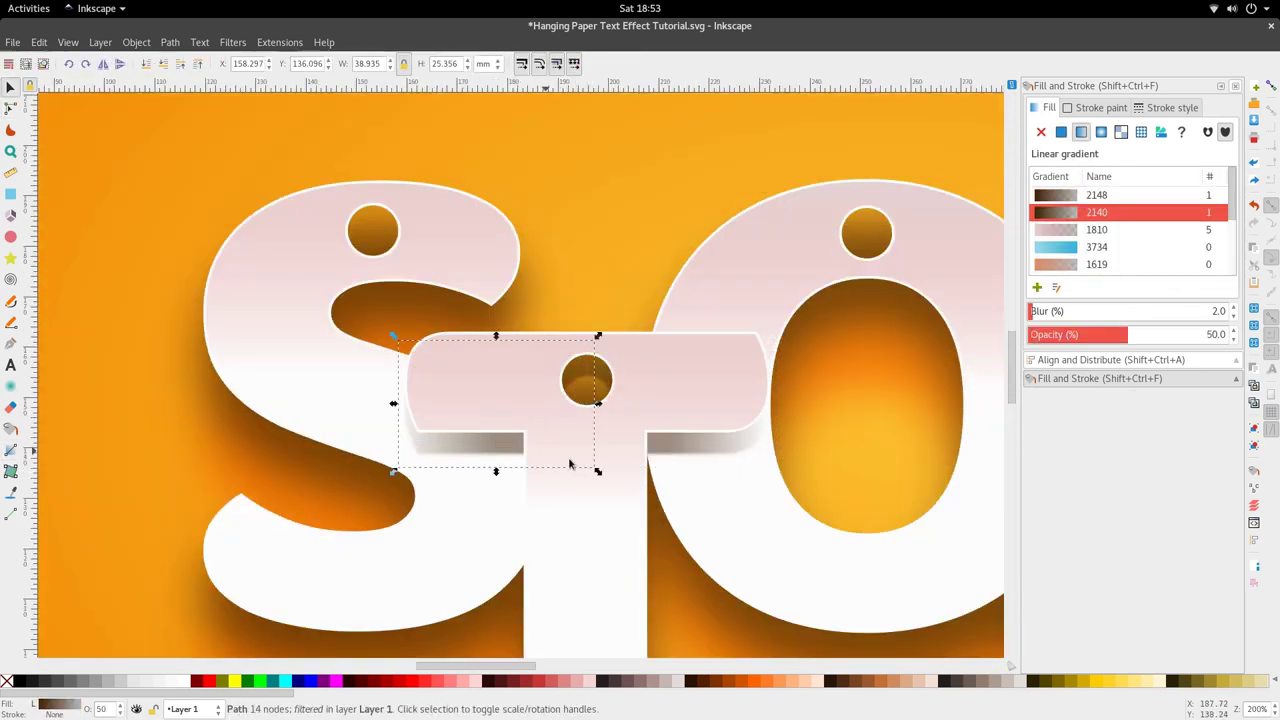
{"action": "left_click", "coordinate": [1040, 311]}
{"action": "left_click_drag", "start_coordinate": [1040, 311], "coordinate": [1035, 311]}
{"action": "left_click", "coordinate": [723, 464]}
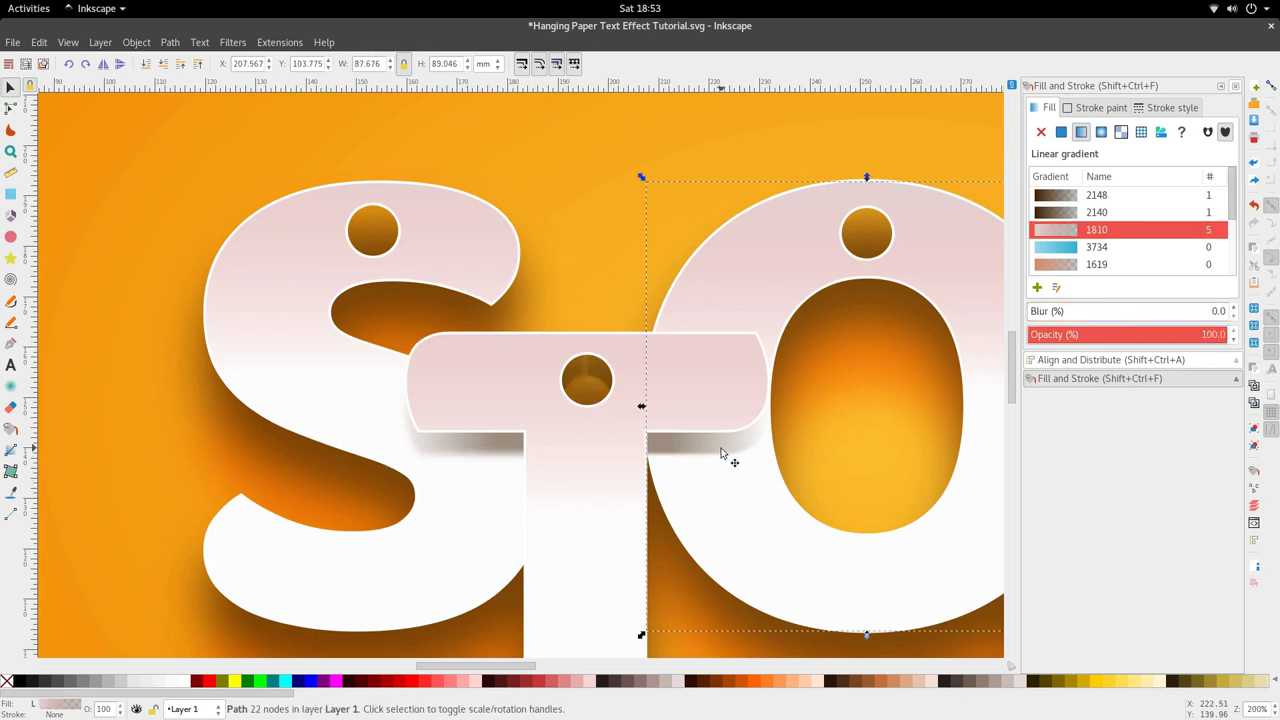
{"action": "left_click", "coordinate": [726, 447]}
{"action": "double_click", "coordinate": [1222, 312]}
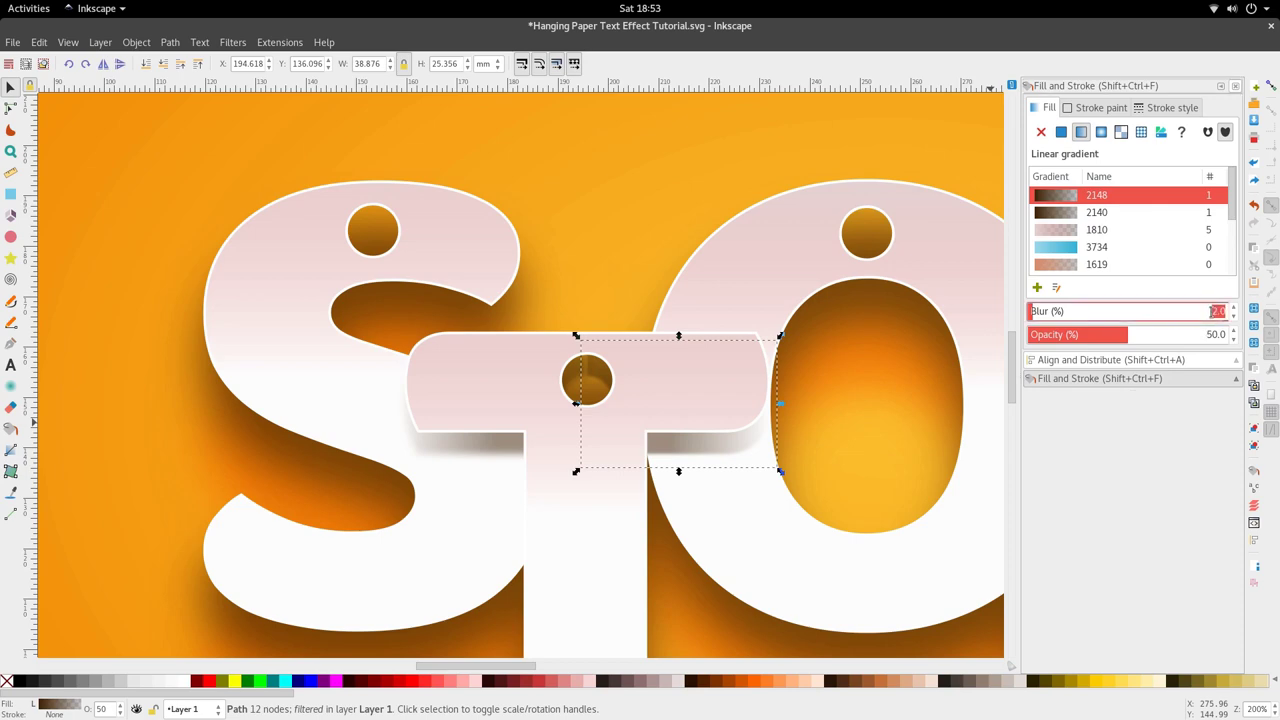
{"action": "key", "text": "Return"}
{"action": "key", "text": "5"}
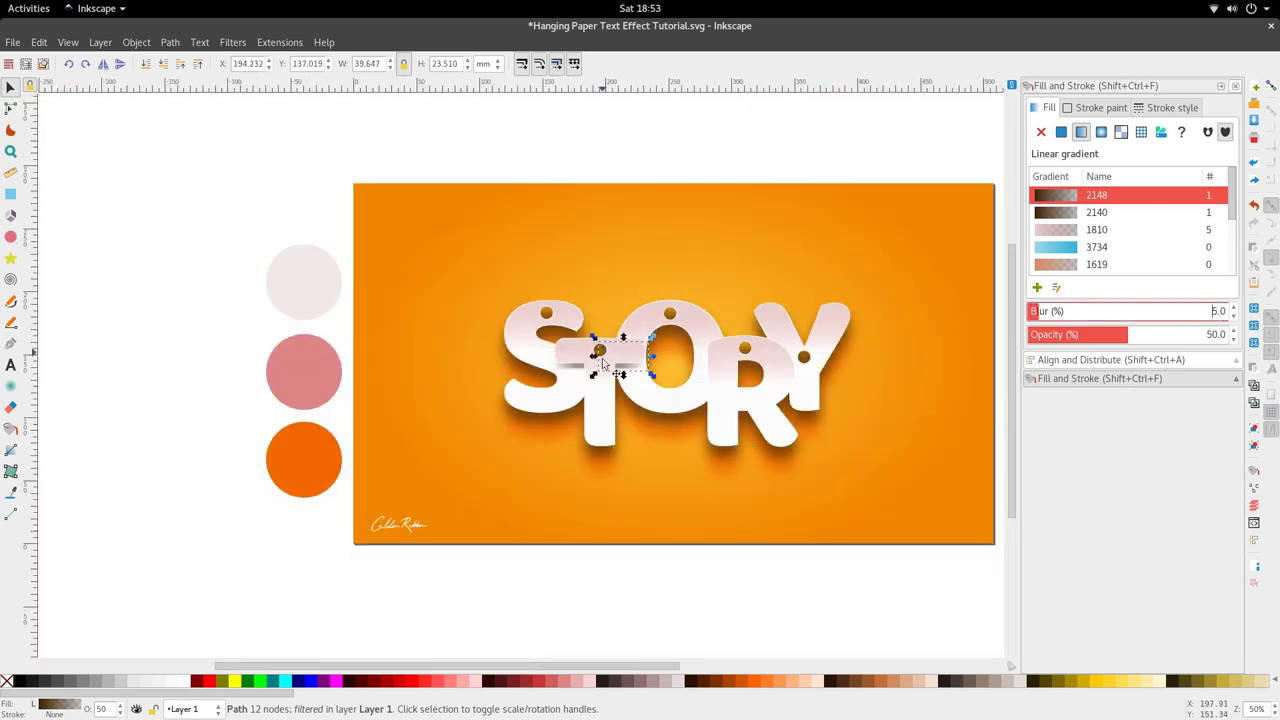
Try a stronger blur of 7.4% on the left half of the crossbar shadow and settle on 5.7%
{"action": "left_click", "coordinate": [566, 457]}
{"action": "scroll", "coordinate": [577, 457], "scroll_direction": "up", "scroll_amount": 3, "text": "ctrl"}
{"action": "left_click", "coordinate": [545, 513]}
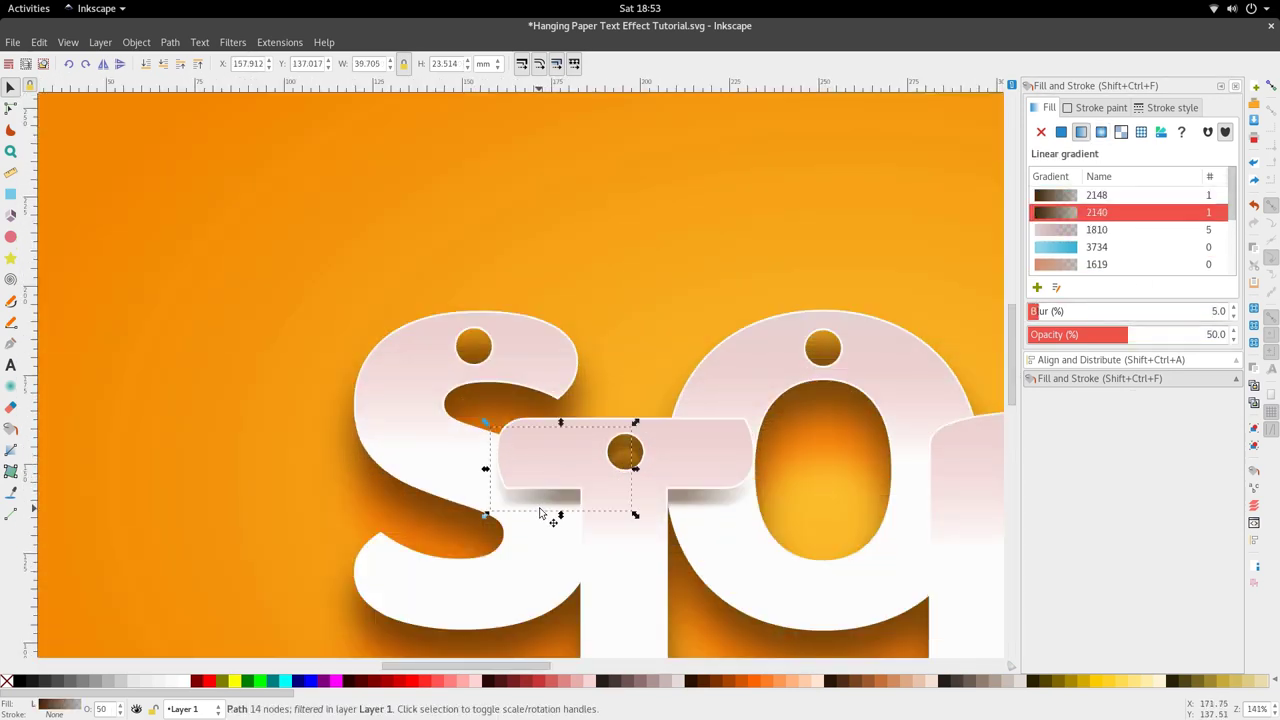
{"action": "left_click", "coordinate": [1041, 311]}
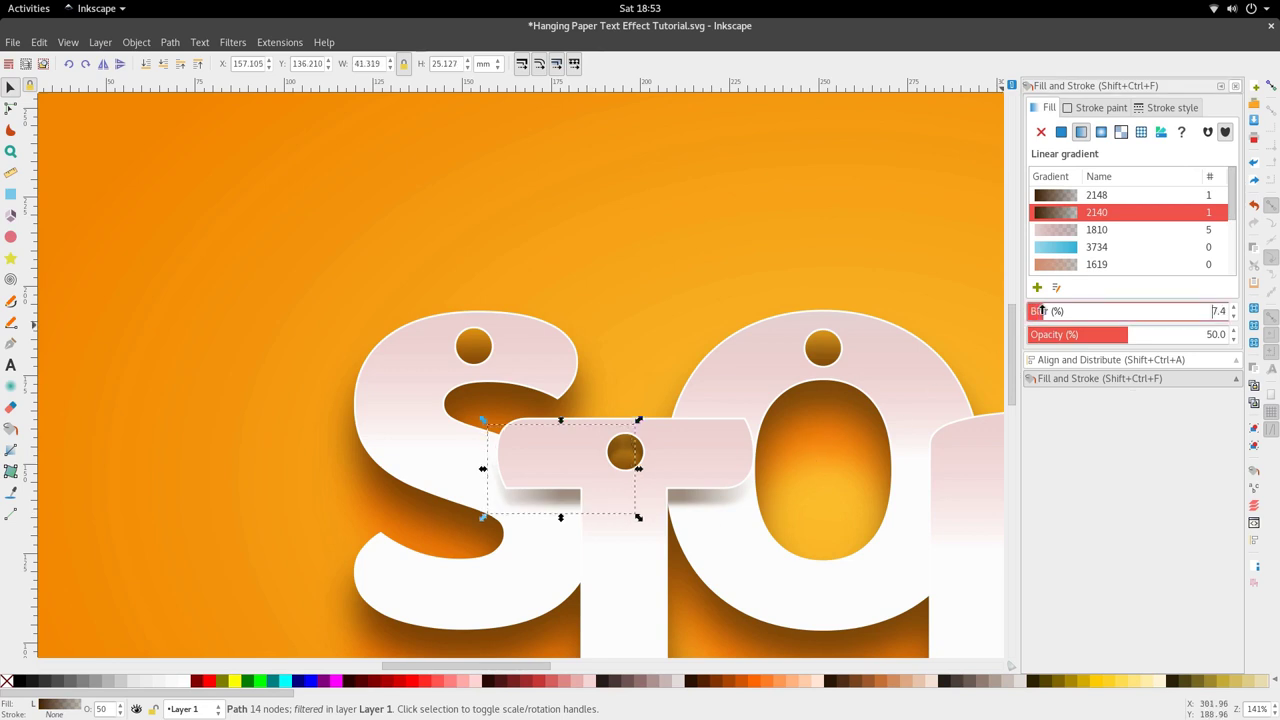
{"action": "left_click", "coordinate": [737, 543]}
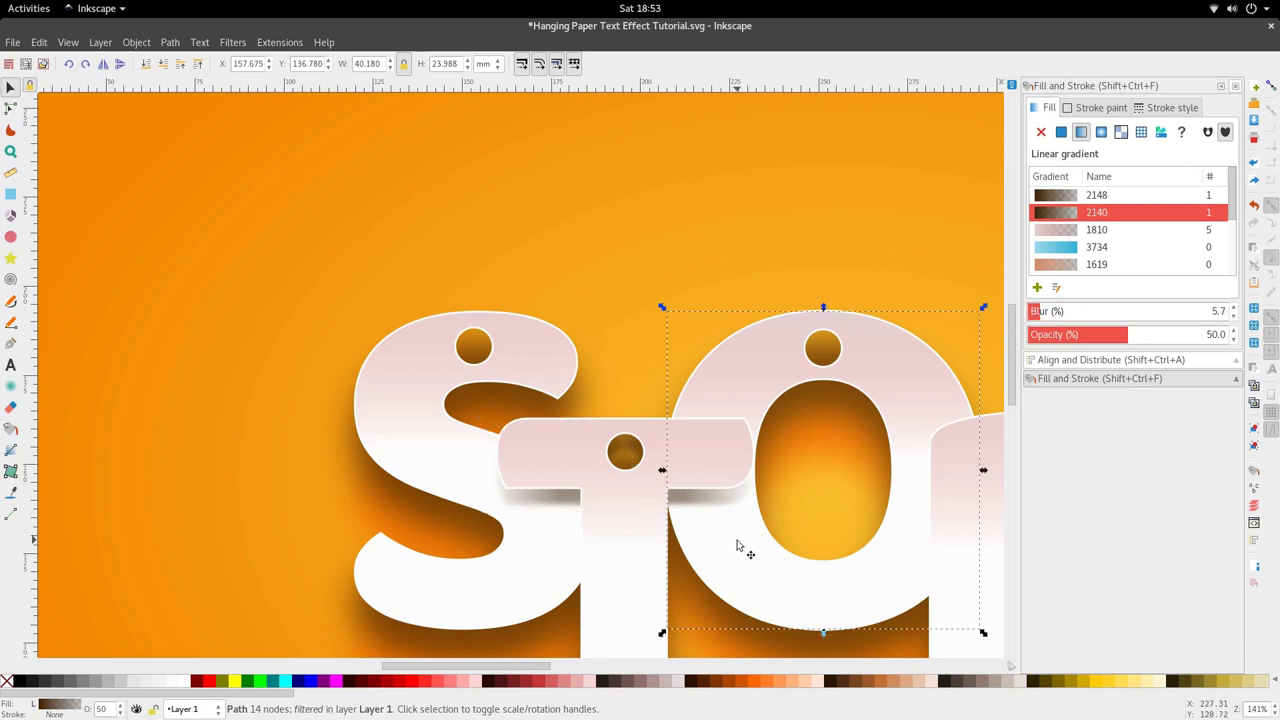
{"action": "scroll", "coordinate": [727, 510], "scroll_direction": "down", "scroll_amount": 2, "text": "ctrl"}
{"action": "scroll", "coordinate": [686, 530], "scroll_direction": "left", "scroll_amount": 3}
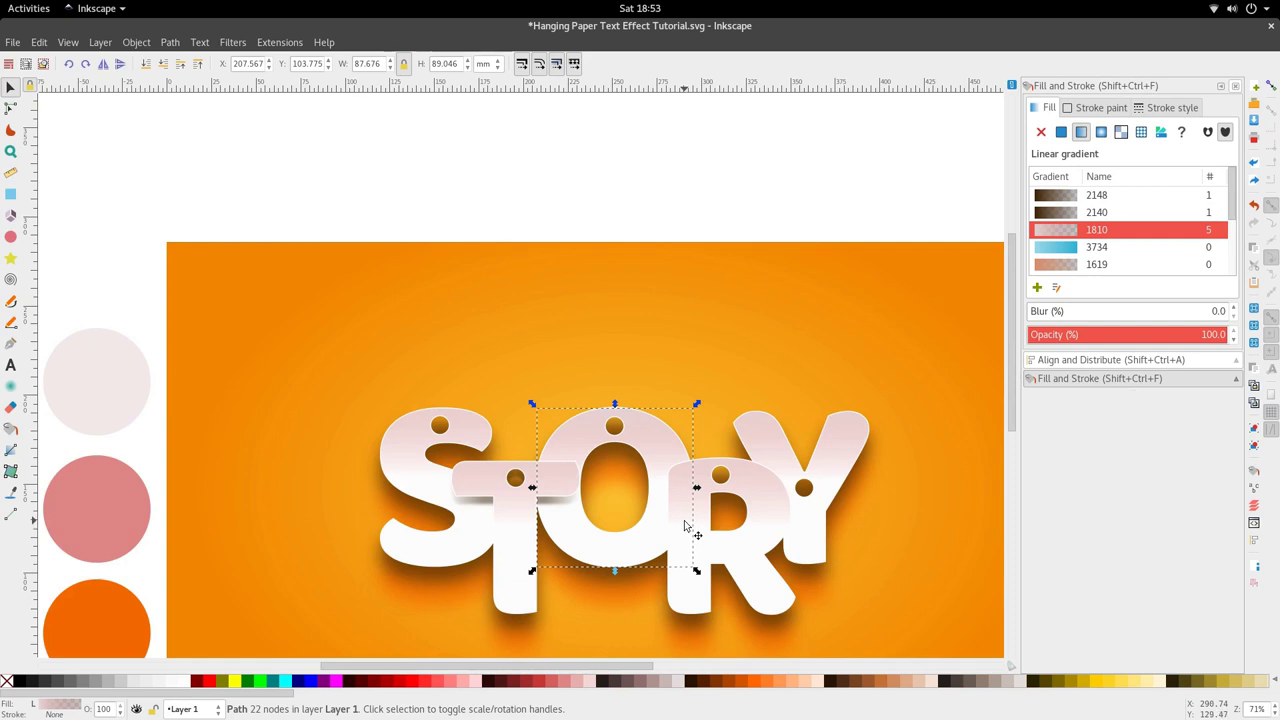
{"action": "scroll", "coordinate": [646, 497], "scroll_direction": "right", "scroll_amount": 4}
{"action": "scroll", "coordinate": [624, 500], "scroll_direction": "down", "scroll_amount": 4}
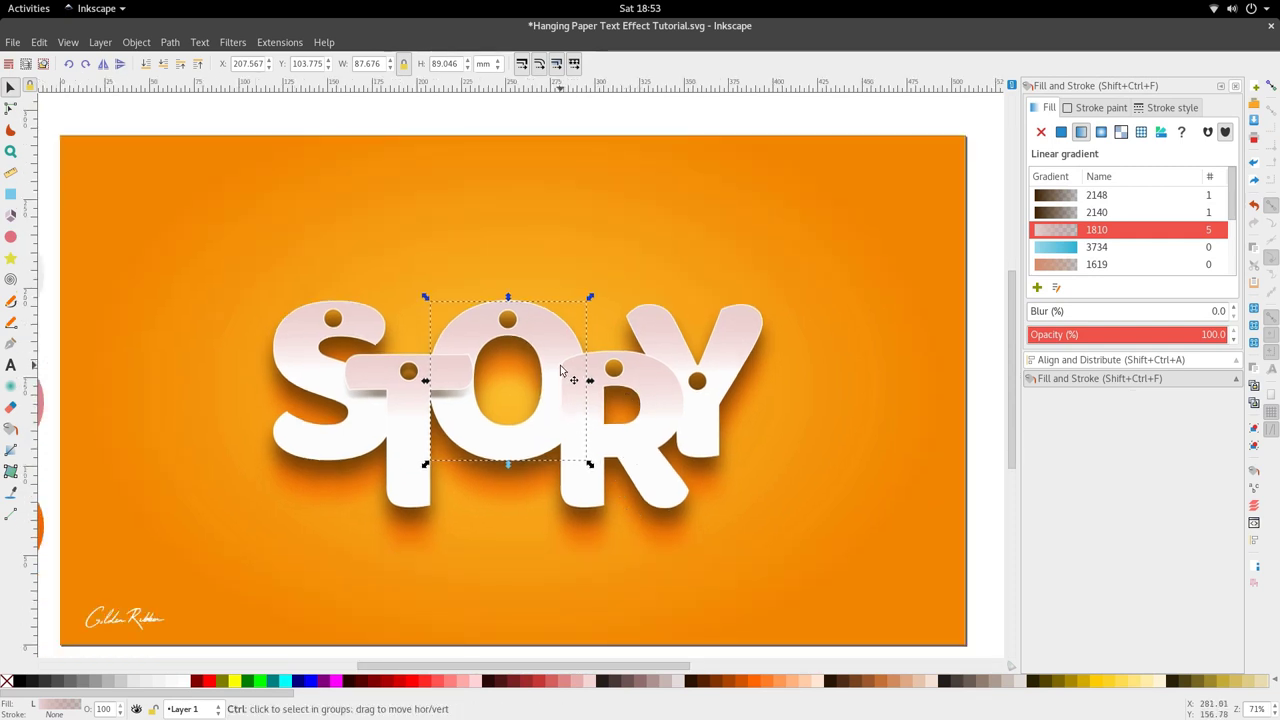
{"action": "scroll", "coordinate": [565, 385], "scroll_direction": "up", "scroll_amount": 2, "text": "ctrl"}
{"action": "scroll", "coordinate": [597, 354], "scroll_direction": "up", "scroll_amount": 3, "text": "ctrl"}
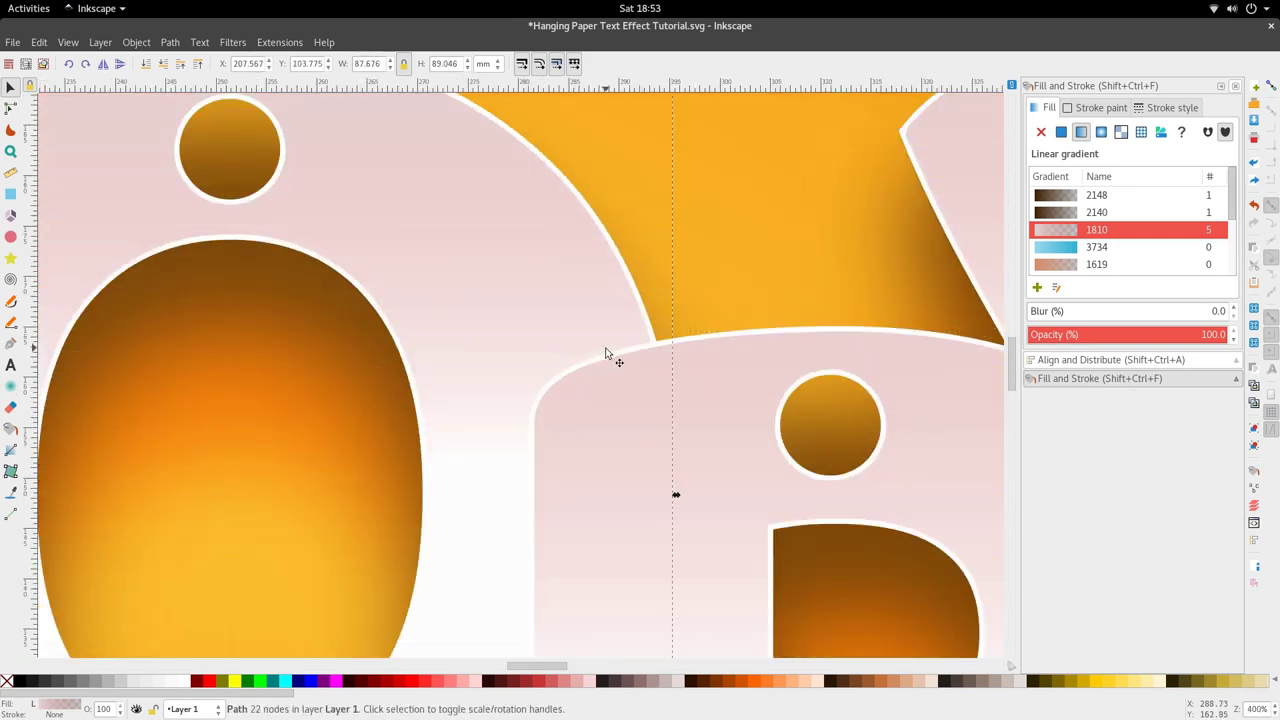
{"action": "left_click", "coordinate": [605, 354]}
{"action": "scroll", "coordinate": [582, 359], "scroll_direction": "down", "scroll_amount": 4, "text": "ctrl"}
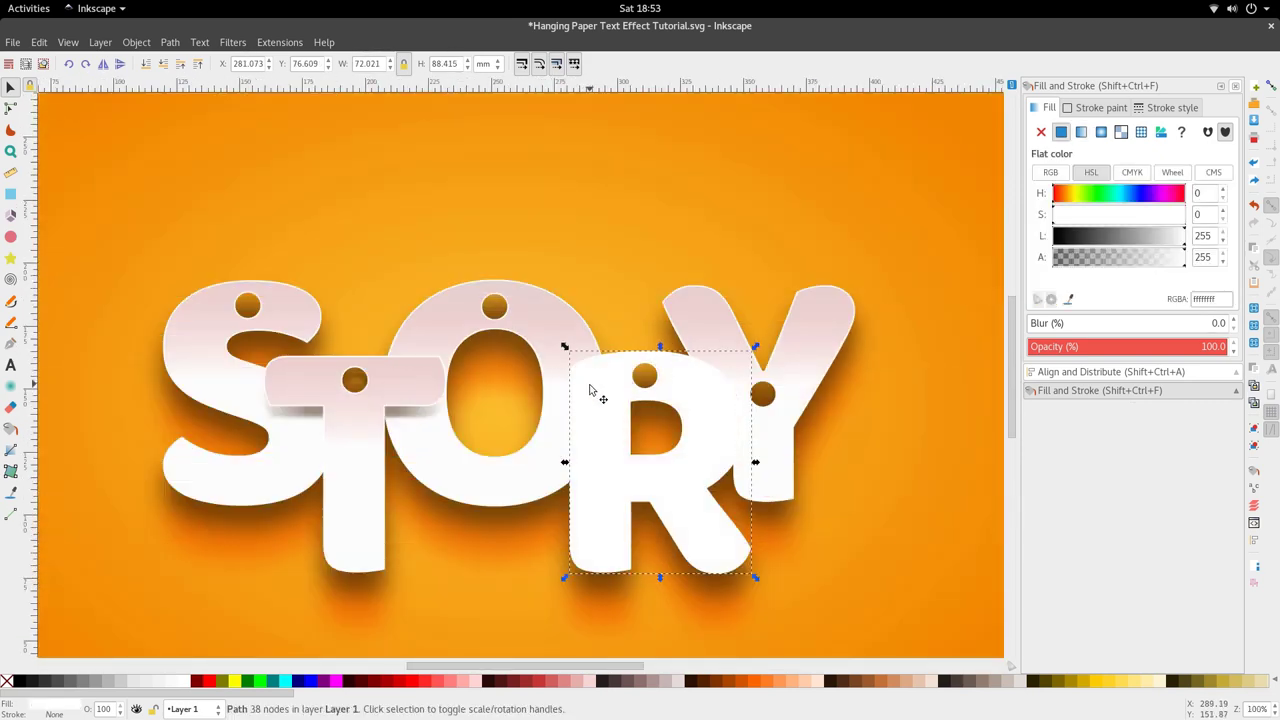
{"action": "scroll", "coordinate": [590, 390], "scroll_direction": "up", "scroll_amount": 1, "text": "ctrl"}
{"action": "key", "text": "Escape"}
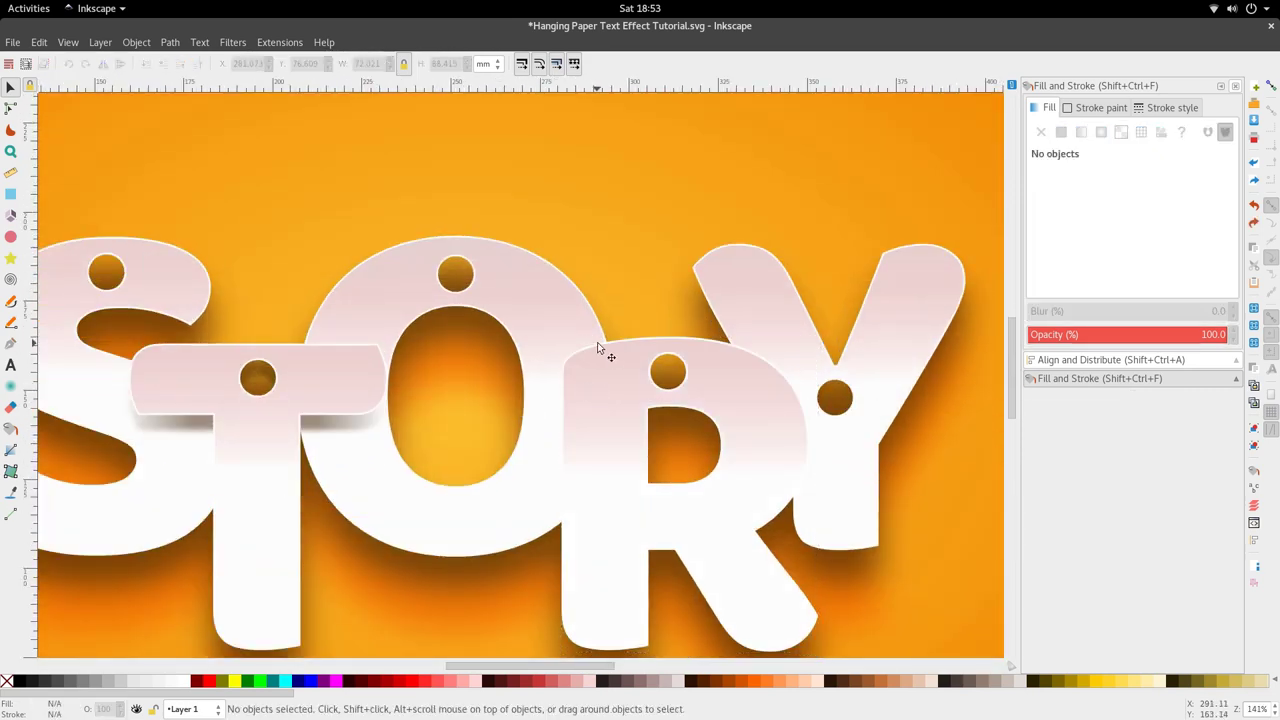
Duplicate the white base shapes of the O and the R and select both copies together
{"action": "left_click", "coordinate": [598, 348]}
{"action": "scroll", "coordinate": [600, 345], "scroll_direction": "up", "scroll_amount": 3, "text": "ctrl"}
{"action": "left_click", "coordinate": [617, 341]}
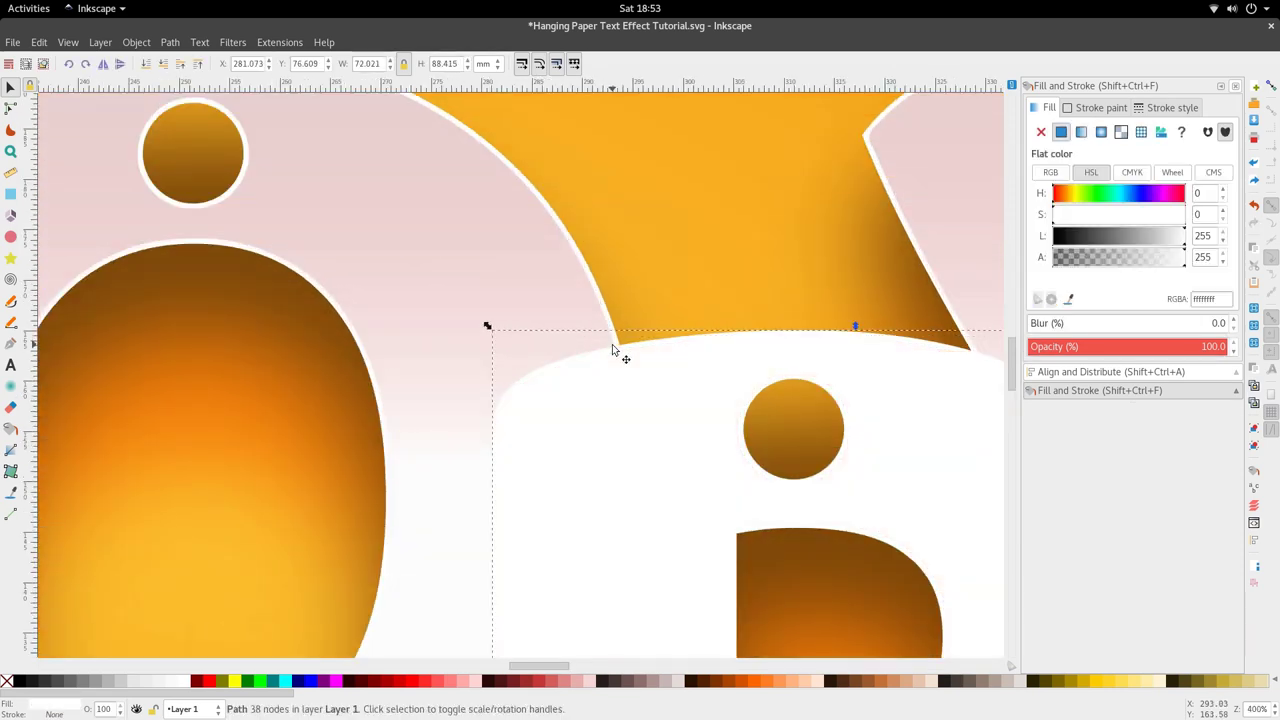
{"action": "left_click", "coordinate": [617, 320]}
{"action": "left_click", "coordinate": [616, 320], "text": "alt"}
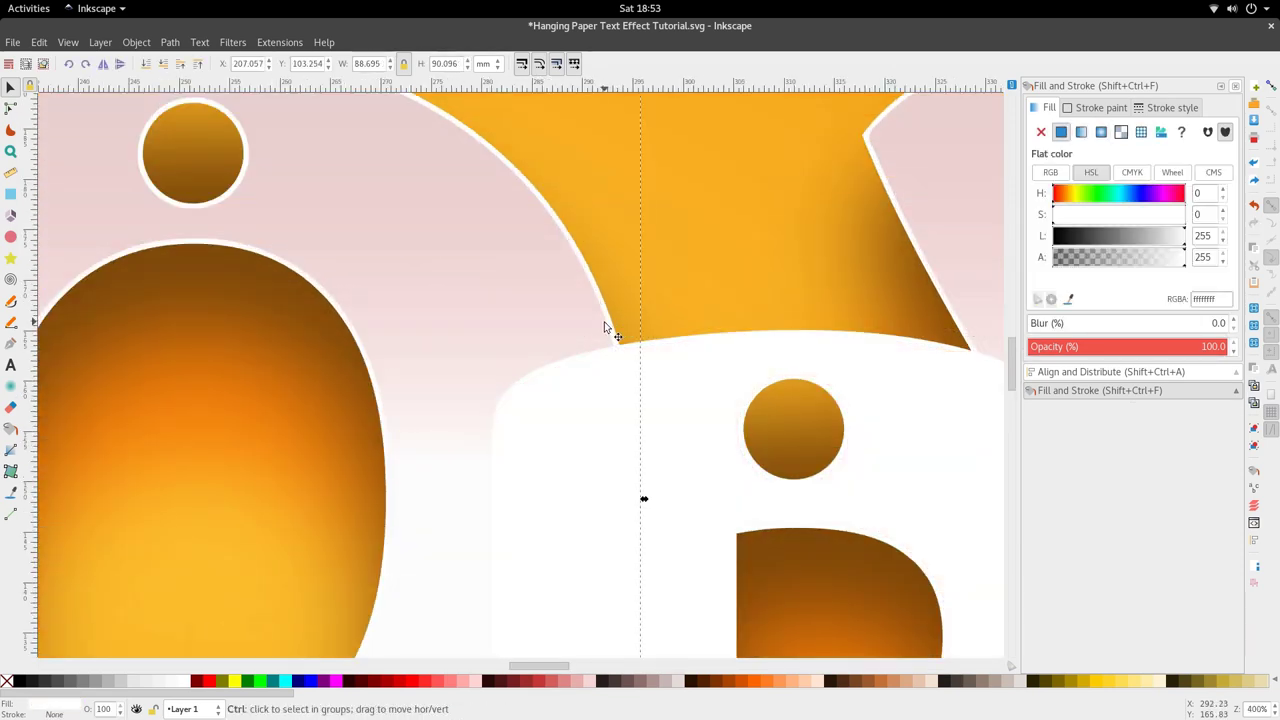
{"action": "scroll", "coordinate": [605, 322], "scroll_direction": "down", "scroll_amount": 3, "text": "ctrl"}
{"action": "left_click", "coordinate": [630, 336], "text": "shift"}
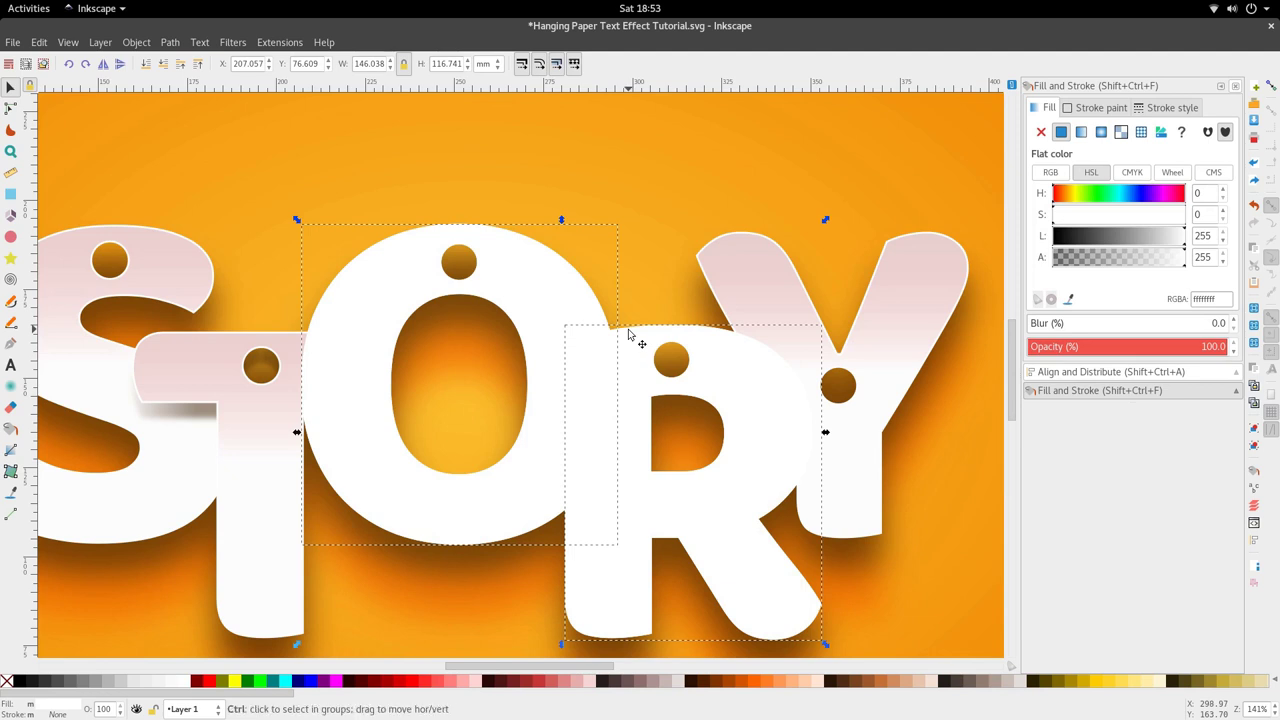
{"action": "key", "text": "ctrl+z"}
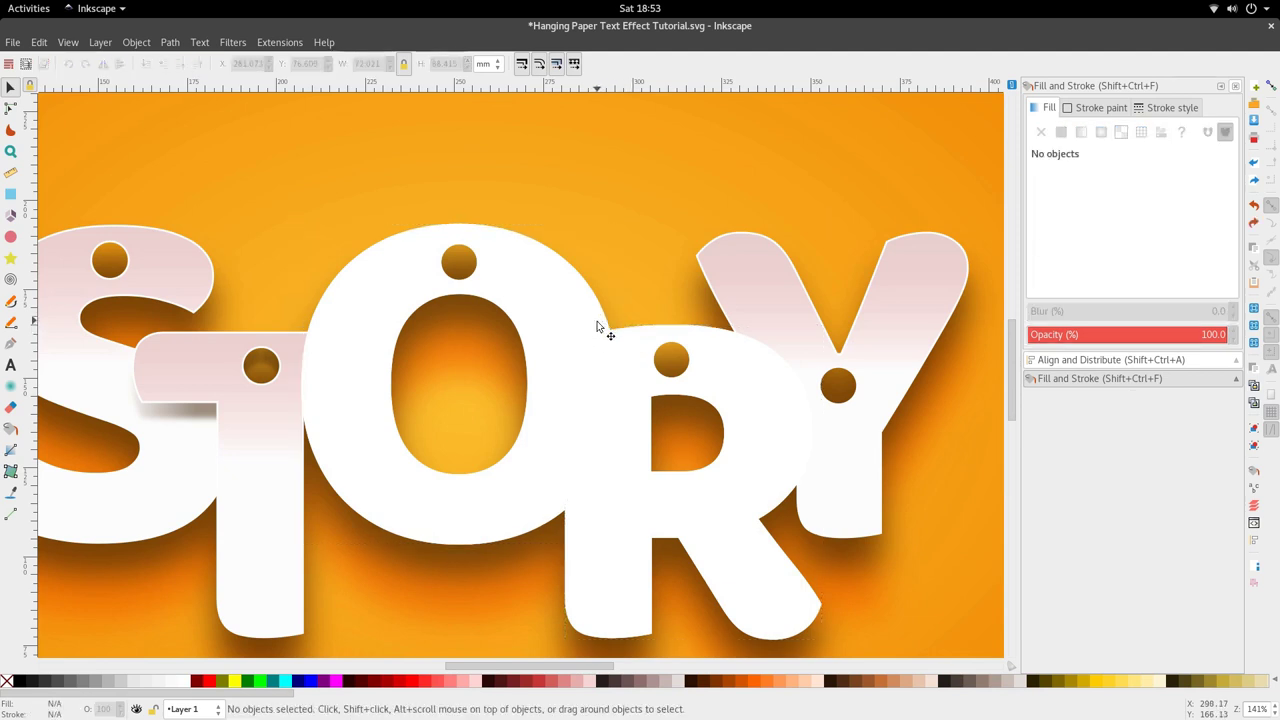
{"action": "left_click", "coordinate": [594, 324]}
{"action": "left_click", "coordinate": [619, 339], "text": "shift"}
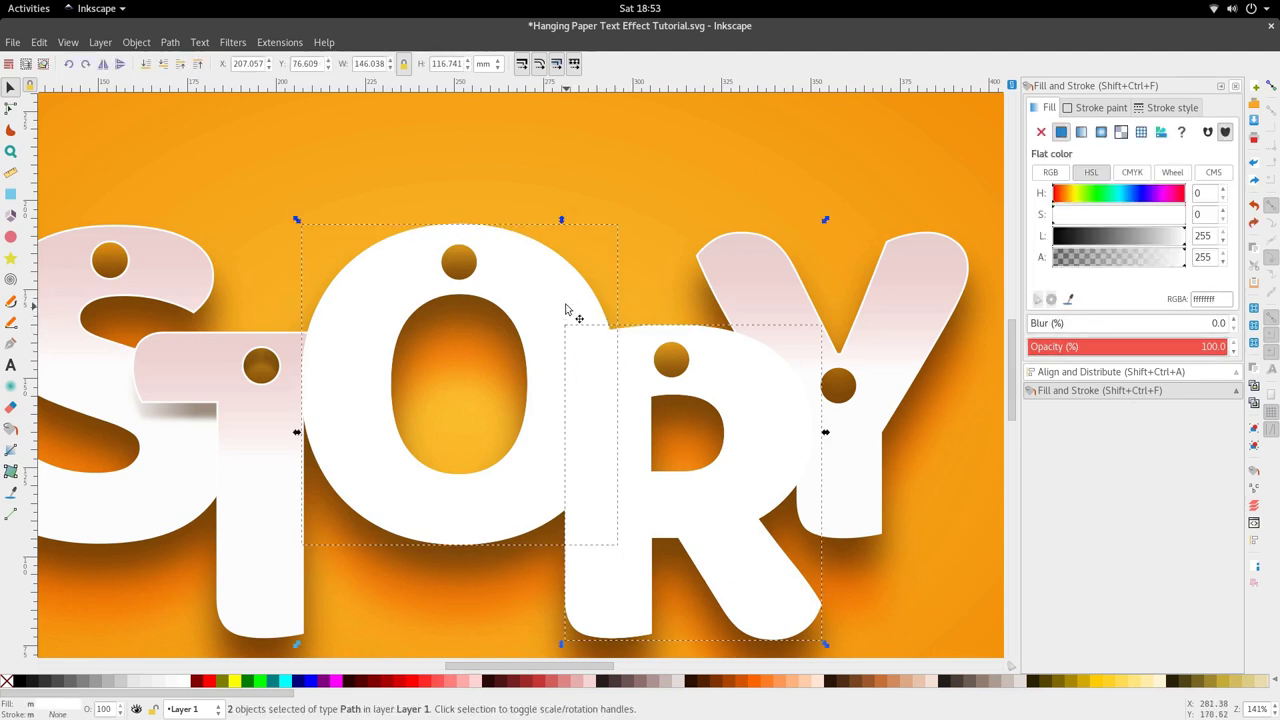
Intersect the duplicated O and R shapes, keeping only the area where the two letters overlap
{"action": "left_click_drag", "start_coordinate": [566, 304], "coordinate": [558, 349]}
{"action": "key", "text": "ctrl+z"}
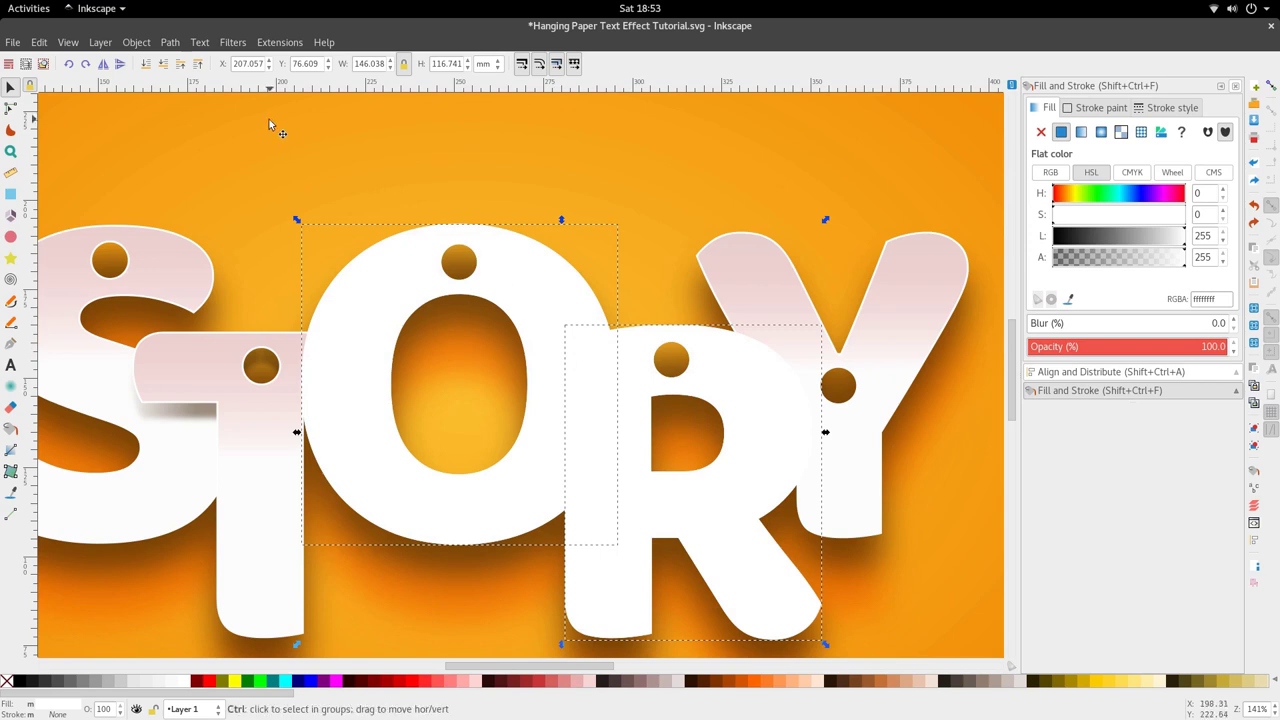
{"action": "key", "text": "ctrl+shift+g"}
{"action": "left_click", "coordinate": [170, 42]}
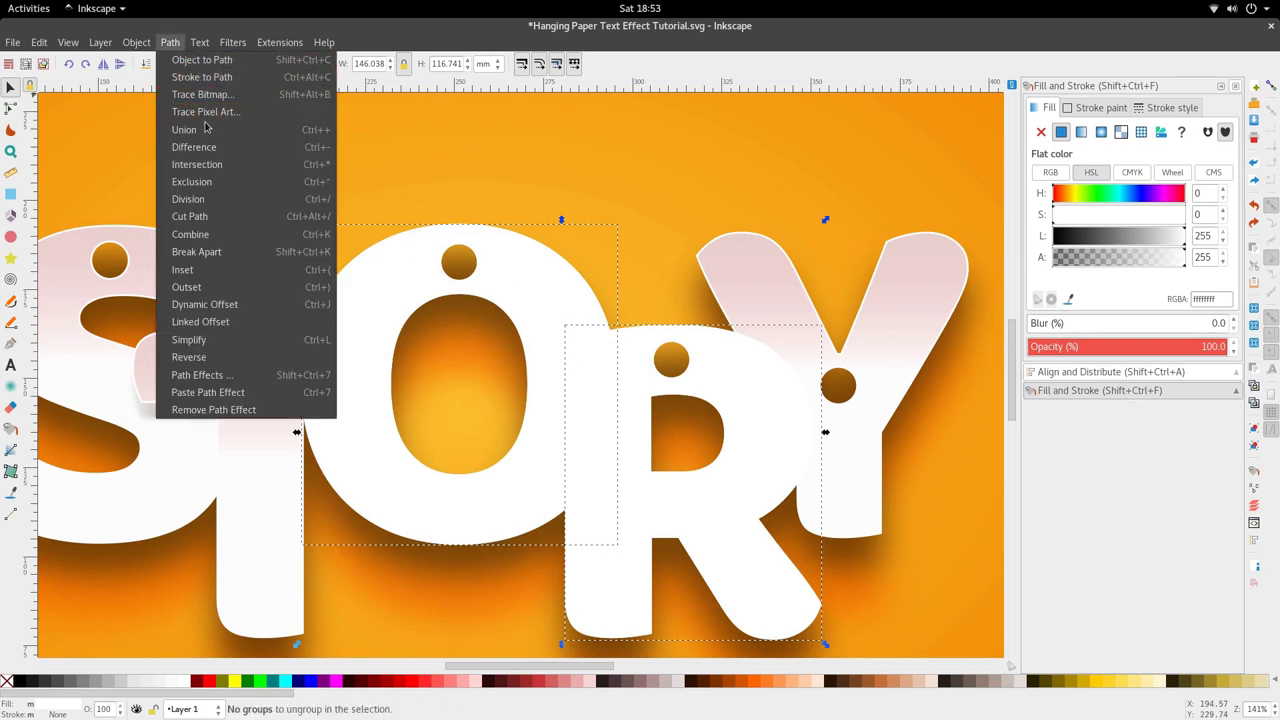
{"action": "left_click", "coordinate": [197, 164]}
Shift the O and R overlap shape about 1.7 mm to the left and darken its fill to 161616 with a lightness of 22
{"action": "scroll", "coordinate": [570, 402], "scroll_direction": "down", "scroll_amount": 2}
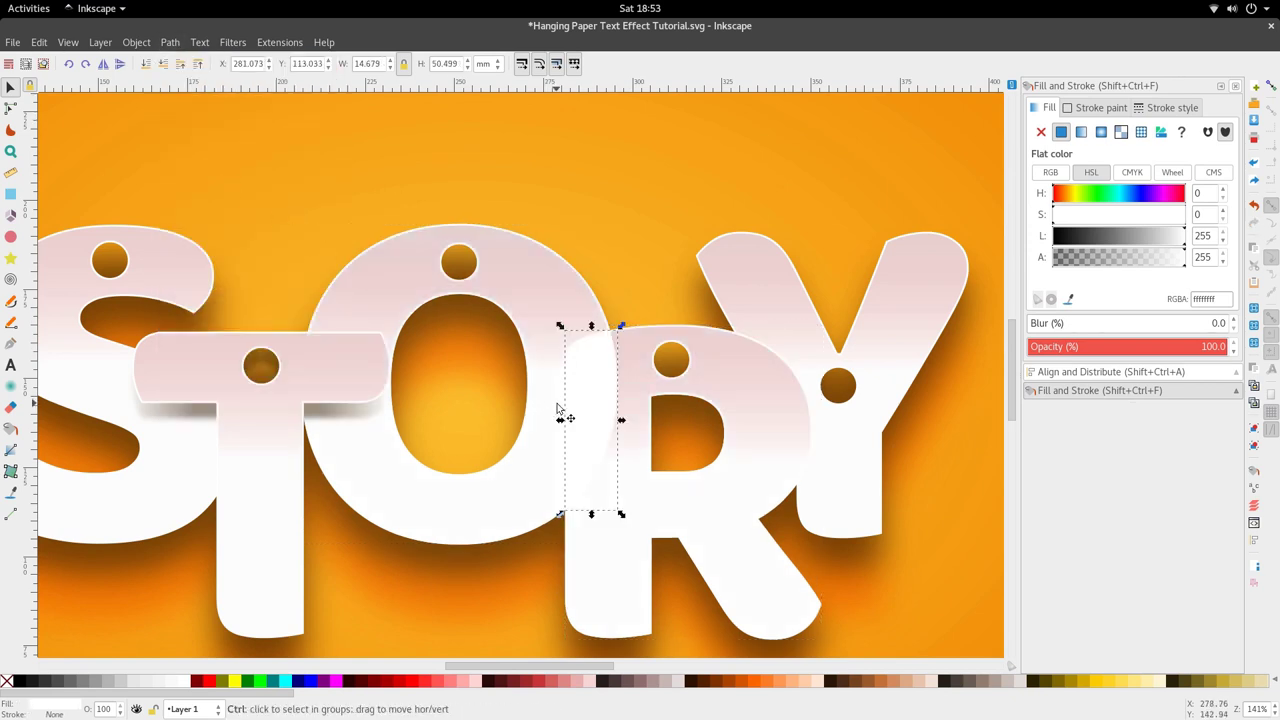
{"action": "scroll", "coordinate": [585, 408], "scroll_direction": "up", "scroll_amount": 2}
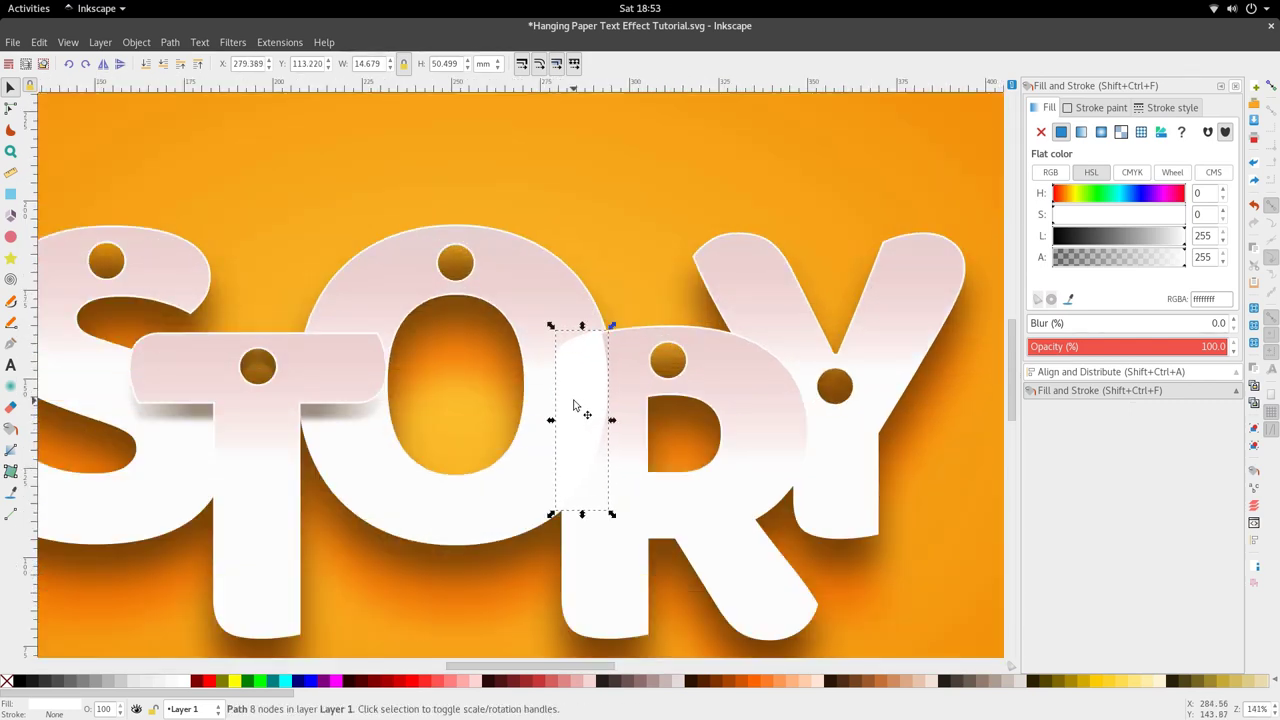
{"action": "scroll", "coordinate": [522, 408], "scroll_direction": "down", "scroll_amount": 3}
{"action": "key", "text": "d"}
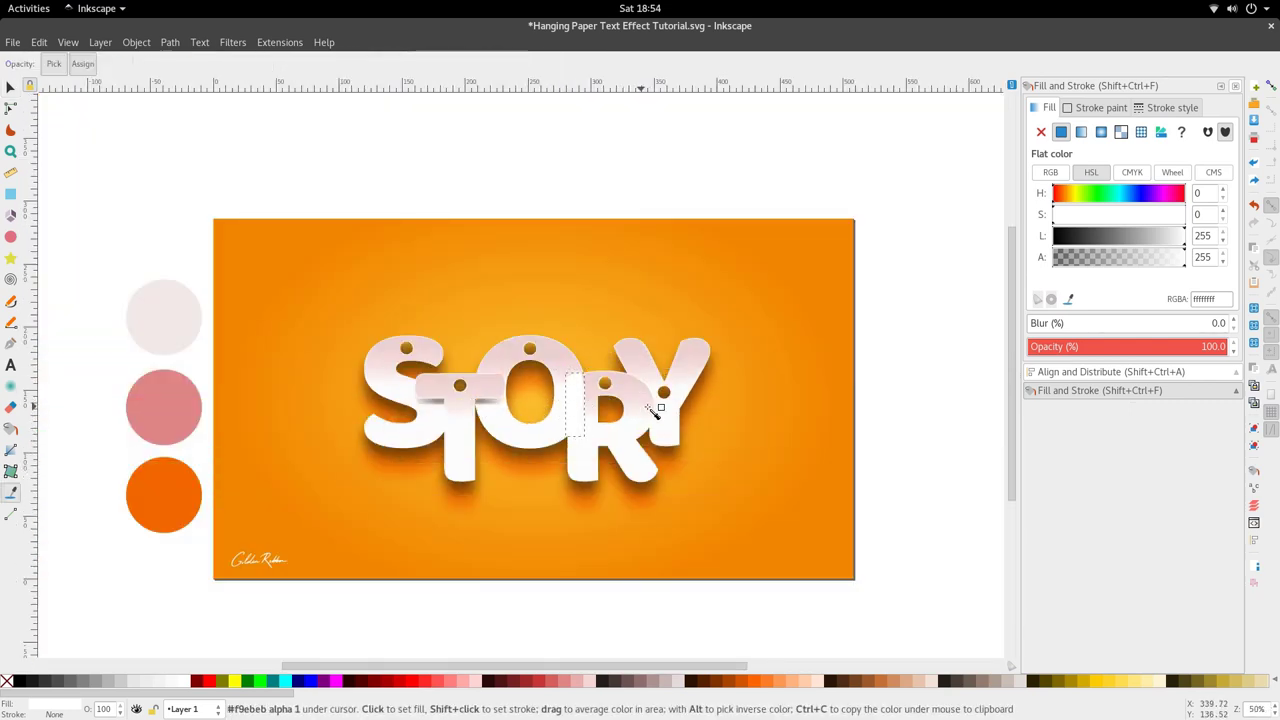
{"action": "key", "text": "s"}
{"action": "left_click", "coordinate": [1067, 237]}
{"action": "left_click_drag", "start_coordinate": [1065, 237], "coordinate": [1064, 237]}
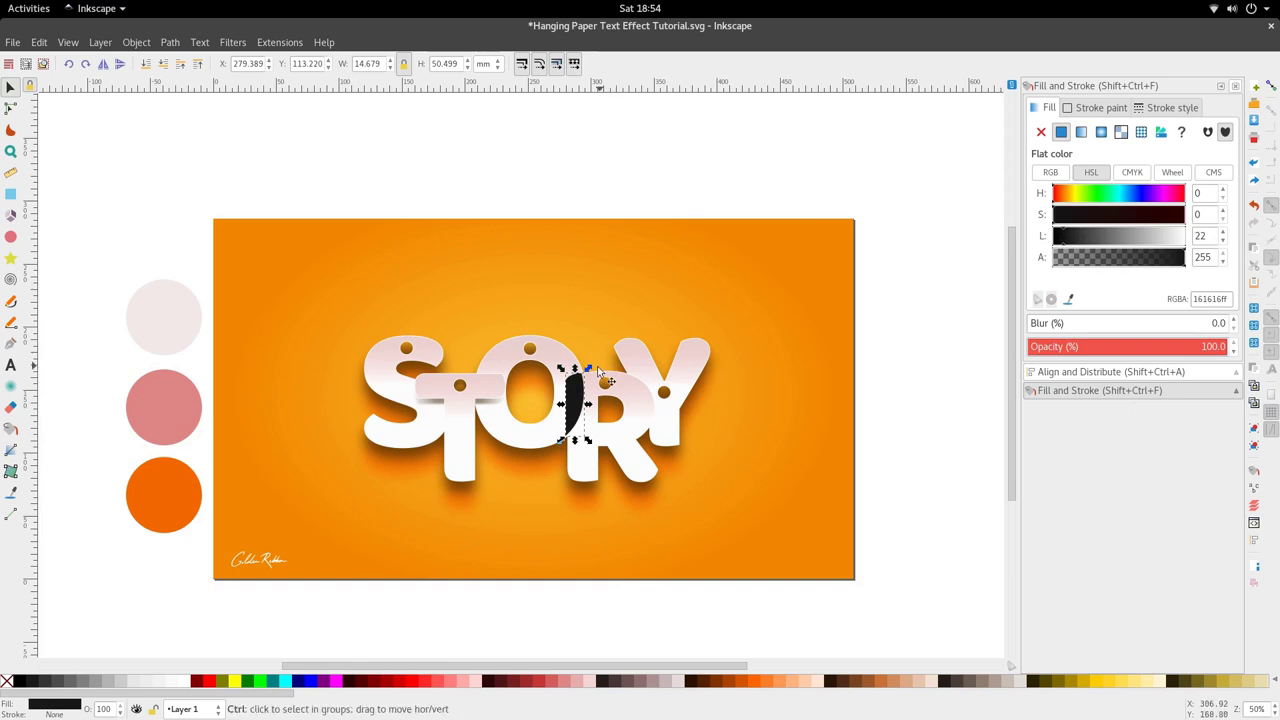
Nudge the dark O and R overlap shape about 0.6 mm to the left and lower it behind the R
{"action": "scroll", "coordinate": [585, 378], "scroll_direction": "up", "scroll_amount": 3}
{"action": "left_click_drag", "start_coordinate": [559, 412], "coordinate": [556, 411]}
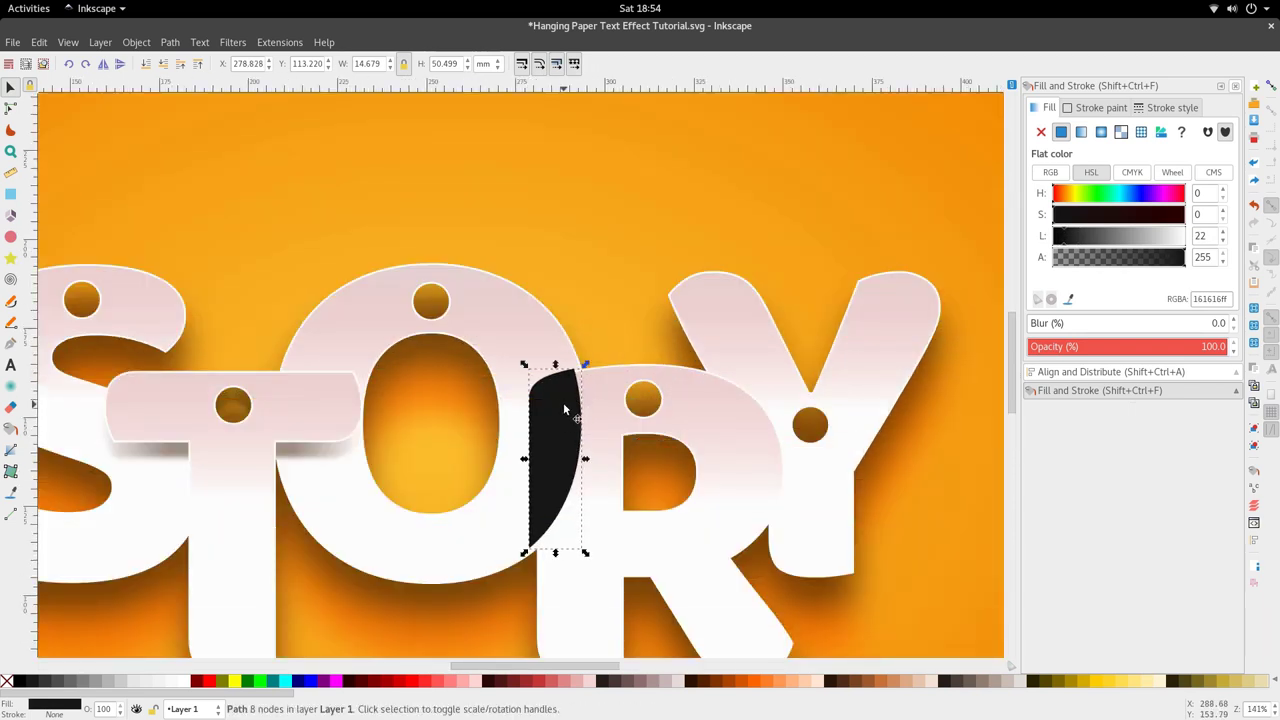
{"action": "left_click", "coordinate": [155, 66]}
{"action": "left_click", "coordinate": [155, 66]}
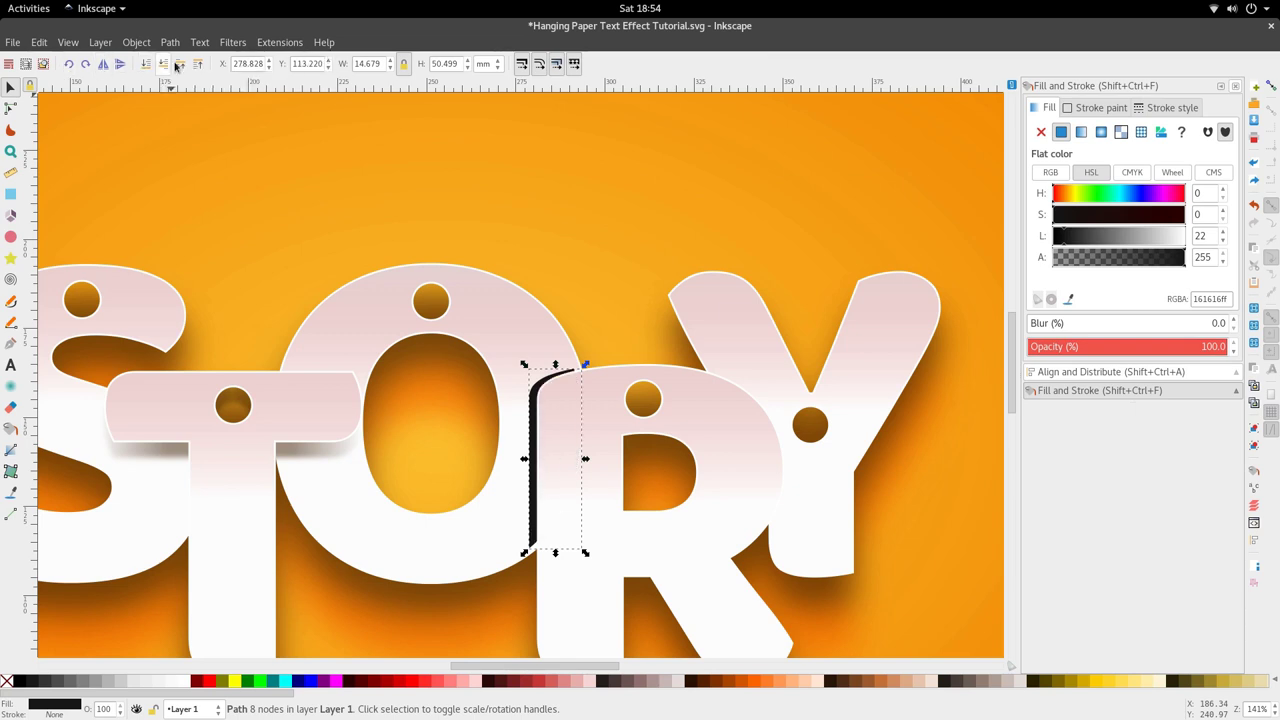
{"action": "scroll", "coordinate": [566, 430], "scroll_direction": "up", "scroll_amount": 1}
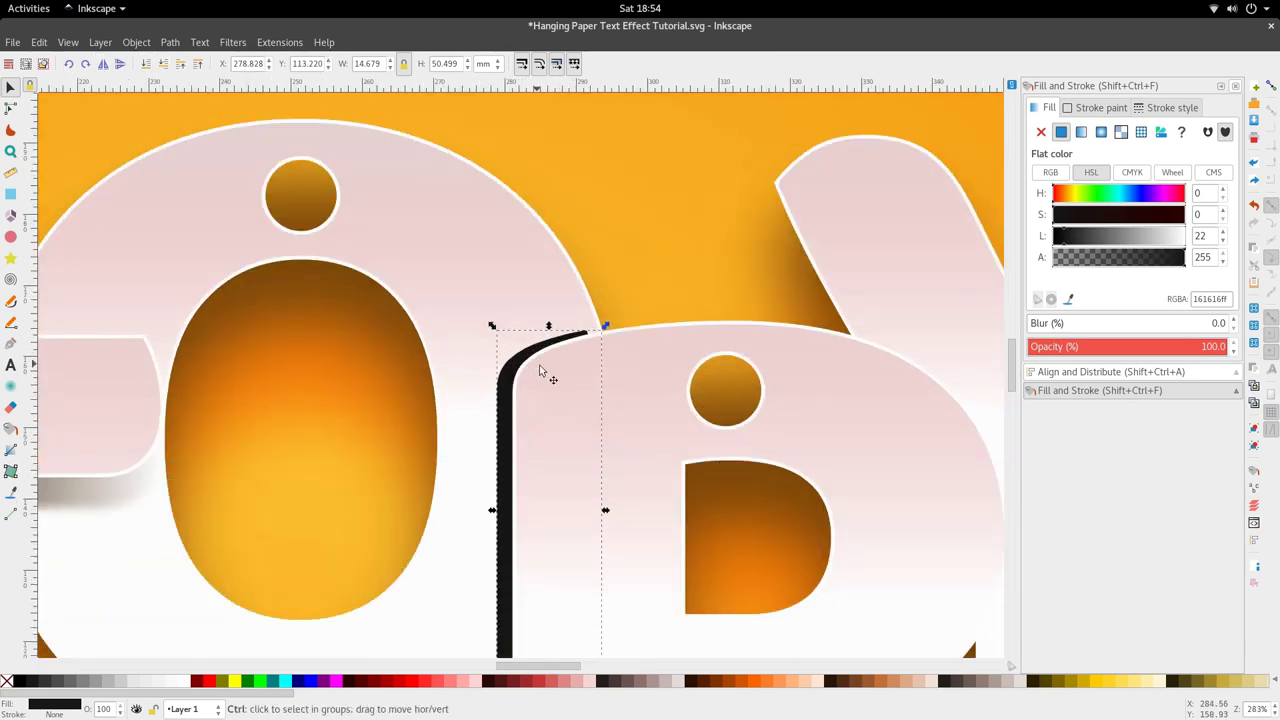
{"action": "scroll", "coordinate": [578, 340], "scroll_direction": "down", "scroll_amount": 2}
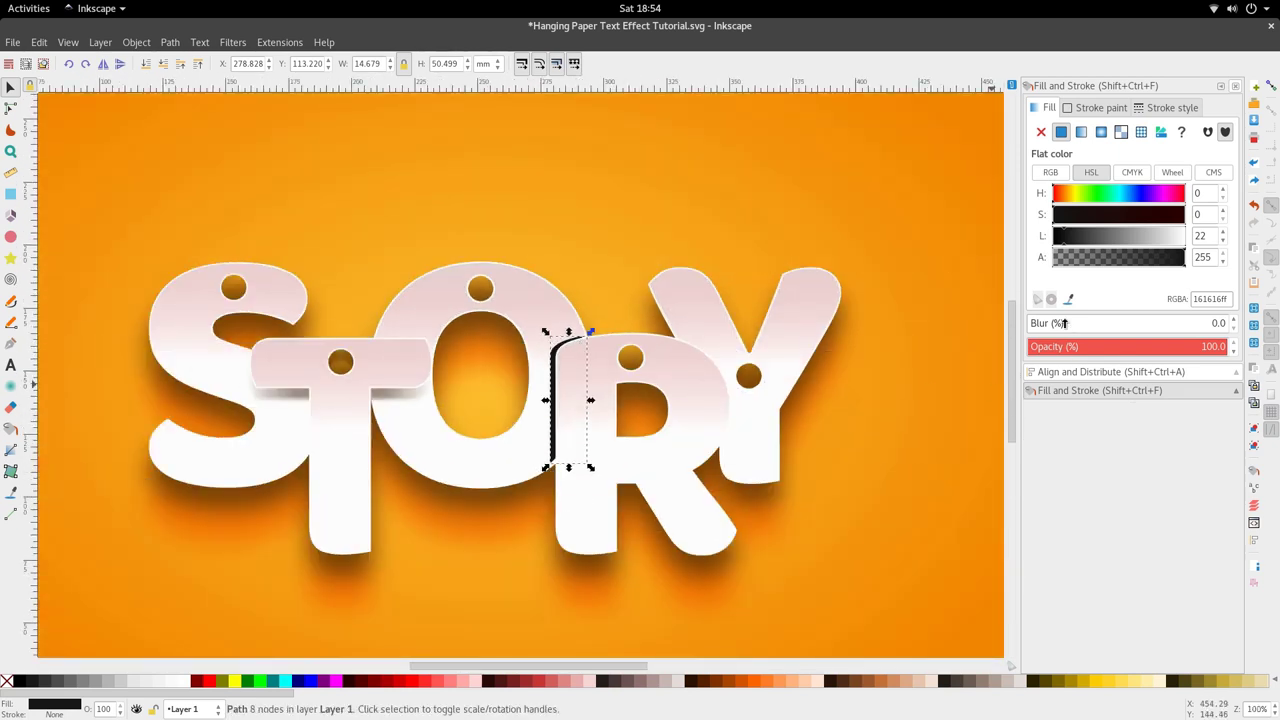
Soften the O and R overlap shadow with a 5.7% blur and reduce its opacity to about 28%
{"action": "left_click_drag", "start_coordinate": [1033, 324], "coordinate": [1055, 324]}
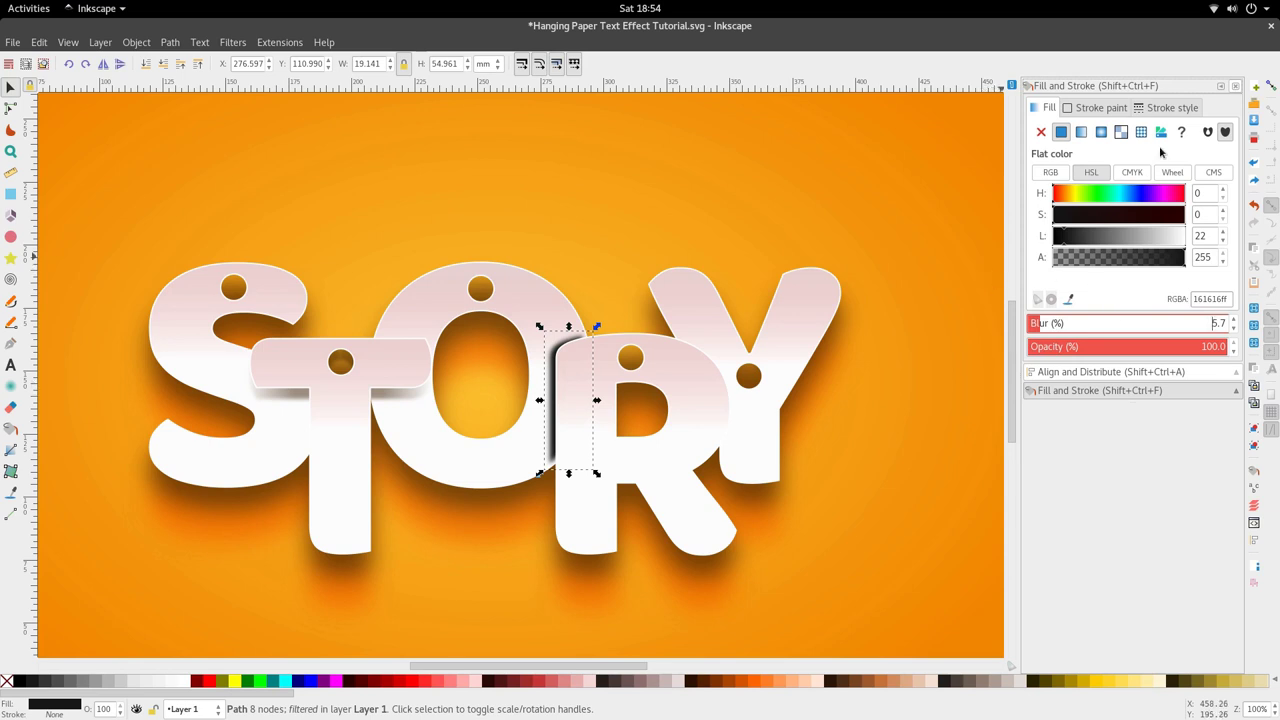
{"action": "left_click", "coordinate": [136, 42]}
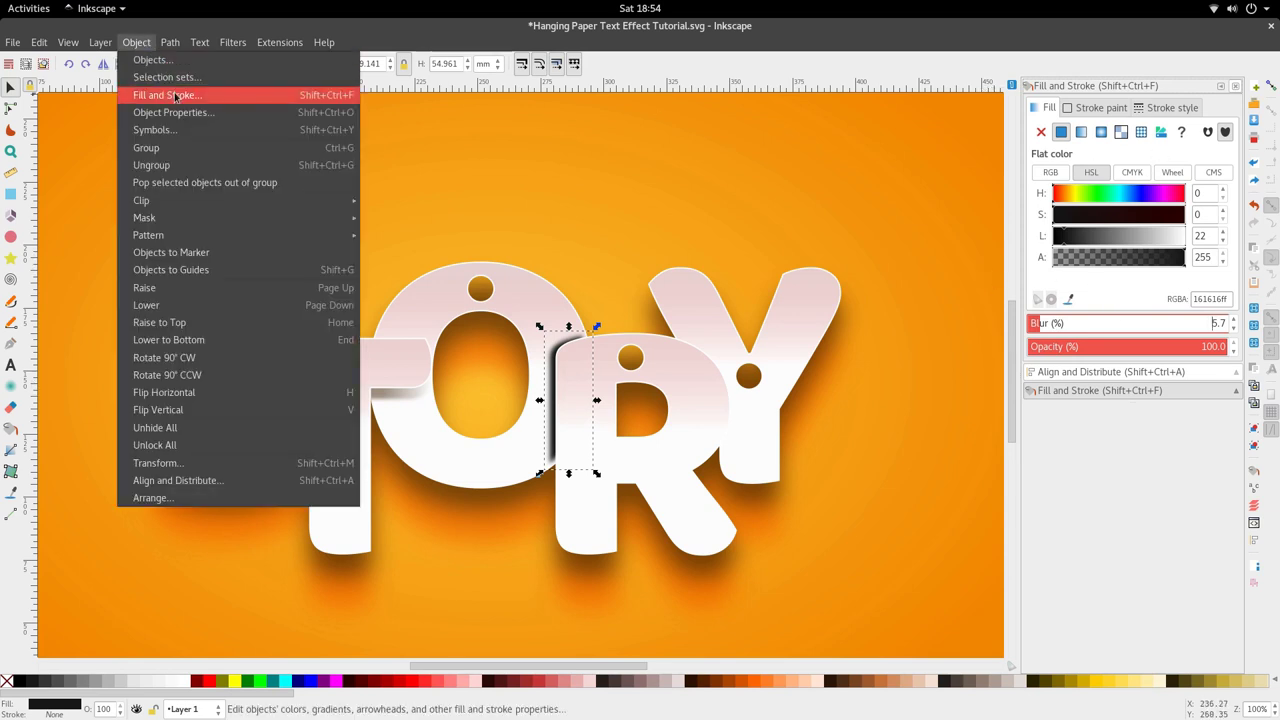
{"action": "left_click", "coordinate": [592, 313]}
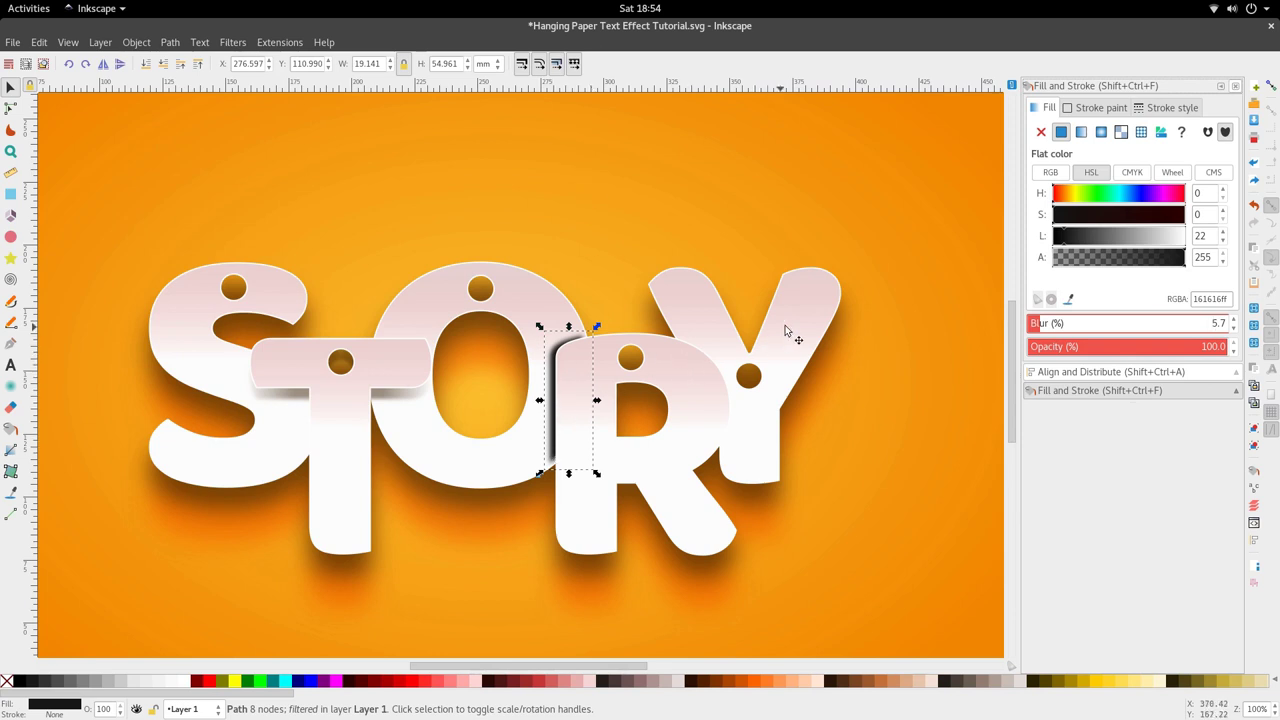
{"action": "left_click", "coordinate": [1101, 348]}
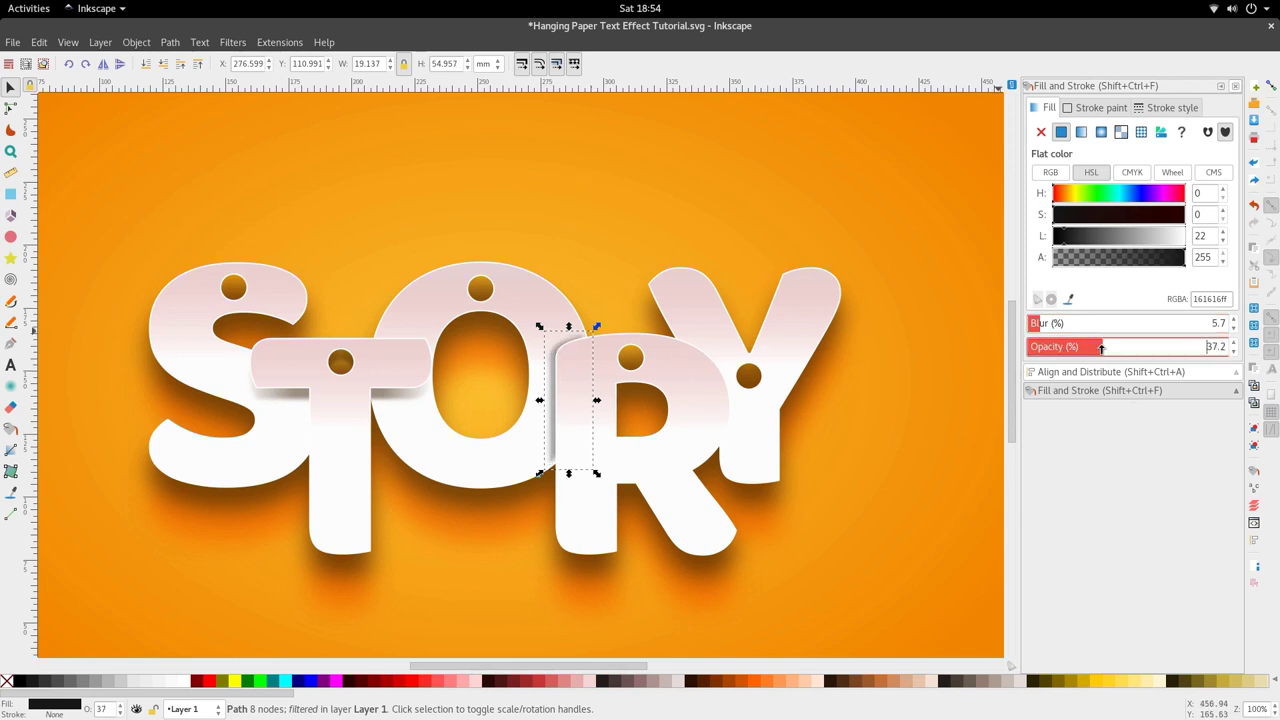
{"action": "left_click", "coordinate": [1083, 348]}
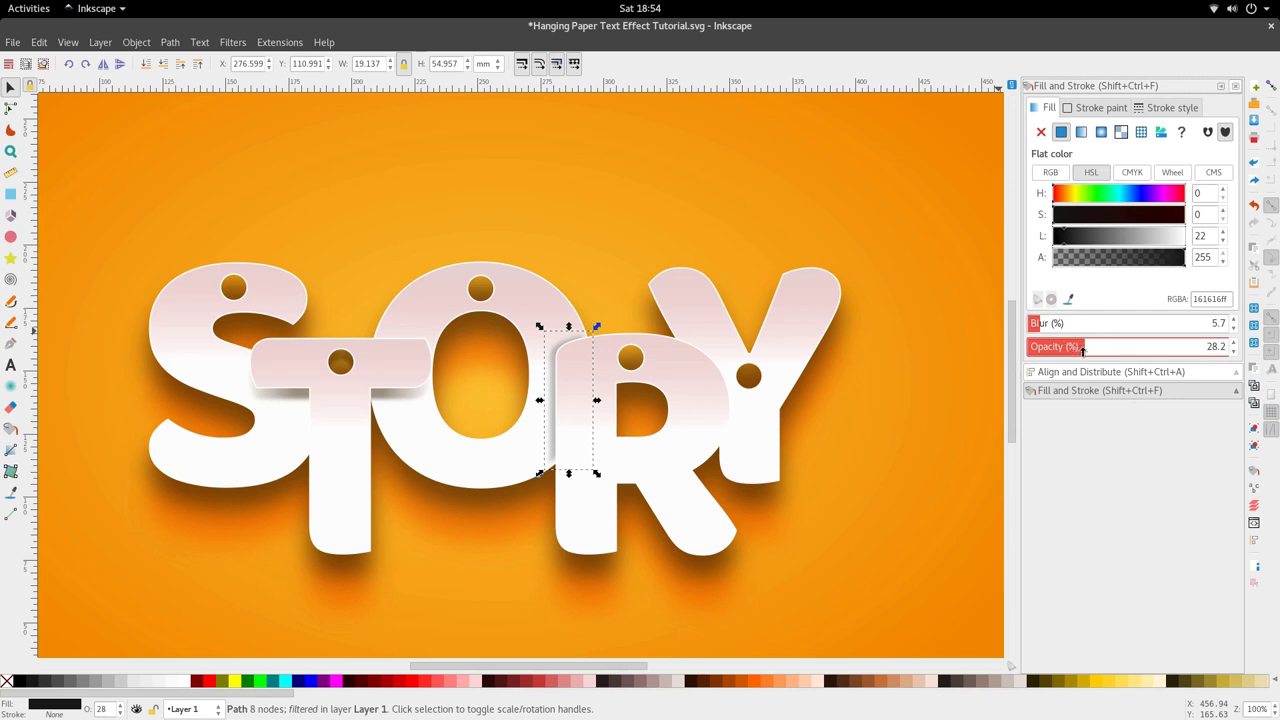
Duplicate the white base shapes of the R and the Y and intersect the copies, keeping only their overlap
{"action": "left_click", "coordinate": [701, 384]}
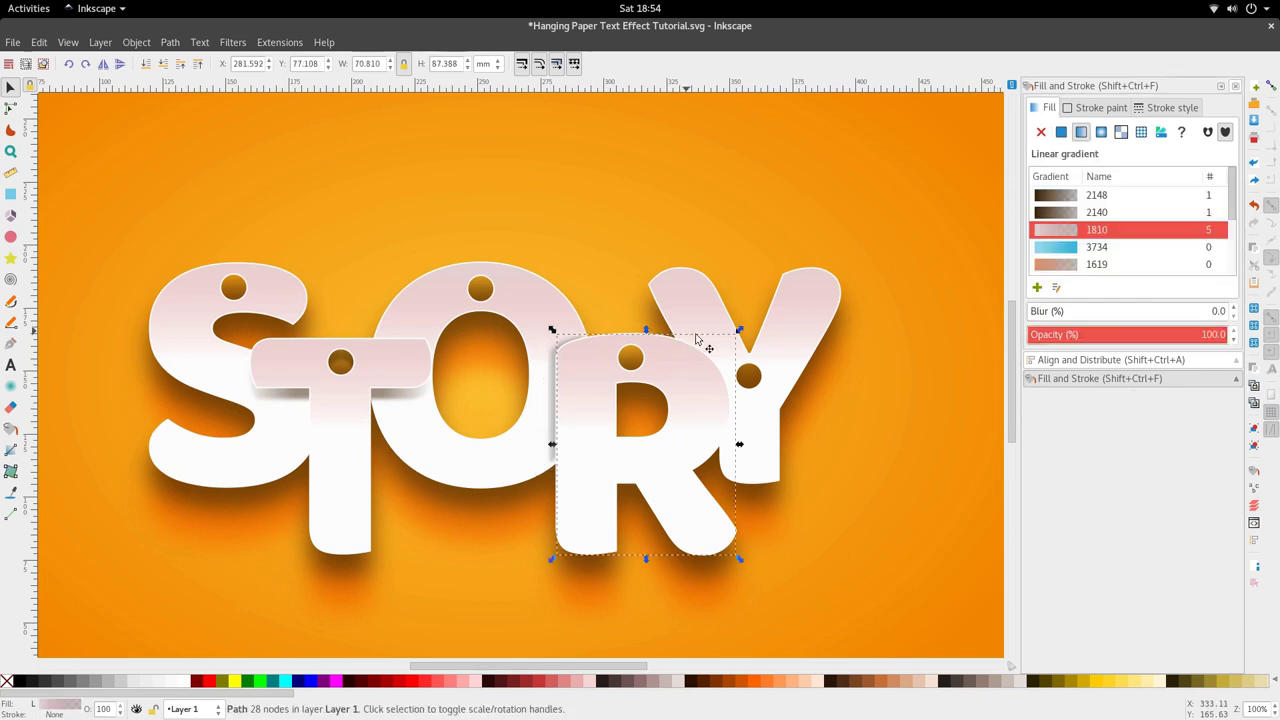
{"action": "left_click", "coordinate": [741, 391]}
{"action": "left_click", "coordinate": [706, 391]}
{"action": "scroll", "coordinate": [701, 388], "scroll_direction": "up", "scroll_amount": 3}
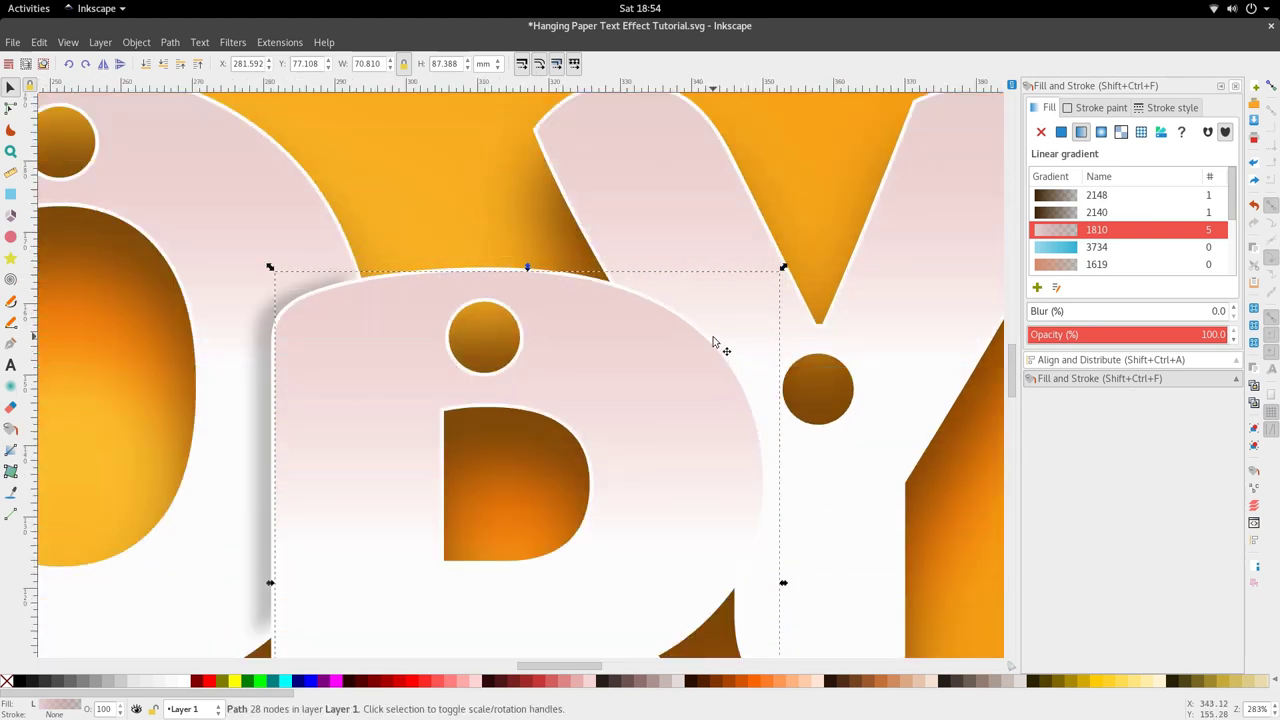
{"action": "left_click", "coordinate": [713, 343]}
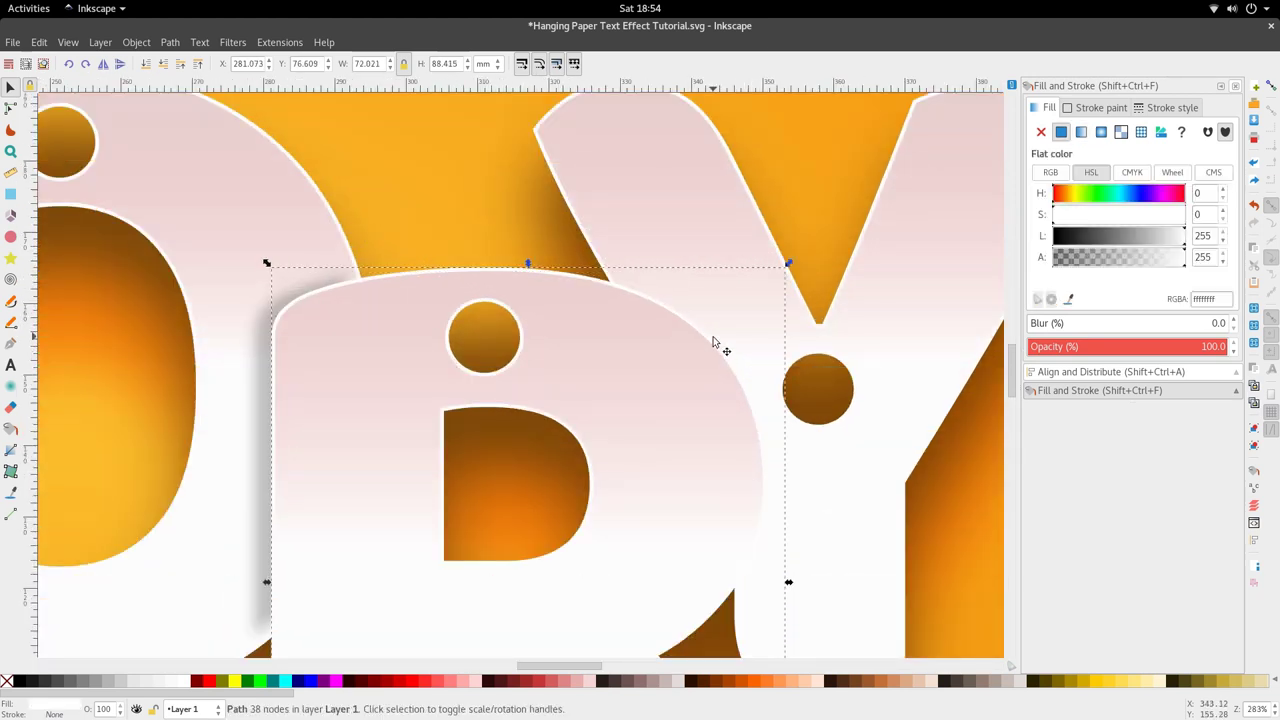
{"action": "key", "text": "shift"}
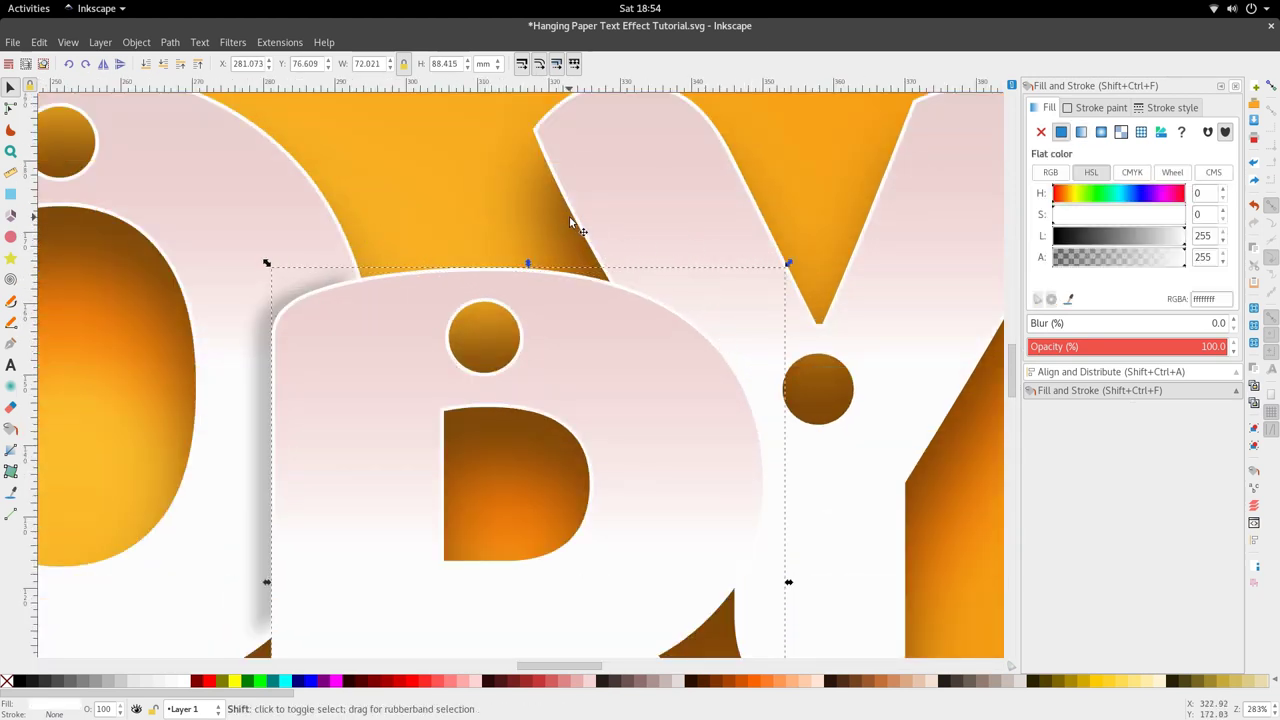
{"action": "left_click", "coordinate": [572, 223], "text": "shift"}
{"action": "key", "text": "1"}
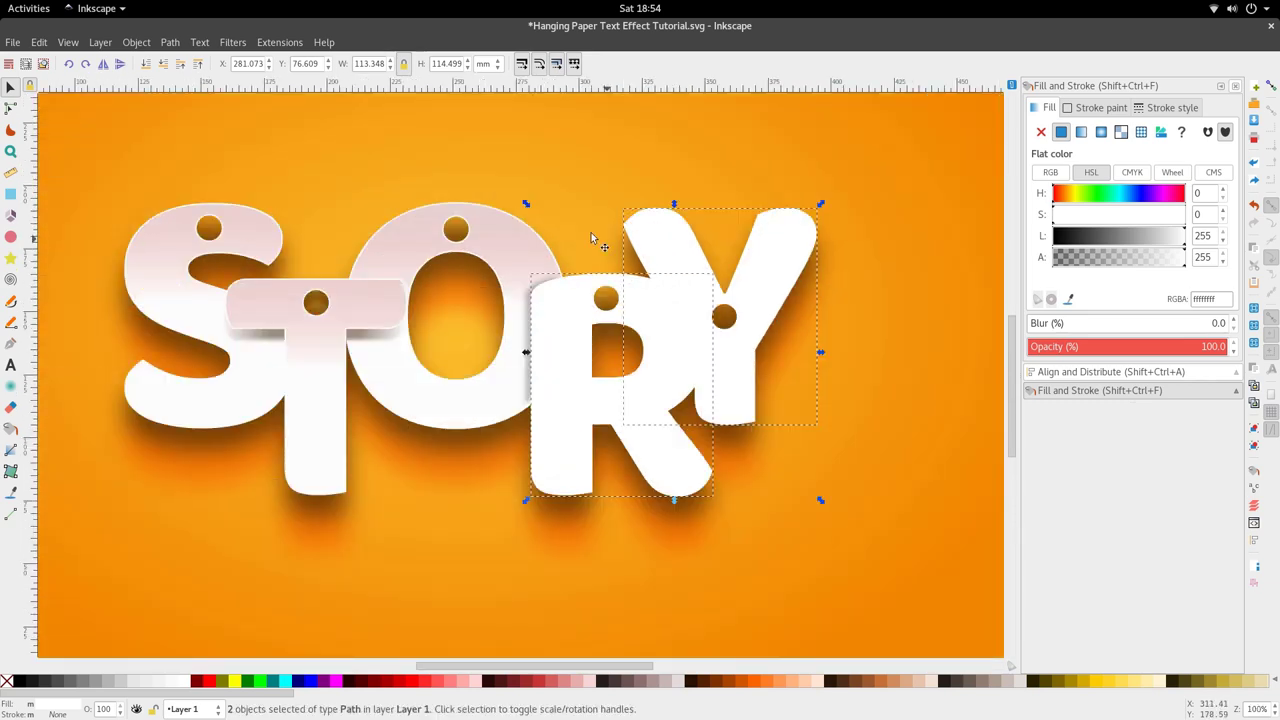
{"action": "left_click", "coordinate": [172, 46]}
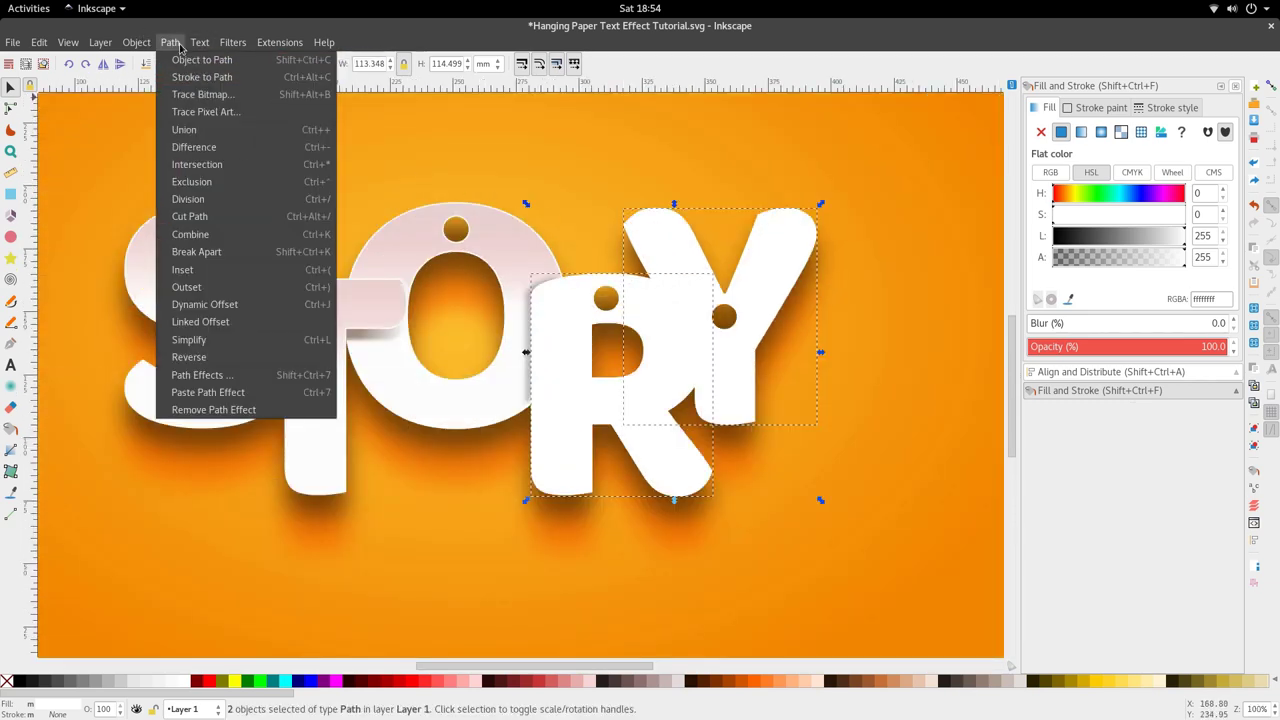
{"action": "left_click", "coordinate": [204, 165]}
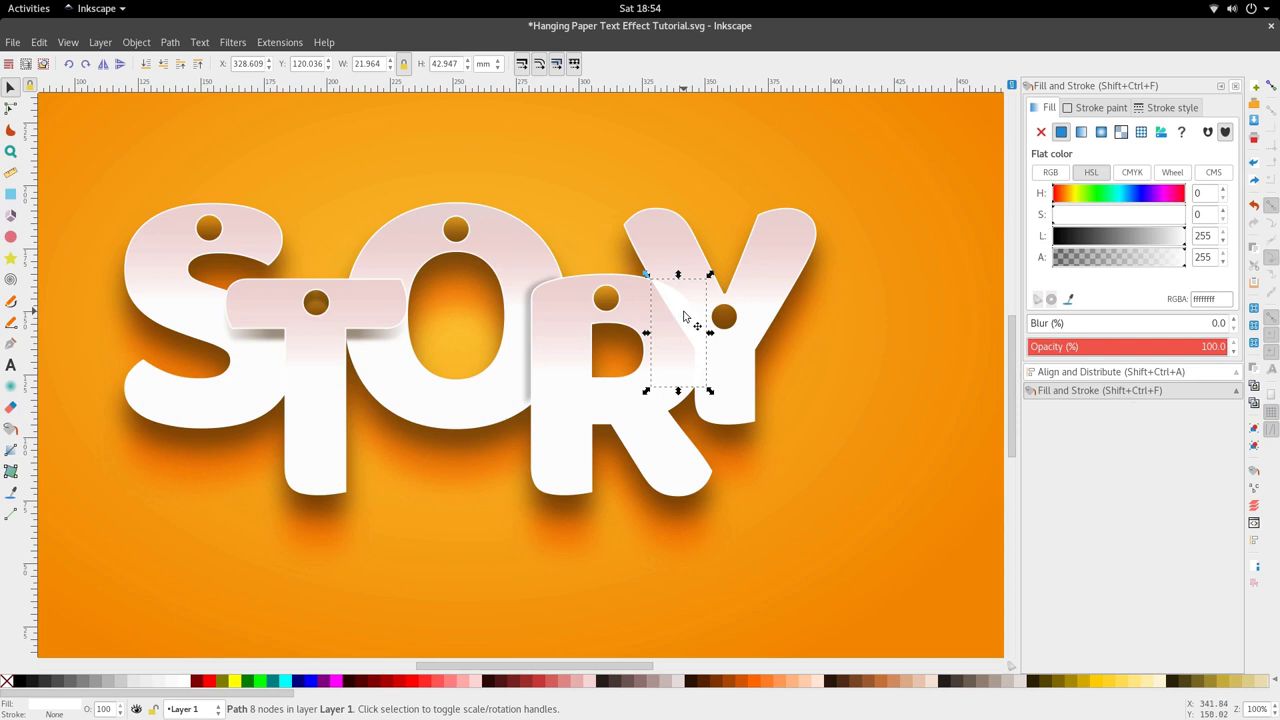
Fill the R and Y overlap shape with black 000000 and shift it about 1.5 mm to the right
{"action": "left_click", "coordinate": [693, 323]}
{"action": "double_click", "coordinate": [693, 318]}
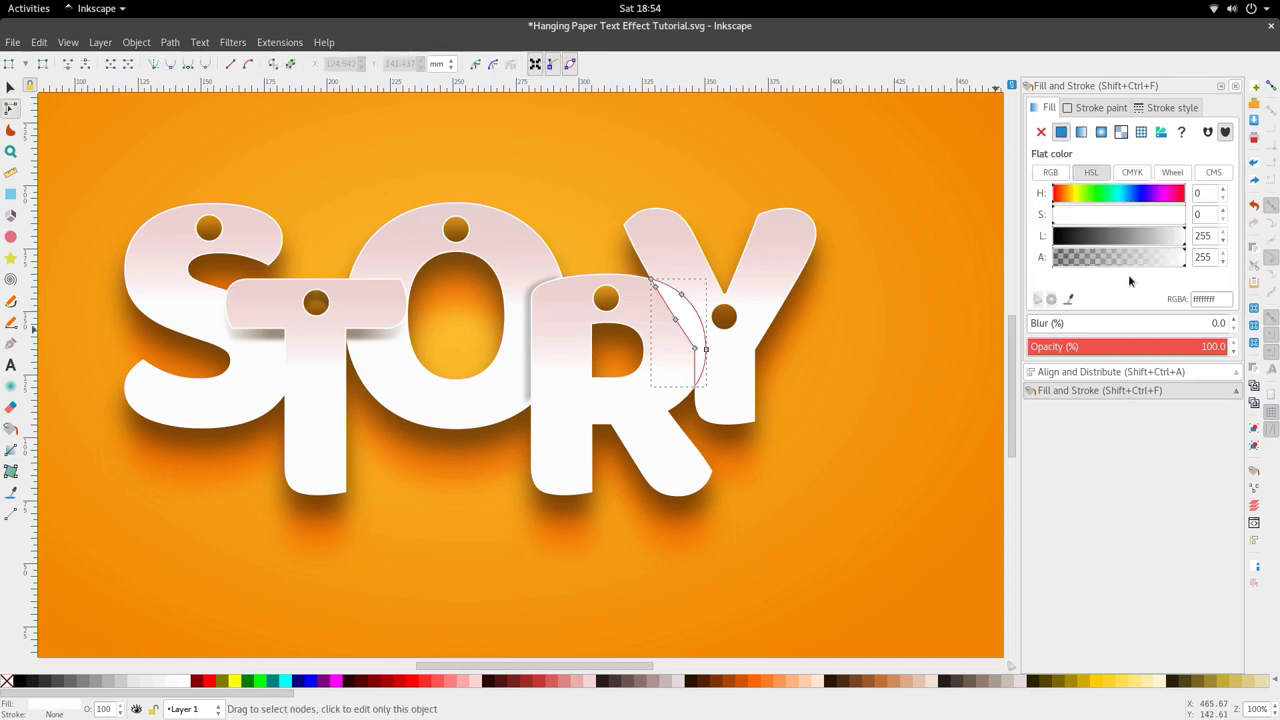
{"action": "left_click_drag", "start_coordinate": [1121, 239], "coordinate": [1053, 243]}
{"action": "key", "text": "s"}
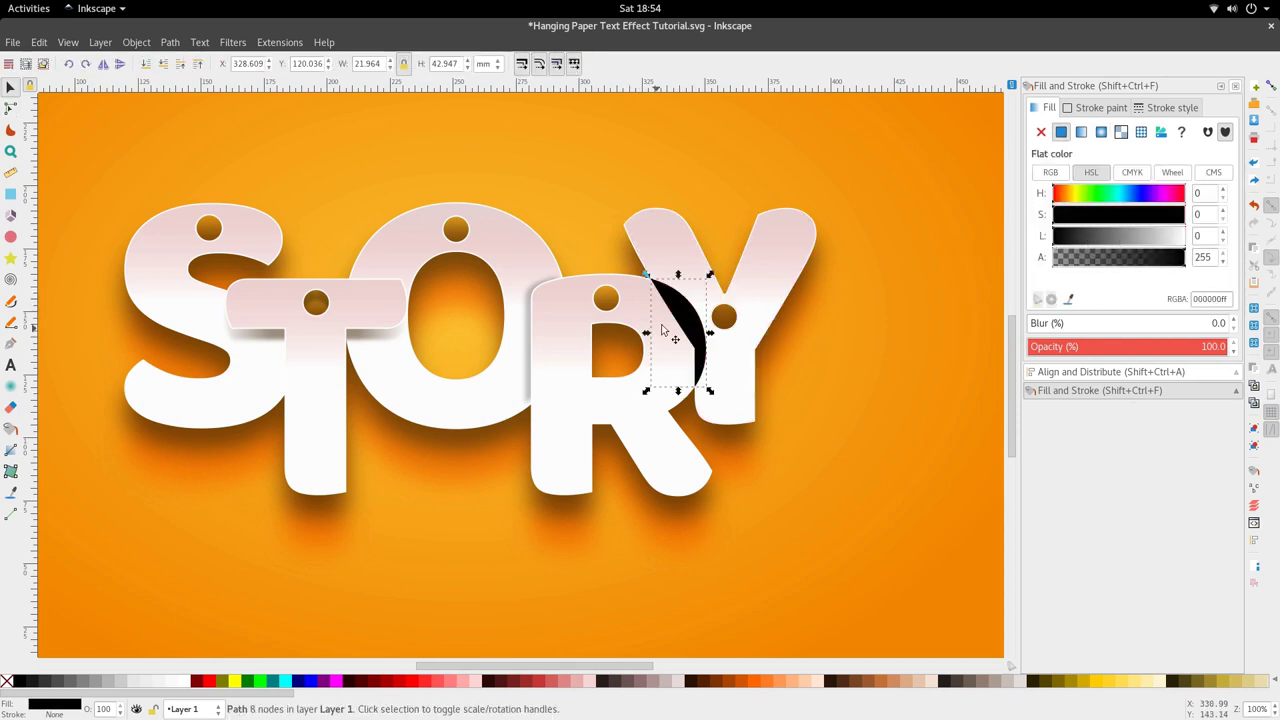
{"action": "scroll", "coordinate": [683, 320], "scroll_direction": "up", "scroll_amount": 1, "text": "ctrl"}
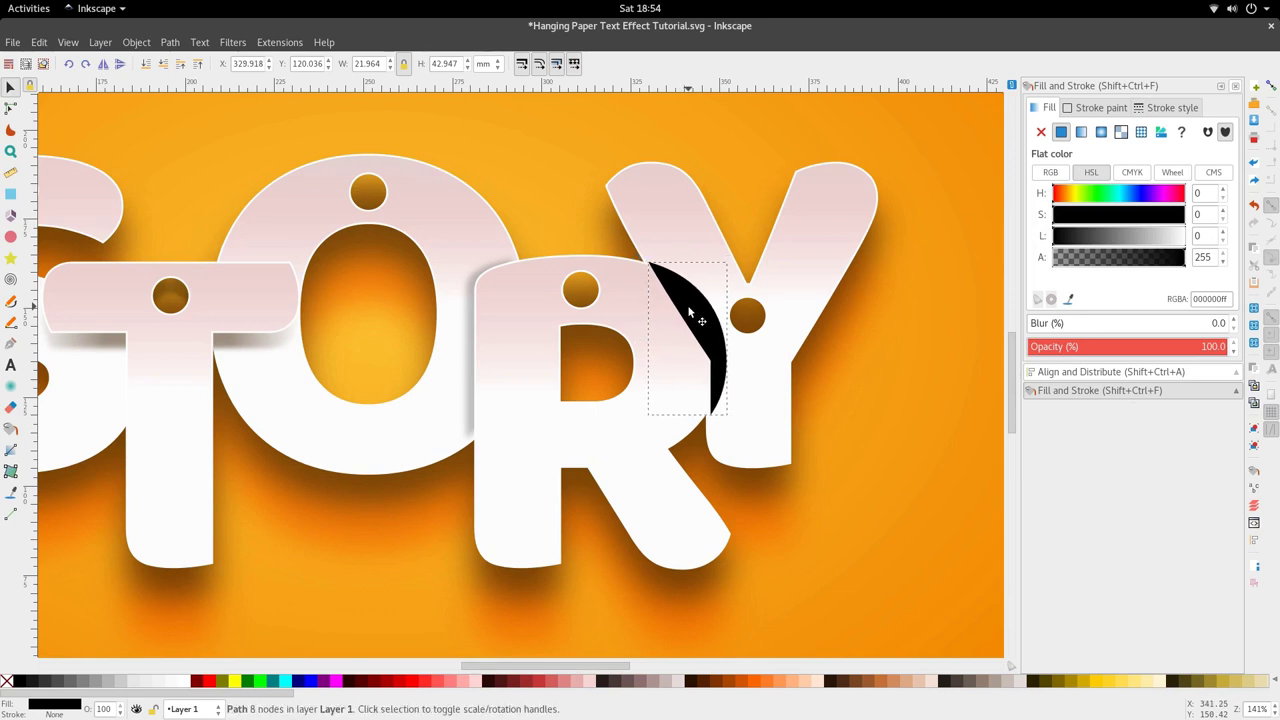
{"action": "left_click_drag", "start_coordinate": [683, 314], "coordinate": [689, 313]}
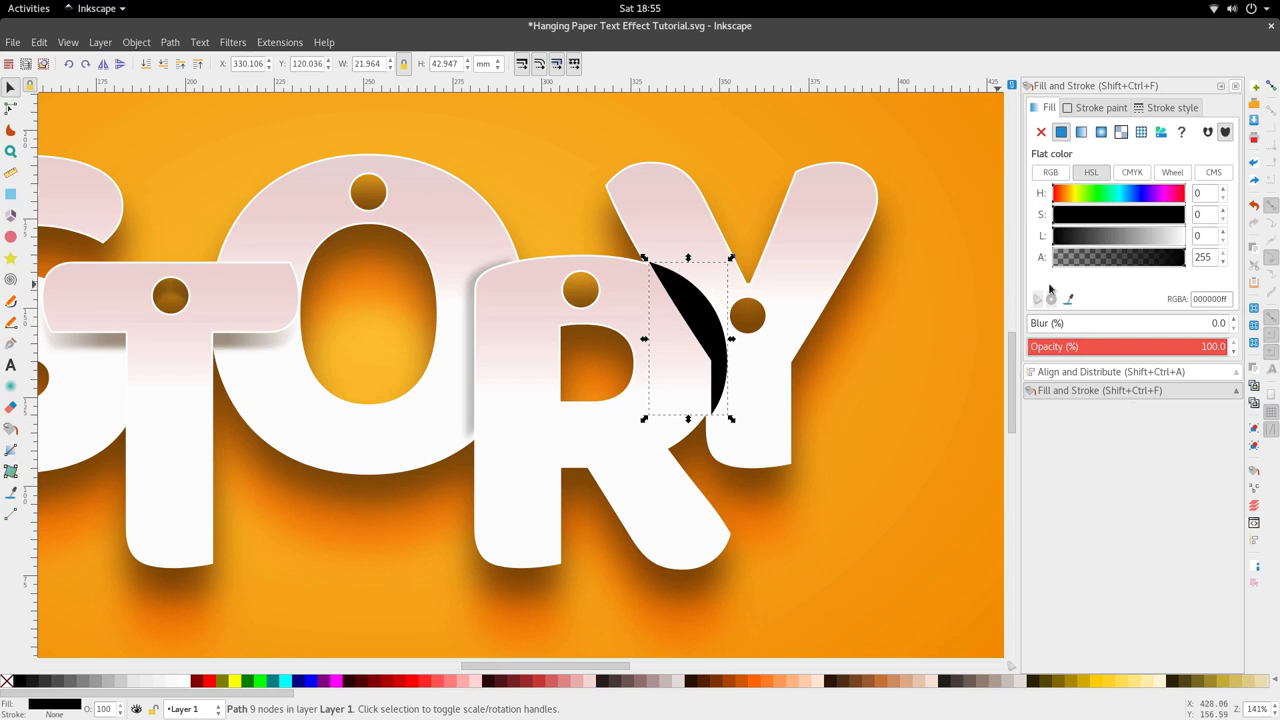
{"action": "left_click", "coordinate": [1036, 322]}
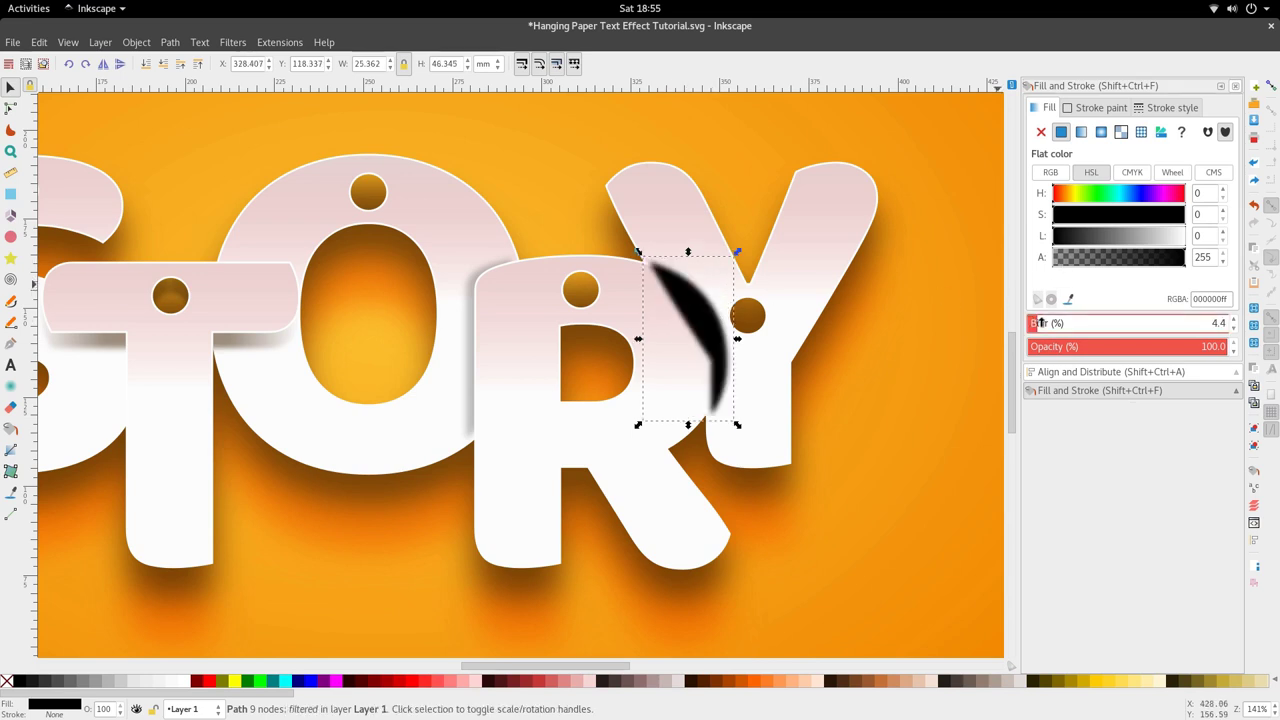
{"action": "left_click_drag", "start_coordinate": [1039, 322], "coordinate": [1042, 322]}
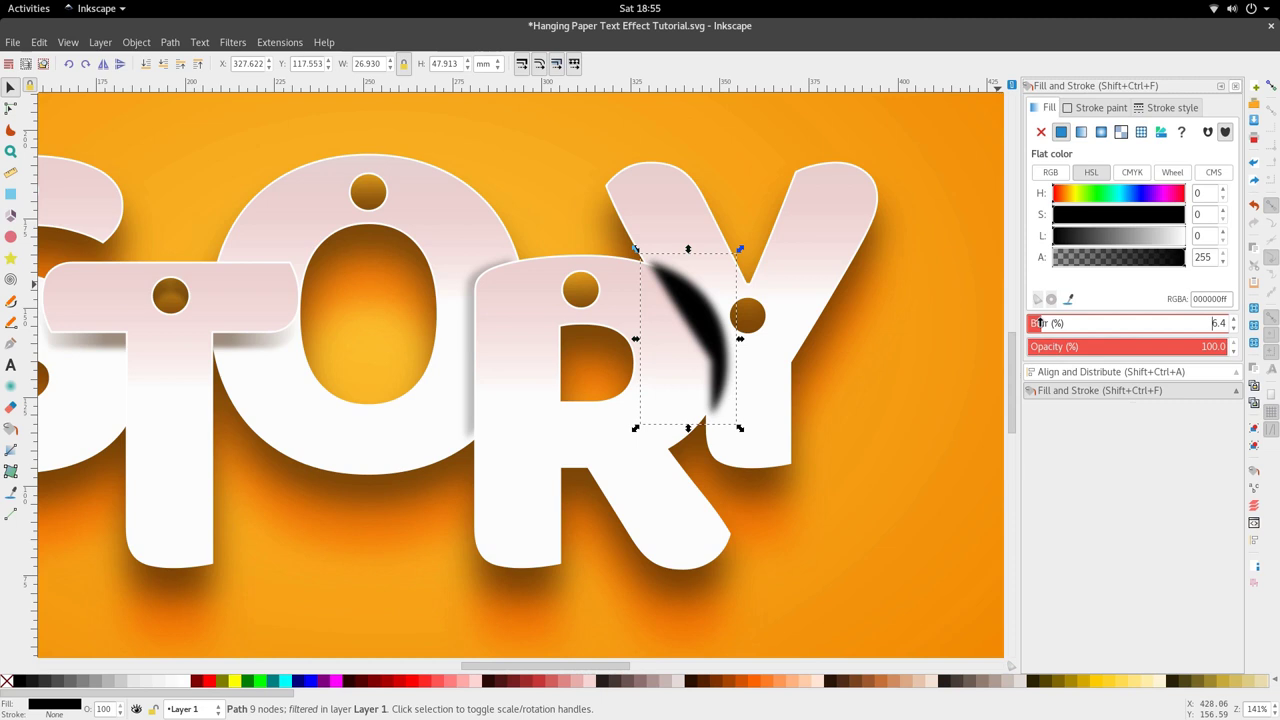
{"action": "left_click", "coordinate": [1222, 323]}
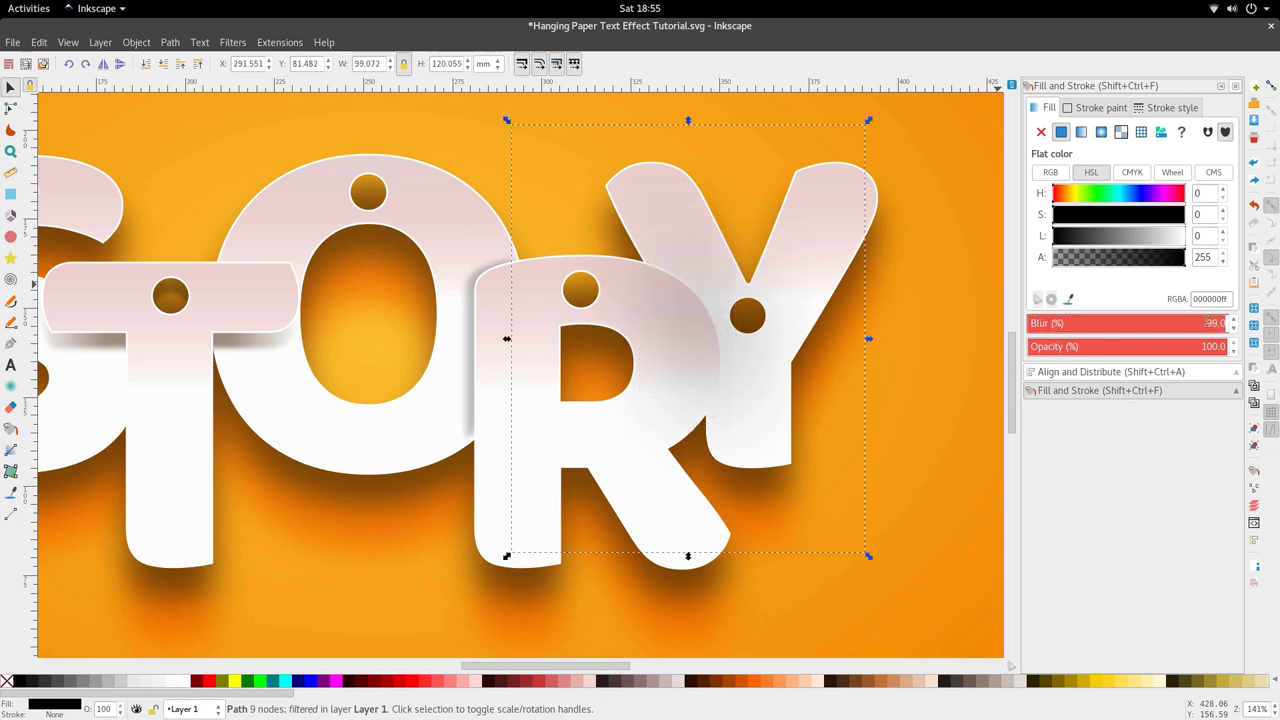
{"action": "key", "text": "ctrl+z"}
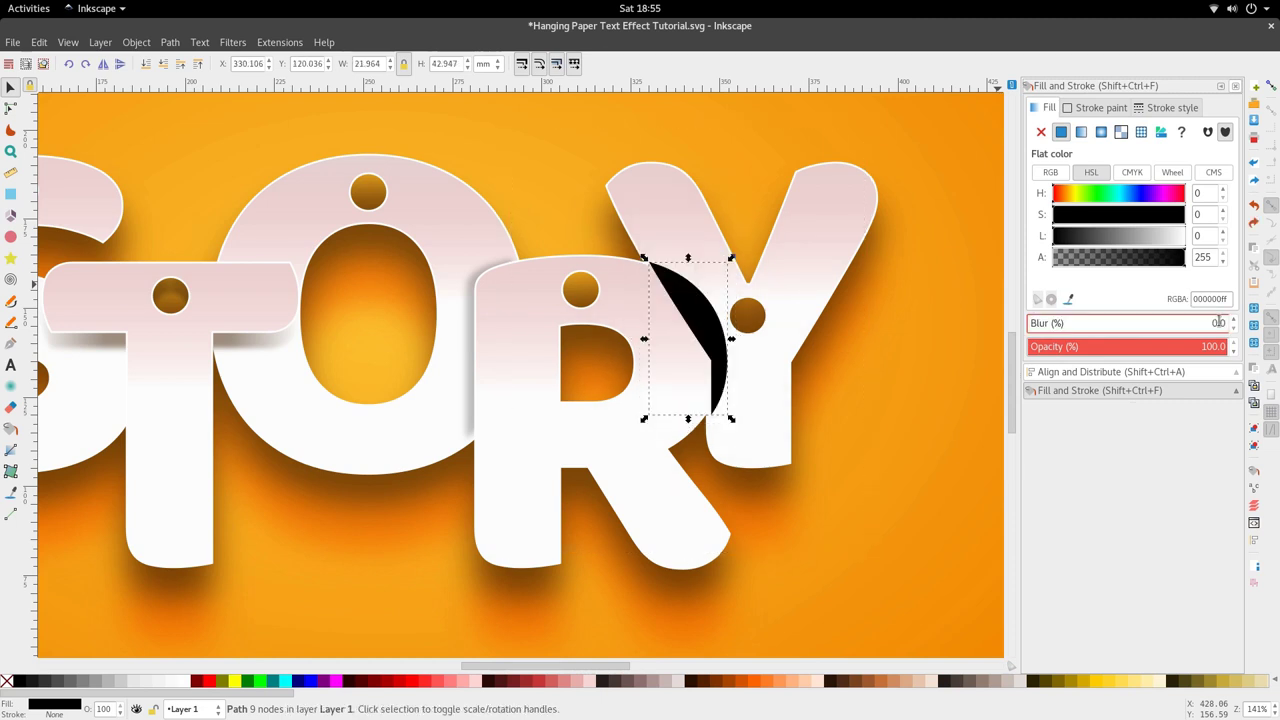
Apply a 5% blur to the black R and Y overlap shape and lower it behind the R
{"action": "type", "text": "5"}
{"action": "key", "text": "Return"}
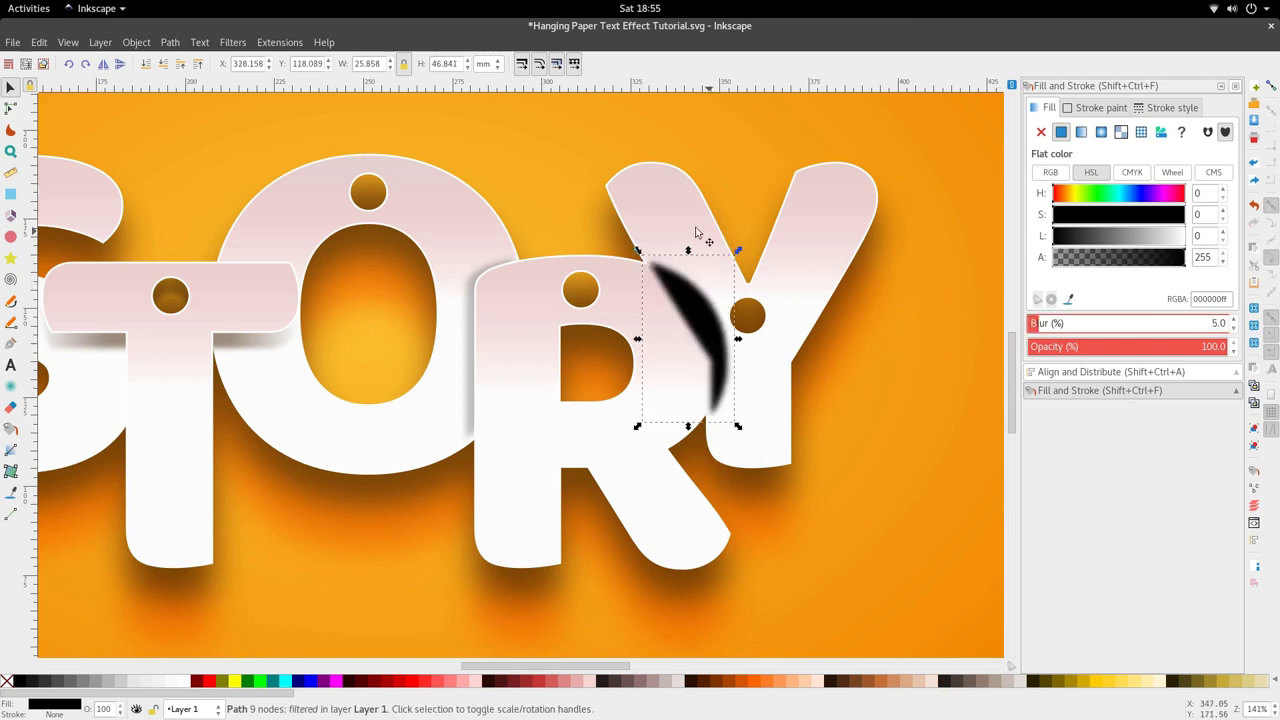
{"action": "left_click", "coordinate": [165, 66]}
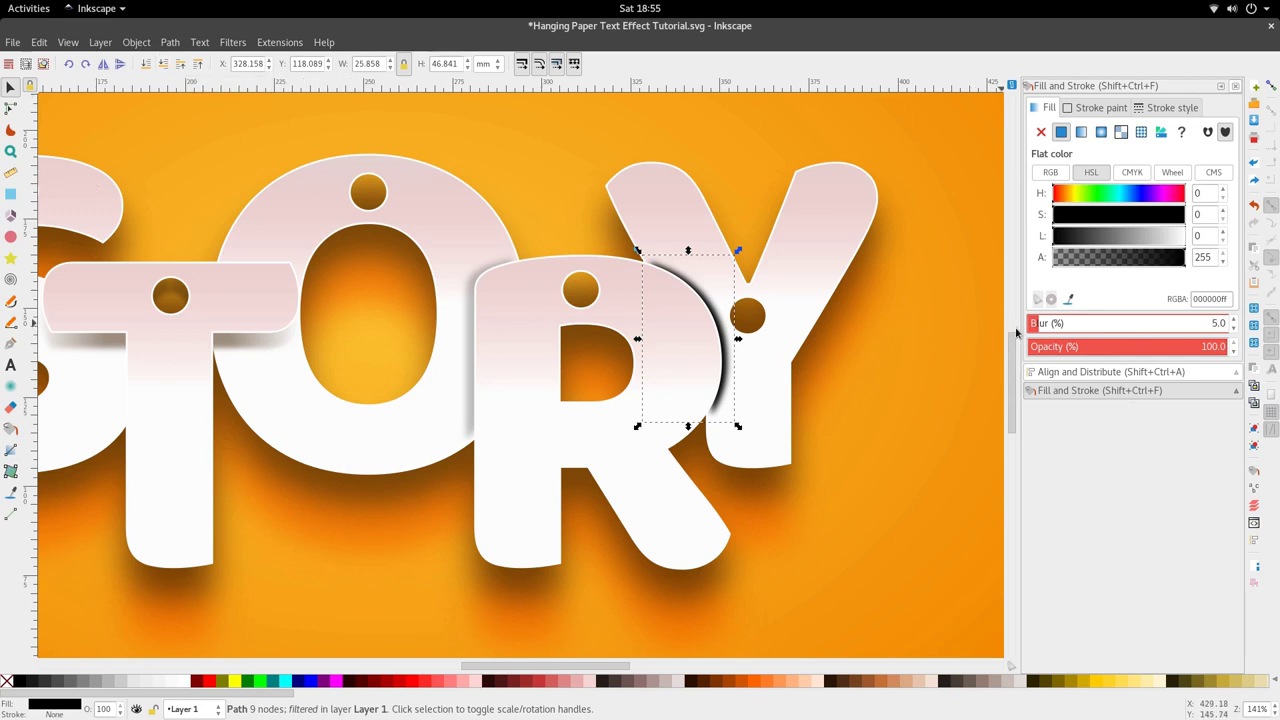
Set the R and Y overlap shadow's opacity to 20.5% and enlarge it to about 28.1 by 51.0 mm along the R's outer curve
{"action": "left_click_drag", "start_coordinate": [1109, 347], "coordinate": [1062, 347]}
{"action": "scroll", "coordinate": [750, 340], "scroll_direction": "up", "scroll_amount": 2}
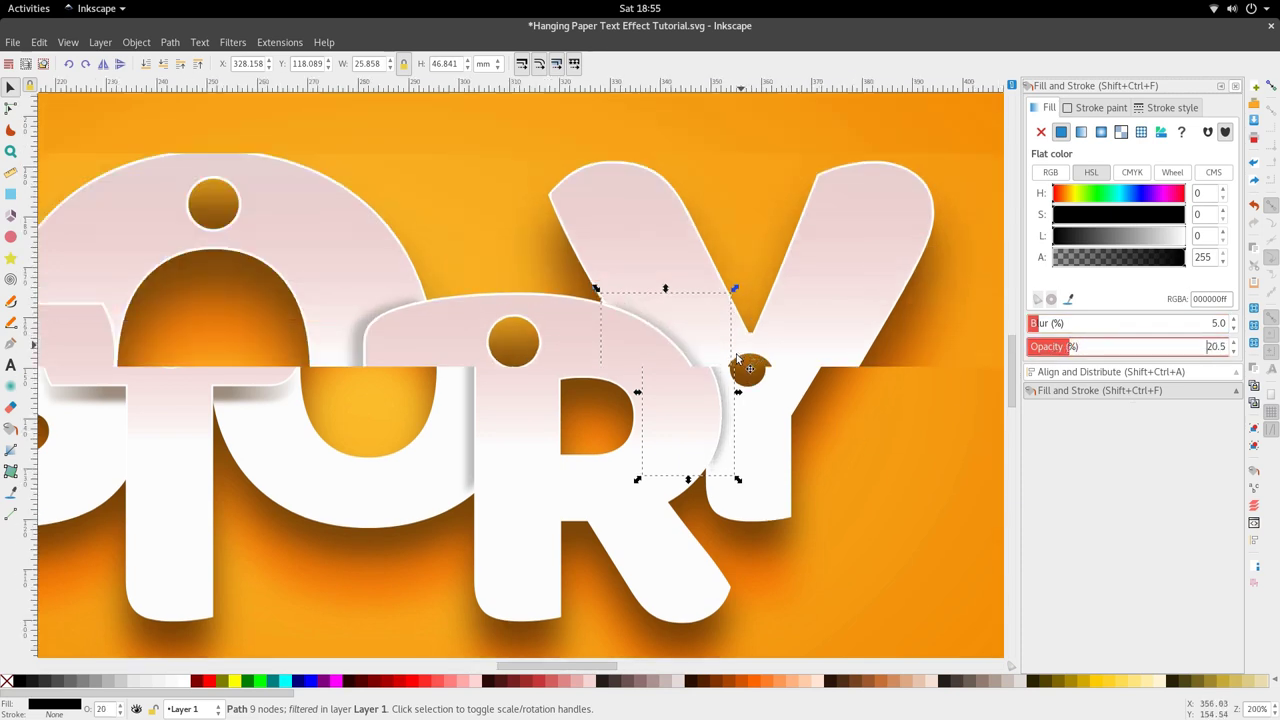
{"action": "left_click_drag", "start_coordinate": [710, 388], "coordinate": [723, 391]}
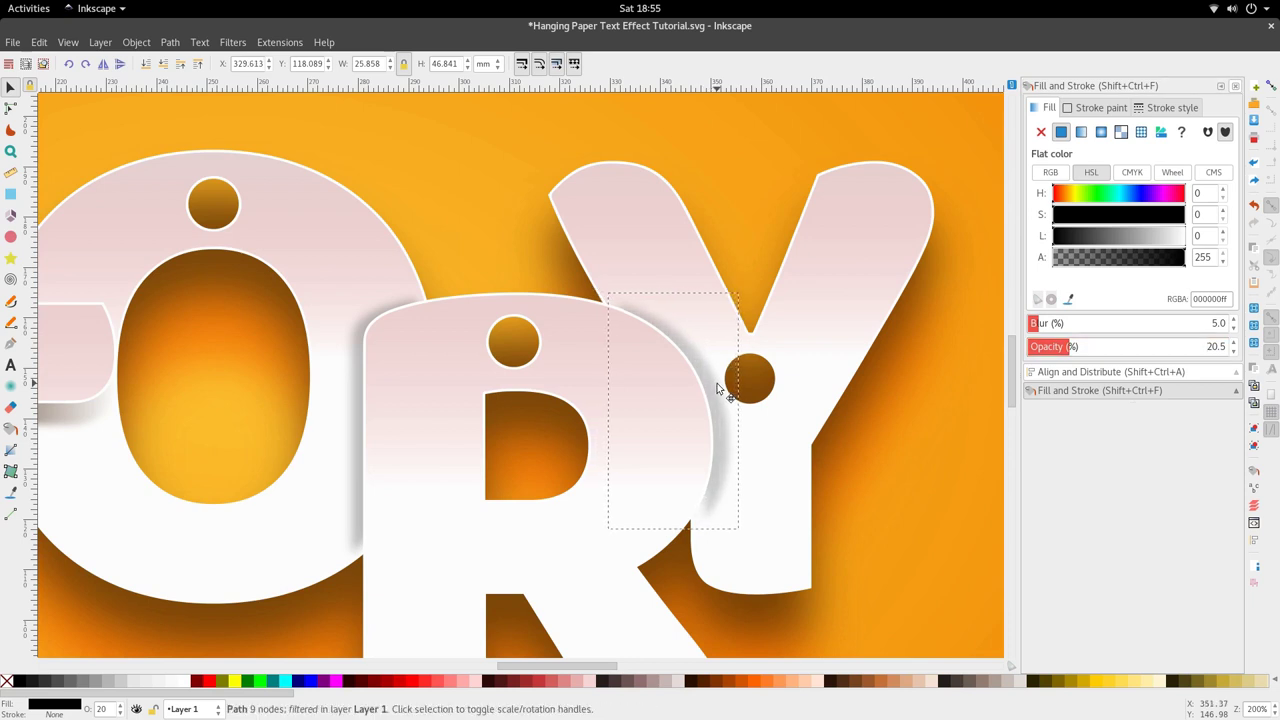
{"action": "scroll", "coordinate": [723, 391], "scroll_direction": "down", "scroll_amount": 1}
{"action": "mouse_move", "coordinate": [735, 485]}
{"action": "left_mouse_down"}
{"action": "mouse_move", "coordinate": [742, 505]}
{"action": "mouse_move", "coordinate": [716, 475]}
{"action": "left_mouse_up"}
{"action": "left_click", "coordinate": [716, 475]}
{"action": "key", "text": "5"}
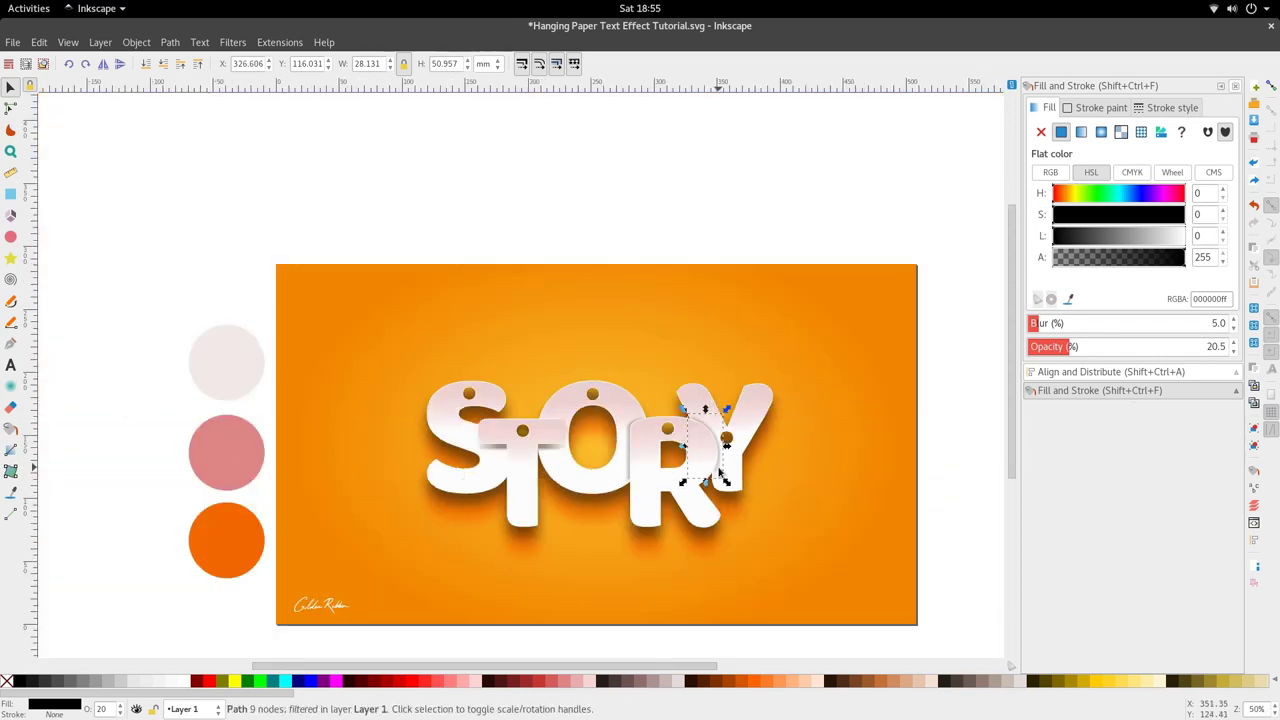
Select the shadow between the O and the R and enlarge it slightly to about 20.0 by 57.6 mm
{"action": "left_click", "coordinate": [716, 476]}
{"action": "scroll", "coordinate": [693, 485], "scroll_direction": "left", "scroll_amount": 1}
{"action": "left_click", "coordinate": [703, 512]}
{"action": "scroll", "coordinate": [680, 417], "scroll_direction": "up", "scroll_amount": 3}
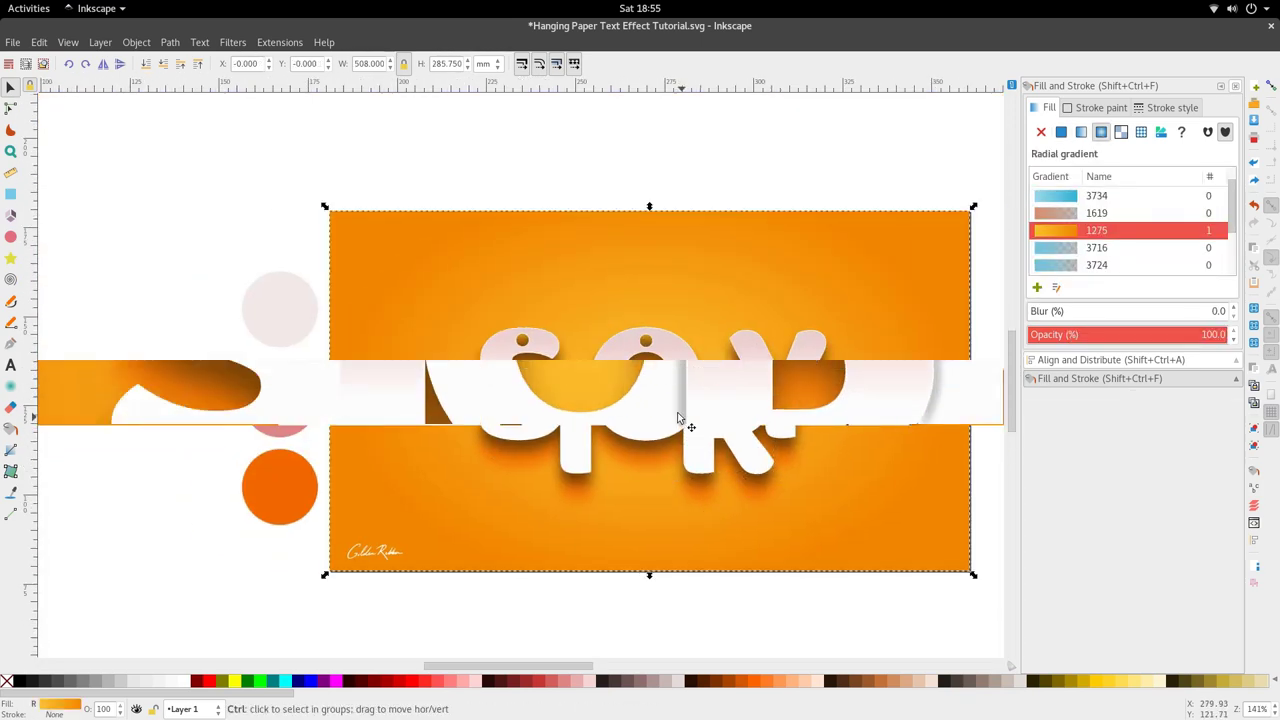
{"action": "left_click", "coordinate": [679, 373]}
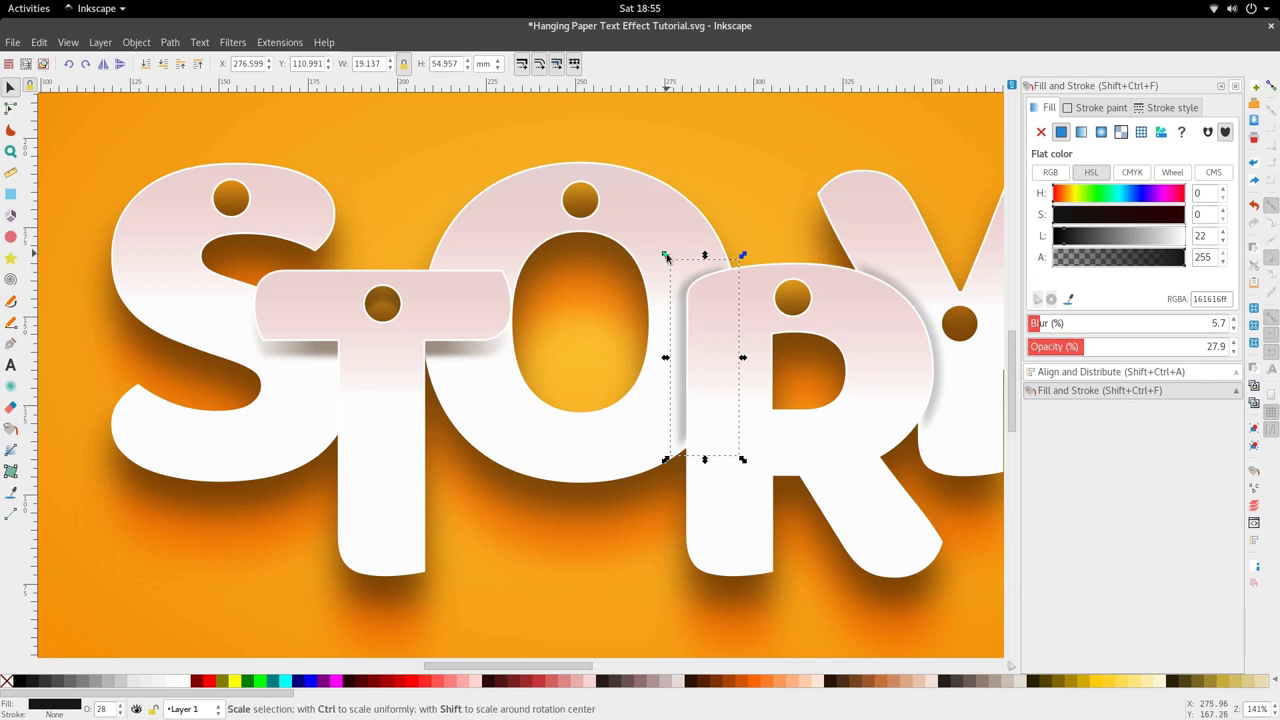
{"action": "left_click_drag", "start_coordinate": [665, 255], "coordinate": [661, 255]}
{"action": "key", "text": "5"}
{"action": "left_click", "coordinate": [646, 417]}
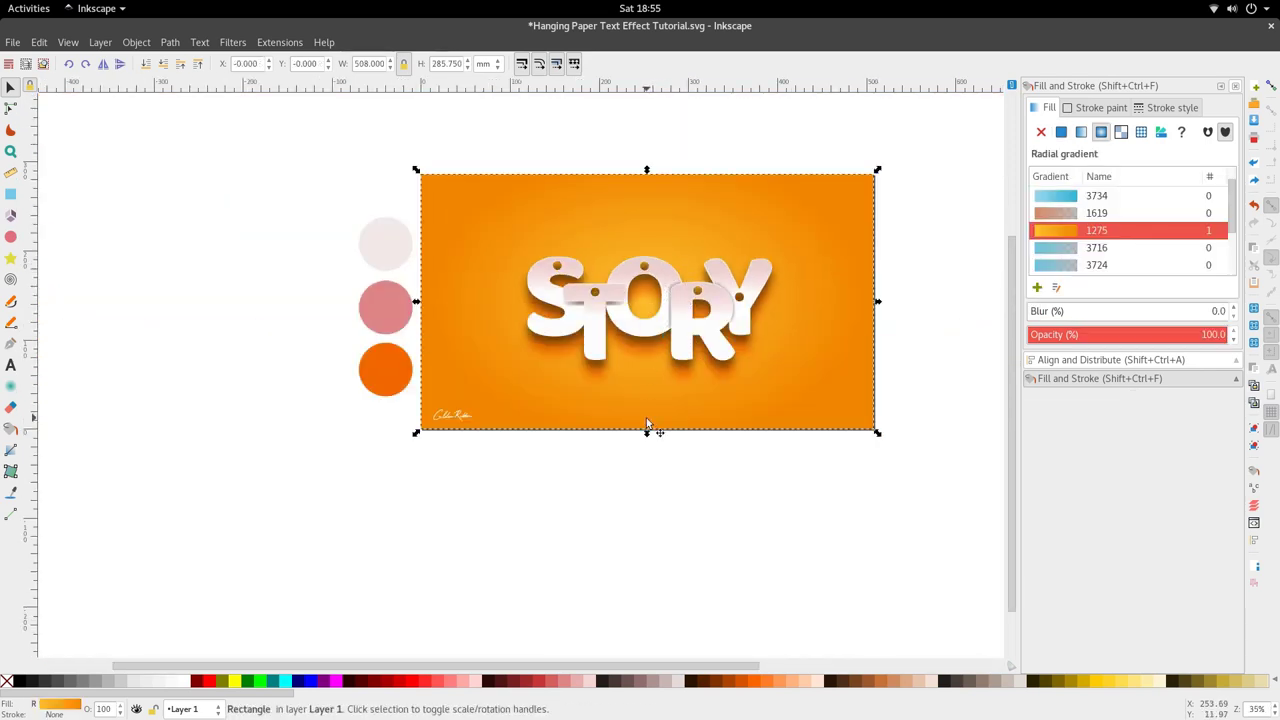
Reduce the opacity of the shadow the R casts on the O to 23.8%
{"action": "key", "text": "1"}
{"action": "left_click", "coordinate": [686, 300]}
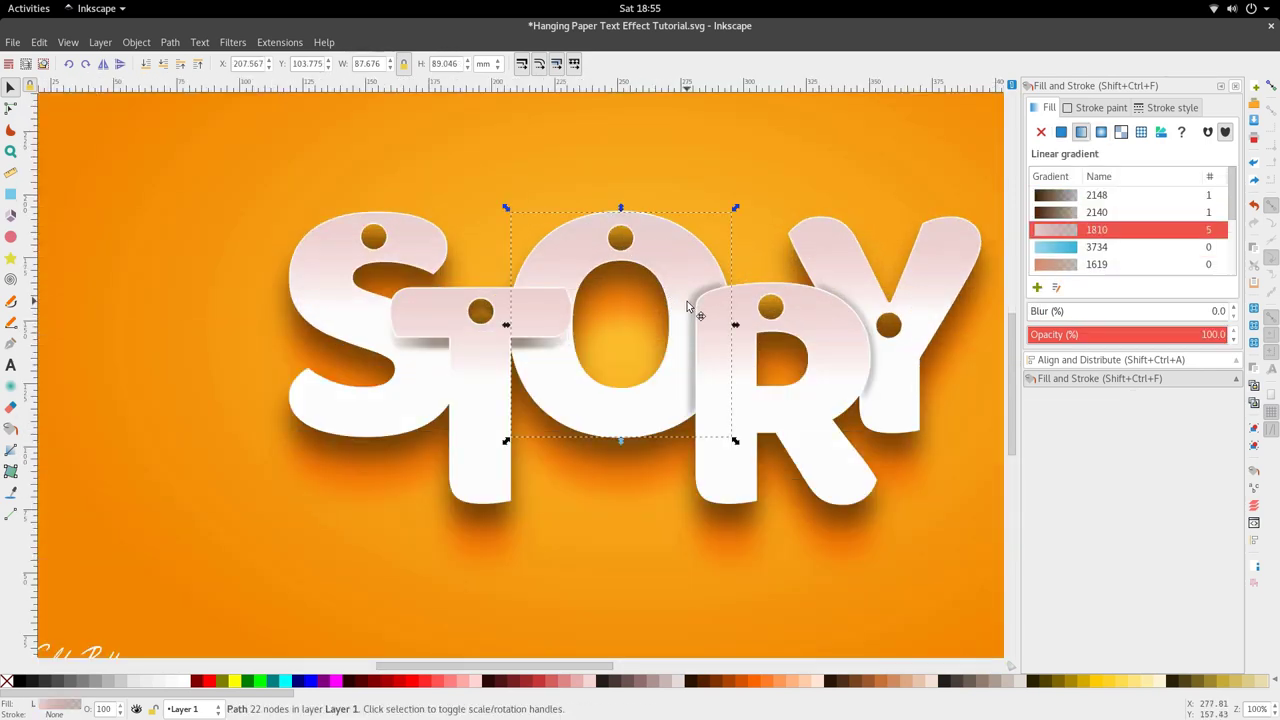
{"action": "left_click", "coordinate": [697, 308], "text": "alt"}
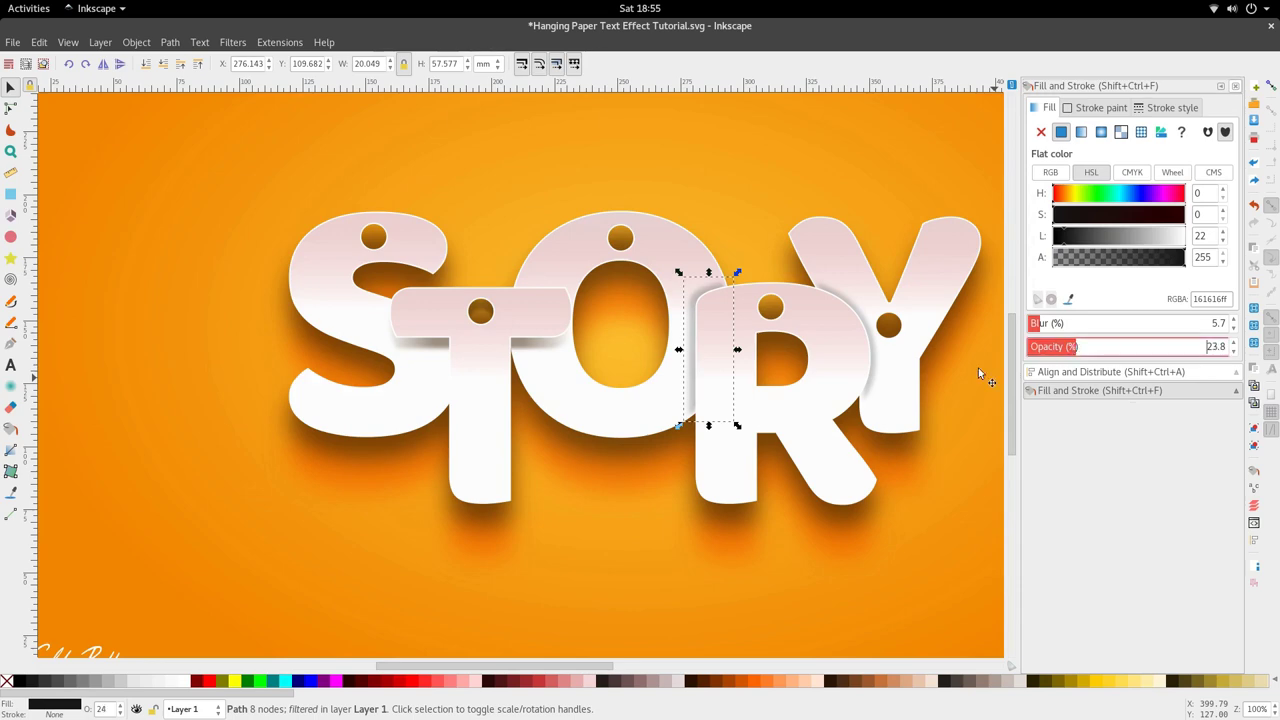
{"action": "key", "text": "5"}
{"action": "left_click", "coordinate": [740, 455]}
{"action": "scroll", "coordinate": [730, 405], "scroll_direction": "up", "scroll_amount": 2}
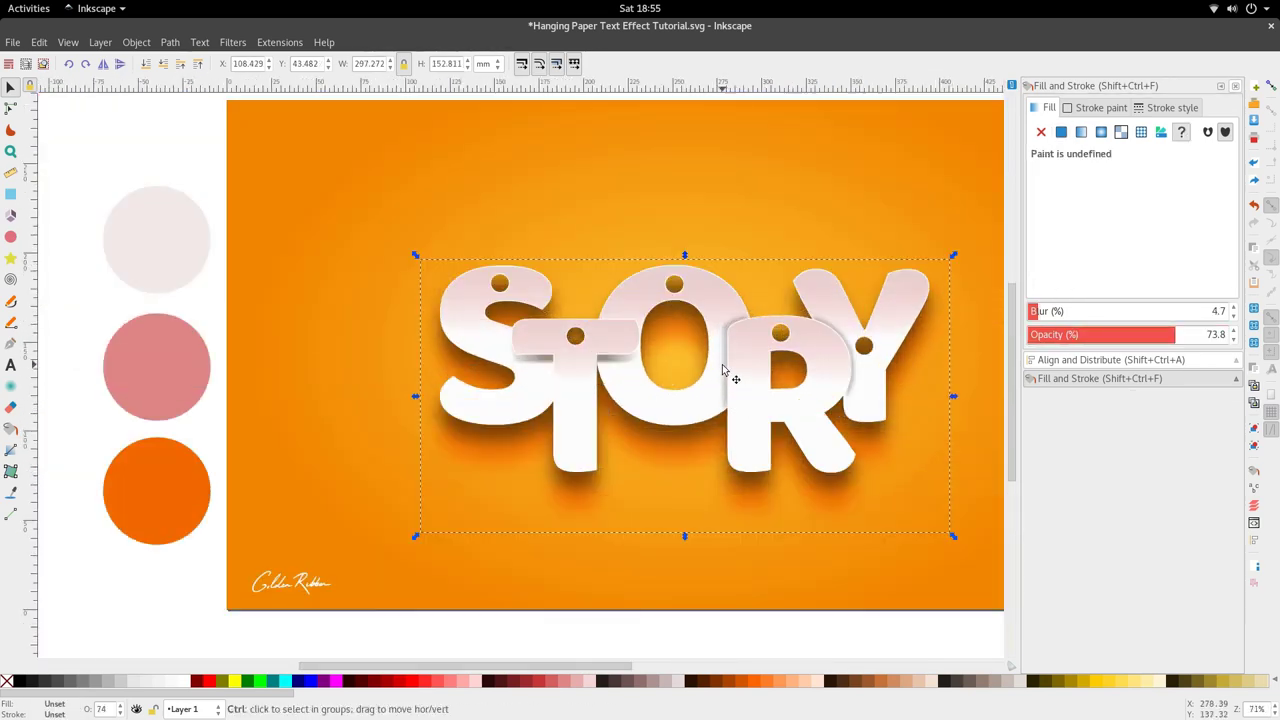
Enlarge the shadow the R casts on the O to about 21.8 by 62.6 mm and set its opacity to 10.1%
{"action": "scroll", "coordinate": [722, 367], "scroll_direction": "up", "scroll_amount": 1}
{"action": "double_click", "coordinate": [725, 367]}
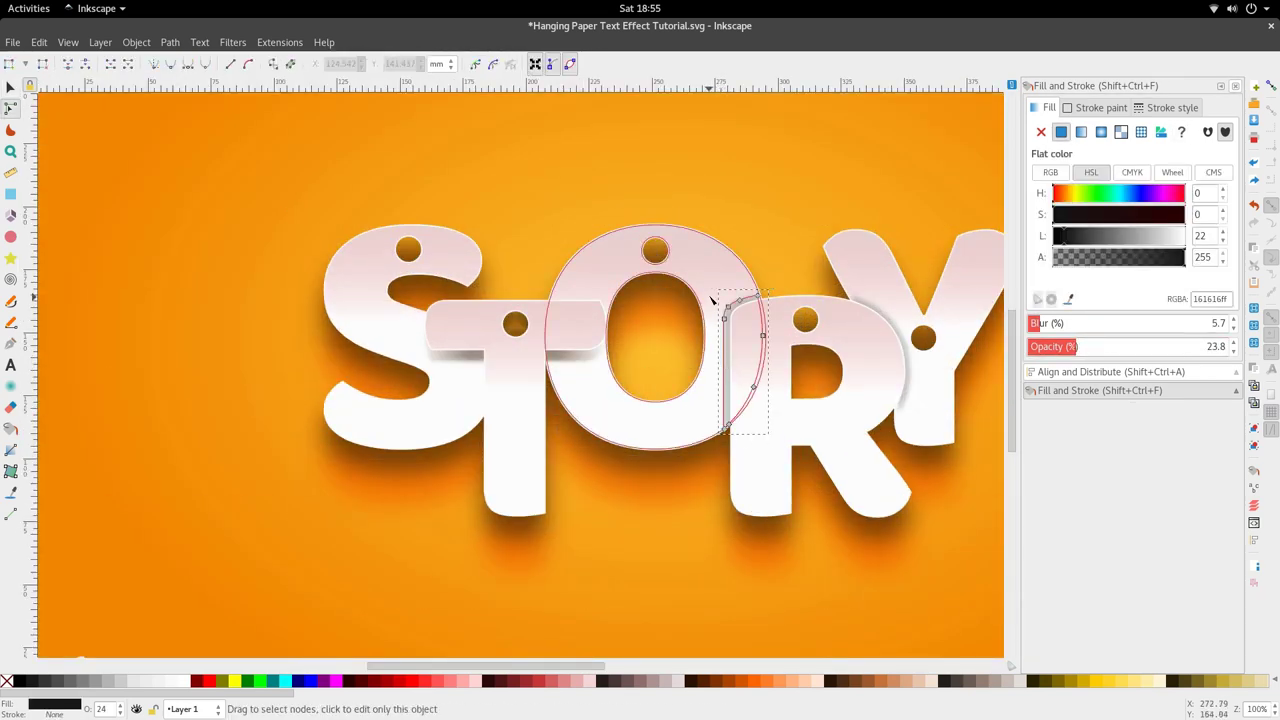
{"action": "key", "text": "s"}
{"action": "left_click_drag", "start_coordinate": [724, 317], "coordinate": [718, 318]}
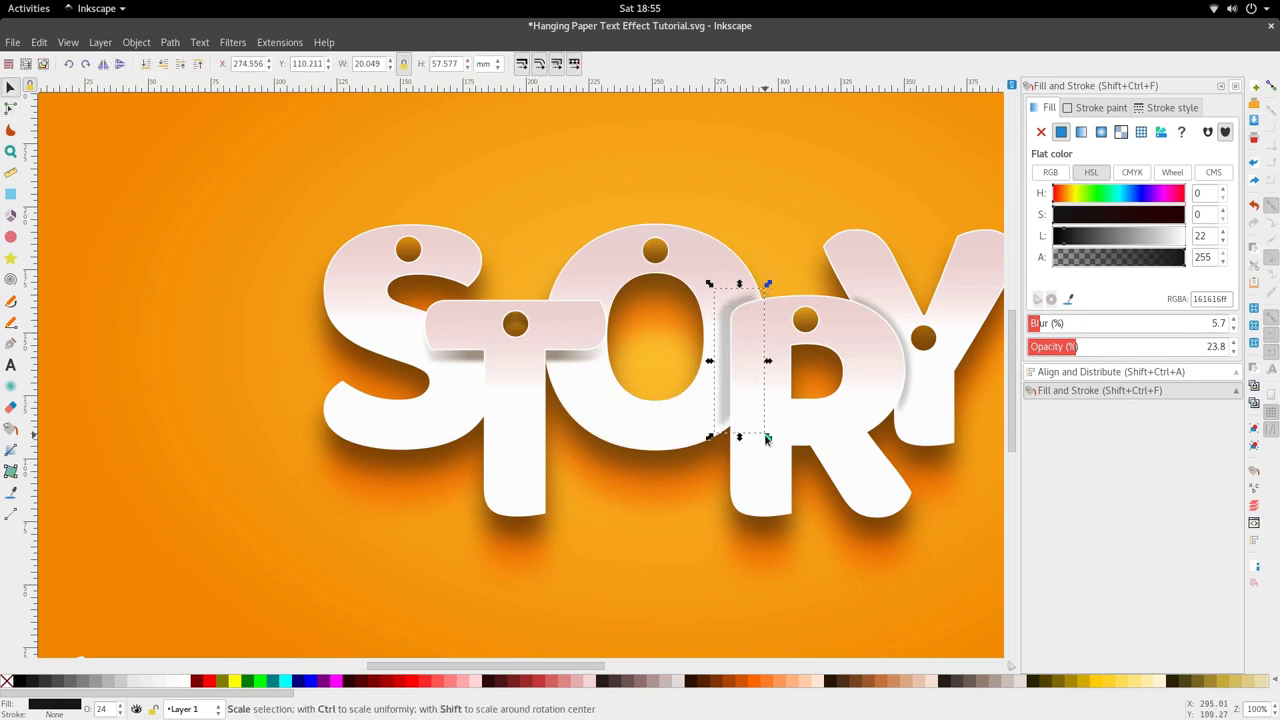
{"action": "left_click_drag", "start_coordinate": [765, 433], "coordinate": [778, 450]}
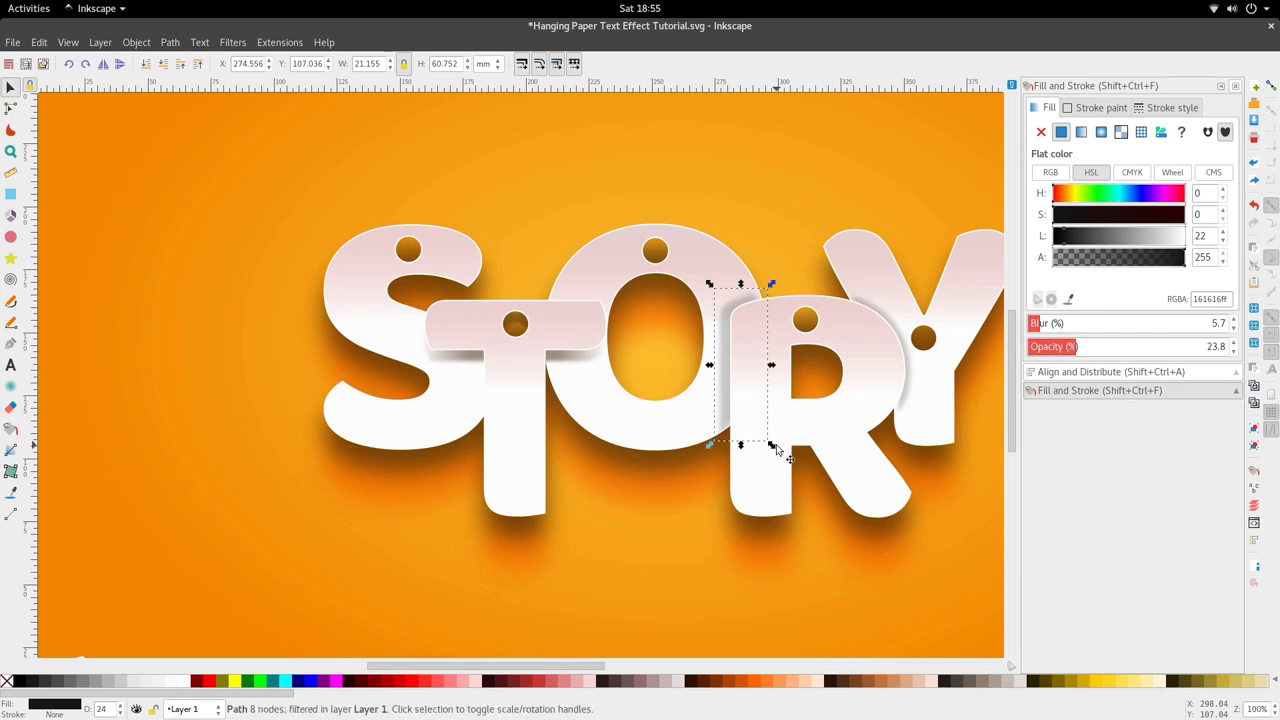
{"action": "left_click_drag", "start_coordinate": [772, 289], "coordinate": [780, 282]}
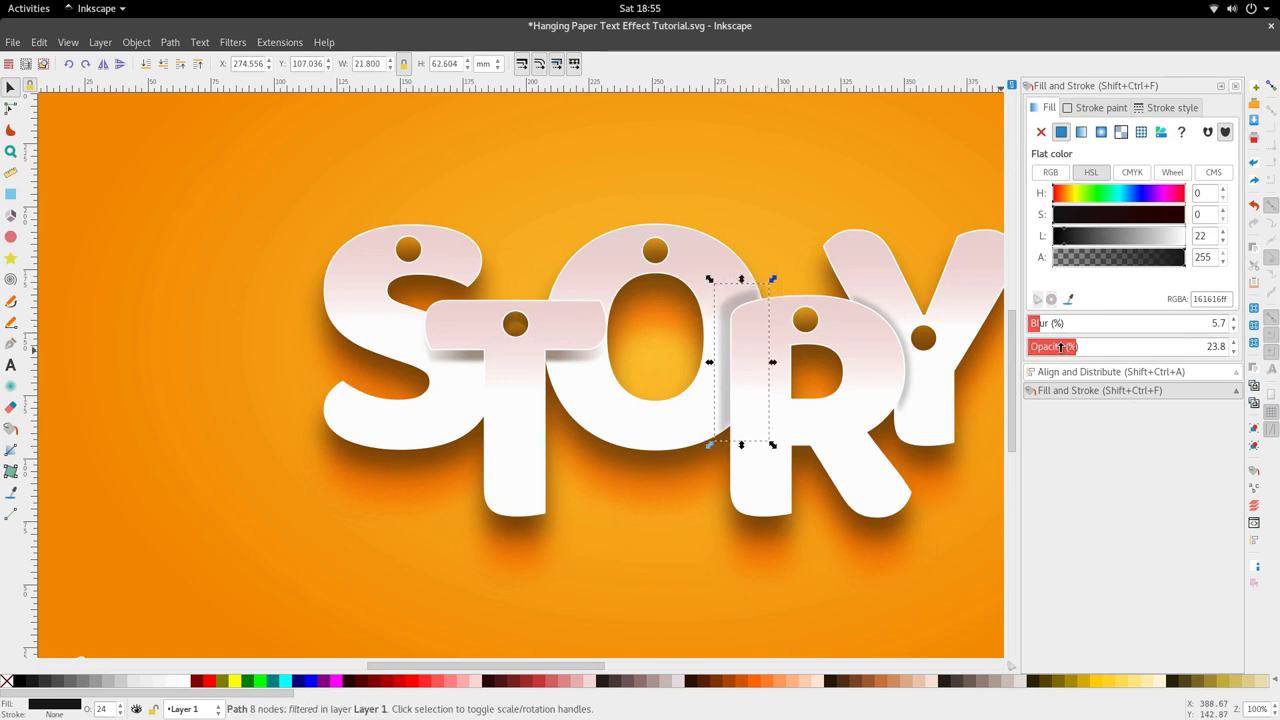
{"action": "left_click_drag", "start_coordinate": [1061, 346], "coordinate": [1050, 346]}
Resize the R and Y overlap shadow to about 31.3 by 56.8 mm and set its opacity to 32.2%
{"action": "scroll", "coordinate": [785, 337], "scroll_direction": "right", "scroll_amount": 4}
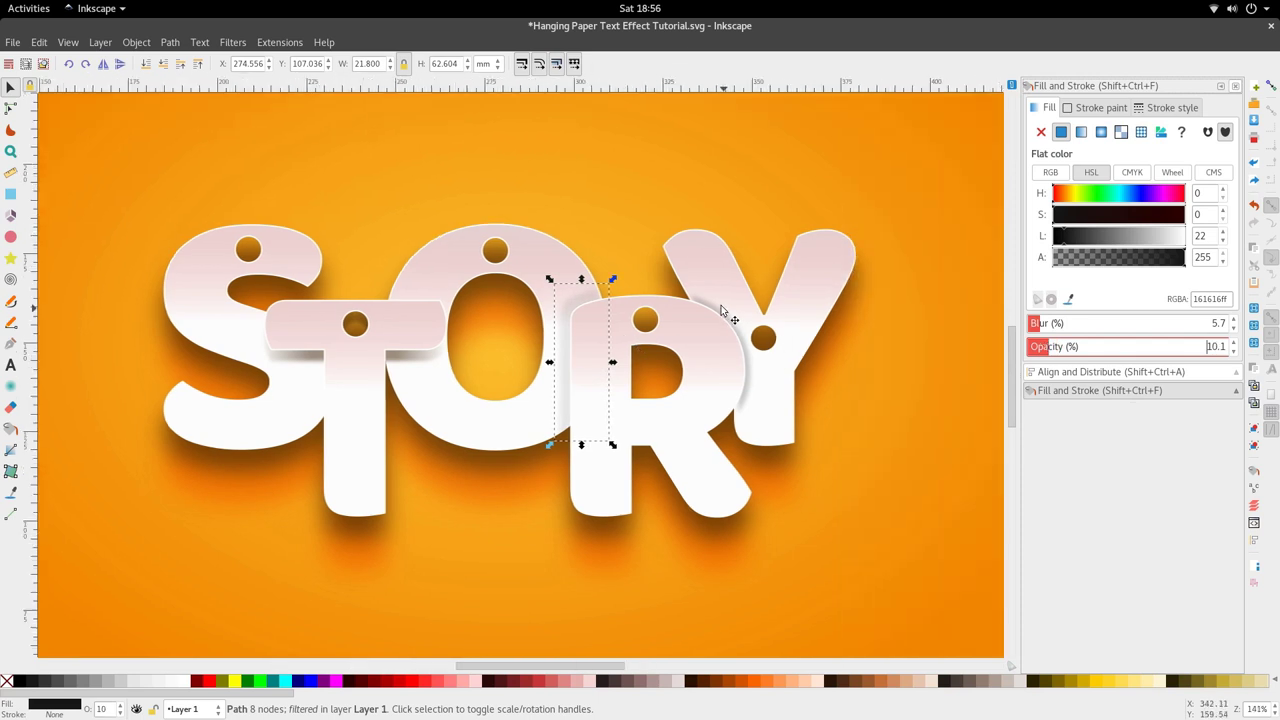
{"action": "scroll", "coordinate": [721, 305], "scroll_direction": "up", "scroll_amount": 2}
{"action": "left_click", "coordinate": [725, 325]}
{"action": "left_click_drag", "start_coordinate": [792, 533], "coordinate": [768, 494]}
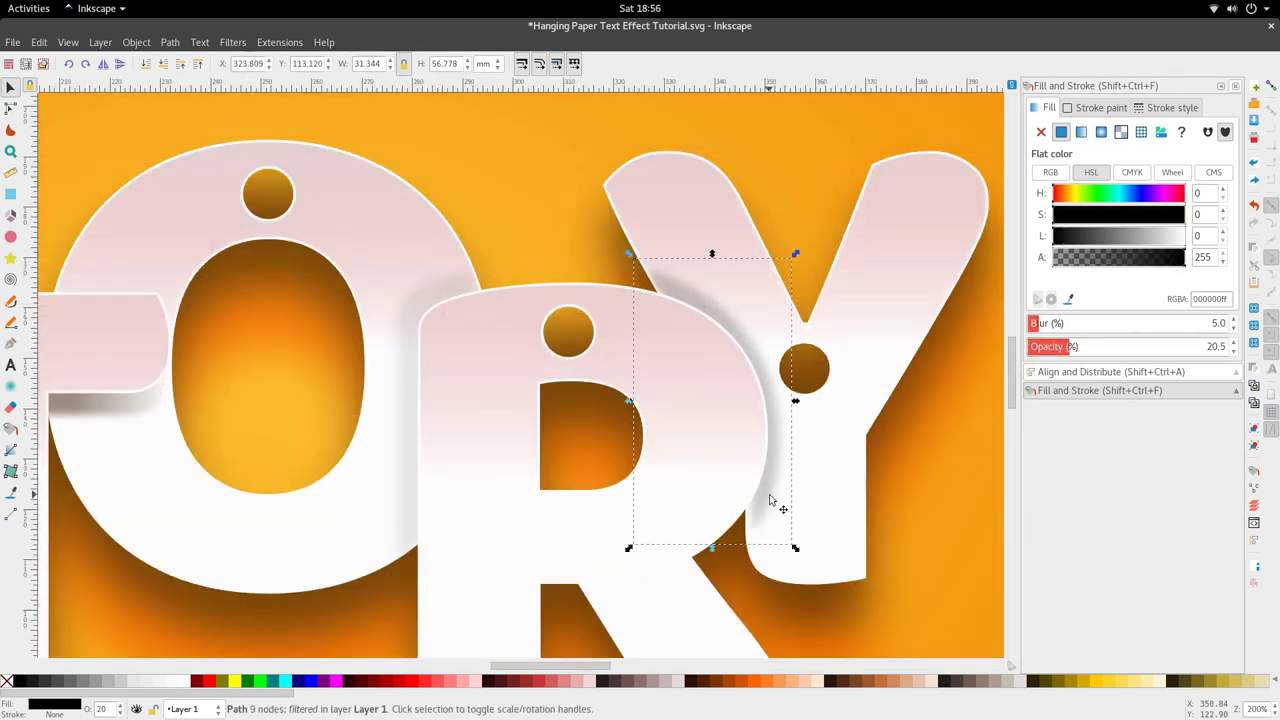
{"action": "left_click_drag", "start_coordinate": [1063, 347], "coordinate": [1091, 347]}
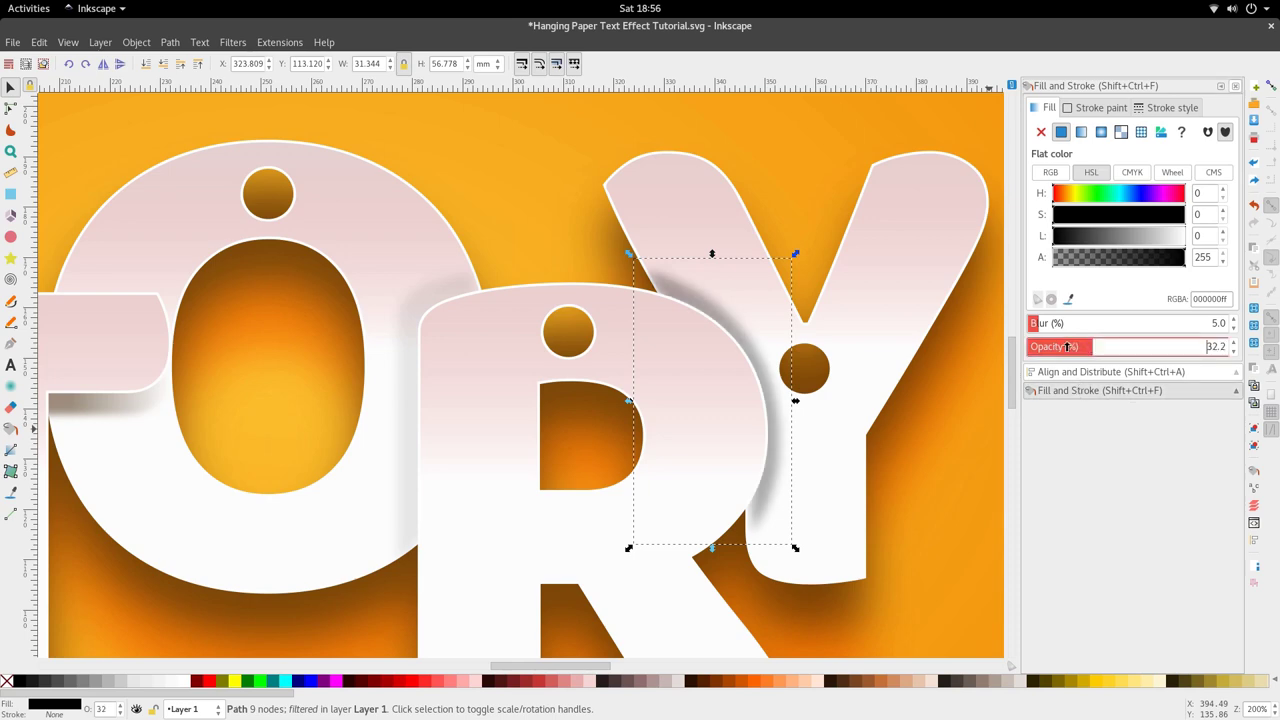
{"action": "key", "text": "5"}
{"action": "left_click", "coordinate": [620, 500]}
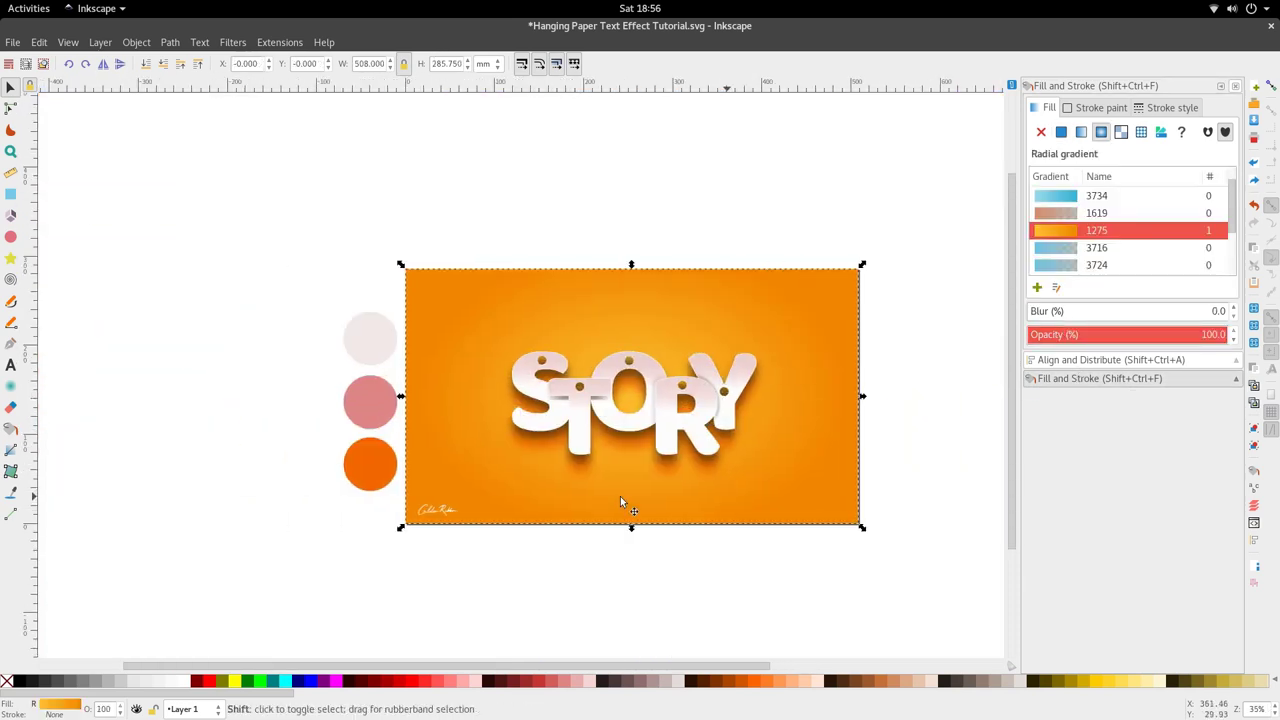
Draw a vertical line about 97.6 mm long from the hole in the S up to the background's top edge
{"action": "key", "text": "plus"}
{"action": "key", "text": "plus"}
{"action": "scroll", "coordinate": [533, 374], "scroll_direction": "up", "scroll_amount": 1}
{"action": "key", "text": "b"}
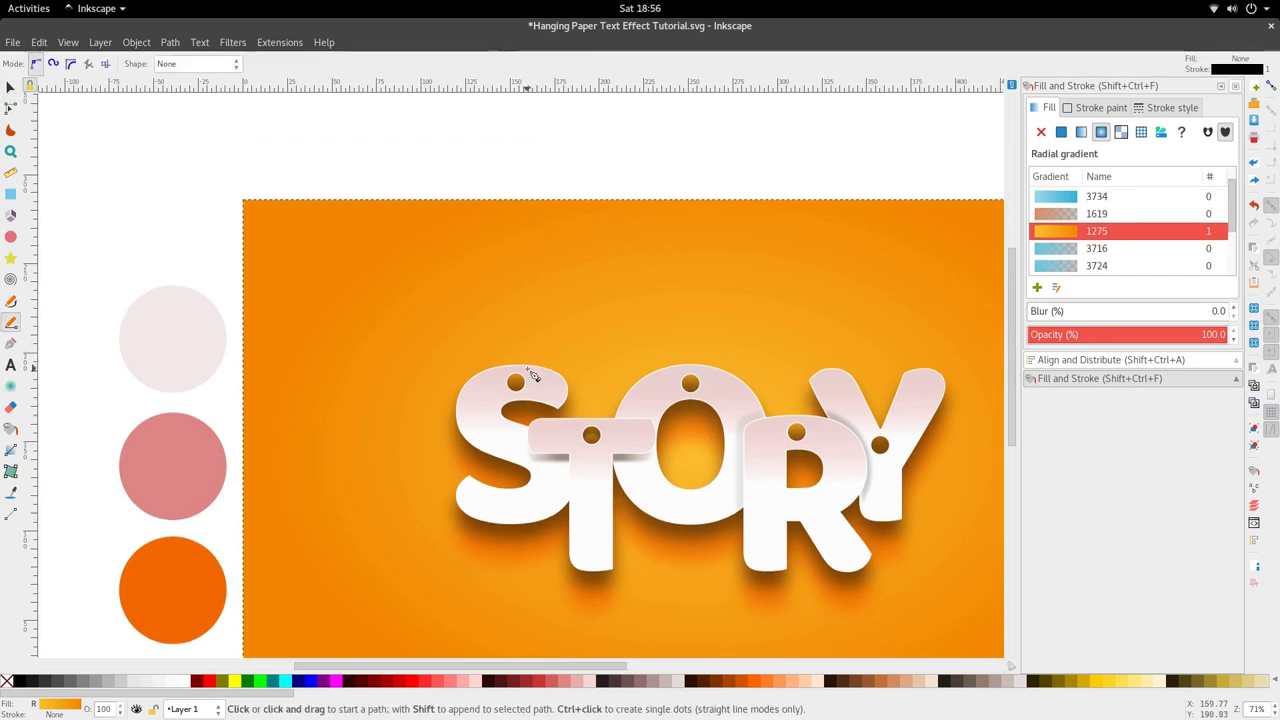
{"action": "scroll", "coordinate": [515, 377], "scroll_direction": "up", "scroll_amount": 1}
{"action": "left_click", "coordinate": [520, 384]}
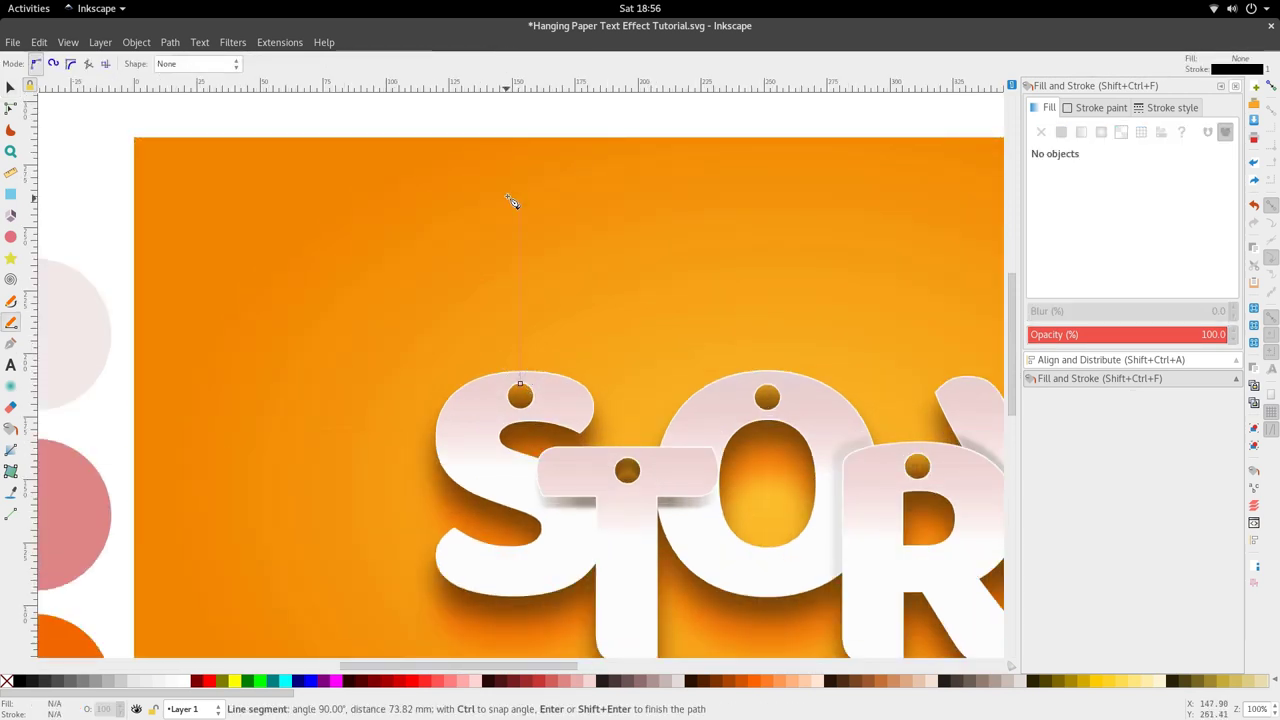
{"action": "left_click", "coordinate": [530, 139]}
{"action": "key", "text": "Return"}
{"action": "key", "text": "s"}
Move the line's lower end onto the rim of the S's hole and recolor its stroke with the rim's sampled white
{"action": "scroll", "coordinate": [508, 409], "scroll_direction": "up", "scroll_amount": 5}
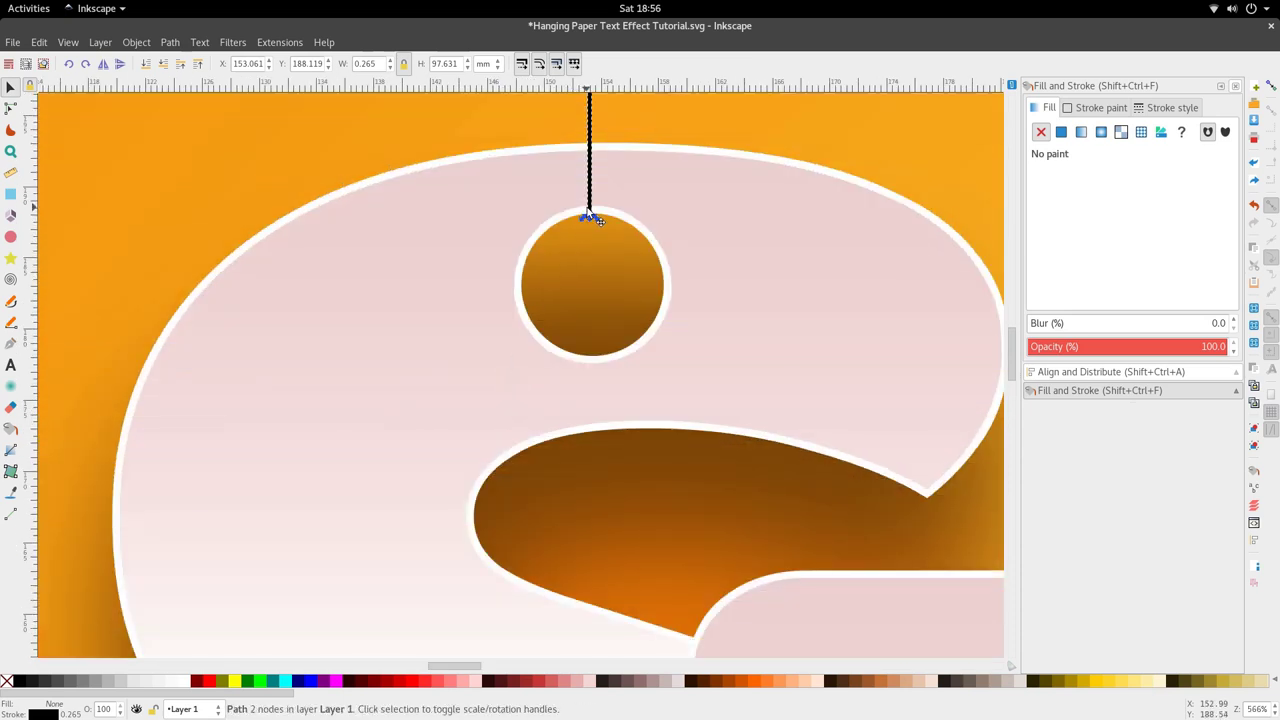
{"action": "key", "text": "n"}
{"action": "left_click_drag", "start_coordinate": [590, 212], "coordinate": [590, 209]}
{"action": "key", "text": "d"}
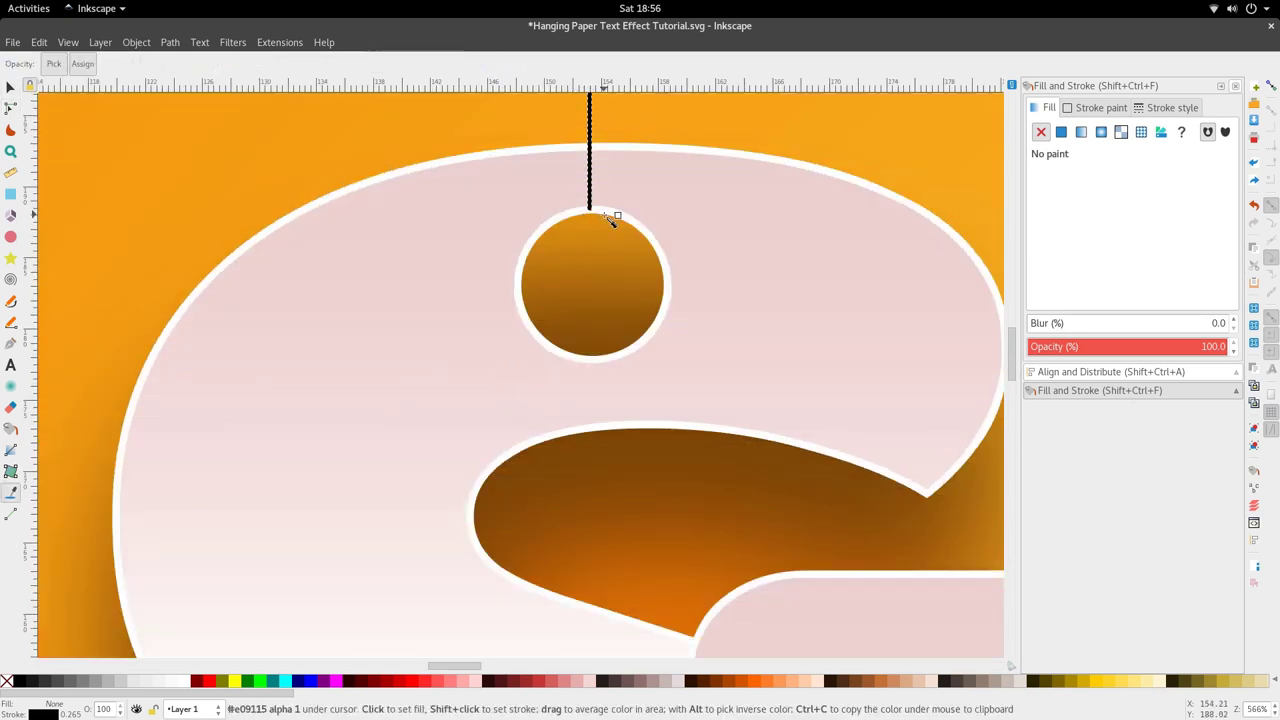
{"action": "left_click", "coordinate": [611, 217], "text": "shift"}
{"action": "key", "text": "s"}
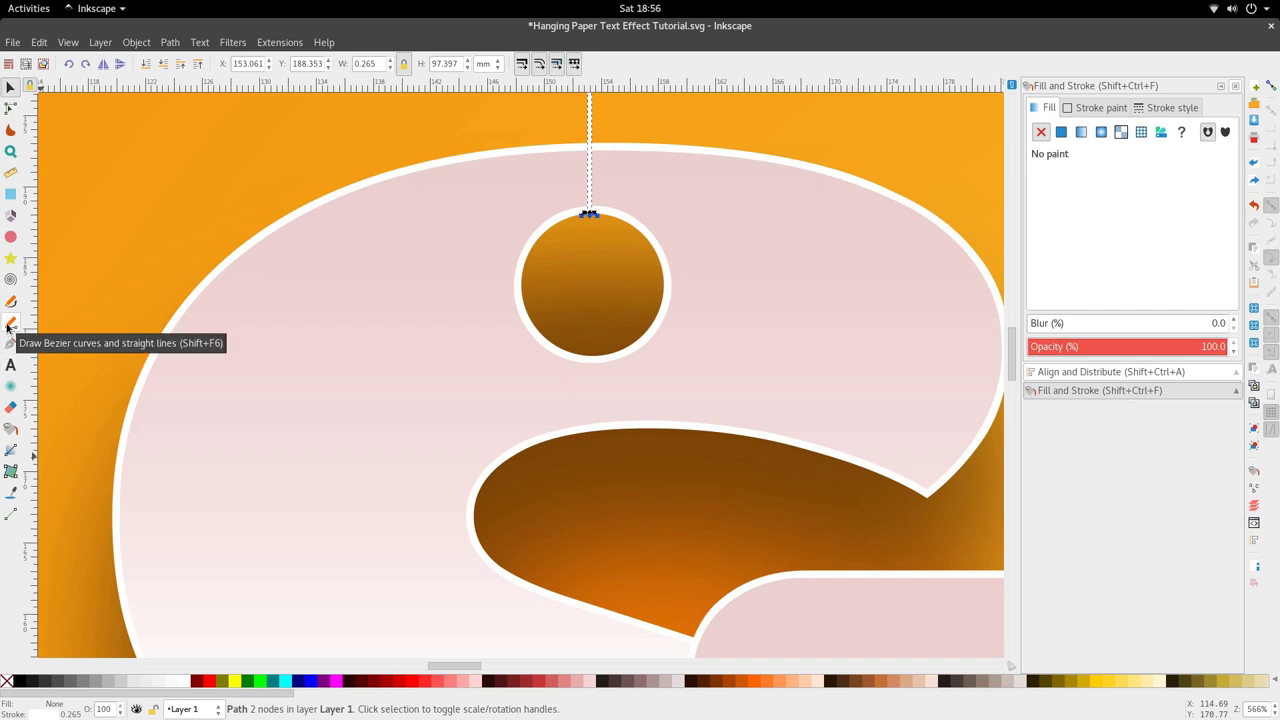
Duplicate the S's string, place the copy above the T's hole and extend its lower end to the hole's rim
{"action": "scroll", "coordinate": [482, 330], "scroll_direction": "down", "scroll_amount": 2, "text": "ctrl"}
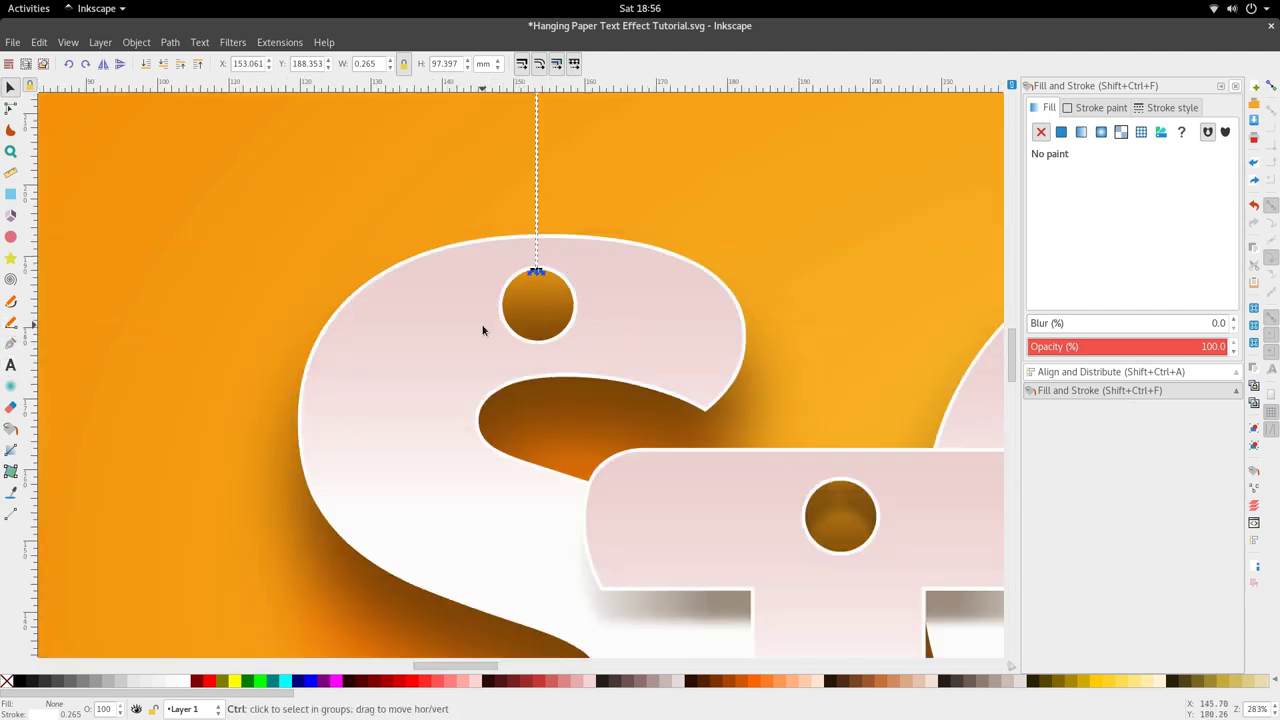
{"action": "scroll", "coordinate": [482, 330], "scroll_direction": "down", "scroll_amount": 1, "text": "ctrl"}
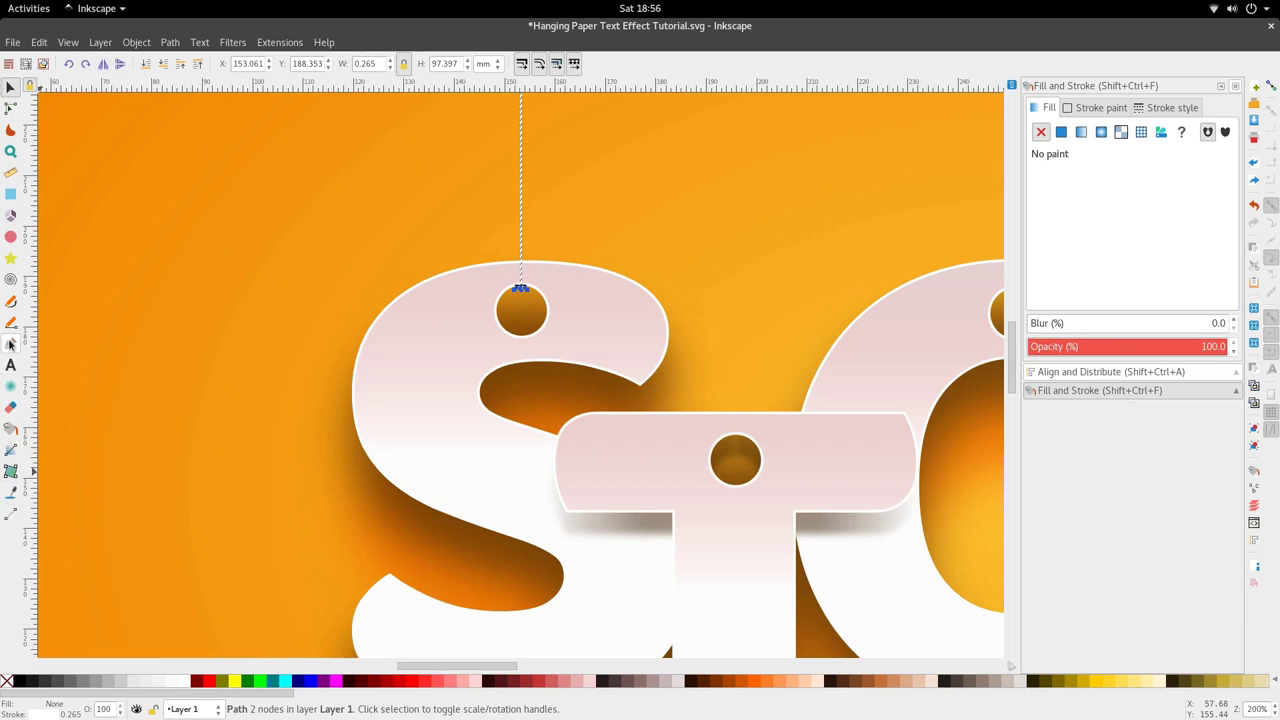
{"action": "scroll", "coordinate": [545, 320], "scroll_direction": "down", "scroll_amount": 2, "text": "ctrl"}
{"action": "scroll", "coordinate": [545, 320], "scroll_direction": "up", "scroll_amount": 4}
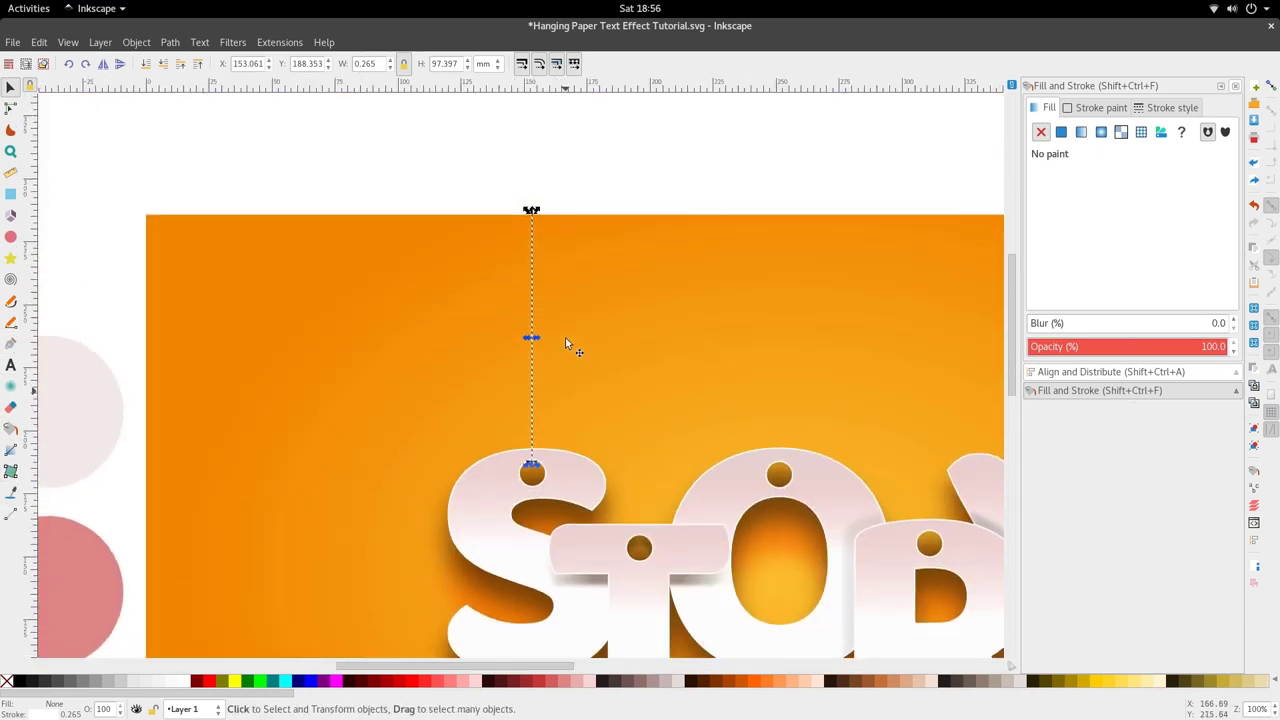
{"action": "key", "text": "ctrl+d"}
{"action": "left_click_drag", "start_coordinate": [528, 382], "coordinate": [638, 390]}
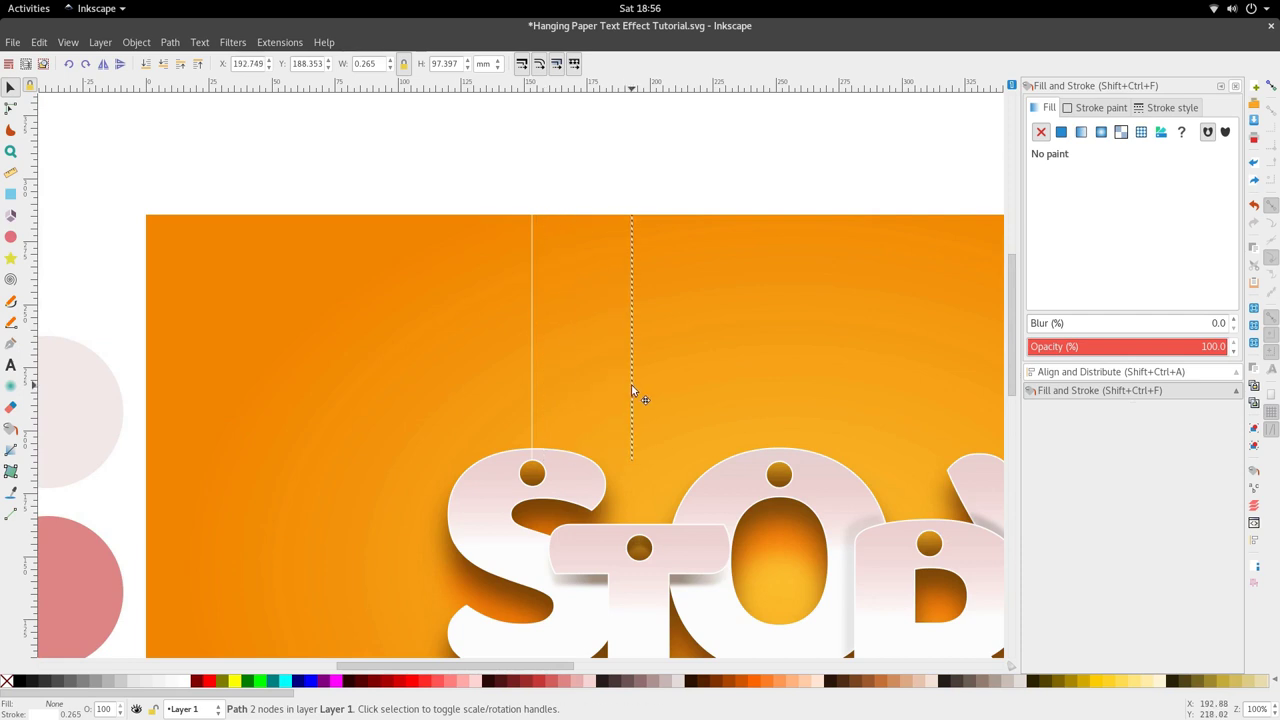
{"action": "key", "text": "n"}
{"action": "left_click_drag", "start_coordinate": [637, 462], "coordinate": [755, 486]}
{"action": "scroll", "coordinate": [640, 542], "scroll_direction": "up", "scroll_amount": 4, "text": "ctrl"}
{"action": "key", "text": "s"}
{"action": "key", "text": "n"}
{"action": "key", "text": "s"}
Duplicate the T's string and place the copy in line with the hole in the O
{"action": "scroll", "coordinate": [617, 542], "scroll_direction": "down", "scroll_amount": 4, "text": "ctrl"}
{"action": "key", "text": "ctrl+d"}
{"action": "key", "text": "n"}
{"action": "scroll", "coordinate": [755, 486], "scroll_direction": "up", "scroll_amount": 3, "text": "ctrl"}
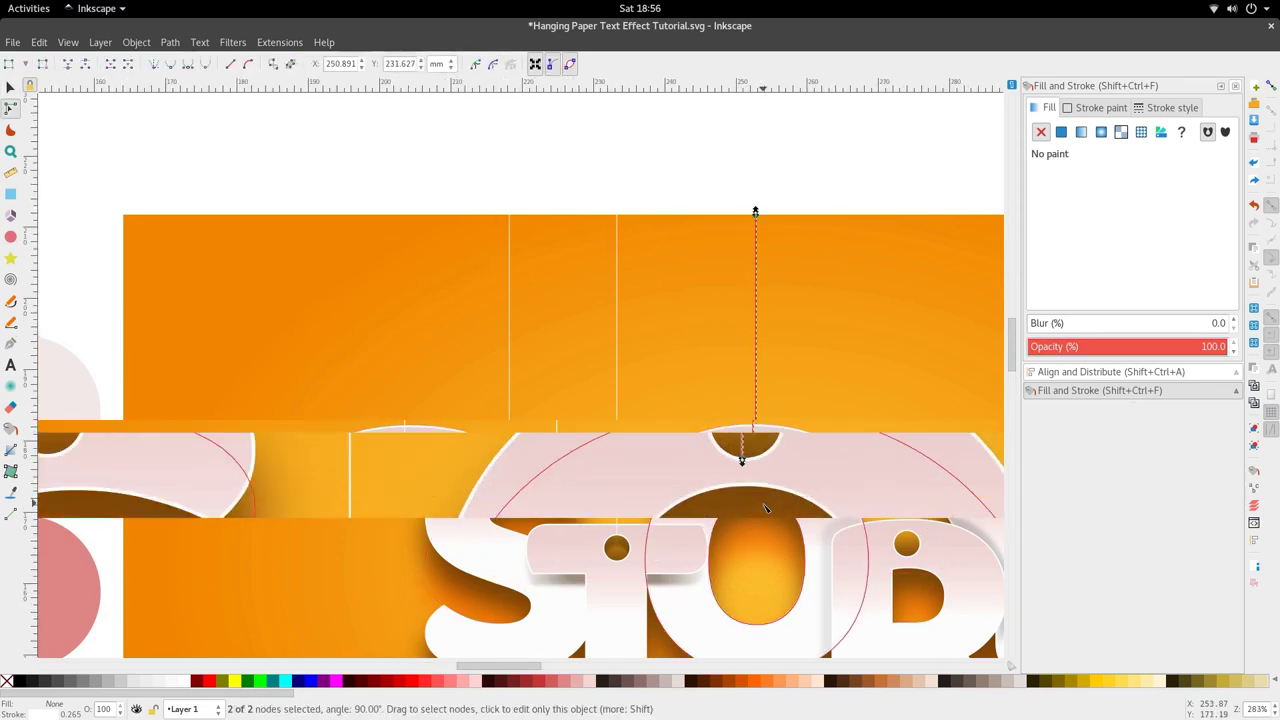
{"action": "key", "text": "s"}
{"action": "left_click", "coordinate": [745, 461]}
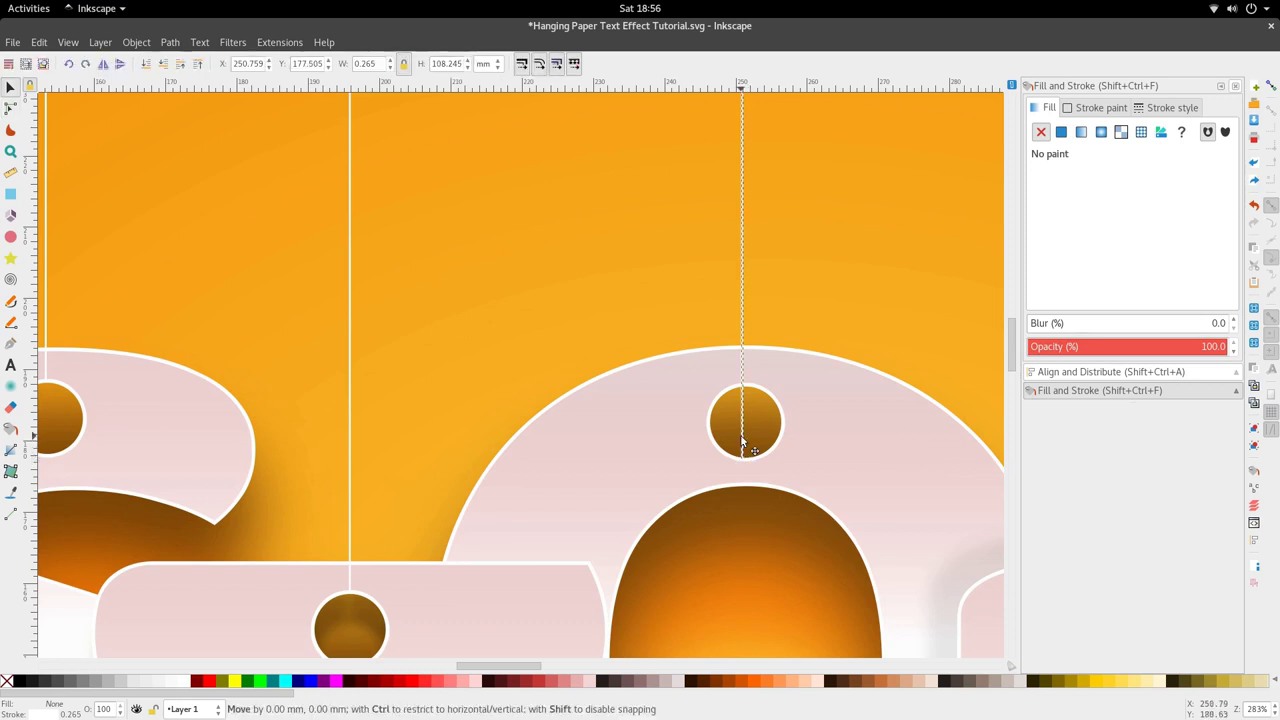
Duplicate the O's string for the R and extend it to about 125.5 mm, ending at the rim of the R's hole
{"action": "scroll", "coordinate": [745, 455], "scroll_direction": "down", "scroll_amount": 4, "text": "ctrl"}
{"action": "key", "text": "ctrl+d"}
{"action": "left_click_drag", "start_coordinate": [748, 400], "coordinate": [848, 403]}
{"action": "key", "text": "n"}
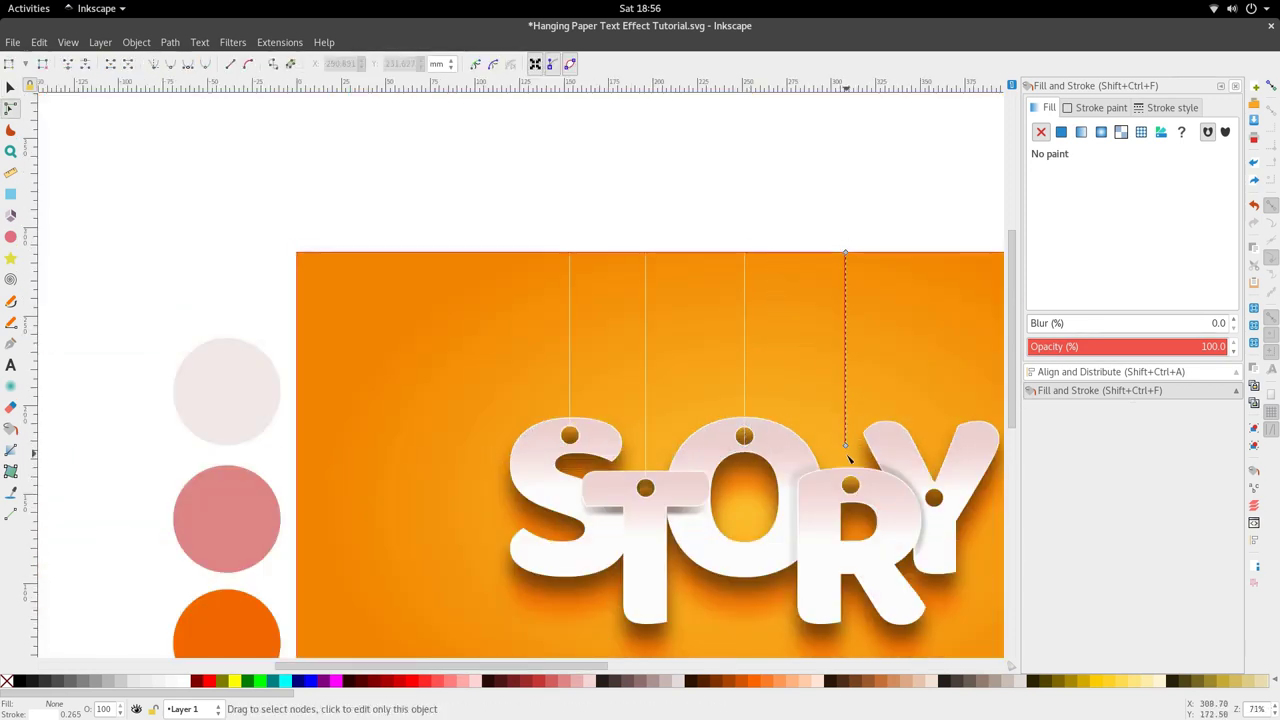
{"action": "left_click_drag", "start_coordinate": [846, 447], "coordinate": [850, 470]}
{"action": "scroll", "coordinate": [846, 451], "scroll_direction": "up", "scroll_amount": 5, "text": "ctrl"}
{"action": "key", "text": "s"}
{"action": "left_click_drag", "start_coordinate": [770, 355], "coordinate": [793, 376]}
{"action": "key", "text": "n"}
{"action": "key", "text": "s"}
Duplicate the R's string for the Y and extend it to about 132.8 mm, ending at the top of the Y's hole
{"action": "scroll", "coordinate": [674, 403], "scroll_direction": "down", "scroll_amount": 5, "text": "ctrl"}
{"action": "scroll", "coordinate": [680, 371], "scroll_direction": "left", "scroll_amount": 5}
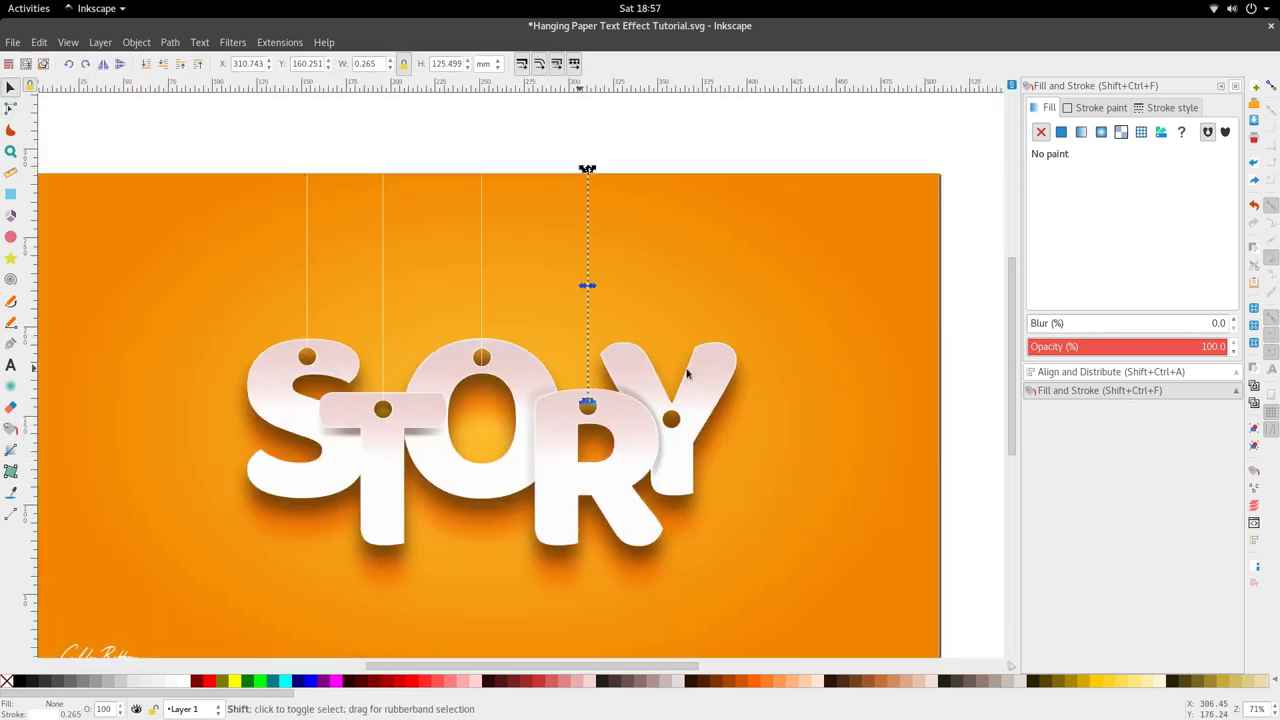
{"action": "key", "text": "ctrl+d"}
{"action": "left_click_drag", "start_coordinate": [483, 337], "coordinate": [564, 358]}
{"action": "scroll", "coordinate": [564, 358], "scroll_direction": "up", "scroll_amount": 5, "text": "ctrl"}
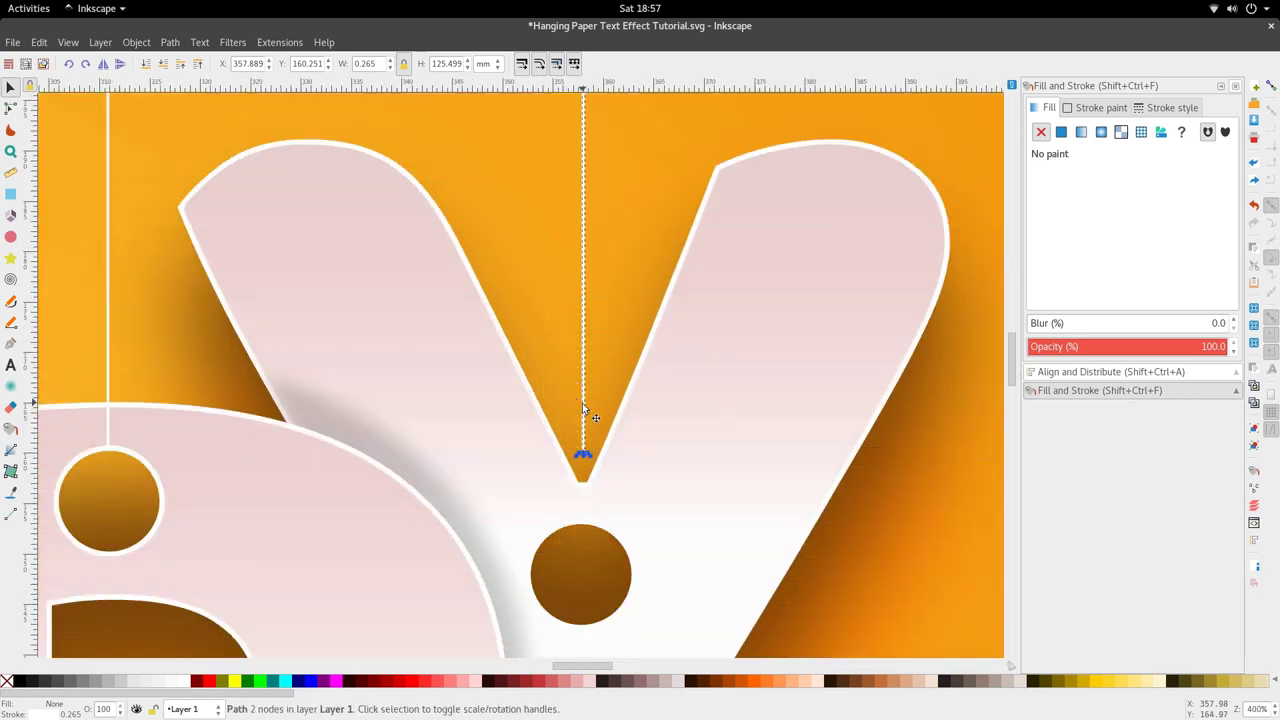
{"action": "key", "text": "n"}
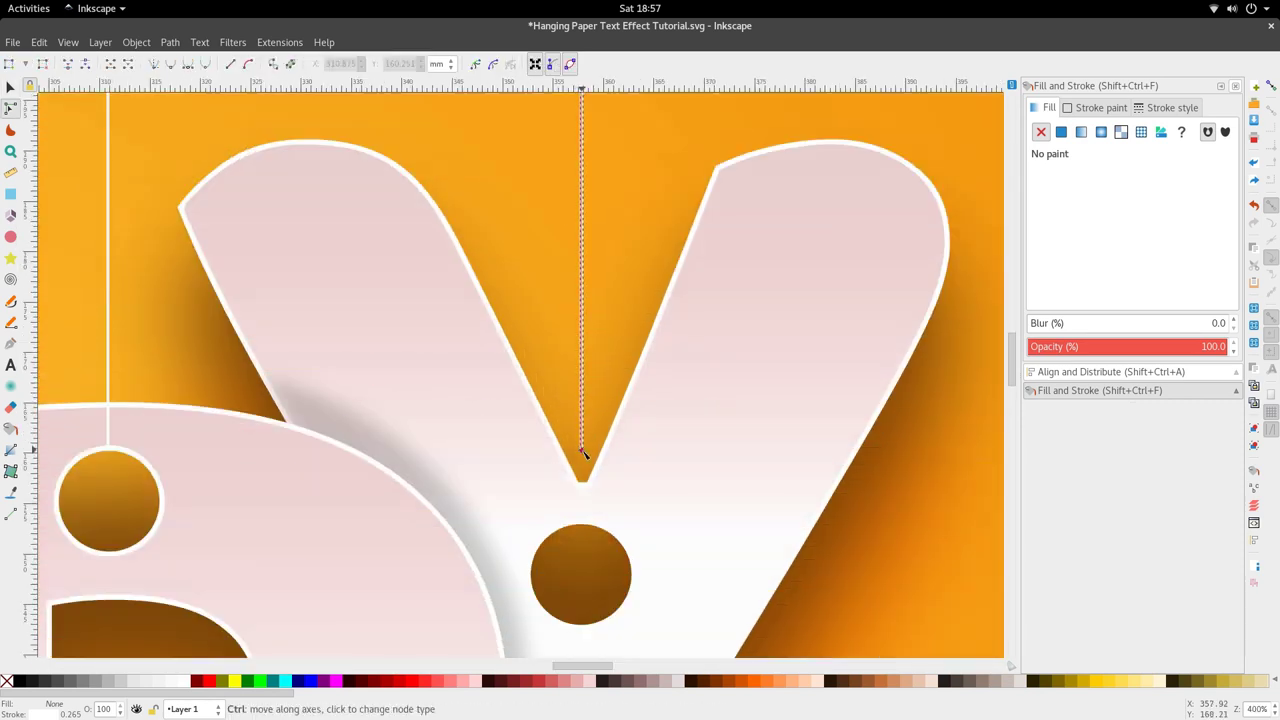
{"action": "left_click_drag", "start_coordinate": [582, 452], "coordinate": [594, 527]}
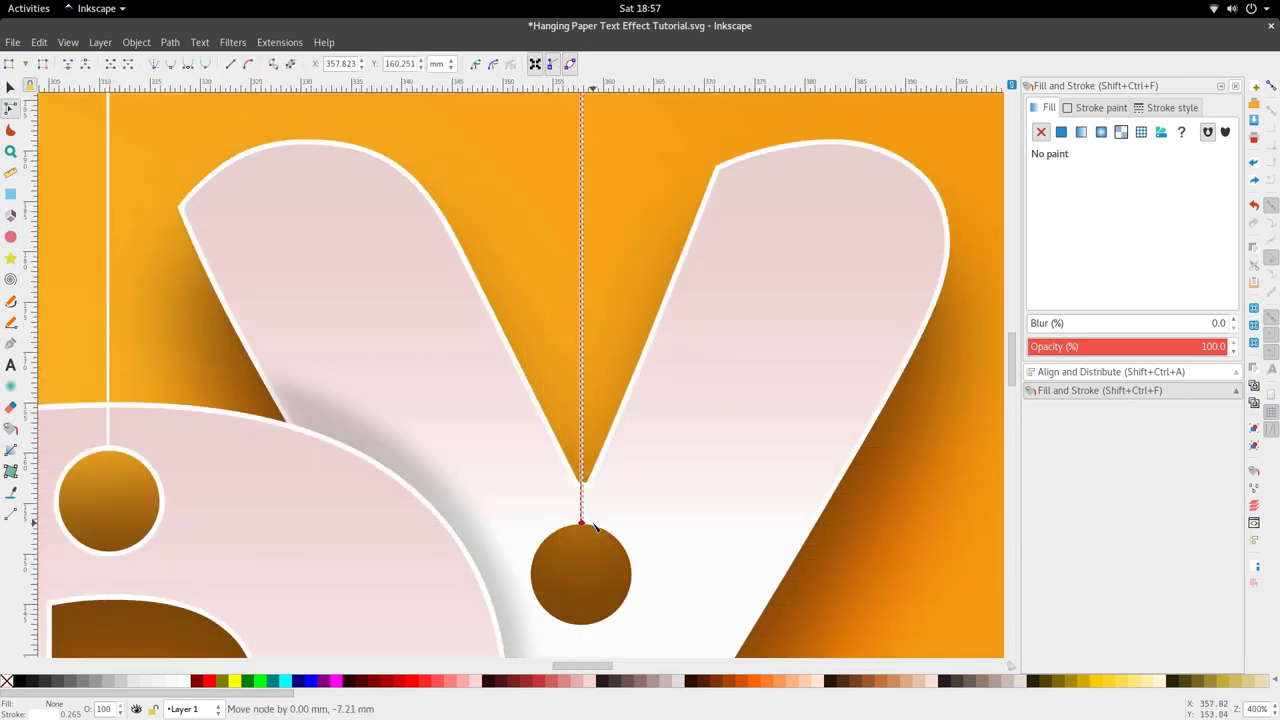
{"action": "scroll", "coordinate": [594, 527], "scroll_direction": "down", "scroll_amount": 3, "text": "ctrl"}
{"action": "key", "text": "s"}
{"action": "left_click", "coordinate": [725, 564]}
Select all five hanging strings and set their stroke width to 0.7 mm
{"action": "scroll", "coordinate": [705, 520], "scroll_direction": "down", "scroll_amount": 3, "text": "ctrl"}
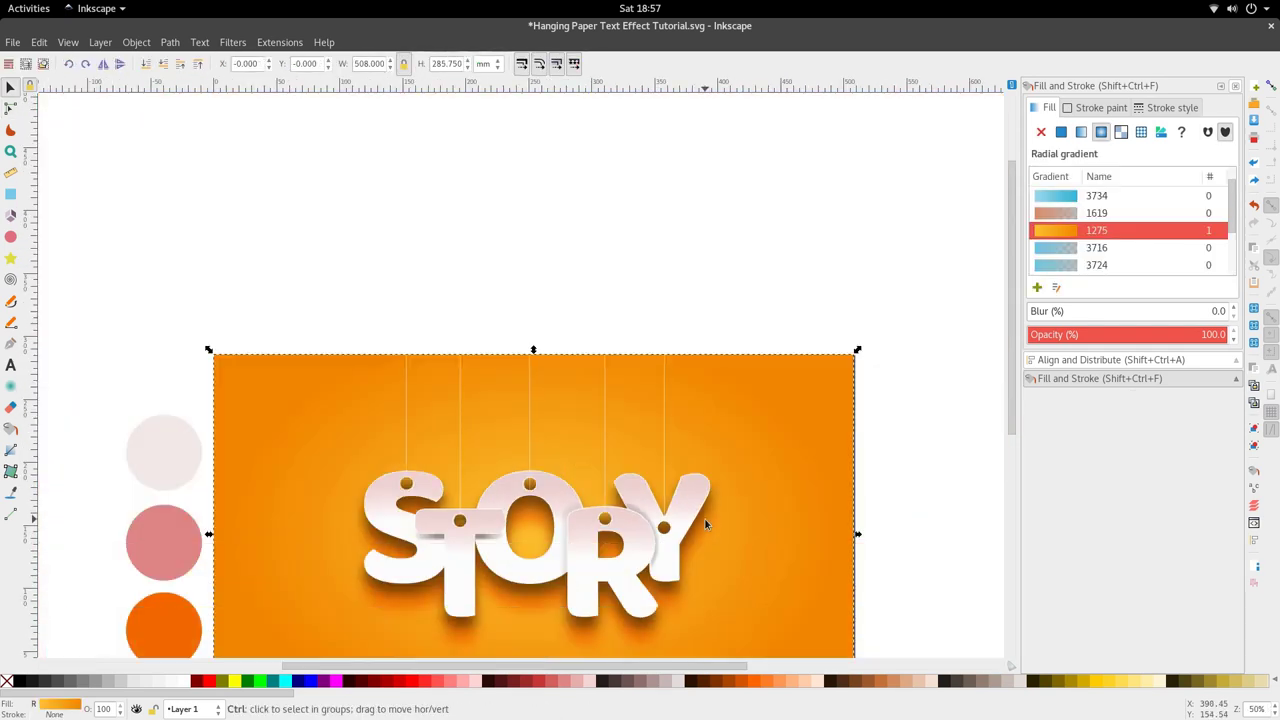
{"action": "left_click", "coordinate": [664, 437]}
{"action": "left_click", "coordinate": [606, 434], "text": "shift"}
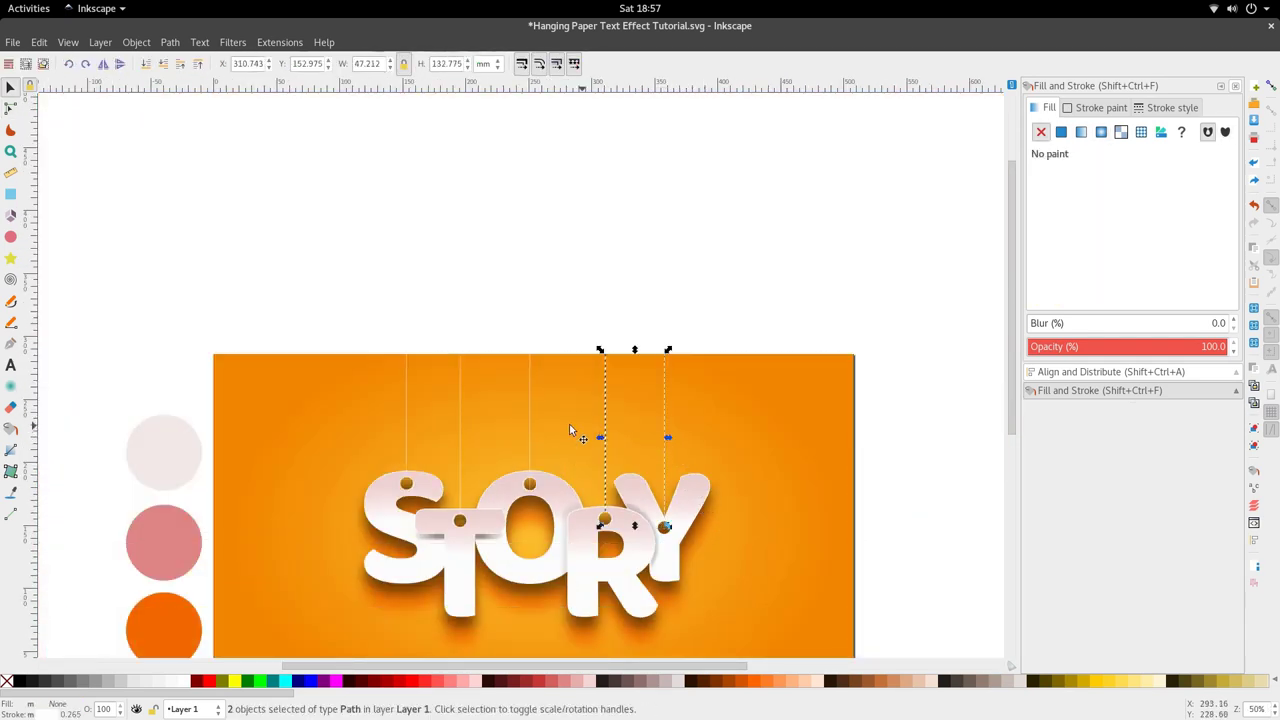
{"action": "left_click", "coordinate": [527, 407], "text": "shift"}
{"action": "left_click", "coordinate": [460, 413], "text": "shift"}
{"action": "left_click", "coordinate": [407, 414], "text": "shift"}
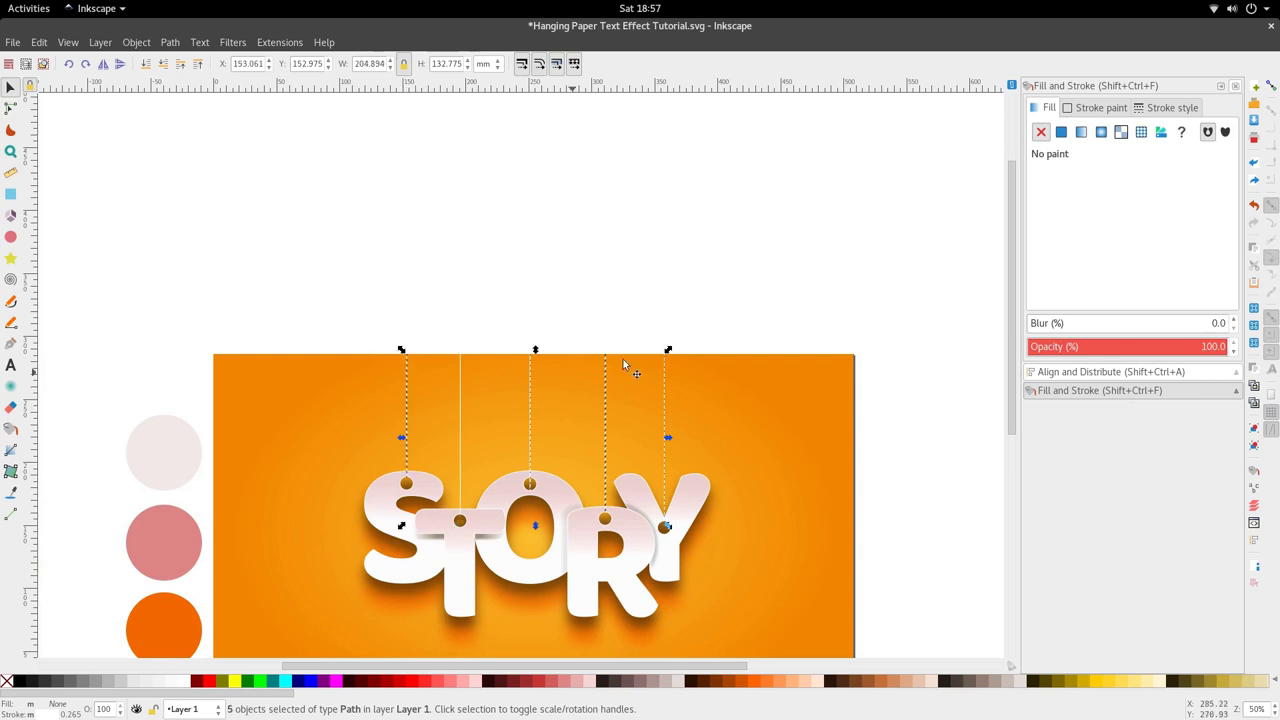
{"action": "left_click", "coordinate": [1142, 107]}
{"action": "left_click_drag", "start_coordinate": [1125, 134], "coordinate": [1032, 136]}
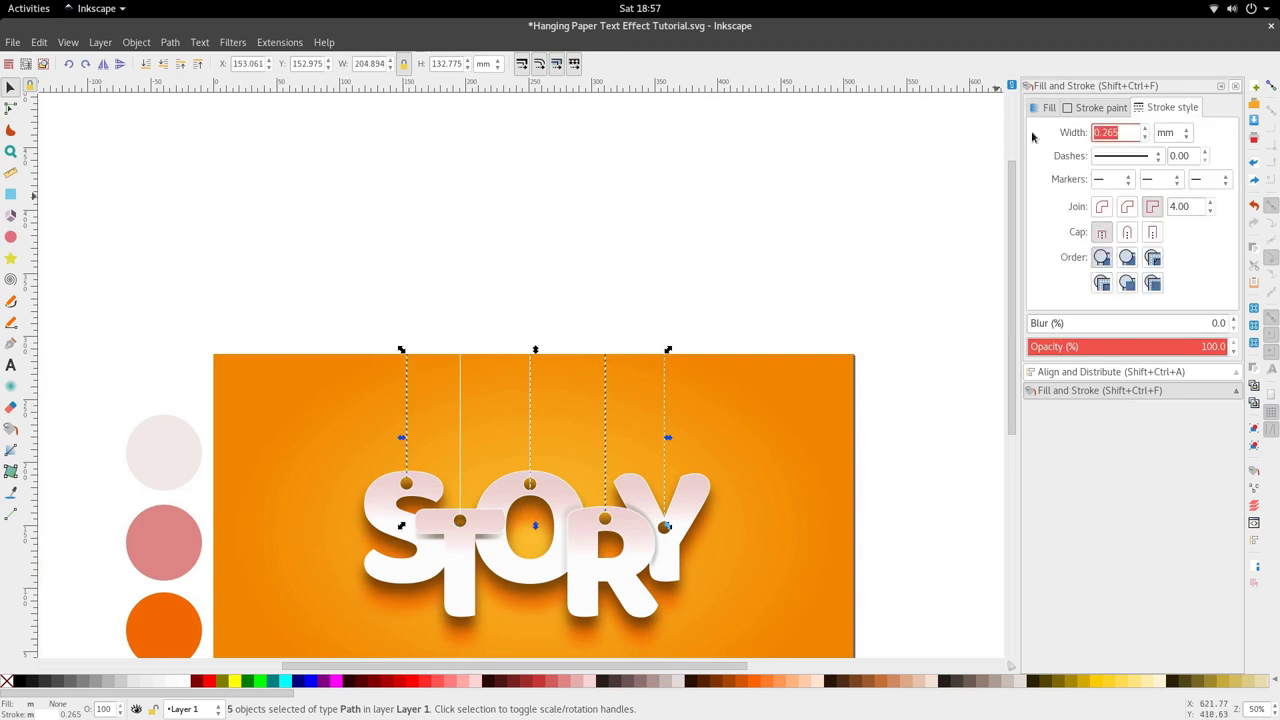
{"action": "type", "text": "0.7"}
{"action": "key", "text": "Return"}
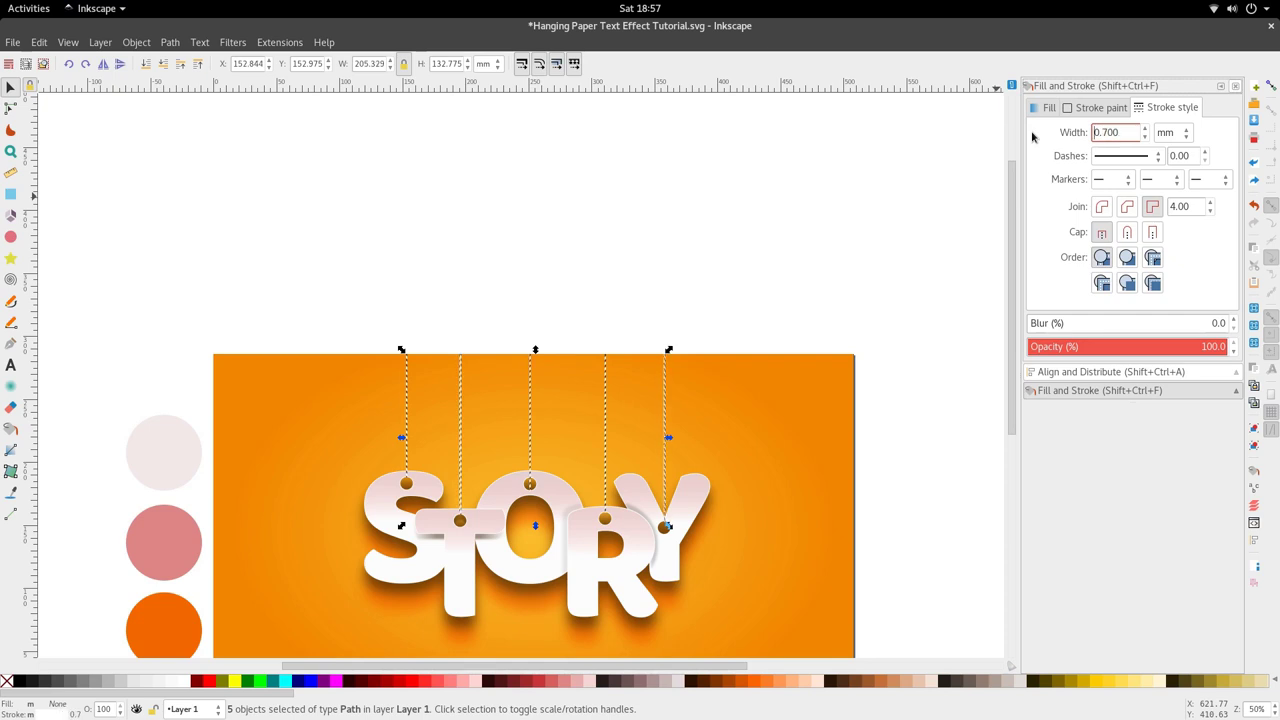
{"action": "left_click", "coordinate": [677, 240]}
{"action": "scroll", "coordinate": [572, 413], "scroll_direction": "down", "scroll_amount": 2}
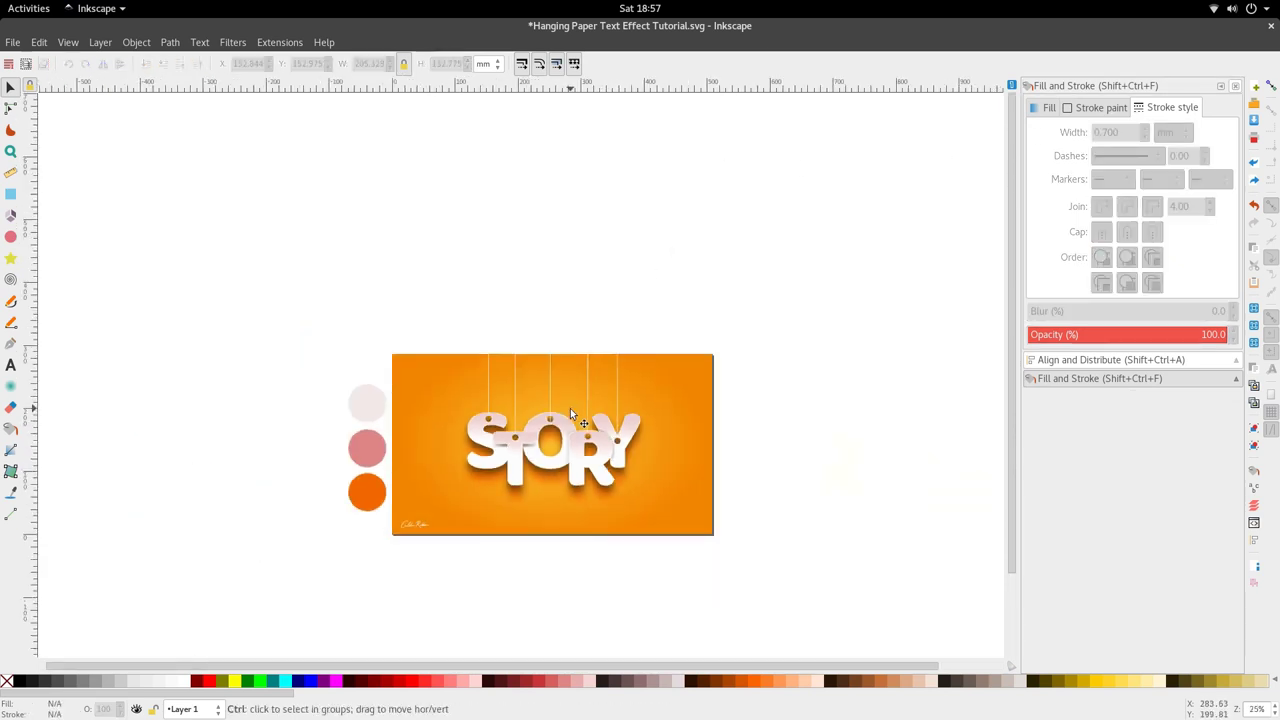
{"action": "scroll", "coordinate": [572, 413], "scroll_direction": "up", "scroll_amount": 3}
{"action": "scroll", "coordinate": [568, 467], "scroll_direction": "up", "scroll_amount": 2}
{"action": "scroll", "coordinate": [570, 473], "scroll_direction": "down", "scroll_amount": 1}
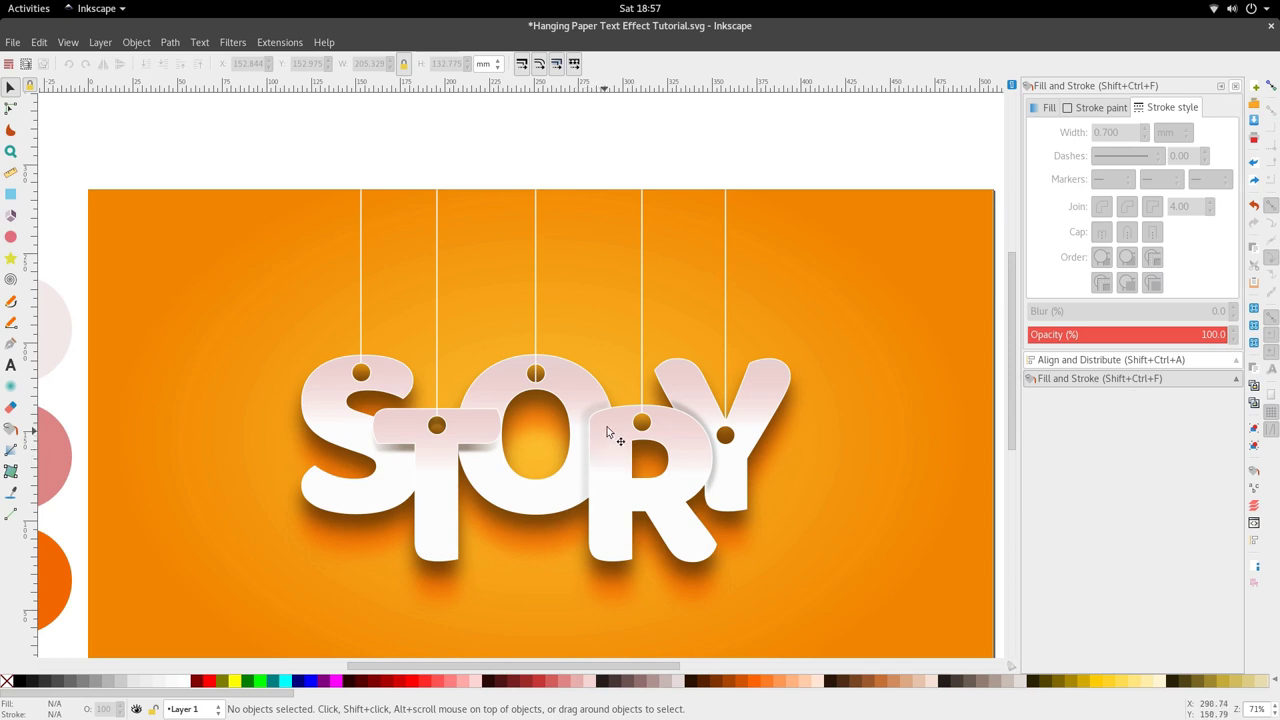
{"action": "scroll", "coordinate": [628, 397], "scroll_direction": "down", "scroll_amount": 2}
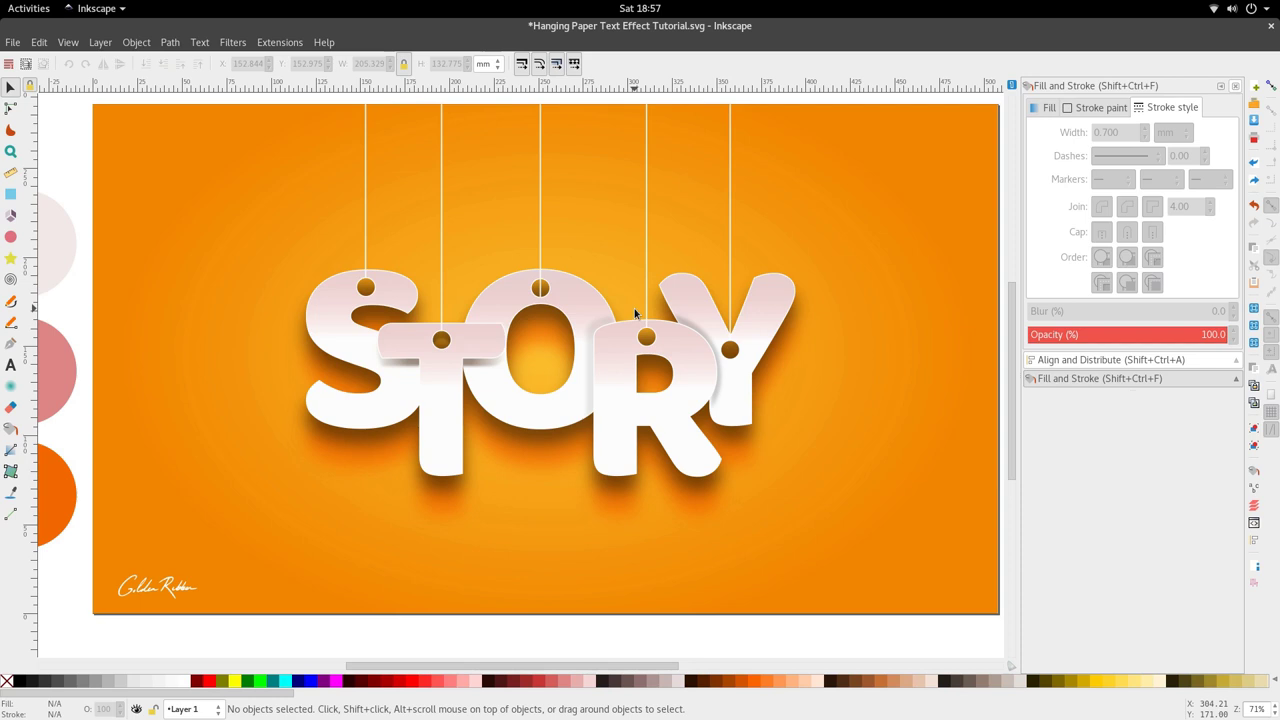
Raise the O's string to end at the top of its hole and shorten its upper end to the background's top edge
{"action": "left_click", "coordinate": [540, 243]}
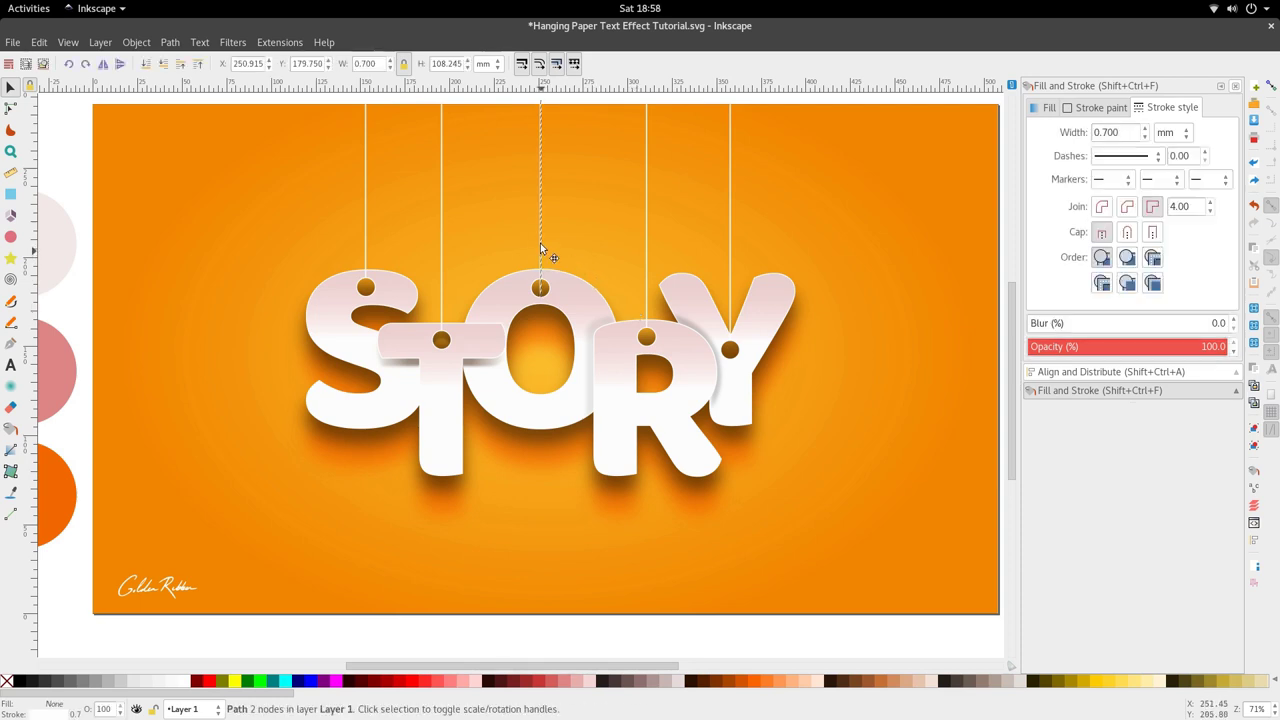
{"action": "scroll", "coordinate": [539, 240], "scroll_direction": "up", "scroll_amount": 3, "text": "ctrl"}
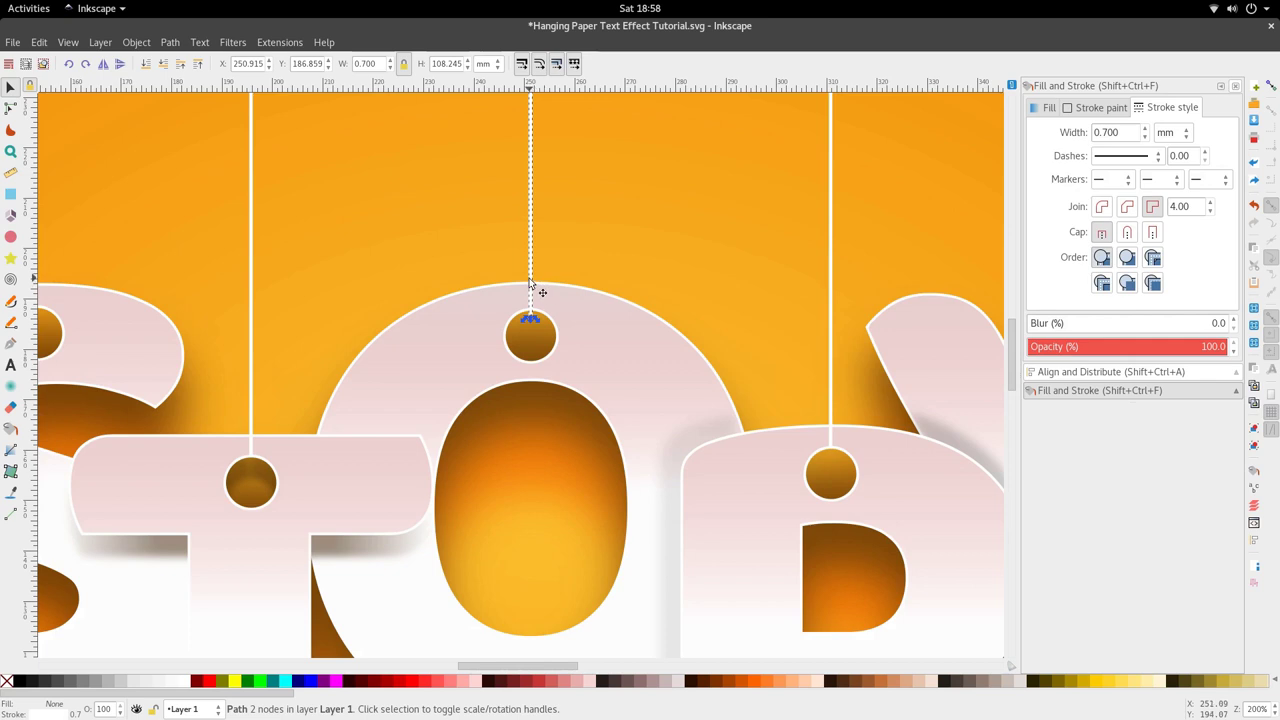
{"action": "scroll", "coordinate": [530, 271], "scroll_direction": "down", "scroll_amount": 2, "text": "ctrl"}
{"action": "scroll", "coordinate": [536, 256], "scroll_direction": "up", "scroll_amount": 8}
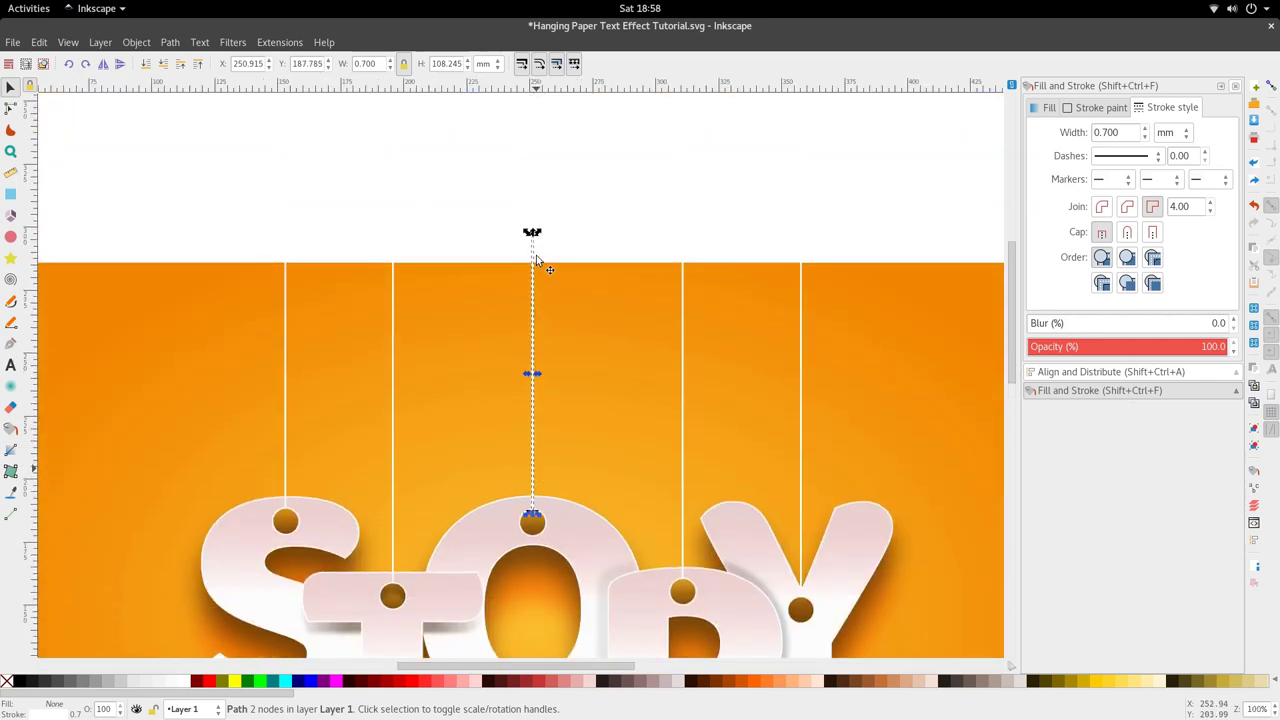
{"action": "double_click", "coordinate": [533, 242]}
{"action": "left_click_drag", "start_coordinate": [533, 239], "coordinate": [536, 264]}
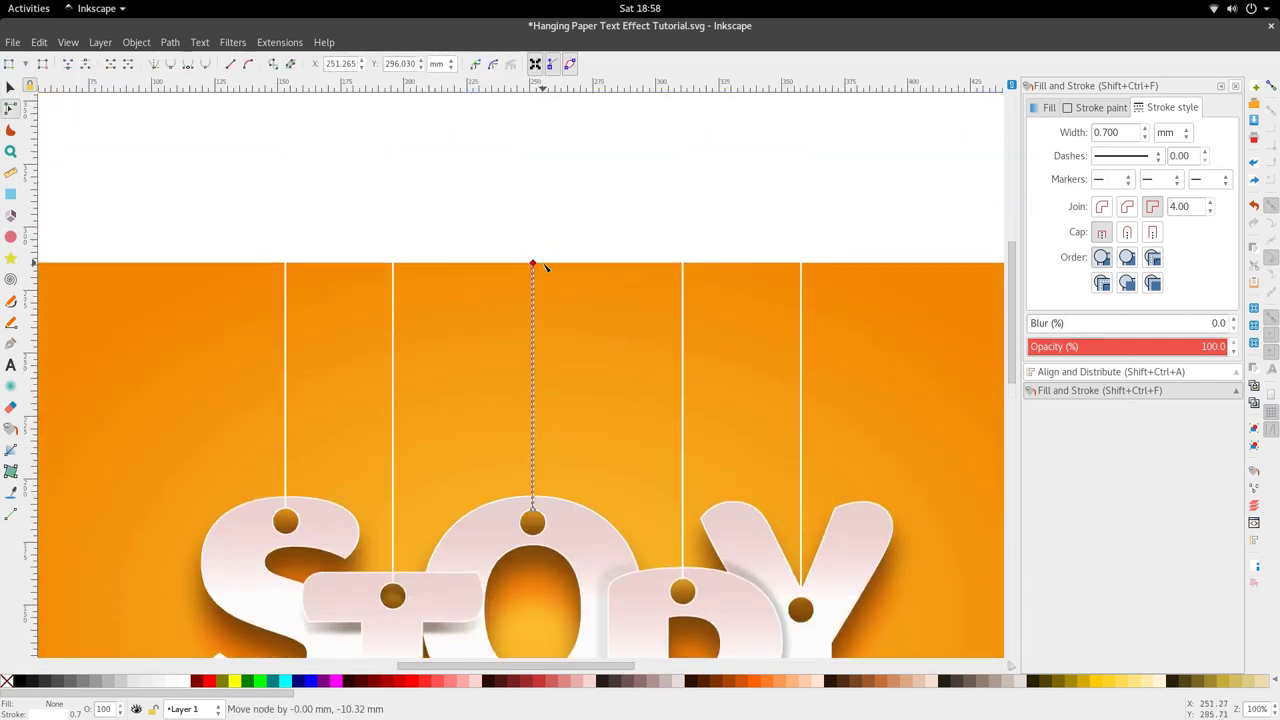
{"action": "key", "text": "s"}
{"action": "key", "text": "Escape"}
{"action": "scroll", "coordinate": [553, 262], "scroll_direction": "down", "scroll_amount": 2, "text": "ctrl"}
{"action": "scroll", "coordinate": [550, 365], "scroll_direction": "up", "scroll_amount": 4, "text": "ctrl"}
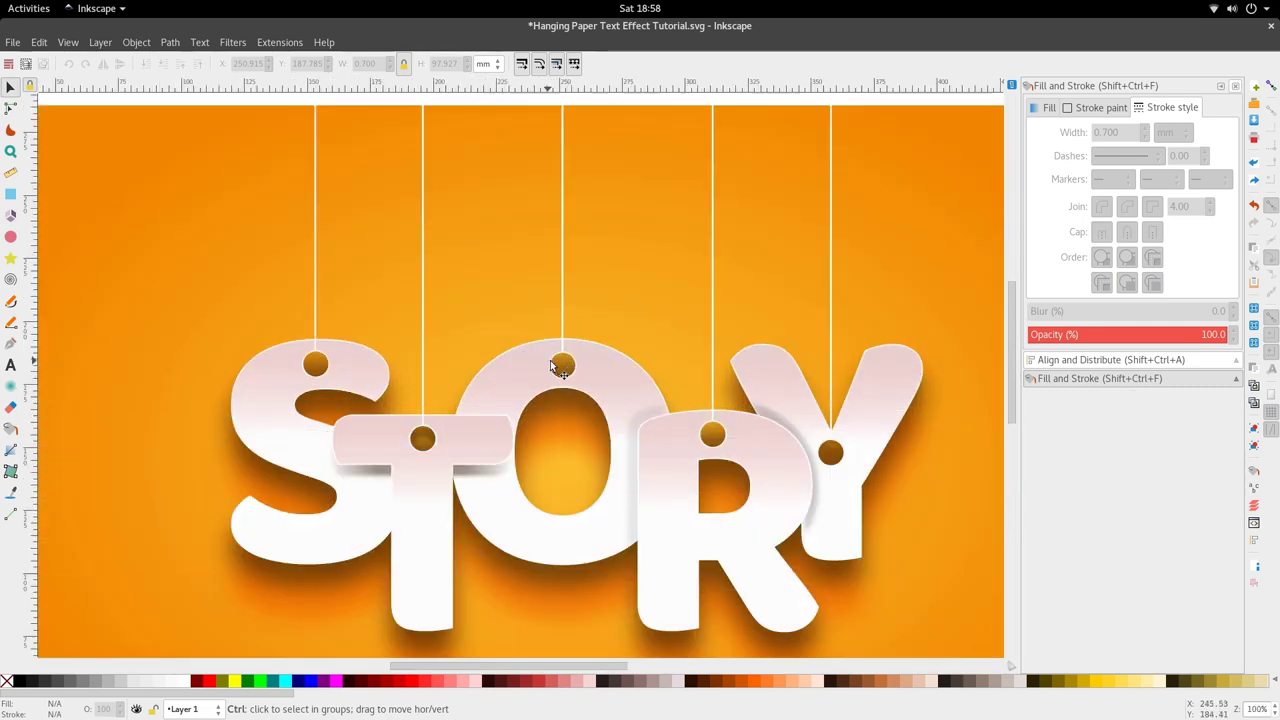
{"action": "left_click", "coordinate": [555, 368]}
{"action": "key", "text": "n"}
{"action": "key", "text": "s"}
{"action": "scroll", "coordinate": [607, 350], "scroll_direction": "down", "scroll_amount": 4, "text": "ctrl"}
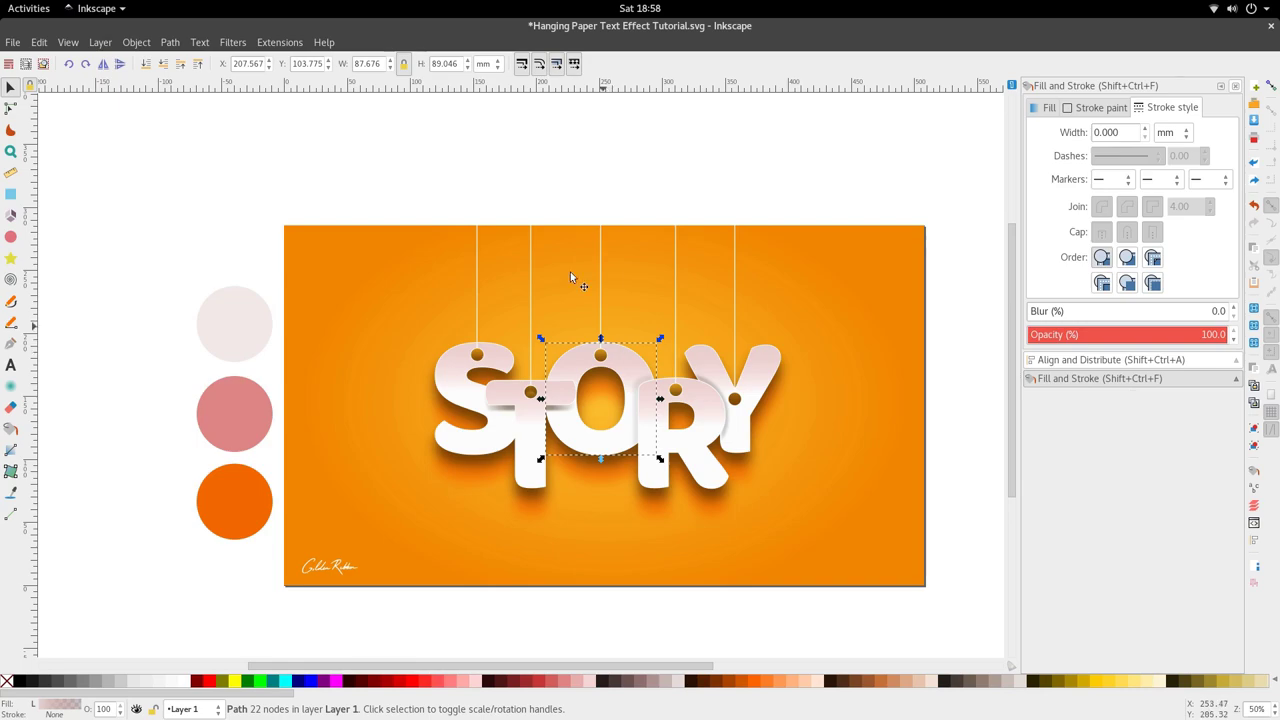
{"action": "mouse_move", "coordinate": [0, 0]}
{"action": "left_click", "coordinate": [699, 597]}
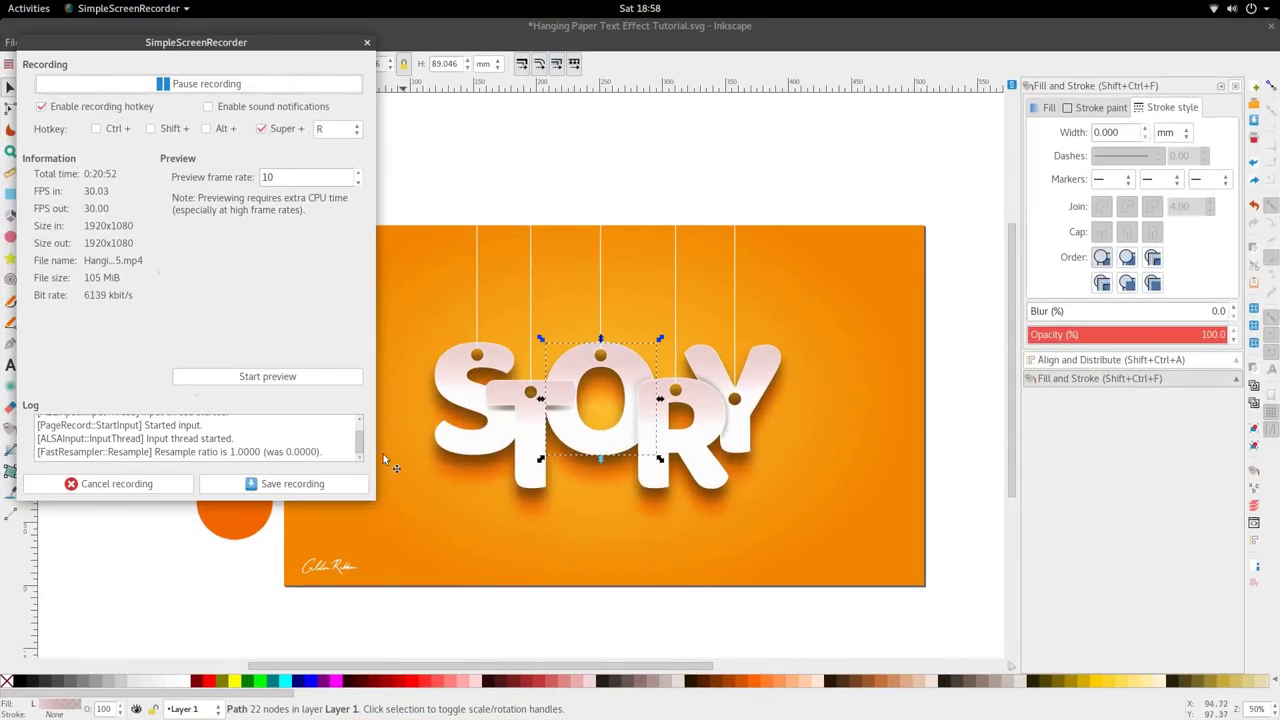